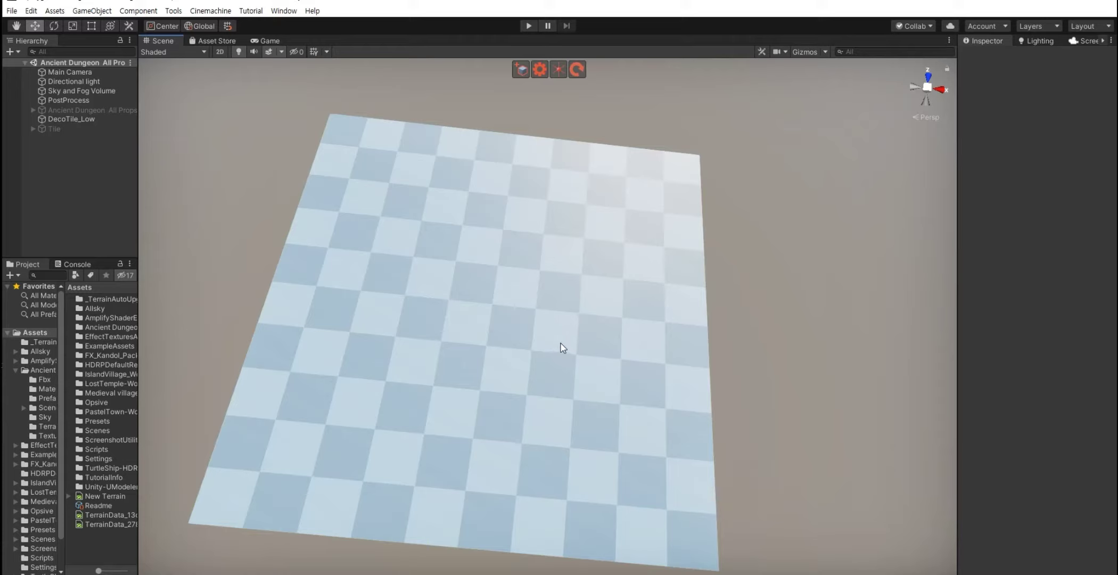
Step: Create a new UModeler Object in the scene from the Scene toolbar
{"action": "middle_click_drag", "start_coordinate": [500, 321], "coordinate": [495, 333]}
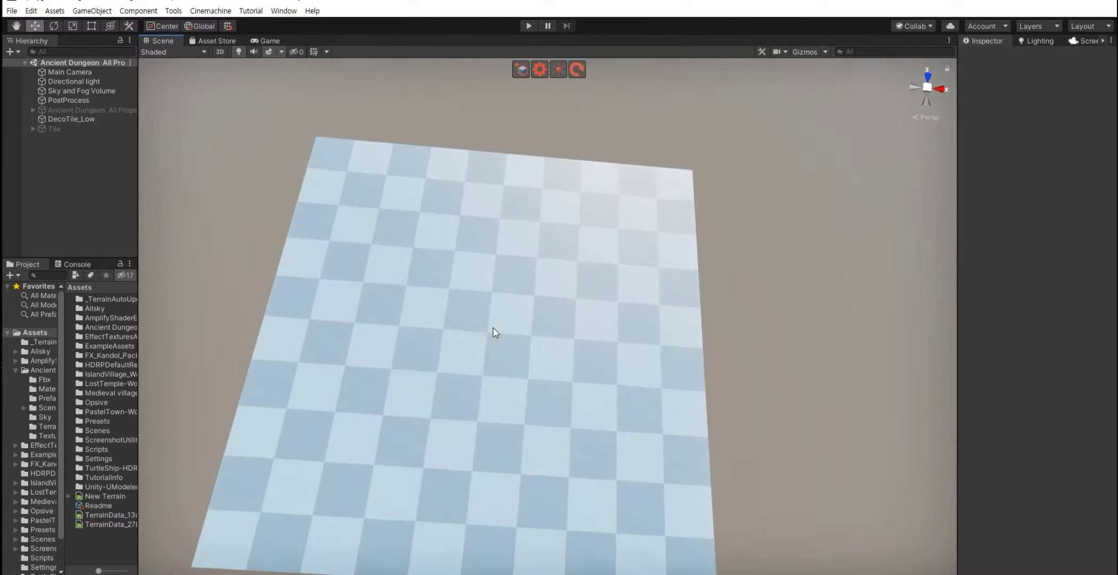
{"action": "left_click", "coordinate": [527, 68]}
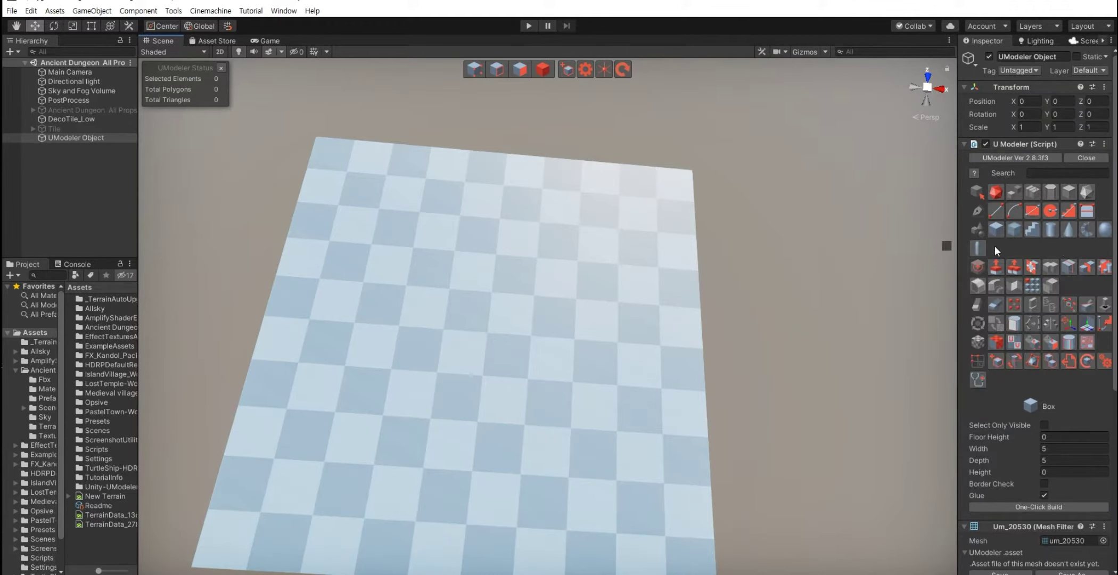
Step: Draw a 16-segment cylinder, radius about 2.19 and height 0.285, and confirm it
{"action": "left_click", "coordinate": [1051, 233]}
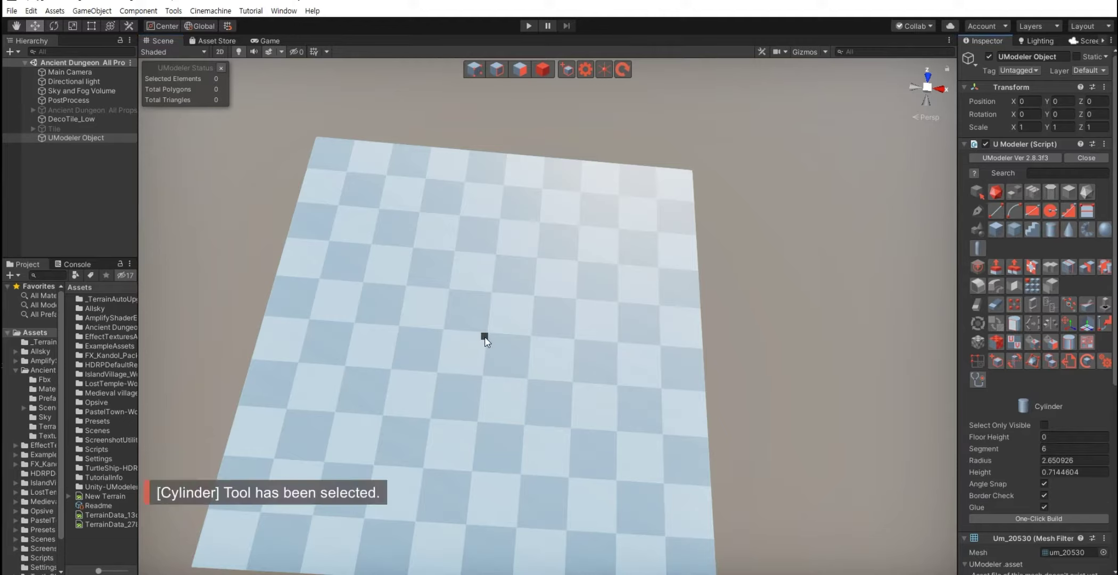
{"action": "left_click_drag", "start_coordinate": [485, 336], "coordinate": [543, 176]}
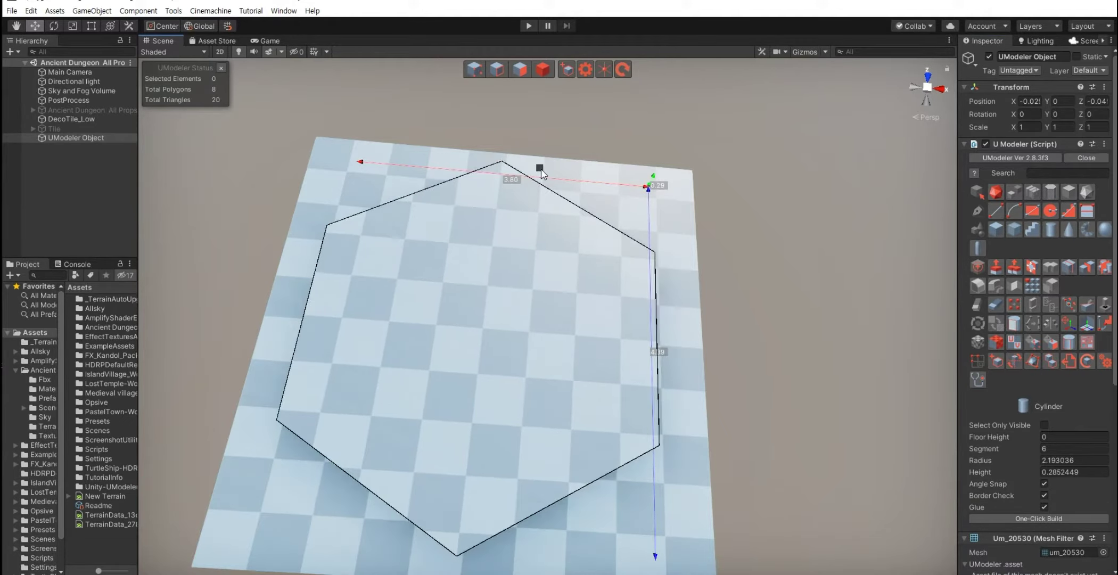
{"action": "left_click", "coordinate": [1063, 447]}
{"action": "type", "text": "15"}
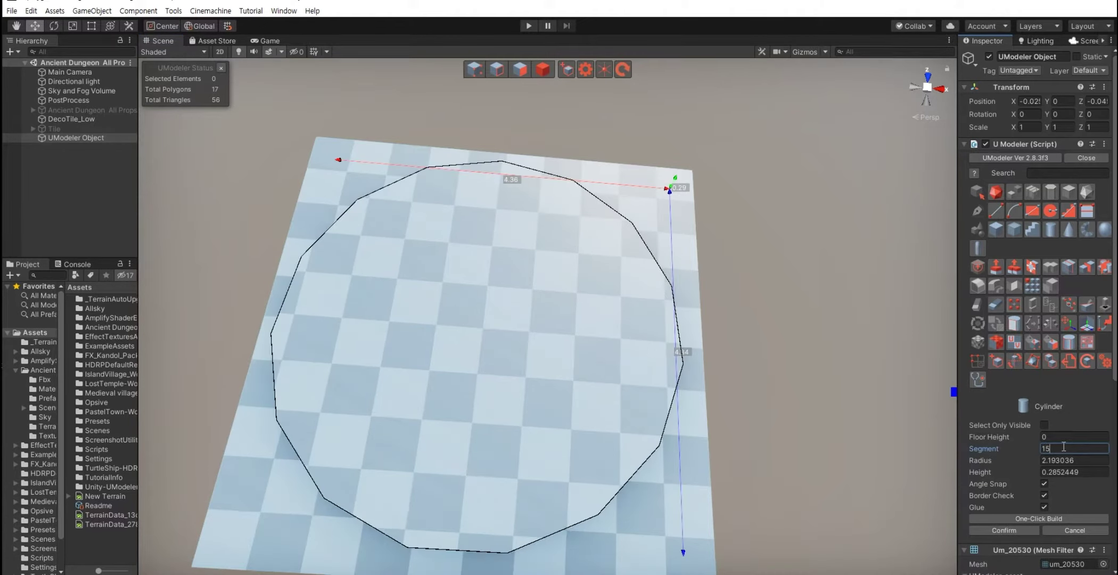
{"action": "key", "text": "BackSpace"}
{"action": "type", "text": "6"}
{"action": "left_click", "coordinate": [1003, 530]}
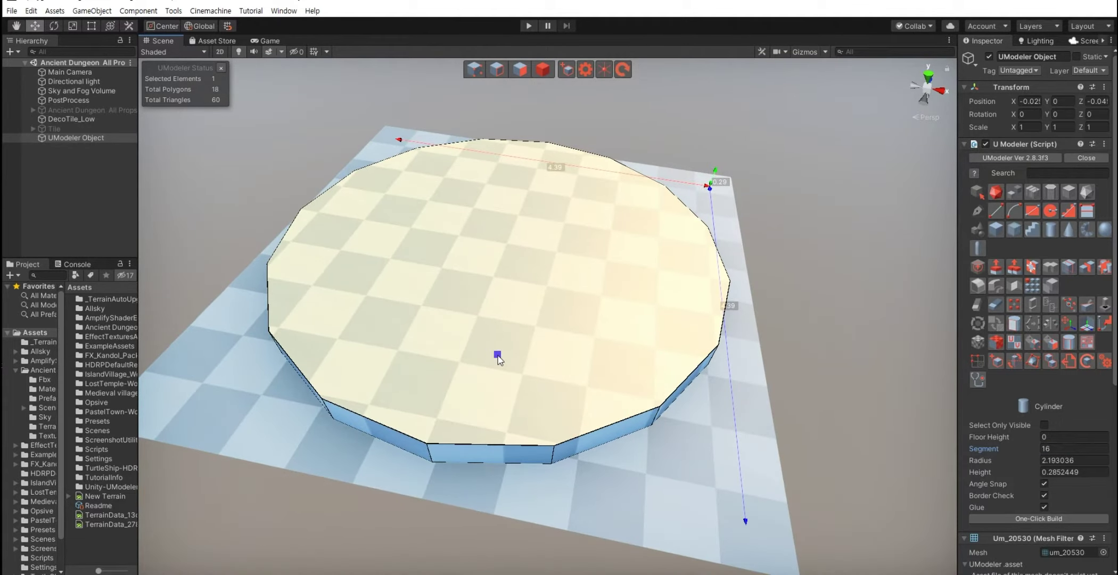
{"action": "key", "text": "Escape"}
Step: Inset the cylinder's top face by about 0.58 to form a ring of 16 quads
{"action": "key", "text": "shift+3"}
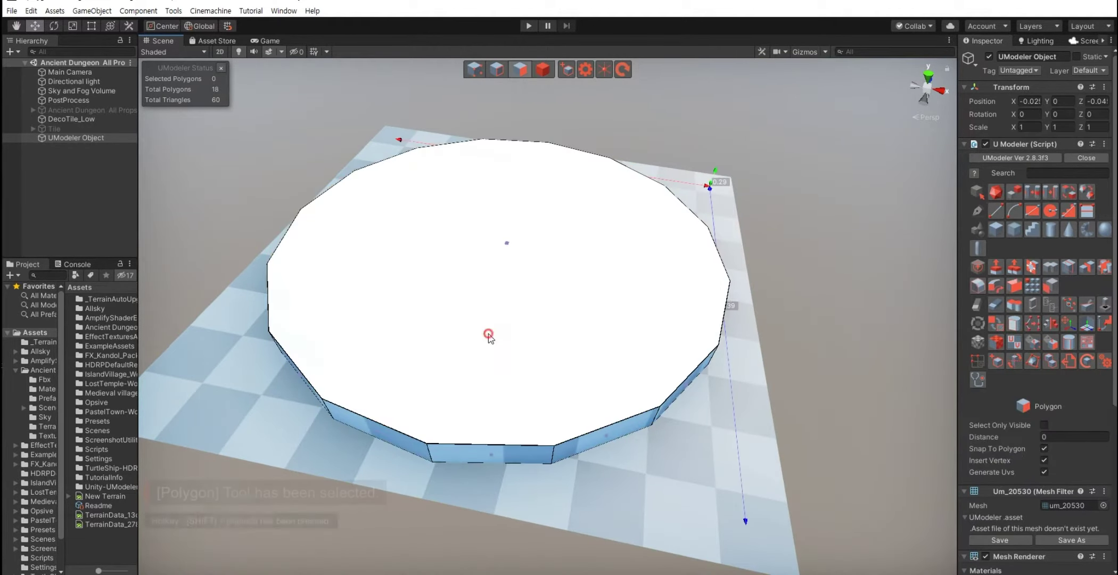
{"action": "left_click", "coordinate": [489, 335]}
{"action": "mouse_move", "coordinate": [491, 321]}
{"action": "left_mouse_down", "text": "alt"}
{"action": "mouse_move", "coordinate": [492, 259]}
{"action": "mouse_move", "coordinate": [469, 373]}
{"action": "left_mouse_up", "text": "alt"}
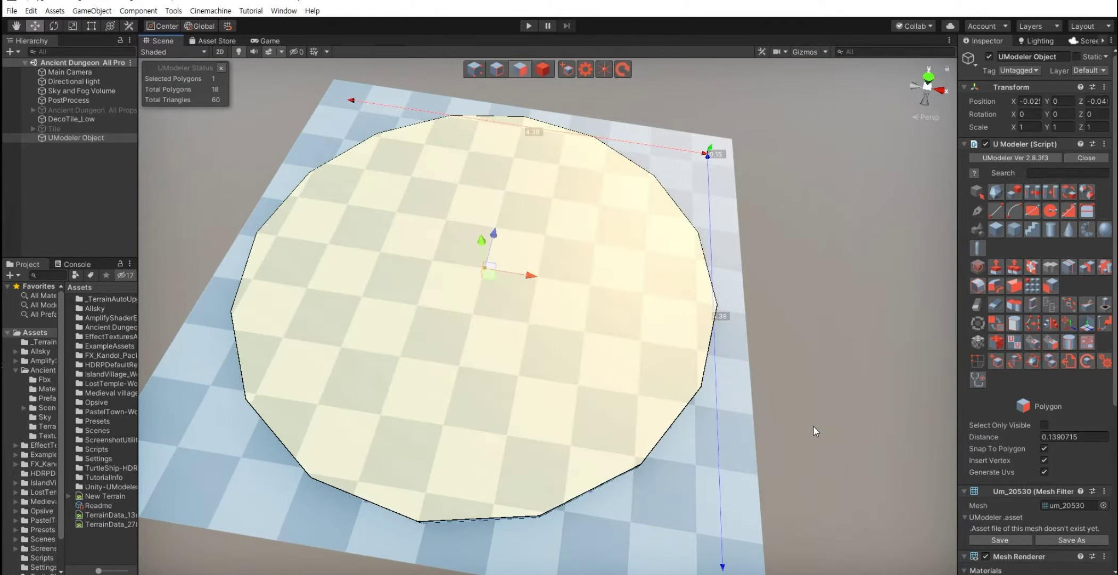
{"action": "mouse_move", "coordinate": [813, 425]}
{"action": "left_mouse_down", "text": "alt"}
{"action": "mouse_move", "coordinate": [817, 410]}
{"action": "mouse_move", "coordinate": [852, 410]}
{"action": "left_mouse_up", "text": "alt"}
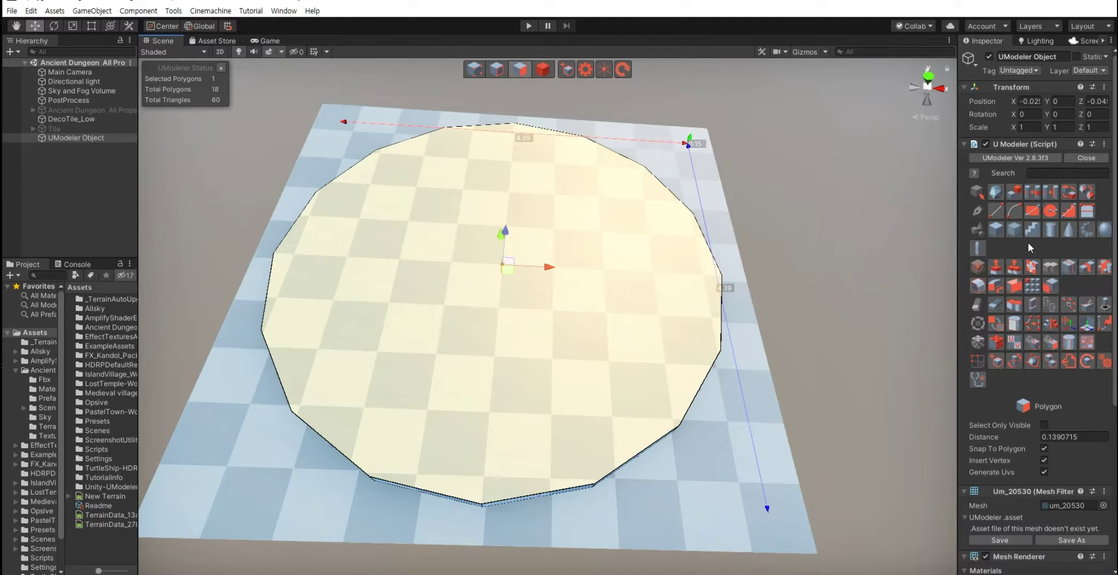
{"action": "left_click", "coordinate": [1031, 273]}
{"action": "mouse_move", "coordinate": [499, 313]}
{"action": "left_mouse_down"}
{"action": "mouse_move", "coordinate": [626, 434]}
{"action": "mouse_move", "coordinate": [620, 405]}
{"action": "left_mouse_up"}
{"action": "scroll", "coordinate": [478, 319], "scroll_direction": "up", "scroll_amount": 3}
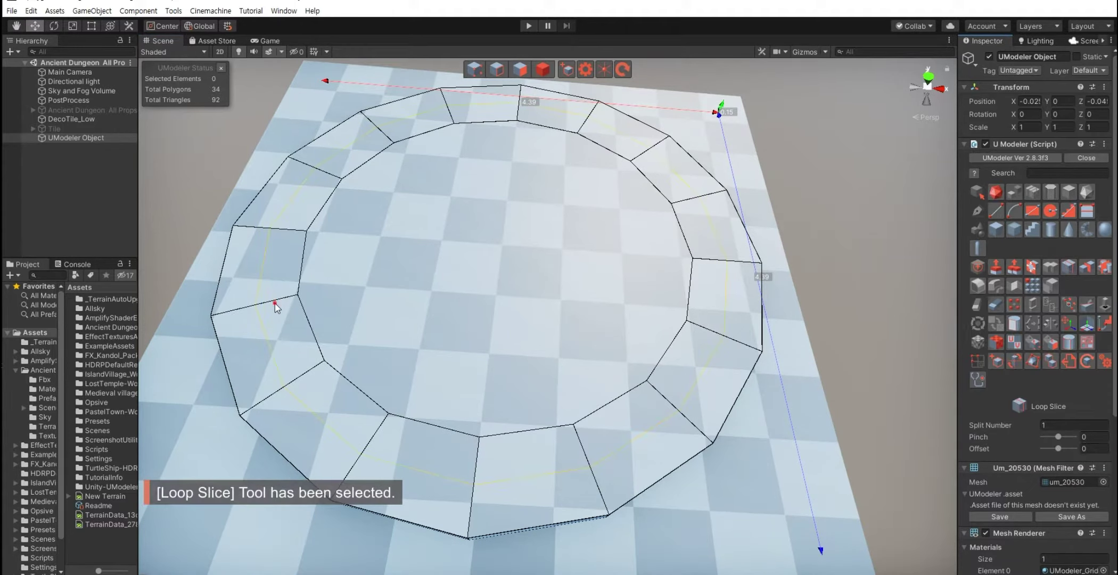
Step: Add two loop cuts across the rim ring, then select one loop of ring polygons
{"action": "left_click_drag", "start_coordinate": [275, 303], "coordinate": [296, 294]}
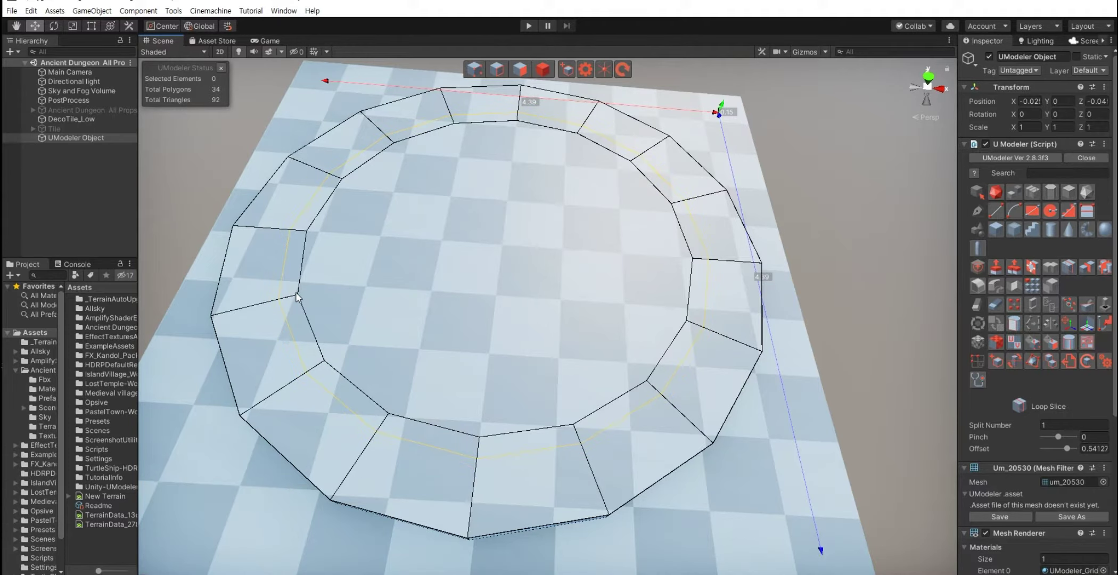
{"action": "mouse_move", "coordinate": [296, 295]}
{"action": "left_mouse_down"}
{"action": "mouse_move", "coordinate": [262, 310]}
{"action": "mouse_move", "coordinate": [281, 304]}
{"action": "left_mouse_up"}
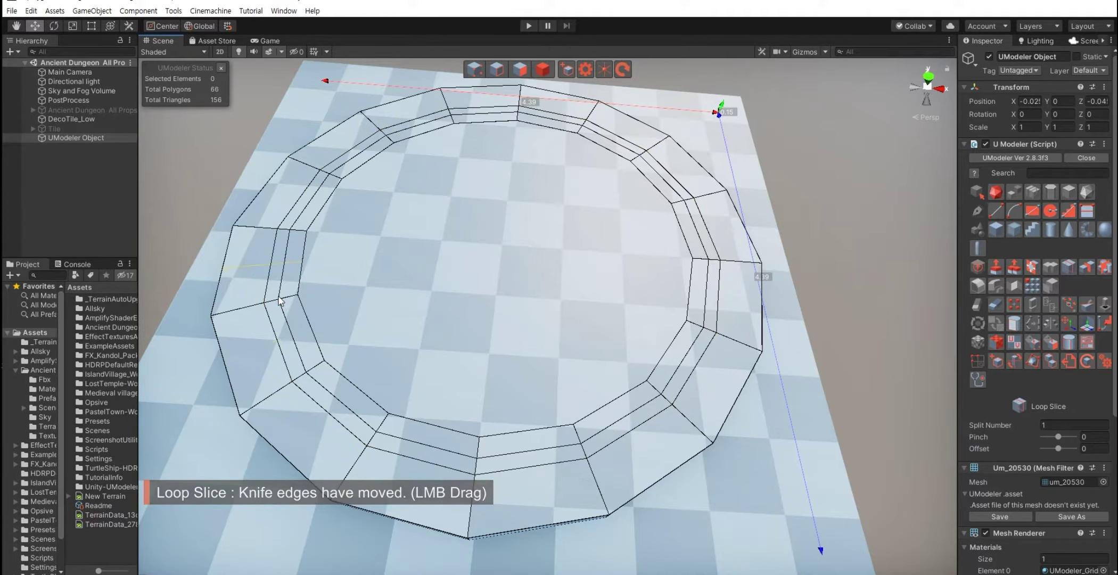
{"action": "left_click_drag", "start_coordinate": [817, 371], "coordinate": [826, 371], "text": "alt"}
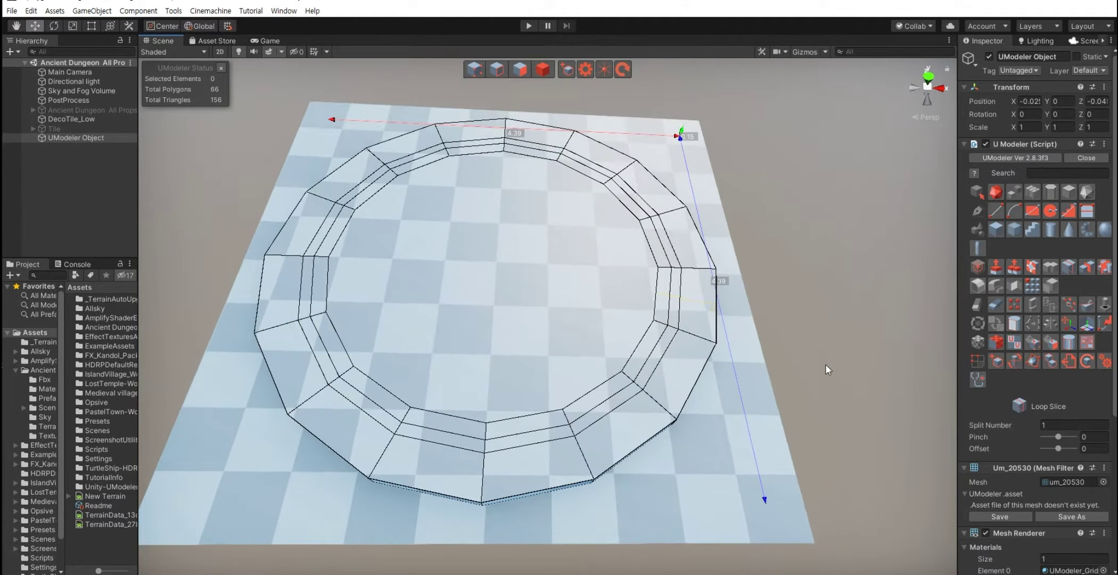
{"action": "scroll", "coordinate": [502, 369], "scroll_direction": "up", "scroll_amount": 2}
{"action": "double_click", "coordinate": [457, 160]}
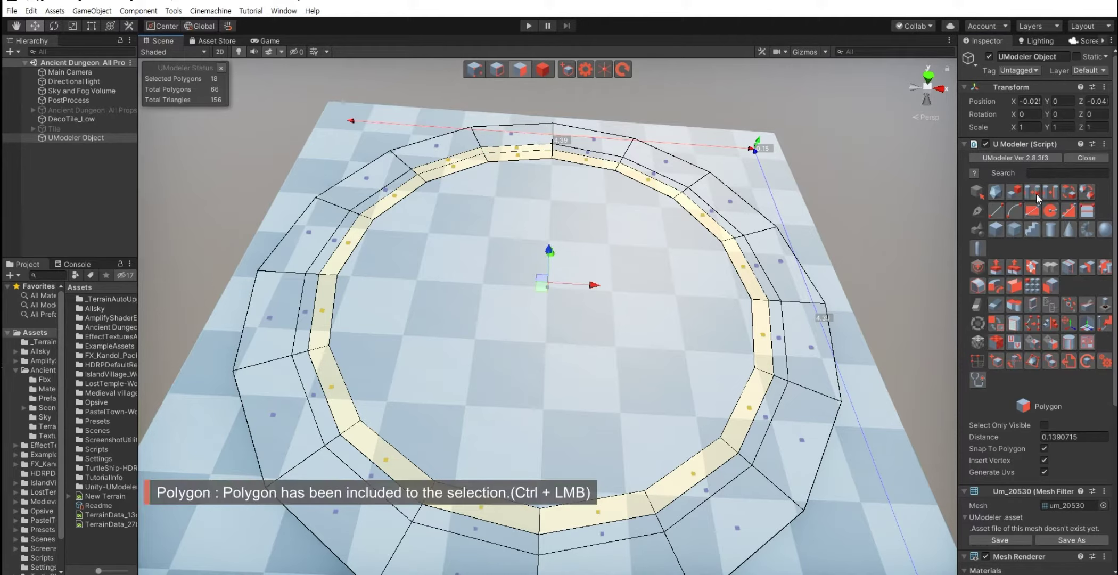
Step: Add the outer ring loop to the selection and extrude both bands upward into a wall
{"action": "double_click", "coordinate": [448, 150], "text": "ctrl"}
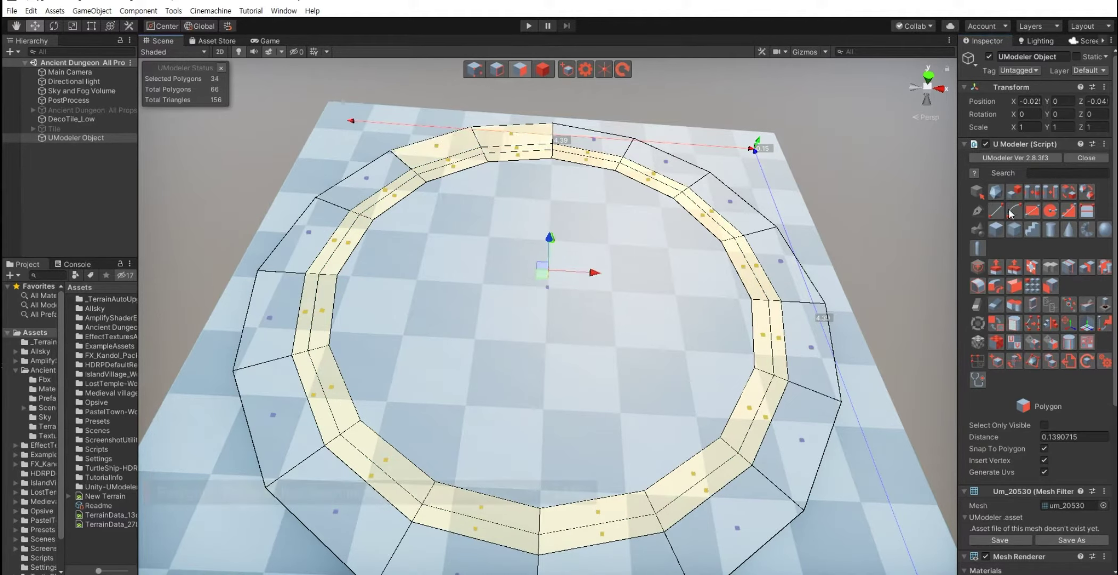
{"action": "mouse_move", "coordinate": [544, 375]}
{"action": "left_mouse_down", "text": "alt"}
{"action": "mouse_move", "coordinate": [433, 332]}
{"action": "mouse_move", "coordinate": [499, 300]}
{"action": "left_mouse_up", "text": "alt"}
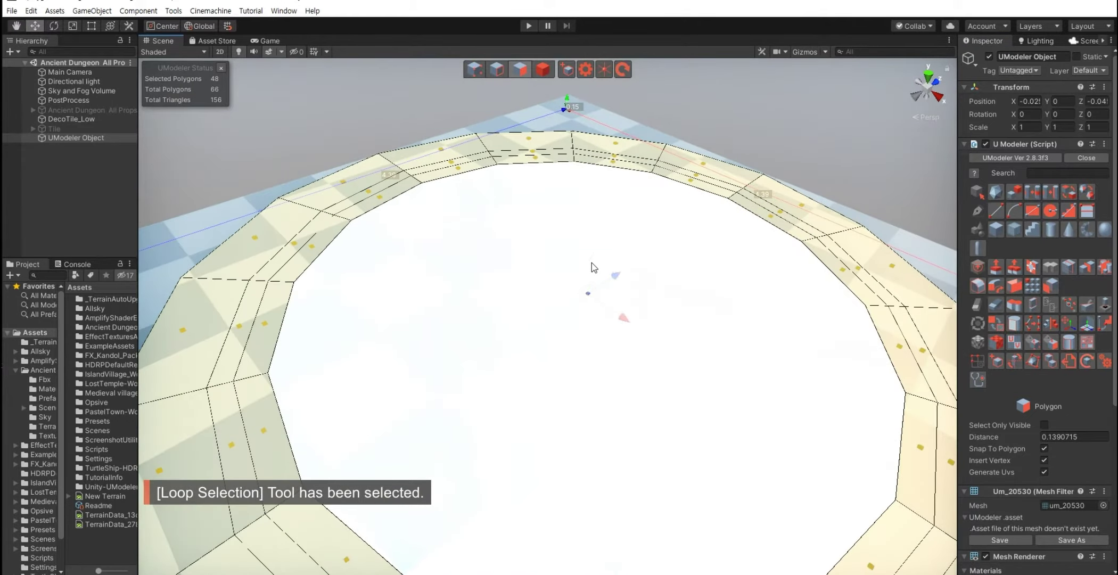
{"action": "left_click_drag", "start_coordinate": [591, 262], "coordinate": [596, 256]}
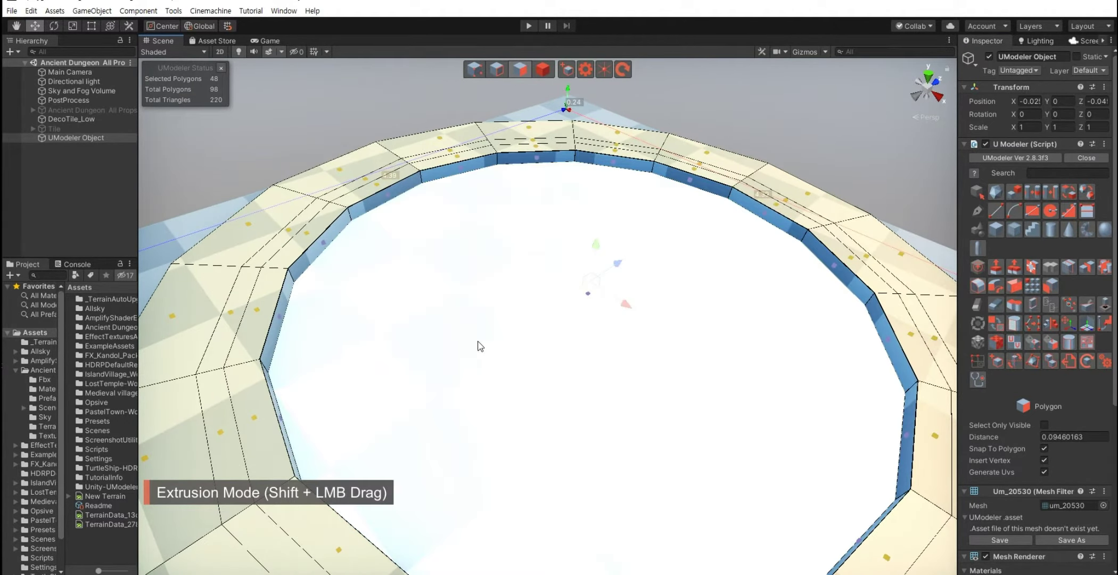
{"action": "scroll", "coordinate": [477, 345], "scroll_direction": "down", "scroll_amount": 5}
{"action": "left_click_drag", "start_coordinate": [562, 380], "coordinate": [470, 377], "text": "alt"}
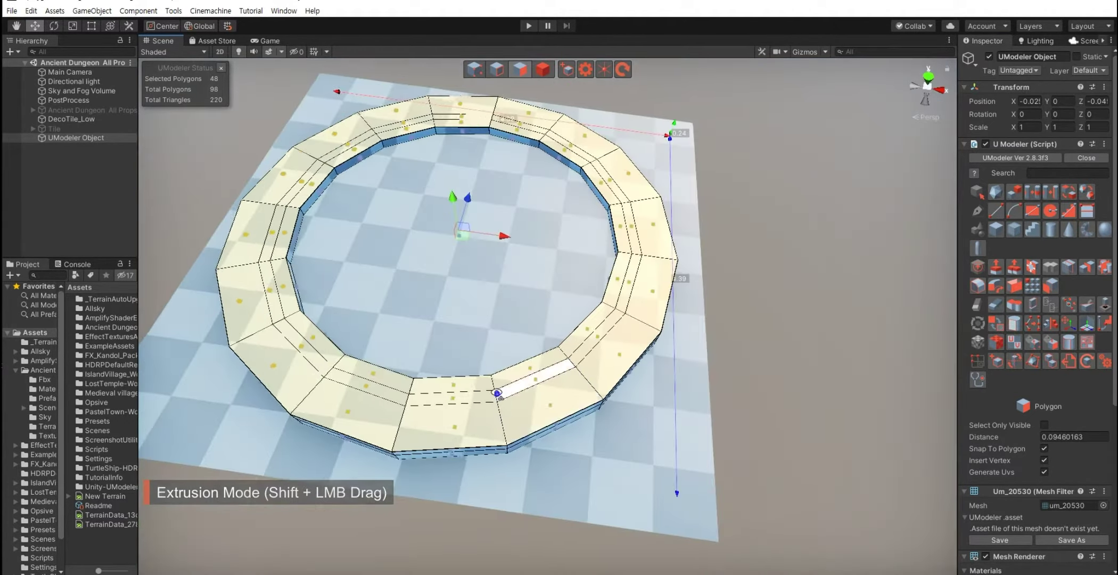
{"action": "scroll", "coordinate": [471, 380], "scroll_direction": "up", "scroll_amount": 3}
Step: Select the inner floor polygon and adjust its scale
{"action": "key", "text": "shift+3"}
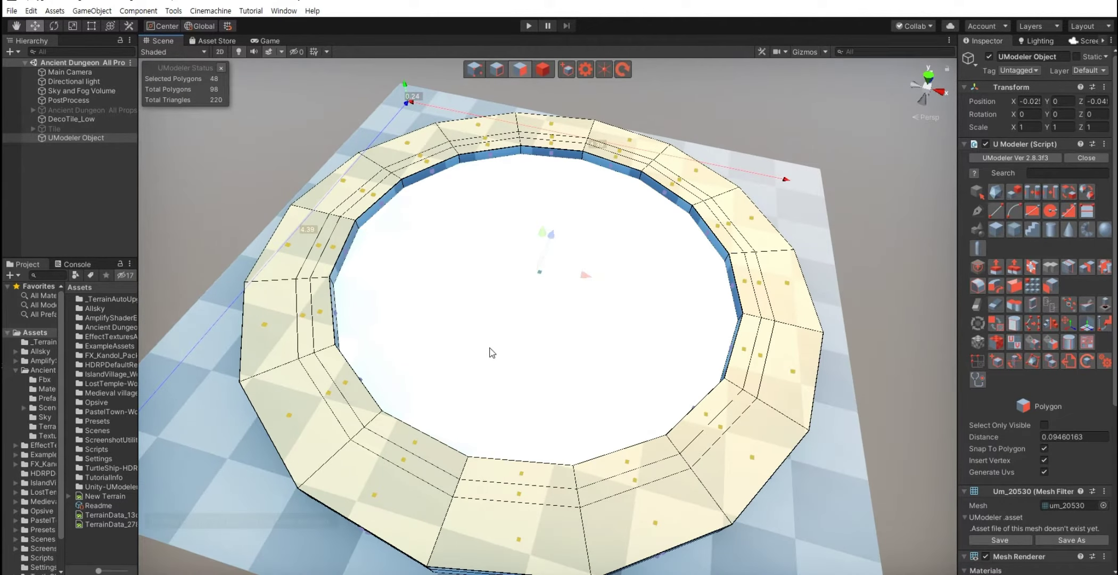
{"action": "left_click", "coordinate": [490, 347]}
{"action": "key", "text": "r"}
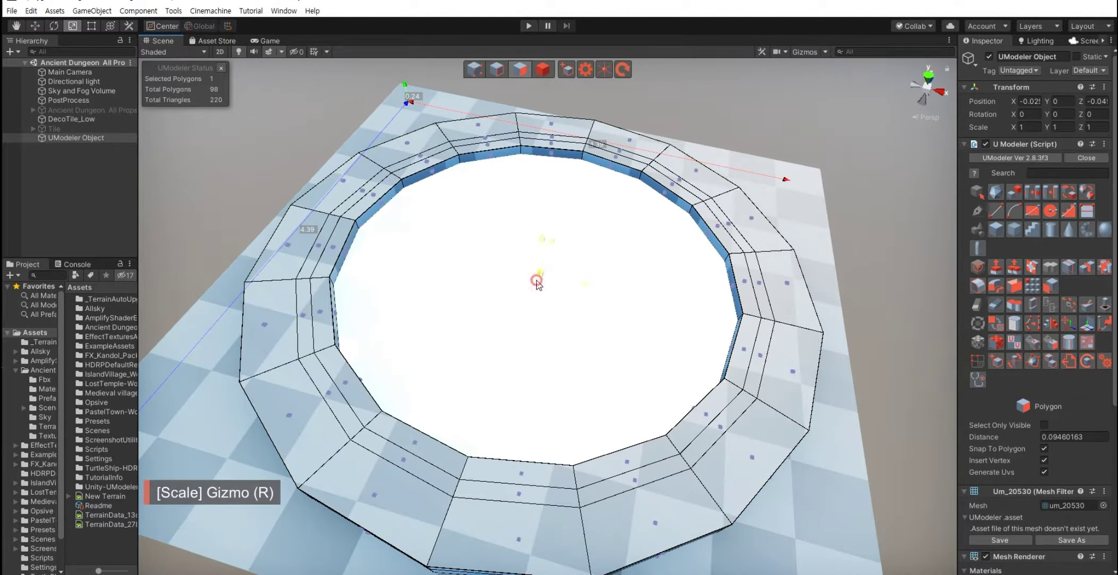
{"action": "left_click", "coordinate": [536, 281]}
{"action": "key", "text": "w"}
Step: Loop-select the inner band and extrude it up about 0.079 to form a stepped groove
{"action": "left_click", "coordinate": [338, 282], "text": "ctrl"}
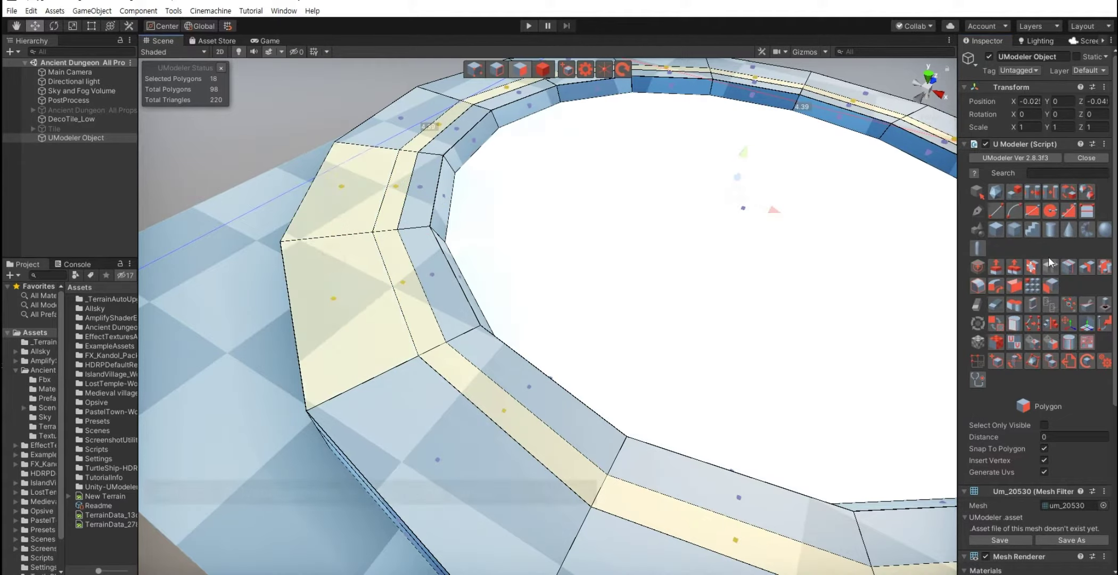
{"action": "left_click", "coordinate": [1036, 191]}
{"action": "mouse_move", "coordinate": [537, 323]}
{"action": "left_mouse_down", "text": "alt"}
{"action": "mouse_move", "coordinate": [628, 320]}
{"action": "mouse_move", "coordinate": [584, 305]}
{"action": "left_mouse_up", "text": "alt"}
{"action": "scroll", "coordinate": [623, 319], "scroll_direction": "down", "scroll_amount": 3}
{"action": "scroll", "coordinate": [537, 302], "scroll_direction": "up", "scroll_amount": 3}
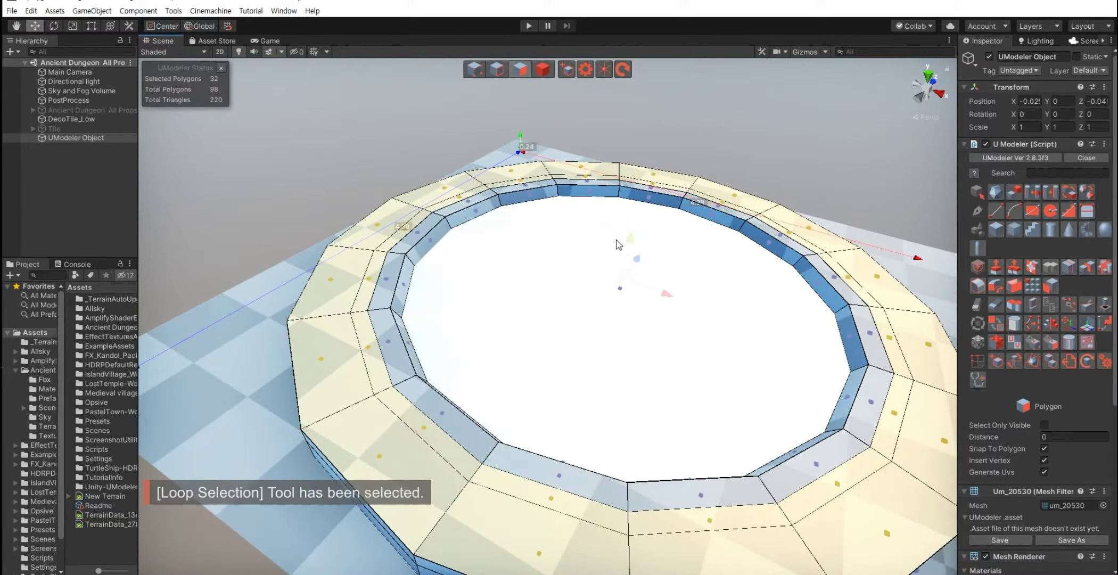
{"action": "left_click_drag", "start_coordinate": [626, 239], "coordinate": [630, 232], "text": "shift"}
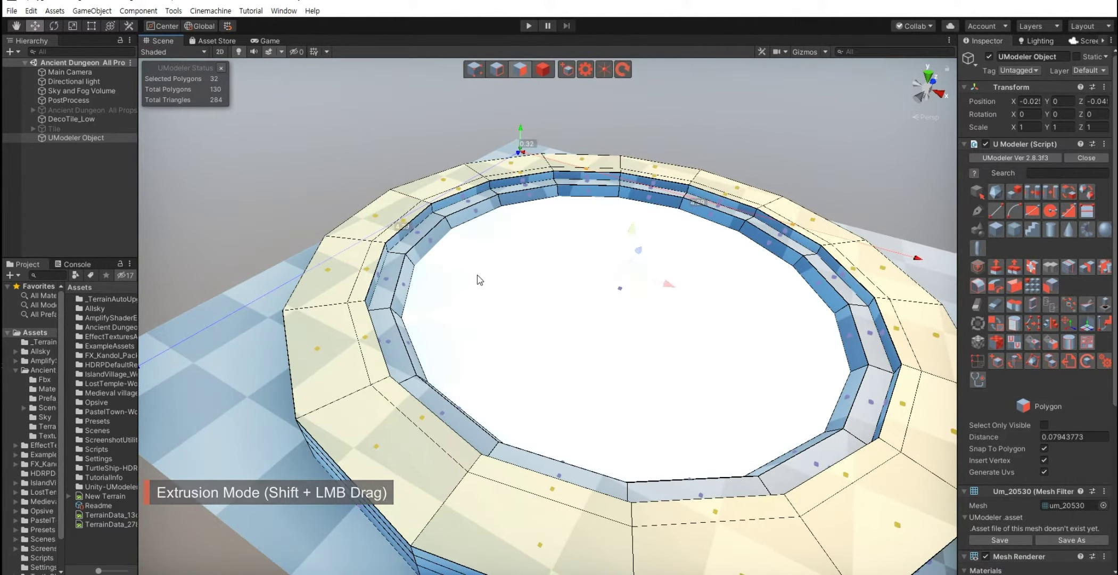
{"action": "left_click_drag", "start_coordinate": [479, 279], "coordinate": [452, 282], "text": "alt"}
{"action": "scroll", "coordinate": [546, 325], "scroll_direction": "down", "scroll_amount": 3}
{"action": "scroll", "coordinate": [499, 325], "scroll_direction": "up", "scroll_amount": 2}
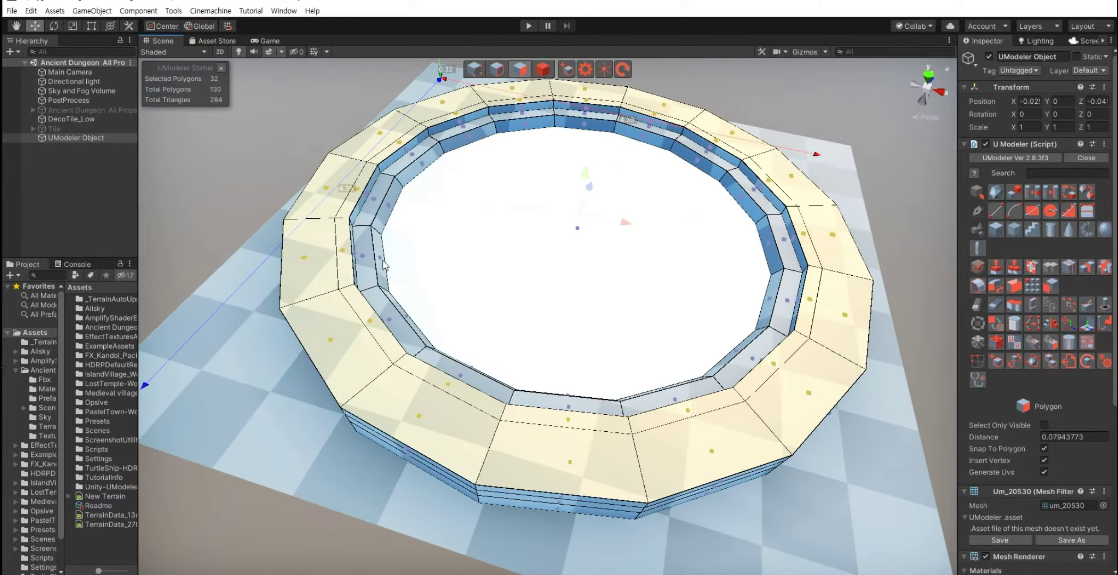
{"action": "left_click", "coordinate": [259, 209]}
{"action": "key", "text": "shift+2"}
Step: Select two of the groove's edge loops and scale them slightly inward
{"action": "scroll", "coordinate": [355, 223], "scroll_direction": "up", "scroll_amount": 5}
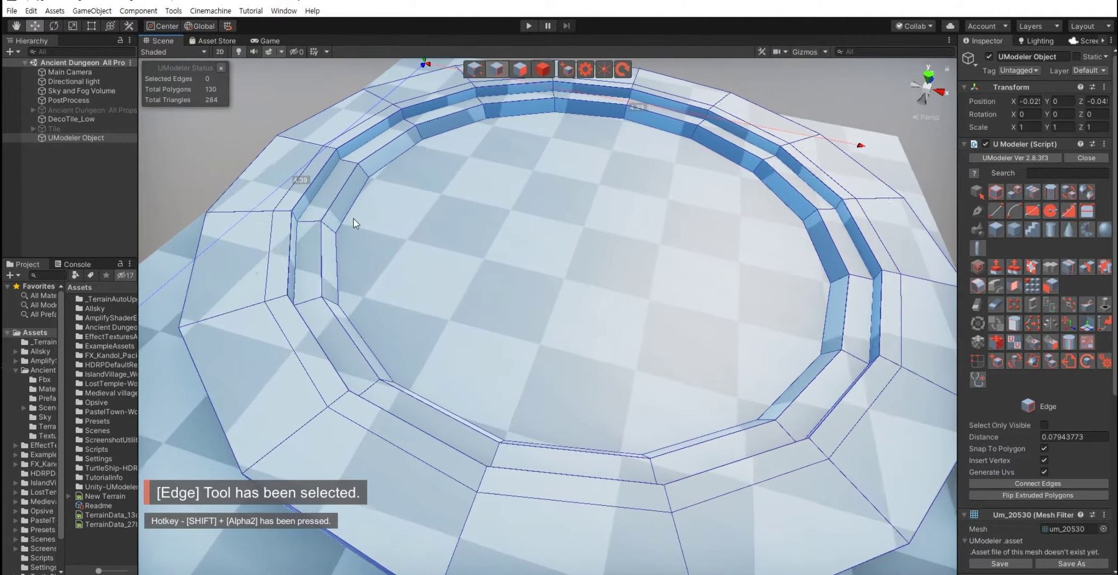
{"action": "double_click", "coordinate": [312, 194]}
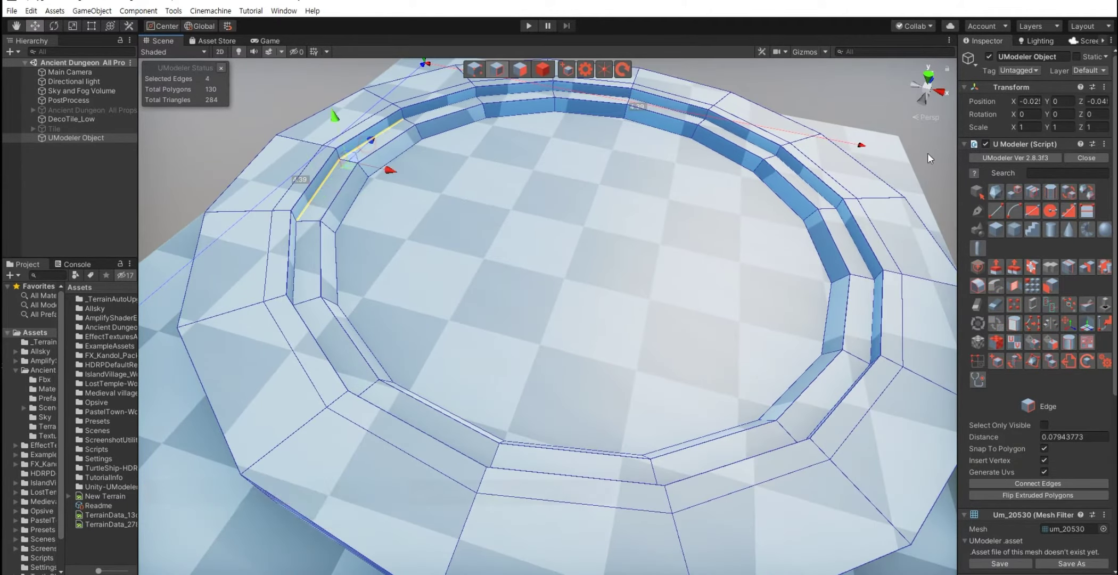
{"action": "double_click", "coordinate": [572, 450], "text": "shift"}
{"action": "left_click_drag", "start_coordinate": [607, 317], "coordinate": [570, 315], "text": "alt"}
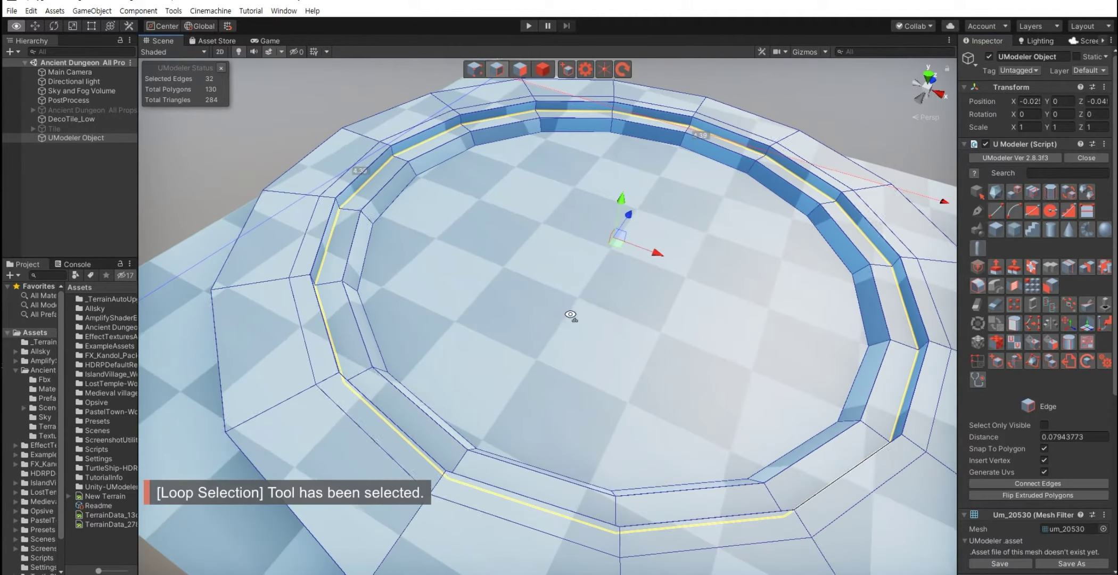
{"action": "key", "text": "r"}
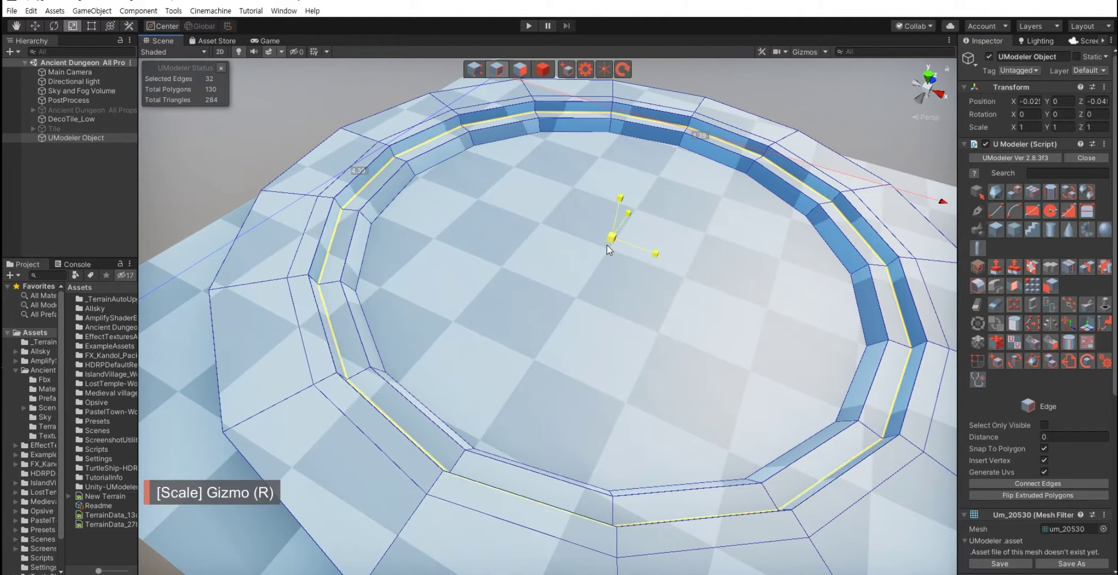
{"action": "left_click_drag", "start_coordinate": [607, 246], "coordinate": [608, 247]}
Step: Scale the whole ring object to 0.587 in Y to flatten it
{"action": "left_click", "coordinate": [543, 69]}
{"action": "key", "text": "w"}
{"action": "scroll", "coordinate": [609, 249], "scroll_direction": "down", "scroll_amount": 5}
{"action": "mouse_move", "coordinate": [496, 254]}
{"action": "left_mouse_down", "text": "alt"}
{"action": "mouse_move", "coordinate": [512, 237]}
{"action": "mouse_move", "coordinate": [562, 243]}
{"action": "left_mouse_up", "text": "alt"}
{"action": "key", "text": "r"}
{"action": "mouse_move", "coordinate": [405, 285]}
{"action": "left_mouse_down", "text": "alt"}
{"action": "mouse_move", "coordinate": [416, 331]}
{"action": "mouse_move", "coordinate": [463, 361]}
{"action": "mouse_move", "coordinate": [429, 360]}
{"action": "mouse_move", "coordinate": [472, 361]}
{"action": "left_mouse_up", "text": "alt"}
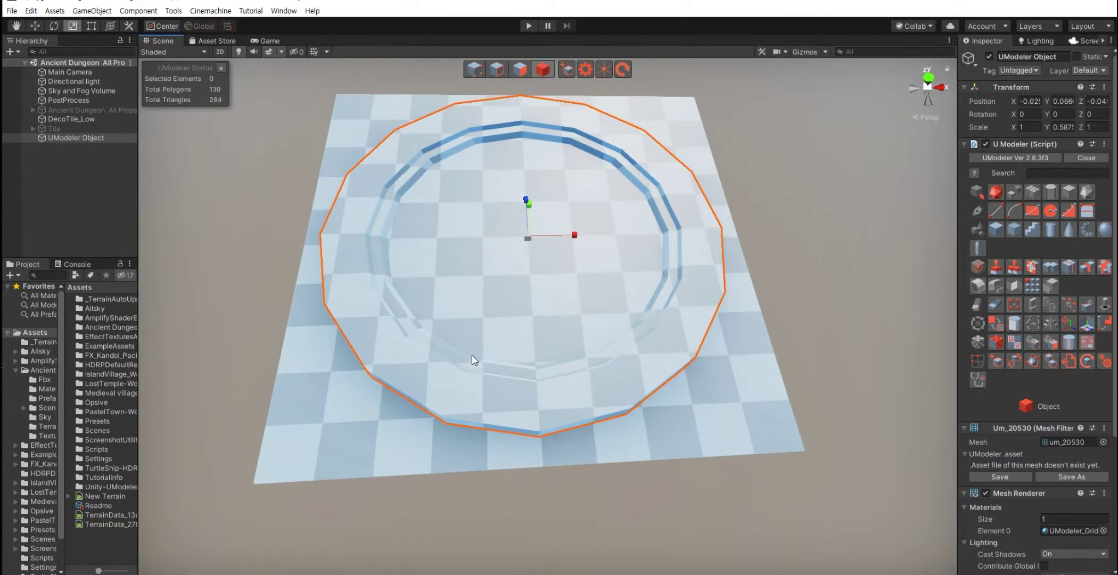
{"action": "key", "text": "shift+3"}
{"action": "mouse_move", "coordinate": [472, 355]}
{"action": "left_mouse_down", "text": "alt"}
{"action": "mouse_move", "coordinate": [510, 359]}
{"action": "mouse_move", "coordinate": [552, 318]}
{"action": "mouse_move", "coordinate": [597, 377]}
{"action": "left_mouse_up", "text": "alt"}
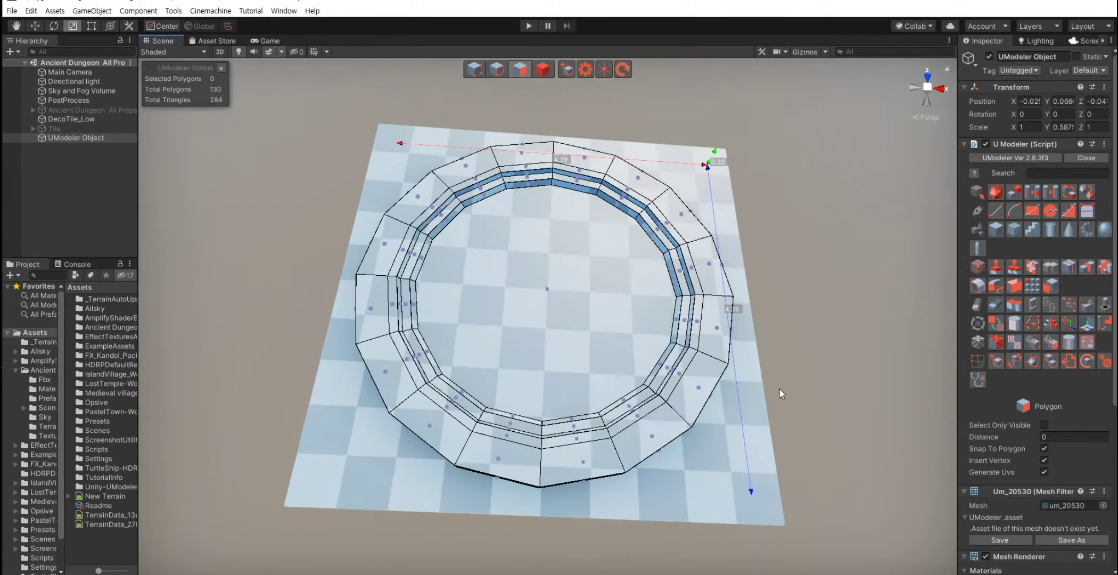
Step: Connect the left and right ring vertices with an edge across the floor
{"action": "key", "text": "shift+1"}
{"action": "left_click_drag", "start_coordinate": [495, 364], "coordinate": [468, 341], "text": "alt"}
{"action": "left_click", "coordinate": [394, 282]}
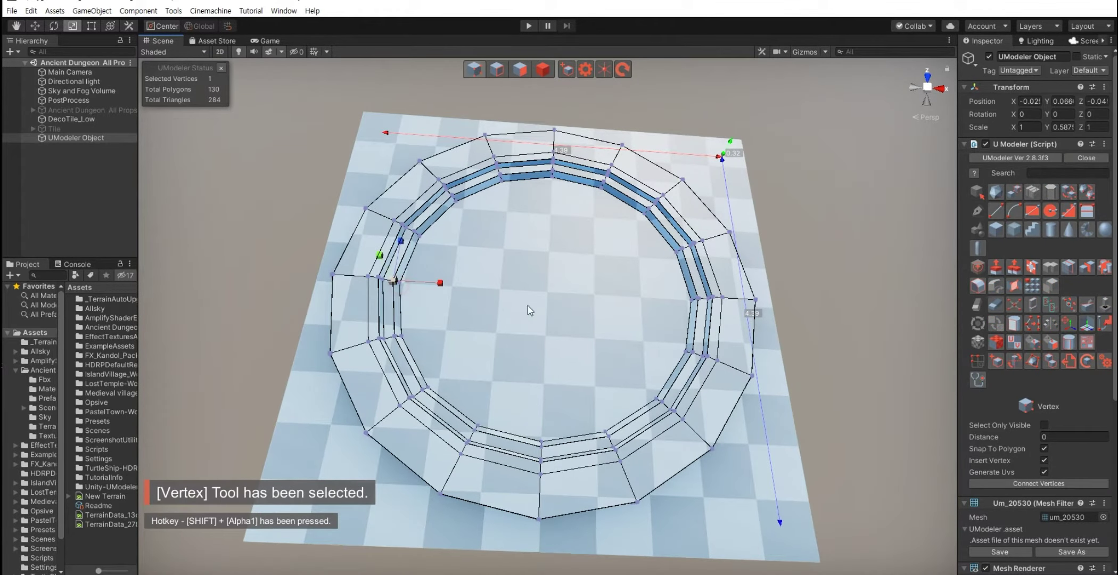
{"action": "key", "text": "w"}
{"action": "key", "text": "w"}
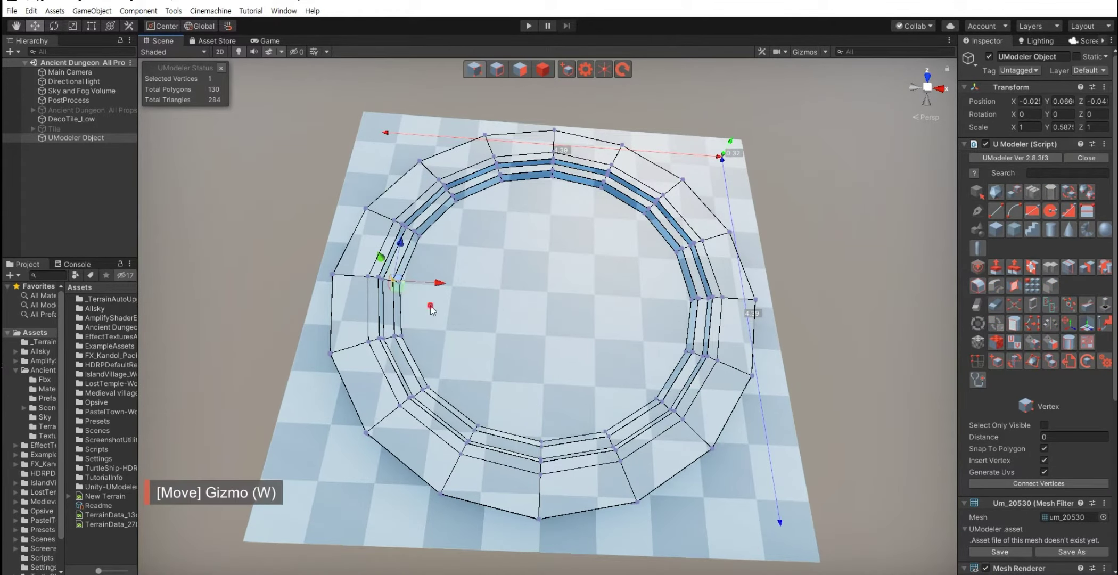
{"action": "left_click", "coordinate": [426, 306]}
{"action": "left_click", "coordinate": [394, 280]}
{"action": "left_click", "coordinate": [694, 299], "text": "shift"}
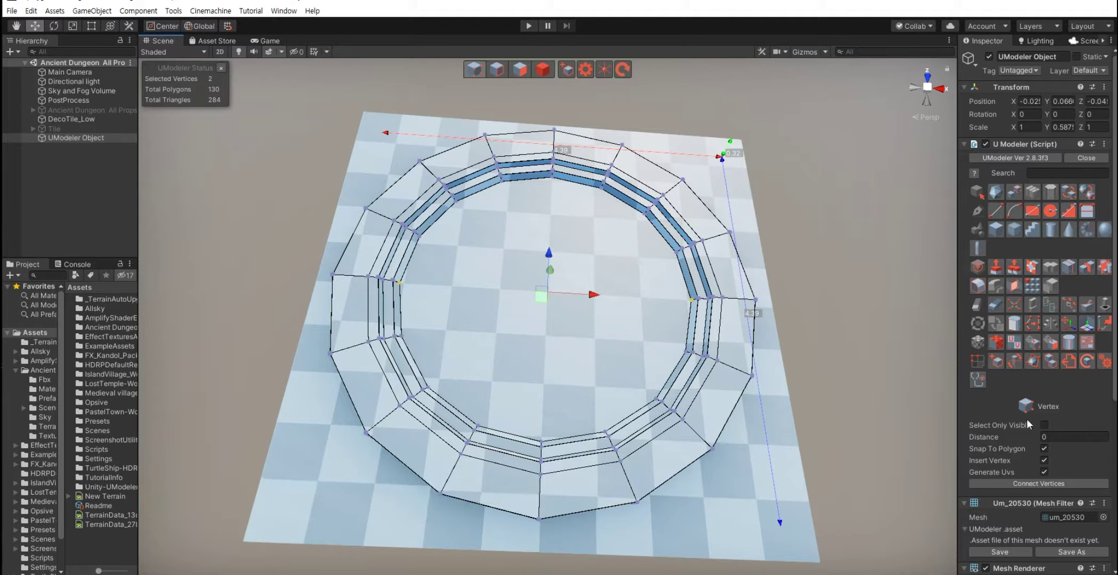
{"action": "left_click", "coordinate": [1020, 483]}
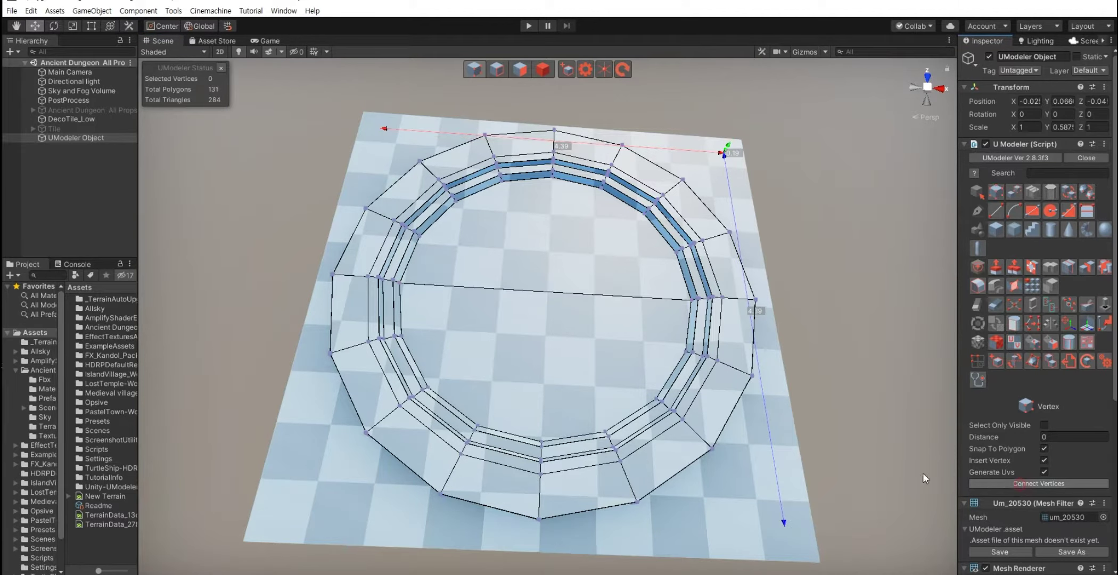
Step: Connect the top and bottom ring vertices, dividing the floor into four quarters
{"action": "left_click", "coordinate": [553, 175]}
{"action": "left_click", "coordinate": [541, 441], "text": "shift"}
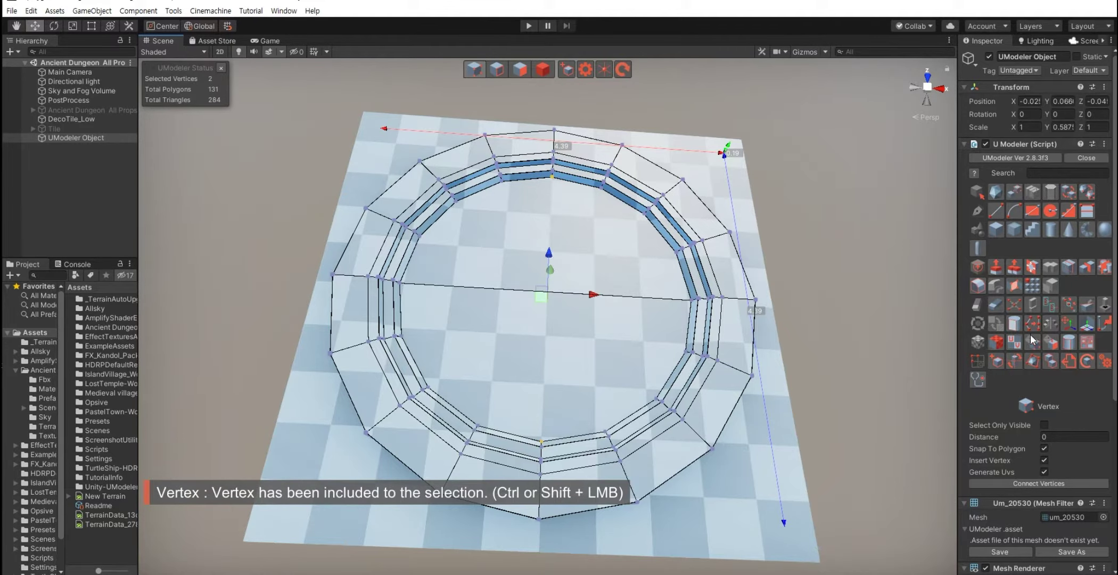
{"action": "left_click", "coordinate": [1024, 484]}
{"action": "left_click_drag", "start_coordinate": [886, 404], "coordinate": [598, 405], "text": "alt"}
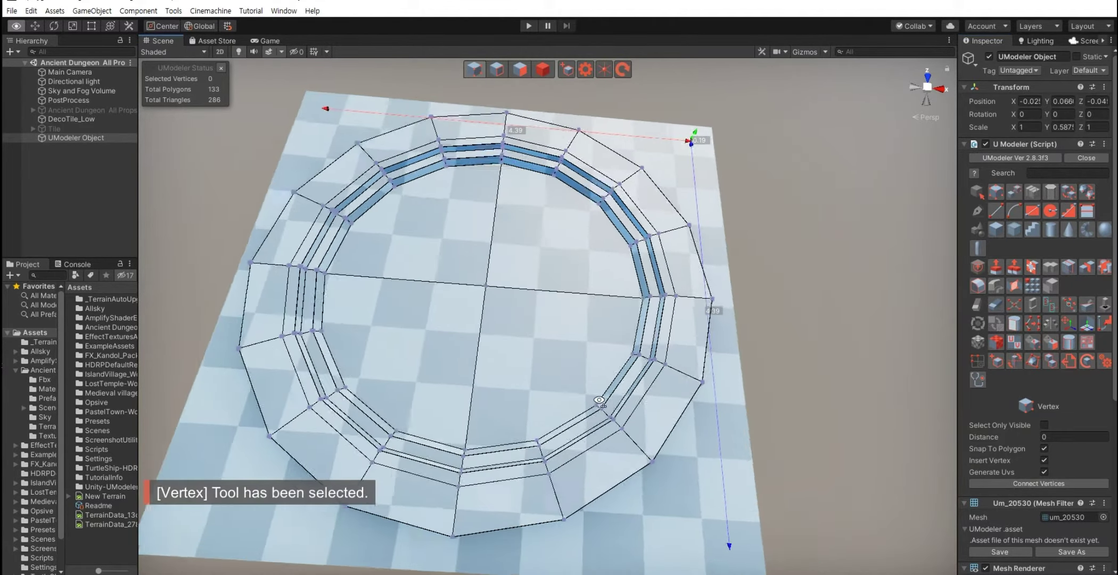
{"action": "scroll", "coordinate": [601, 373], "scroll_direction": "up", "scroll_amount": 3}
{"action": "key", "text": "3"}
{"action": "left_click", "coordinate": [606, 269]}
Step: Delete the four central floor quarters, leaving 129 polygons
{"action": "left_click", "coordinate": [674, 276], "text": "shift"}
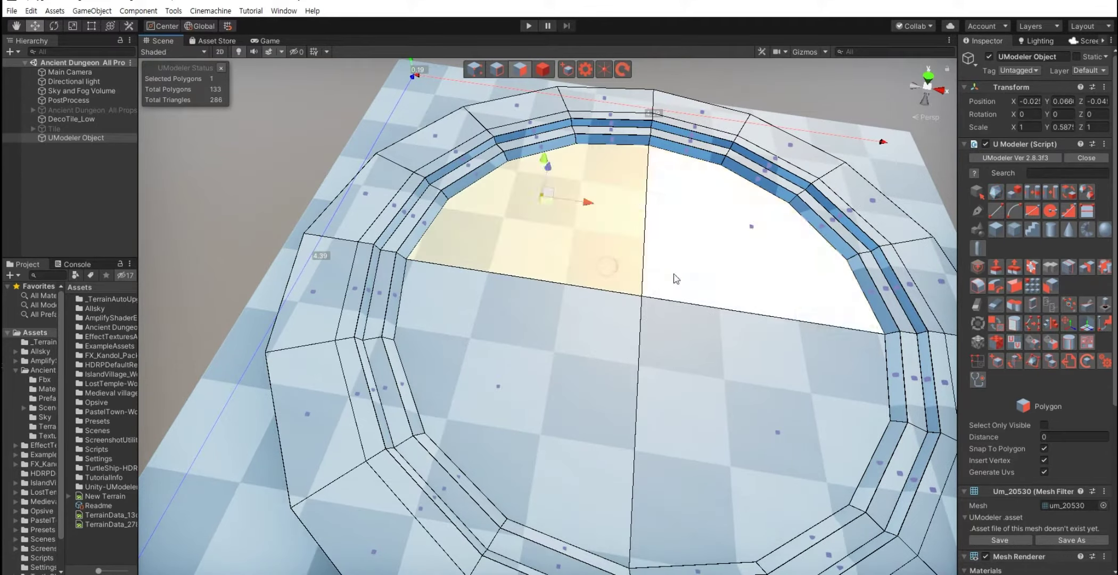
{"action": "left_click", "coordinate": [674, 349], "text": "shift"}
{"action": "left_click", "coordinate": [605, 356], "text": "shift"}
{"action": "key", "text": "Delete"}
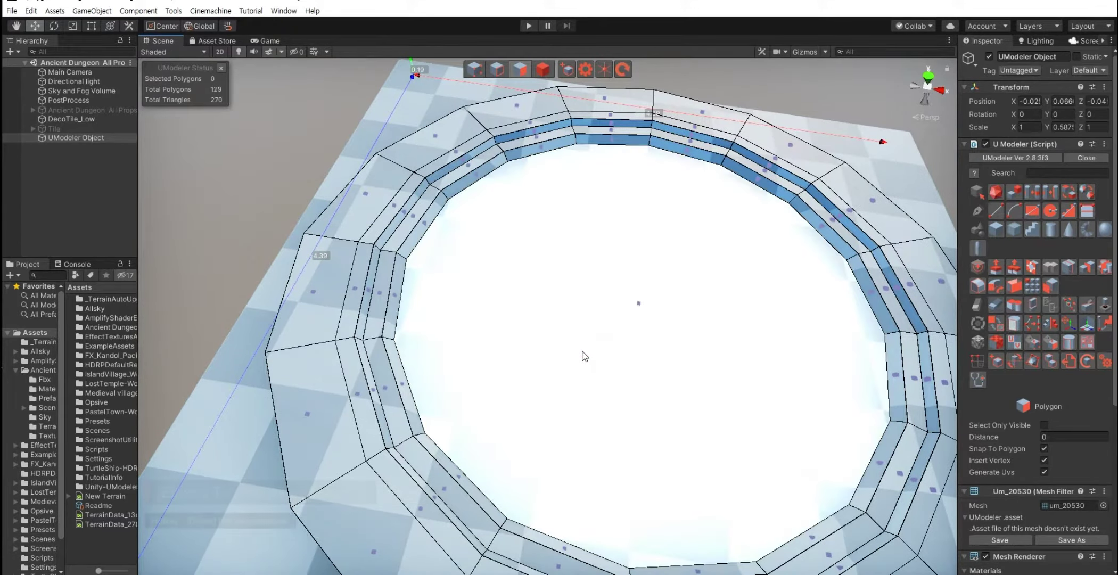
{"action": "left_click_drag", "start_coordinate": [336, 410], "coordinate": [584, 420], "text": "alt"}
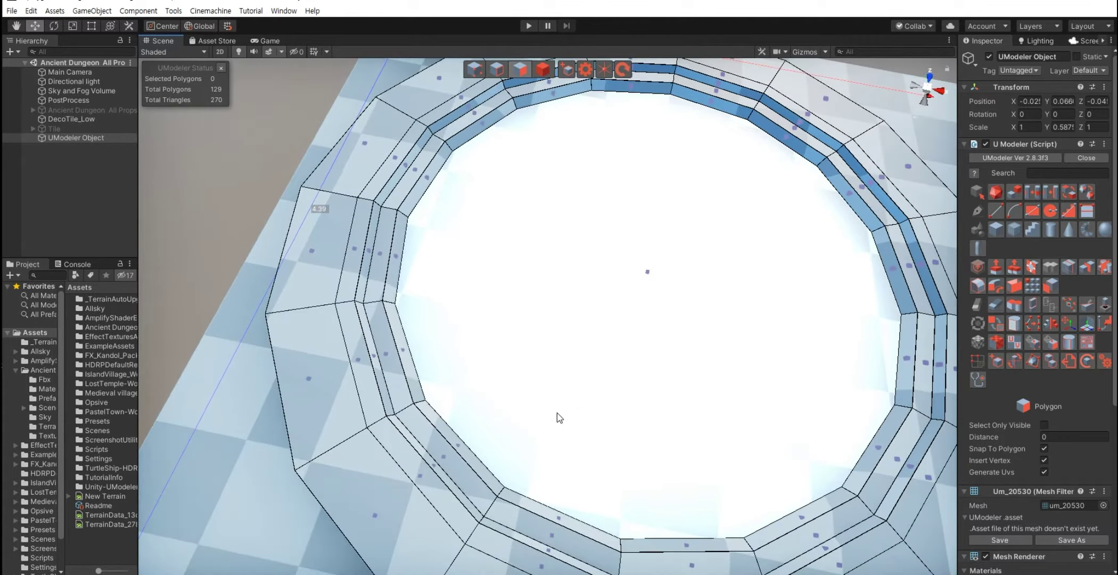
{"action": "key", "text": "2"}
{"action": "left_click_drag", "start_coordinate": [554, 416], "coordinate": [518, 435], "text": "alt"}
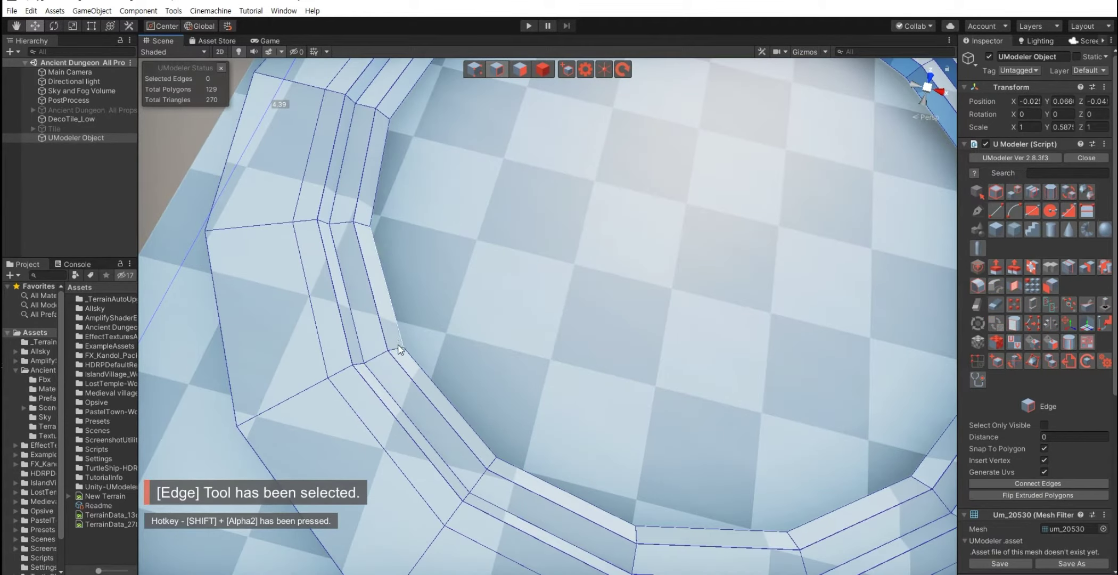
{"action": "left_click_drag", "start_coordinate": [400, 335], "coordinate": [620, 378], "text": "alt"}
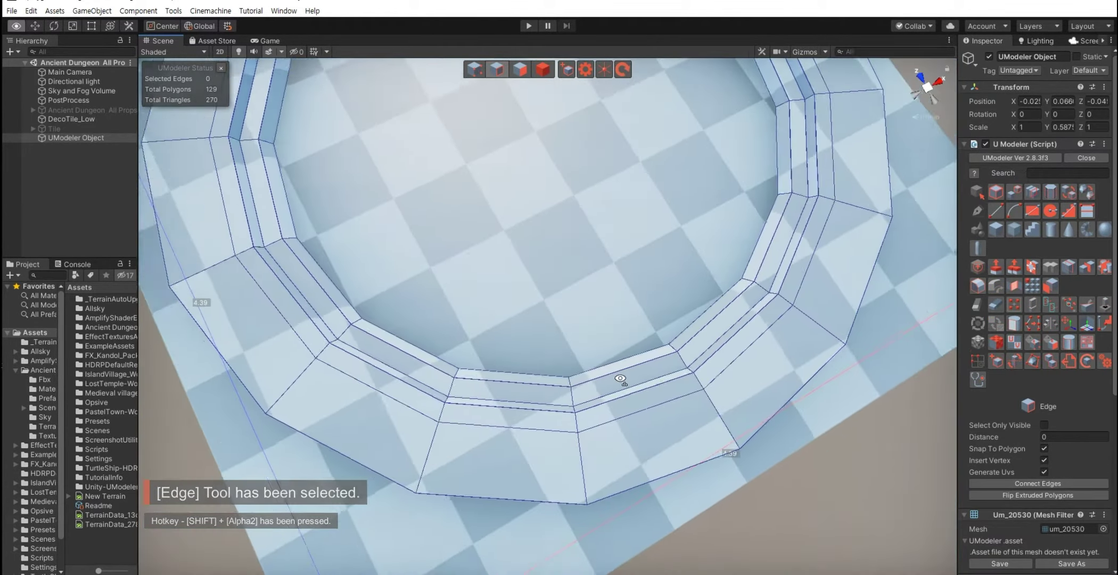
Step: Select two adjacent inner-wall polygons and extrude them into a block toward the centre
{"action": "scroll", "coordinate": [523, 373], "scroll_direction": "down", "scroll_amount": 5}
{"action": "mouse_move", "coordinate": [524, 373]}
{"action": "left_mouse_down", "text": "alt"}
{"action": "mouse_move", "coordinate": [462, 362]}
{"action": "mouse_move", "coordinate": [507, 345]}
{"action": "left_mouse_up", "text": "alt"}
{"action": "scroll", "coordinate": [585, 209], "scroll_direction": "up", "scroll_amount": 3}
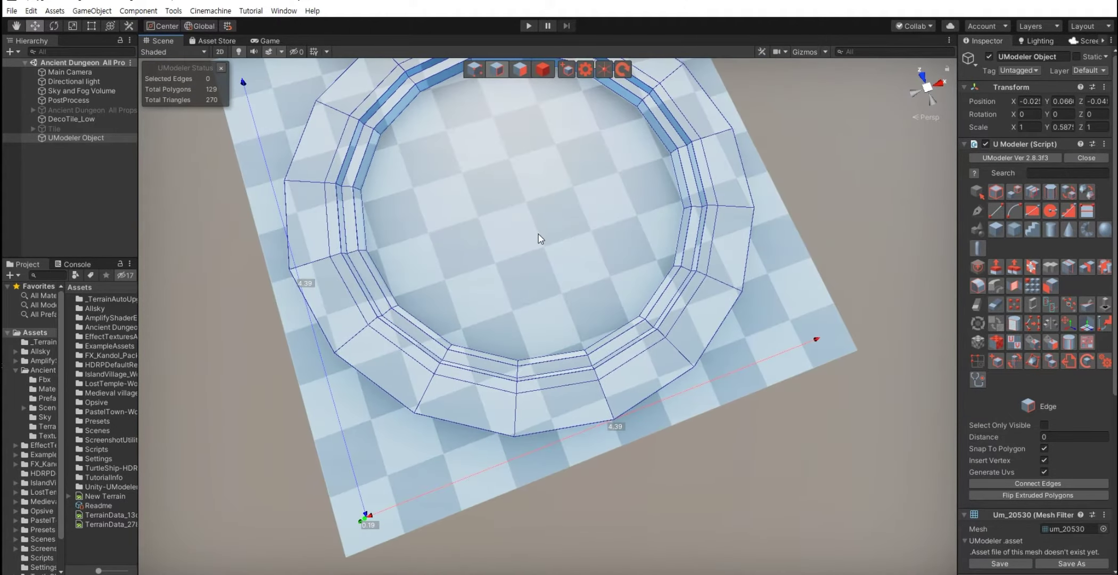
{"action": "scroll", "coordinate": [466, 332], "scroll_direction": "up", "scroll_amount": 5}
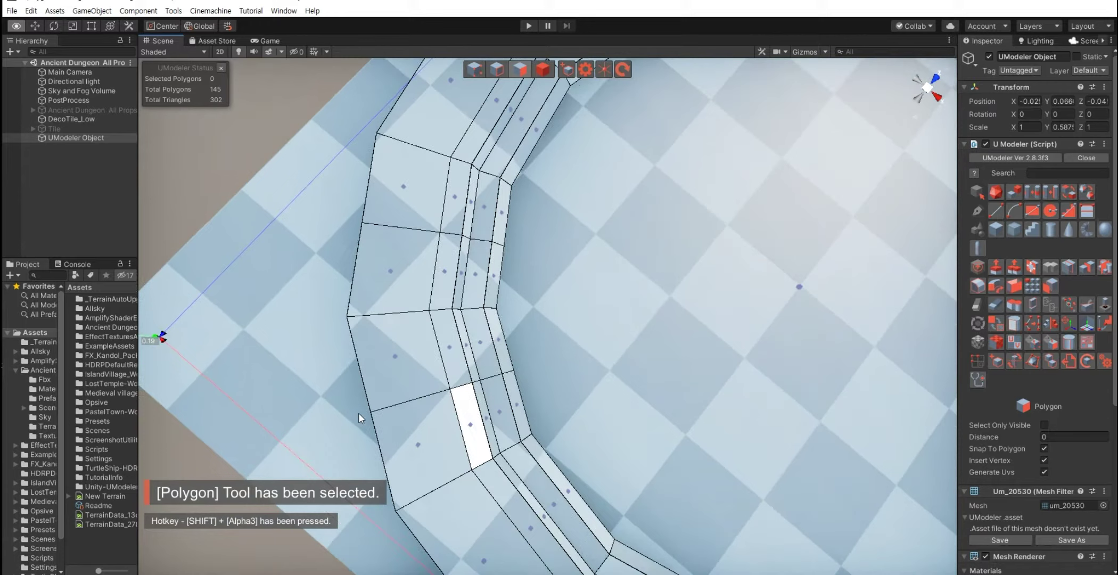
{"action": "left_click", "coordinate": [493, 274]}
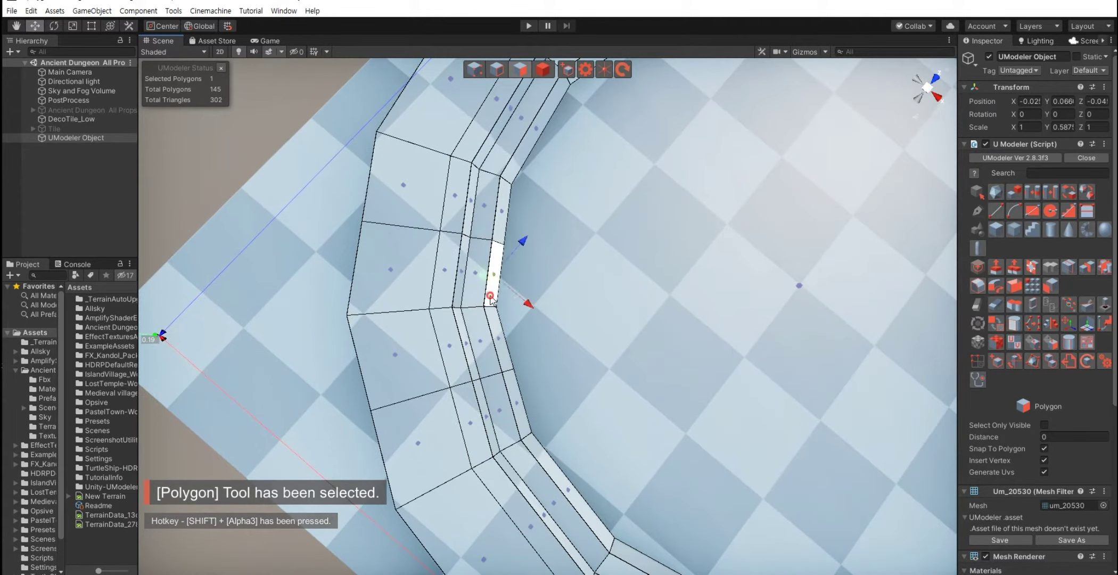
{"action": "left_click", "coordinate": [493, 324], "text": "ctrl"}
{"action": "scroll", "coordinate": [479, 341], "scroll_direction": "up", "scroll_amount": 3}
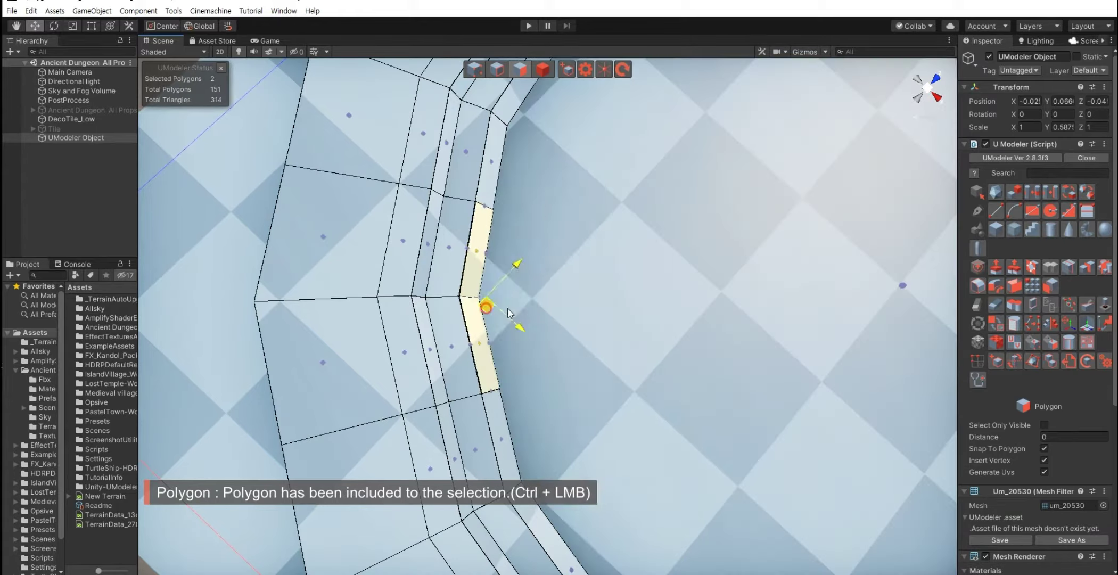
{"action": "left_click_drag", "start_coordinate": [485, 306], "coordinate": [608, 303], "text": "shift"}
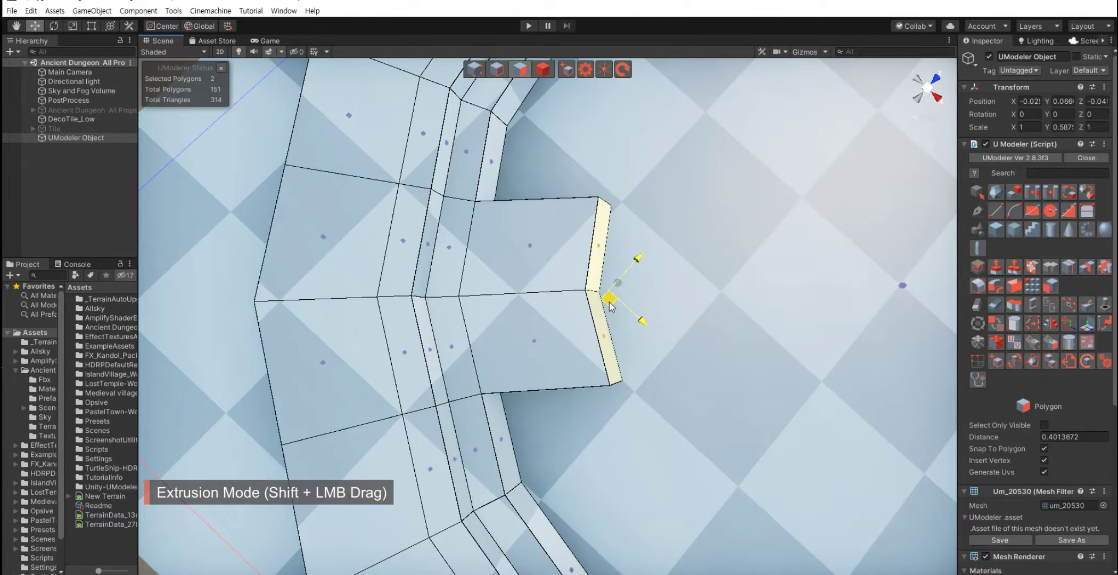
Step: Pull the block's tip out into a point and move its top and bottom edges inward
{"action": "key", "text": "shift+1"}
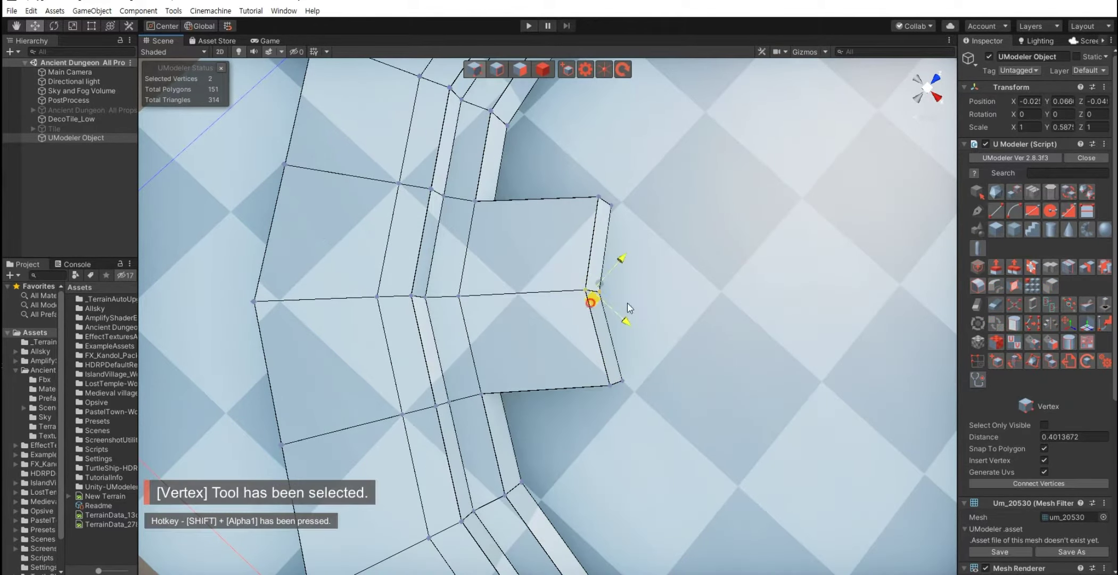
{"action": "left_click_drag", "start_coordinate": [595, 304], "coordinate": [656, 306]}
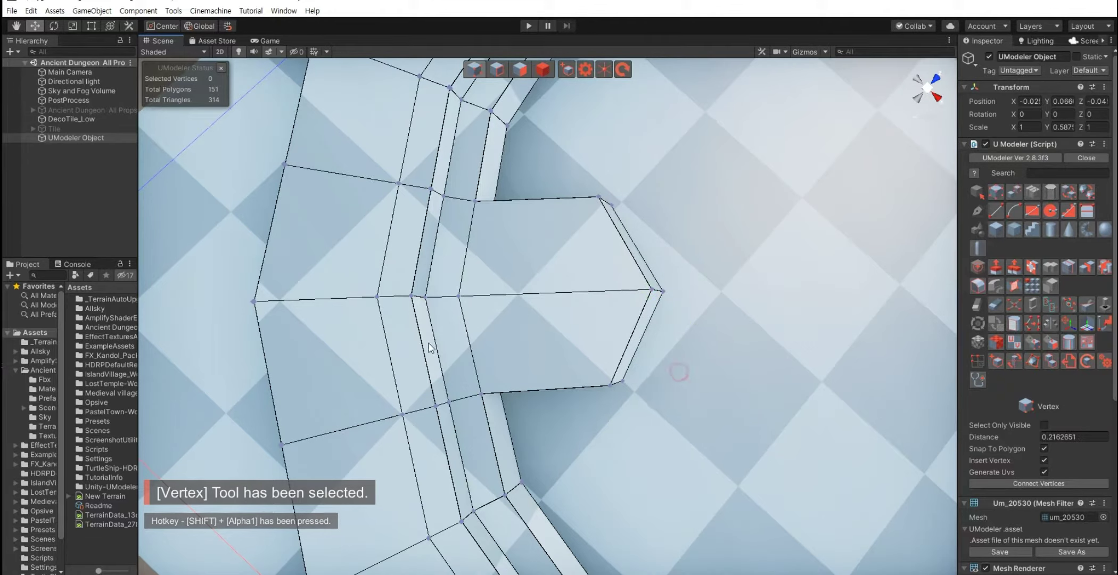
{"action": "middle_click_drag", "start_coordinate": [655, 302], "coordinate": [654, 328]}
{"action": "left_click", "coordinate": [472, 225]}
{"action": "left_click", "coordinate": [595, 219], "text": "shift"}
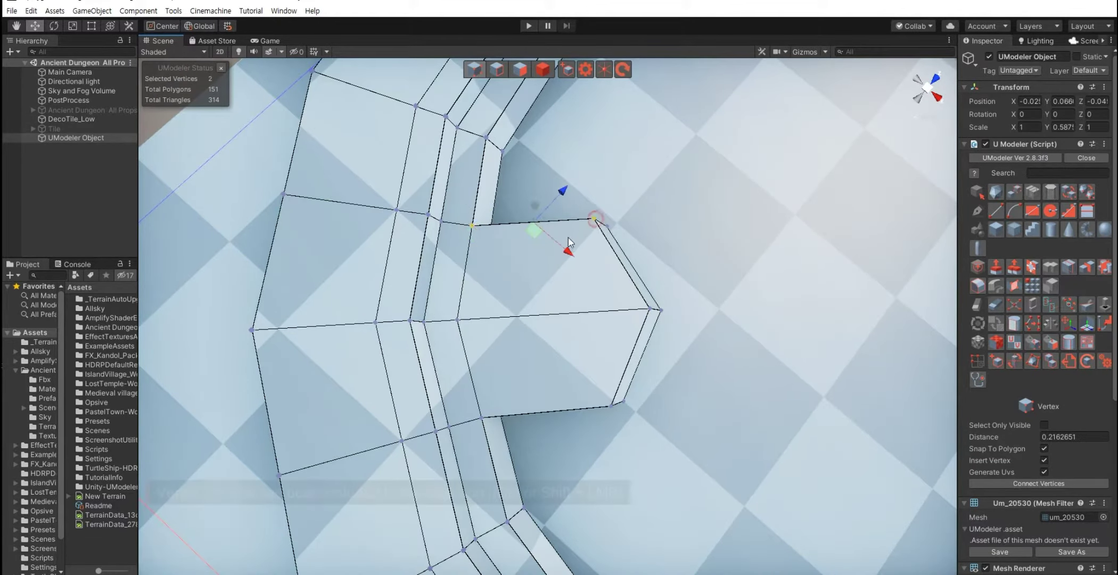
{"action": "left_click_drag", "start_coordinate": [531, 236], "coordinate": [534, 256]}
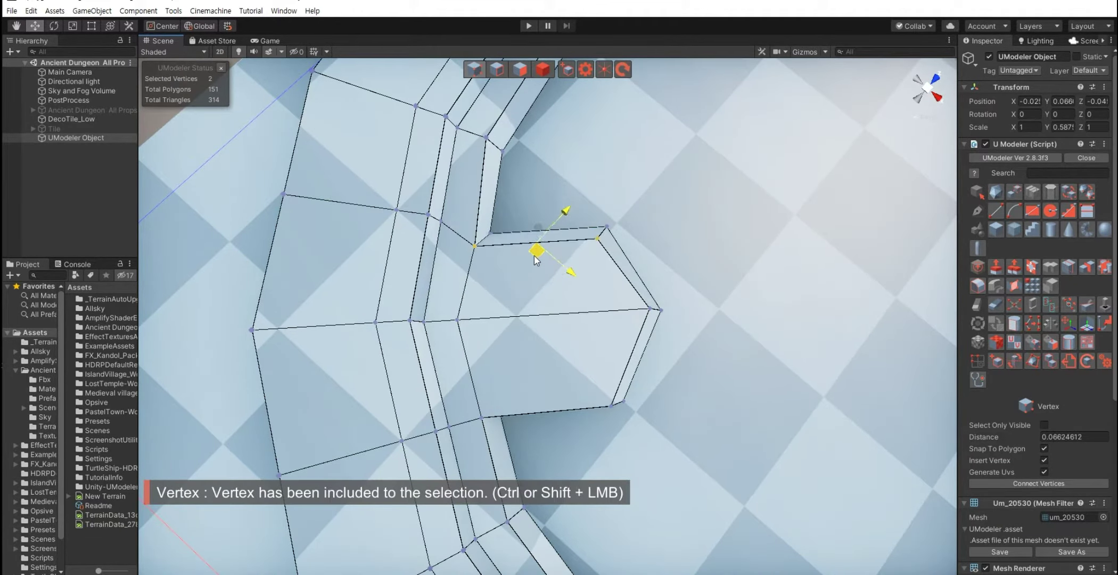
{"action": "left_click", "coordinate": [482, 418]}
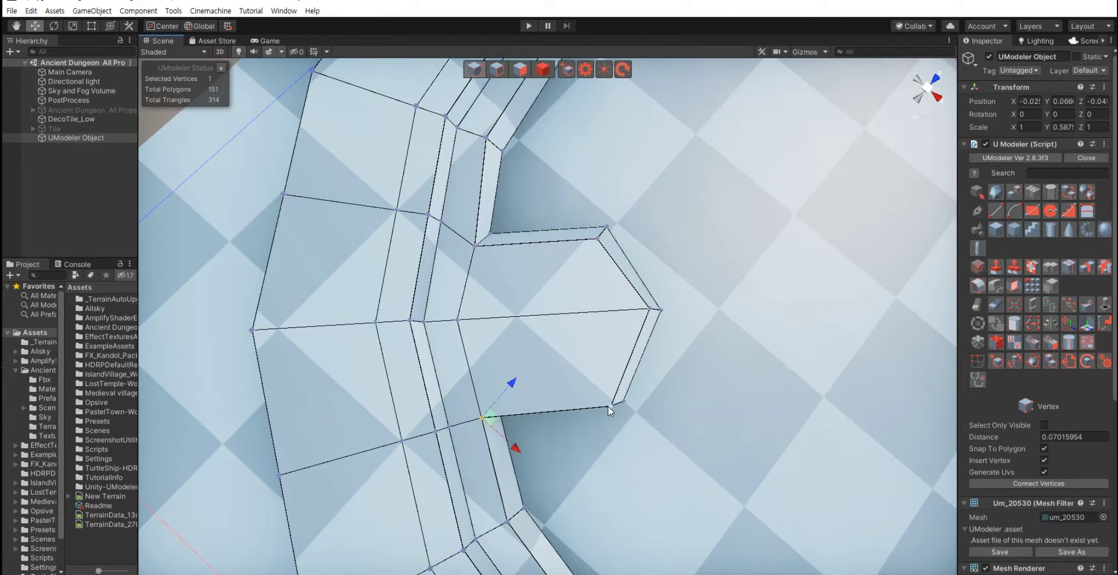
{"action": "left_click", "coordinate": [609, 408], "text": "shift"}
{"action": "mouse_move", "coordinate": [546, 412]}
{"action": "left_mouse_down"}
{"action": "mouse_move", "coordinate": [546, 389]}
{"action": "mouse_move", "coordinate": [338, 344]}
{"action": "mouse_move", "coordinate": [479, 352]}
{"action": "left_mouse_up"}
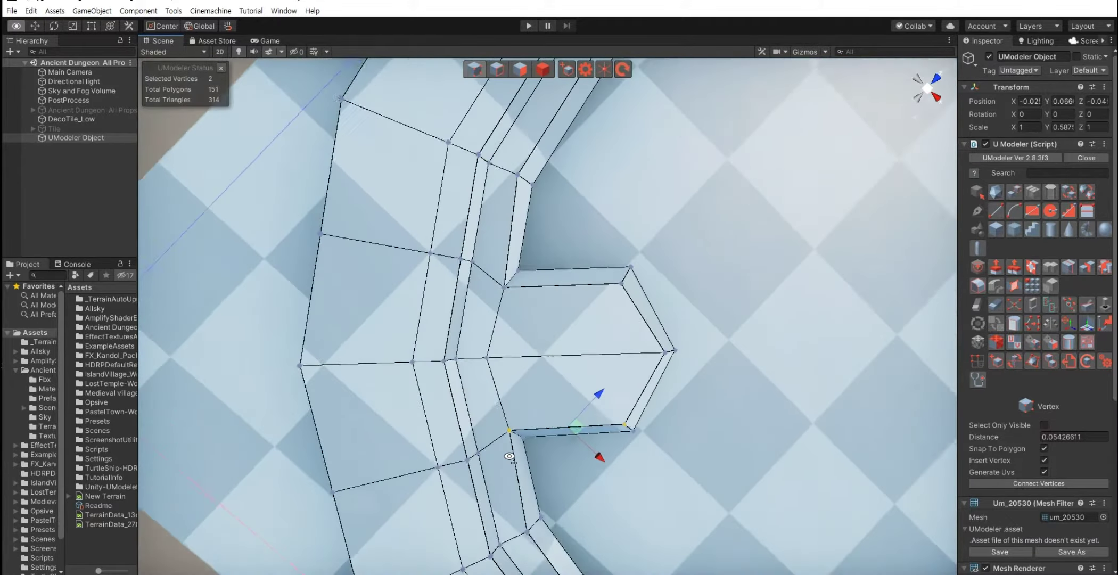
Step: Fine-tune the position of the spout's tip vertex
{"action": "scroll", "coordinate": [495, 362], "scroll_direction": "up", "scroll_amount": 3}
{"action": "scroll", "coordinate": [512, 366], "scroll_direction": "up", "scroll_amount": 2}
{"action": "left_click", "coordinate": [513, 366]}
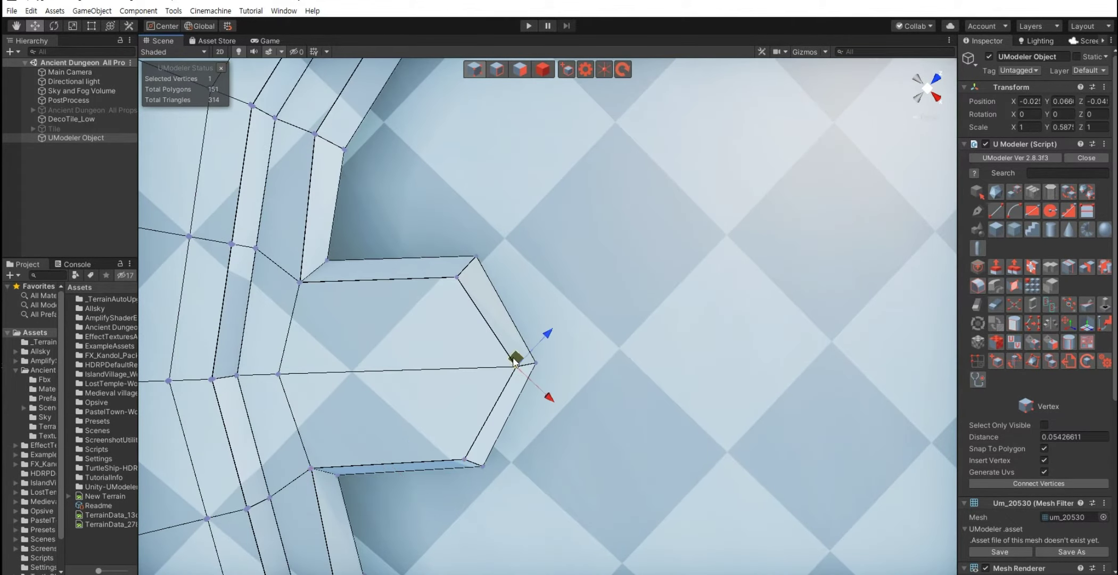
{"action": "left_click_drag", "start_coordinate": [512, 365], "coordinate": [503, 359]}
{"action": "left_click", "coordinate": [387, 399]}
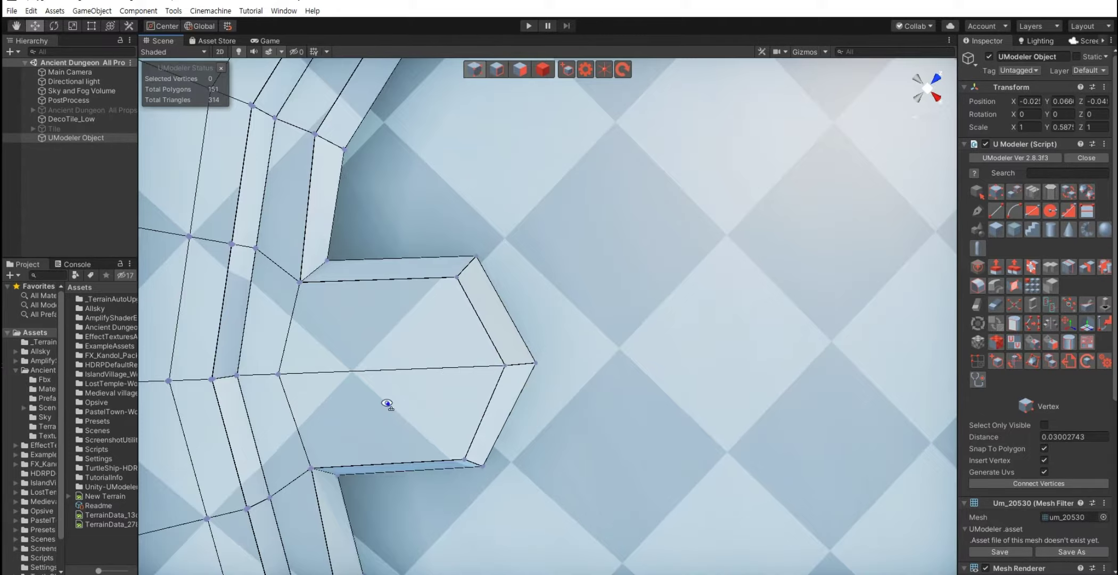
{"action": "left_click_drag", "start_coordinate": [387, 399], "coordinate": [395, 380], "text": "alt"}
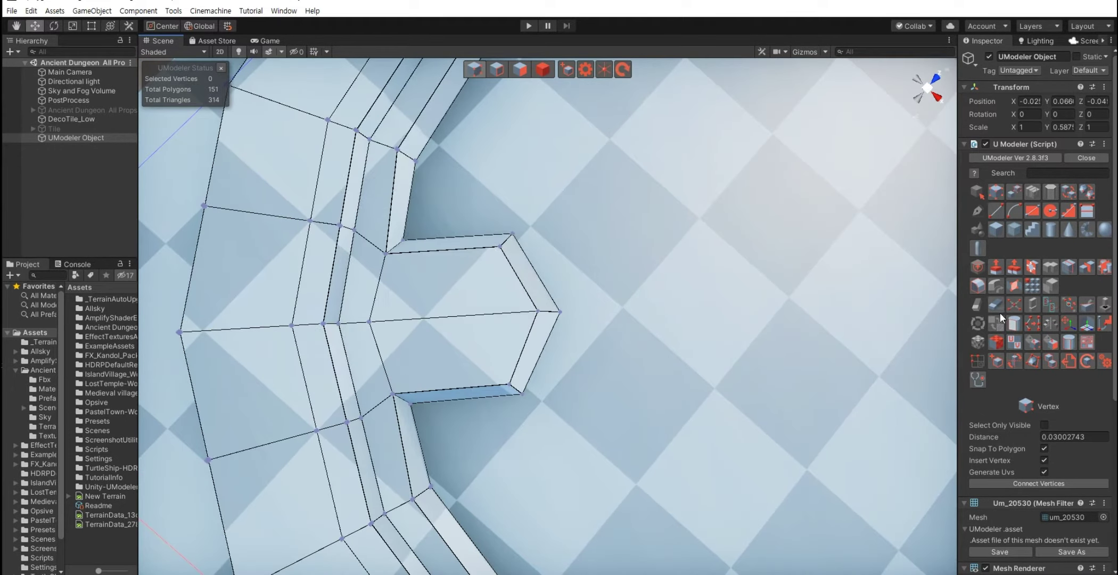
{"action": "left_click", "coordinate": [1058, 268]}
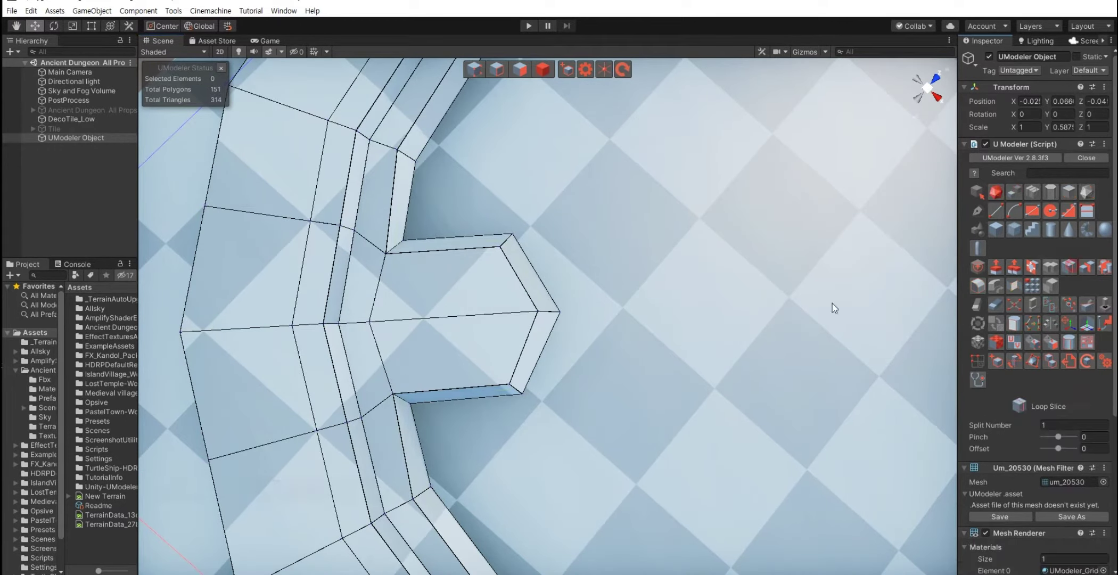
Step: Slice an edge loop across the spout and lower two of its new vertices slightly
{"action": "left_click", "coordinate": [462, 292]}
{"action": "key", "text": "shift+1"}
{"action": "mouse_move", "coordinate": [435, 217]}
{"action": "left_mouse_down"}
{"action": "mouse_move", "coordinate": [467, 279]}
{"action": "mouse_move", "coordinate": [453, 280]}
{"action": "left_mouse_up"}
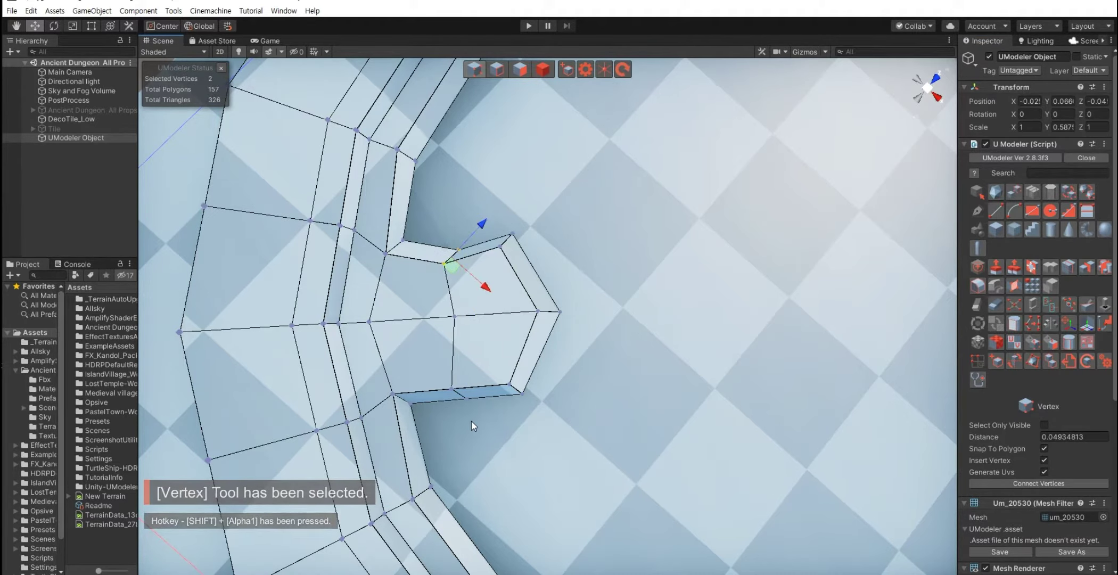
{"action": "mouse_move", "coordinate": [470, 421]}
{"action": "left_mouse_down"}
{"action": "mouse_move", "coordinate": [436, 379]}
{"action": "mouse_move", "coordinate": [469, 382]}
{"action": "mouse_move", "coordinate": [418, 346]}
{"action": "left_mouse_up"}
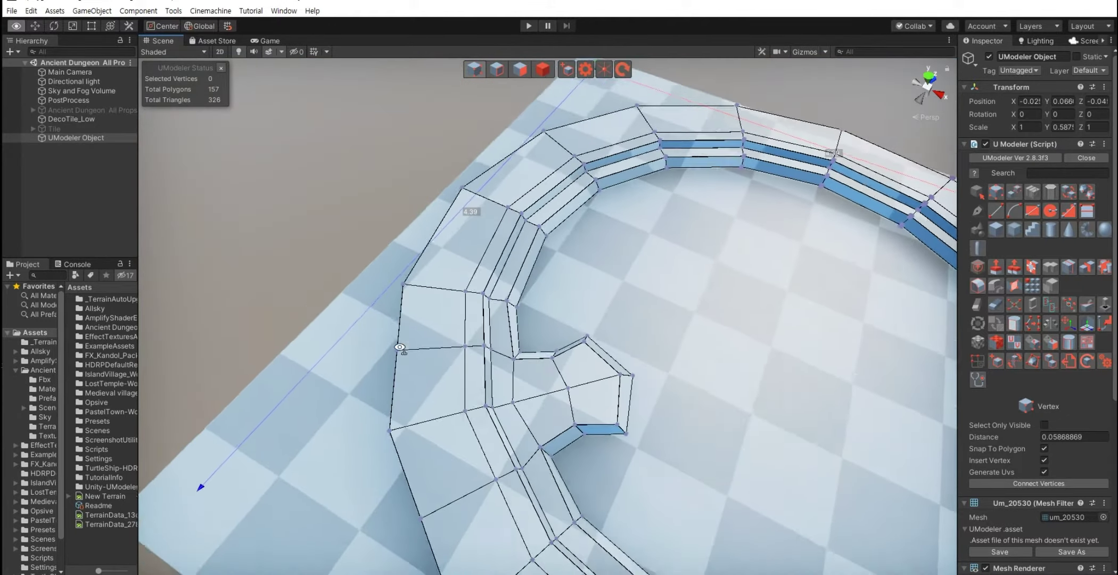
{"action": "scroll", "coordinate": [418, 347], "scroll_direction": "up", "scroll_amount": 1}
{"action": "scroll", "coordinate": [418, 346], "scroll_direction": "up", "scroll_amount": 2}
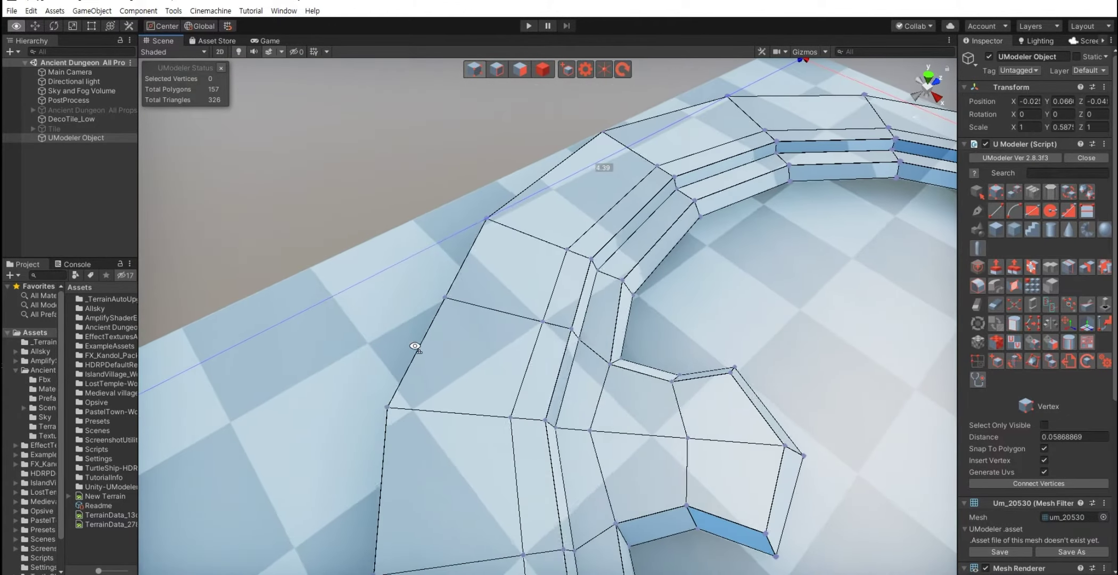
{"action": "scroll", "coordinate": [433, 349], "scroll_direction": "up", "scroll_amount": 1}
{"action": "scroll", "coordinate": [432, 349], "scroll_direction": "down", "scroll_amount": 3}
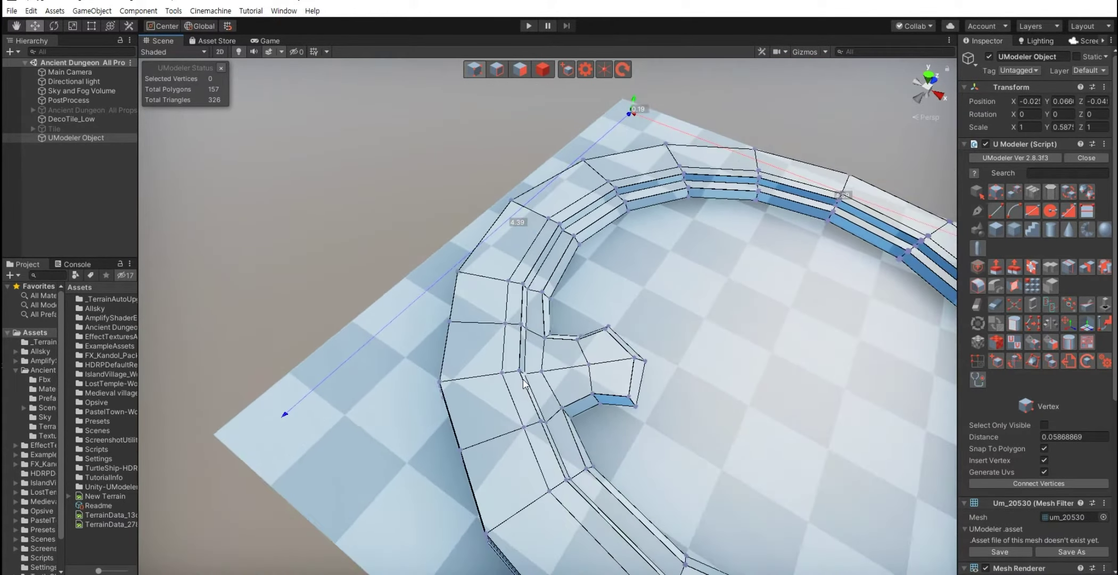
Step: Slice a new edge loop through the ring and delete four spout-base faces to open a hole
{"action": "key", "text": "shift+3"}
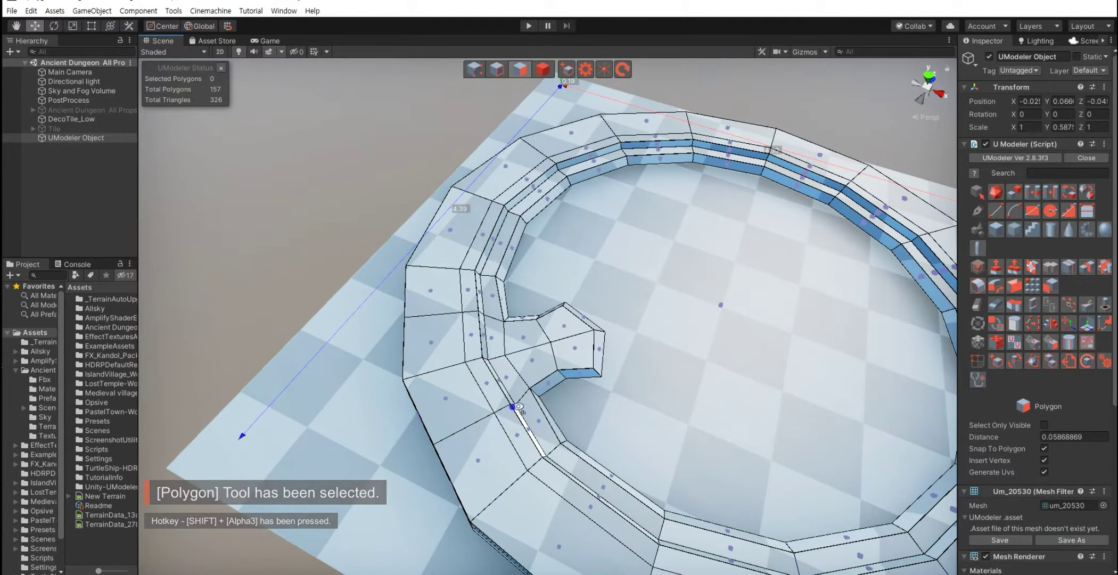
{"action": "scroll", "coordinate": [512, 409], "scroll_direction": "down", "scroll_amount": 3}
{"action": "scroll", "coordinate": [447, 421], "scroll_direction": "up", "scroll_amount": 3}
{"action": "mouse_move", "coordinate": [571, 412]}
{"action": "left_mouse_down", "text": "alt"}
{"action": "mouse_move", "coordinate": [447, 422]}
{"action": "mouse_move", "coordinate": [752, 466]}
{"action": "mouse_move", "coordinate": [471, 417]}
{"action": "left_mouse_up", "text": "alt"}
{"action": "scroll", "coordinate": [447, 422], "scroll_direction": "up", "scroll_amount": 5}
{"action": "left_click", "coordinate": [707, 469]}
{"action": "key", "text": "shift+3"}
{"action": "left_click", "coordinate": [471, 417]}
{"action": "left_click", "coordinate": [469, 415], "text": "ctrl"}
{"action": "left_click", "coordinate": [556, 412], "text": "ctrl"}
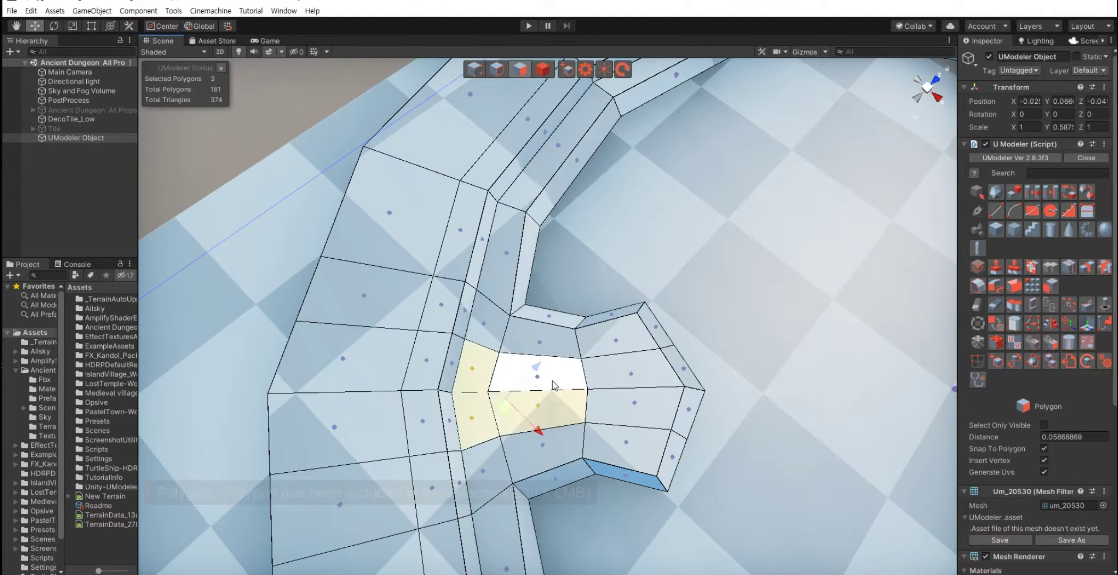
{"action": "left_click", "coordinate": [548, 375], "text": "ctrl"}
{"action": "key", "text": "Delete"}
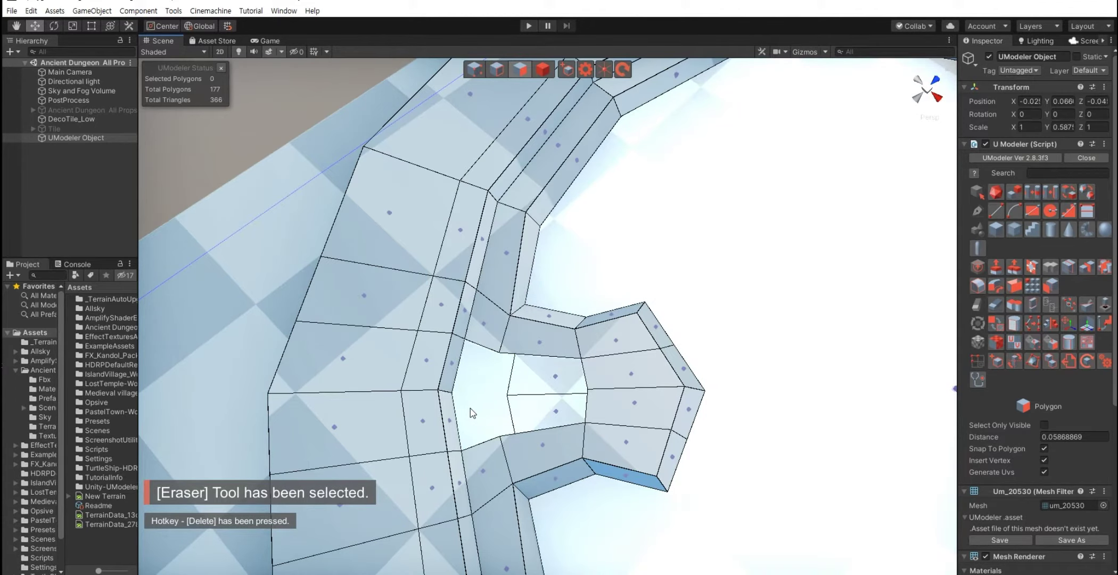
Step: Drag the two vertices on the hole's left side inward into a sharp point
{"action": "left_click_drag", "start_coordinate": [471, 412], "coordinate": [502, 422], "text": "alt"}
{"action": "key", "text": "shift+1"}
{"action": "left_click", "coordinate": [444, 391]}
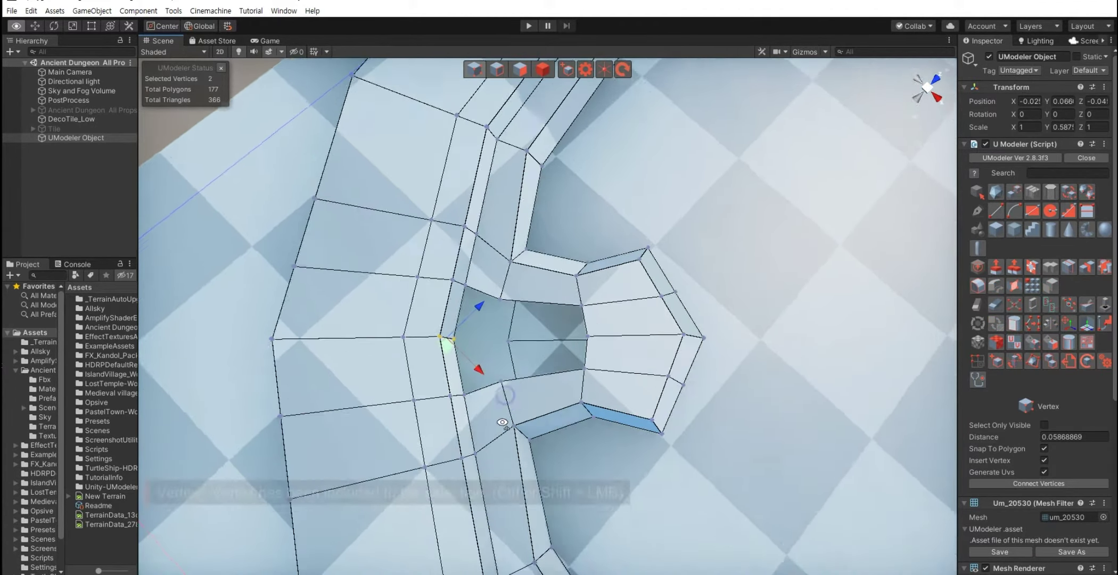
{"action": "scroll", "coordinate": [502, 422], "scroll_direction": "up", "scroll_amount": 3}
{"action": "left_click_drag", "start_coordinate": [394, 380], "coordinate": [510, 387]}
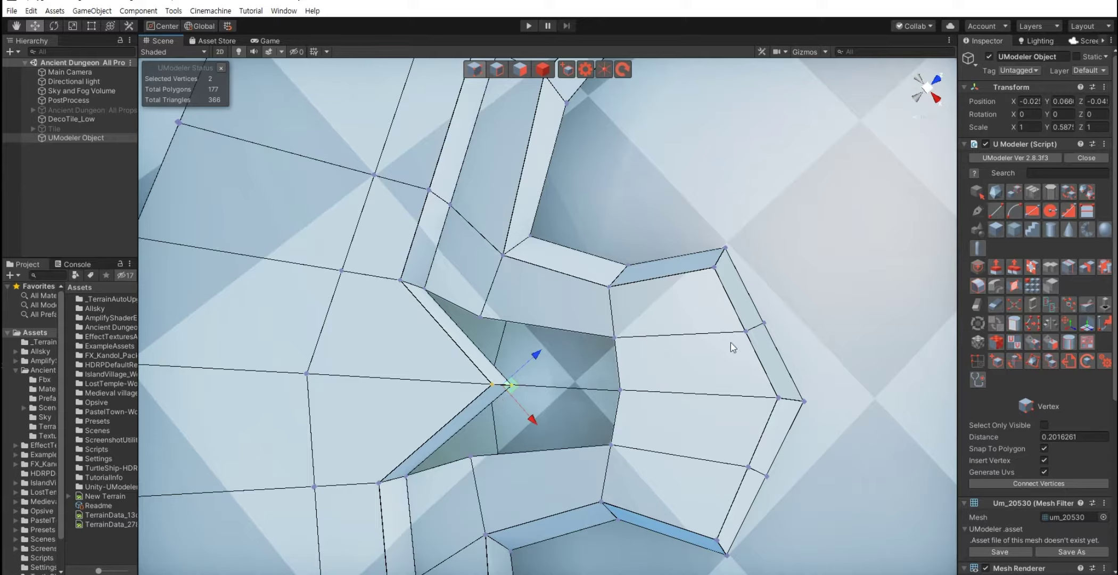
{"action": "left_click", "coordinate": [973, 290]}
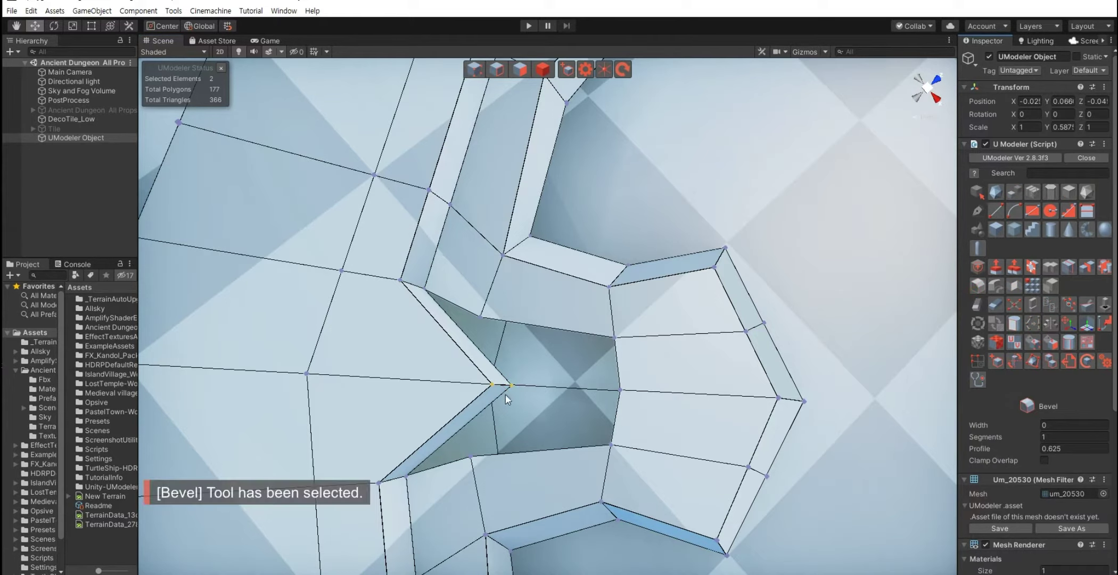
Step: Bevel the pointed tip's edges with a width of 0.08
{"action": "key", "text": "shift+2"}
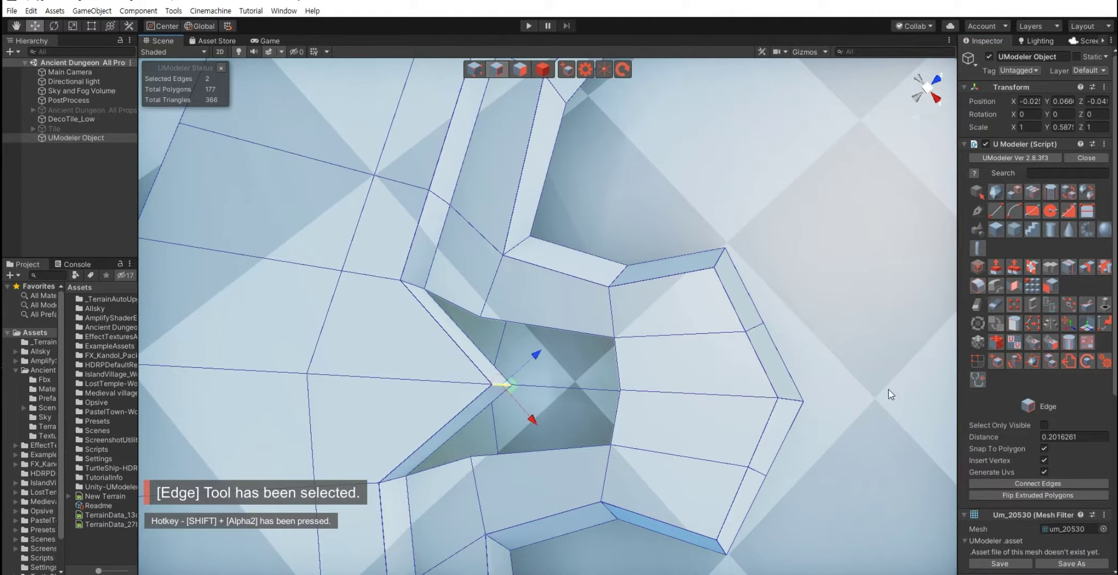
{"action": "left_click", "coordinate": [978, 291]}
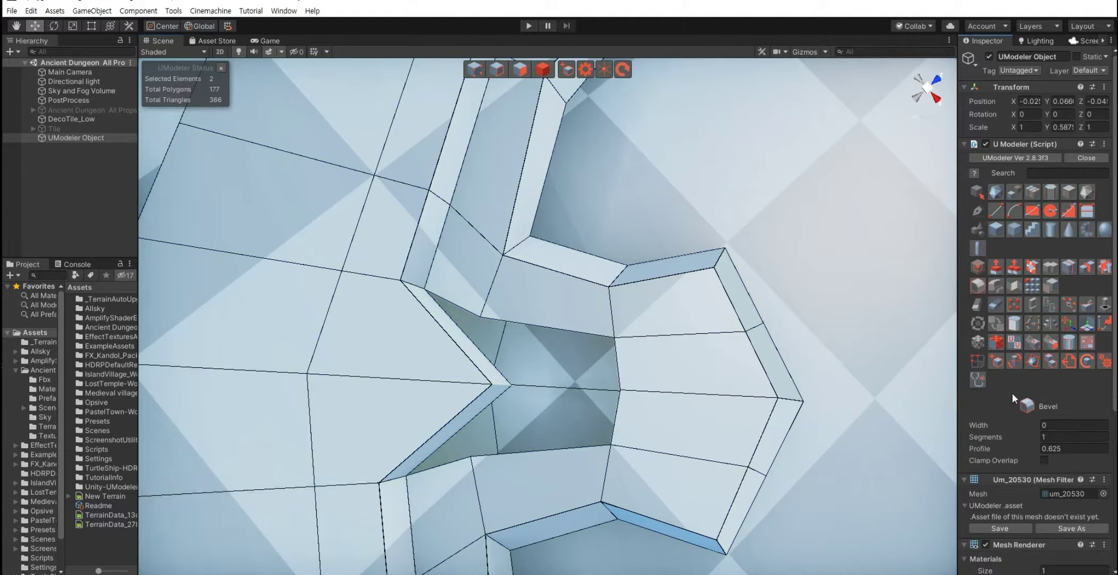
{"action": "left_click", "coordinate": [1039, 426]}
{"action": "key", "text": "BackSpace"}
{"action": "key", "text": "BackSpace"}
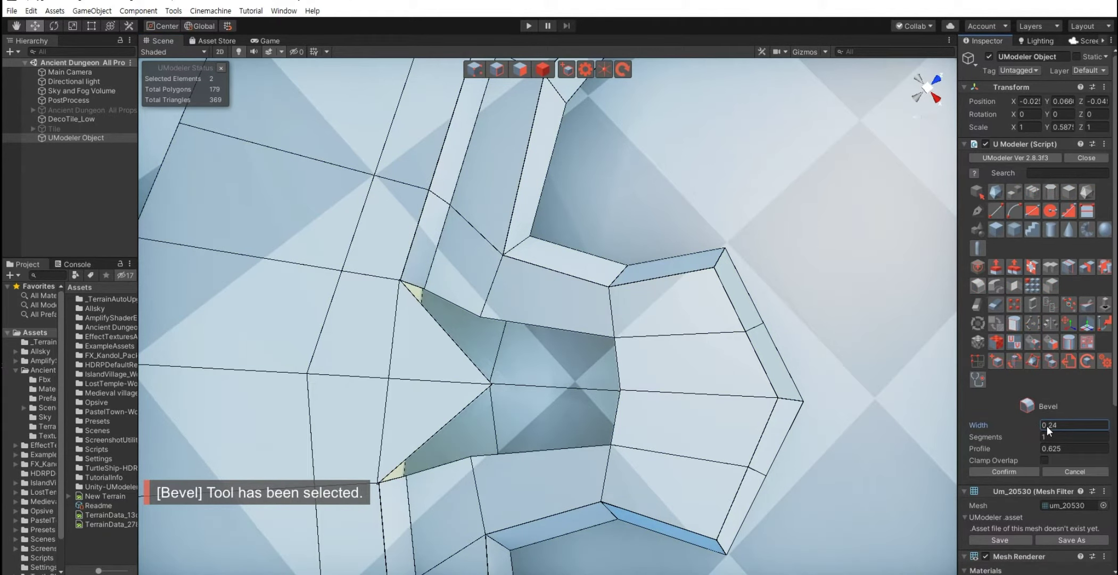
{"action": "type", "text": "08"}
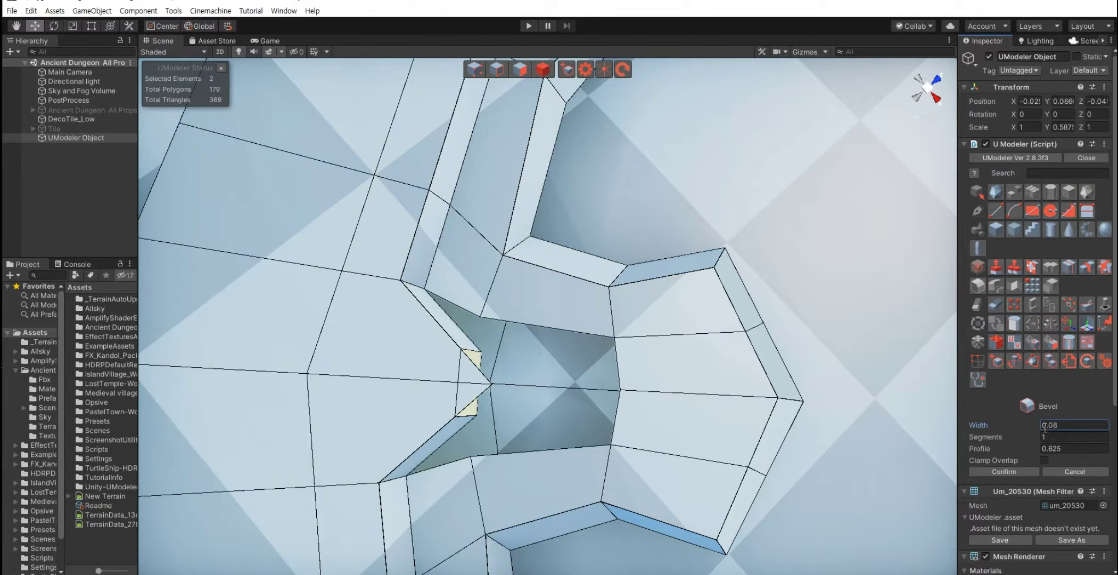
{"action": "left_click", "coordinate": [1014, 471]}
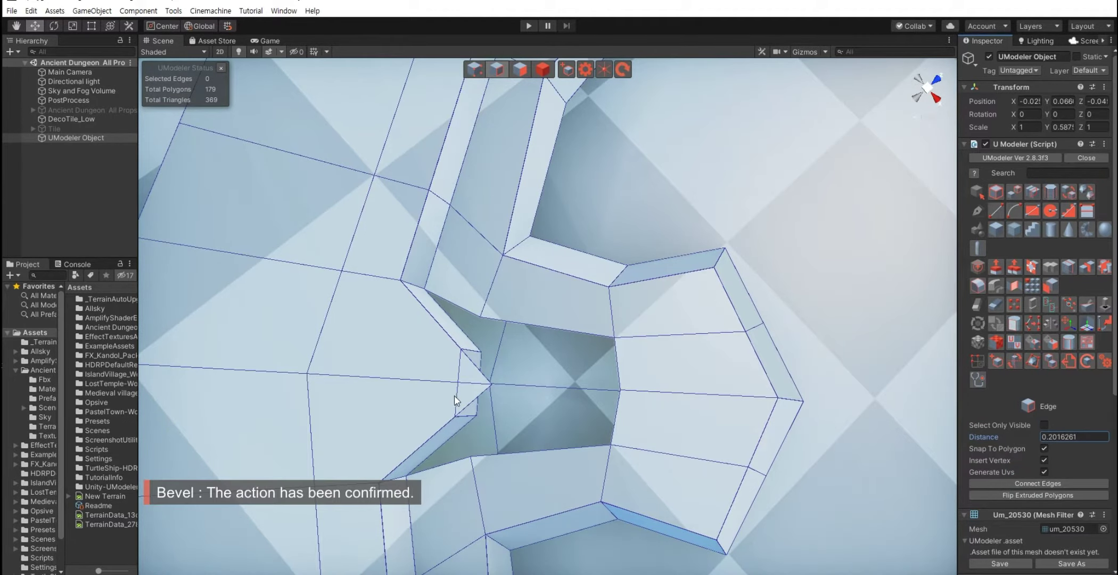
Step: Delete the two small bevelled faces above and below the tip
{"action": "key", "text": "shift+3"}
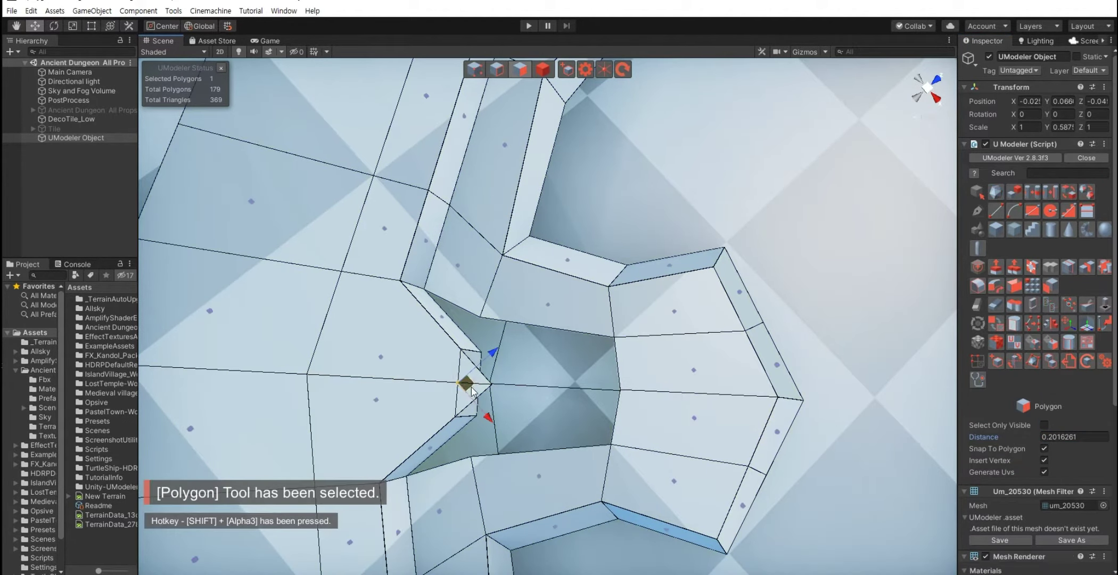
{"action": "left_click", "coordinate": [471, 388]}
{"action": "key", "text": "Delete"}
{"action": "left_click", "coordinate": [431, 366]}
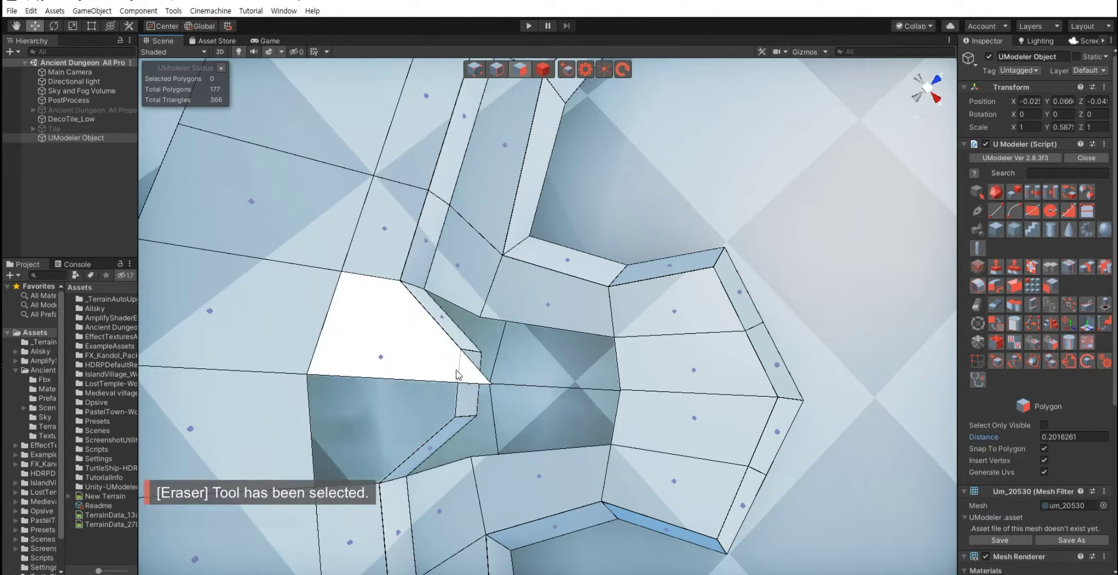
{"action": "key", "text": "Delete"}
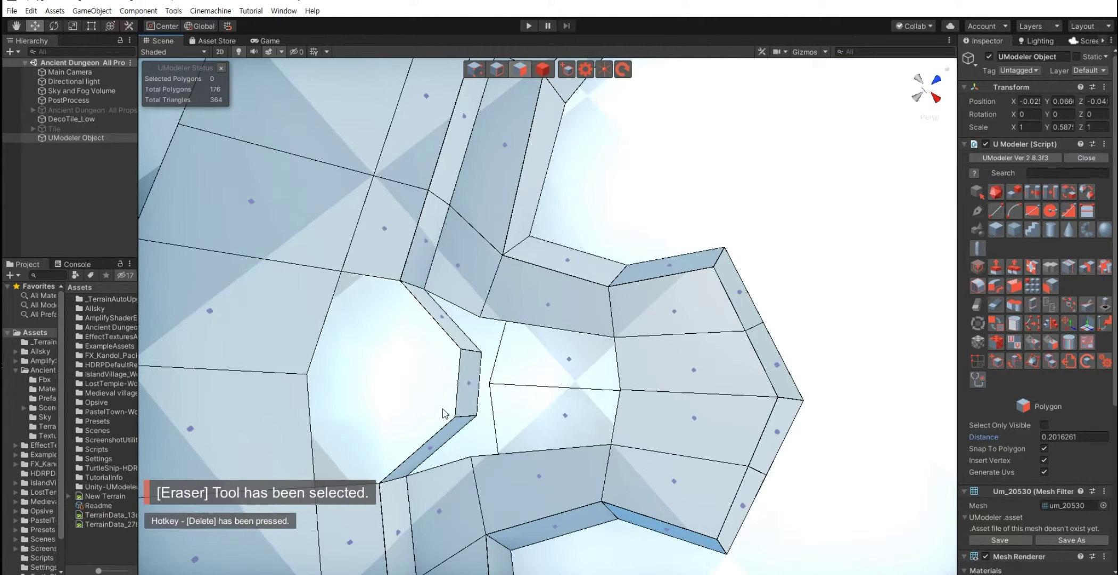
Step: Select the seven outline edges of the hole and fill it with a face
{"action": "key", "text": "shift+2"}
{"action": "left_click", "coordinate": [455, 390]}
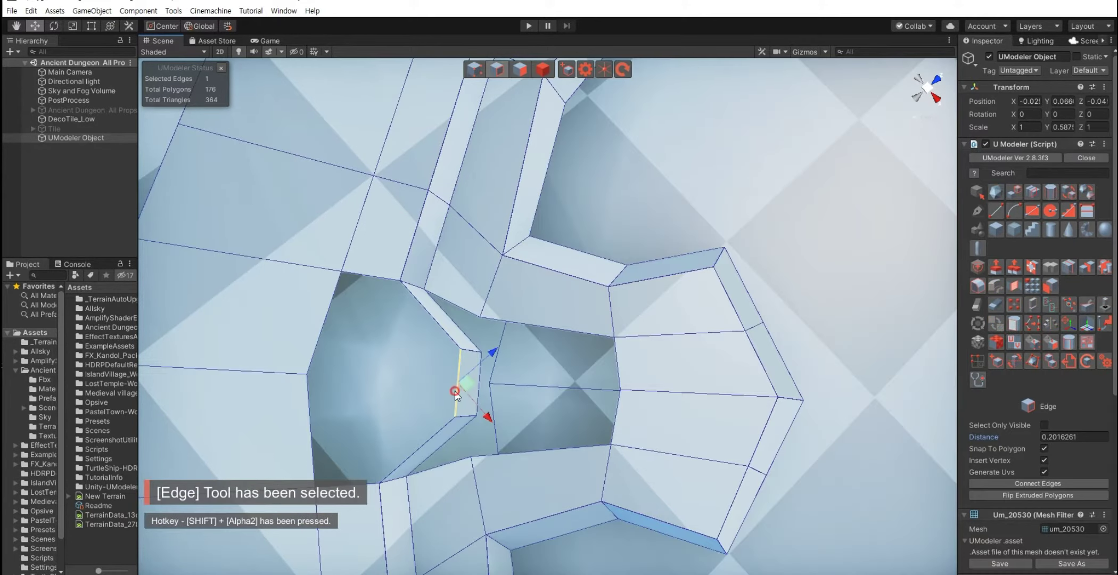
{"action": "left_click", "coordinate": [426, 312], "text": "shift"}
{"action": "left_click", "coordinate": [378, 278], "text": "shift"}
{"action": "left_click", "coordinate": [323, 331], "text": "shift"}
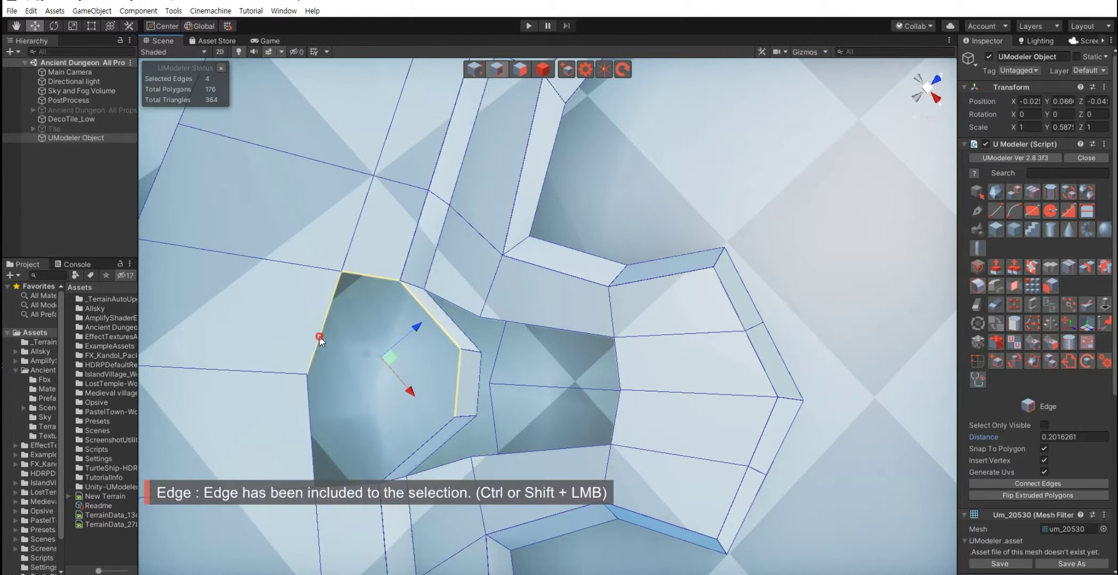
{"action": "left_click", "coordinate": [310, 422], "text": "shift"}
{"action": "left_click", "coordinate": [402, 461], "text": "shift"}
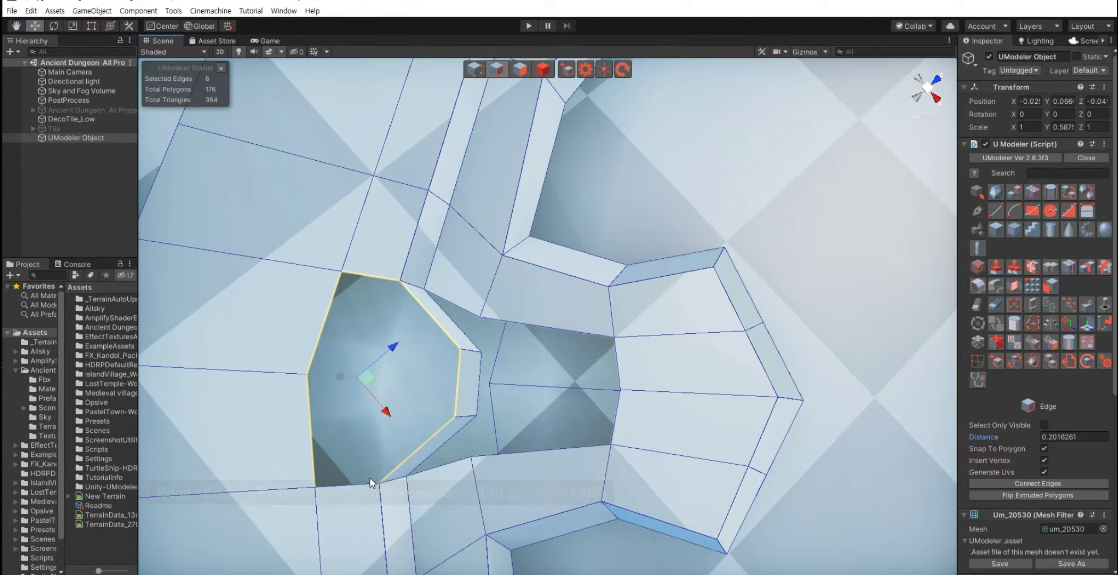
{"action": "left_click", "coordinate": [358, 482], "text": "shift"}
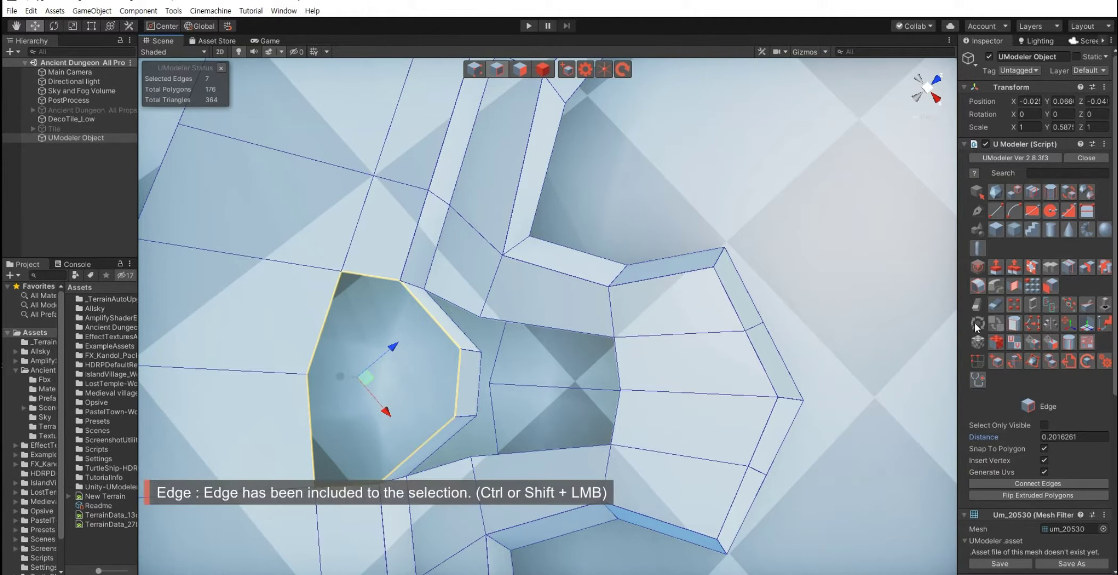
{"action": "left_click", "coordinate": [995, 305]}
Step: Split the new face with two edges connecting pairs of opposite vertices
{"action": "key", "text": "shift+1"}
{"action": "left_click", "coordinate": [568, 350]}
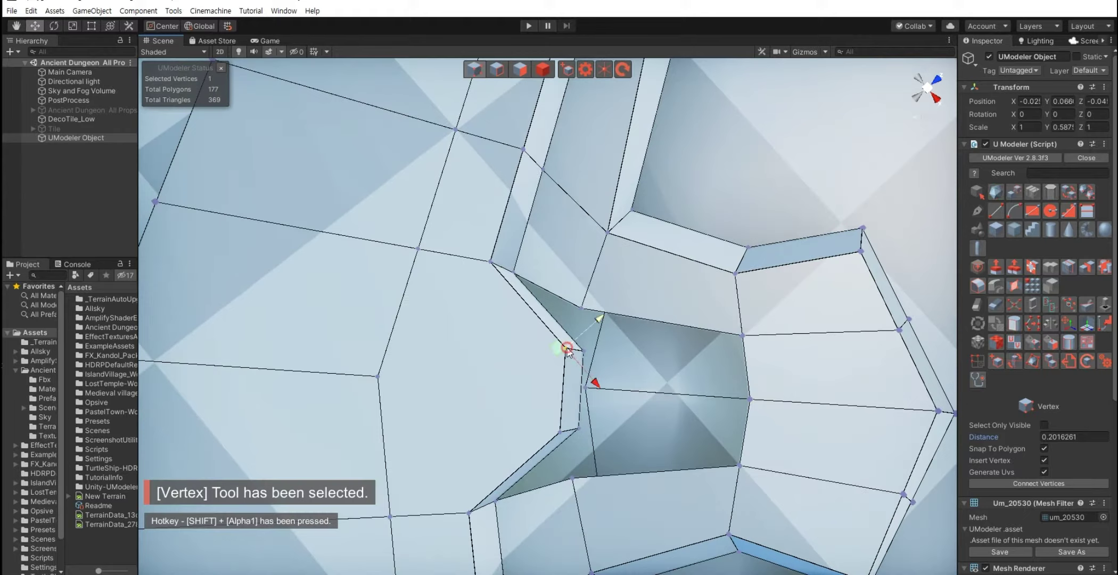
{"action": "left_click", "coordinate": [379, 377], "text": "shift"}
{"action": "left_click", "coordinate": [1001, 483]}
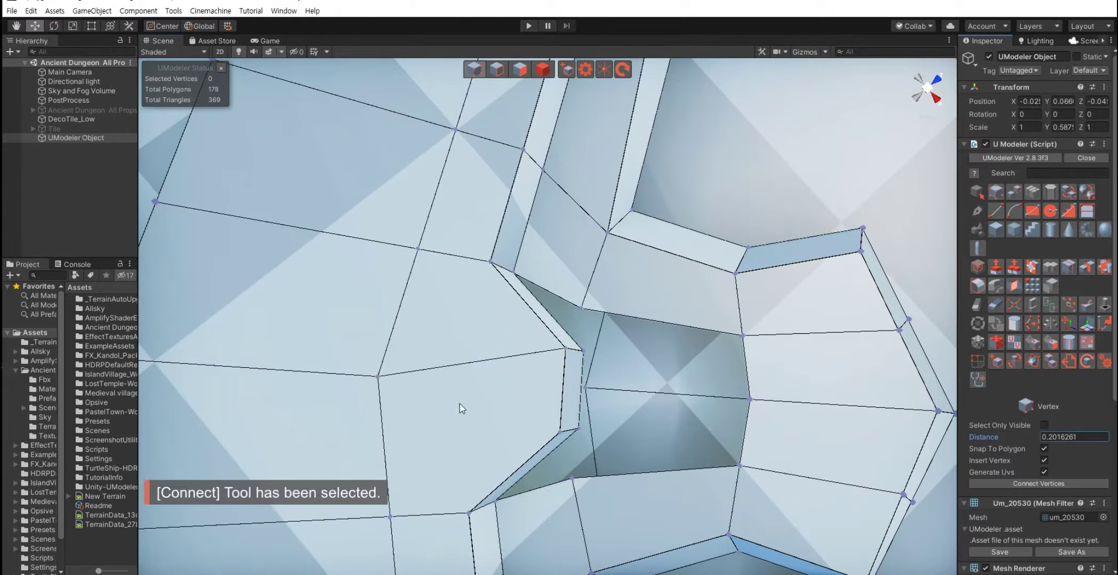
{"action": "left_click", "coordinate": [378, 376]}
{"action": "key", "text": "shift+1"}
{"action": "left_click", "coordinate": [560, 431], "text": "shift"}
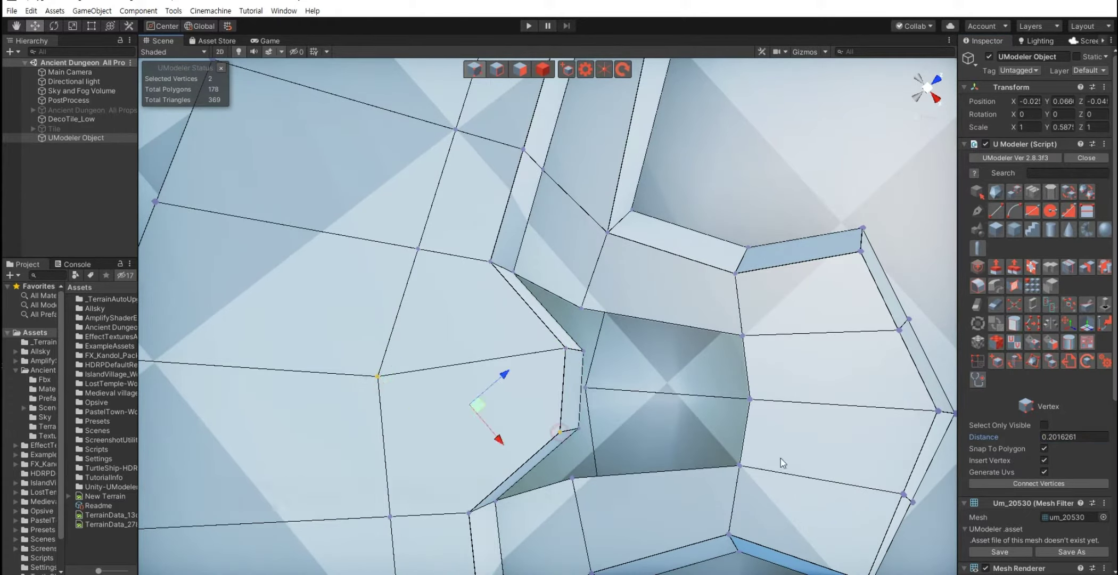
{"action": "left_click", "coordinate": [981, 484]}
{"action": "left_click_drag", "start_coordinate": [613, 423], "coordinate": [570, 387], "text": "alt"}
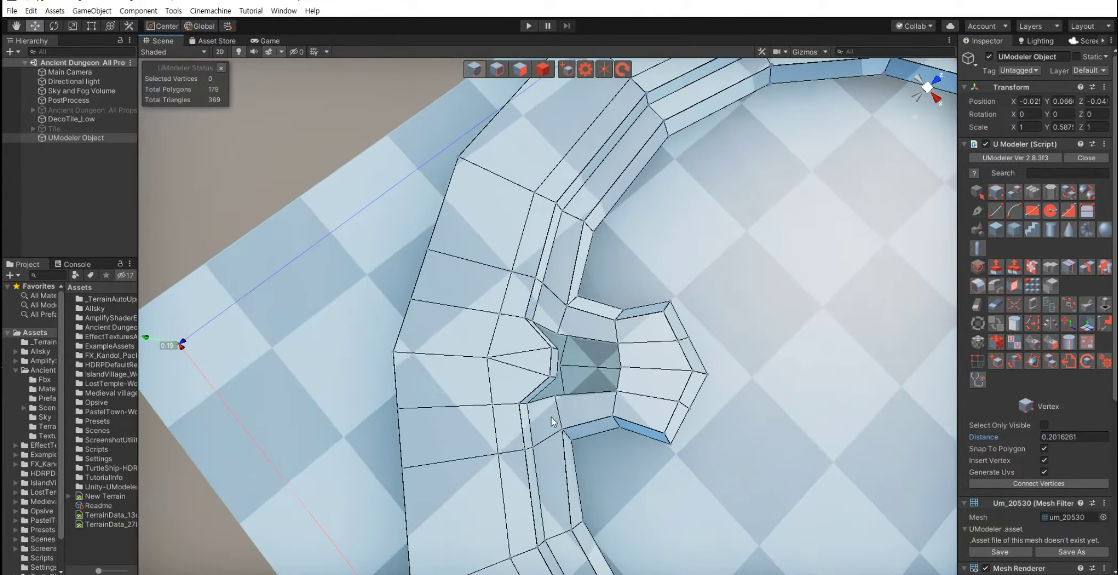
Step: Delete the two faces filling the spout's recess and the ring's centre cap face
{"action": "scroll", "coordinate": [570, 387], "scroll_direction": "up", "scroll_amount": 5}
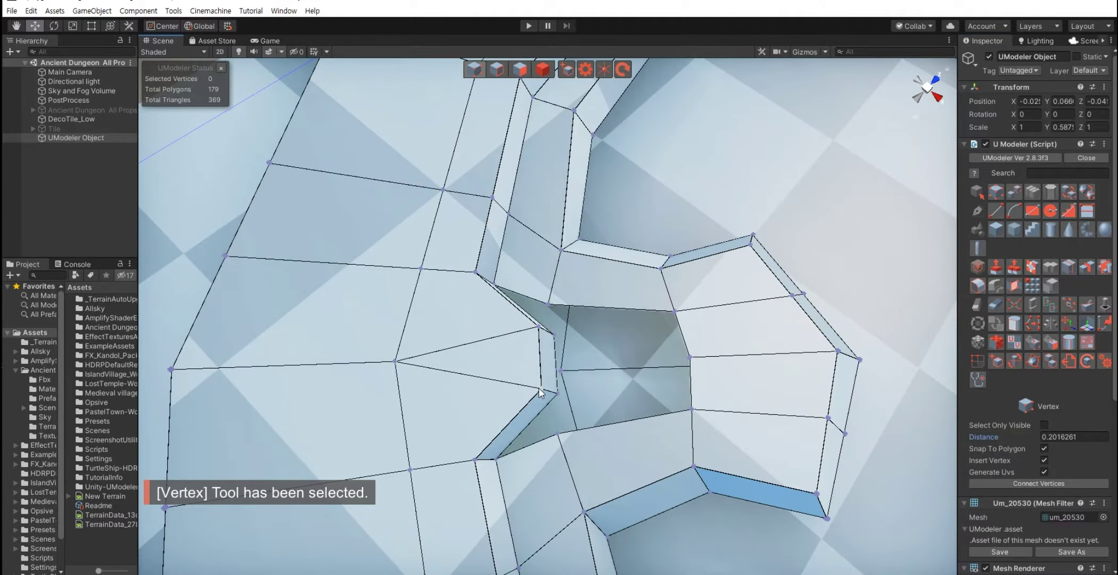
{"action": "key", "text": "shift+3"}
{"action": "left_click", "coordinate": [542, 386]}
{"action": "mouse_move", "coordinate": [542, 385]}
{"action": "left_mouse_down", "text": "alt"}
{"action": "mouse_move", "coordinate": [507, 419]}
{"action": "mouse_move", "coordinate": [381, 321]}
{"action": "left_mouse_up", "text": "alt"}
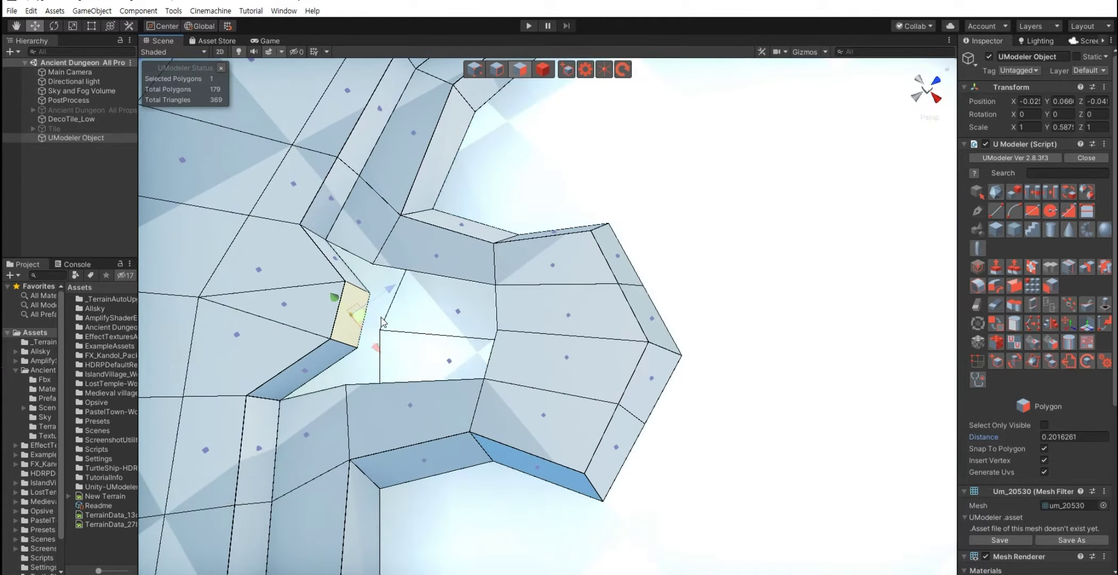
{"action": "left_click", "coordinate": [399, 325]}
{"action": "left_click", "coordinate": [392, 350], "text": "ctrl"}
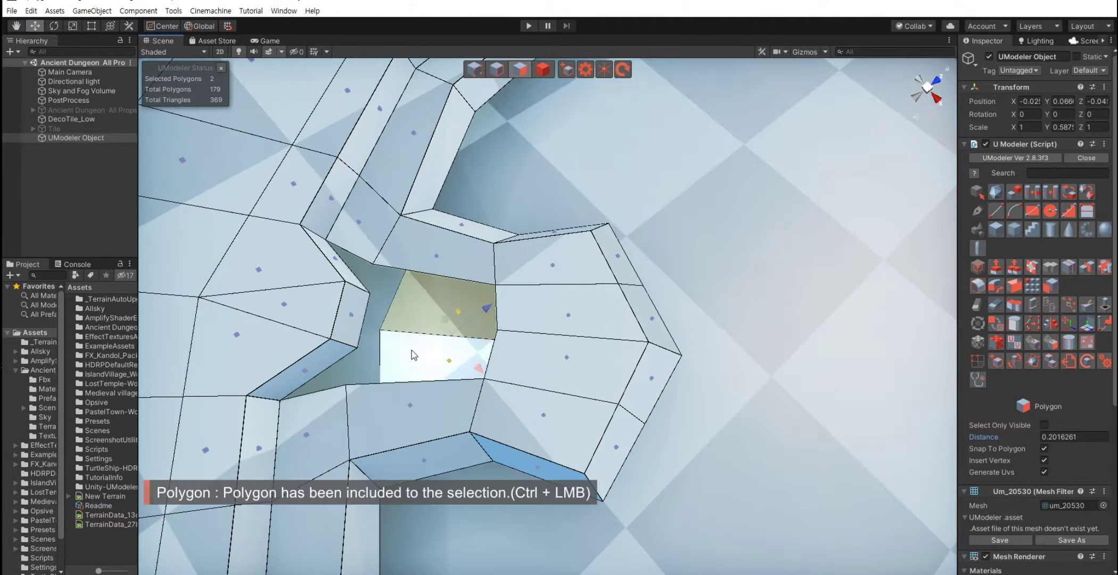
{"action": "key", "text": "Delete"}
{"action": "scroll", "coordinate": [380, 379], "scroll_direction": "down", "scroll_amount": 10}
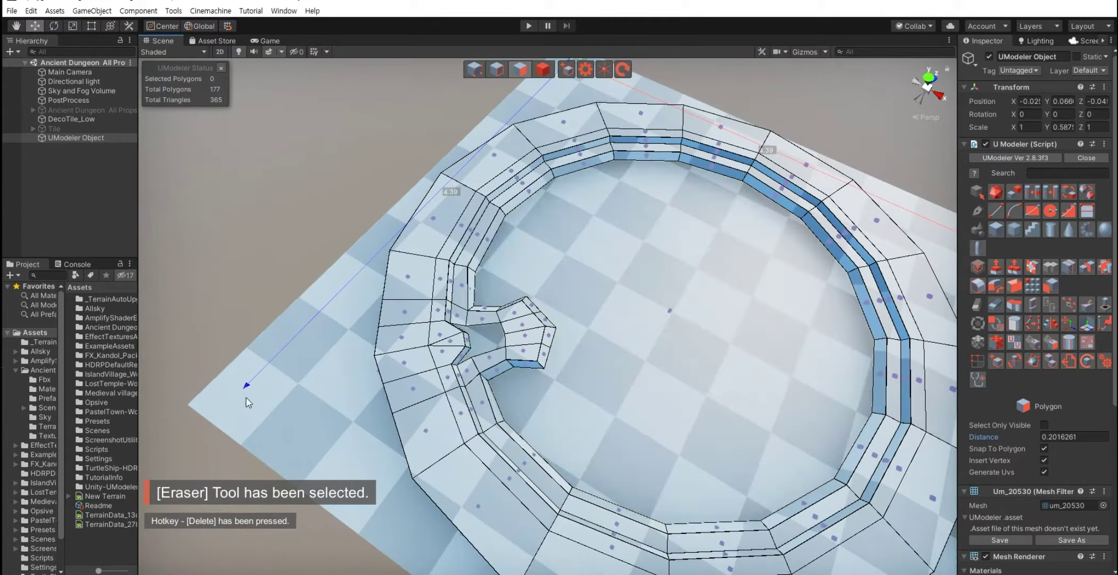
{"action": "left_click", "coordinate": [691, 350]}
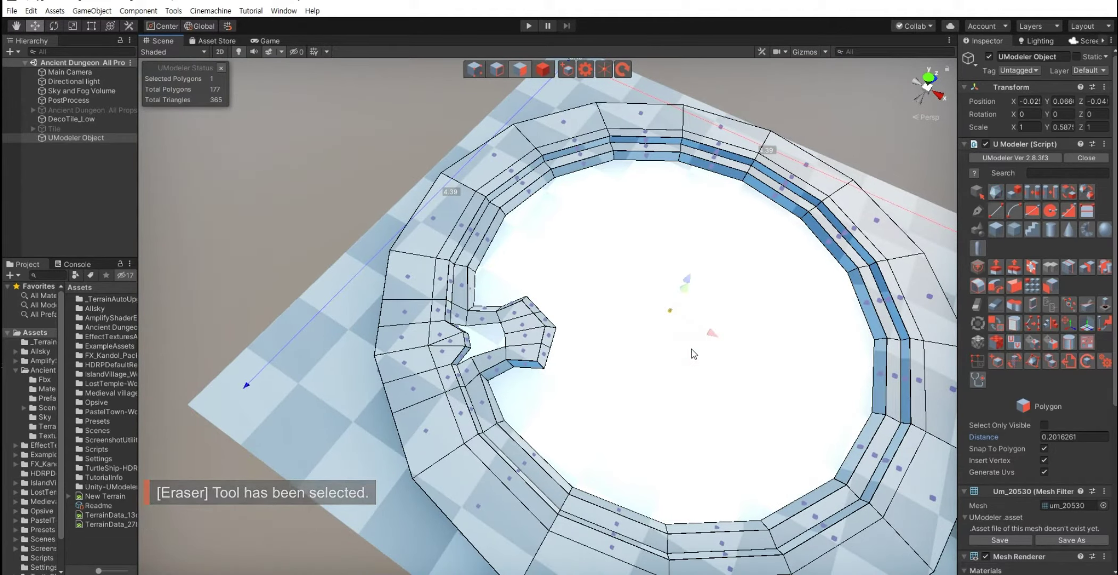
{"action": "key", "text": "Delete"}
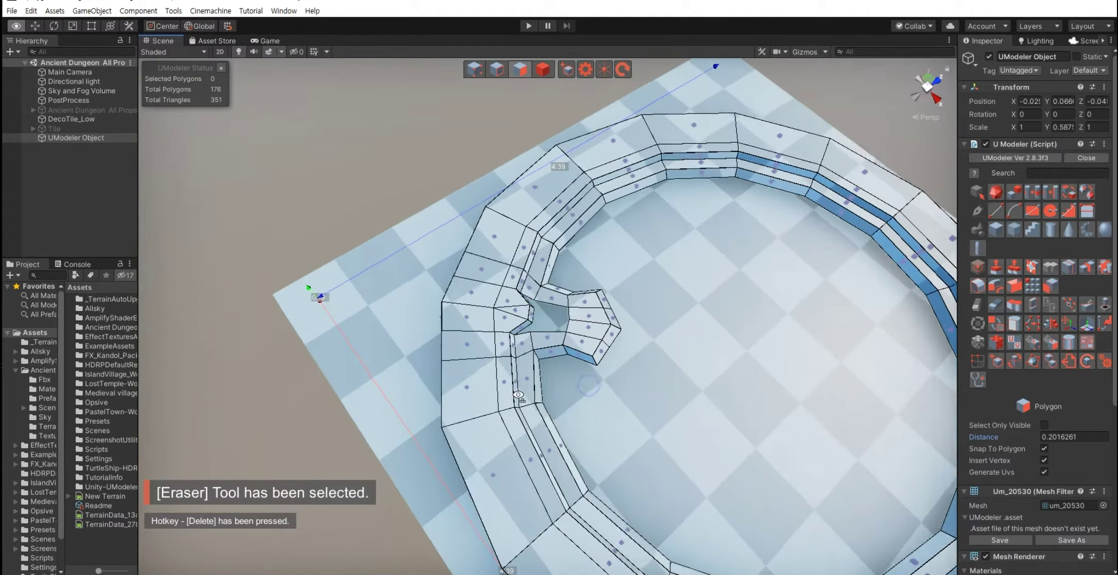
Step: Delete the leftover face in the recess and return to object mode
{"action": "scroll", "coordinate": [494, 388], "scroll_direction": "up", "scroll_amount": 10}
{"action": "scroll", "coordinate": [494, 388], "scroll_direction": "up", "scroll_amount": 5}
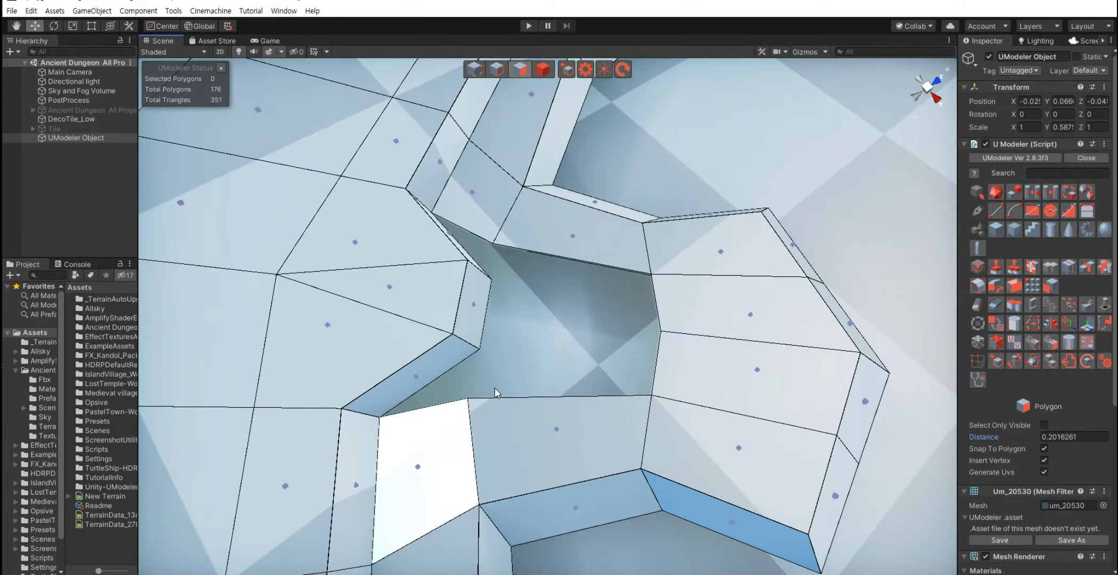
{"action": "scroll", "coordinate": [491, 361], "scroll_direction": "up", "scroll_amount": 2}
{"action": "scroll", "coordinate": [504, 359], "scroll_direction": "up", "scroll_amount": 3}
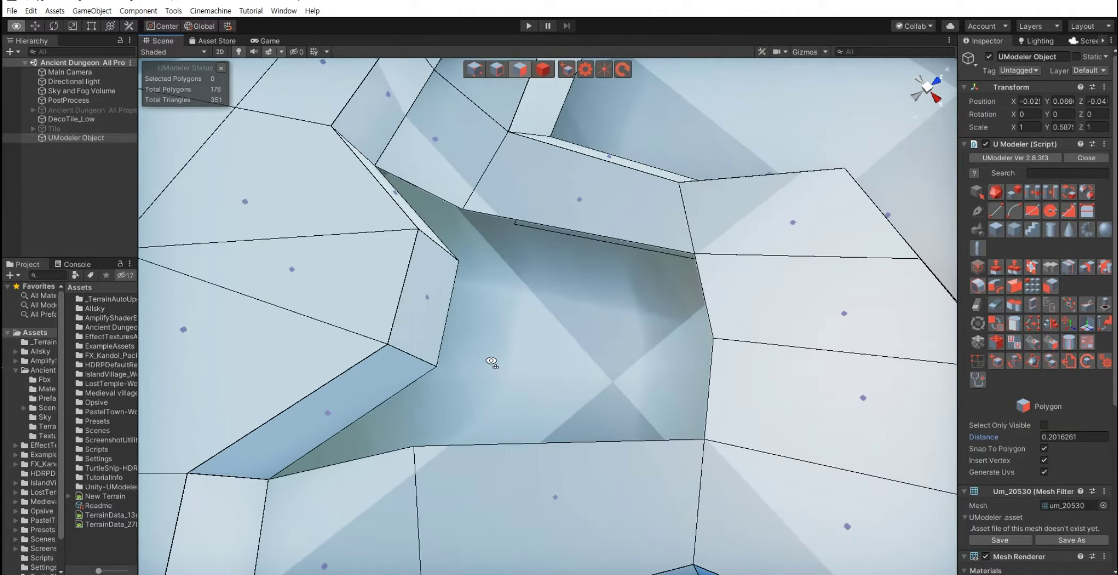
{"action": "mouse_move", "coordinate": [470, 342]}
{"action": "left_mouse_down", "text": "alt"}
{"action": "mouse_move", "coordinate": [514, 296]}
{"action": "mouse_move", "coordinate": [635, 339]}
{"action": "left_mouse_up", "text": "alt"}
{"action": "left_click", "coordinate": [520, 291]}
{"action": "key", "text": "Delete"}
{"action": "scroll", "coordinate": [636, 339], "scroll_direction": "down", "scroll_amount": 3}
{"action": "scroll", "coordinate": [594, 332], "scroll_direction": "down", "scroll_amount": 5}
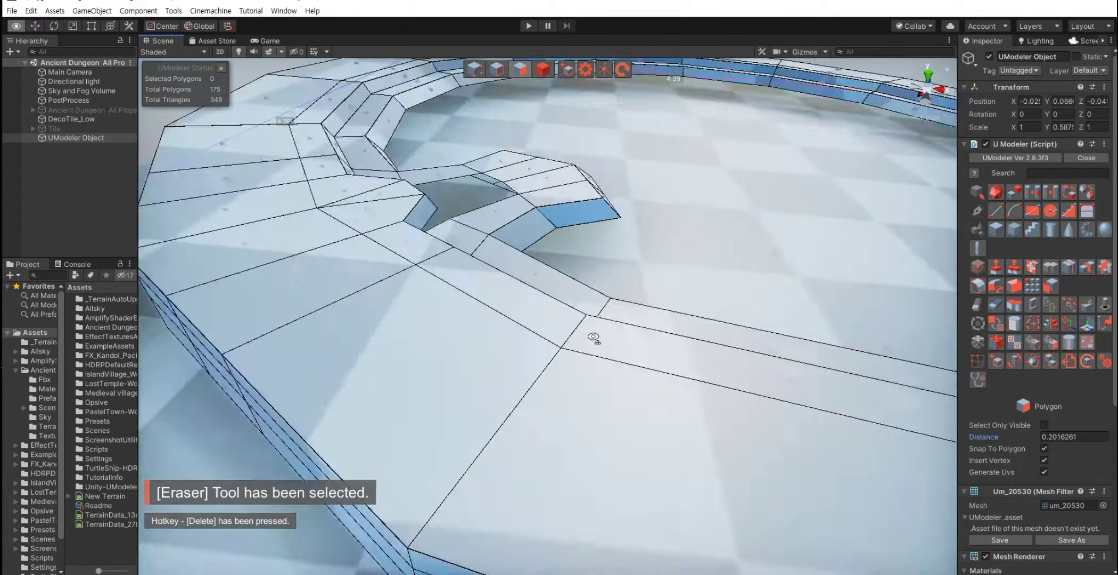
{"action": "scroll", "coordinate": [573, 337], "scroll_direction": "down", "scroll_amount": 5}
{"action": "key", "text": "Escape"}
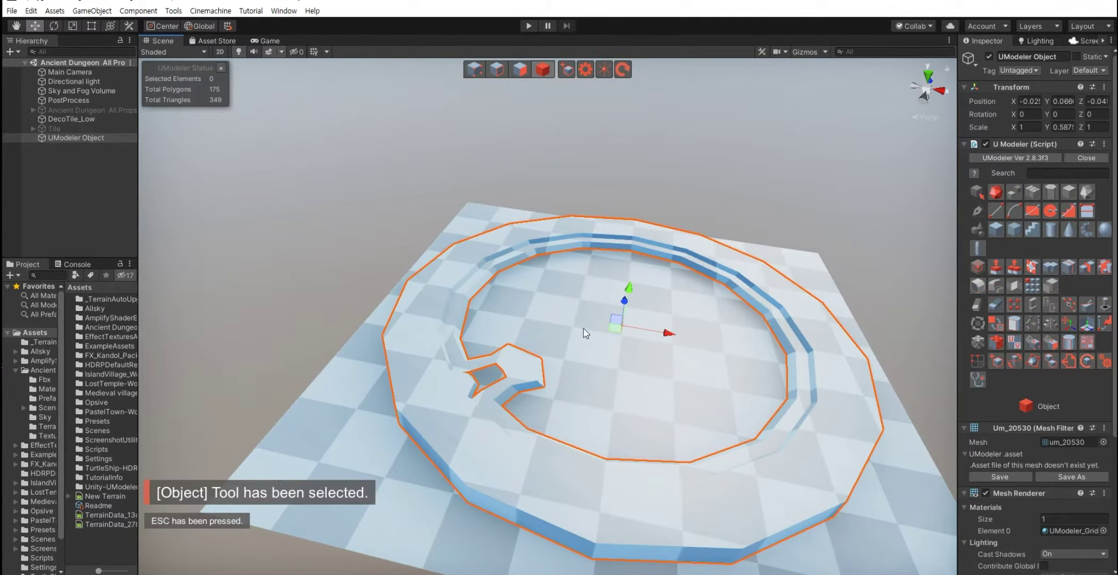
Step: Delete the faces inside the ring's notch and return to object mode
{"action": "mouse_move", "coordinate": [584, 332]}
{"action": "left_mouse_down", "text": "alt"}
{"action": "mouse_move", "coordinate": [453, 292]}
{"action": "mouse_move", "coordinate": [494, 220]}
{"action": "left_mouse_up", "text": "alt"}
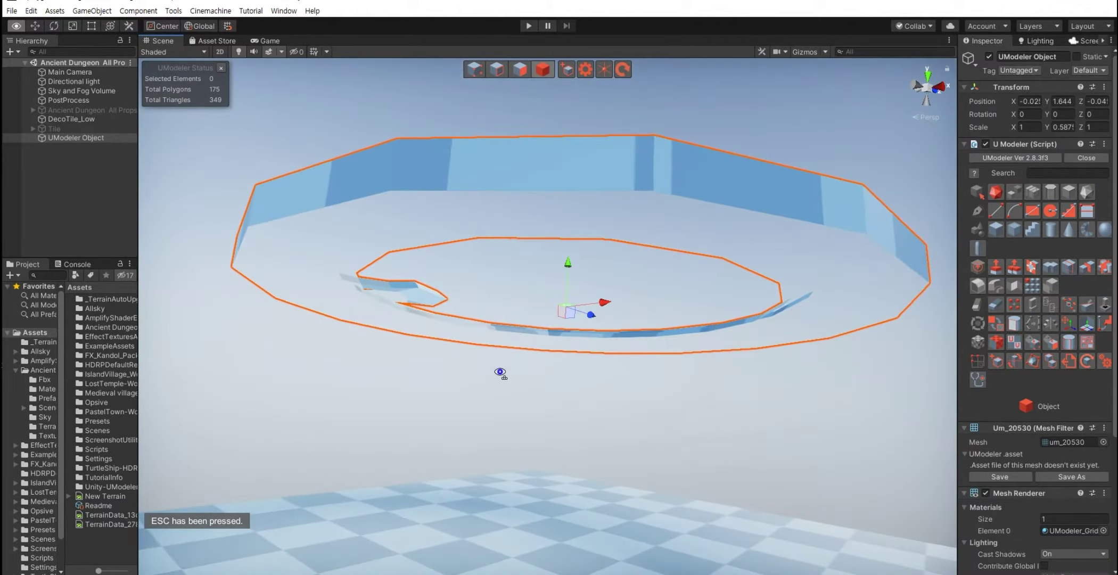
{"action": "mouse_move", "coordinate": [498, 370]}
{"action": "left_mouse_down", "text": "alt"}
{"action": "mouse_move", "coordinate": [491, 316]}
{"action": "mouse_move", "coordinate": [629, 429]}
{"action": "mouse_move", "coordinate": [631, 470]}
{"action": "mouse_move", "coordinate": [654, 507]}
{"action": "mouse_move", "coordinate": [618, 409]}
{"action": "mouse_move", "coordinate": [626, 397]}
{"action": "mouse_move", "coordinate": [442, 225]}
{"action": "mouse_move", "coordinate": [493, 312]}
{"action": "mouse_move", "coordinate": [493, 394]}
{"action": "left_mouse_up", "text": "alt"}
{"action": "key", "text": "Delete"}
{"action": "key", "text": "Escape"}
{"action": "scroll", "coordinate": [470, 432], "scroll_direction": "up", "scroll_amount": 10}
{"action": "key", "text": "shift+2"}
Step: Select the four open notch edges and bridge them into a new face
{"action": "left_click_drag", "start_coordinate": [463, 432], "coordinate": [449, 363], "text": "alt"}
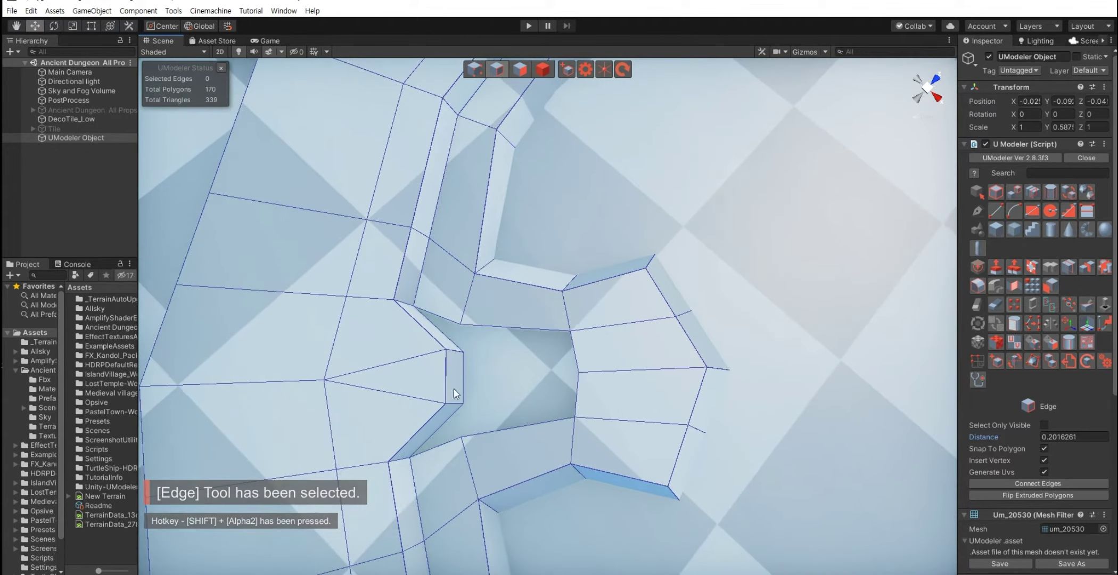
{"action": "left_click", "coordinate": [445, 322]}
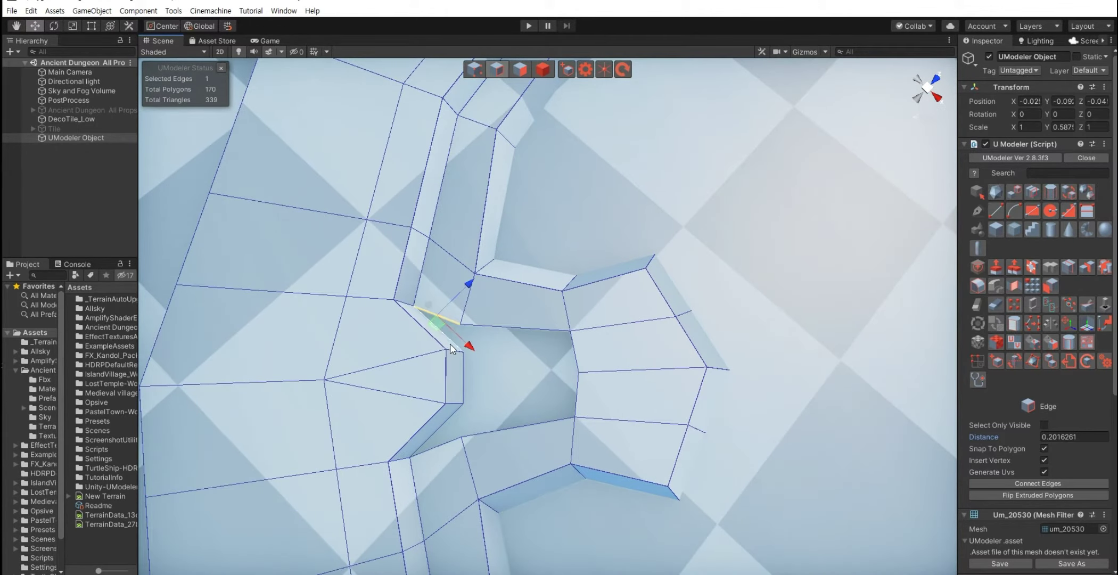
{"action": "left_click", "coordinate": [450, 343], "text": "shift"}
{"action": "left_click", "coordinate": [509, 329], "text": "shift"}
{"action": "left_click", "coordinate": [519, 411], "text": "shift"}
{"action": "left_click", "coordinate": [1014, 286]}
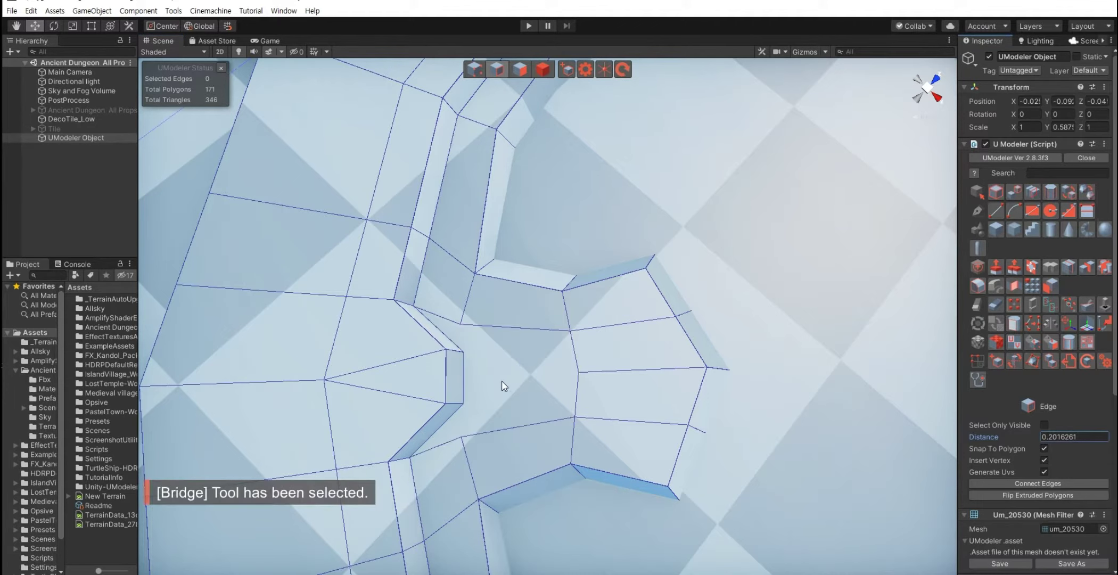
Step: Connect opposite vertex pairs across the notch face with new edges
{"action": "key", "text": "shift+1"}
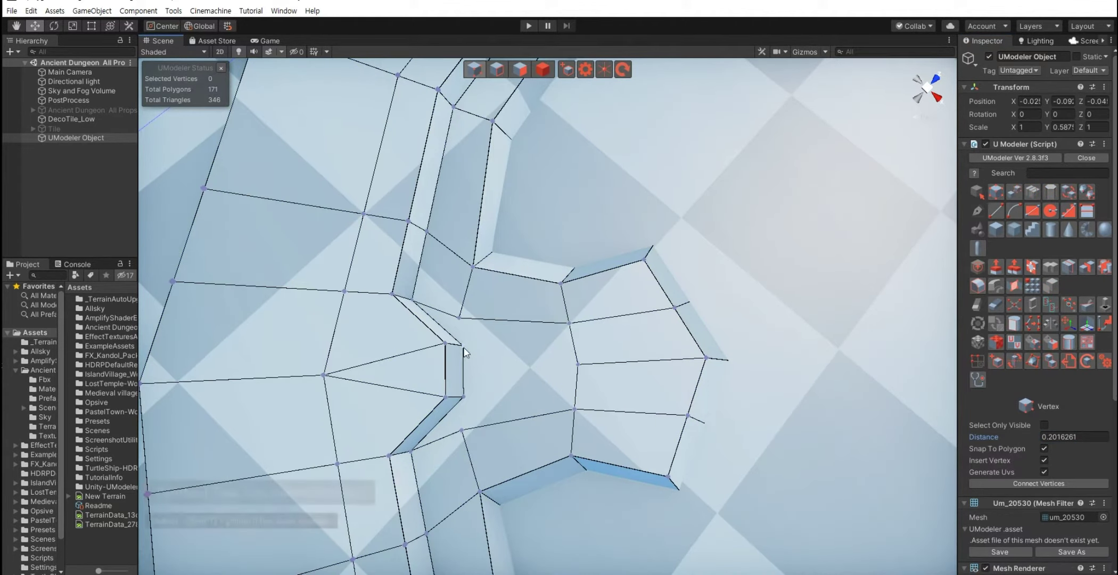
{"action": "left_click", "coordinate": [462, 346]}
{"action": "left_click", "coordinate": [568, 324], "text": "shift"}
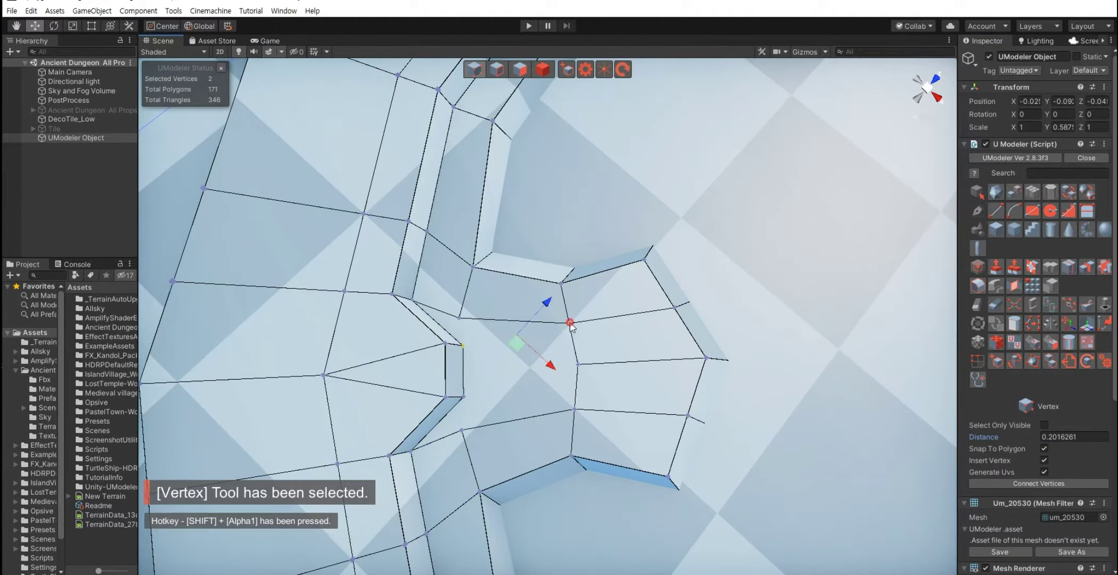
{"action": "left_click", "coordinate": [1023, 482]}
{"action": "left_click", "coordinate": [463, 396]}
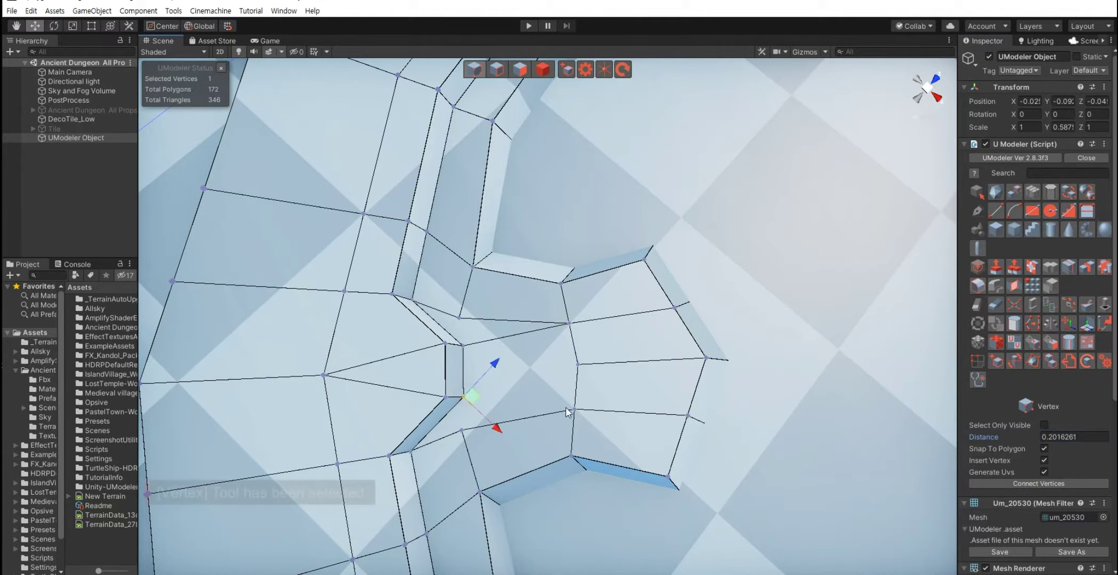
{"action": "left_click", "coordinate": [574, 409], "text": "shift"}
{"action": "left_click", "coordinate": [1026, 483]}
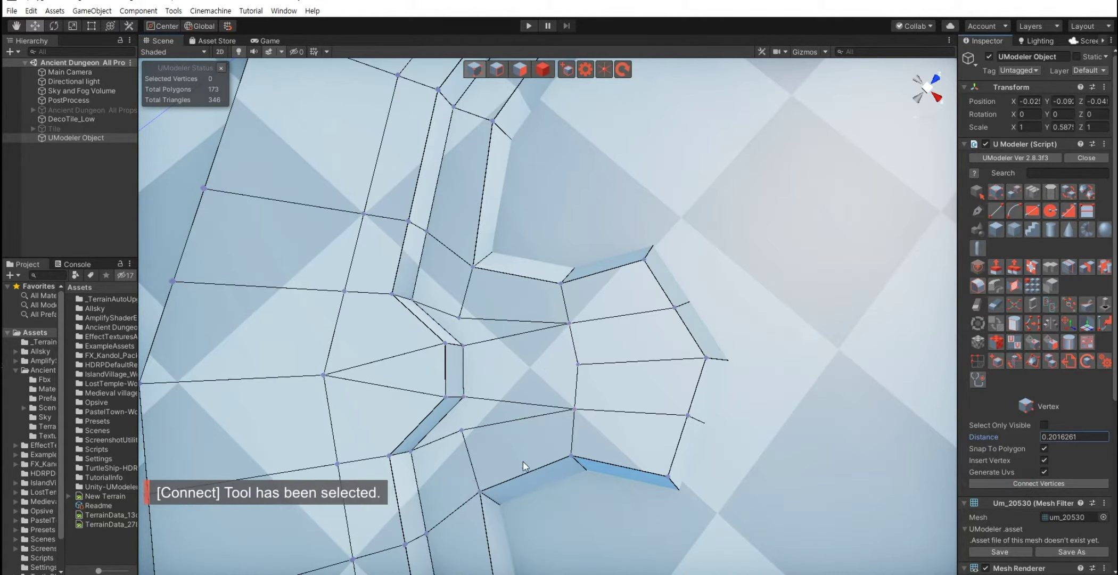
{"action": "left_click", "coordinate": [1038, 483]}
Step: Add two more connecting edges near the notch's lower corner and upper side
{"action": "left_click", "coordinate": [461, 430]}
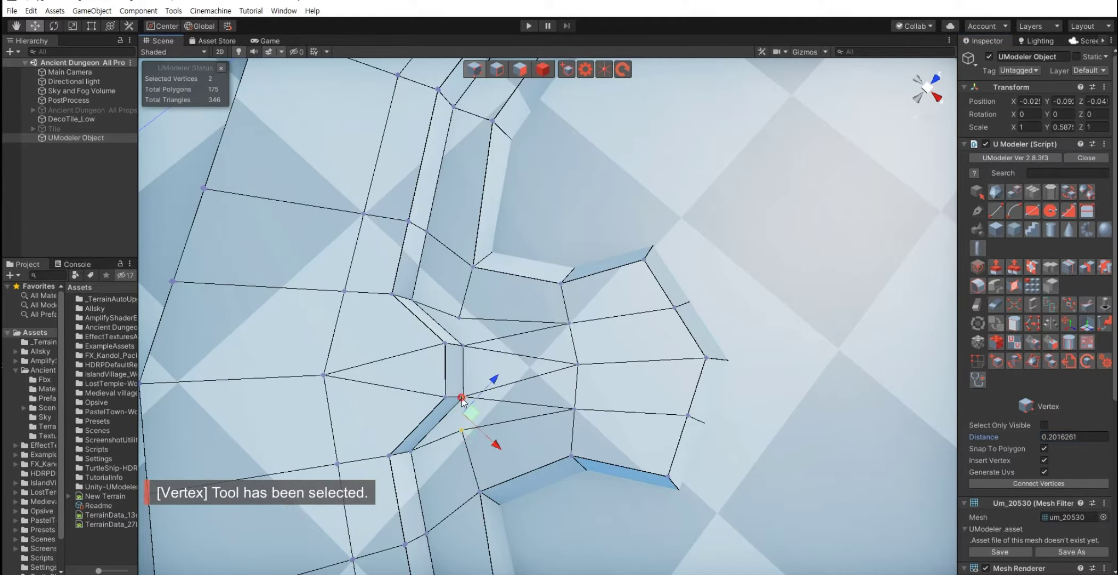
{"action": "left_click", "coordinate": [463, 396], "text": "shift"}
{"action": "left_click", "coordinate": [1014, 482]}
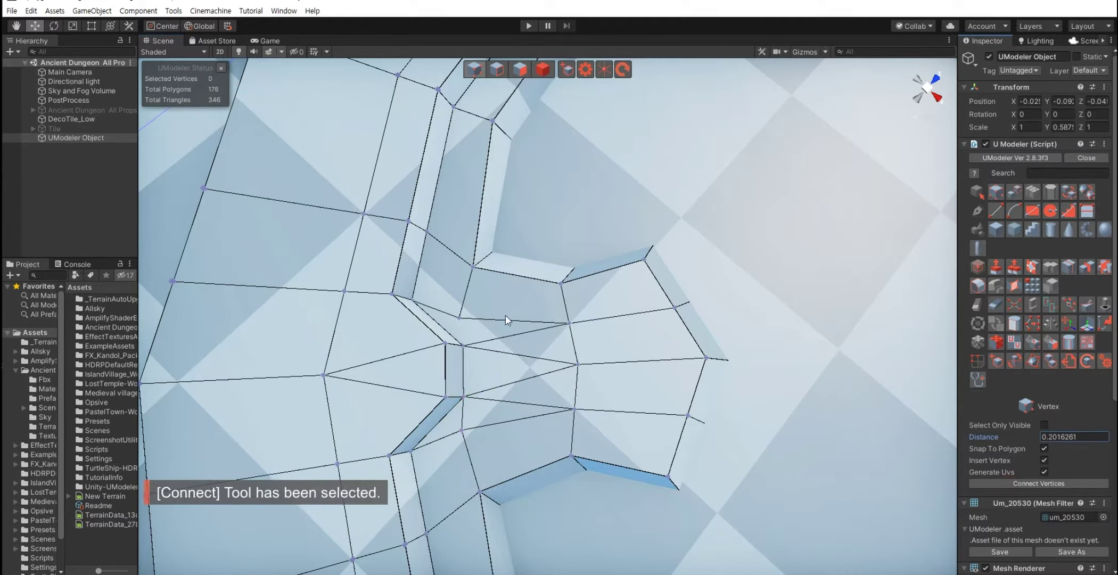
{"action": "left_click", "coordinate": [459, 318]}
{"action": "left_click", "coordinate": [464, 344], "text": "shift"}
{"action": "left_click", "coordinate": [1011, 482]}
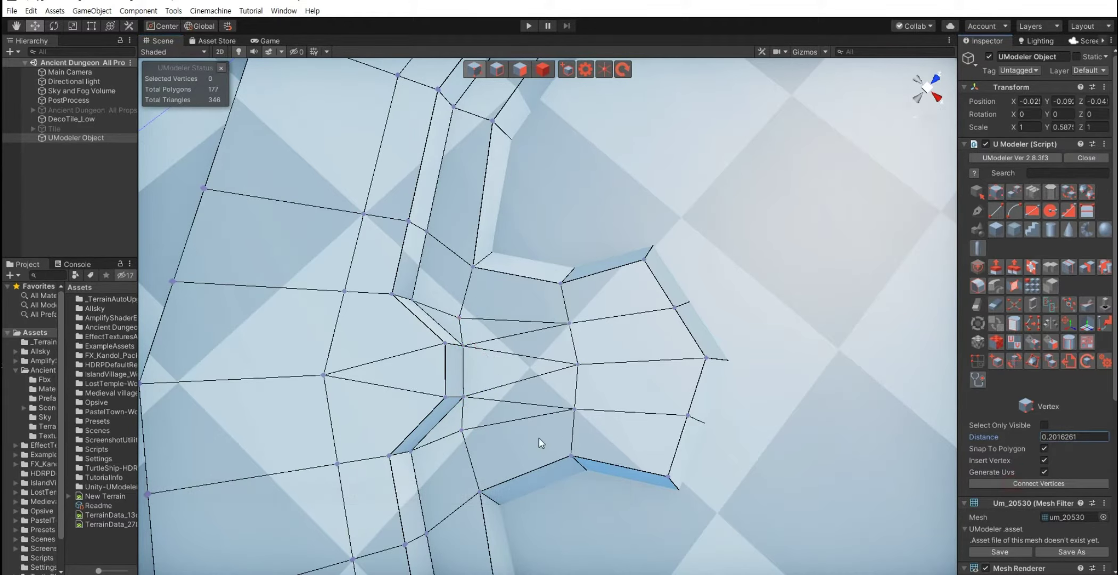
{"action": "key", "text": "alt"}
{"action": "scroll", "coordinate": [543, 426], "scroll_direction": "down", "scroll_amount": 10}
{"action": "mouse_move", "coordinate": [543, 426]}
{"action": "left_mouse_down", "text": "alt"}
{"action": "mouse_move", "coordinate": [554, 407]}
{"action": "mouse_move", "coordinate": [495, 411]}
{"action": "left_mouse_up", "text": "alt"}
Step: Extrude the outer band's top faces upward into a raised rim
{"action": "key", "text": "shift+3"}
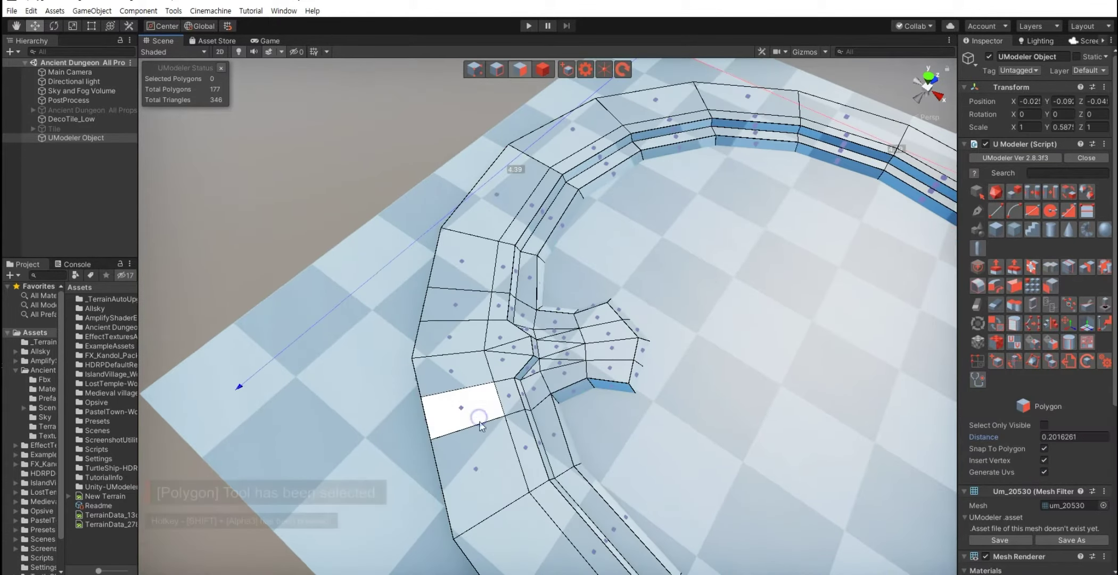
{"action": "left_click", "coordinate": [450, 369]}
{"action": "left_click", "coordinate": [447, 418], "text": "ctrl"}
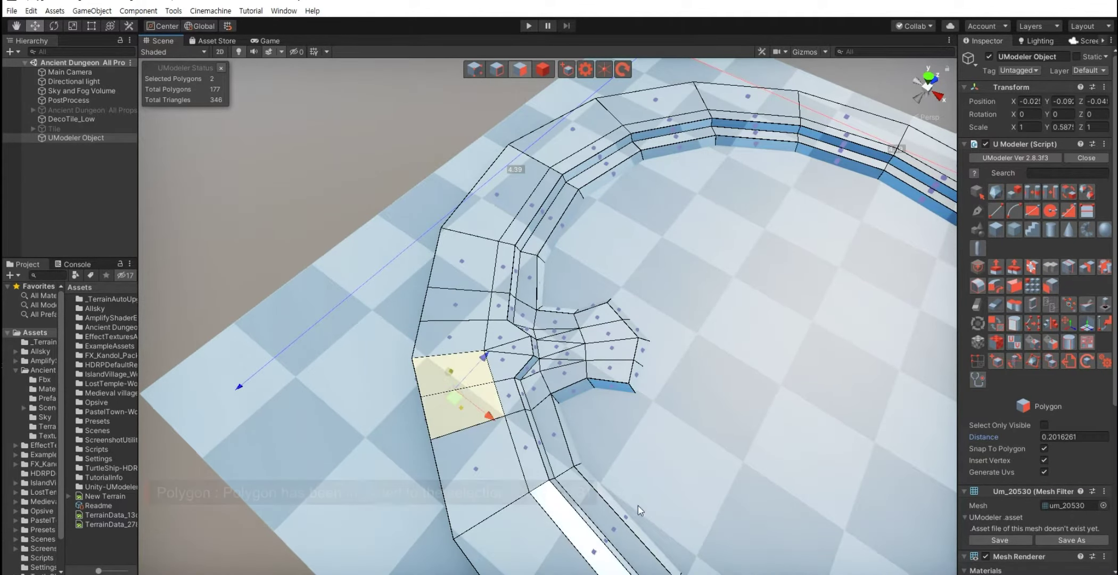
{"action": "left_click_drag", "start_coordinate": [803, 207], "coordinate": [817, 181], "text": "shift"}
{"action": "mouse_move", "coordinate": [547, 345]}
{"action": "left_mouse_down", "text": "alt"}
{"action": "mouse_move", "coordinate": [458, 350]}
{"action": "mouse_move", "coordinate": [527, 332]}
{"action": "left_mouse_up", "text": "alt"}
Step: Select the raised rim's full edge loop and scale it, then return to object mode
{"action": "key", "text": "shift+1"}
{"action": "key", "text": "shift+2"}
{"action": "left_click", "coordinate": [532, 330]}
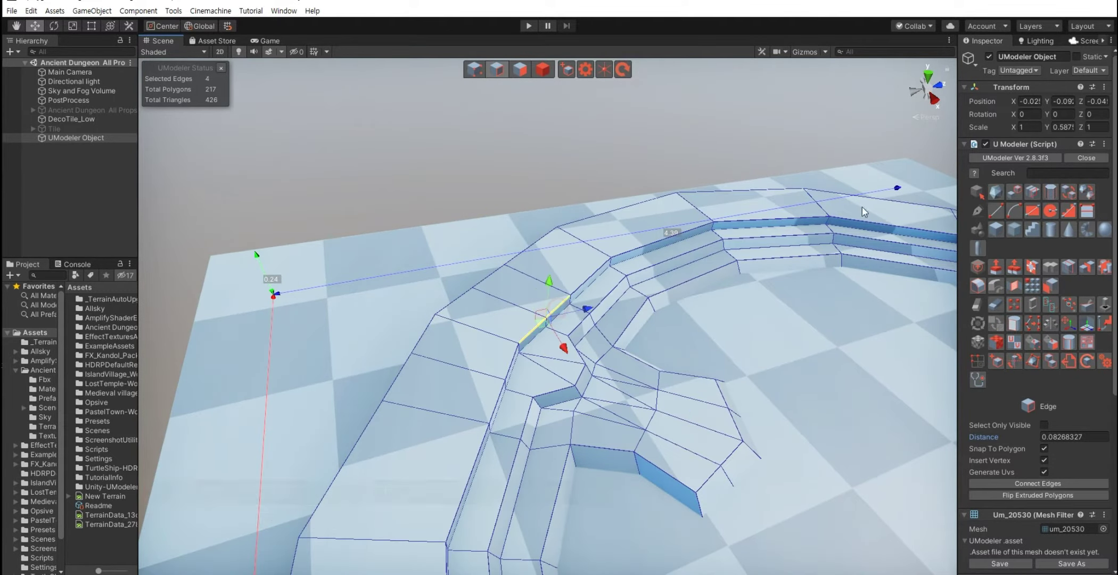
{"action": "double_click", "coordinate": [866, 212], "text": "shift"}
{"action": "mouse_move", "coordinate": [831, 317]}
{"action": "left_mouse_down", "text": "alt"}
{"action": "mouse_move", "coordinate": [586, 455]}
{"action": "mouse_move", "coordinate": [597, 330]}
{"action": "mouse_move", "coordinate": [518, 441]}
{"action": "mouse_move", "coordinate": [546, 430]}
{"action": "mouse_move", "coordinate": [614, 446]}
{"action": "left_mouse_up", "text": "alt"}
{"action": "key", "text": "r"}
{"action": "key", "text": "Escape"}
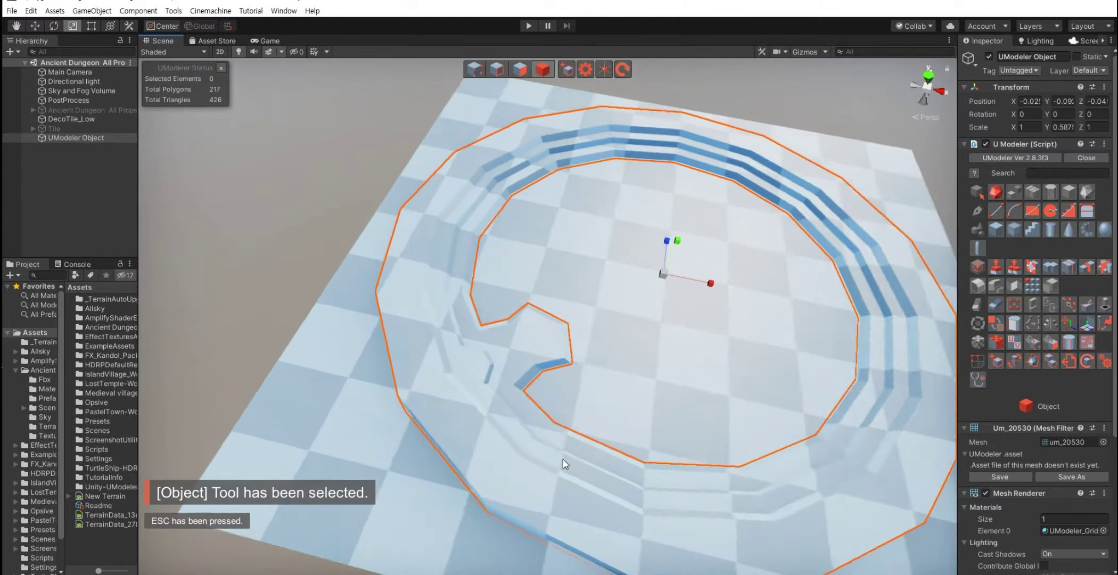
Step: Frame the ring from a closer top-down view in edge mode and activate the Mirror tool
{"action": "key", "text": "w"}
{"action": "key", "text": "shift+2"}
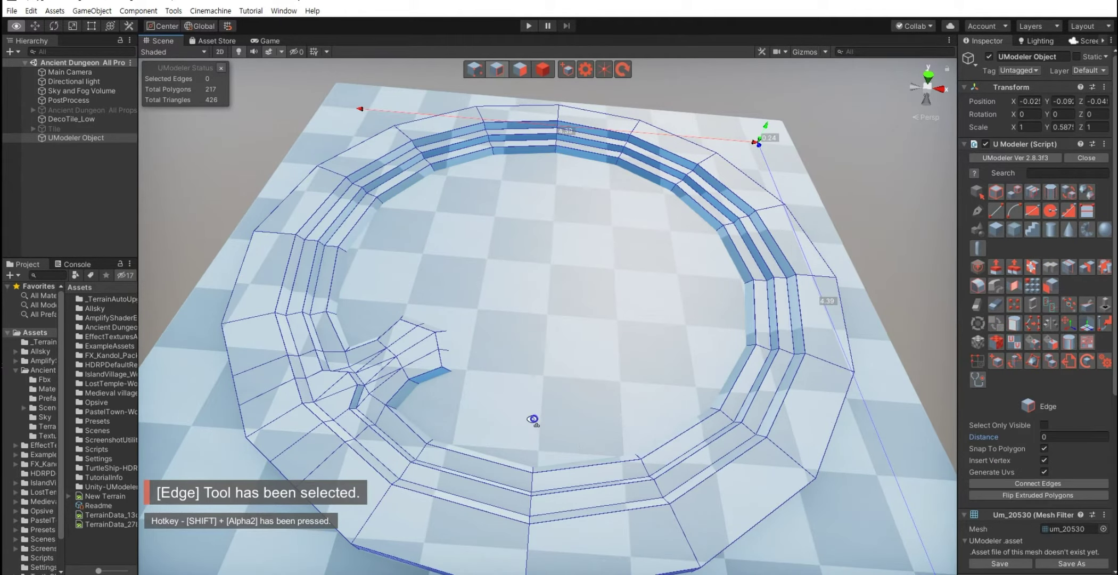
{"action": "left_click_drag", "start_coordinate": [528, 416], "coordinate": [528, 435], "text": "alt"}
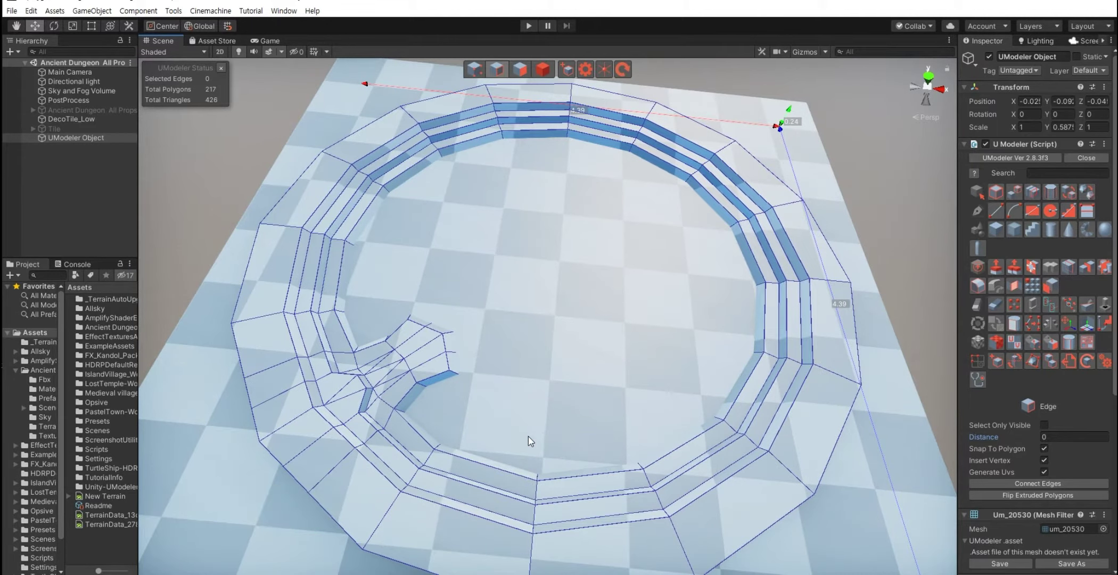
{"action": "mouse_move", "coordinate": [489, 407]}
{"action": "left_mouse_down", "text": "alt"}
{"action": "mouse_move", "coordinate": [344, 311]}
{"action": "mouse_move", "coordinate": [533, 317]}
{"action": "mouse_move", "coordinate": [550, 301]}
{"action": "left_mouse_up", "text": "alt"}
{"action": "key", "text": "Escape"}
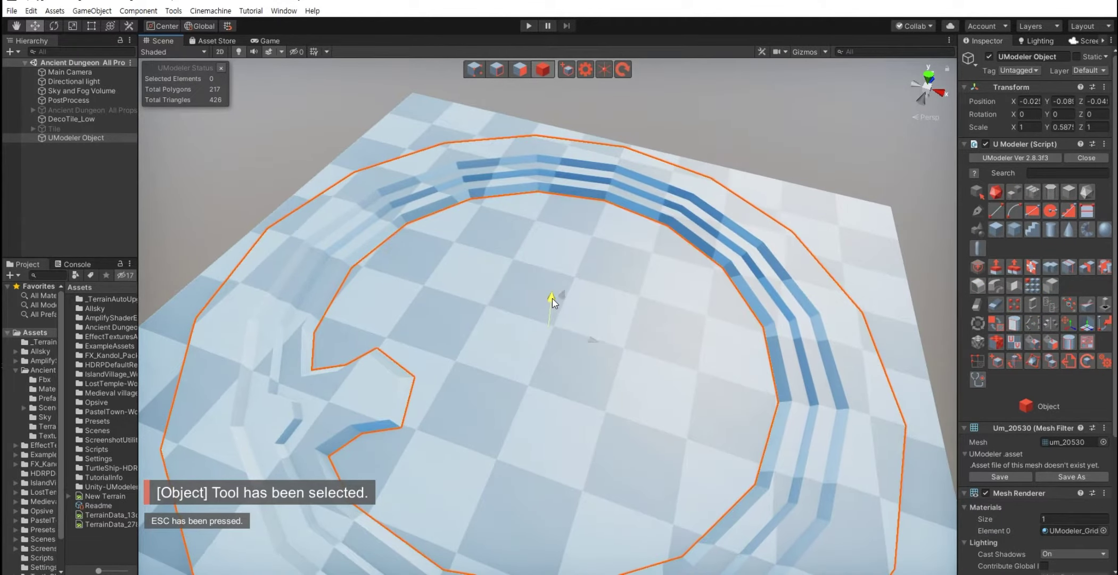
{"action": "key", "text": "2"}
{"action": "mouse_move", "coordinate": [435, 312]}
{"action": "left_mouse_down", "text": "alt"}
{"action": "mouse_move", "coordinate": [460, 361]}
{"action": "mouse_move", "coordinate": [517, 392]}
{"action": "mouse_move", "coordinate": [761, 261]}
{"action": "left_mouse_up", "text": "alt"}
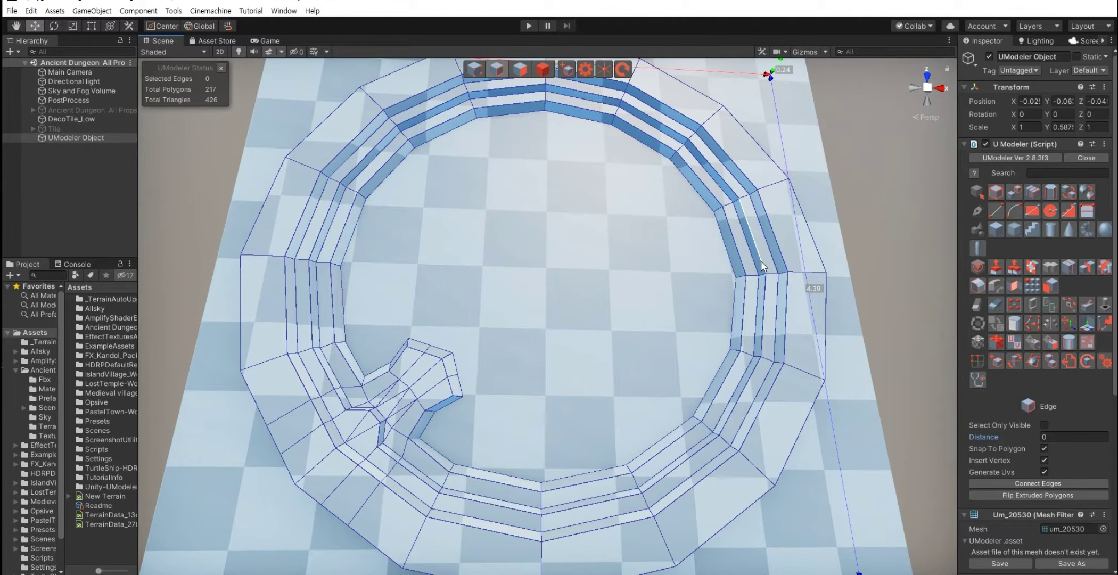
{"action": "scroll", "coordinate": [565, 346], "scroll_direction": "down", "scroll_amount": 5}
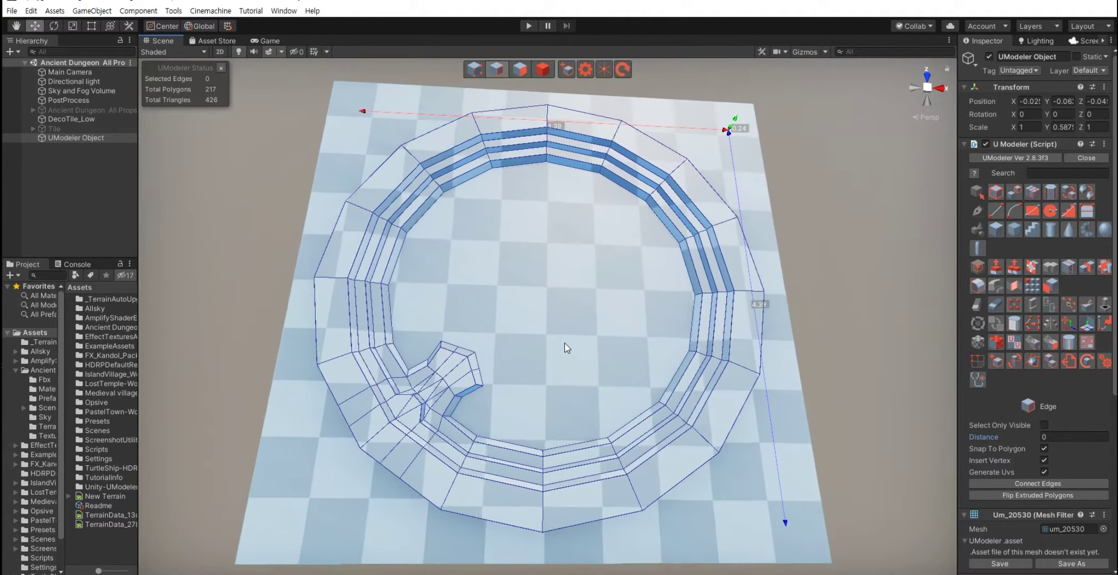
{"action": "scroll", "coordinate": [567, 348], "scroll_direction": "up", "scroll_amount": 5}
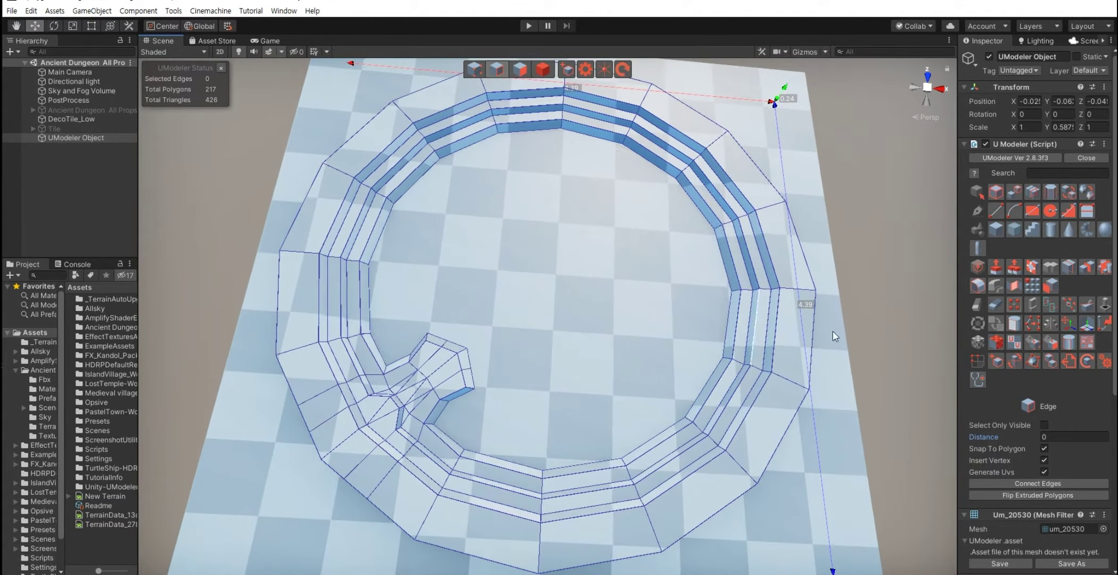
{"action": "left_click", "coordinate": [1088, 268]}
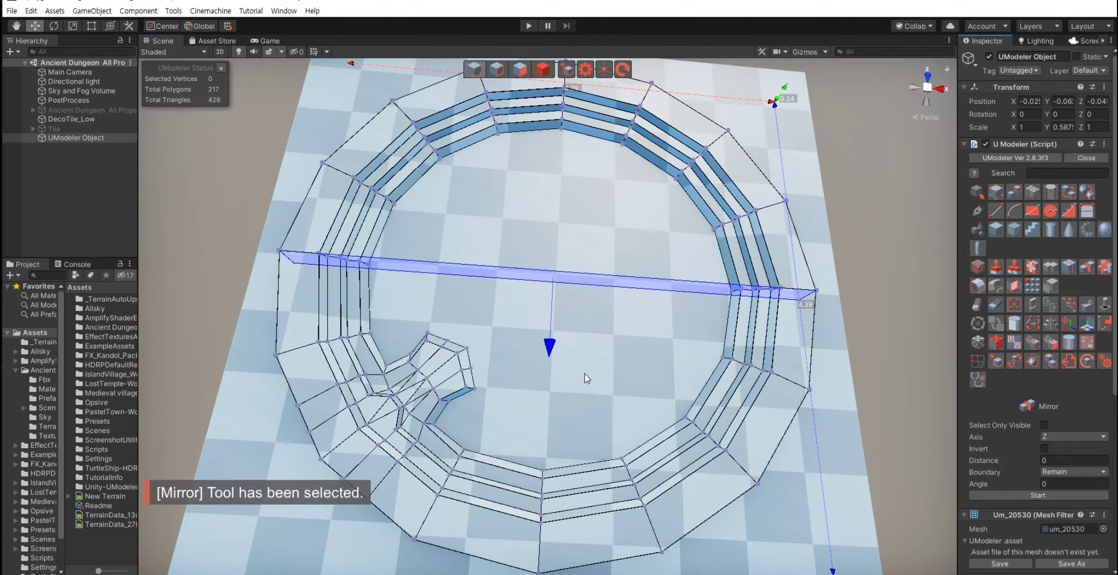
Step: Mirror the spout across the X axis with Invert enabled
{"action": "left_click", "coordinate": [1070, 437]}
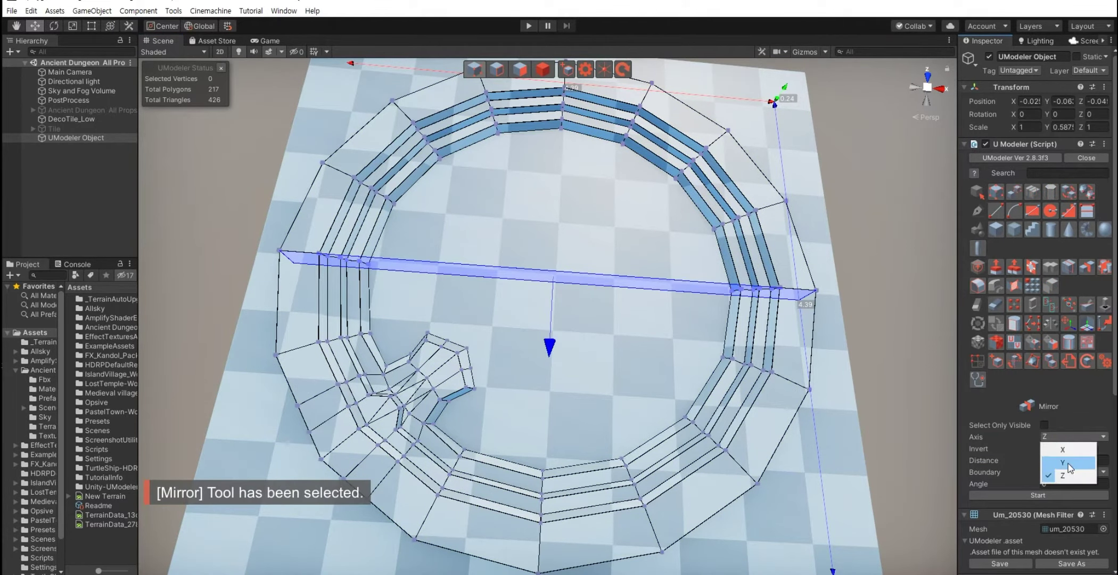
{"action": "left_click", "coordinate": [1067, 456]}
{"action": "left_click", "coordinate": [1070, 437]}
{"action": "left_click", "coordinate": [1062, 447]}
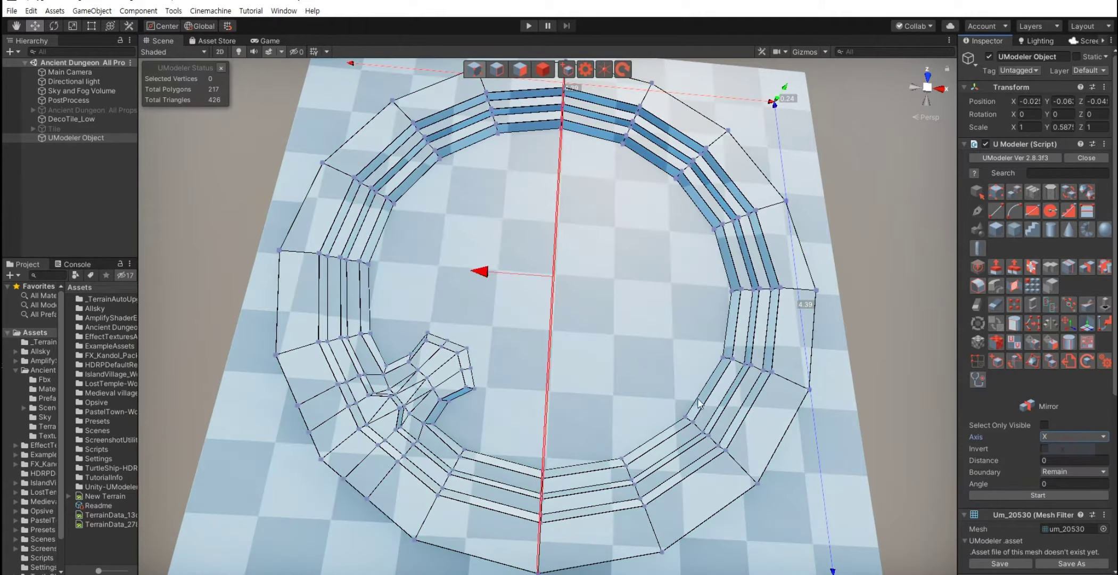
{"action": "left_click", "coordinate": [1045, 448]}
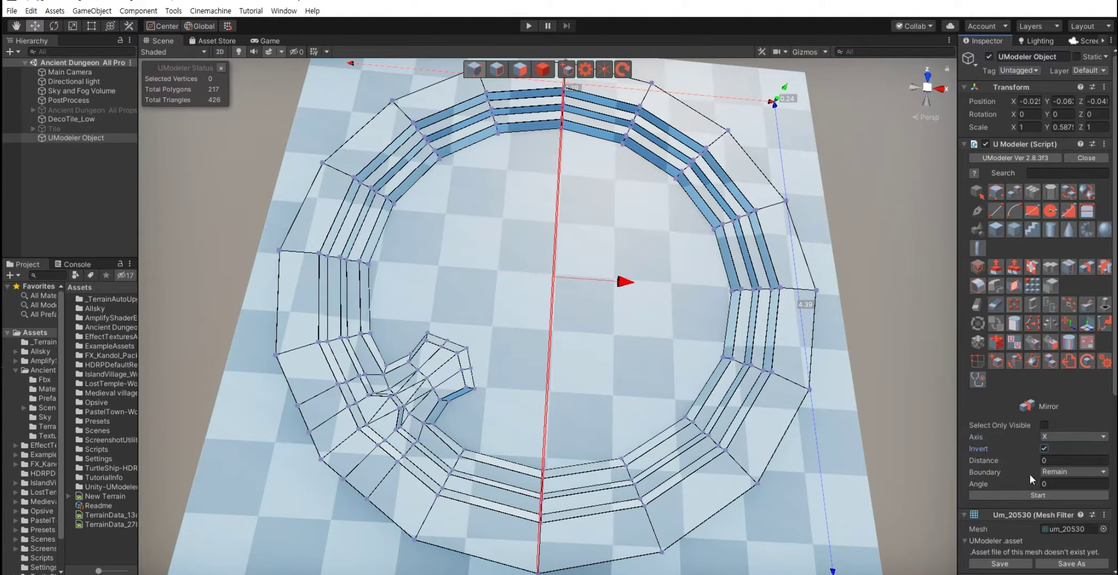
{"action": "left_click", "coordinate": [1022, 495]}
{"action": "left_click", "coordinate": [1022, 498]}
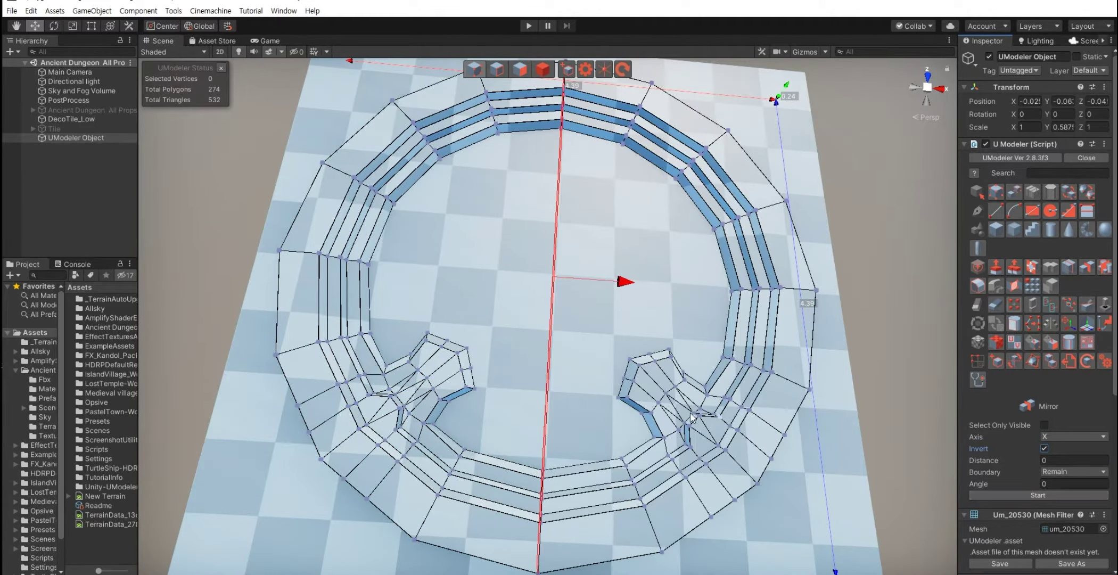
Step: Mirror both spouts across the Z axis to make four
{"action": "left_click", "coordinate": [1072, 436]}
{"action": "left_click", "coordinate": [1062, 466]}
{"action": "left_click", "coordinate": [1038, 495]}
{"action": "left_click", "coordinate": [1038, 495]}
Step: Cap the ring's inner edge loop with one face using Bridge, then preview a 0.169 inset
{"action": "left_click_drag", "start_coordinate": [575, 370], "coordinate": [584, 340], "text": "alt"}
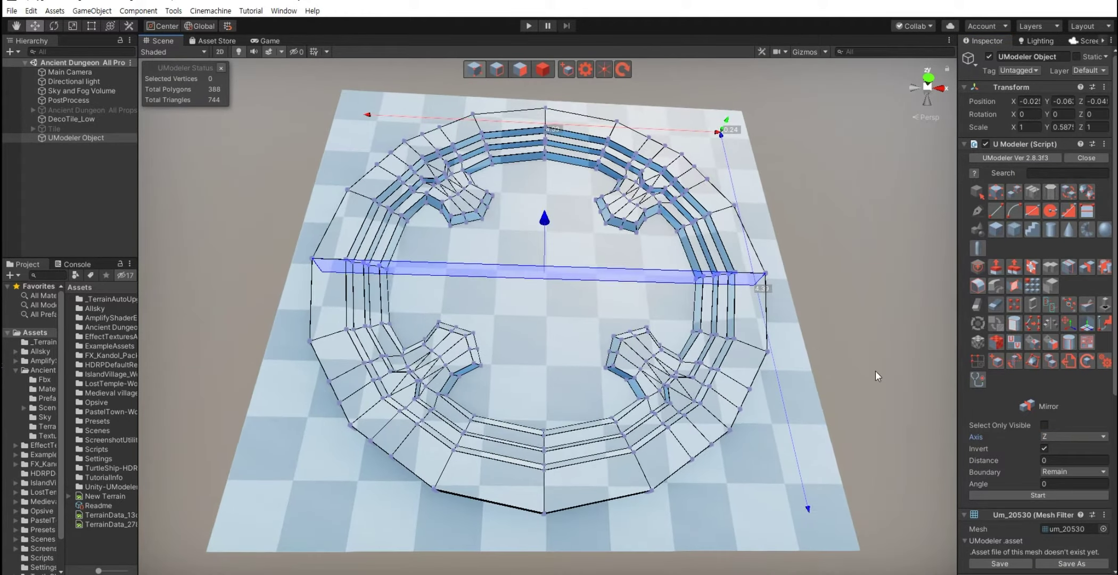
{"action": "key", "text": "Escape"}
{"action": "scroll", "coordinate": [558, 330], "scroll_direction": "up", "scroll_amount": 2}
{"action": "scroll", "coordinate": [548, 332], "scroll_direction": "up", "scroll_amount": 2}
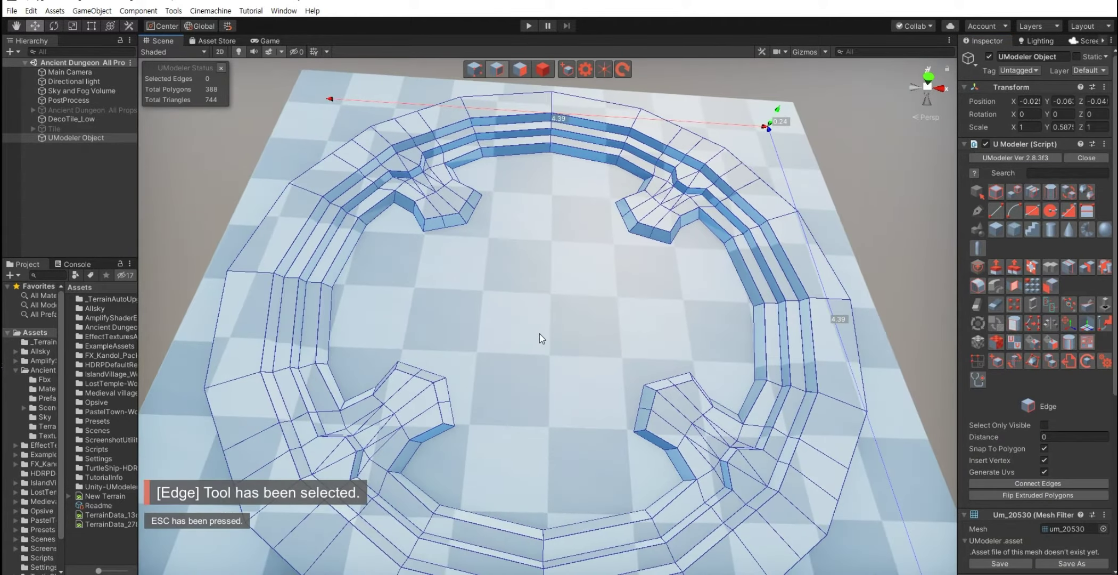
{"action": "key", "text": "shift+2"}
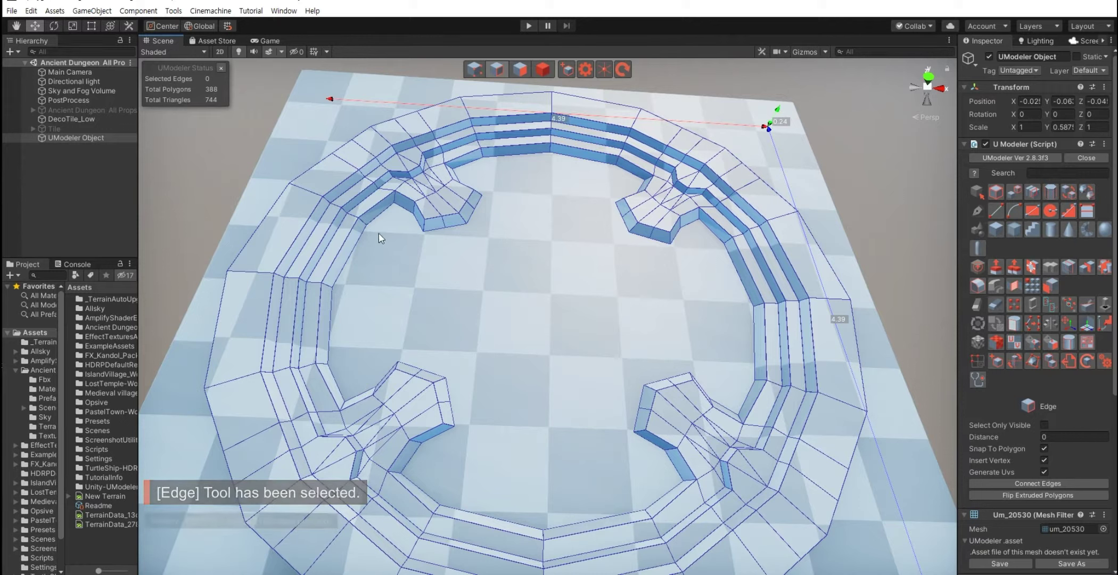
{"action": "double_click", "coordinate": [375, 214]}
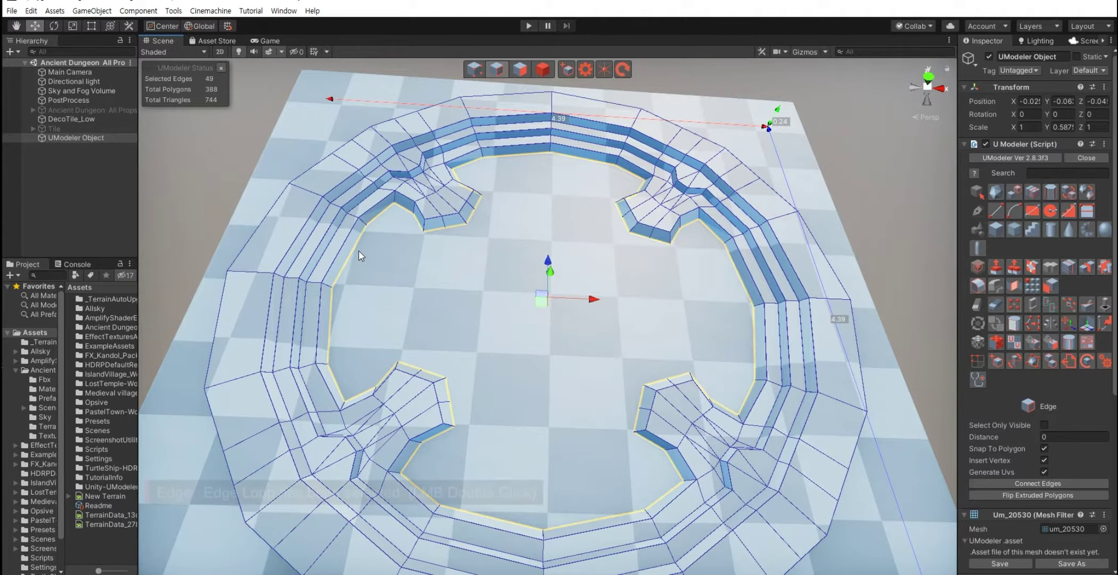
{"action": "left_click", "coordinate": [1016, 287]}
{"action": "scroll", "coordinate": [531, 357], "scroll_direction": "down", "scroll_amount": 2}
{"action": "left_click", "coordinate": [1032, 266]}
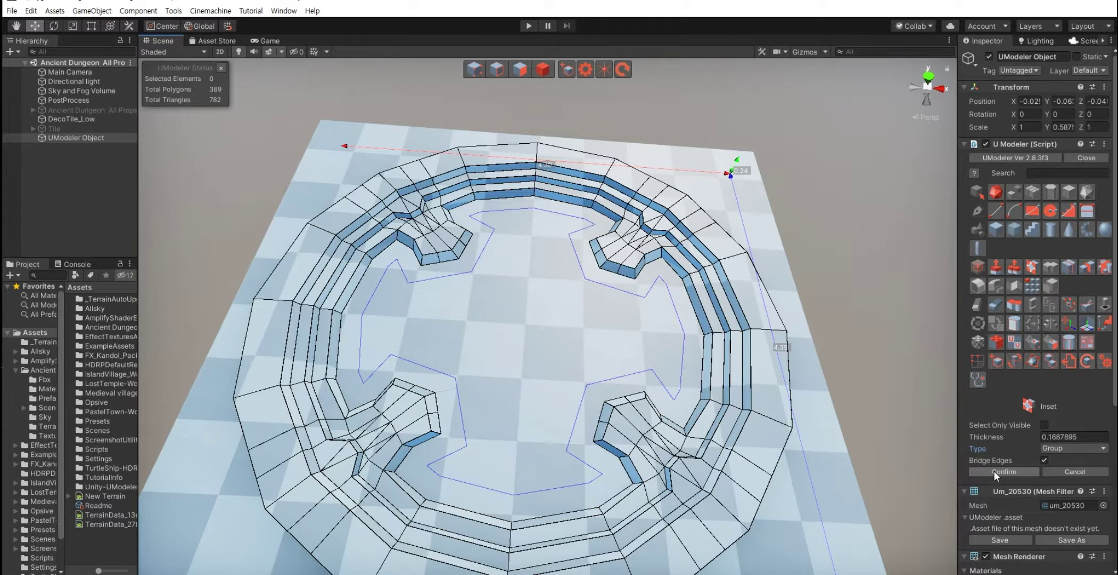
Step: Confirm the 0.169 group inset on the centre cap and clear the selection
{"action": "left_click", "coordinate": [639, 415]}
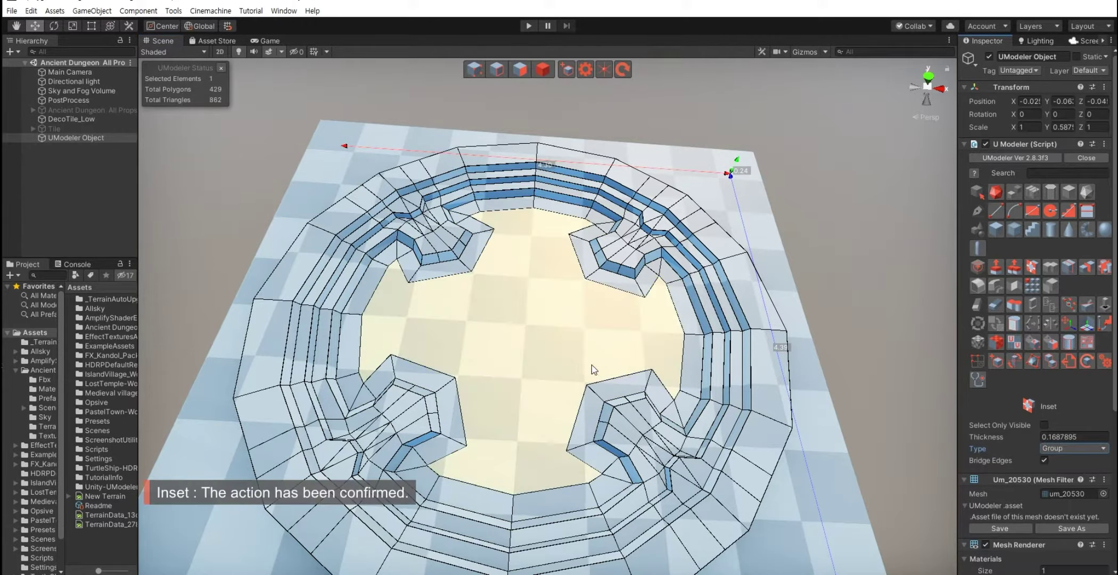
{"action": "left_click_drag", "start_coordinate": [573, 399], "coordinate": [554, 407], "text": "alt"}
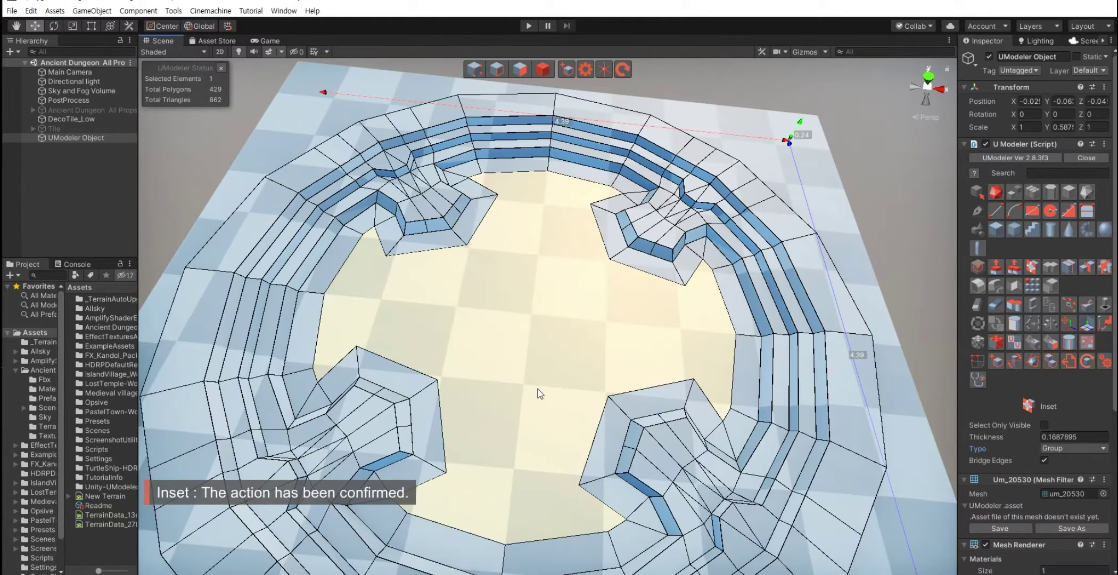
{"action": "key", "text": "Escape"}
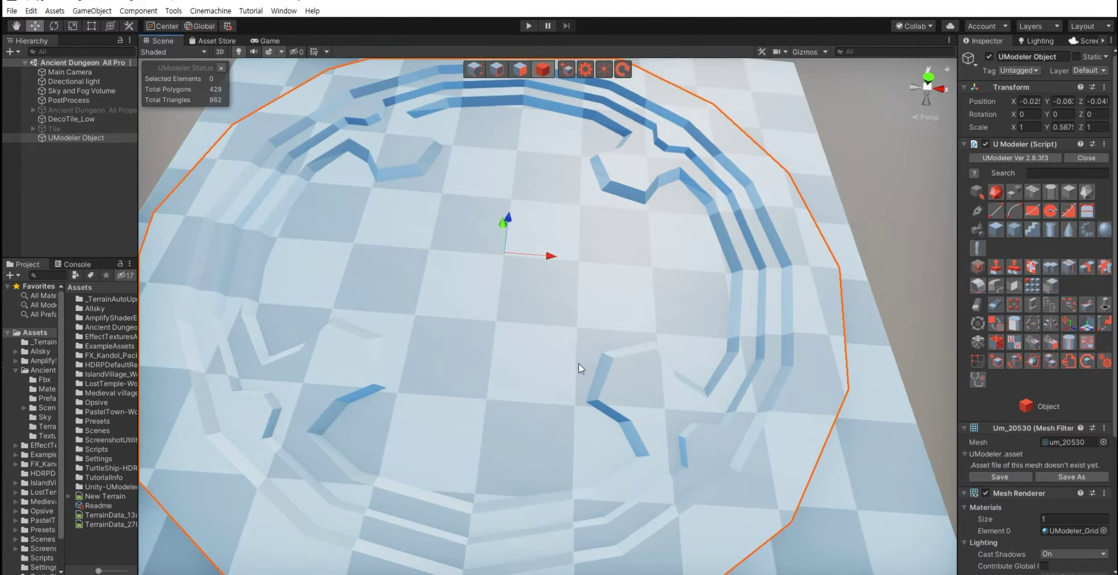
Step: Inset the central floor face twice at near-zero thickness, then cancel the pending inset
{"action": "key", "text": "3"}
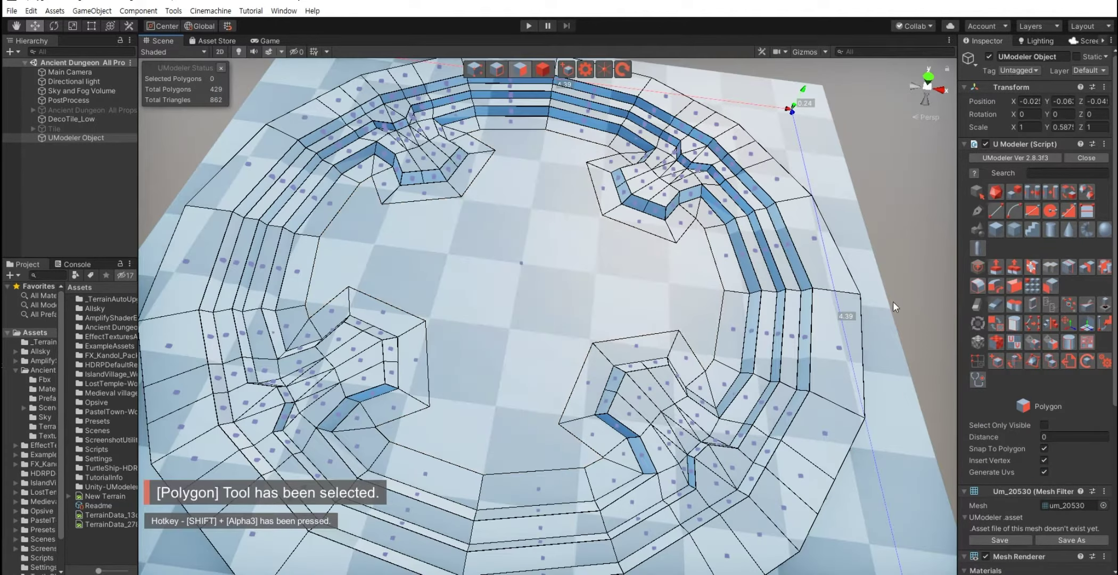
{"action": "left_click", "coordinate": [1032, 266]}
{"action": "left_click", "coordinate": [492, 290]}
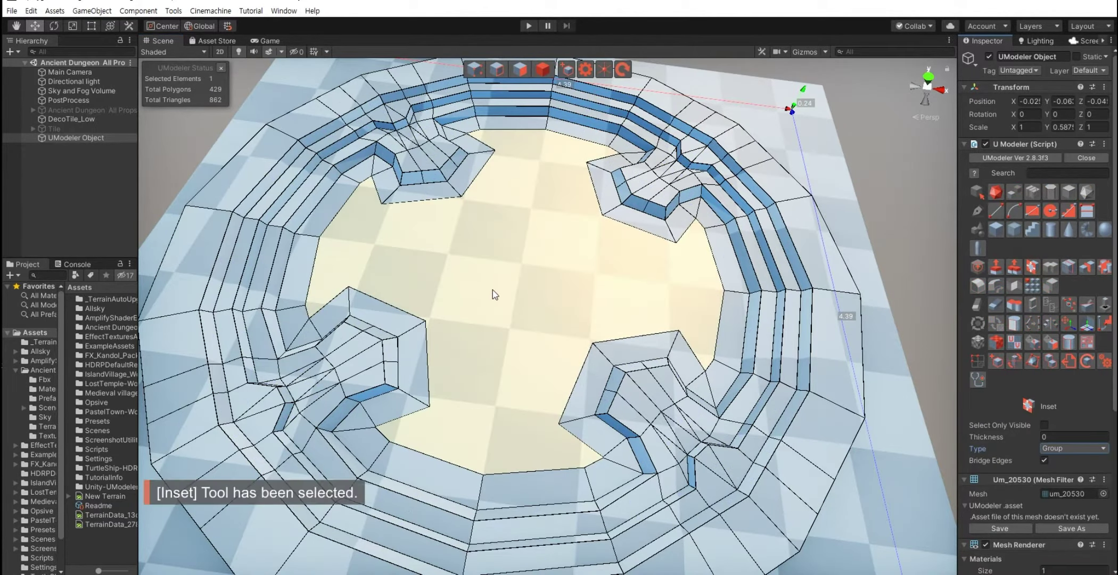
{"action": "left_click", "coordinate": [524, 304]}
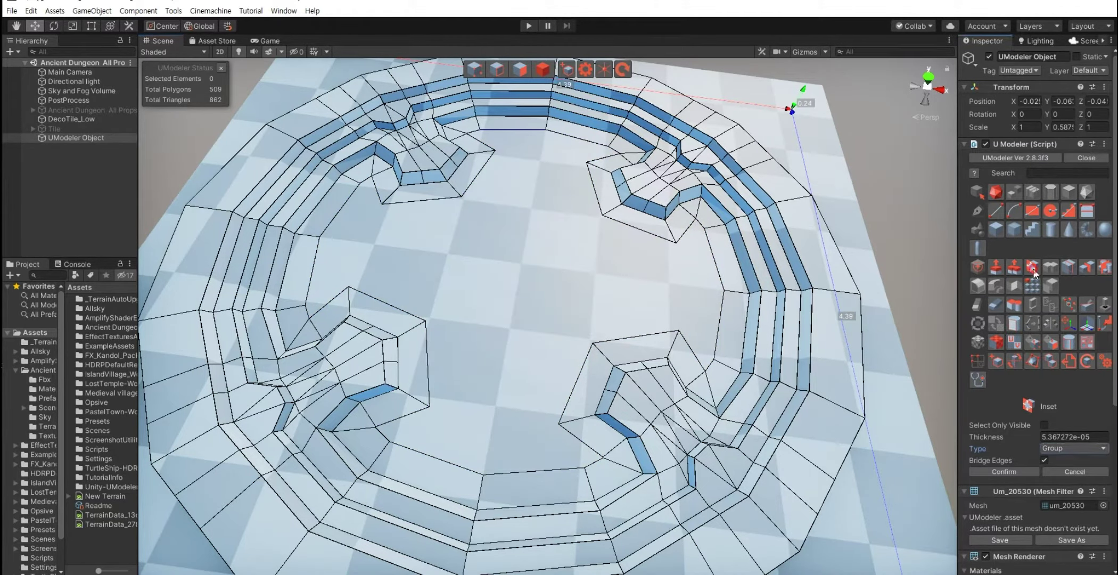
{"action": "left_click", "coordinate": [521, 290]}
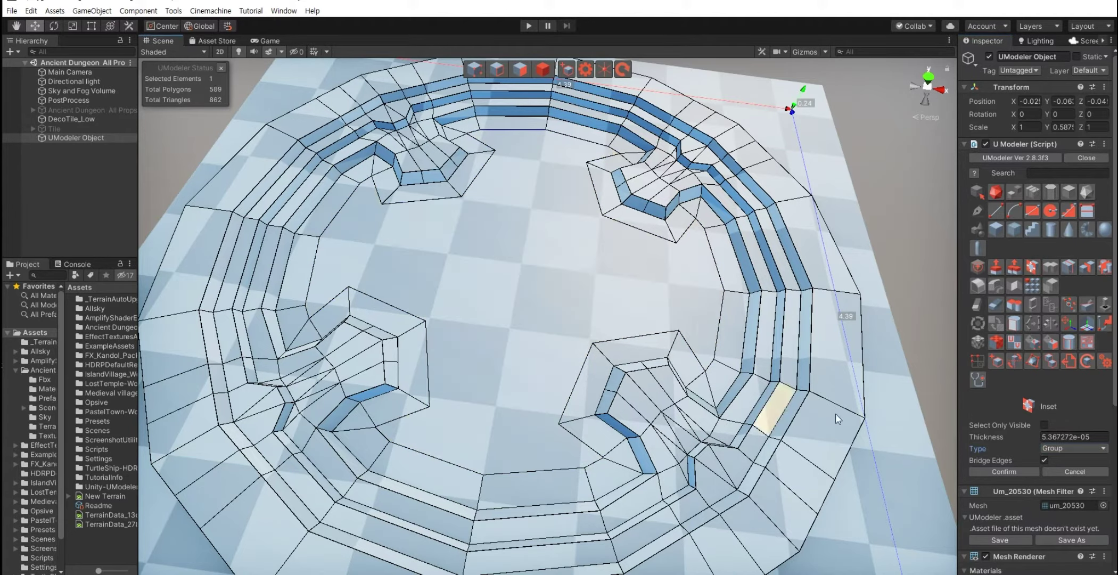
{"action": "left_click", "coordinate": [1082, 473]}
Step: Reselect the central floor polygon in polygon mode
{"action": "key", "text": "shift+3"}
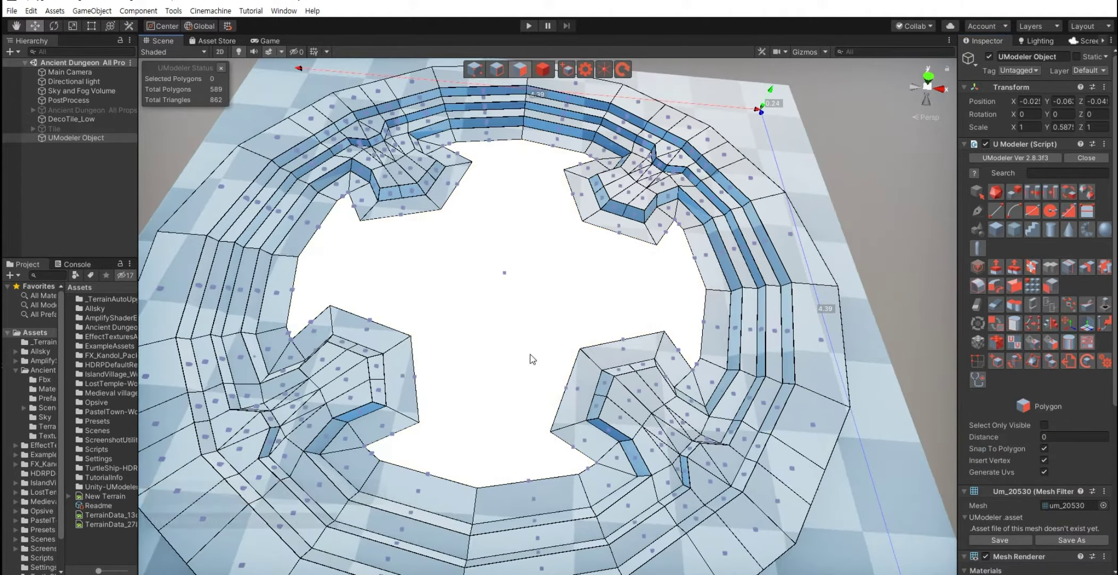
{"action": "scroll", "coordinate": [519, 358], "scroll_direction": "up", "scroll_amount": 3}
{"action": "left_click_drag", "start_coordinate": [508, 359], "coordinate": [505, 354], "text": "alt"}
{"action": "scroll", "coordinate": [506, 354], "scroll_direction": "down", "scroll_amount": 5}
{"action": "scroll", "coordinate": [457, 267], "scroll_direction": "up", "scroll_amount": 3}
{"action": "left_click", "coordinate": [461, 282]}
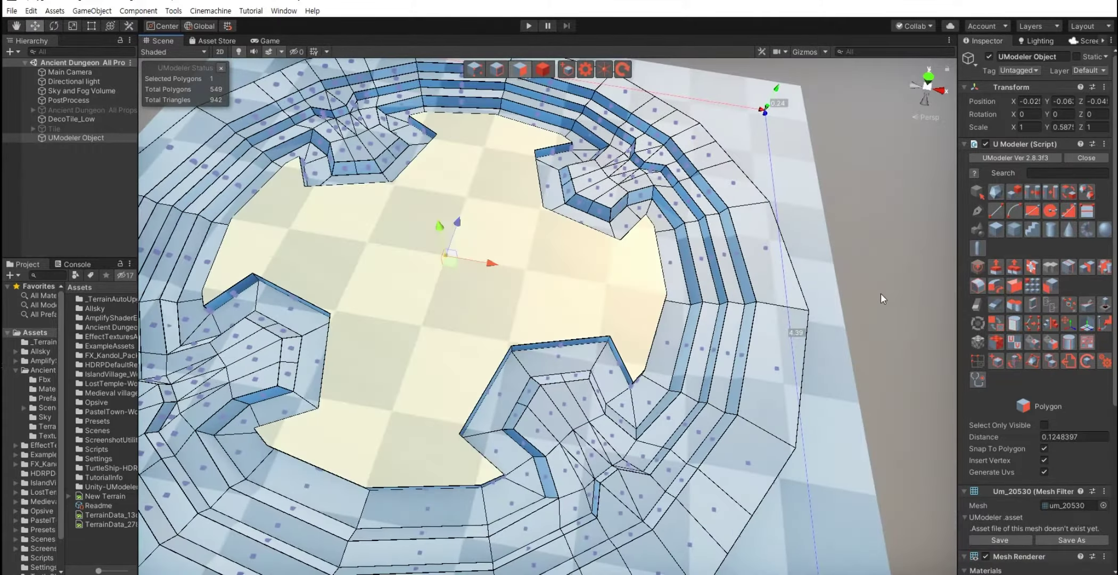
Step: Join two spout corner vertices with a new edge across the floor
{"action": "key", "text": "1"}
{"action": "mouse_move", "coordinate": [591, 317]}
{"action": "left_mouse_down", "text": "alt"}
{"action": "mouse_move", "coordinate": [481, 325]}
{"action": "mouse_move", "coordinate": [452, 220]}
{"action": "left_mouse_up", "text": "alt"}
{"action": "left_click", "coordinate": [462, 199]}
{"action": "left_click", "coordinate": [441, 362], "text": "shift"}
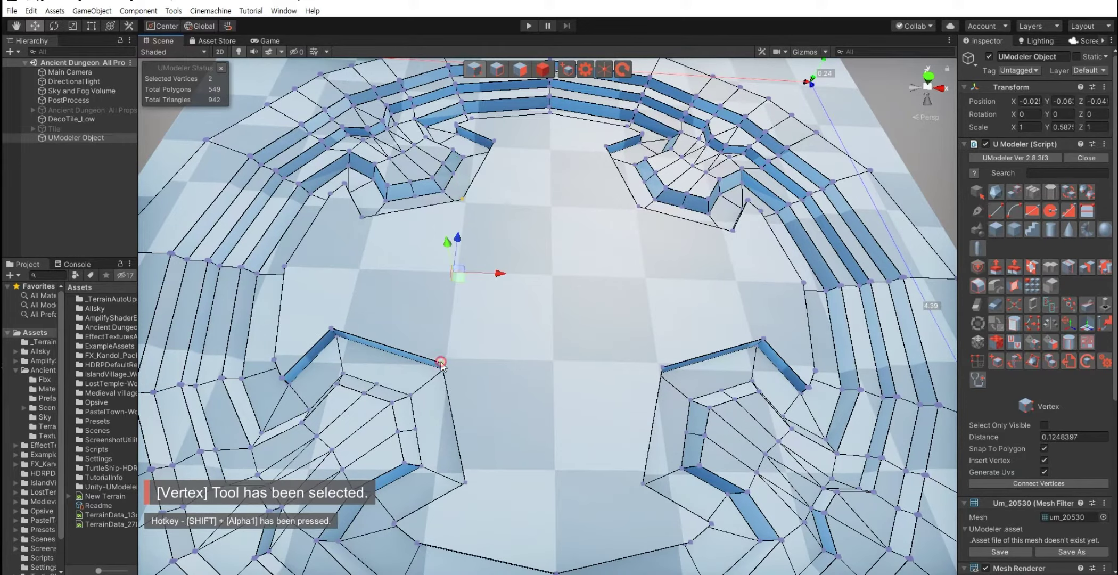
{"action": "left_click", "coordinate": [1011, 485]}
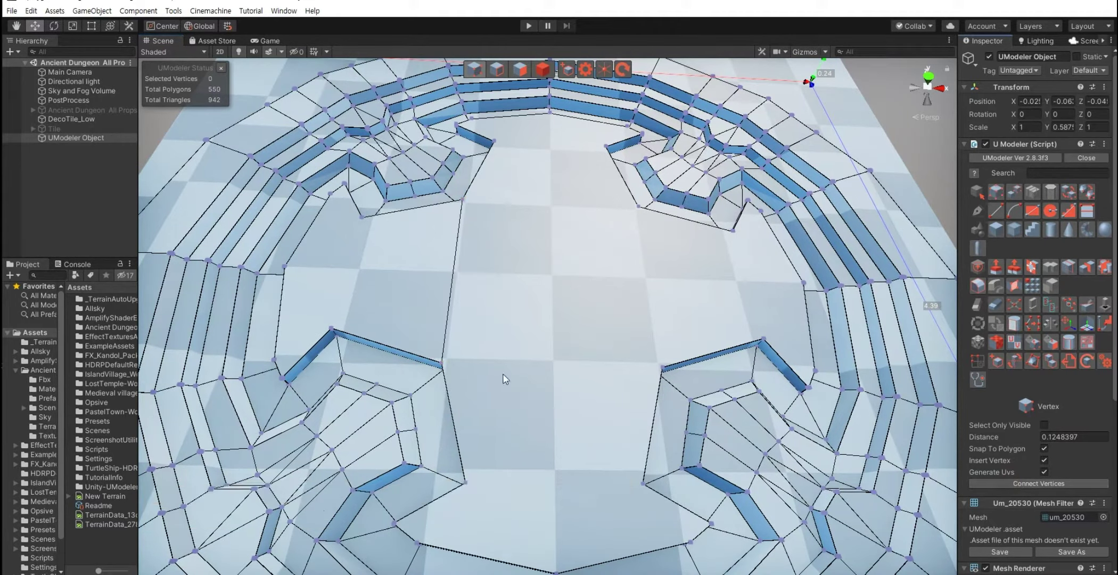
Step: Select a floor polygon and start an inset, then cancel it
{"action": "left_click_drag", "start_coordinate": [505, 379], "coordinate": [521, 325], "text": "alt"}
{"action": "key", "text": "shift+3"}
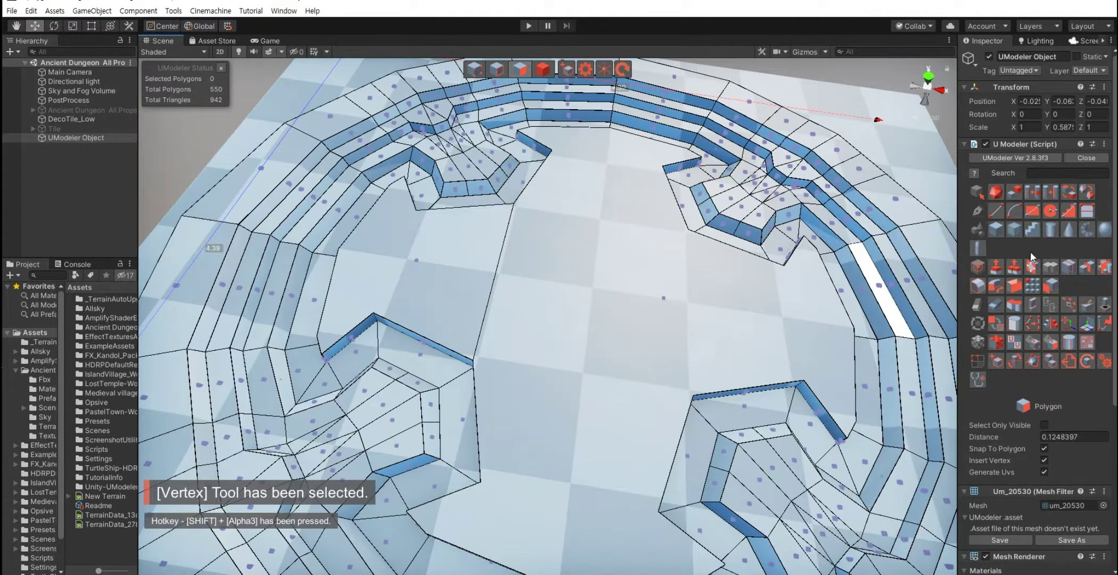
{"action": "left_click", "coordinate": [412, 281]}
{"action": "key", "text": "i"}
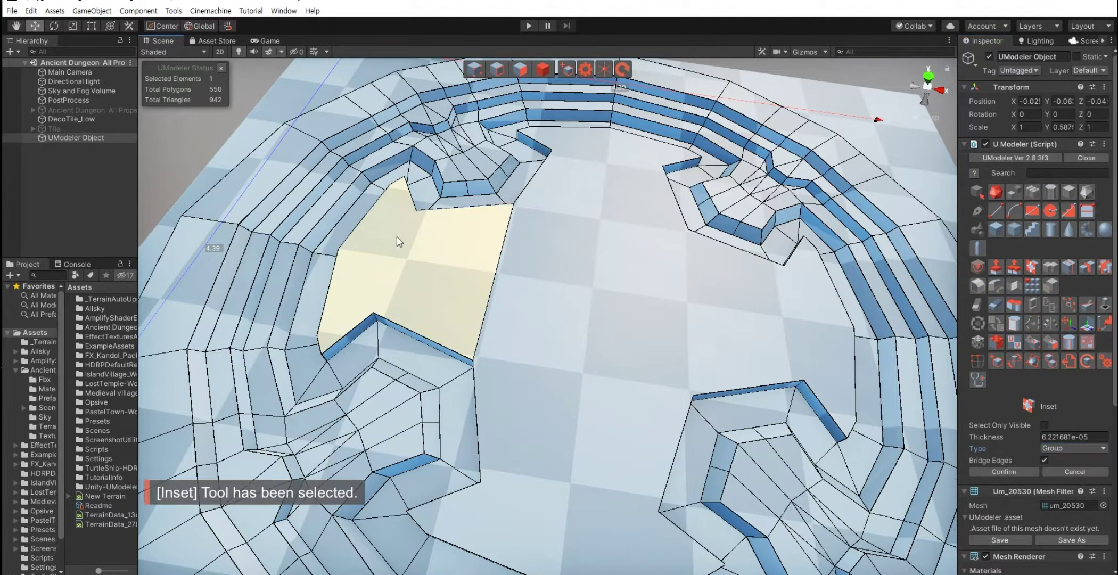
{"action": "left_click", "coordinate": [1073, 470]}
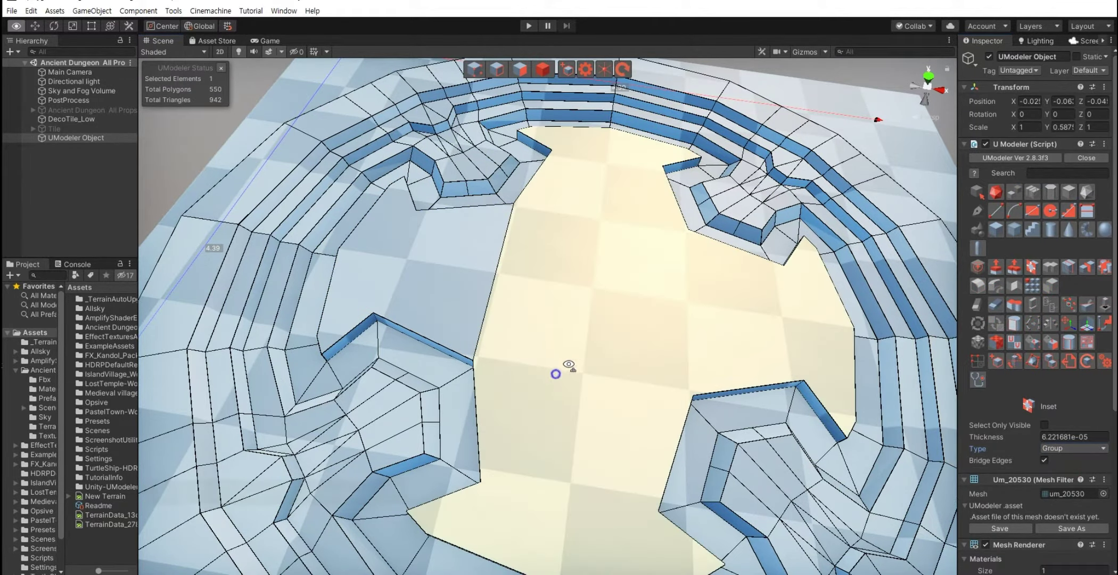
Step: Undo the trial vertex connections back to the double-inset mesh
{"action": "mouse_move", "coordinate": [562, 370]}
{"action": "left_mouse_down", "text": "alt"}
{"action": "mouse_move", "coordinate": [611, 380]}
{"action": "mouse_move", "coordinate": [645, 359]}
{"action": "left_mouse_up", "text": "alt"}
{"action": "key", "text": "shift+1"}
{"action": "key", "text": "ctrl+z"}
{"action": "scroll", "coordinate": [645, 359], "scroll_direction": "down", "scroll_amount": 3}
{"action": "key", "text": "ctrl+z"}
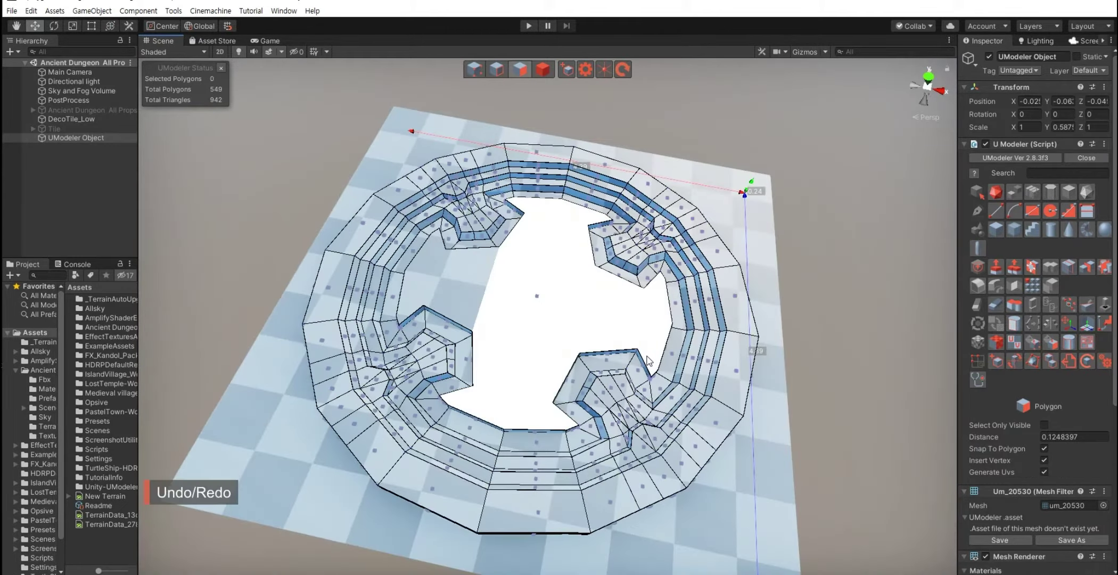
{"action": "key", "text": "ctrl+z"}
{"action": "key", "text": "ctrl+z"}
{"action": "key", "text": "ctrl+z"}
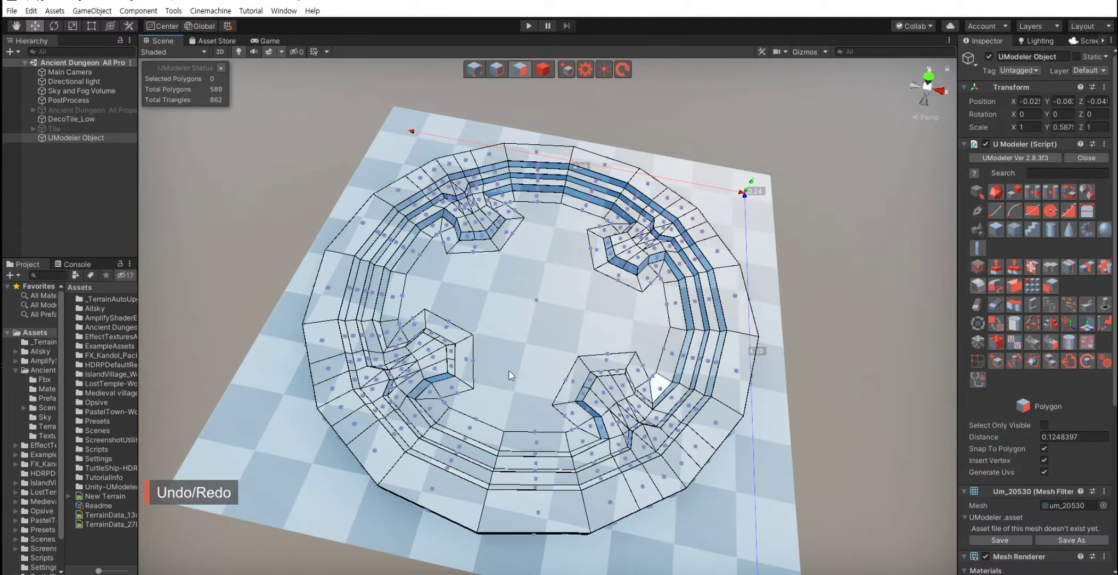
Step: Select an upper-left spout corner vertex in vertex mode
{"action": "mouse_move", "coordinate": [661, 387]}
{"action": "left_mouse_down", "text": "alt"}
{"action": "mouse_move", "coordinate": [499, 337]}
{"action": "mouse_move", "coordinate": [532, 298]}
{"action": "left_mouse_up", "text": "alt"}
{"action": "scroll", "coordinate": [549, 345], "scroll_direction": "up", "scroll_amount": 10}
{"action": "key", "text": "shift+1"}
{"action": "scroll", "coordinate": [543, 339], "scroll_direction": "down", "scroll_amount": 8}
{"action": "left_click", "coordinate": [504, 239]}
Step: Connect spout corner vertices across the floor: left pair, lower pair, and upper pair
{"action": "left_click", "coordinate": [492, 376], "text": "shift"}
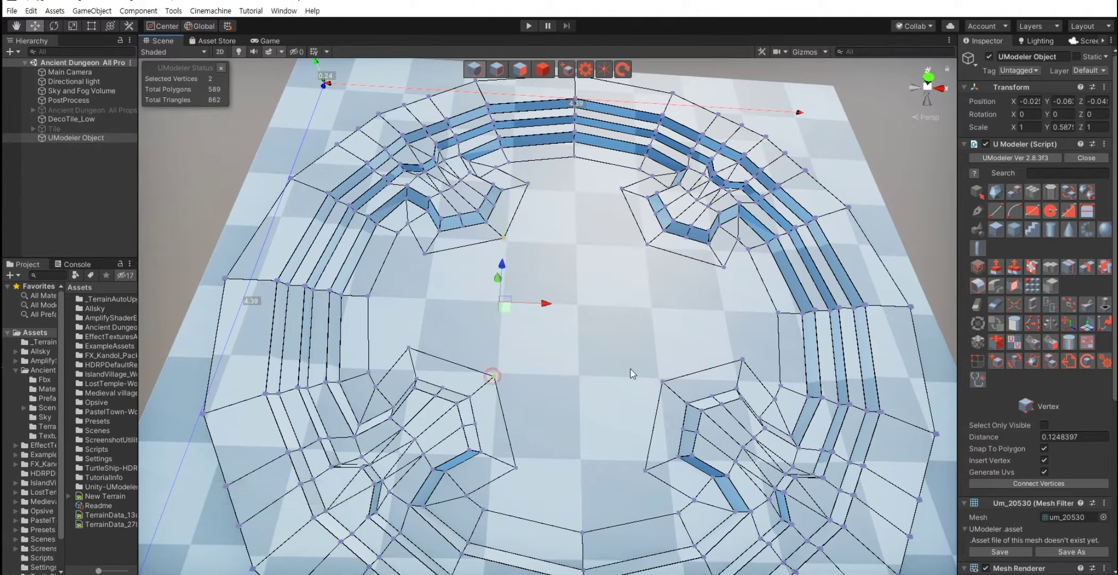
{"action": "left_click", "coordinate": [1002, 481]}
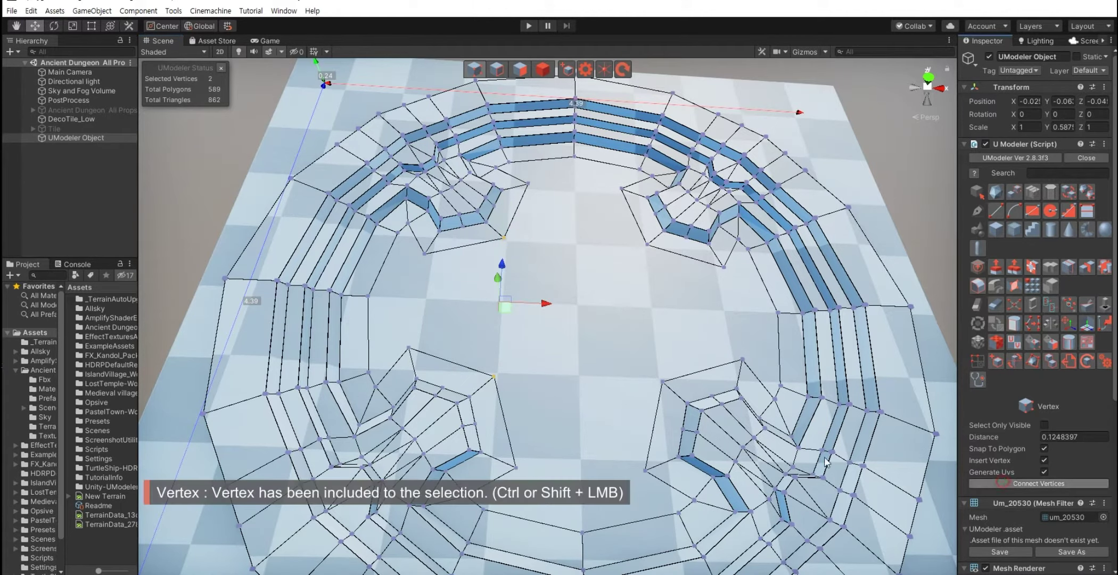
{"action": "left_click", "coordinate": [493, 376]}
{"action": "left_click", "coordinate": [662, 381], "text": "shift"}
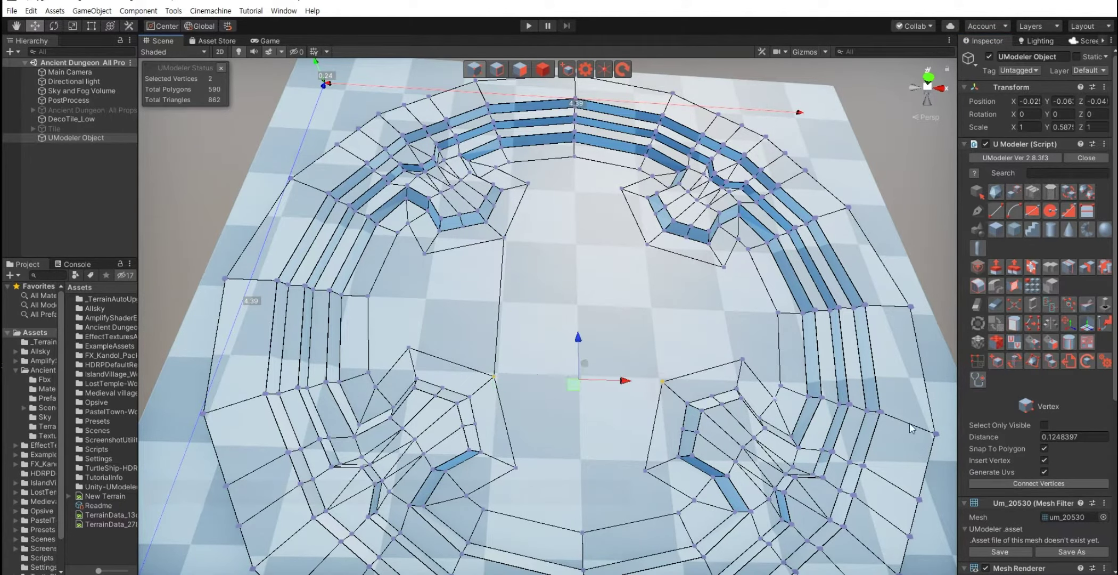
{"action": "left_click", "coordinate": [983, 482]}
{"action": "left_click", "coordinate": [504, 240]}
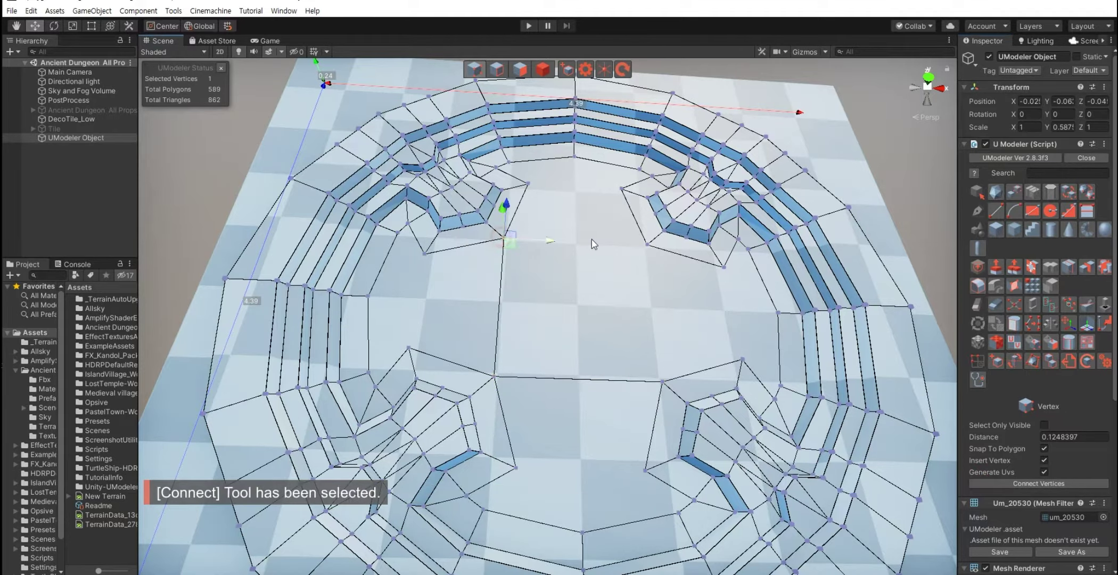
{"action": "left_click", "coordinate": [647, 245], "text": "shift"}
{"action": "left_click", "coordinate": [1038, 482]}
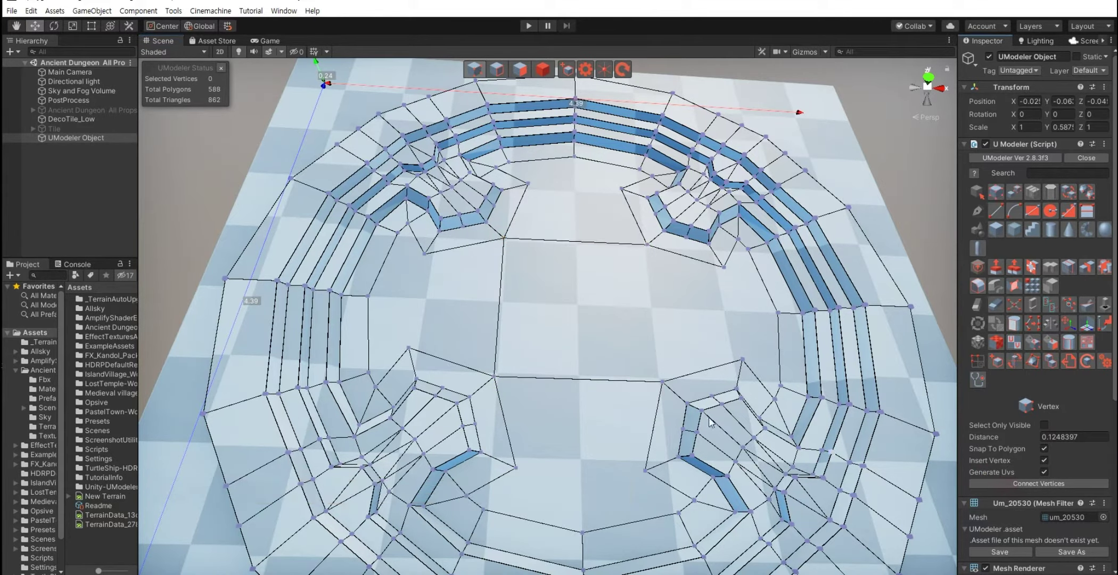
Step: Connect the upper-right and lower-right spout corner vertices with an edge
{"action": "left_click", "coordinate": [647, 244]}
{"action": "left_click", "coordinate": [662, 381], "text": "shift"}
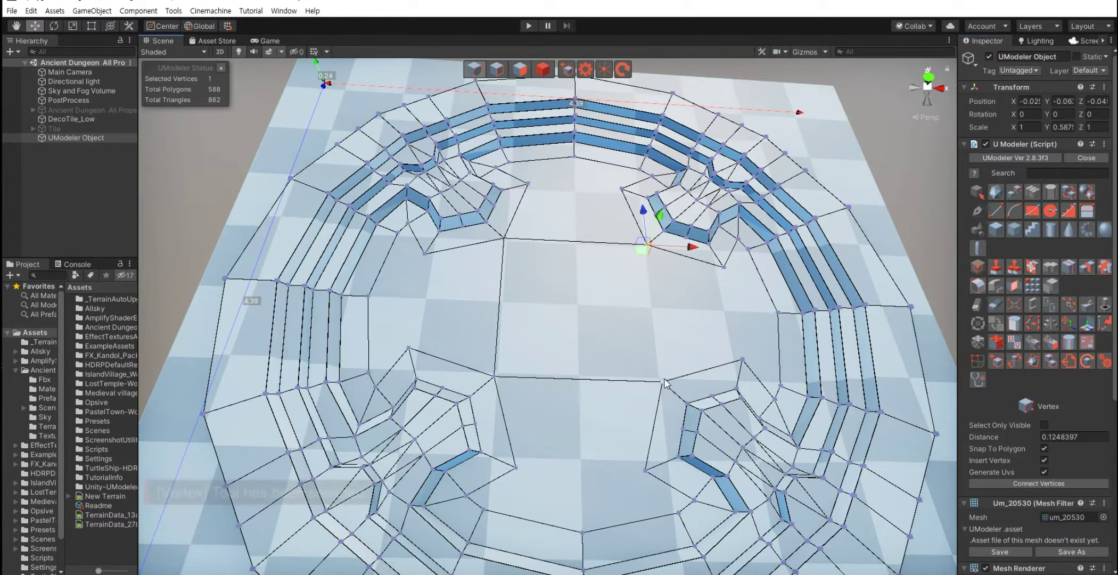
{"action": "left_click", "coordinate": [1000, 482]}
{"action": "left_click", "coordinate": [647, 245]}
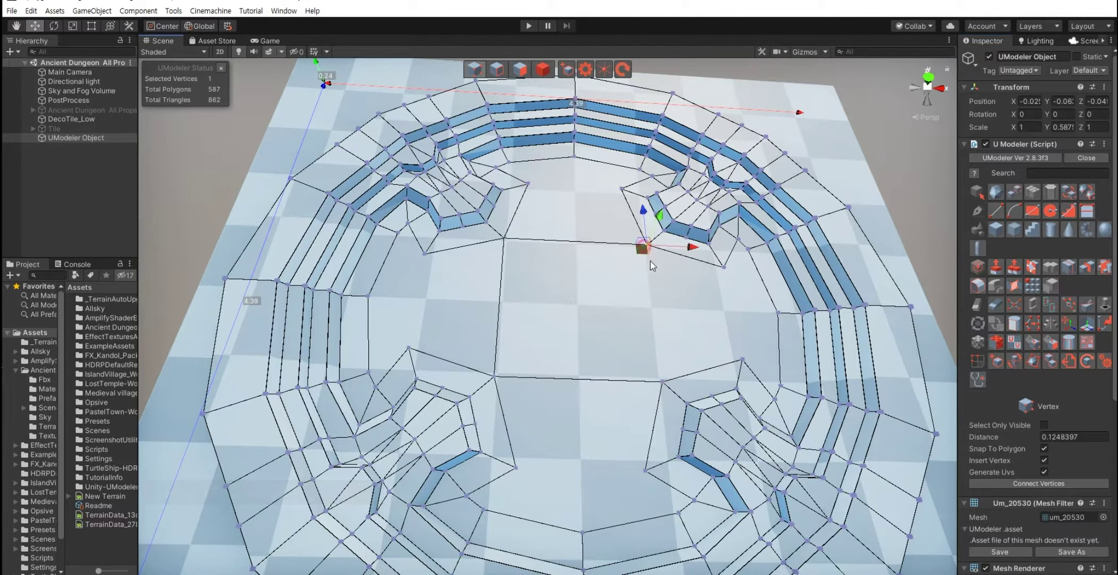
{"action": "left_click", "coordinate": [662, 381], "text": "shift"}
{"action": "left_click", "coordinate": [1000, 485]}
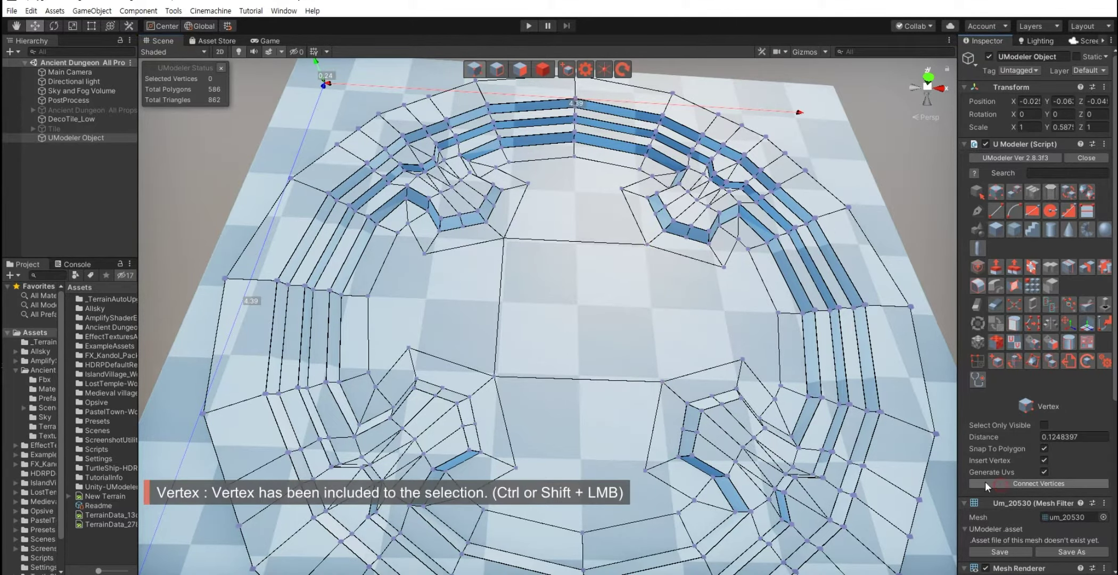
{"action": "left_click", "coordinate": [662, 381]}
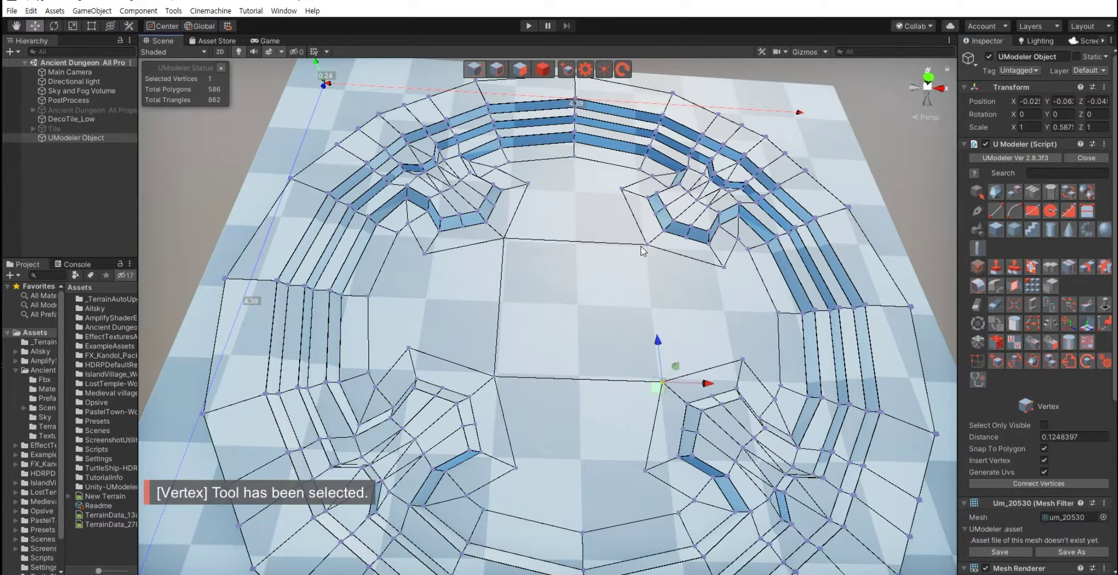
{"action": "left_click", "coordinate": [646, 245], "text": "shift"}
{"action": "left_click", "coordinate": [989, 484]}
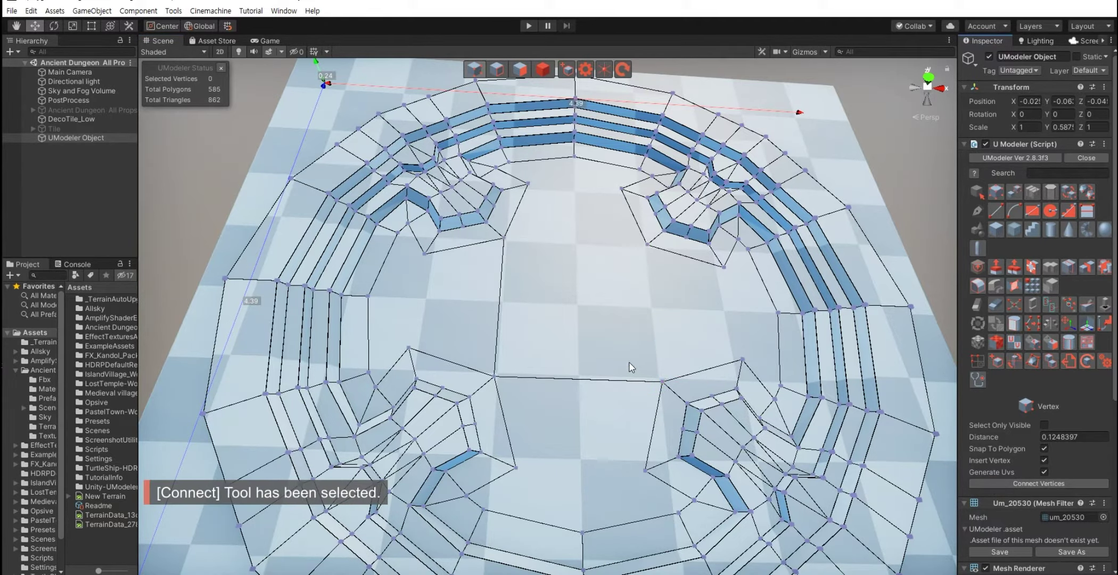
Step: Erase two stray floor edges with the Eraser and delete the centre floor polygon
{"action": "mouse_move", "coordinate": [629, 369]}
{"action": "left_mouse_down", "text": "alt"}
{"action": "mouse_move", "coordinate": [486, 333]}
{"action": "mouse_move", "coordinate": [532, 342]}
{"action": "left_mouse_up", "text": "alt"}
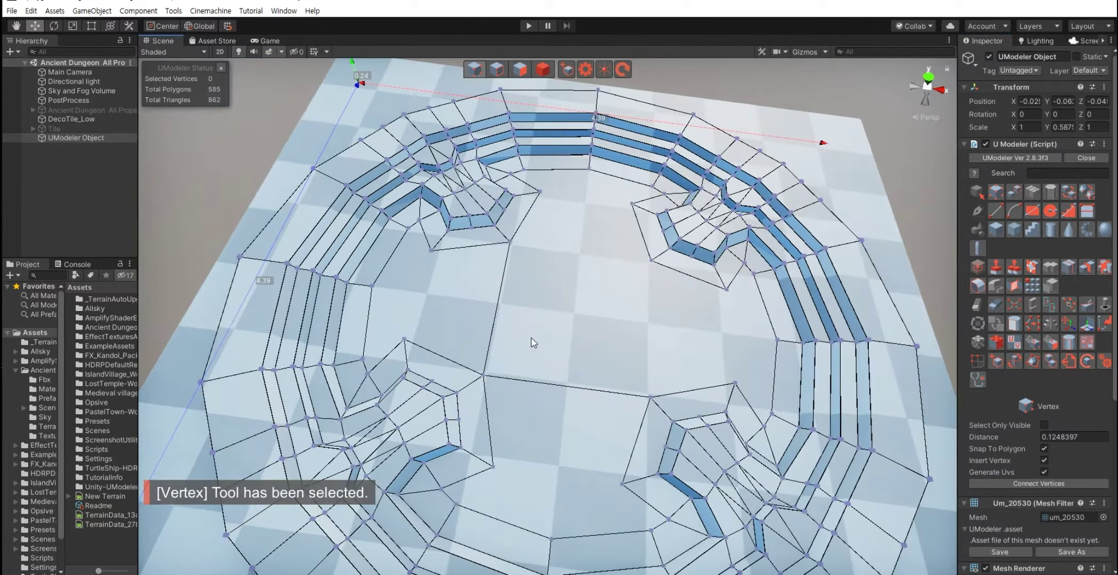
{"action": "left_click", "coordinate": [976, 304]}
{"action": "left_click", "coordinate": [497, 309]}
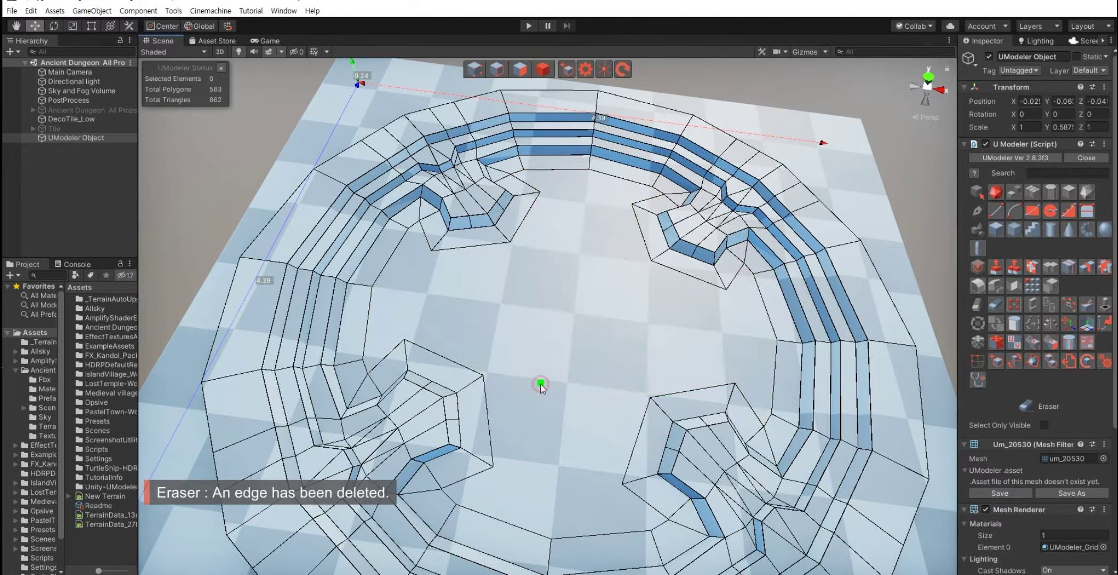
{"action": "left_click", "coordinate": [541, 384]}
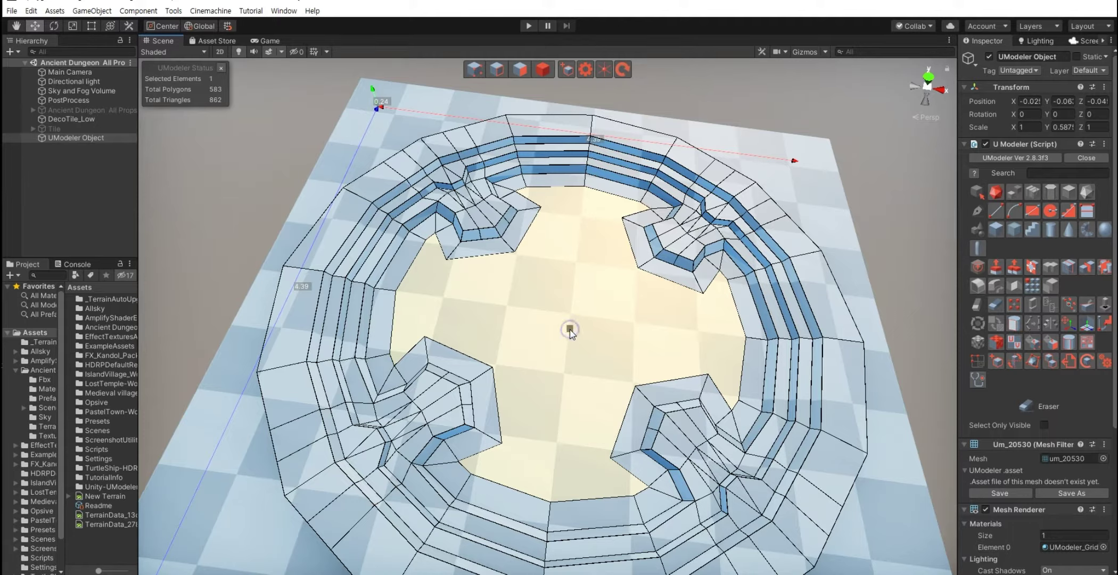
{"action": "left_click", "coordinate": [570, 333]}
{"action": "key", "text": "shift+p"}
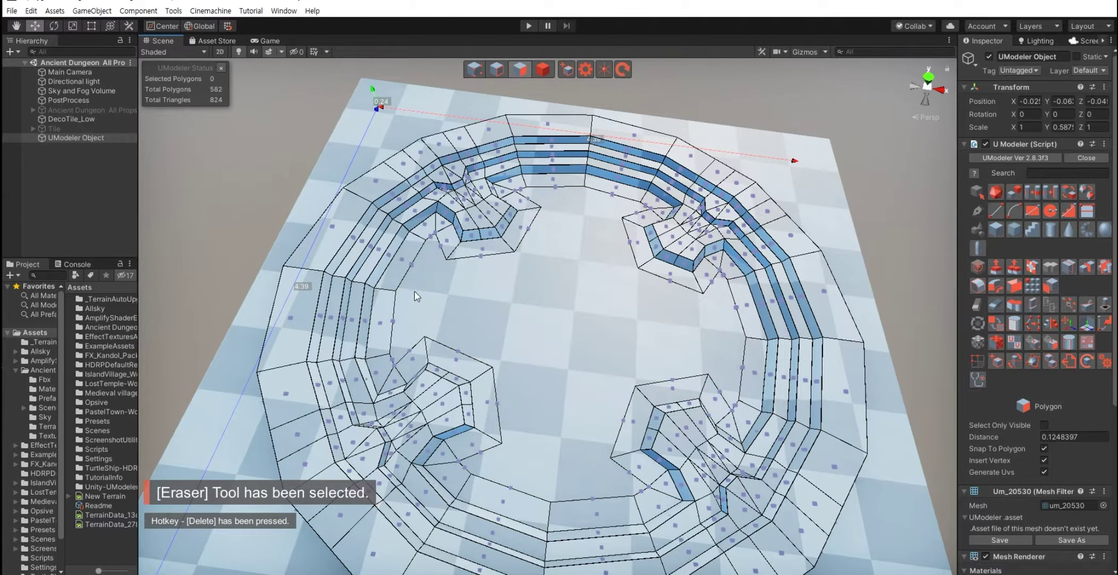
Step: Loop-select the inner ring of polygons and delete it
{"action": "left_click", "coordinate": [402, 260]}
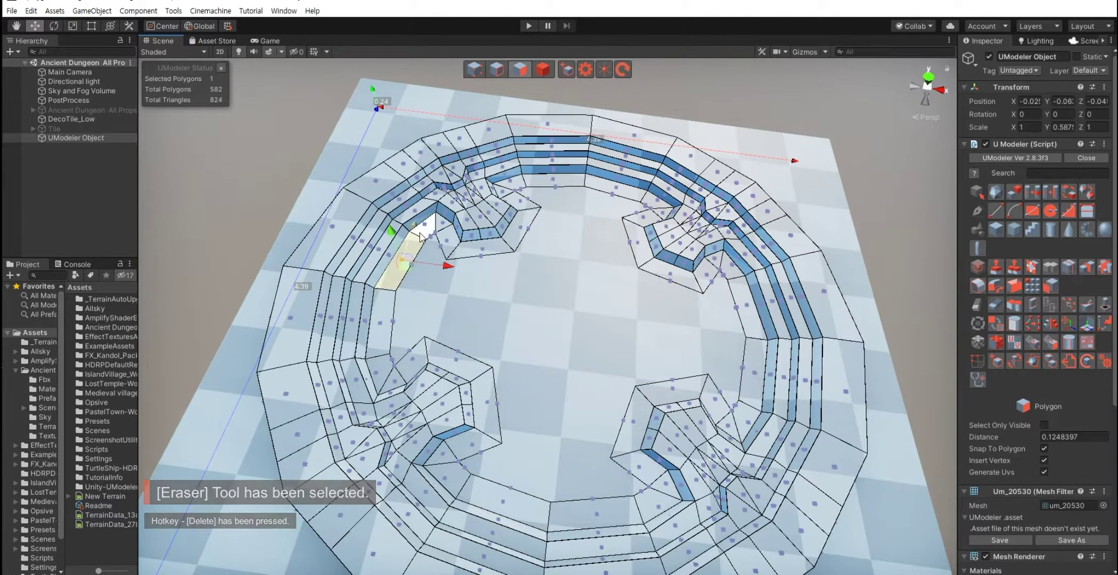
{"action": "left_click", "coordinate": [425, 226], "text": "ctrl"}
{"action": "left_click", "coordinate": [1033, 191]}
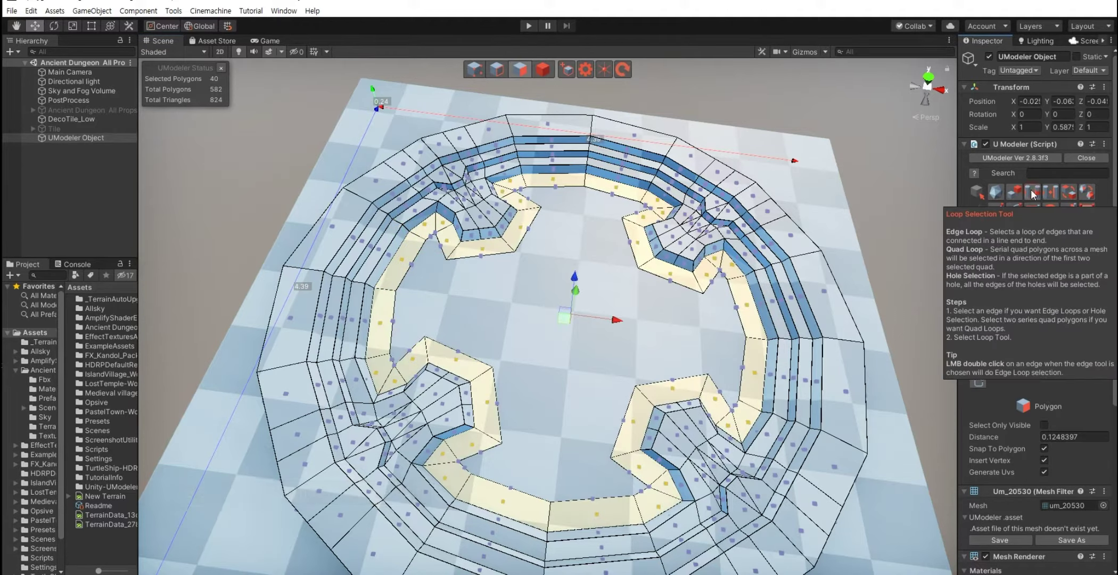
{"action": "key", "text": "Delete"}
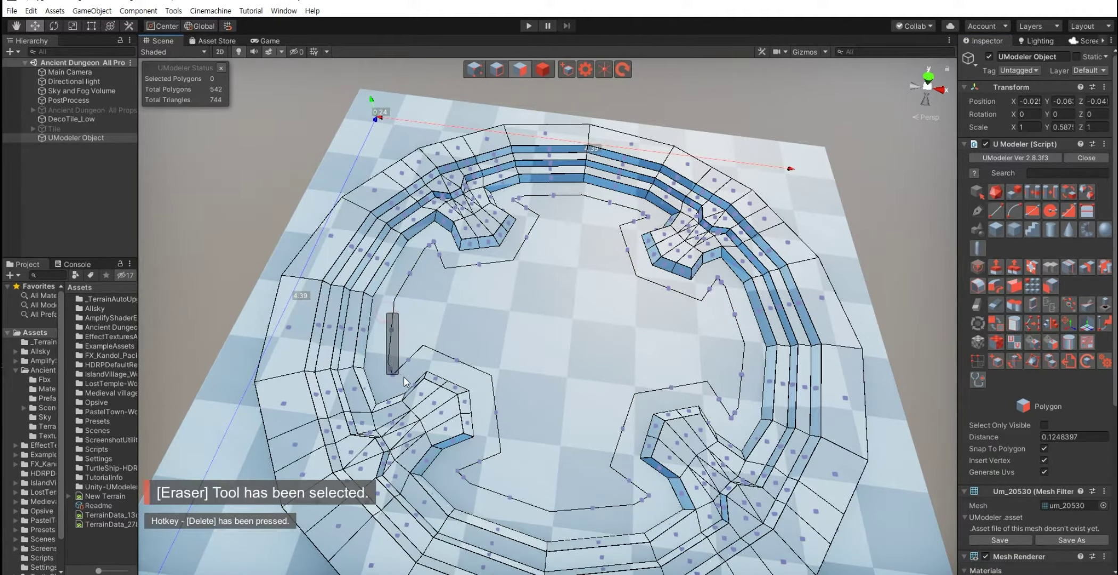
Step: Loop-select the ring's 32-polygon outer rim and duplicate it
{"action": "left_click_drag", "start_coordinate": [388, 316], "coordinate": [410, 376]}
{"action": "left_click", "coordinate": [424, 290], "text": "shift"}
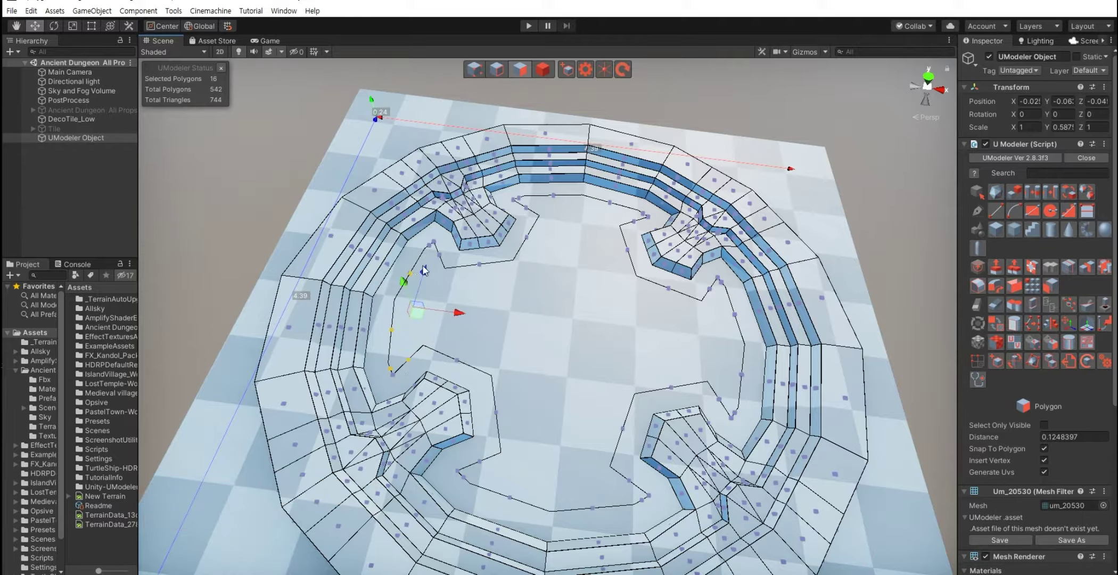
{"action": "left_click", "coordinate": [1035, 198]}
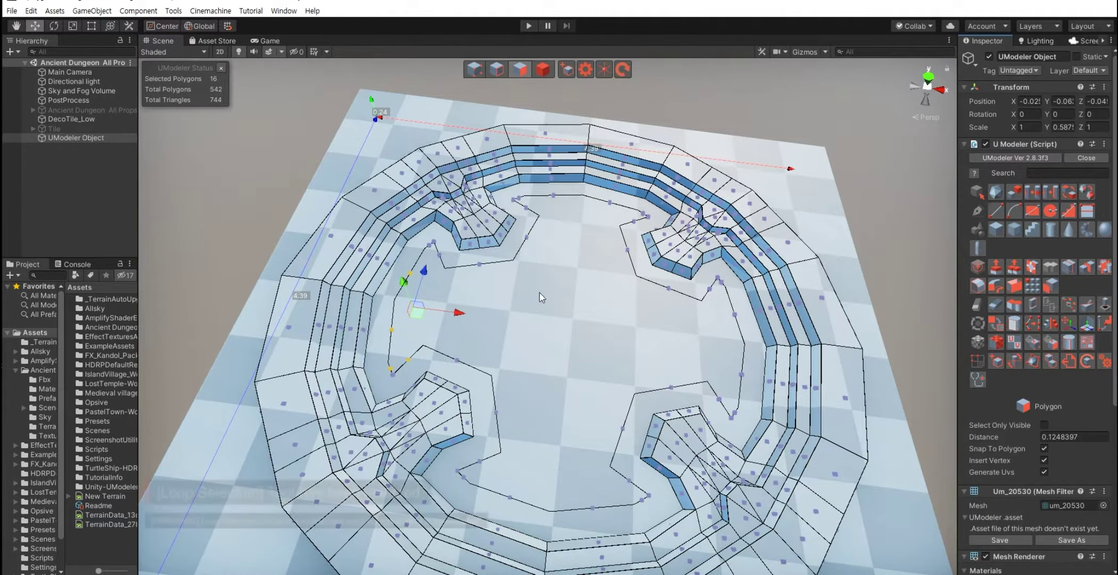
{"action": "left_click", "coordinate": [413, 257], "text": "shift"}
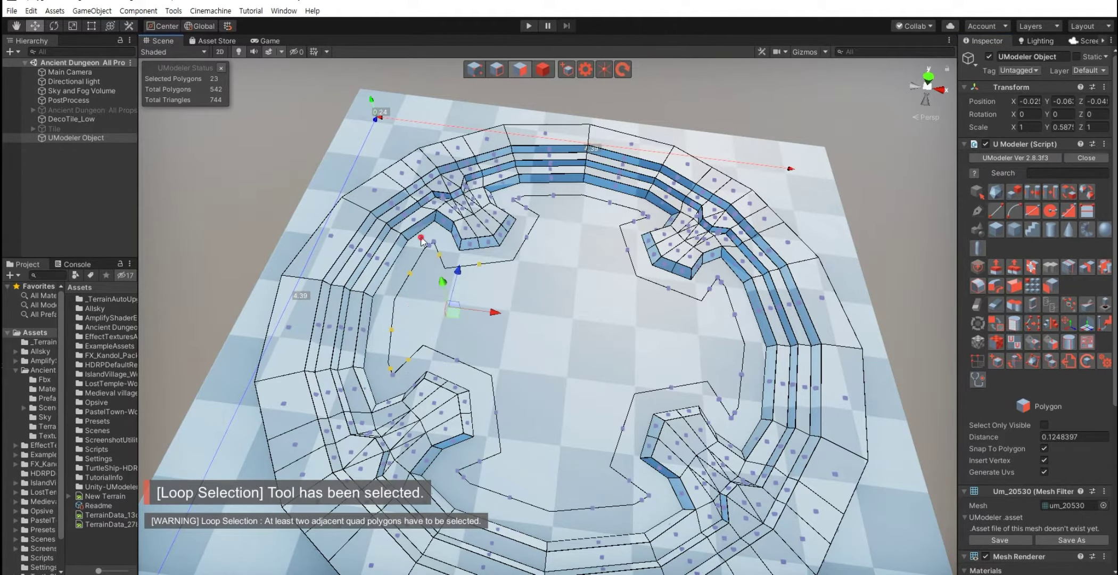
{"action": "left_click_drag", "start_coordinate": [440, 265], "coordinate": [439, 345], "text": "alt"}
{"action": "left_click", "coordinate": [591, 464], "text": "ctrl"}
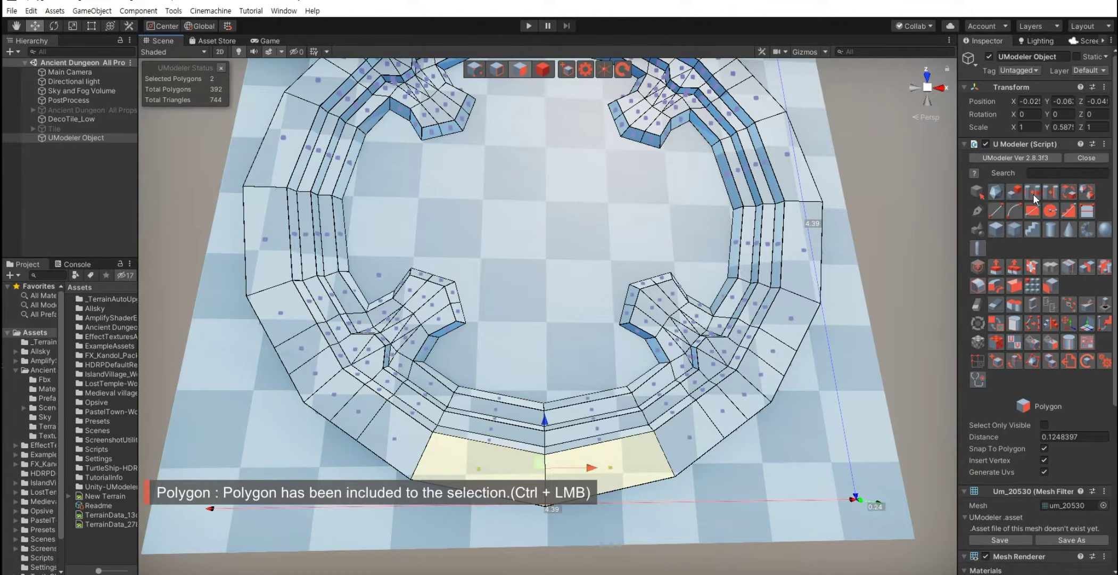
{"action": "left_click", "coordinate": [1033, 193]}
{"action": "left_click", "coordinate": [1050, 287]}
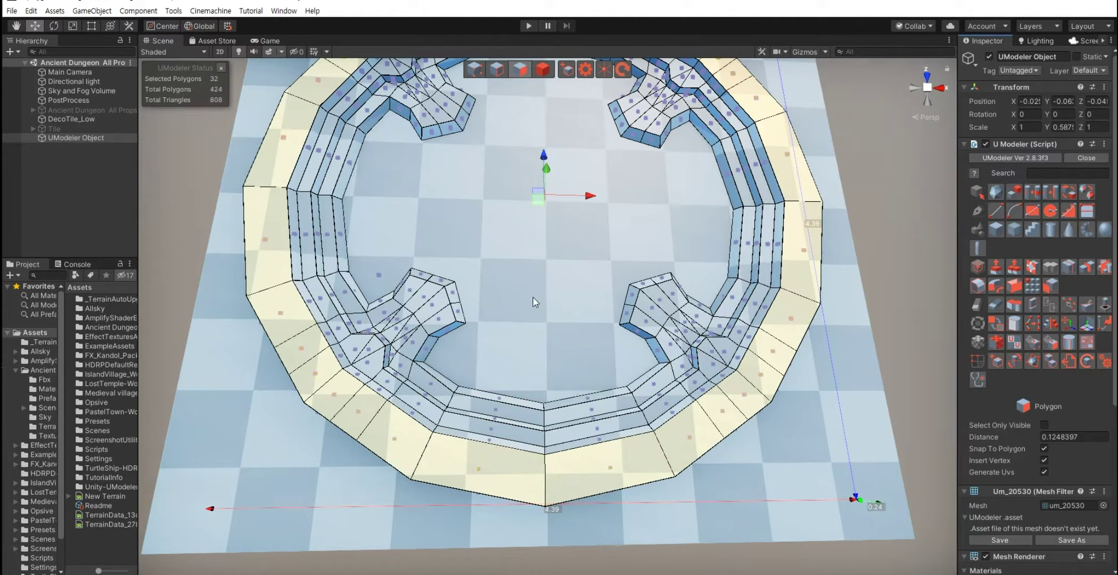
Step: Scale the duplicated rim into a small central ring and detach it as a new object
{"action": "key", "text": "r"}
{"action": "left_click_drag", "start_coordinate": [541, 284], "coordinate": [553, 318]}
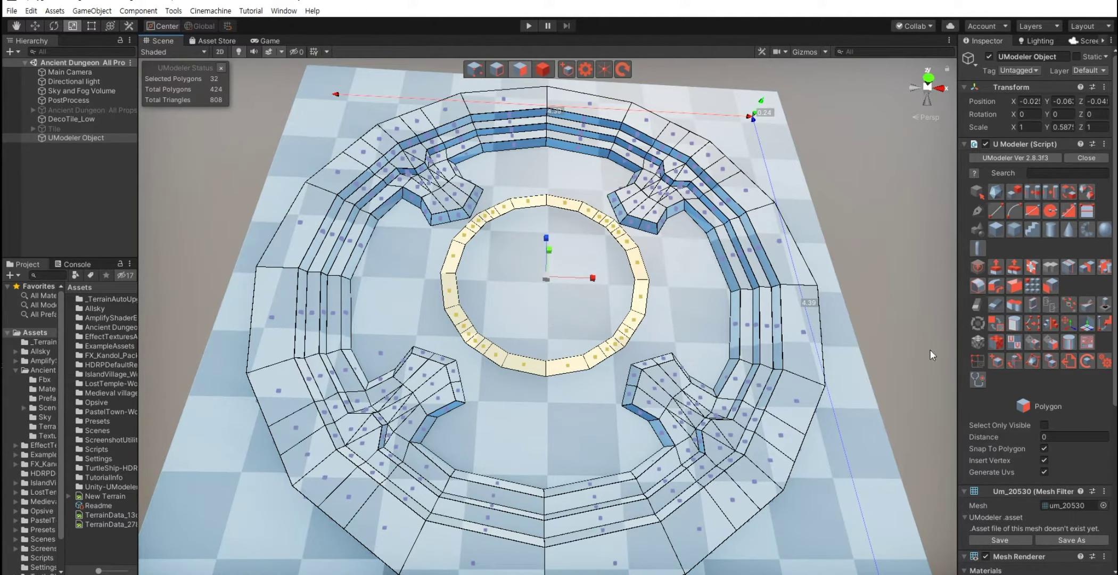
{"action": "left_click", "coordinate": [1034, 303]}
Step: Lower the detached ring object slightly along Y in Object mode
{"action": "mouse_move", "coordinate": [643, 370]}
{"action": "left_mouse_down", "text": "alt"}
{"action": "mouse_move", "coordinate": [642, 339]}
{"action": "mouse_move", "coordinate": [633, 358]}
{"action": "mouse_move", "coordinate": [585, 347]}
{"action": "left_mouse_up", "text": "alt"}
{"action": "key", "text": "w"}
{"action": "key", "text": "shift+2"}
{"action": "key", "text": "Escape"}
{"action": "left_click_drag", "start_coordinate": [575, 300], "coordinate": [436, 319], "text": "alt"}
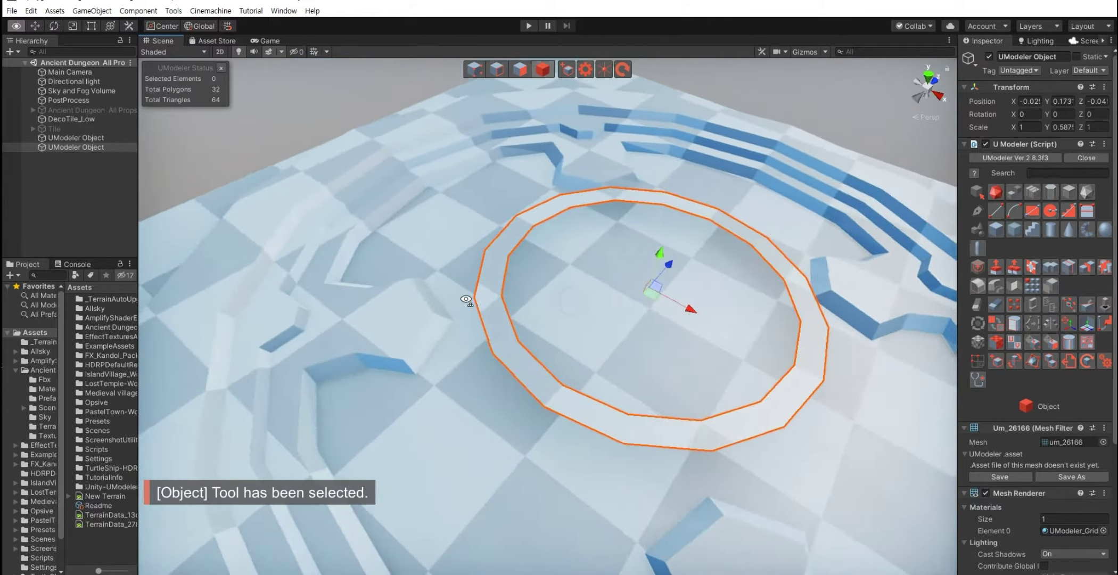
{"action": "left_click_drag", "start_coordinate": [472, 260], "coordinate": [479, 274]}
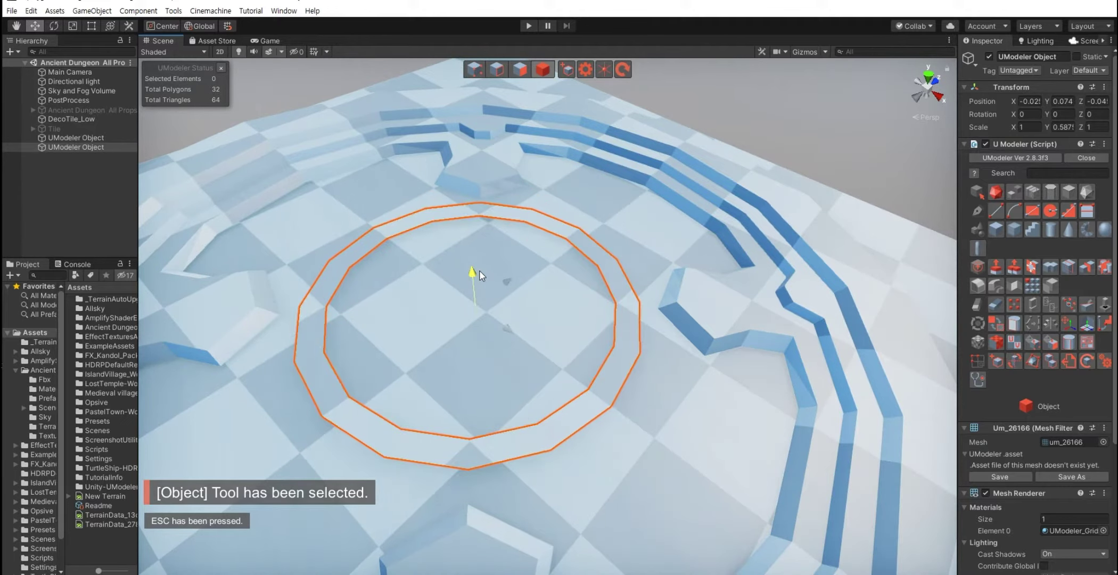
Step: Select the small ring object, frame it with F, and enter Edge mode
{"action": "left_click_drag", "start_coordinate": [334, 335], "coordinate": [327, 287], "text": "alt"}
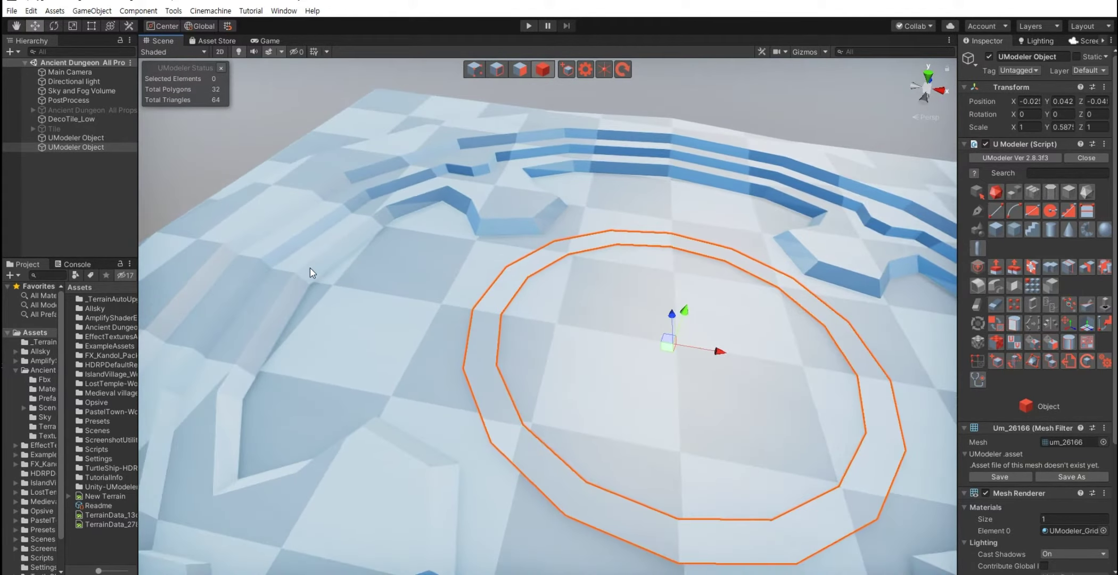
{"action": "left_click", "coordinate": [312, 270]}
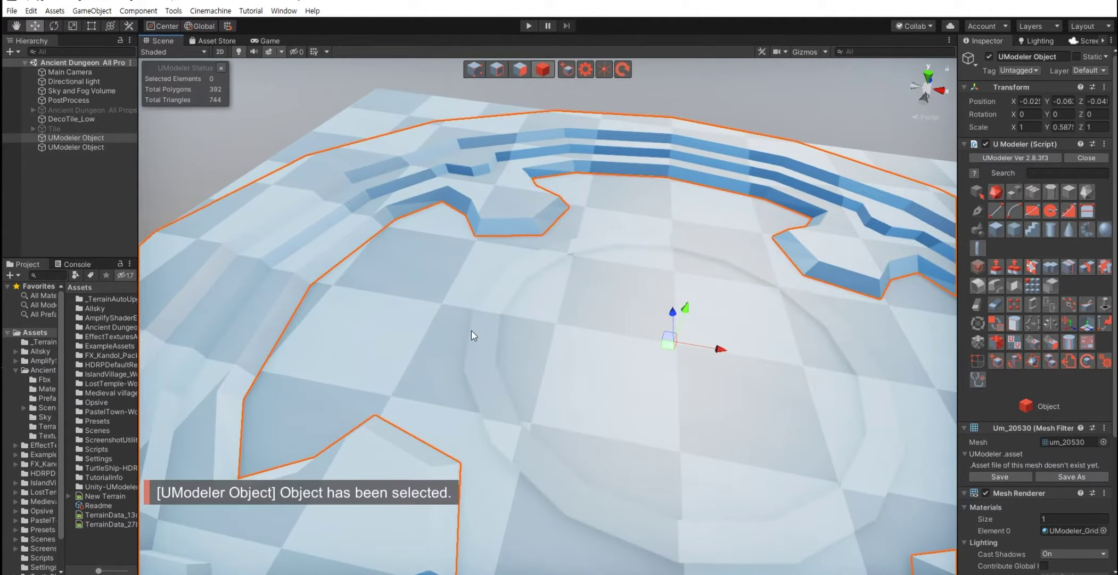
{"action": "left_click", "coordinate": [484, 333]}
{"action": "key", "text": "f"}
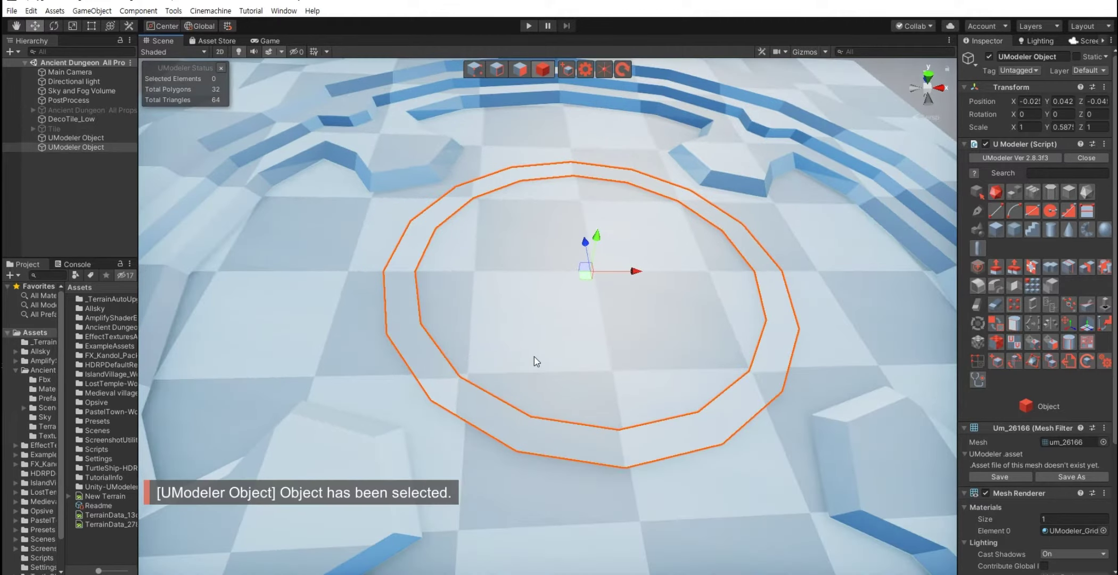
{"action": "key", "text": "shift+3"}
{"action": "mouse_move", "coordinate": [522, 369]}
{"action": "left_mouse_down", "text": "alt"}
{"action": "mouse_move", "coordinate": [556, 399]}
{"action": "mouse_move", "coordinate": [414, 385]}
{"action": "left_mouse_up", "text": "alt"}
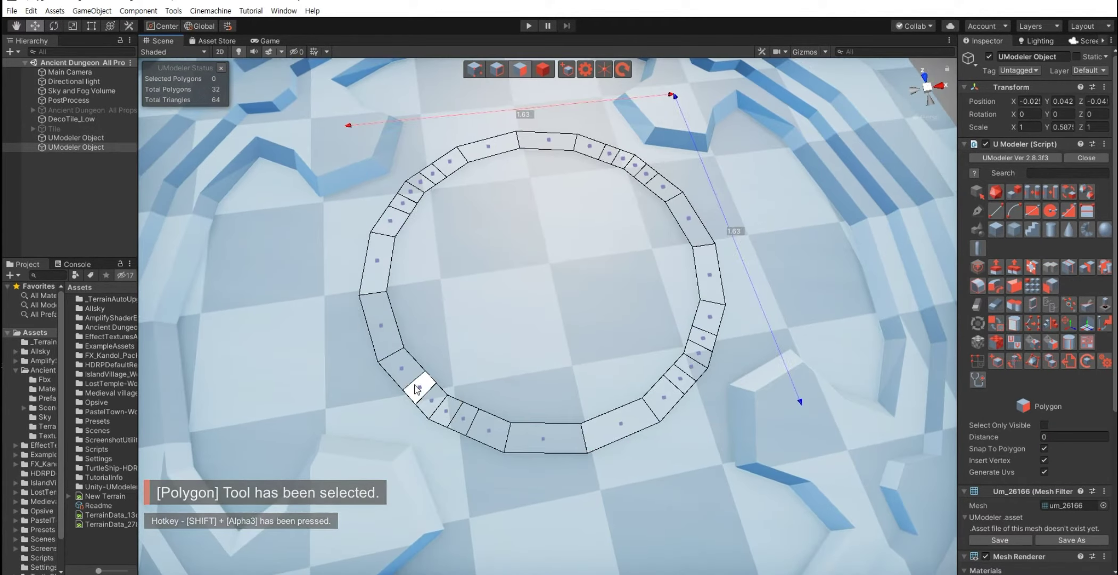
{"action": "key", "text": "shift+2"}
Step: Erase a first batch of three segment edges on the ring
{"action": "left_click", "coordinate": [679, 381]}
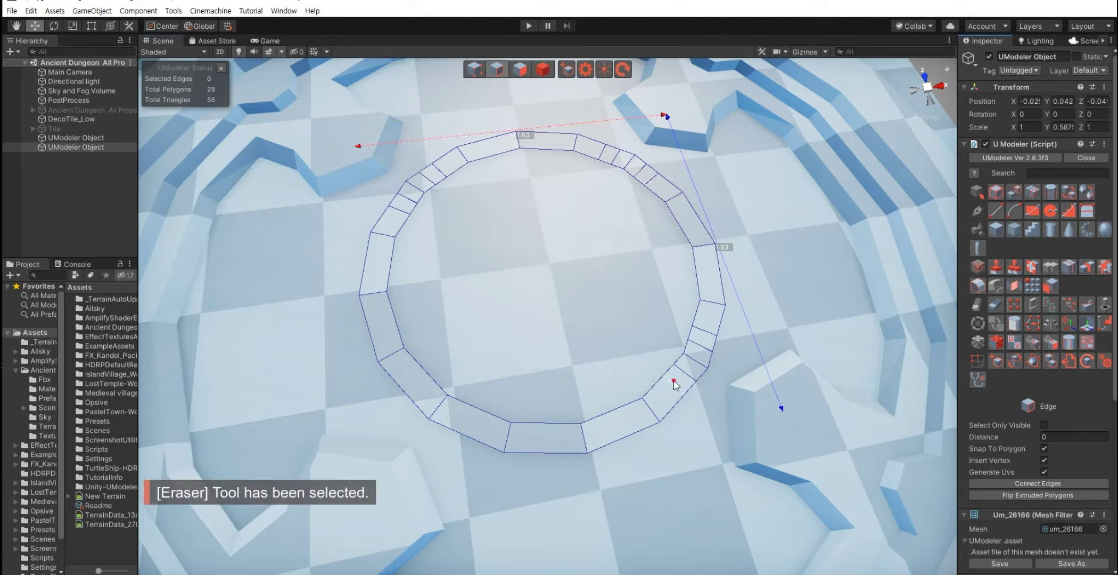
{"action": "key", "text": "e"}
{"action": "left_click", "coordinate": [702, 330], "text": "shift"}
{"action": "left_click", "coordinate": [698, 344], "text": "shift"}
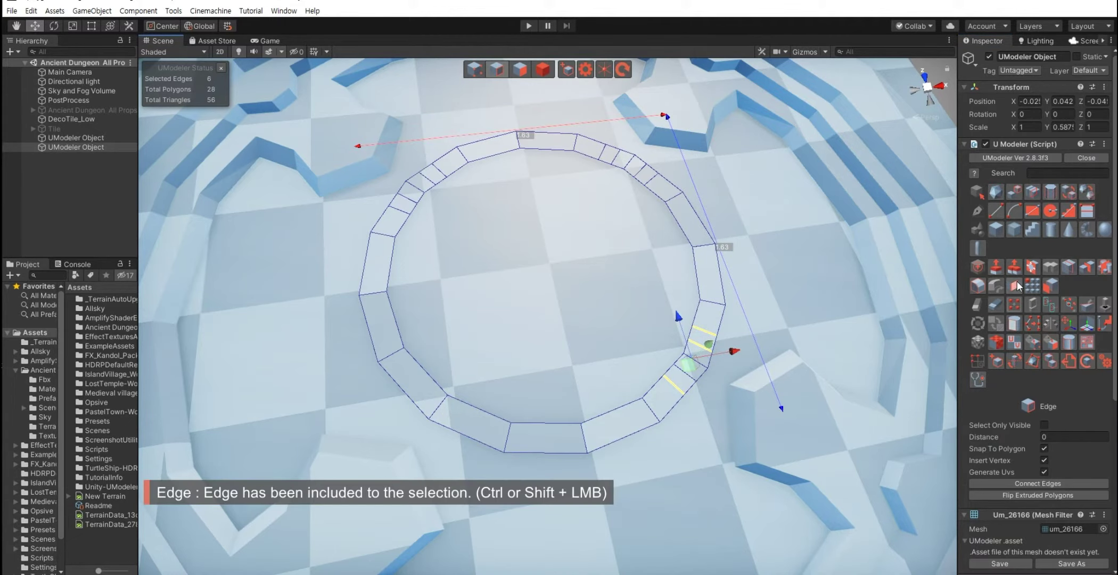
{"action": "left_click", "coordinate": [995, 305]}
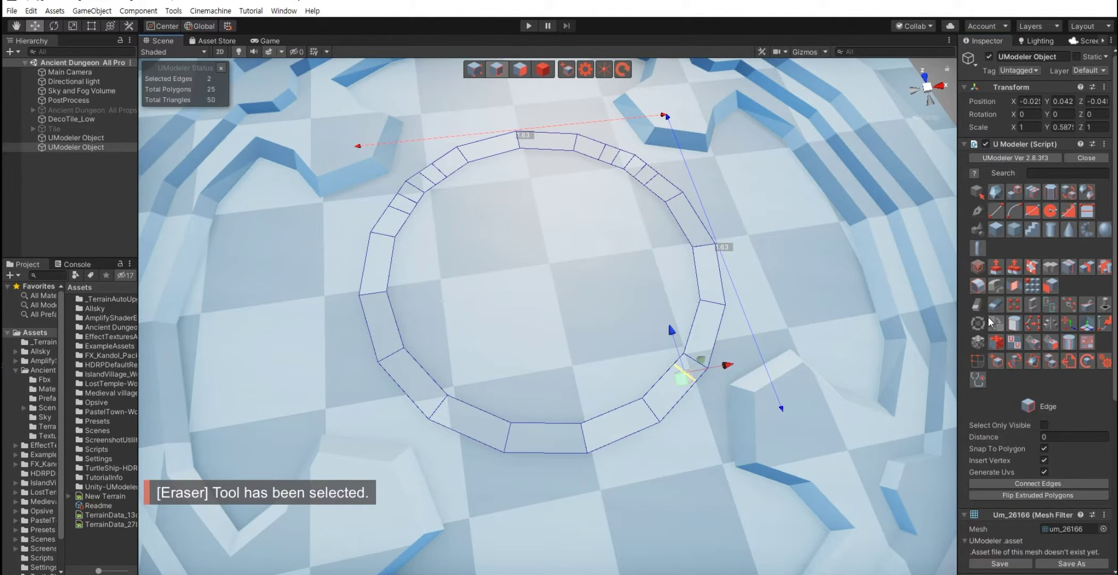
Step: Erase four more segment edges on the ring's upper right
{"action": "middle_click_drag", "start_coordinate": [663, 383], "coordinate": [664, 407]}
{"action": "scroll", "coordinate": [659, 388], "scroll_direction": "up", "scroll_amount": 3}
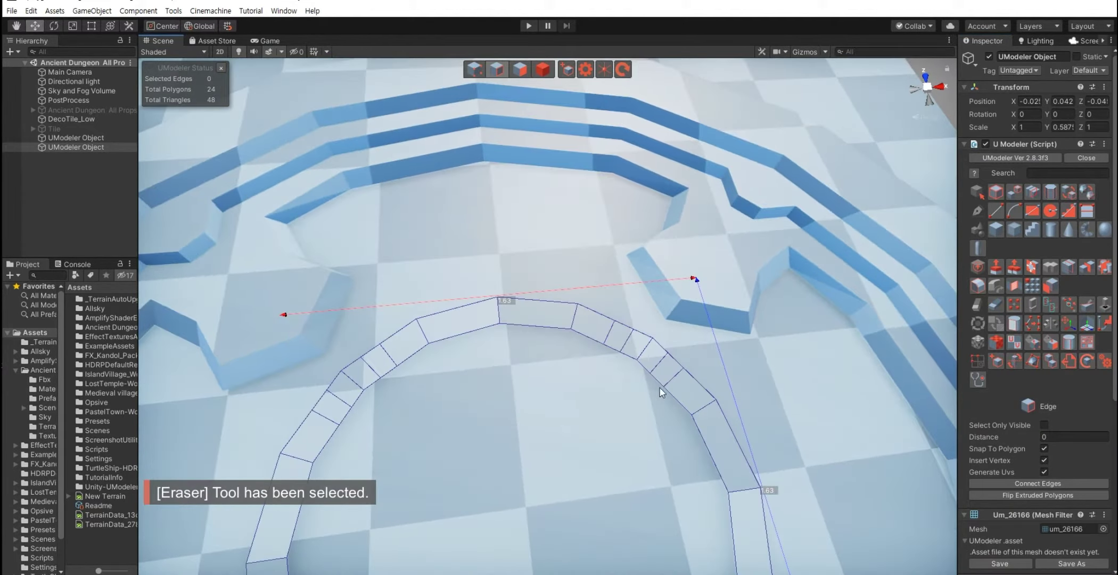
{"action": "left_click", "coordinate": [666, 380]}
{"action": "left_click", "coordinate": [607, 337], "text": "shift"}
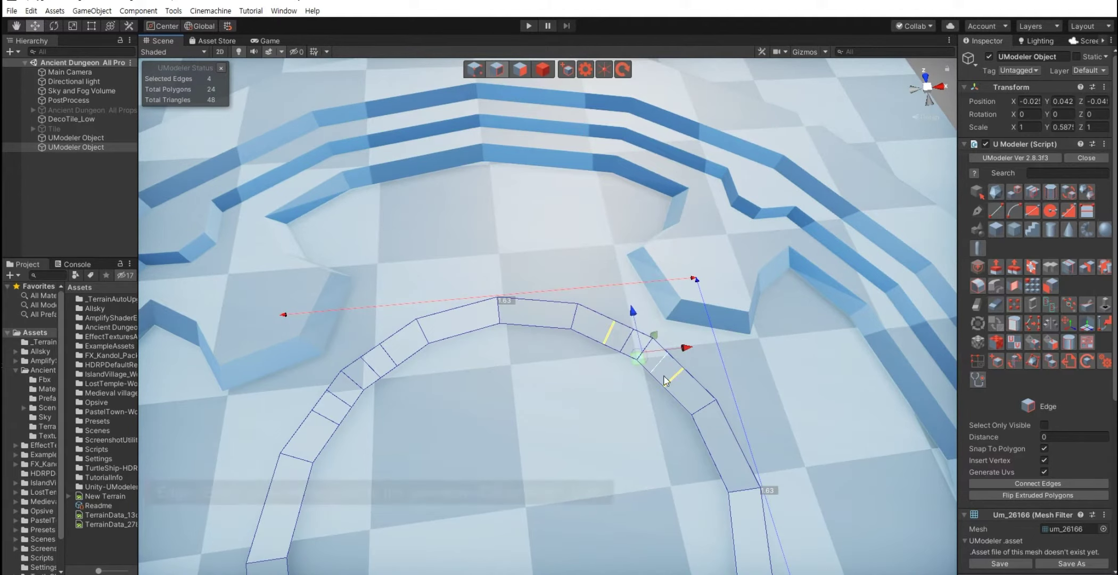
{"action": "left_click", "coordinate": [657, 364], "text": "shift"}
{"action": "left_click", "coordinate": [624, 346], "text": "shift"}
{"action": "left_click", "coordinate": [997, 303]}
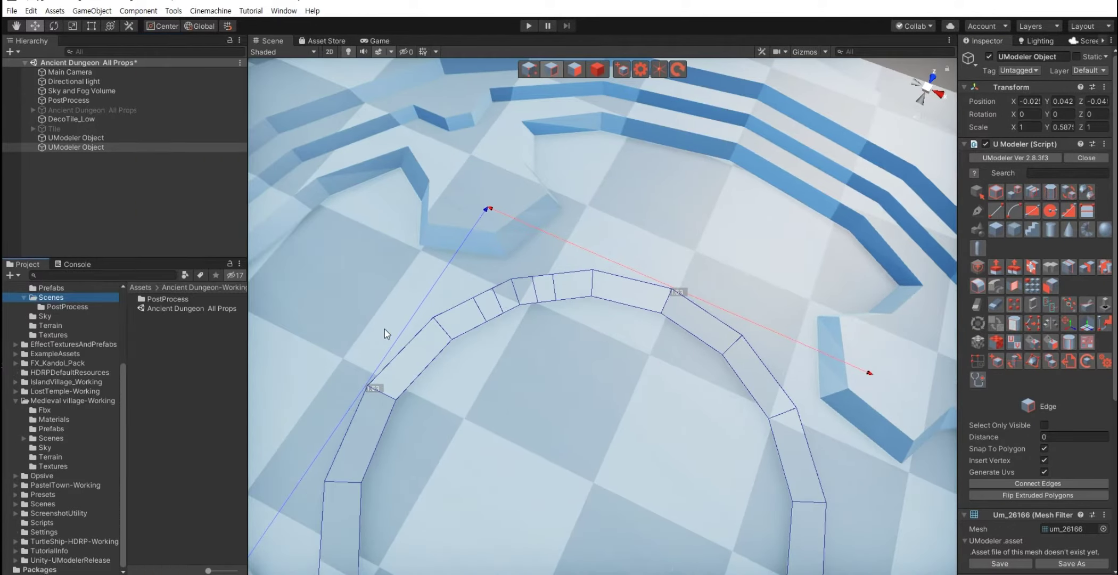
Step: Erase four segment edges on the ring's upper left, leaving 16 polygons
{"action": "left_click", "coordinate": [487, 316]}
{"action": "left_click", "coordinate": [498, 301], "text": "shift"}
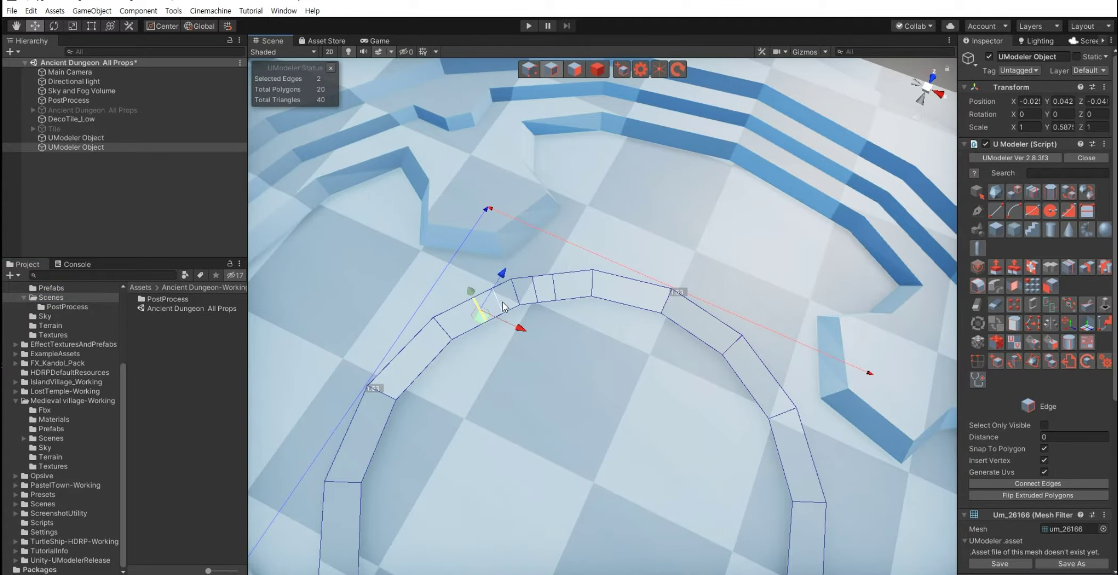
{"action": "left_click", "coordinate": [533, 292], "text": "shift"}
{"action": "left_click", "coordinate": [551, 288], "text": "shift"}
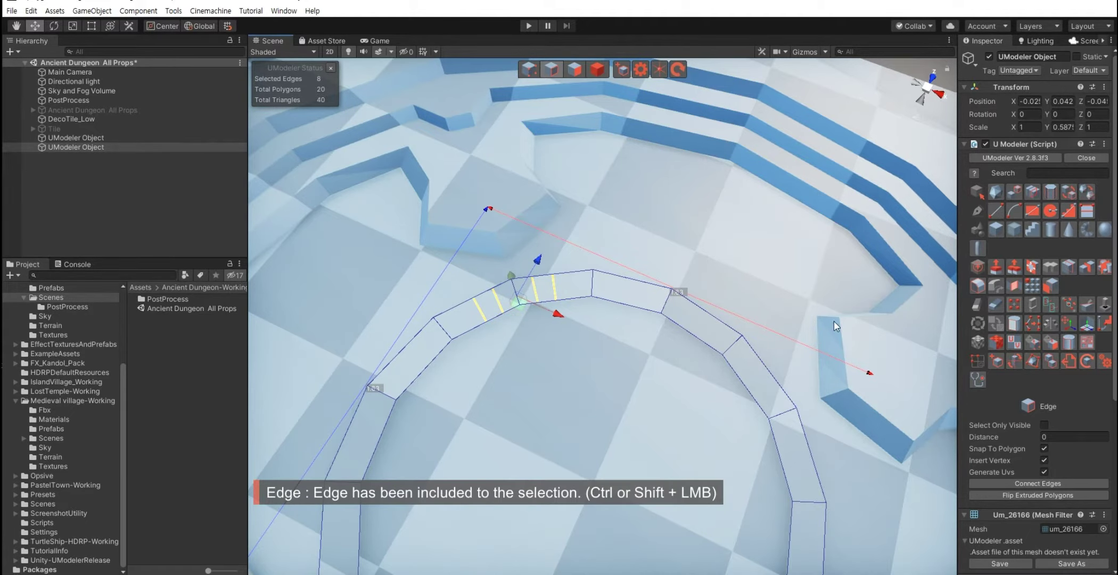
{"action": "left_click", "coordinate": [997, 305]}
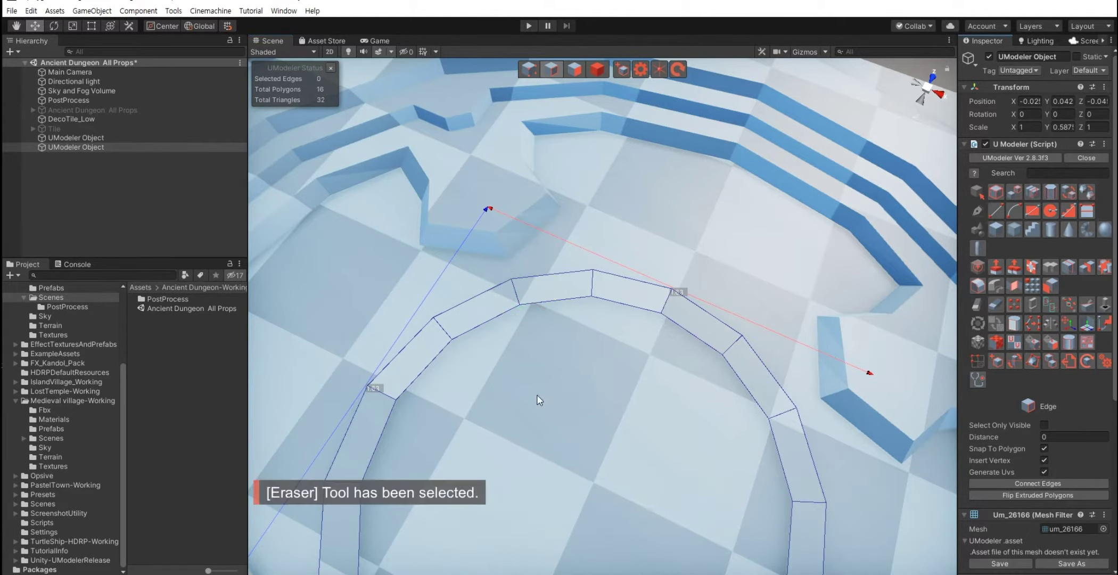
{"action": "mouse_move", "coordinate": [536, 395]}
{"action": "left_mouse_down", "text": "alt"}
{"action": "mouse_move", "coordinate": [657, 405]}
{"action": "mouse_move", "coordinate": [612, 372]}
{"action": "left_mouse_up", "text": "alt"}
{"action": "scroll", "coordinate": [657, 405], "scroll_direction": "down", "scroll_amount": 5}
{"action": "scroll", "coordinate": [602, 367], "scroll_direction": "up", "scroll_amount": 5}
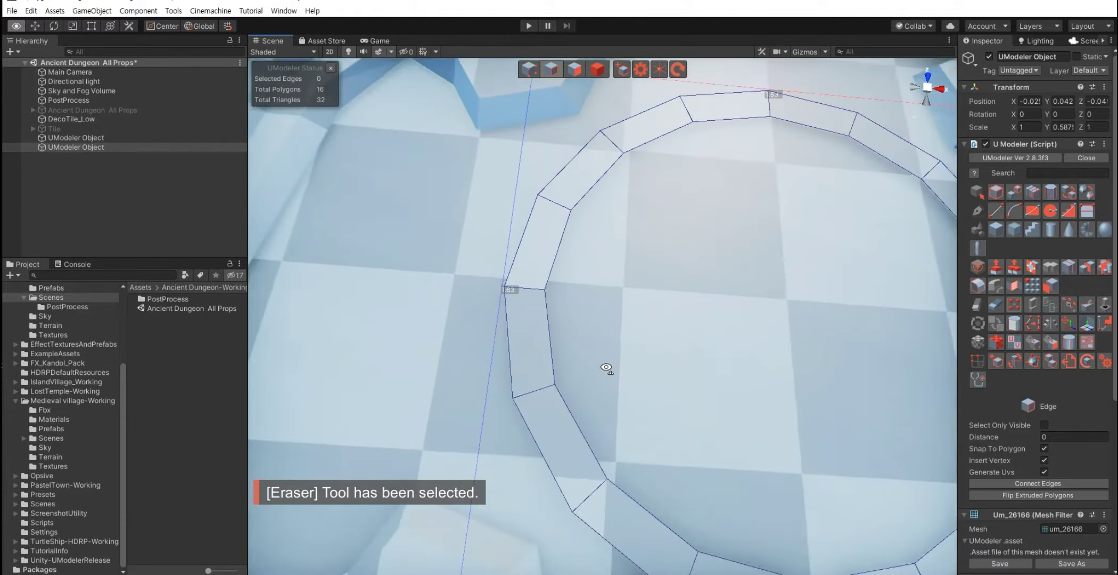
{"action": "scroll", "coordinate": [602, 367], "scroll_direction": "down", "scroll_amount": 2}
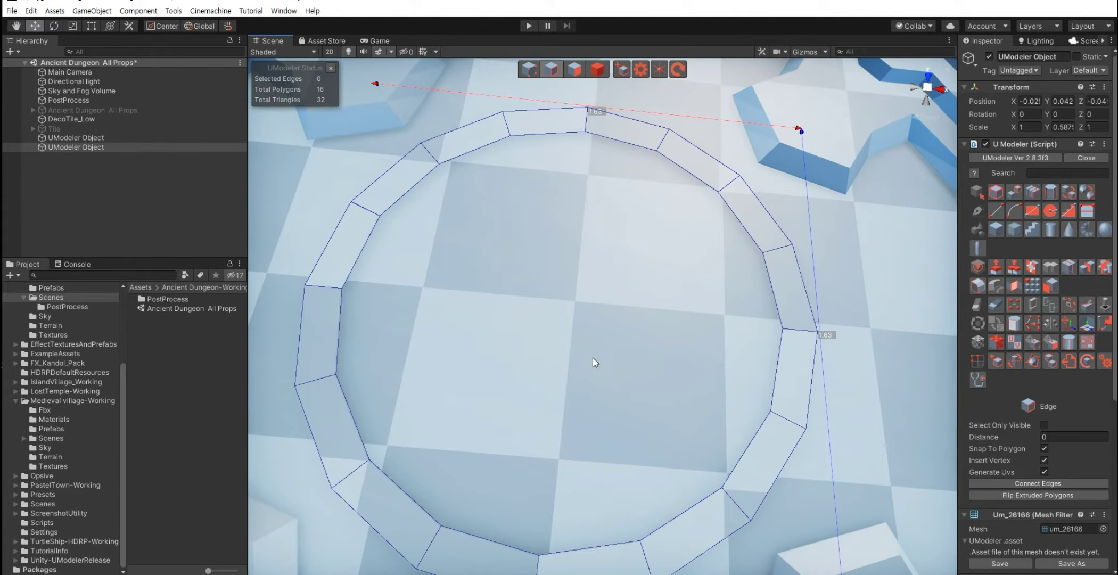
Step: Select the ring's inner edge loop and scale it down slightly
{"action": "double_click", "coordinate": [402, 197]}
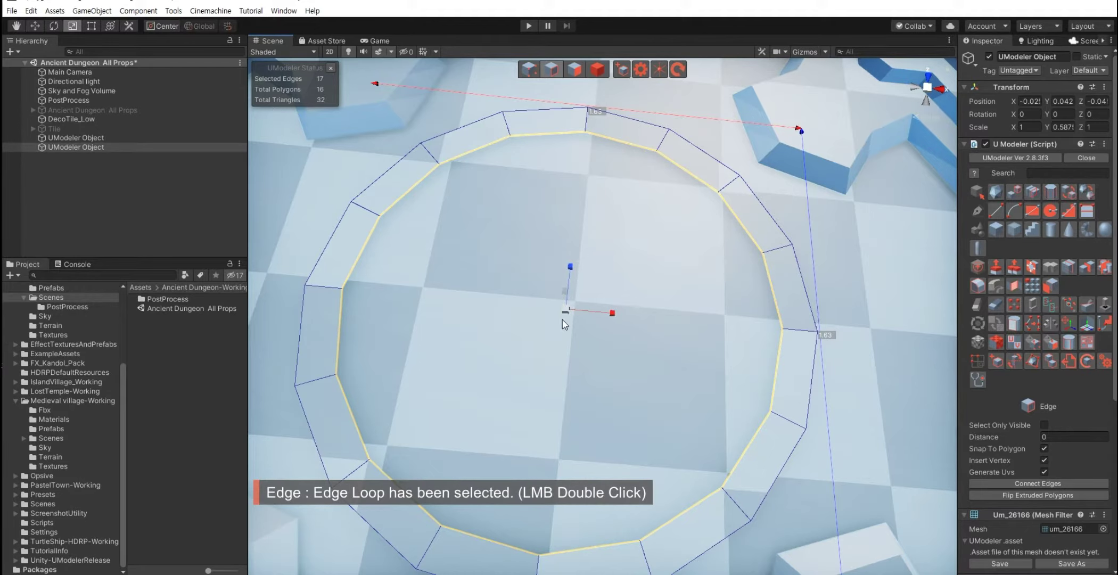
{"action": "key", "text": "r"}
{"action": "left_click_drag", "start_coordinate": [565, 309], "coordinate": [565, 317]}
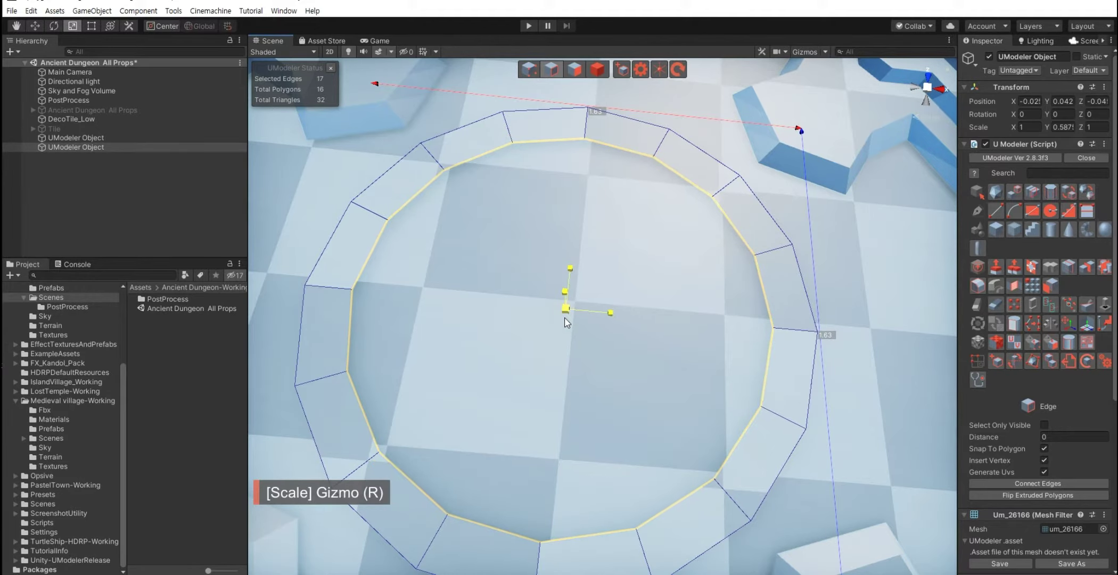
{"action": "key", "text": "w"}
{"action": "mouse_move", "coordinate": [527, 356]}
{"action": "left_mouse_down", "text": "alt"}
{"action": "mouse_move", "coordinate": [488, 333]}
{"action": "mouse_move", "coordinate": [468, 296]}
{"action": "left_mouse_up", "text": "alt"}
{"action": "mouse_move", "coordinate": [248, 387]}
{"action": "left_mouse_down"}
{"action": "mouse_move", "coordinate": [154, 387]}
{"action": "mouse_move", "coordinate": [453, 416]}
{"action": "left_mouse_up"}
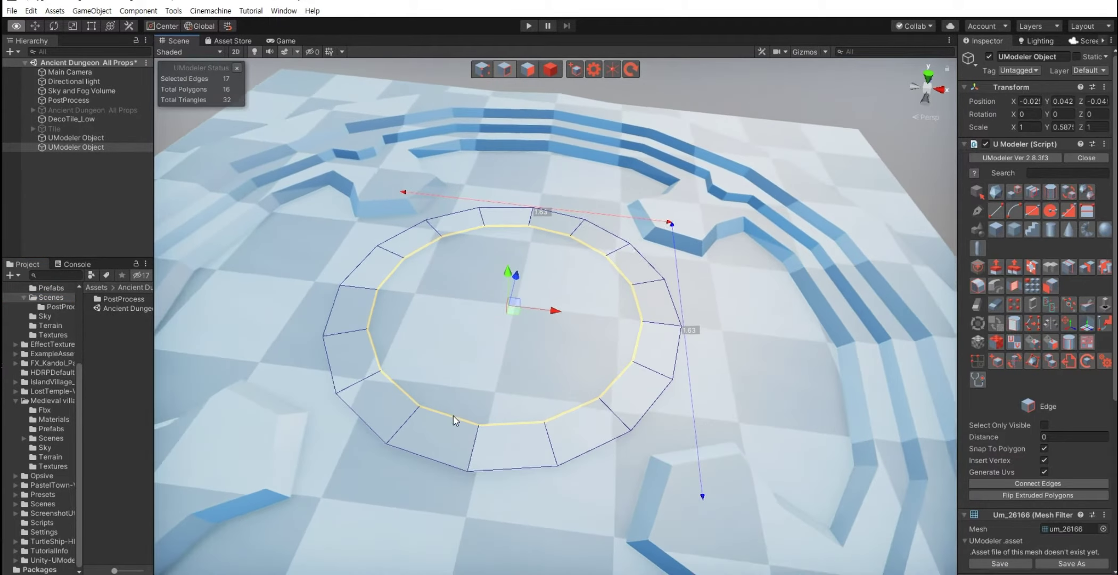
{"action": "mouse_move", "coordinate": [458, 408]}
{"action": "left_mouse_down", "text": "alt"}
{"action": "mouse_move", "coordinate": [423, 393]}
{"action": "mouse_move", "coordinate": [535, 365]}
{"action": "left_mouse_up", "text": "alt"}
{"action": "scroll", "coordinate": [423, 394], "scroll_direction": "up", "scroll_amount": 2}
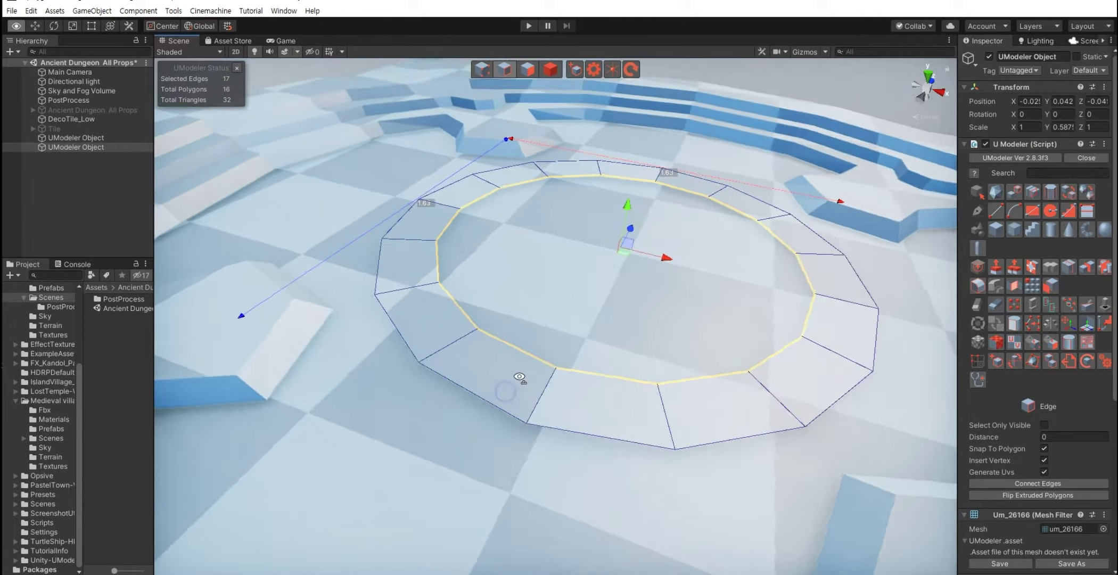
Step: Return to Object mode and lower the ring to about Y 0.002, flush with the floor
{"action": "left_click", "coordinate": [535, 365]}
{"action": "key", "text": "4"}
{"action": "key", "text": "Escape"}
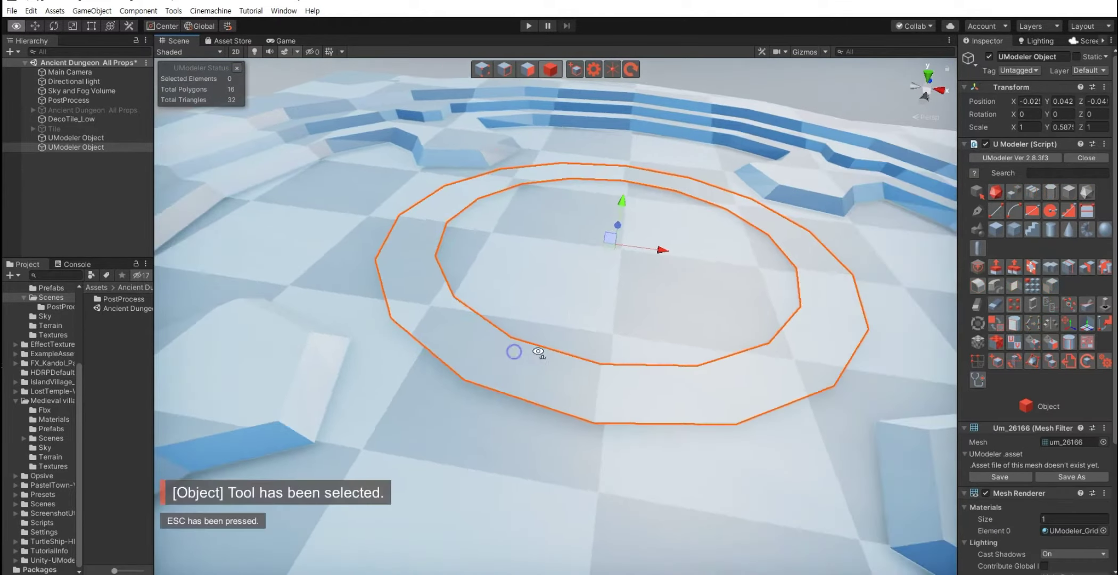
{"action": "left_click_drag", "start_coordinate": [511, 349], "coordinate": [522, 280], "text": "alt"}
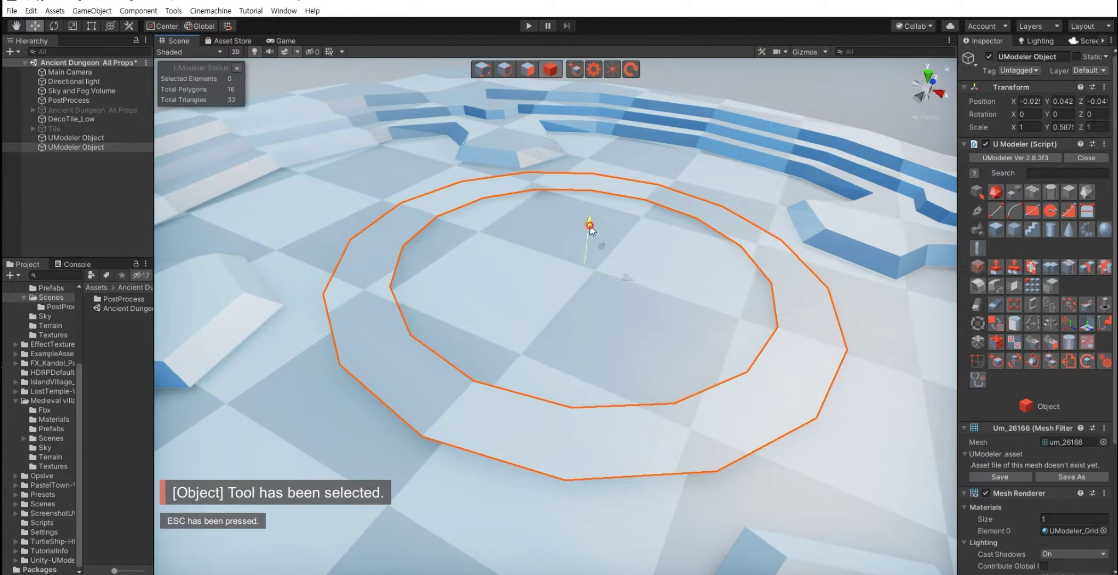
{"action": "left_click_drag", "start_coordinate": [590, 222], "coordinate": [590, 237]}
{"action": "mouse_move", "coordinate": [489, 263]}
{"action": "left_mouse_down", "text": "alt"}
{"action": "mouse_move", "coordinate": [572, 368]}
{"action": "mouse_move", "coordinate": [505, 334]}
{"action": "mouse_move", "coordinate": [525, 299]}
{"action": "mouse_move", "coordinate": [475, 337]}
{"action": "left_mouse_up", "text": "alt"}
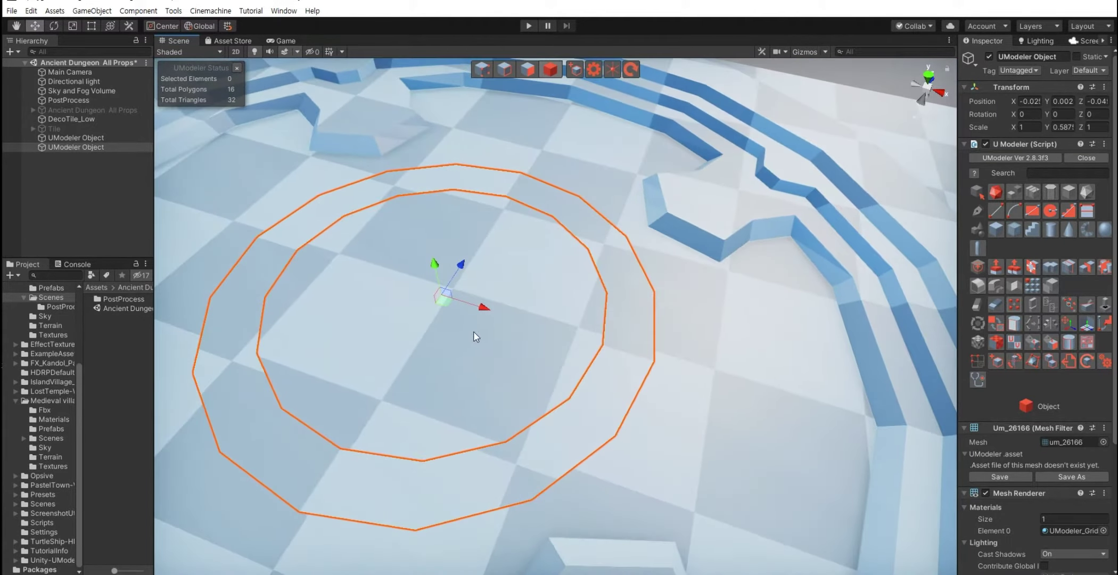
Step: Cut two loop slices around the ring with Split Number 2 and Pinch 0.23
{"action": "key", "text": "shift+3"}
{"action": "left_click_drag", "start_coordinate": [386, 378], "coordinate": [391, 370], "text": "alt"}
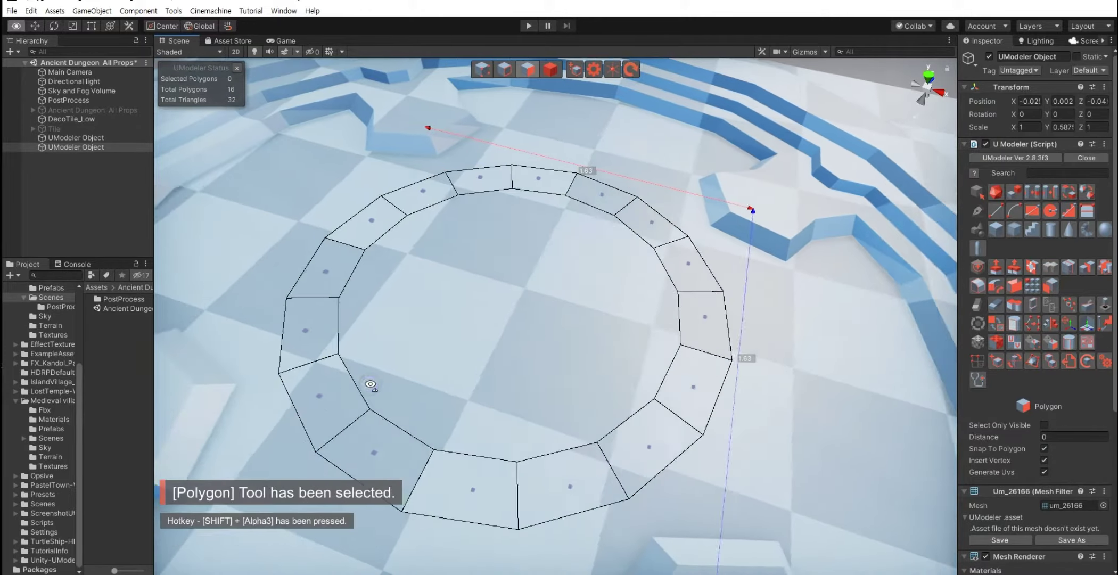
{"action": "left_click", "coordinate": [1066, 266]}
{"action": "scroll", "coordinate": [356, 291], "scroll_direction": "up", "scroll_amount": 1}
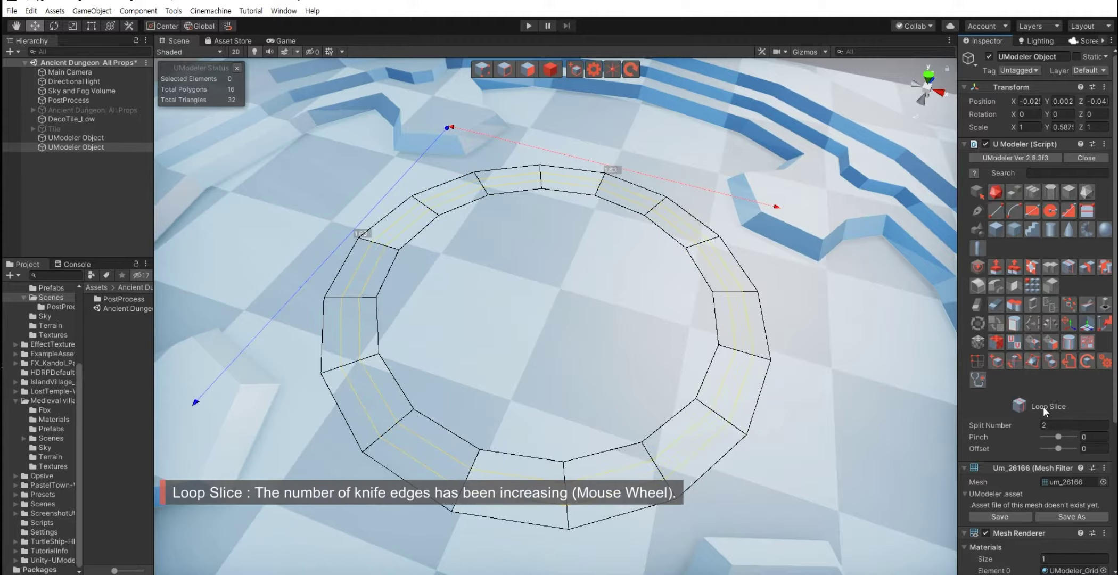
{"action": "left_click_drag", "start_coordinate": [1057, 438], "coordinate": [1060, 437]}
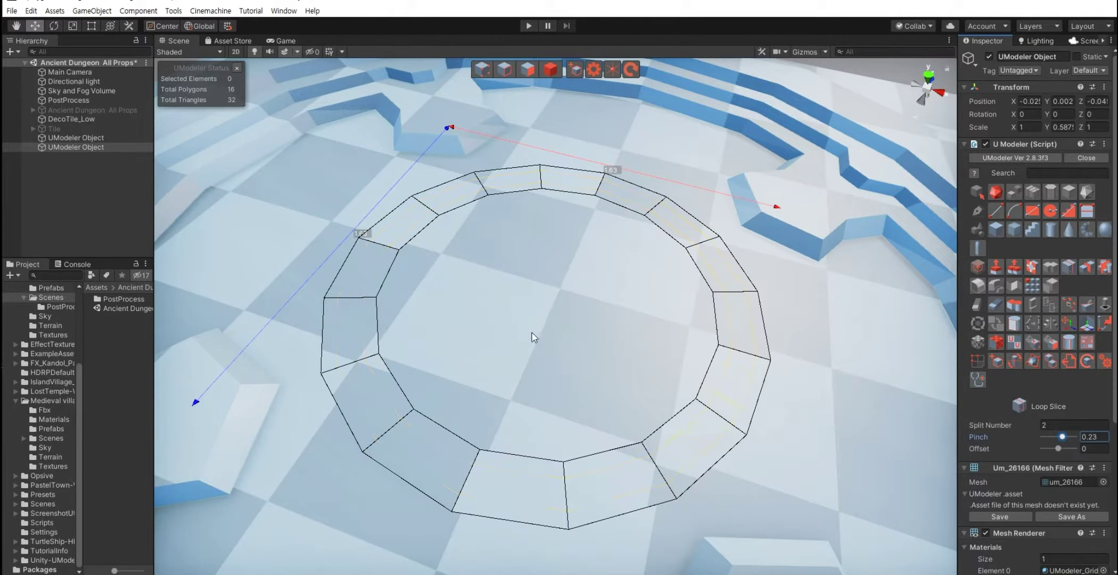
{"action": "scroll", "coordinate": [479, 324], "scroll_direction": "up", "scroll_amount": 5}
{"action": "left_click", "coordinate": [471, 272]}
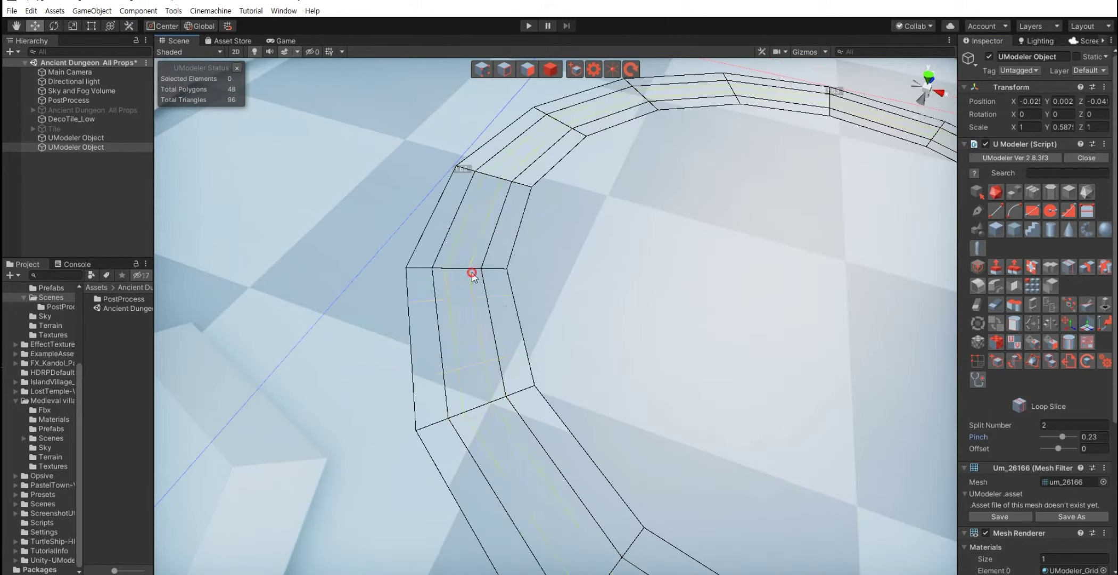
Step: Select the ring's middle band faces and Shift-drag them upward into a ridge
{"action": "key", "text": "shift+3"}
{"action": "left_click", "coordinate": [468, 314]}
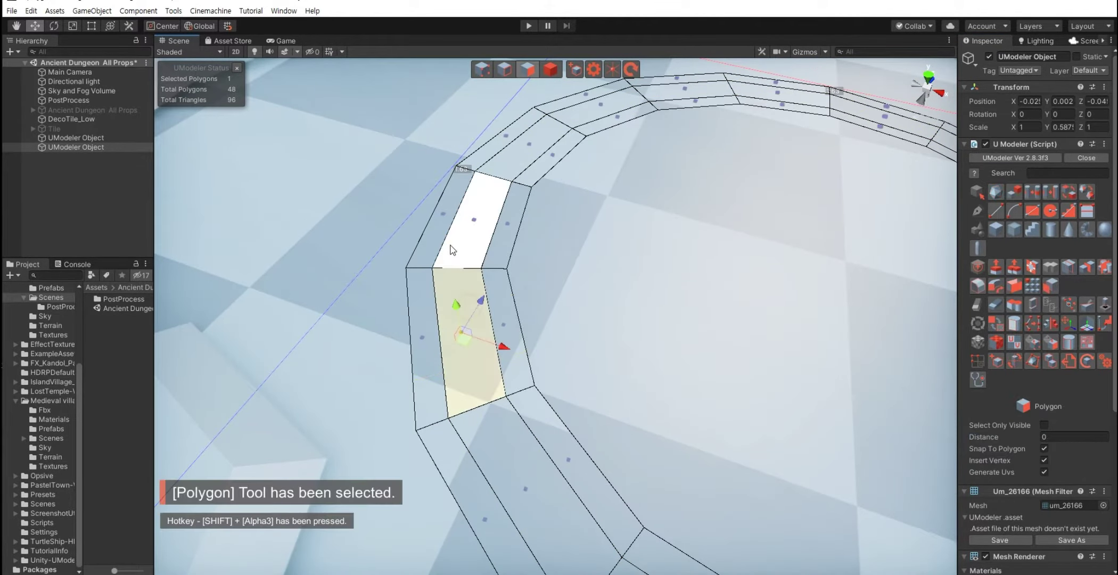
{"action": "left_click", "coordinate": [452, 250], "text": "ctrl"}
{"action": "left_click_drag", "start_coordinate": [452, 250], "coordinate": [718, 250], "text": "alt"}
{"action": "scroll", "coordinate": [602, 251], "scroll_direction": "down", "scroll_amount": 5}
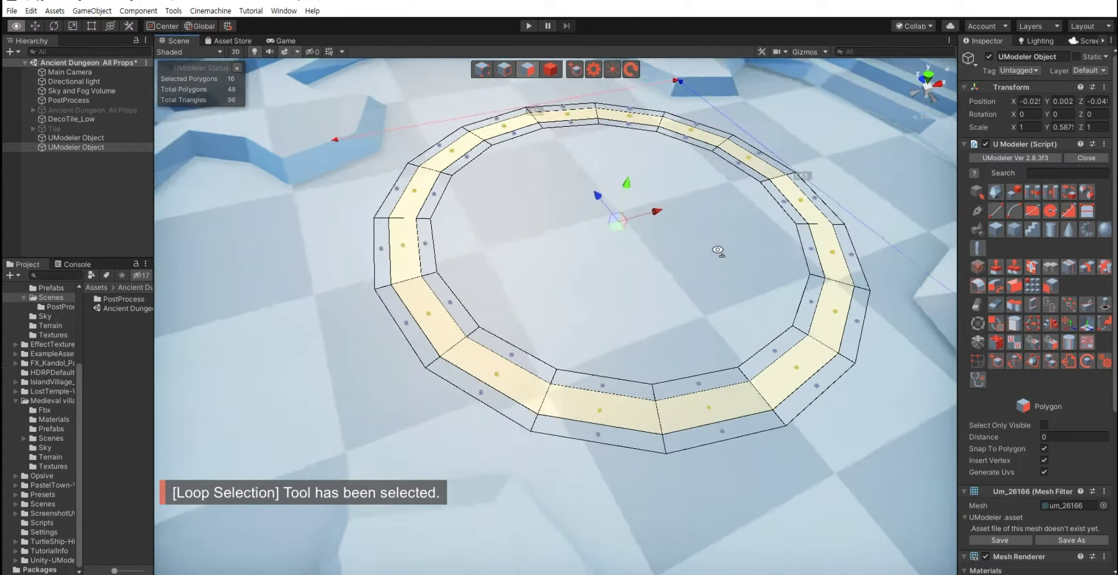
{"action": "scroll", "coordinate": [717, 250], "scroll_direction": "up", "scroll_amount": 5}
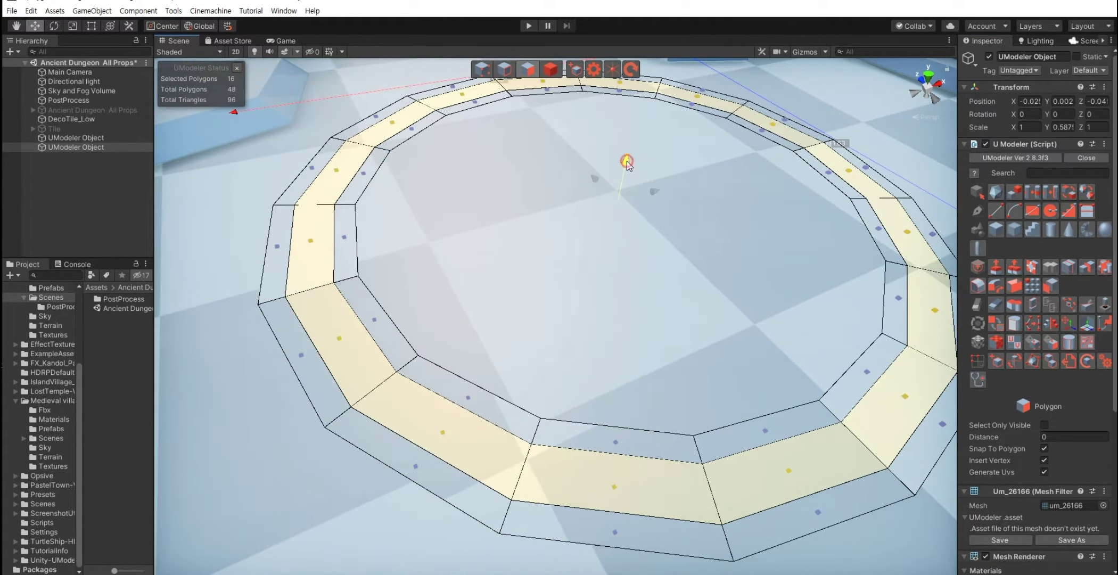
{"action": "left_click_drag", "start_coordinate": [626, 162], "coordinate": [638, 160]}
Step: Return to object mode and orbit out to review the raised ring
{"action": "key", "text": "Escape"}
{"action": "scroll", "coordinate": [524, 342], "scroll_direction": "down", "scroll_amount": 10}
{"action": "mouse_move", "coordinate": [524, 342]}
{"action": "left_mouse_down", "text": "alt"}
{"action": "mouse_move", "coordinate": [511, 366]}
{"action": "mouse_move", "coordinate": [541, 411]}
{"action": "left_mouse_up", "text": "alt"}
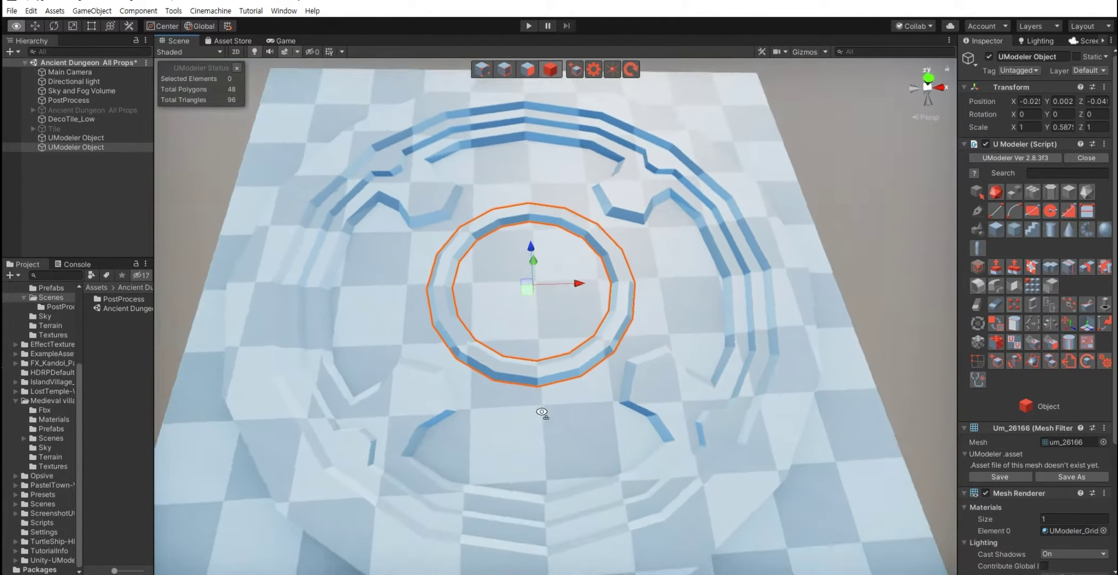
{"action": "scroll", "coordinate": [541, 410], "scroll_direction": "up", "scroll_amount": 3}
{"action": "scroll", "coordinate": [542, 406], "scroll_direction": "up", "scroll_amount": 2}
{"action": "key", "text": "3"}
{"action": "scroll", "coordinate": [535, 405], "scroll_direction": "up", "scroll_amount": 5}
Step: Extrude two front faces of the ring upward into a block
{"action": "left_click", "coordinate": [495, 322]}
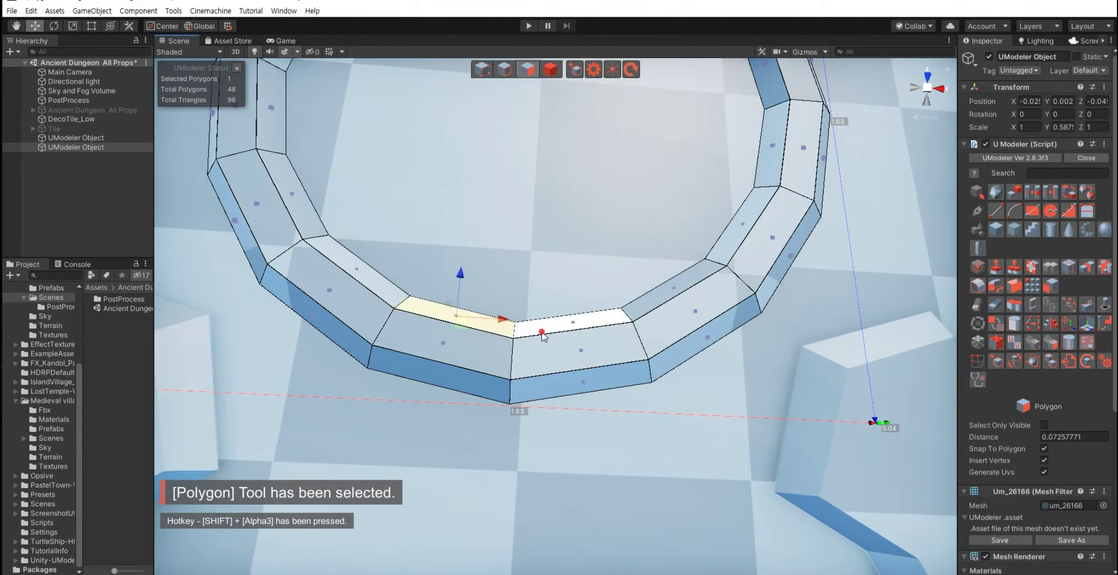
{"action": "left_click", "coordinate": [519, 319], "text": "ctrl"}
{"action": "left_click_drag", "start_coordinate": [512, 311], "coordinate": [514, 274], "text": "shift"}
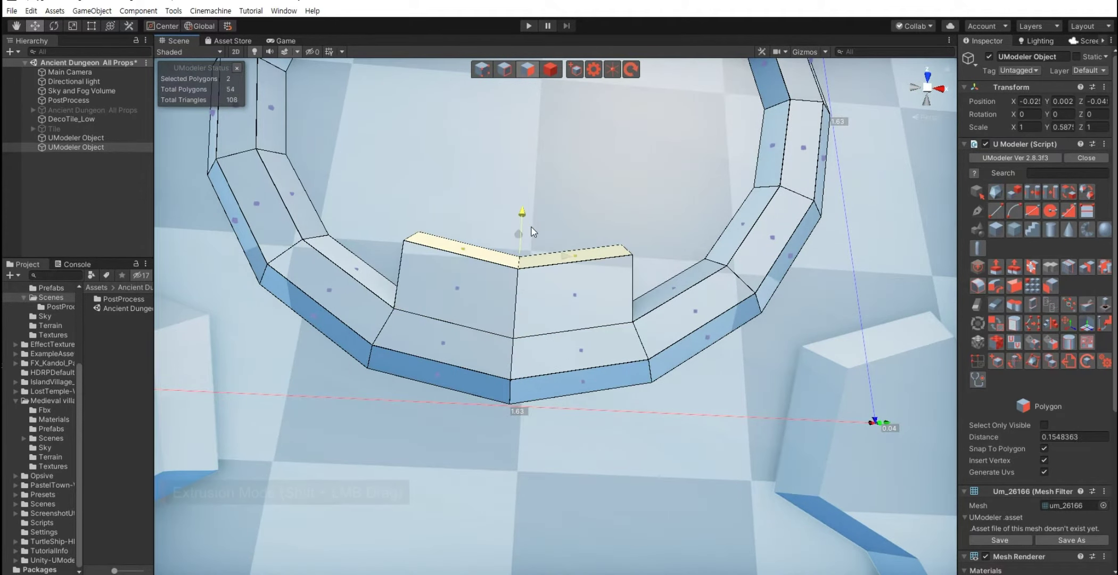
Step: Lift the block's two middle vertices upward into a pointed peak
{"action": "key", "text": "shift+1"}
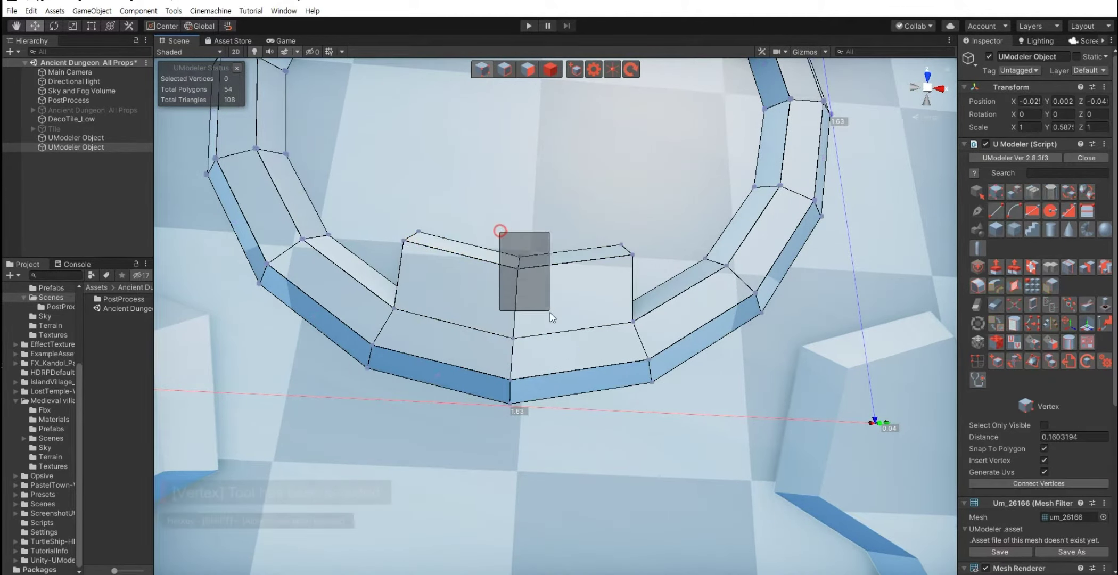
{"action": "left_click_drag", "start_coordinate": [522, 232], "coordinate": [524, 175]}
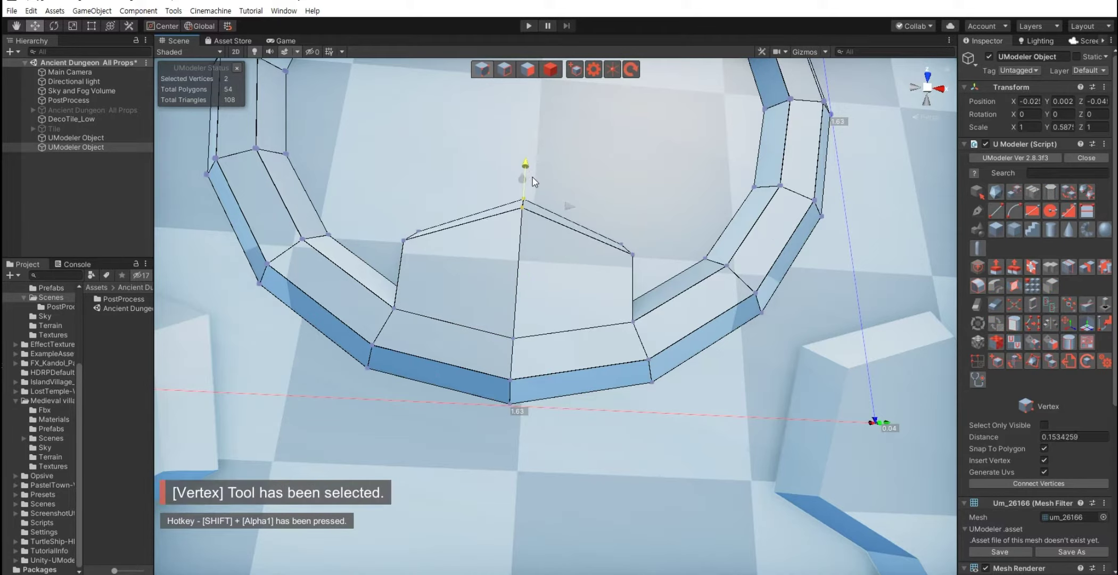
{"action": "left_click", "coordinate": [579, 305]}
{"action": "mouse_move", "coordinate": [579, 305]}
{"action": "left_mouse_down", "text": "alt"}
{"action": "mouse_move", "coordinate": [519, 327]}
{"action": "mouse_move", "coordinate": [532, 314]}
{"action": "mouse_move", "coordinate": [550, 375]}
{"action": "left_mouse_up", "text": "alt"}
{"action": "scroll", "coordinate": [524, 325], "scroll_direction": "down", "scroll_amount": 5}
{"action": "scroll", "coordinate": [535, 311], "scroll_direction": "up", "scroll_amount": 5}
{"action": "key", "text": "4"}
{"action": "mouse_move", "coordinate": [534, 316]}
{"action": "left_mouse_down", "text": "alt"}
{"action": "mouse_move", "coordinate": [624, 367]}
{"action": "mouse_move", "coordinate": [621, 383]}
{"action": "left_mouse_up", "text": "alt"}
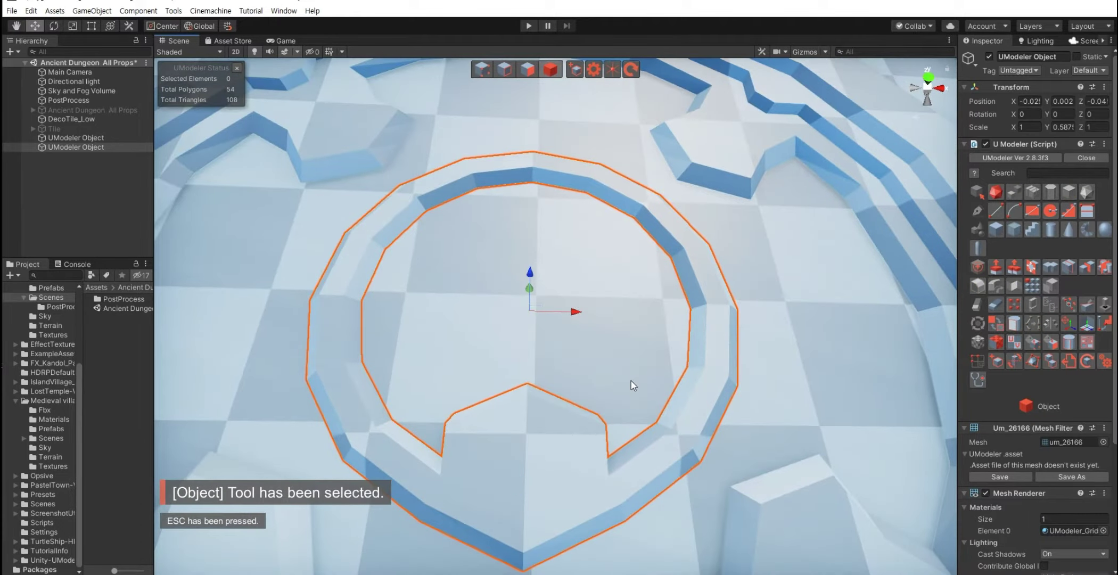
Step: Inset the two top faces of the peak and confirm the inset
{"action": "key", "text": "3"}
{"action": "key", "text": "shift+3"}
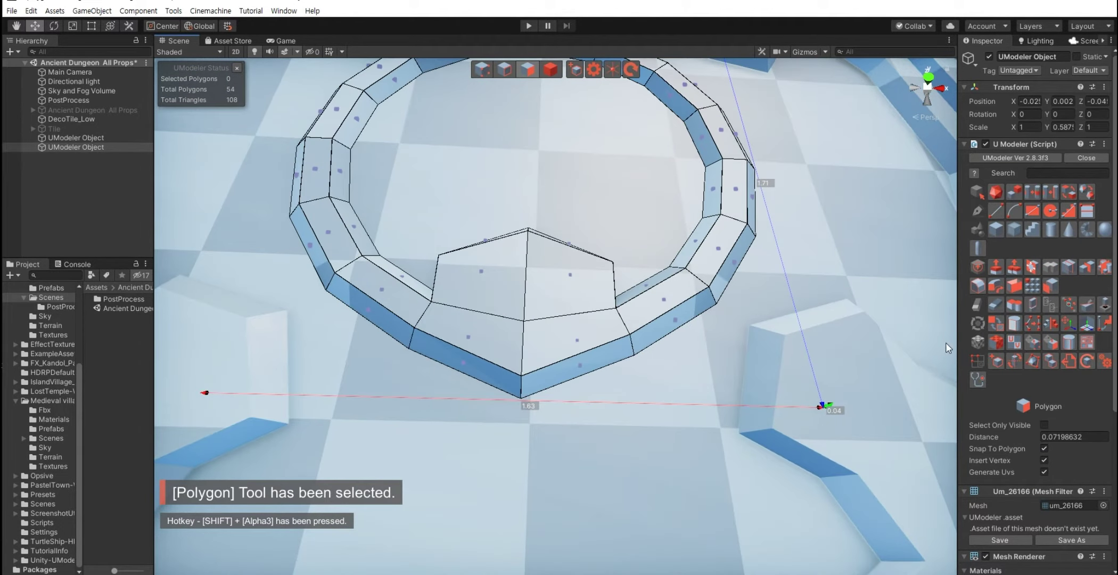
{"action": "left_click", "coordinate": [507, 299]}
{"action": "left_click", "coordinate": [570, 305], "text": "ctrl"}
{"action": "key", "text": "i"}
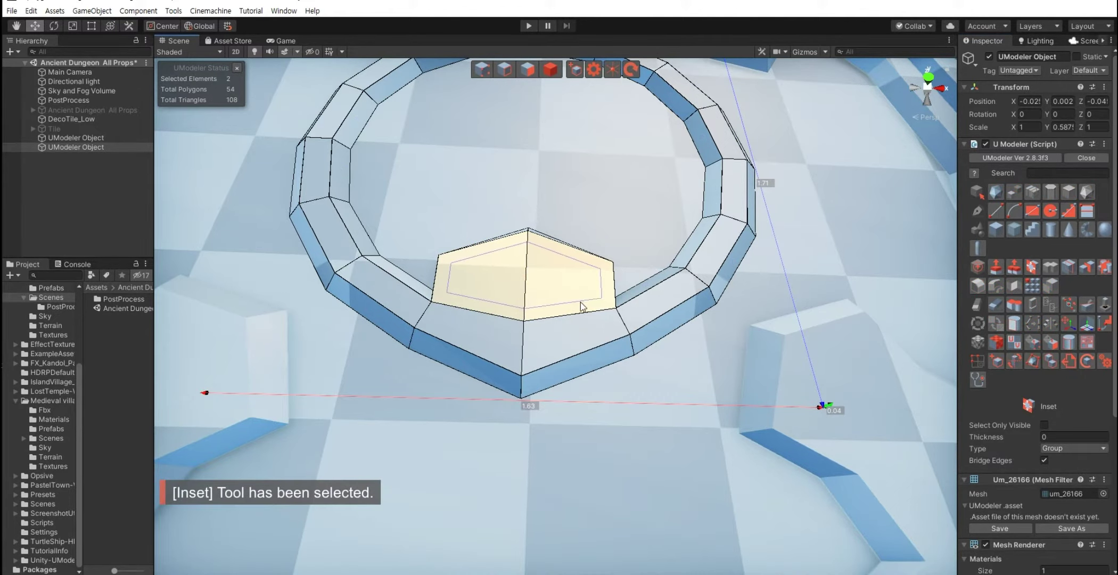
{"action": "key", "text": "Escape"}
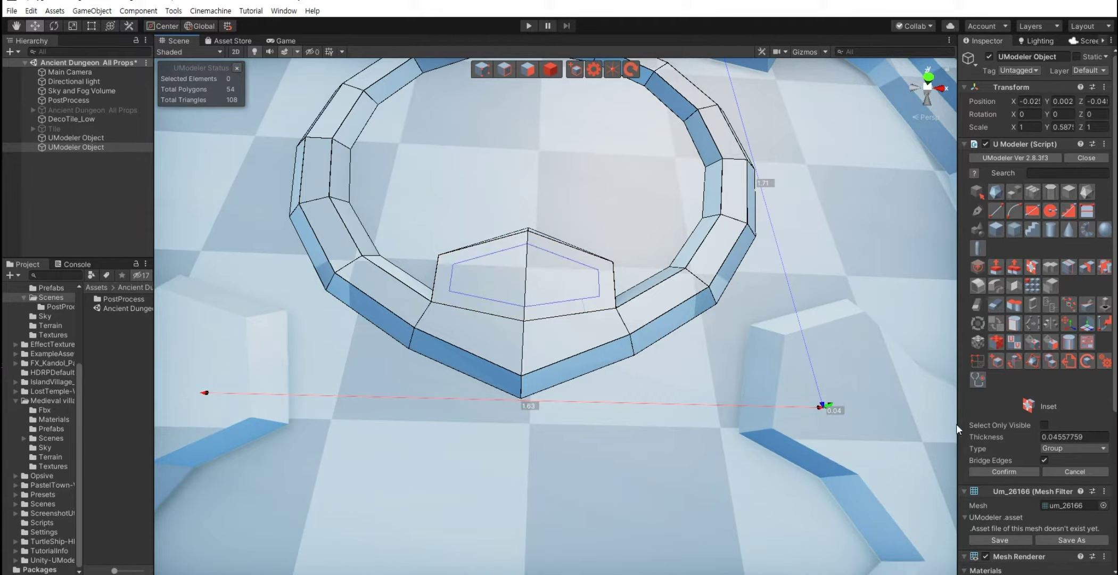
{"action": "left_click", "coordinate": [996, 474]}
Step: Push the two inset faces down and scale them inward into a narrowed recess
{"action": "mouse_move", "coordinate": [785, 428]}
{"action": "left_mouse_down", "text": "alt"}
{"action": "mouse_move", "coordinate": [441, 343]}
{"action": "mouse_move", "coordinate": [544, 342]}
{"action": "mouse_move", "coordinate": [361, 303]}
{"action": "left_mouse_up", "text": "alt"}
{"action": "key", "text": "shift+3"}
{"action": "left_click", "coordinate": [589, 297]}
{"action": "left_click", "coordinate": [633, 308], "text": "ctrl"}
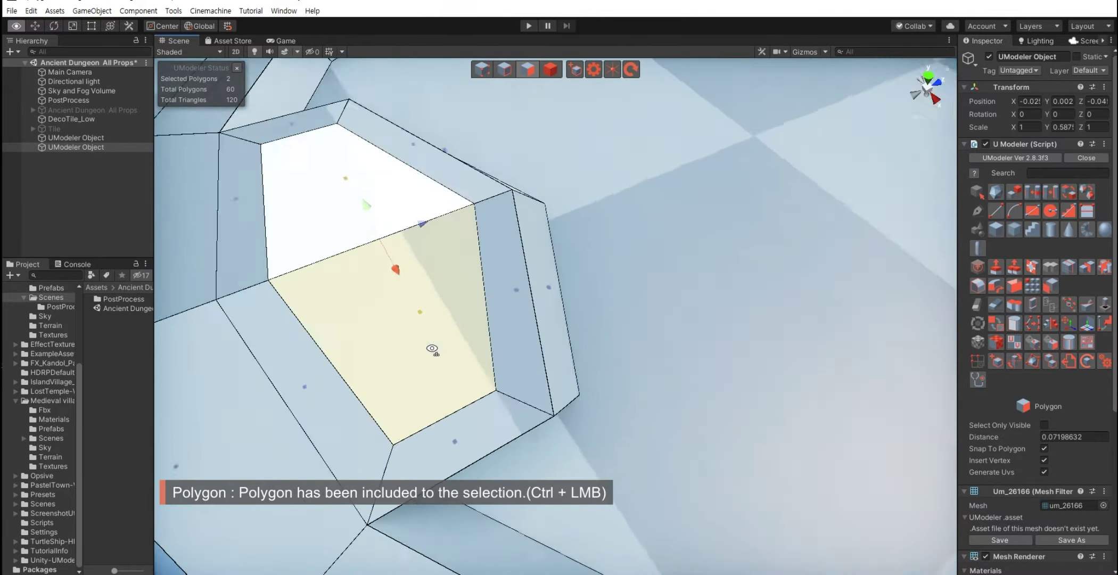
{"action": "left_click_drag", "start_coordinate": [404, 218], "coordinate": [405, 225], "text": "shift"}
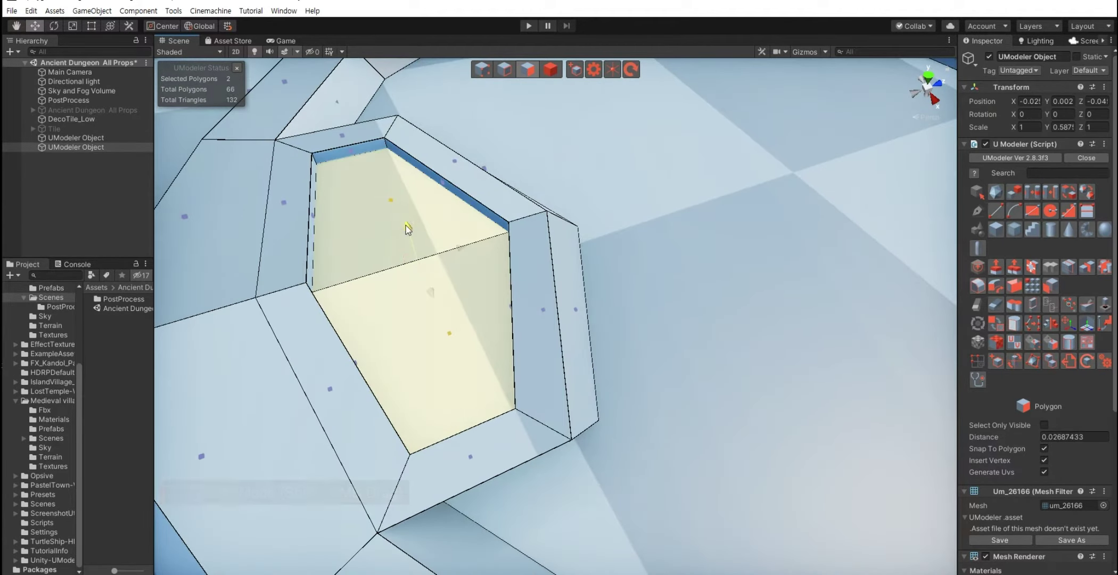
{"action": "key", "text": "r"}
{"action": "key", "text": "r"}
{"action": "left_click_drag", "start_coordinate": [414, 260], "coordinate": [413, 270]}
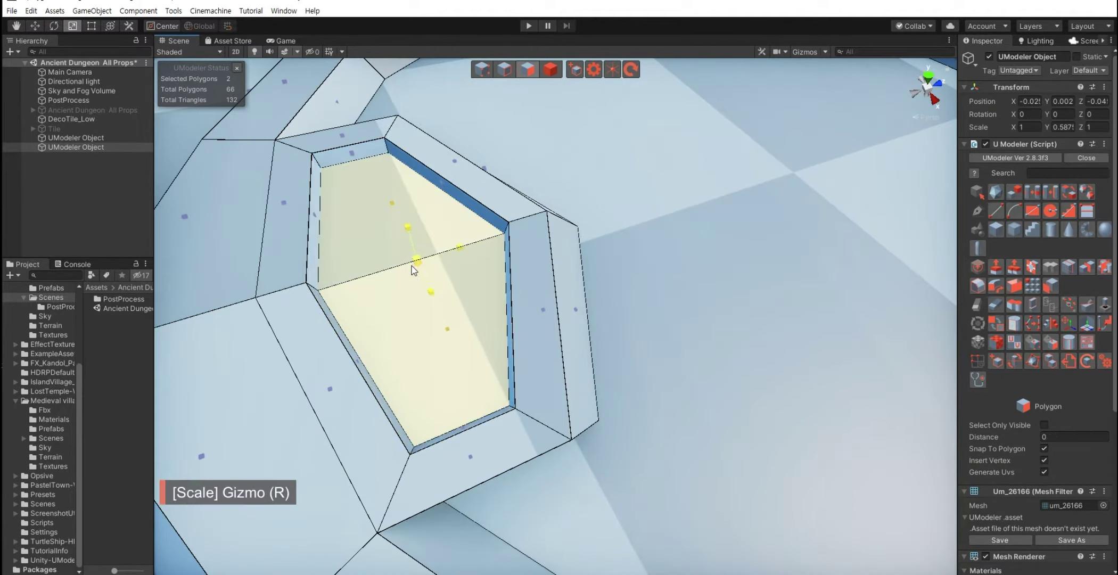
{"action": "key", "text": "w"}
{"action": "scroll", "coordinate": [563, 309], "scroll_direction": "down", "scroll_amount": 5}
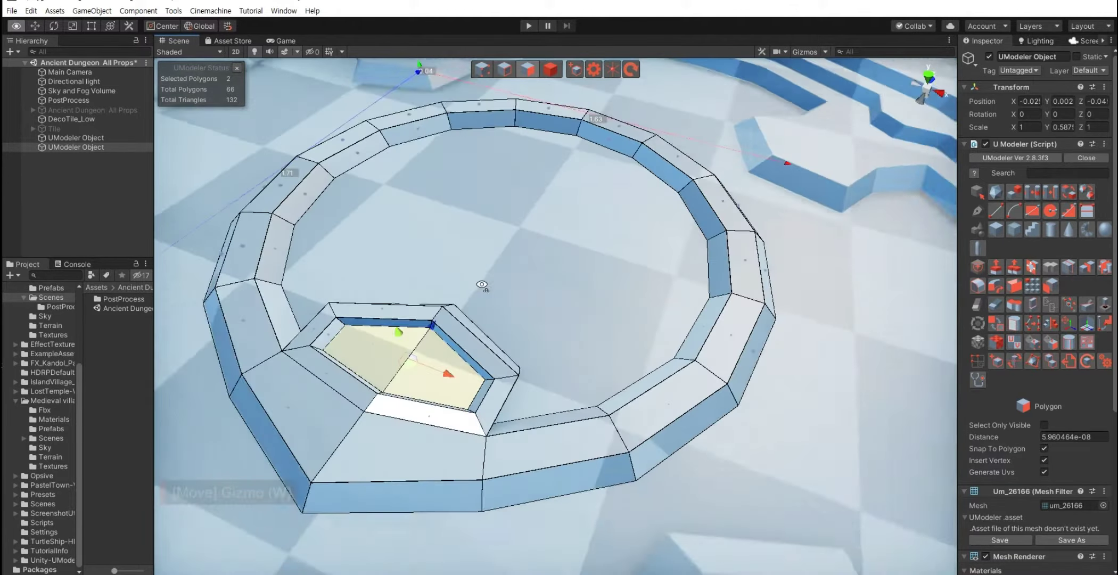
{"action": "left_click", "coordinate": [563, 310]}
{"action": "key", "text": "Escape"}
{"action": "scroll", "coordinate": [567, 308], "scroll_direction": "down", "scroll_amount": 5}
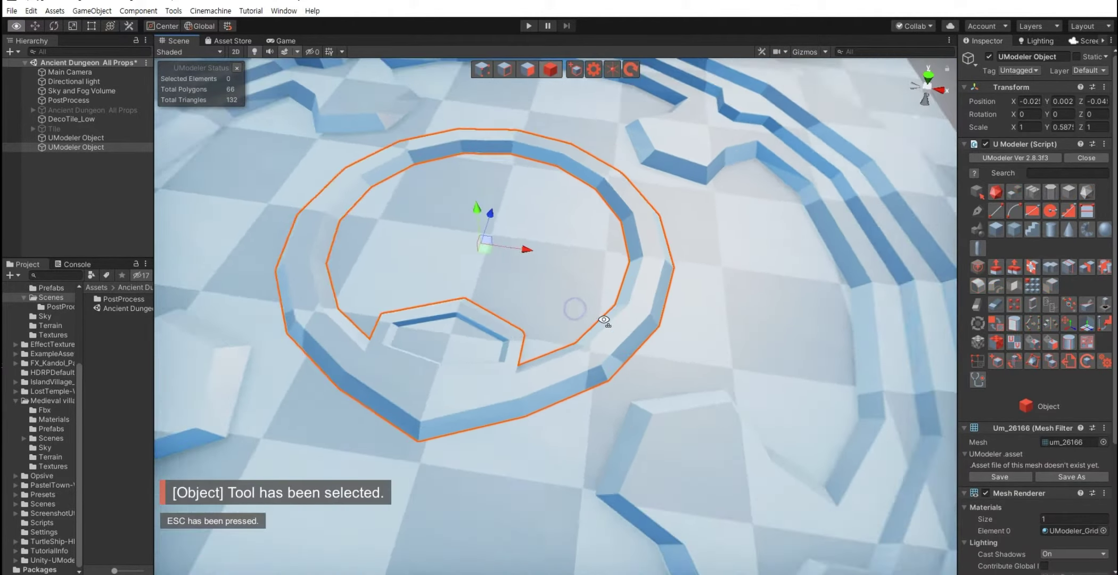
{"action": "left_click_drag", "start_coordinate": [530, 333], "coordinate": [523, 351], "text": "alt"}
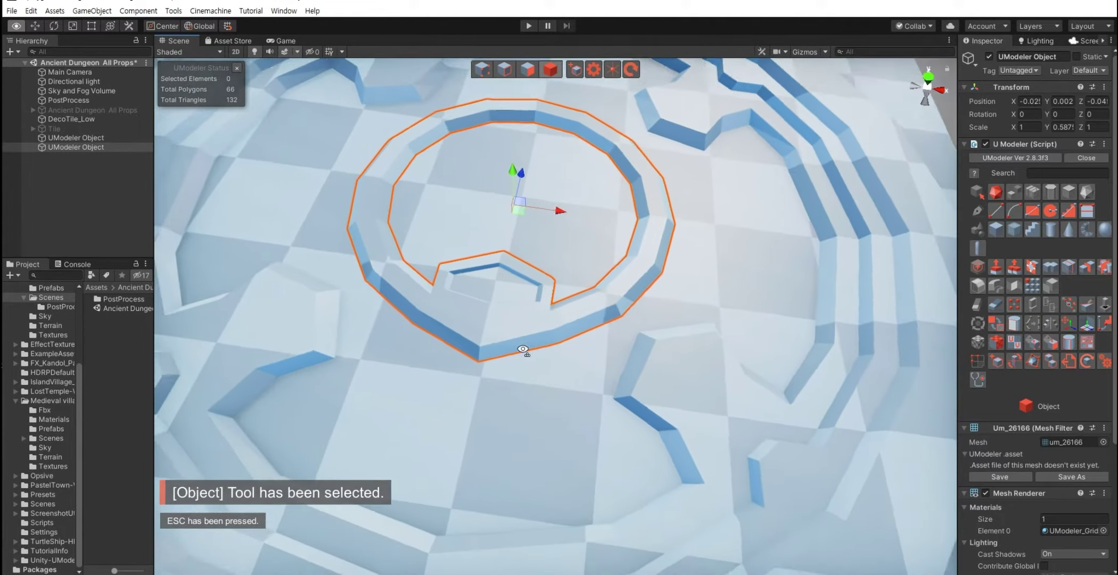
Step: Cut two new edge loops across the spout's front
{"action": "key", "text": "shift+3"}
{"action": "left_click_drag", "start_coordinate": [523, 352], "coordinate": [528, 371], "text": "alt"}
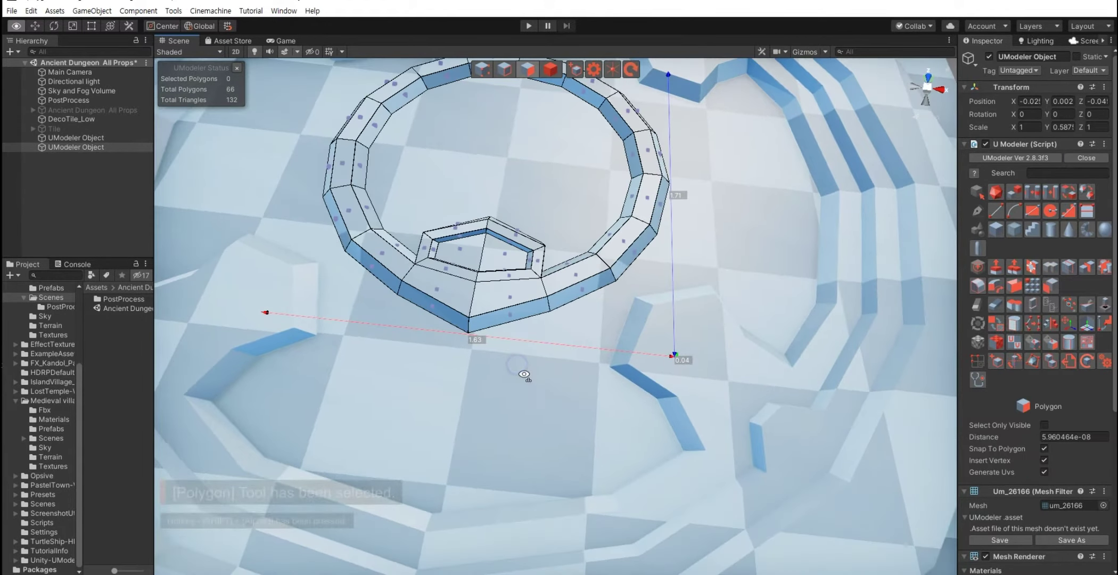
{"action": "scroll", "coordinate": [528, 371], "scroll_direction": "up", "scroll_amount": 3}
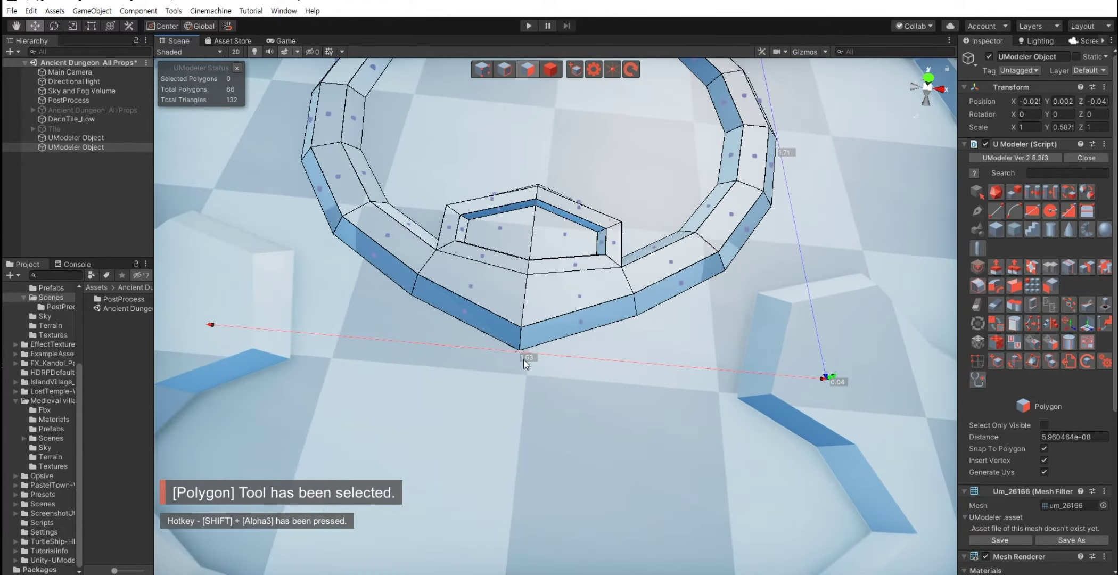
{"action": "left_click", "coordinate": [1032, 305]}
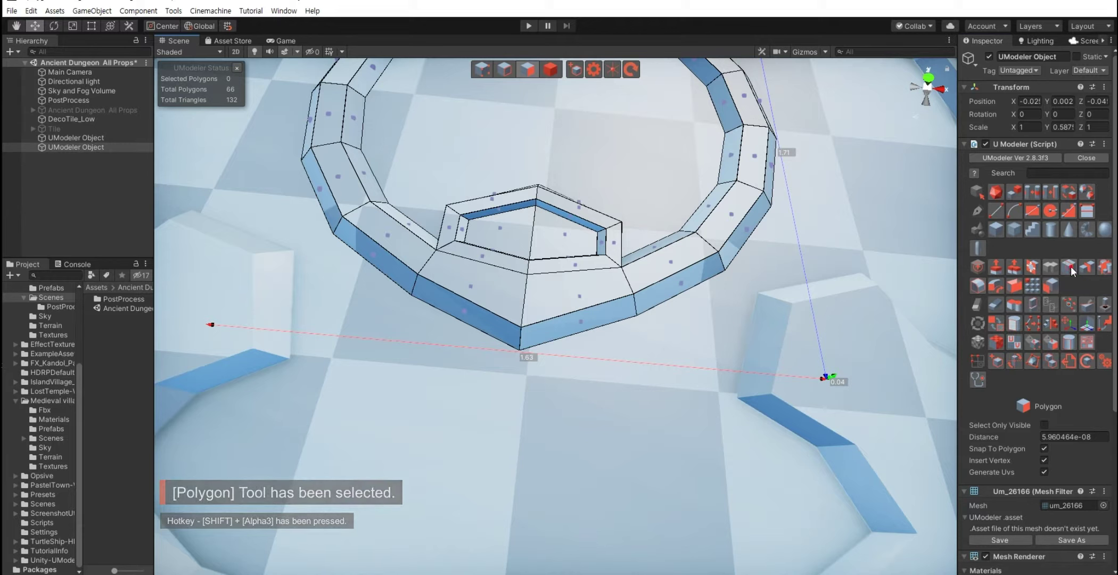
{"action": "left_click", "coordinate": [504, 308]}
{"action": "left_click", "coordinate": [568, 321]}
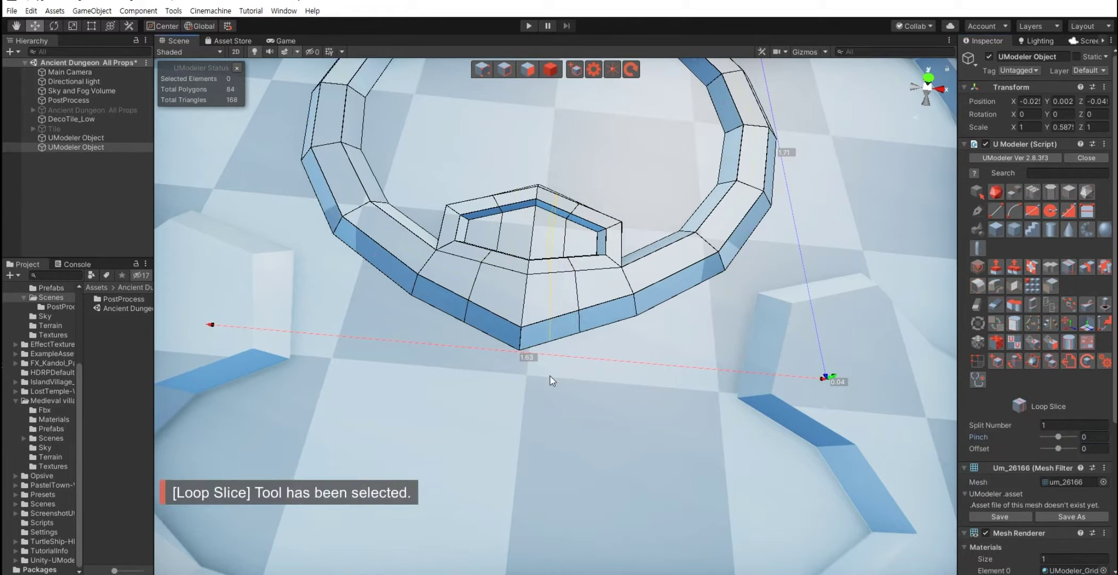
Step: Extrude two front faces of the spout outward into a tab
{"action": "key", "text": "shift+3"}
{"action": "left_click", "coordinate": [495, 327]}
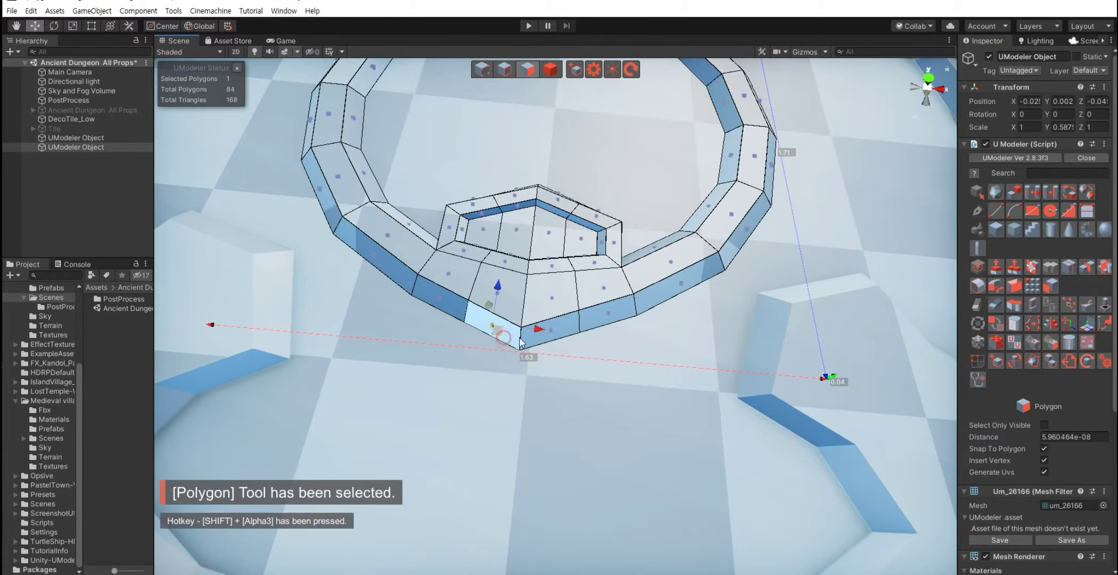
{"action": "left_click", "coordinate": [551, 343], "text": "ctrl"}
{"action": "left_click_drag", "start_coordinate": [551, 343], "coordinate": [434, 407], "text": "alt"}
{"action": "scroll", "coordinate": [605, 313], "scroll_direction": "up", "scroll_amount": 5}
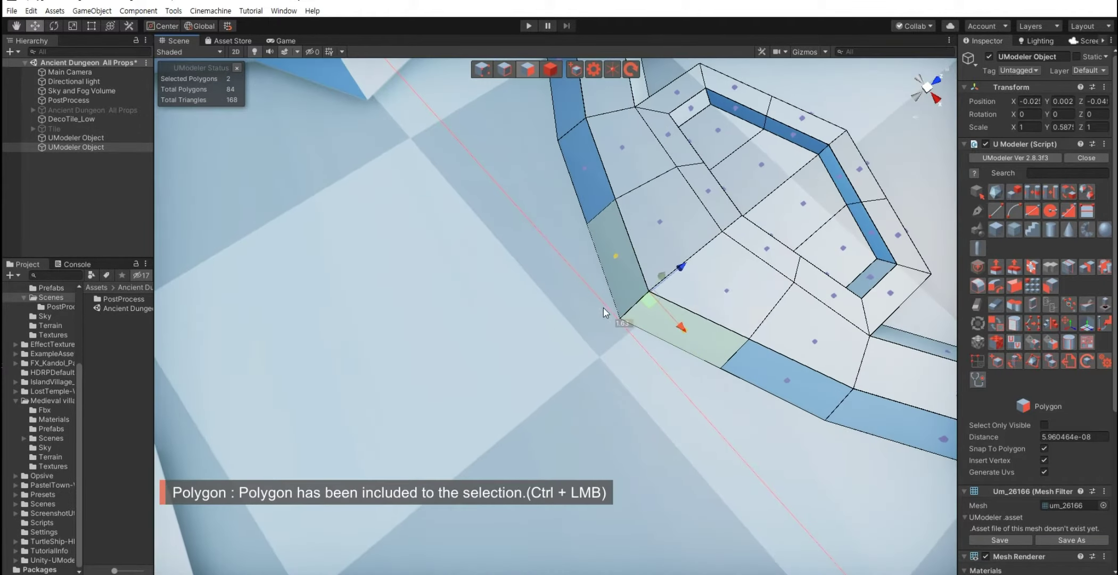
{"action": "left_click_drag", "start_coordinate": [682, 267], "coordinate": [643, 312], "text": "shift"}
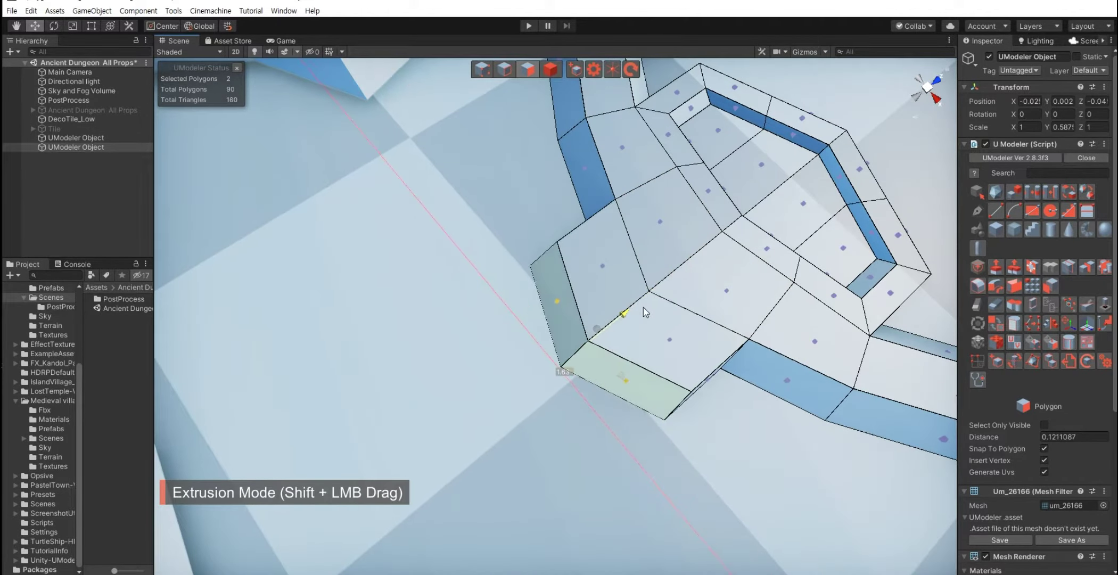
{"action": "left_click", "coordinate": [437, 436]}
{"action": "scroll", "coordinate": [633, 369], "scroll_direction": "down", "scroll_amount": 5}
{"action": "mouse_move", "coordinate": [437, 436]}
{"action": "left_mouse_down", "text": "alt"}
{"action": "mouse_move", "coordinate": [633, 370]}
{"action": "mouse_move", "coordinate": [661, 426]}
{"action": "mouse_move", "coordinate": [631, 417]}
{"action": "left_mouse_up", "text": "alt"}
Step: Box-select the tab's two lower vertices, adjust them, then return to the Object tool
{"action": "key", "text": "Escape"}
{"action": "scroll", "coordinate": [662, 426], "scroll_direction": "down", "scroll_amount": 3}
{"action": "scroll", "coordinate": [610, 370], "scroll_direction": "up", "scroll_amount": 2}
{"action": "scroll", "coordinate": [612, 355], "scroll_direction": "down", "scroll_amount": 3}
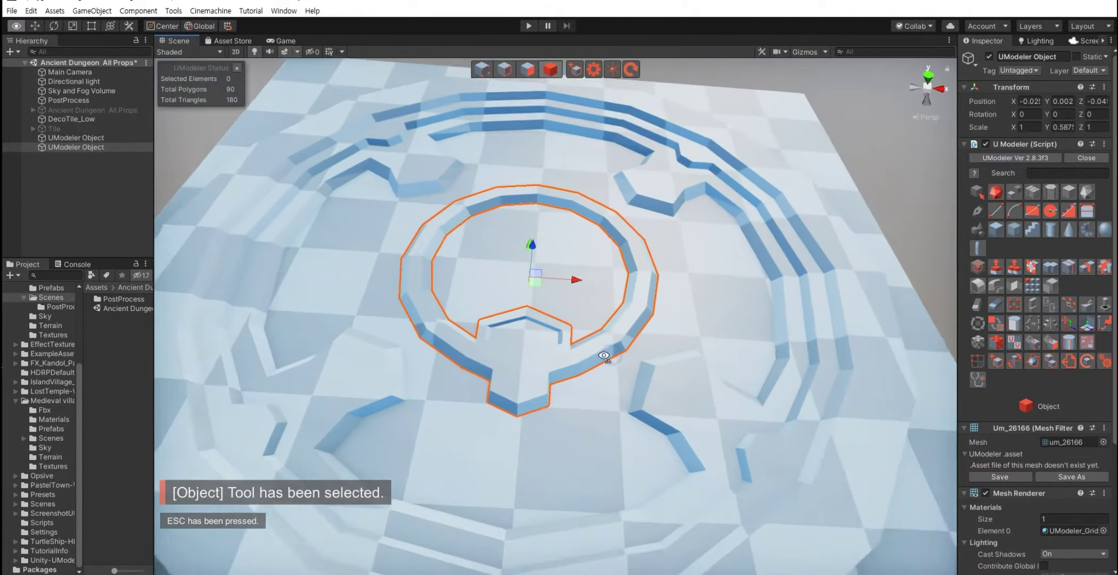
{"action": "left_click_drag", "start_coordinate": [603, 358], "coordinate": [544, 367], "text": "alt"}
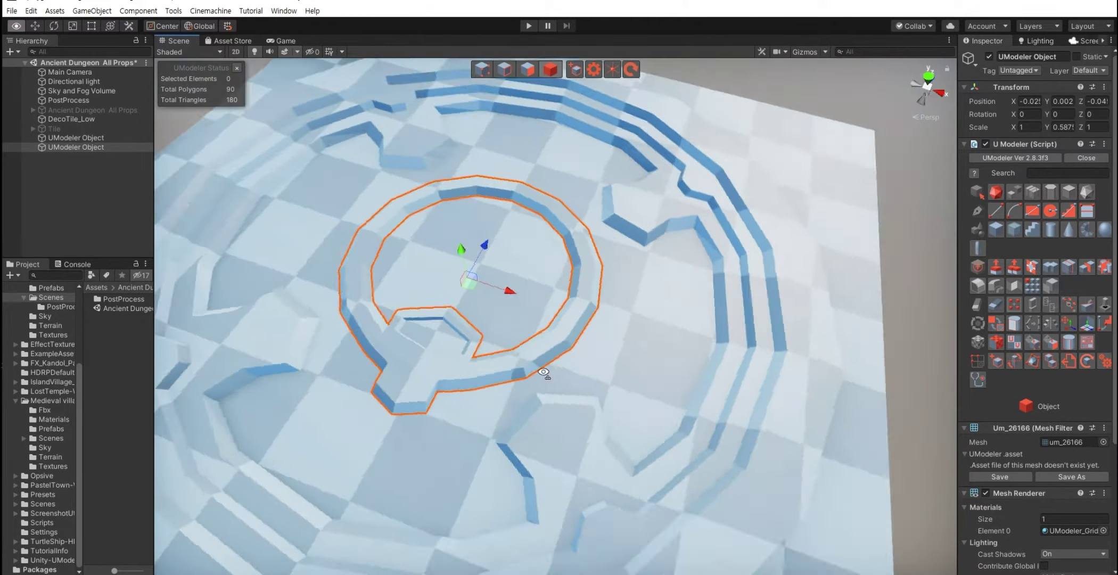
{"action": "scroll", "coordinate": [619, 394], "scroll_direction": "up", "scroll_amount": 5}
{"action": "key", "text": "shift+1"}
{"action": "scroll", "coordinate": [620, 406], "scroll_direction": "down", "scroll_amount": 5}
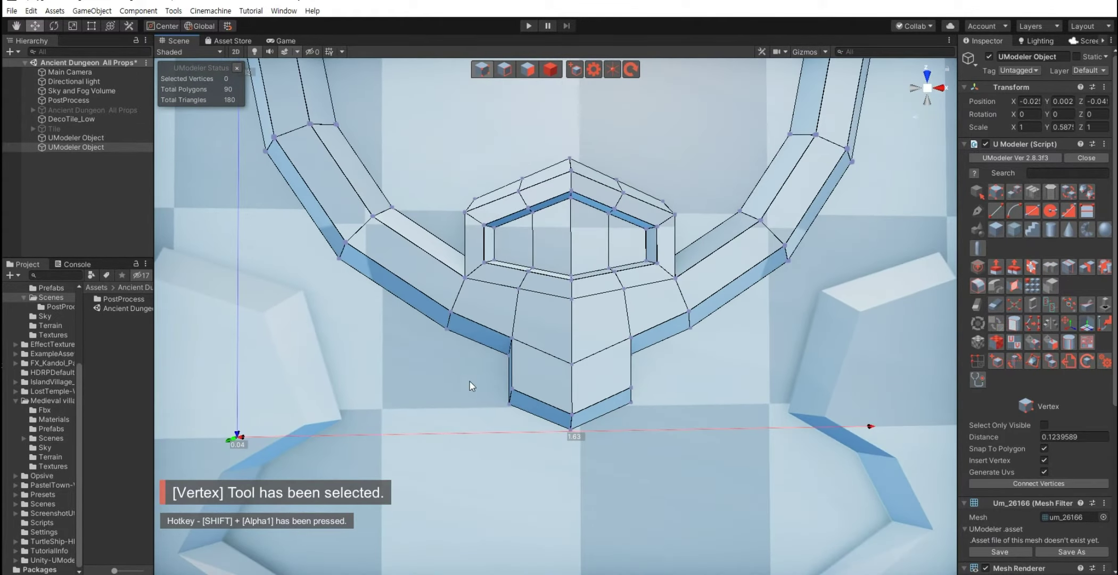
{"action": "left_click_drag", "start_coordinate": [469, 381], "coordinate": [543, 425]}
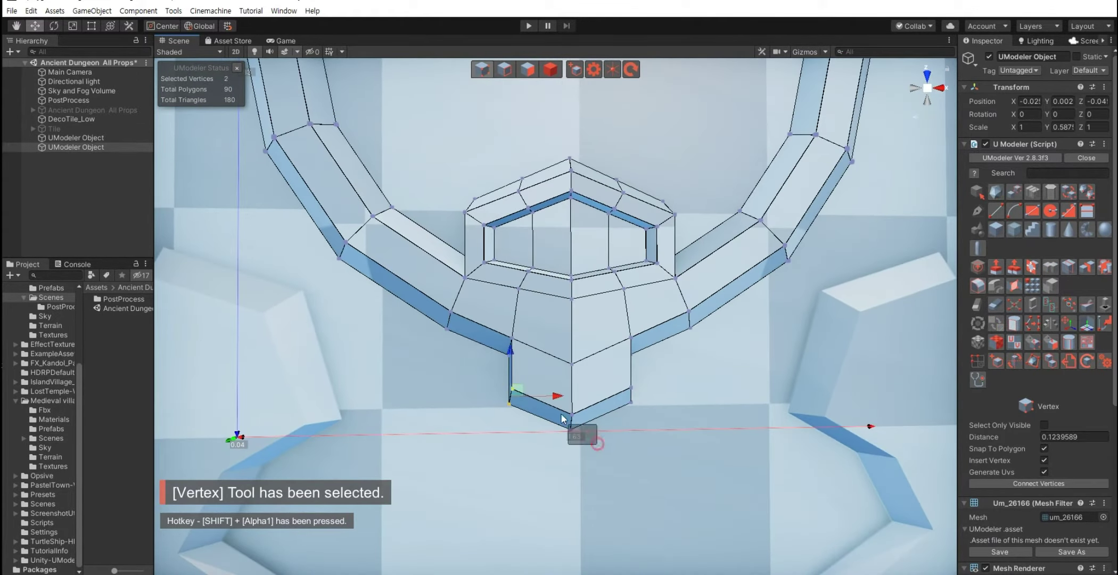
{"action": "key", "text": "w"}
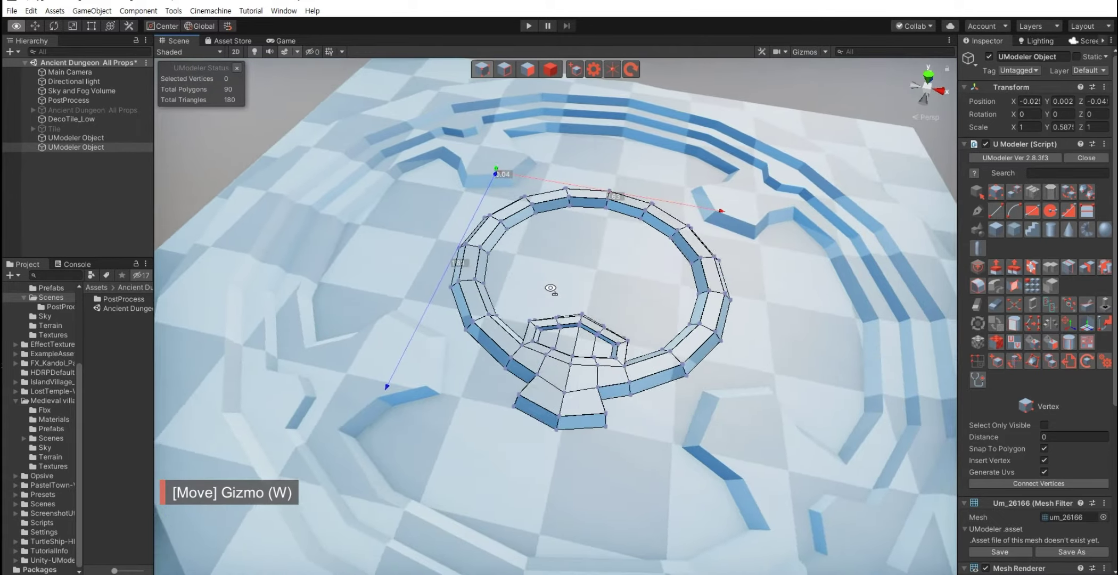
{"action": "left_click_drag", "start_coordinate": [571, 352], "coordinate": [537, 292], "text": "alt"}
{"action": "key", "text": "Escape"}
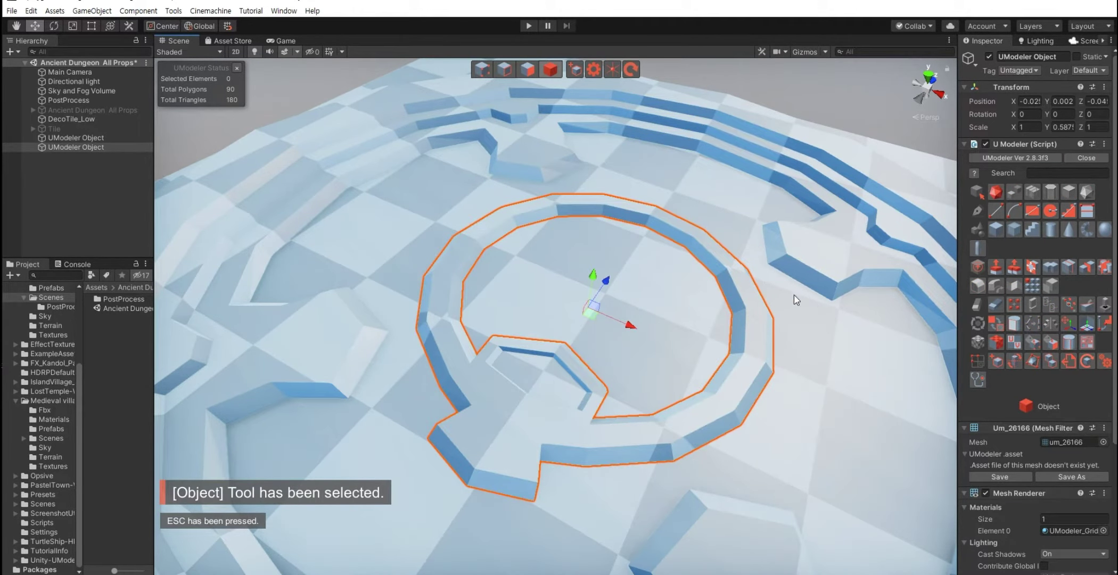
{"action": "middle_click_drag", "start_coordinate": [768, 324], "coordinate": [756, 317]}
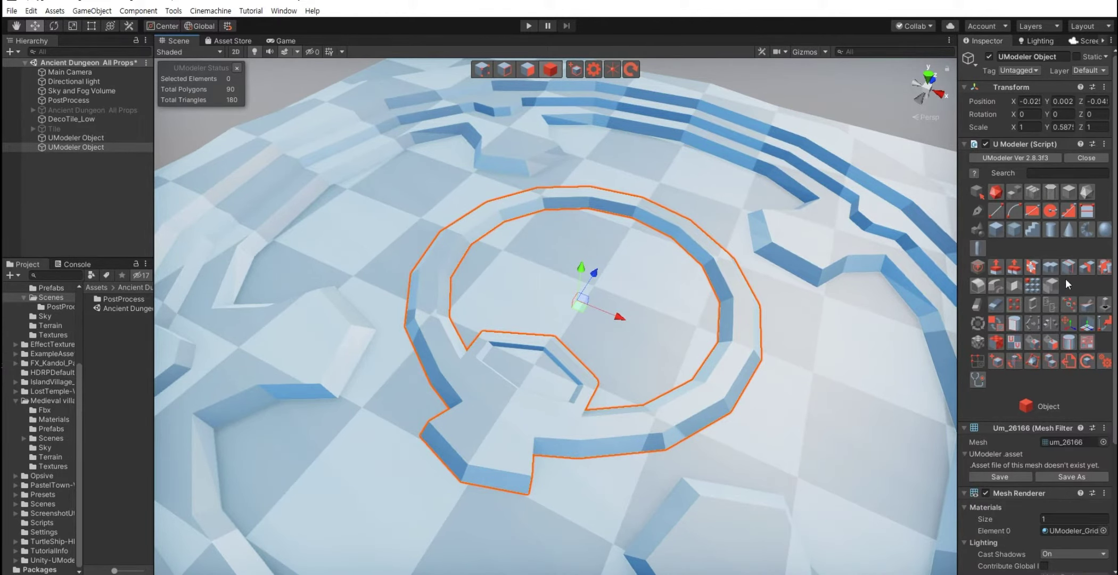
Step: Mirror the spout across the ring on the Z axis with Invert checked
{"action": "left_click", "coordinate": [977, 284]}
{"action": "left_click", "coordinate": [514, 173]}
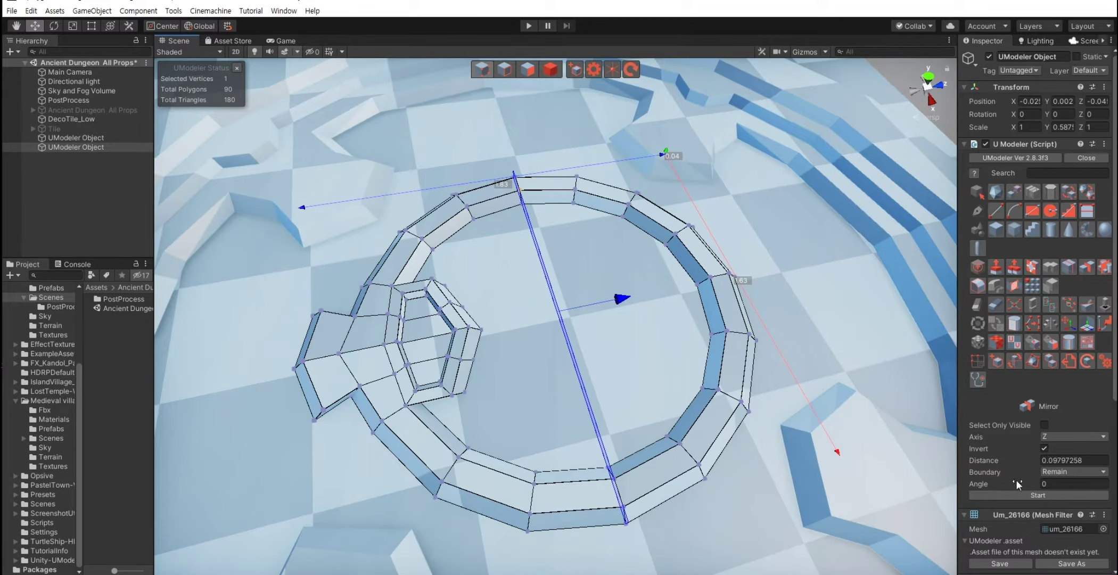
{"action": "left_click", "coordinate": [1037, 495]}
{"action": "mouse_move", "coordinate": [554, 424]}
{"action": "left_mouse_down", "text": "alt"}
{"action": "mouse_move", "coordinate": [523, 393]}
{"action": "mouse_move", "coordinate": [585, 378]}
{"action": "left_mouse_up", "text": "alt"}
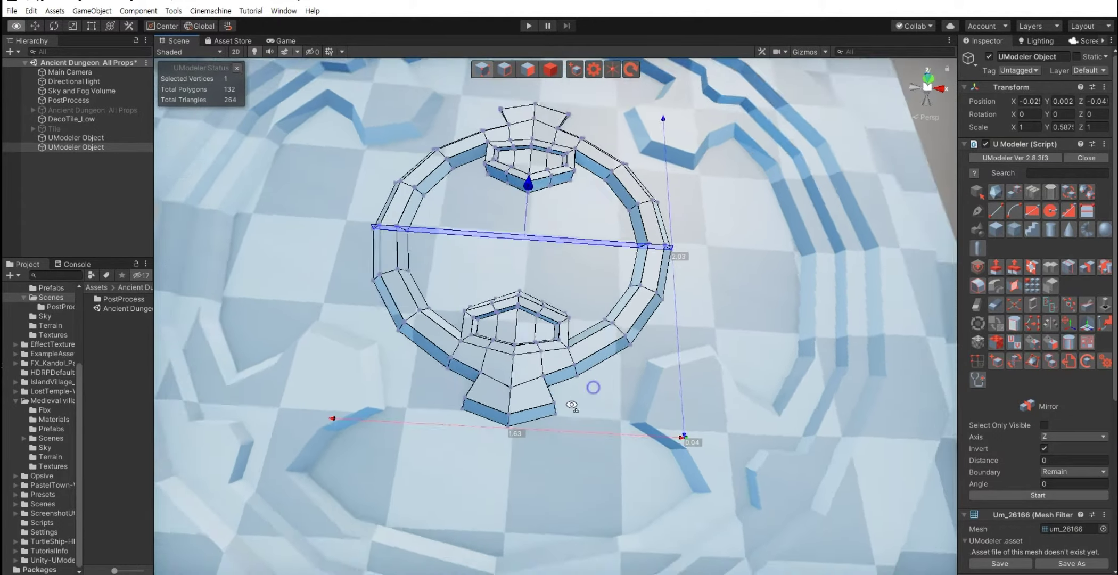
{"action": "mouse_move", "coordinate": [587, 393]}
{"action": "left_mouse_down", "text": "alt"}
{"action": "mouse_move", "coordinate": [564, 430]}
{"action": "mouse_move", "coordinate": [524, 418]}
{"action": "mouse_move", "coordinate": [516, 393]}
{"action": "left_mouse_up", "text": "alt"}
{"action": "key", "text": "Escape"}
{"action": "key", "text": "3"}
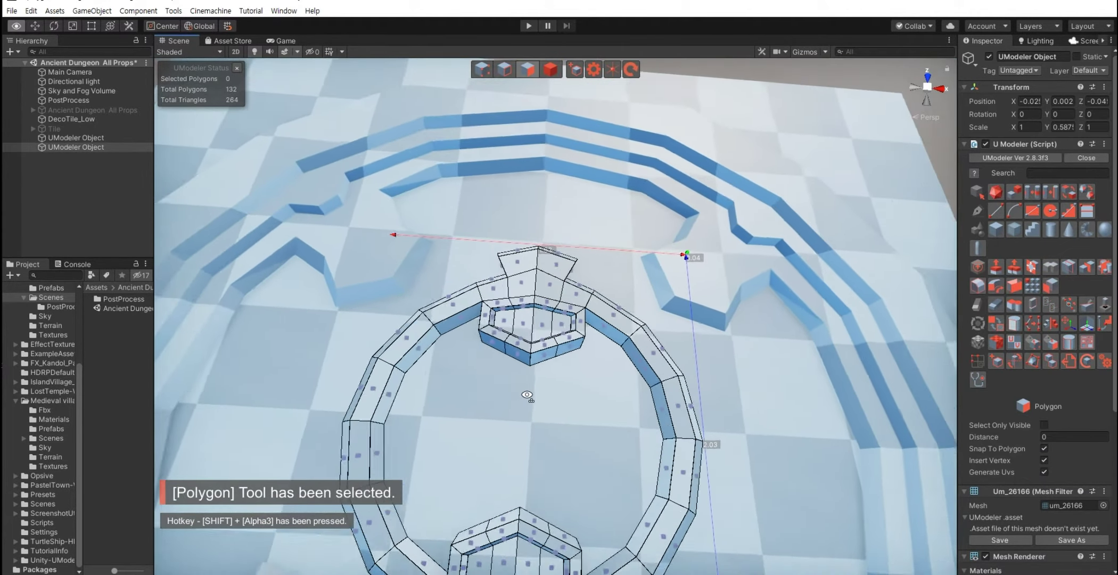
Step: Box-select both spouts' polygons and Detach them into a separate UModeler Object
{"action": "key", "text": "shift+3"}
{"action": "mouse_move", "coordinate": [462, 233]}
{"action": "left_mouse_down"}
{"action": "mouse_move", "coordinate": [602, 379]}
{"action": "mouse_move", "coordinate": [562, 458]}
{"action": "left_mouse_up"}
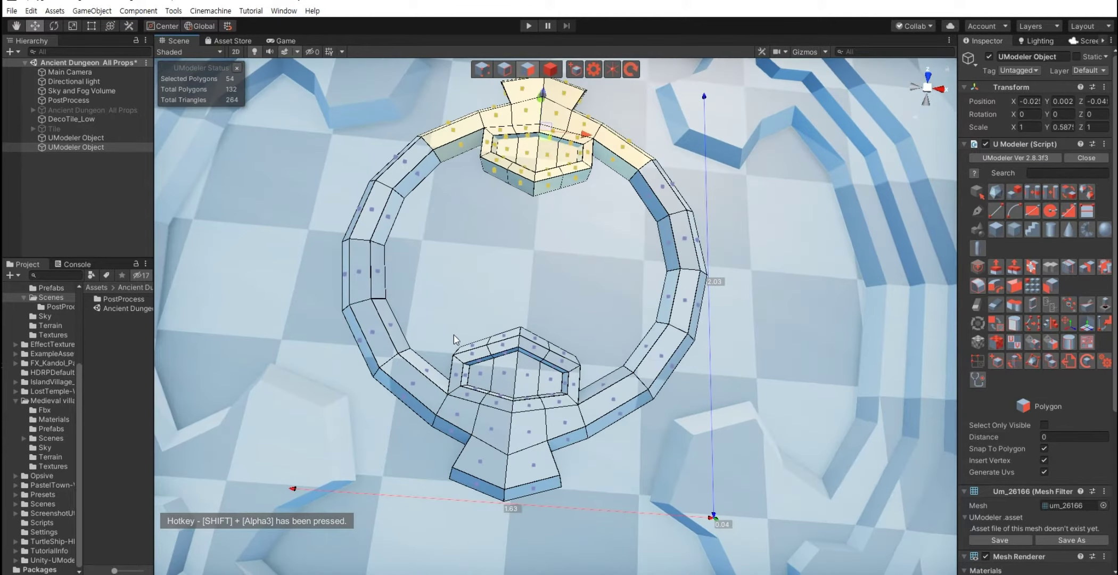
{"action": "mouse_move", "coordinate": [432, 319]}
{"action": "left_mouse_down"}
{"action": "mouse_move", "coordinate": [523, 445]}
{"action": "mouse_move", "coordinate": [597, 517]}
{"action": "left_mouse_up"}
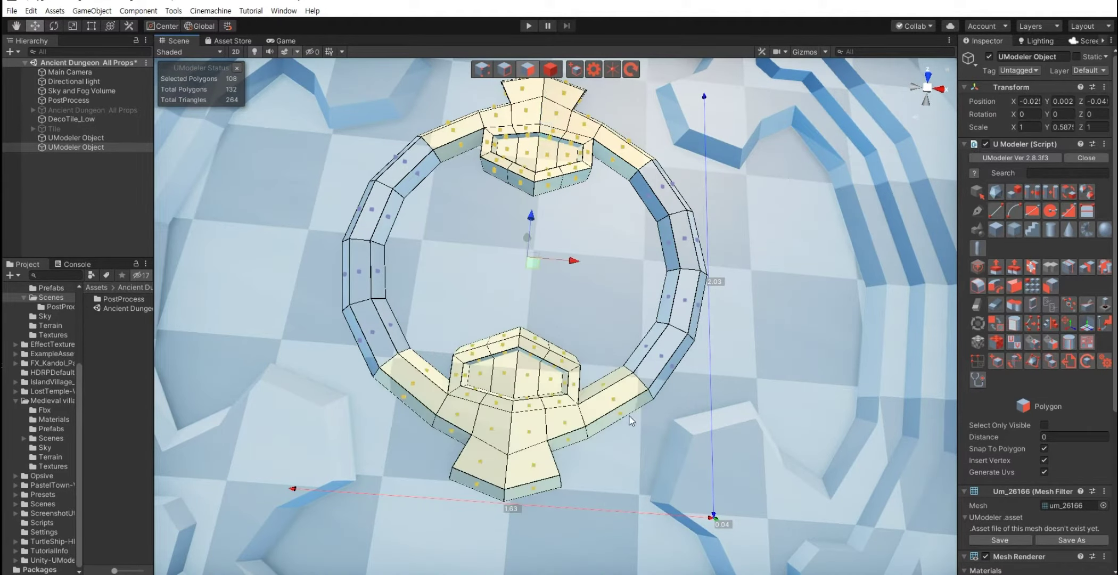
{"action": "left_click", "coordinate": [1022, 318]}
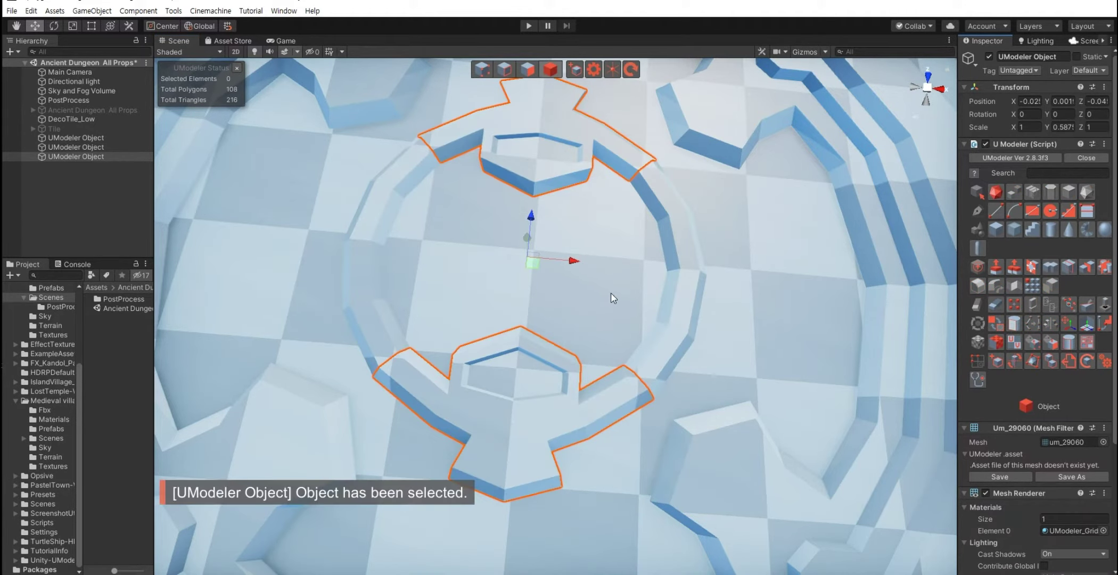
Step: Select the two-spout piece and make a duplicate of it
{"action": "left_click", "coordinate": [644, 292]}
{"action": "left_click", "coordinate": [689, 294]}
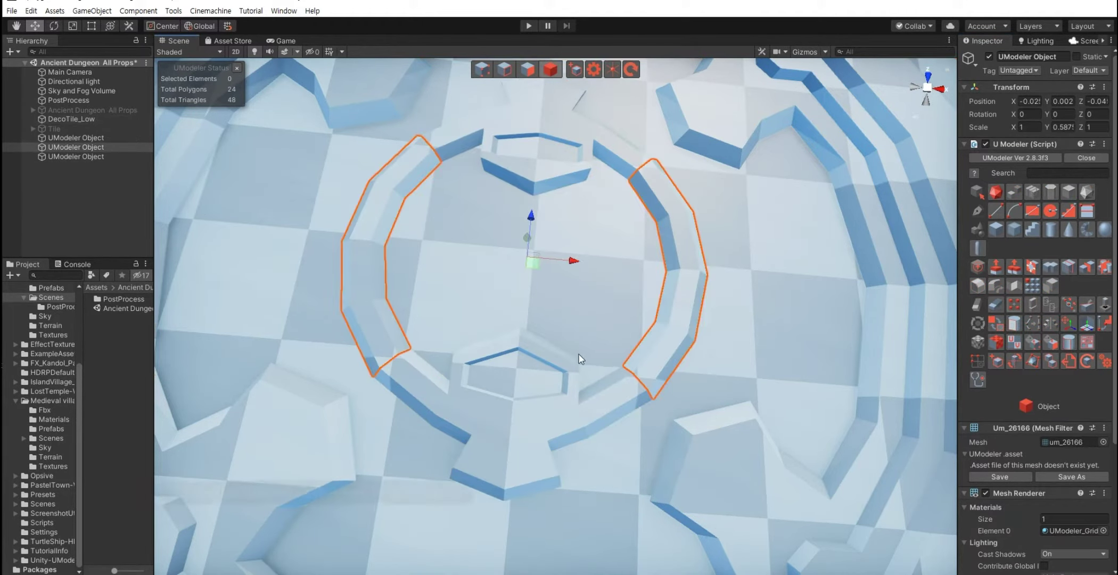
{"action": "mouse_move", "coordinate": [579, 356]}
{"action": "left_mouse_down", "text": "alt"}
{"action": "mouse_move", "coordinate": [545, 323]}
{"action": "mouse_move", "coordinate": [555, 334]}
{"action": "left_mouse_up", "text": "alt"}
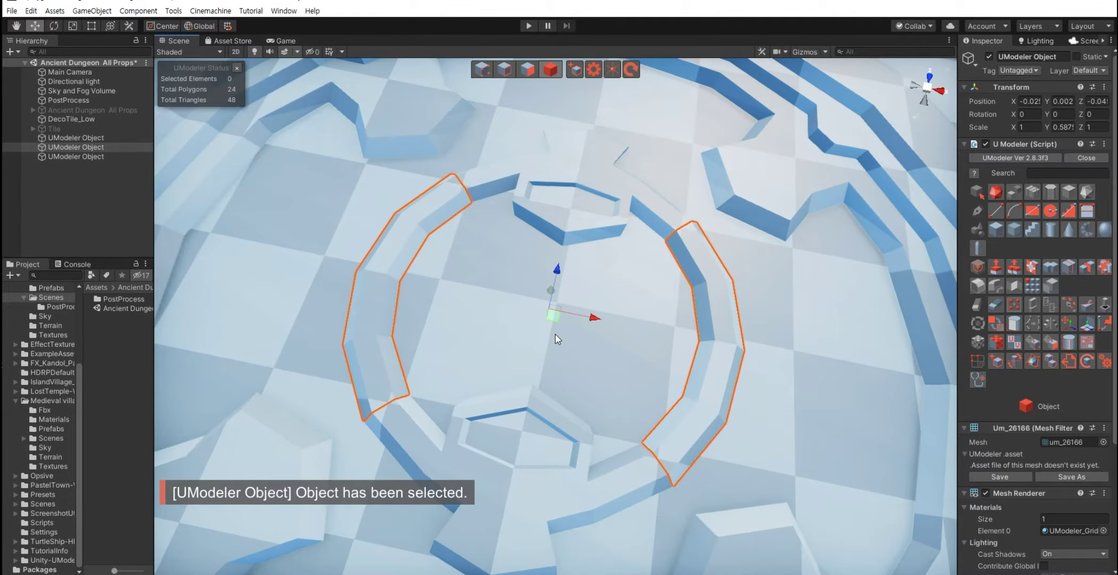
{"action": "key", "text": "Delete"}
{"action": "key", "text": "ctrl+z"}
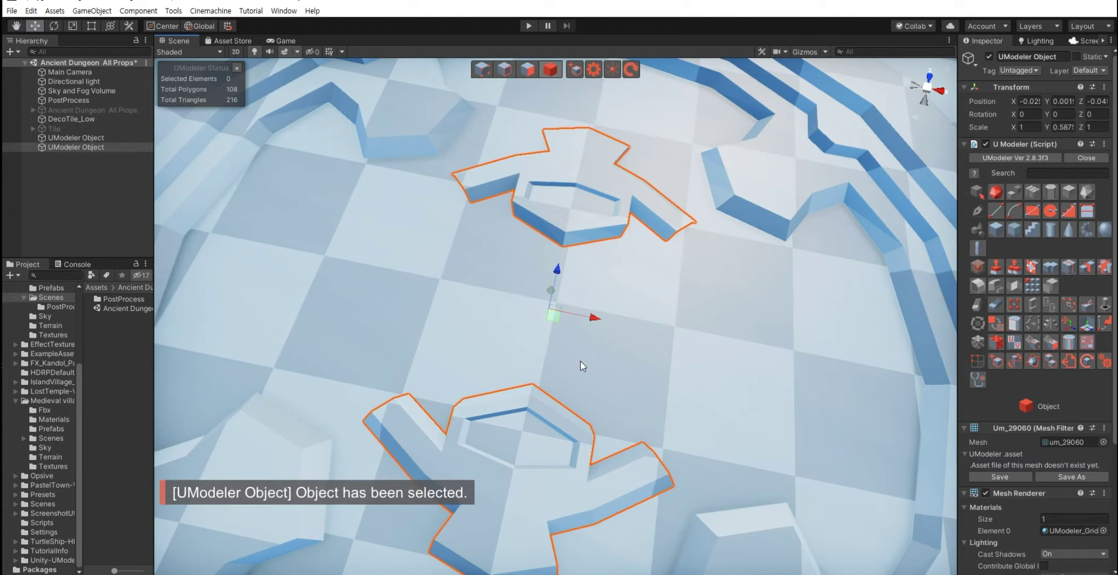
Step: Rotate the copy to Y rotation -90, then add the other spout piece to the selection
{"action": "key", "text": "e"}
{"action": "mouse_move", "coordinate": [563, 350]}
{"action": "left_mouse_down"}
{"action": "mouse_move", "coordinate": [710, 345]}
{"action": "mouse_move", "coordinate": [700, 348]}
{"action": "left_mouse_up"}
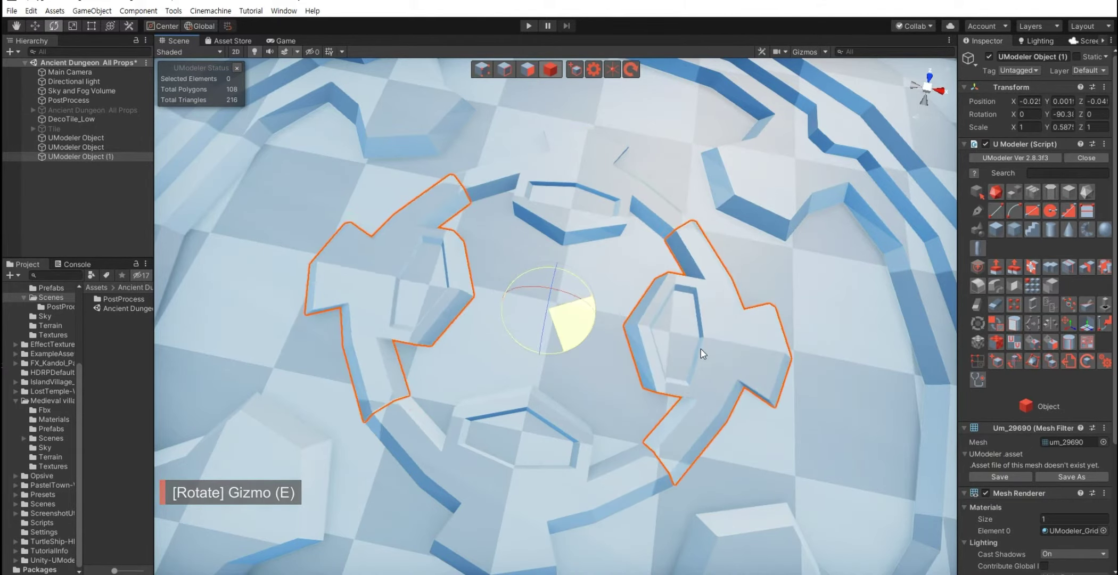
{"action": "left_click", "coordinate": [1066, 115]}
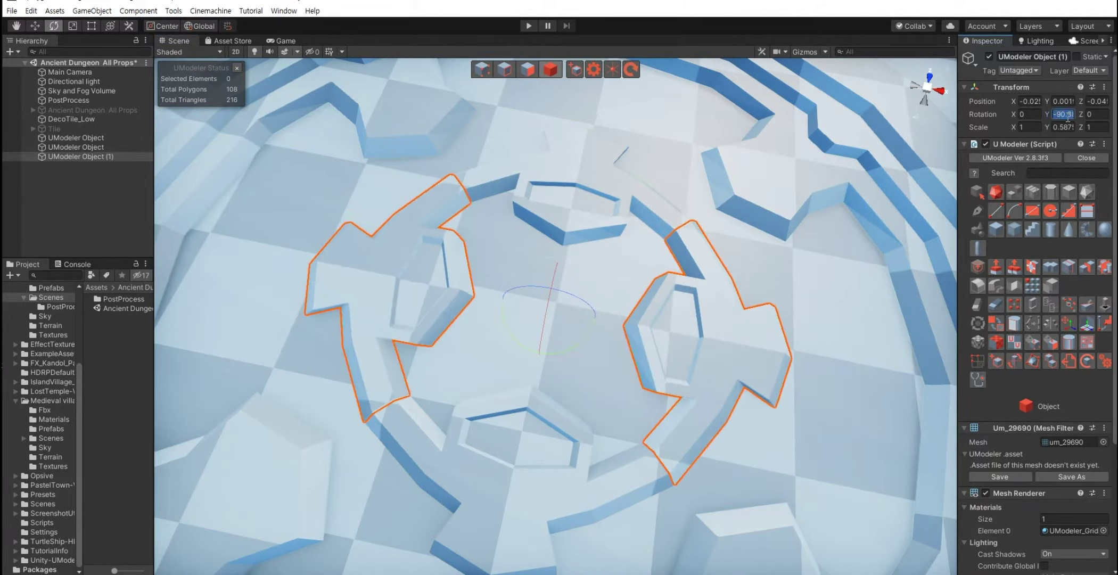
{"action": "type", "text": "-90"}
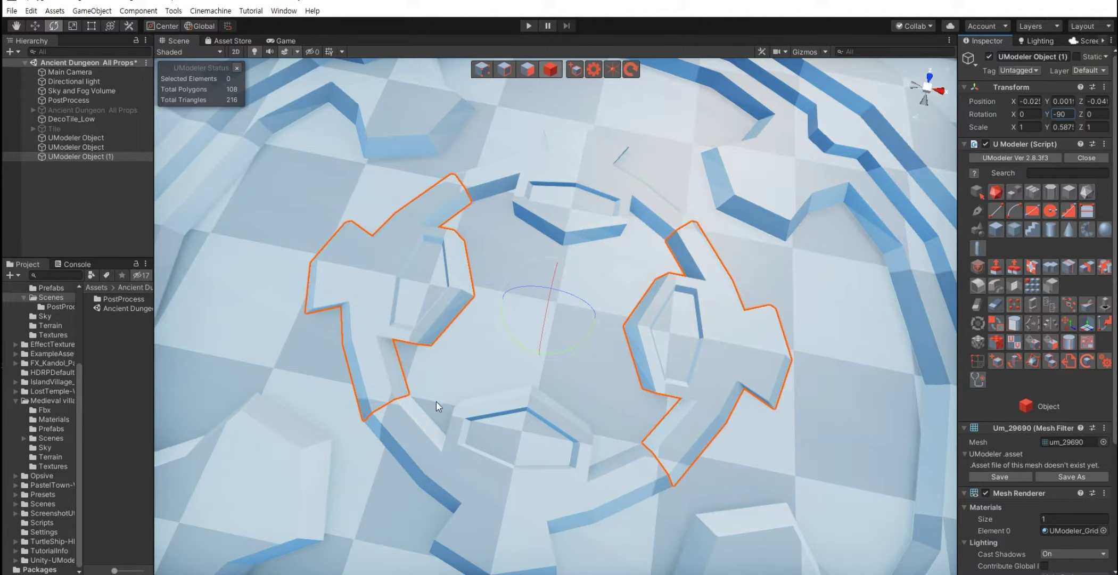
{"action": "type", "text": "w"}
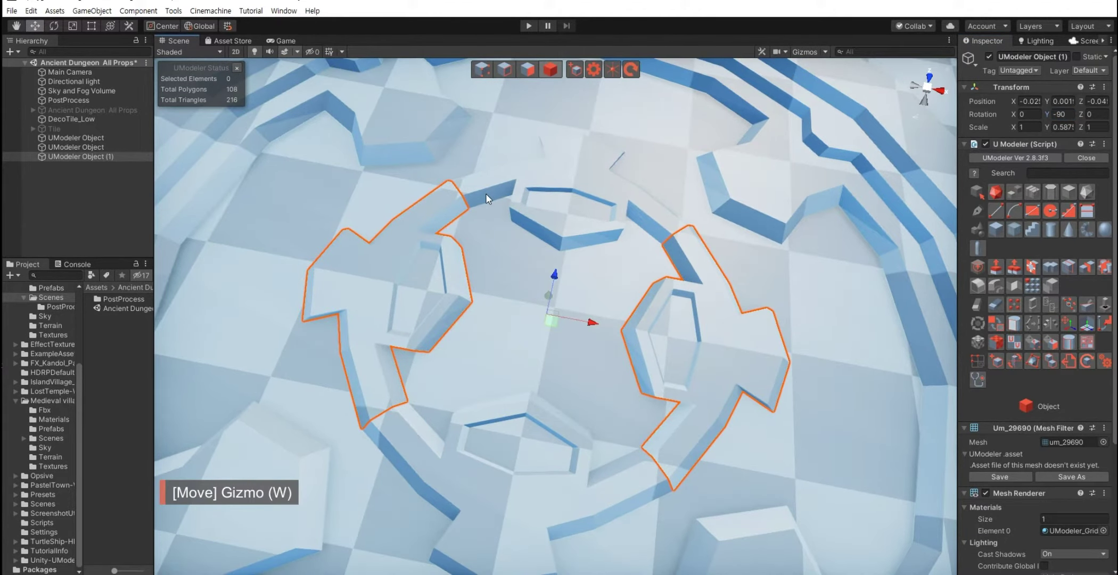
{"action": "left_click", "coordinate": [485, 193], "text": "shift"}
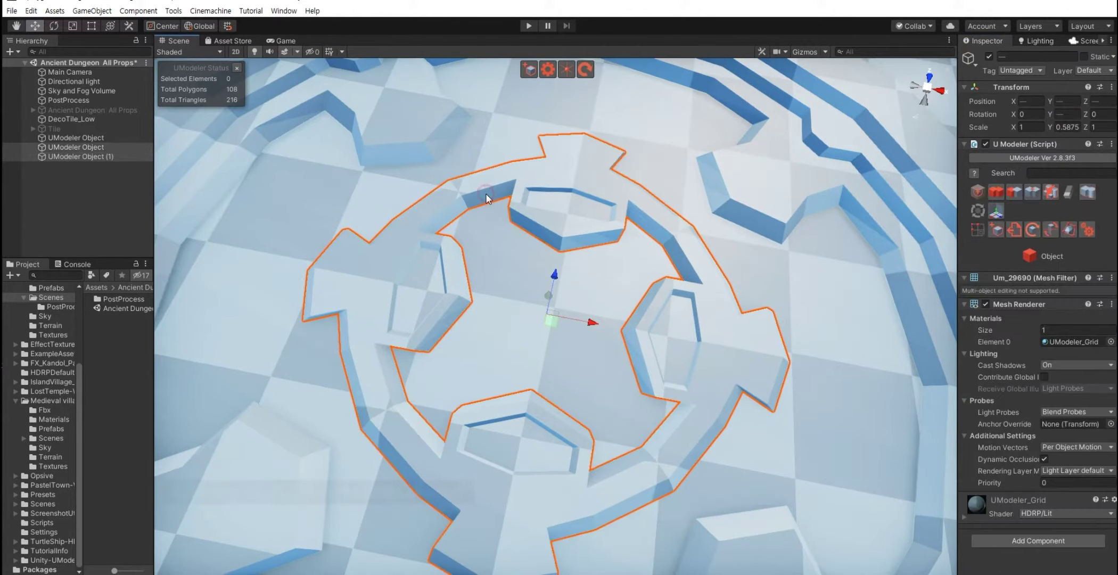
Step: Merge the two spout pieces into a single mesh
{"action": "left_click", "coordinate": [977, 229]}
{"action": "key", "text": "1"}
{"action": "mouse_move", "coordinate": [548, 382]}
{"action": "left_mouse_down", "text": "alt"}
{"action": "mouse_move", "coordinate": [416, 297]}
{"action": "mouse_move", "coordinate": [482, 342]}
{"action": "left_mouse_up", "text": "alt"}
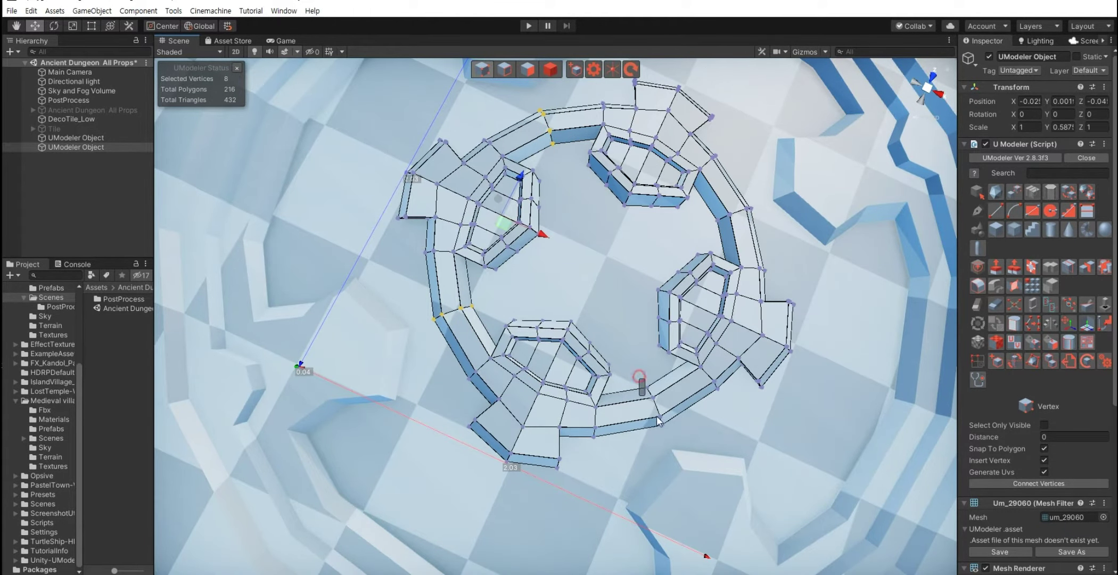
Step: Select the seam vertices and weld them with Remove Doubles at 0.0002 distance
{"action": "left_click_drag", "start_coordinate": [657, 421], "coordinate": [684, 426], "text": "shift"}
{"action": "left_click_drag", "start_coordinate": [710, 191], "coordinate": [769, 241], "text": "shift"}
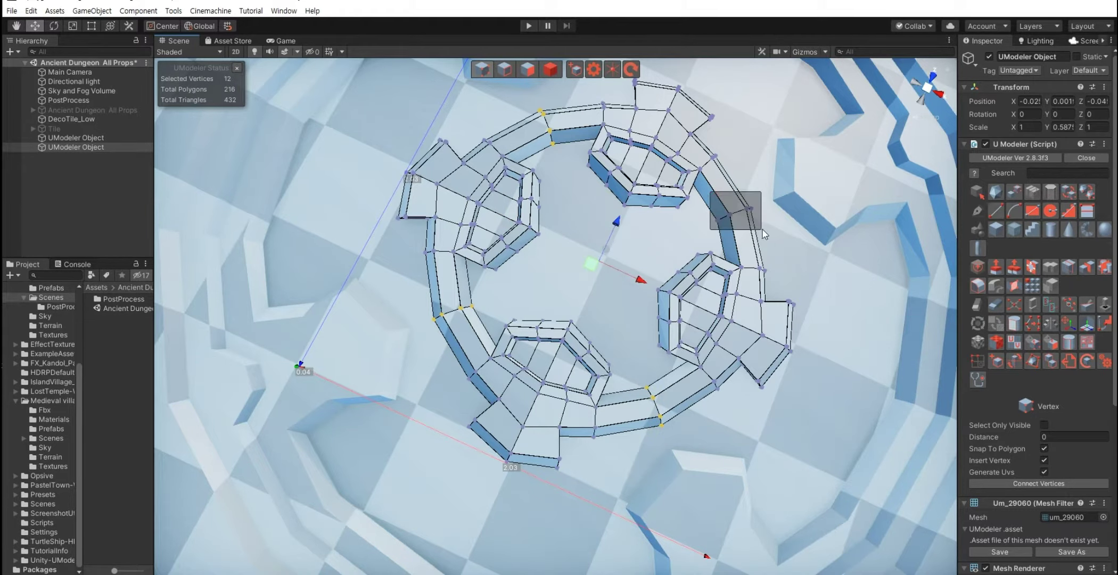
{"action": "left_click", "coordinate": [1066, 305]}
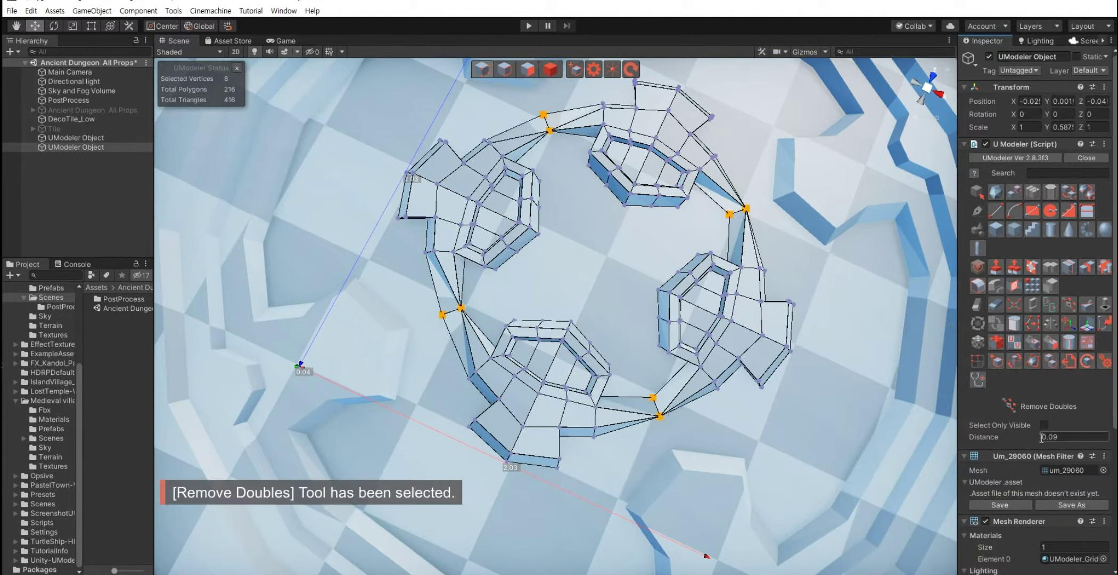
{"action": "left_click_drag", "start_coordinate": [1036, 436], "coordinate": [1029, 436]}
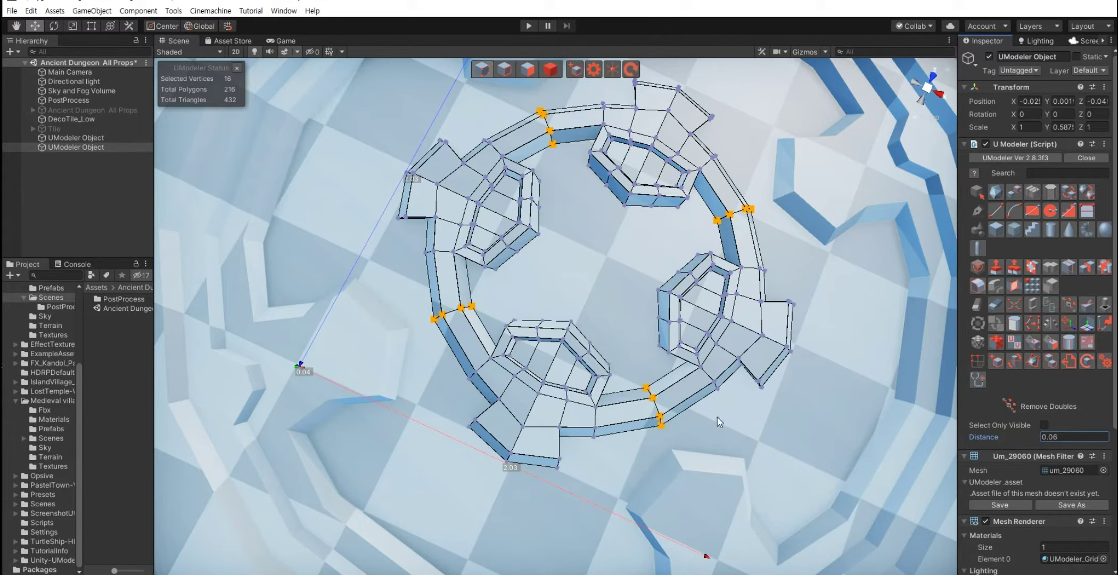
Step: Confirm the merge distance, leave vertex editing and deselect the inner ring mesh
{"action": "key", "text": "Tab"}
{"action": "left_click_drag", "start_coordinate": [622, 429], "coordinate": [537, 404], "text": "alt"}
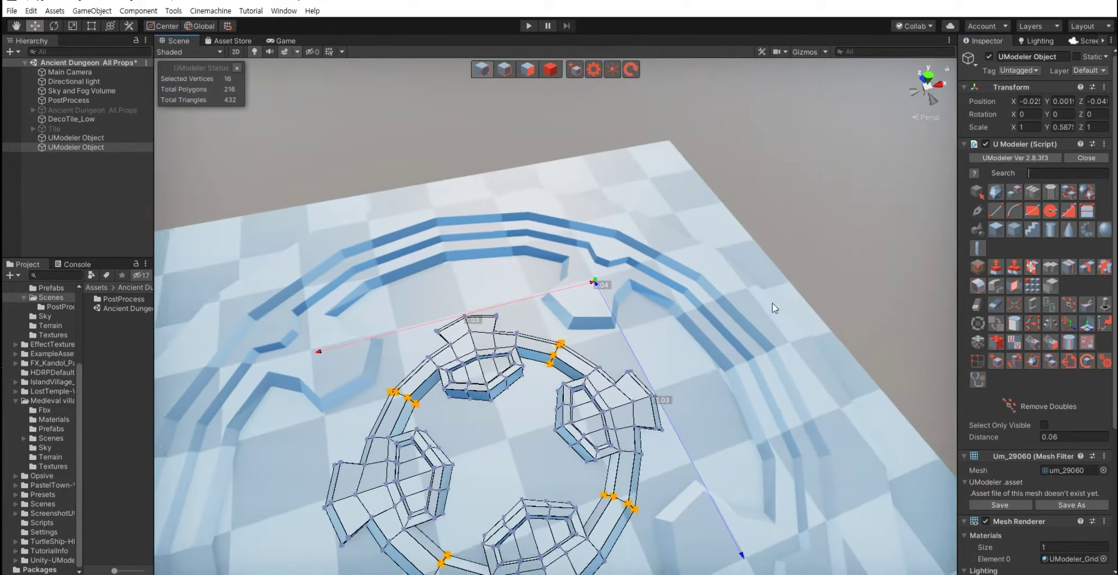
{"action": "key", "text": "Escape"}
{"action": "key", "text": "Escape"}
{"action": "scroll", "coordinate": [533, 404], "scroll_direction": "down", "scroll_amount": 3}
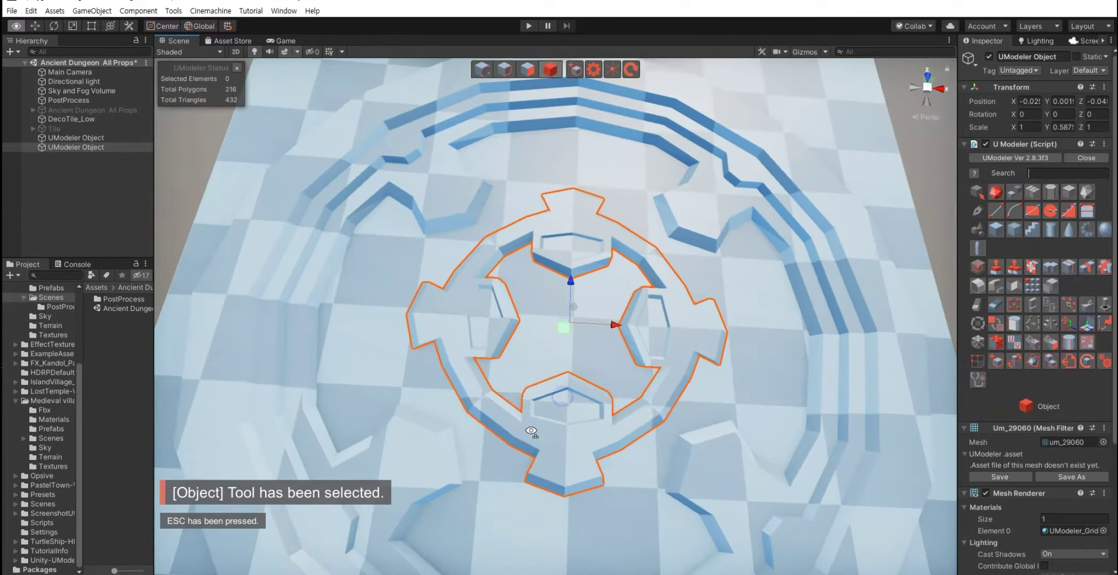
{"action": "scroll", "coordinate": [531, 421], "scroll_direction": "down", "scroll_amount": 3}
{"action": "left_click", "coordinate": [921, 313]}
Step: Select the outer ring mesh and return to whole-object mode
{"action": "scroll", "coordinate": [678, 352], "scroll_direction": "up", "scroll_amount": 3}
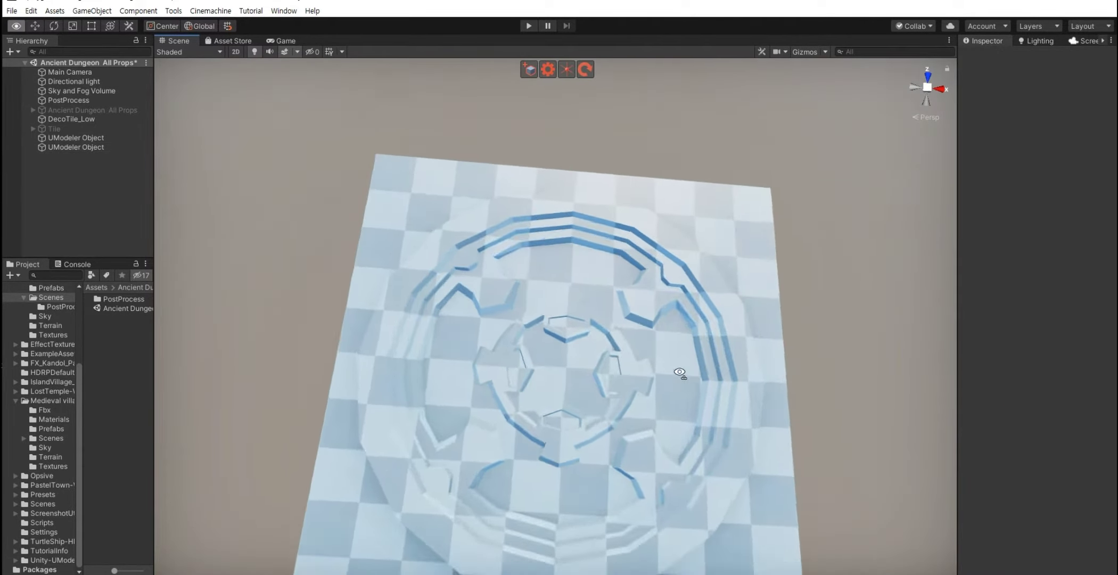
{"action": "scroll", "coordinate": [681, 373], "scroll_direction": "up", "scroll_amount": 3}
{"action": "scroll", "coordinate": [612, 351], "scroll_direction": "up", "scroll_amount": 3}
{"action": "left_click", "coordinate": [463, 230]}
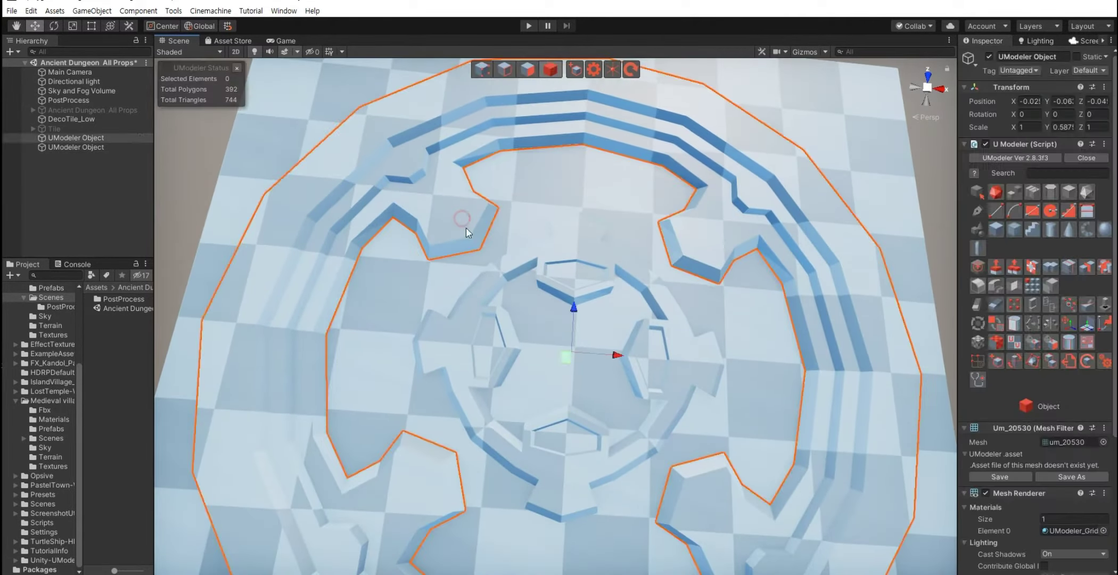
{"action": "scroll", "coordinate": [486, 318], "scroll_direction": "down", "scroll_amount": 3}
{"action": "left_click_drag", "start_coordinate": [486, 318], "coordinate": [568, 438], "text": "alt"}
{"action": "key", "text": "1"}
{"action": "key", "text": "Escape"}
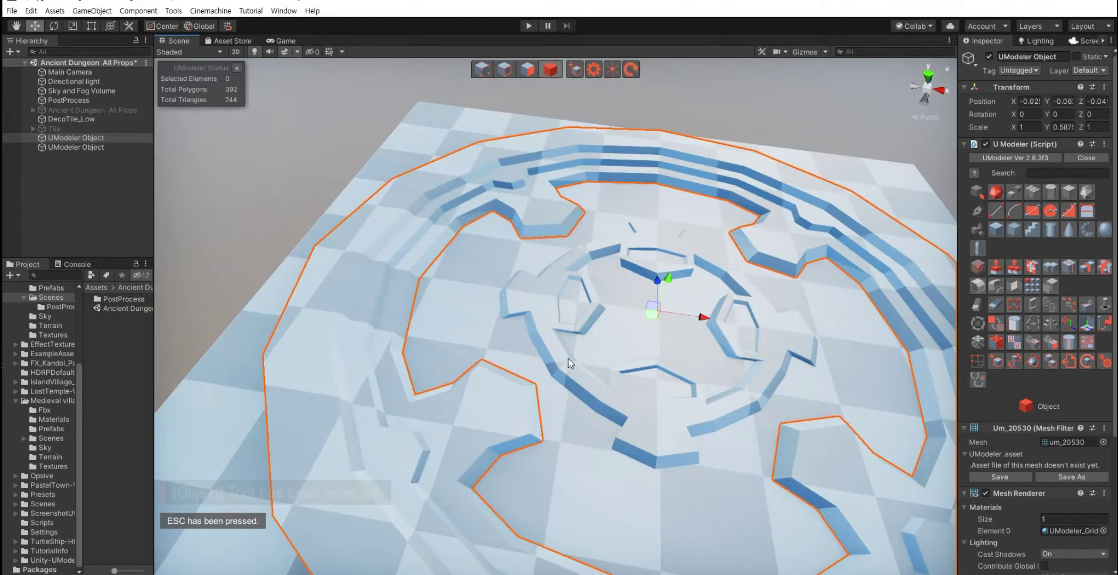
Step: Select the inner and outer ring meshes and merge them into one object
{"action": "left_click", "coordinate": [567, 359]}
{"action": "left_click", "coordinate": [494, 412], "text": "shift"}
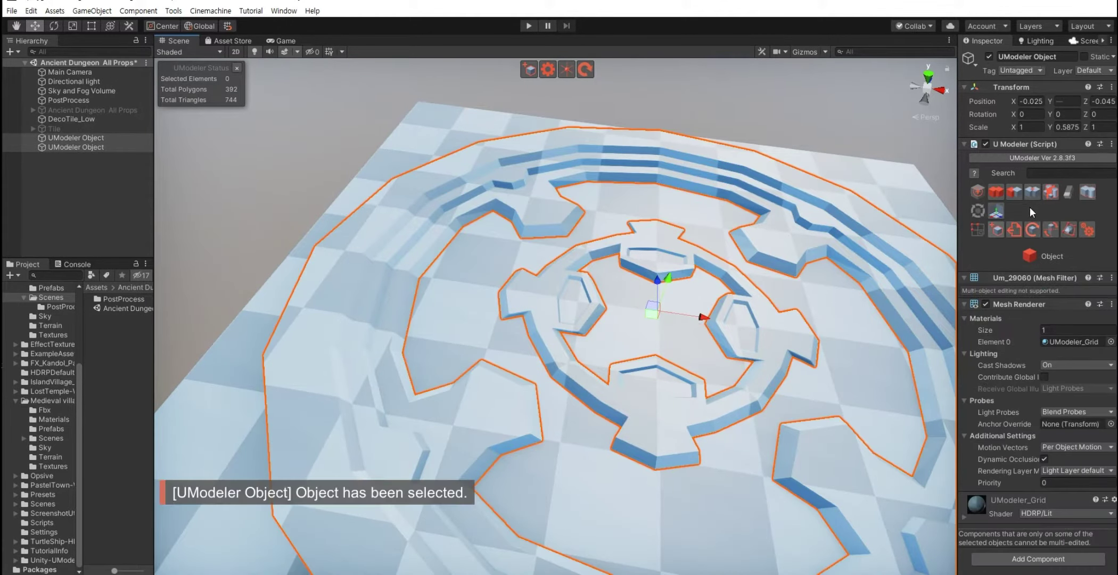
{"action": "left_click", "coordinate": [1087, 193]}
{"action": "left_click_drag", "start_coordinate": [501, 338], "coordinate": [499, 334], "text": "alt"}
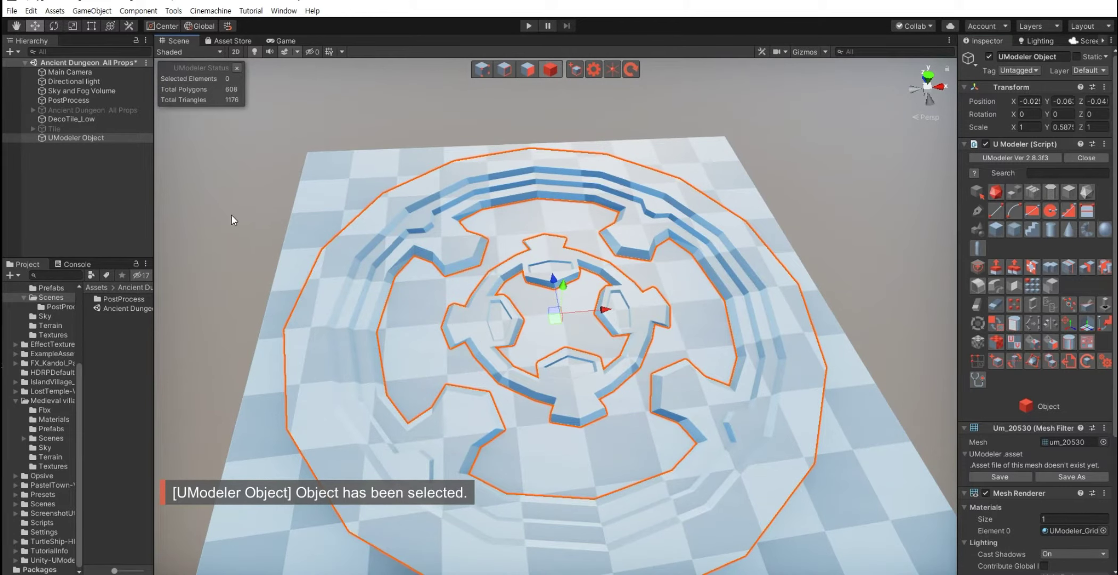
Step: Hide the DecoTile_Low floor tile by disabling its active checkbox
{"action": "left_click", "coordinate": [55, 148]}
{"action": "left_click", "coordinate": [64, 137]}
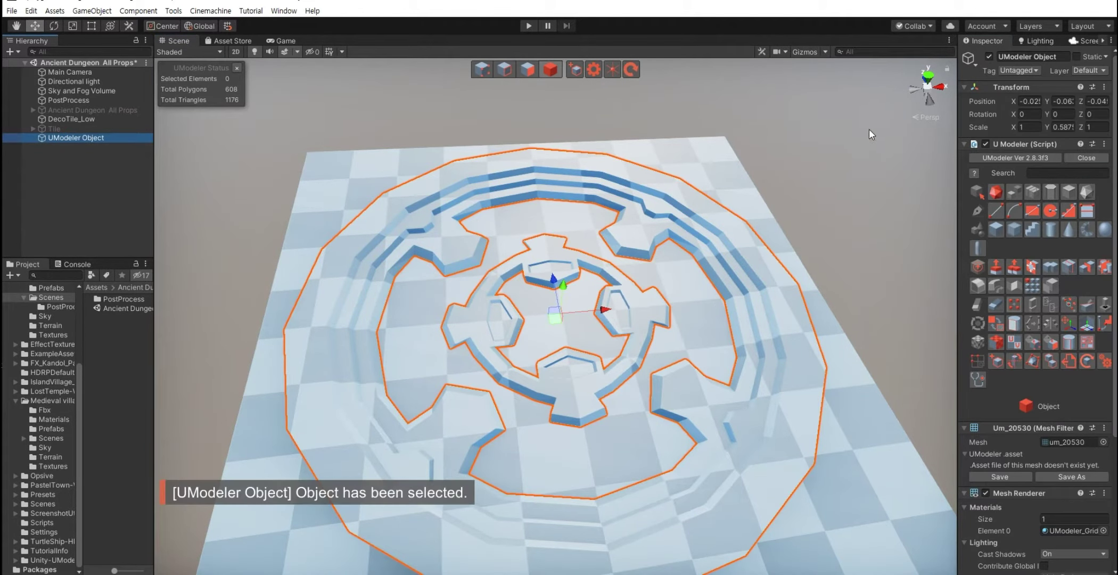
{"action": "left_click", "coordinate": [65, 119]}
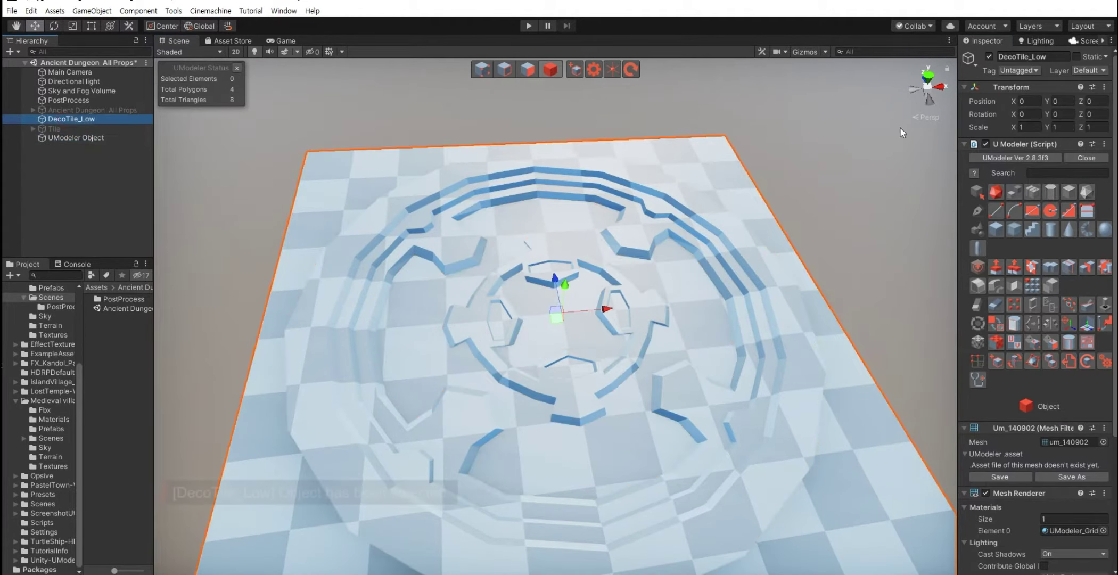
{"action": "left_click", "coordinate": [988, 57]}
{"action": "left_click_drag", "start_coordinate": [639, 320], "coordinate": [478, 323], "text": "alt"}
{"action": "scroll", "coordinate": [478, 323], "scroll_direction": "up", "scroll_amount": 3}
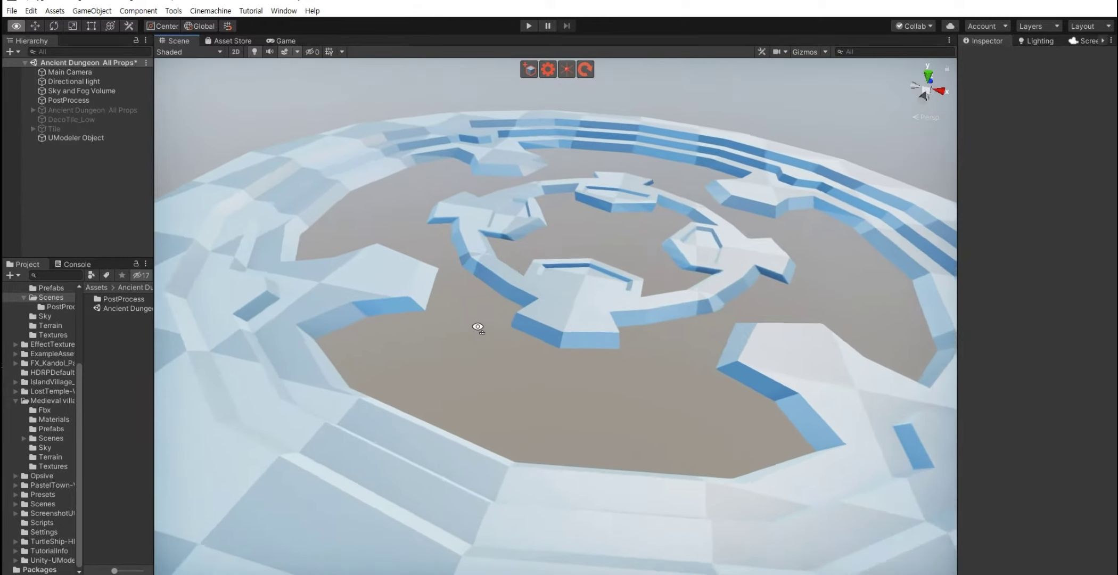
{"action": "scroll", "coordinate": [478, 323], "scroll_direction": "down", "scroll_amount": 3}
Step: Reselect the merged ring mesh and switch to Edge mode with Shift+2
{"action": "left_click", "coordinate": [514, 402]}
{"action": "mouse_move", "coordinate": [569, 419]}
{"action": "left_mouse_down", "text": "alt"}
{"action": "mouse_move", "coordinate": [580, 349]}
{"action": "mouse_move", "coordinate": [478, 378]}
{"action": "left_mouse_up", "text": "alt"}
{"action": "scroll", "coordinate": [580, 349], "scroll_direction": "up", "scroll_amount": 3}
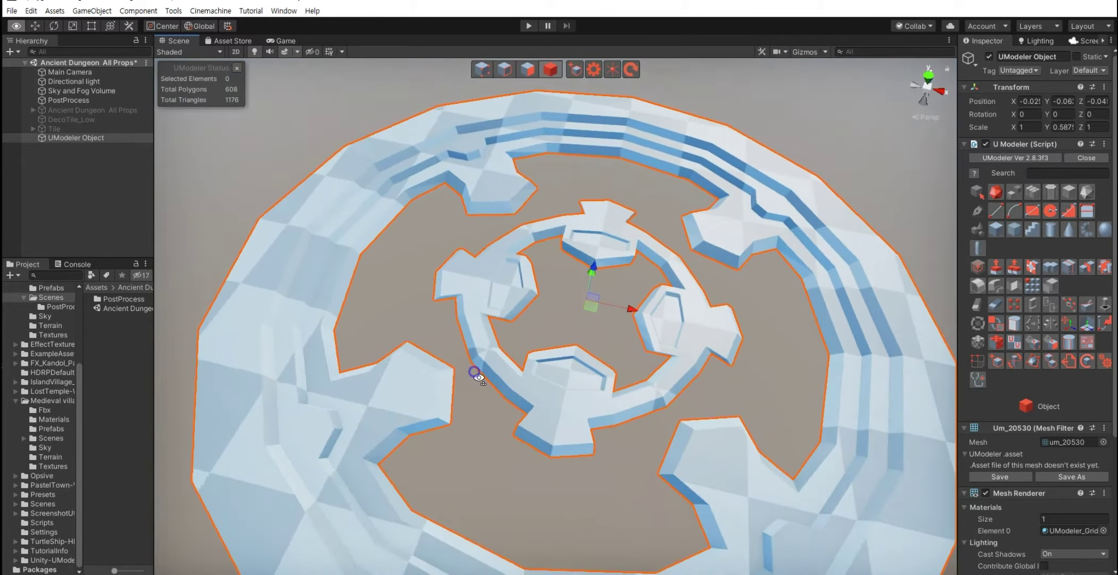
{"action": "scroll", "coordinate": [551, 386], "scroll_direction": "up", "scroll_amount": 5}
{"action": "key", "text": "shift+2"}
Step: Bridge the first two inner-arm ends to their facing outer ring edges
{"action": "left_click", "coordinate": [560, 315]}
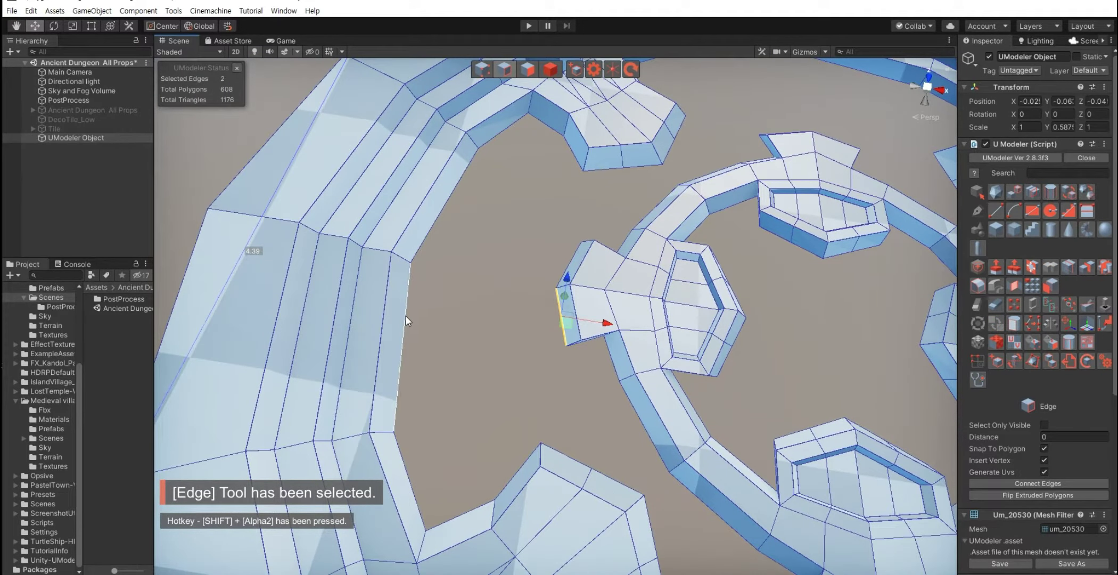
{"action": "left_click", "coordinate": [405, 315], "text": "shift"}
{"action": "left_click", "coordinate": [1011, 288]}
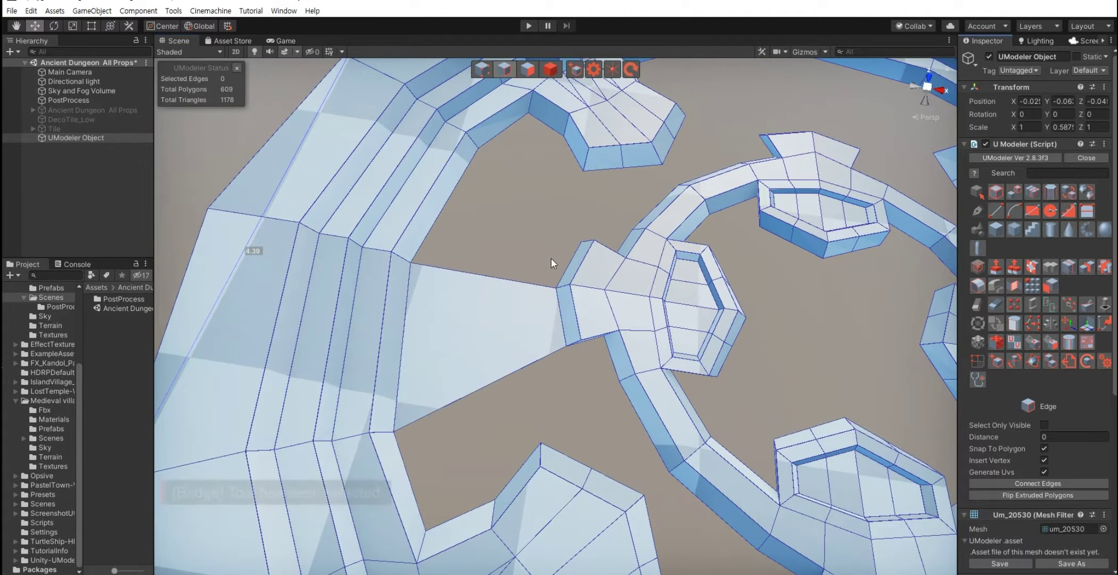
{"action": "left_click", "coordinate": [436, 223], "text": "shift"}
{"action": "left_click_drag", "start_coordinate": [854, 283], "coordinate": [576, 346], "text": "alt"}
{"action": "left_click", "coordinate": [576, 346], "text": "shift"}
{"action": "key", "text": "b"}
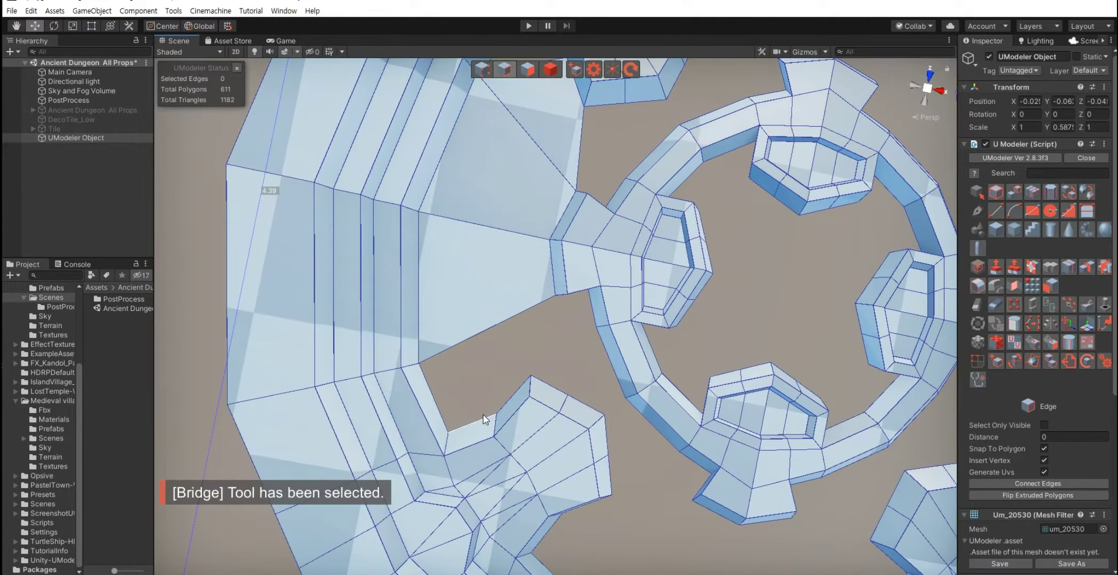
{"action": "left_click_drag", "start_coordinate": [478, 420], "coordinate": [482, 395], "text": "alt"}
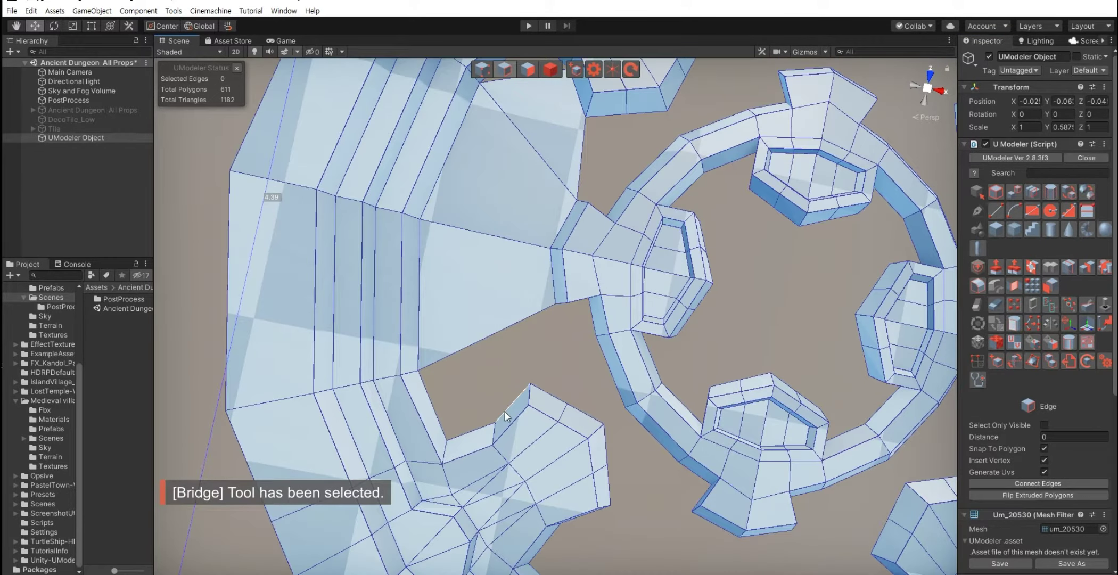
Step: Bridge the lower gap and close two triangular holes with new faces
{"action": "left_click", "coordinate": [504, 411]}
{"action": "left_click", "coordinate": [470, 343], "text": "shift"}
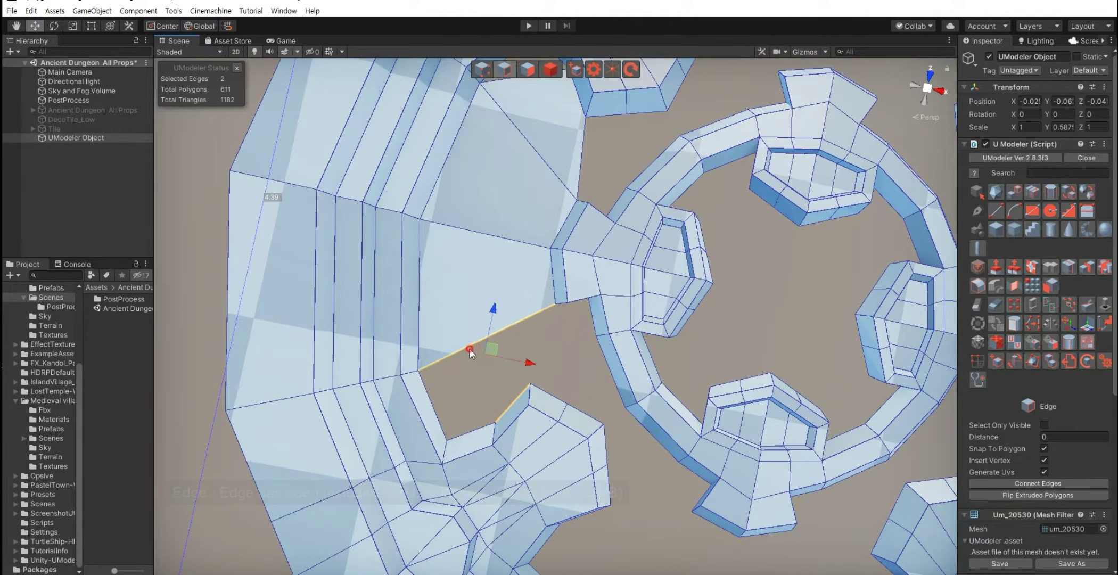
{"action": "left_click", "coordinate": [995, 286]}
{"action": "left_click", "coordinate": [470, 409]}
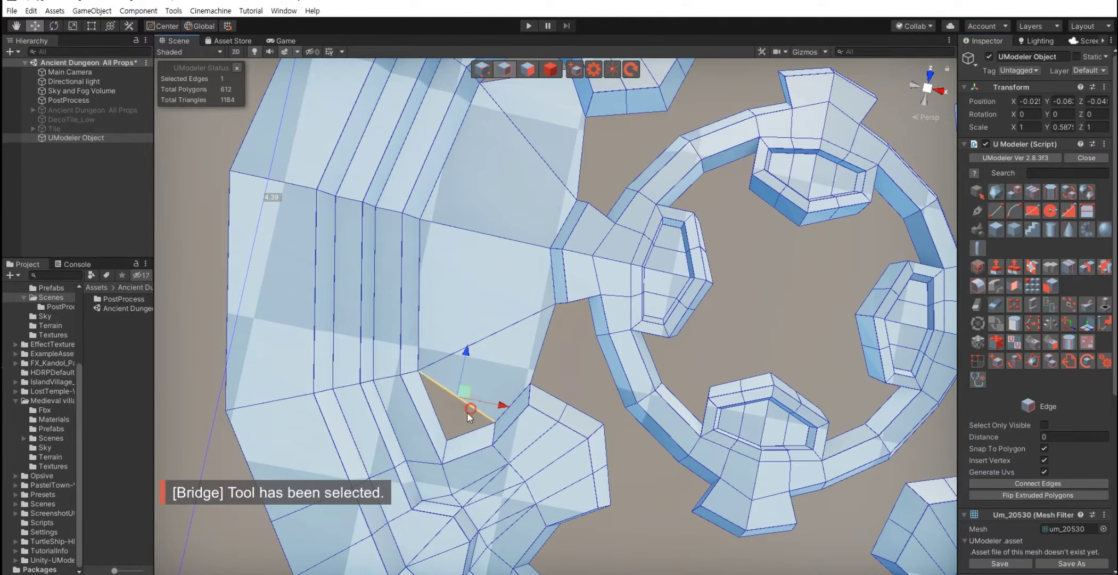
{"action": "left_click", "coordinate": [426, 389], "text": "shift"}
{"action": "left_click", "coordinate": [995, 286]}
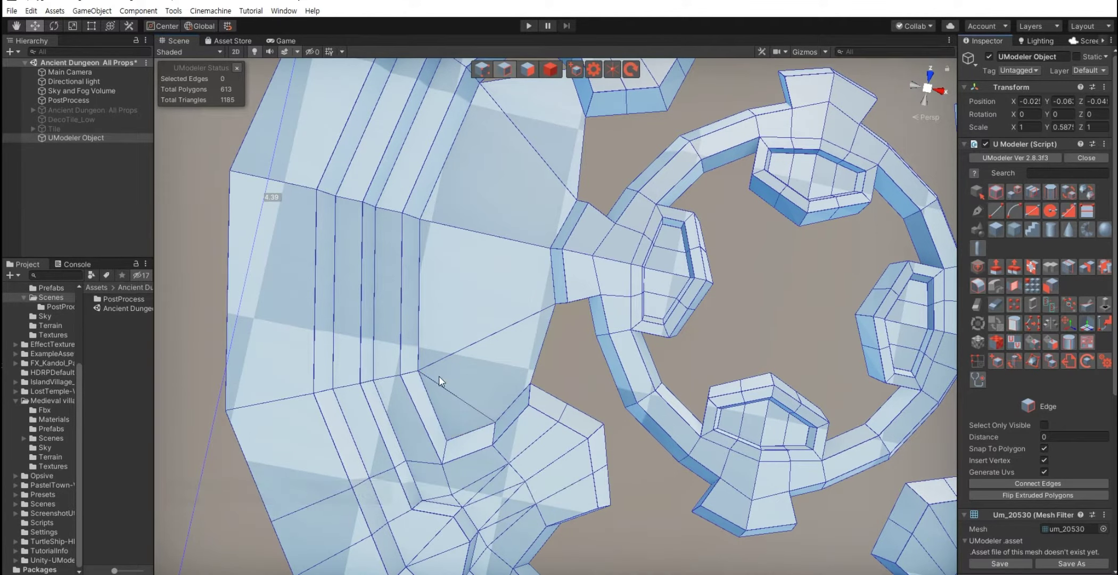
{"action": "left_click_drag", "start_coordinate": [438, 375], "coordinate": [479, 298], "text": "alt"}
{"action": "left_click", "coordinate": [538, 300]}
{"action": "left_click", "coordinate": [502, 285], "text": "shift"}
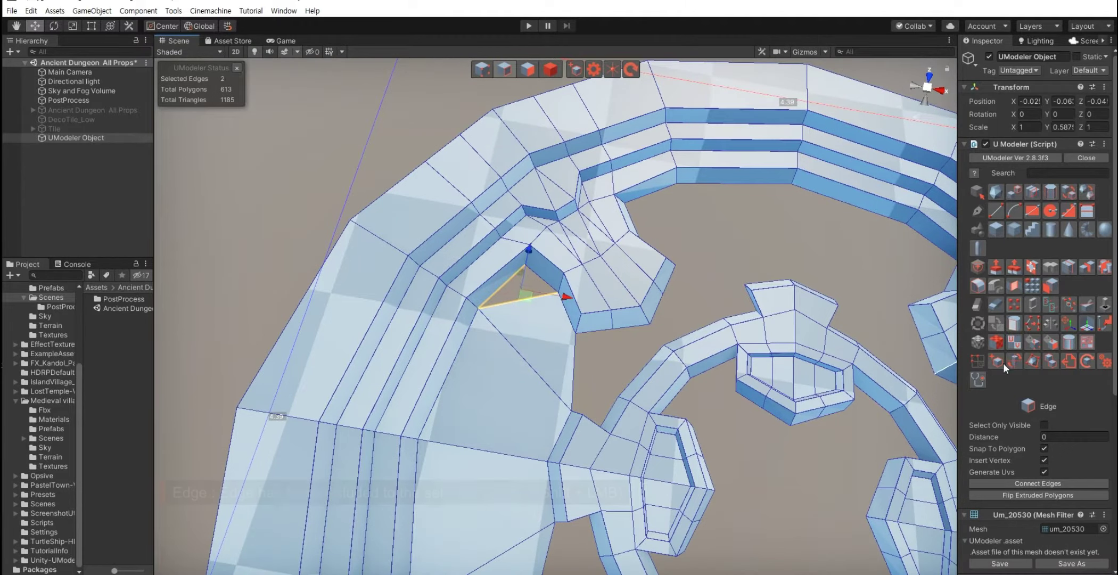
{"action": "left_click", "coordinate": [995, 286]}
Step: Bridge the ring arm edges to the matching pentagon edges across two gaps
{"action": "left_click_drag", "start_coordinate": [603, 387], "coordinate": [634, 409], "text": "alt"}
{"action": "left_click", "coordinate": [617, 290]}
{"action": "left_click", "coordinate": [600, 261], "text": "shift"}
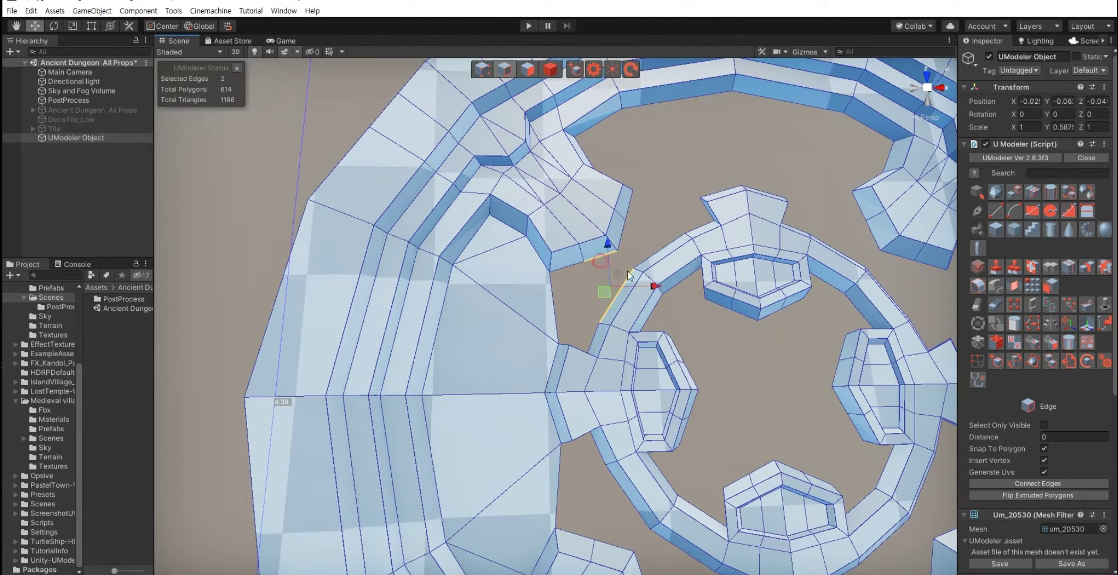
{"action": "left_click", "coordinate": [1013, 284]}
{"action": "left_click_drag", "start_coordinate": [584, 420], "coordinate": [589, 435], "text": "alt"}
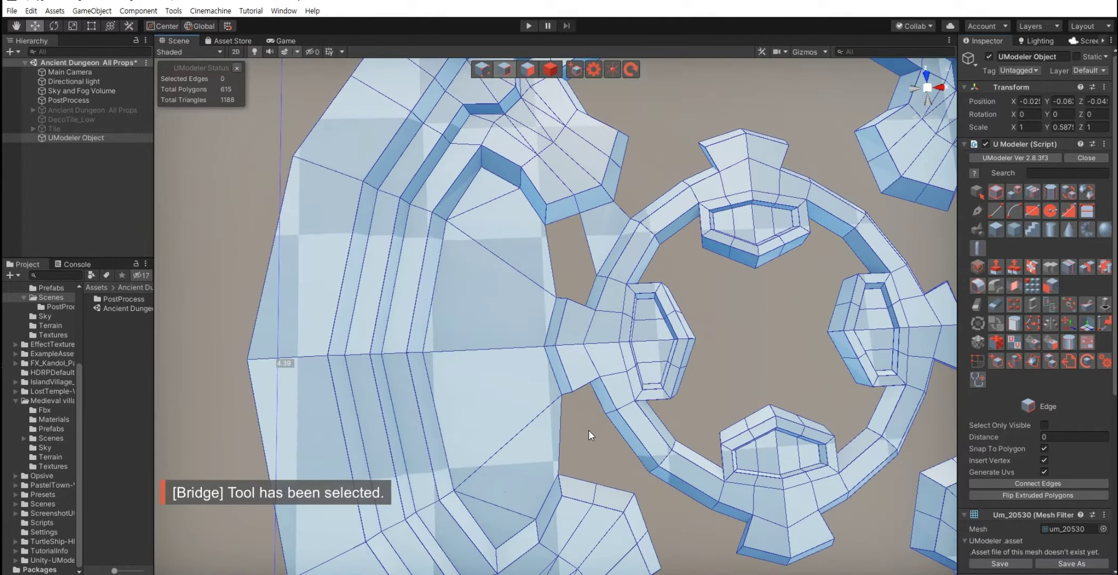
{"action": "left_click", "coordinate": [614, 429]}
{"action": "left_click", "coordinate": [619, 477], "text": "shift"}
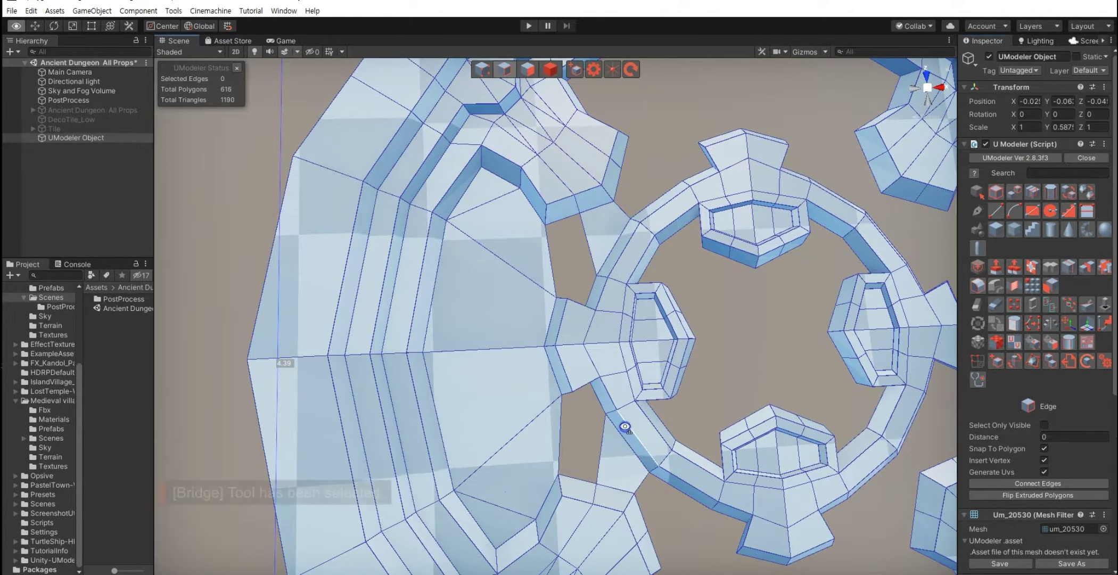
{"action": "scroll", "coordinate": [612, 404], "scroll_direction": "up", "scroll_amount": 3}
{"action": "scroll", "coordinate": [601, 357], "scroll_direction": "up", "scroll_amount": 3}
Step: Select the five edges around the open gap and fill it with one polygon
{"action": "left_click", "coordinate": [609, 362]}
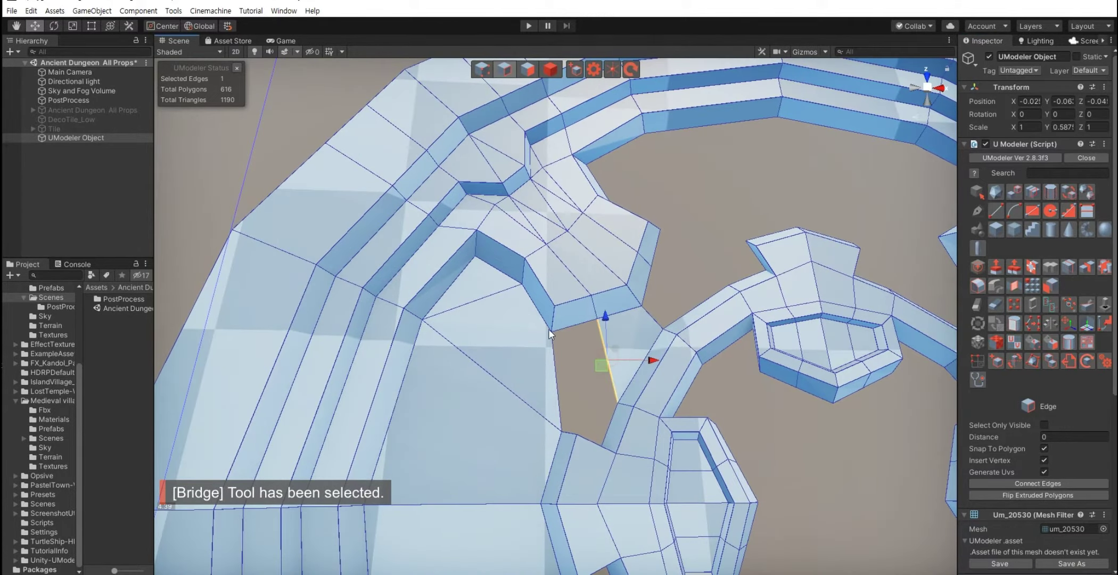
{"action": "left_click", "coordinate": [563, 327], "text": "shift"}
{"action": "left_click", "coordinate": [557, 383], "text": "shift"}
{"action": "mouse_move", "coordinate": [556, 382]}
{"action": "left_mouse_down", "text": "alt"}
{"action": "mouse_move", "coordinate": [250, 410]}
{"action": "mouse_move", "coordinate": [411, 356]}
{"action": "left_mouse_up", "text": "alt"}
{"action": "left_click", "coordinate": [411, 343], "text": "shift"}
{"action": "left_click", "coordinate": [394, 374], "text": "shift"}
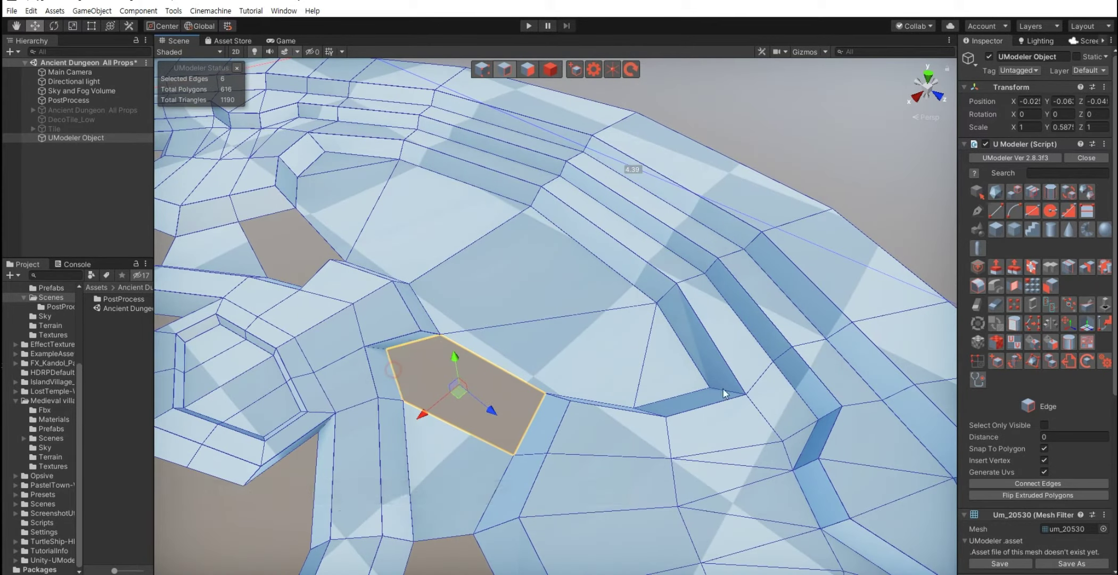
{"action": "left_click", "coordinate": [995, 191]}
Step: Bridge the top and bottom edges of the last remaining hole
{"action": "mouse_move", "coordinate": [855, 320]}
{"action": "left_mouse_down", "text": "alt"}
{"action": "mouse_move", "coordinate": [538, 394]}
{"action": "mouse_move", "coordinate": [575, 443]}
{"action": "mouse_move", "coordinate": [638, 407]}
{"action": "left_mouse_up", "text": "alt"}
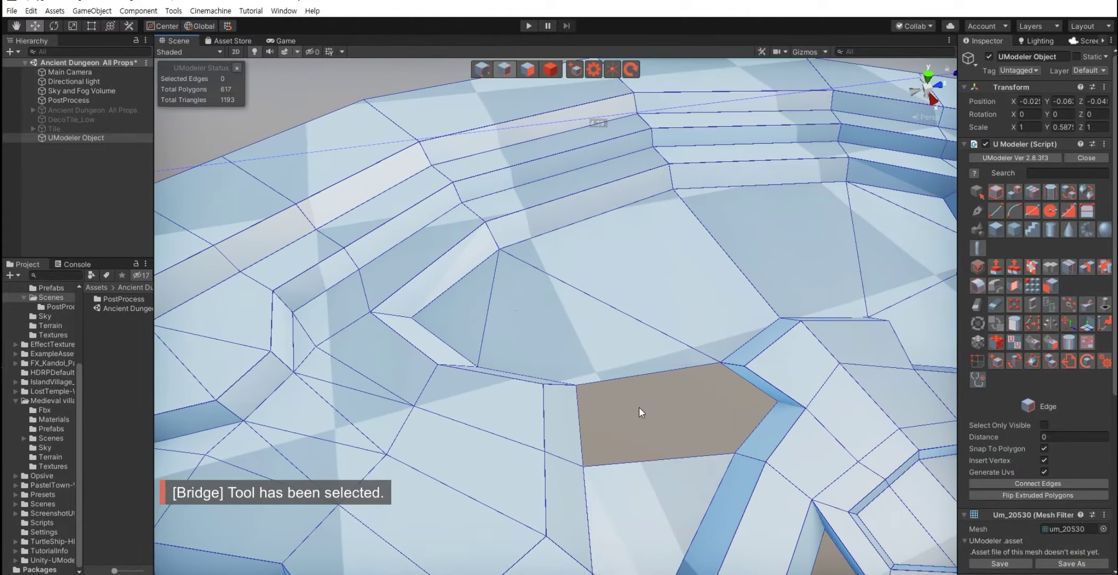
{"action": "left_click", "coordinate": [638, 377]}
{"action": "left_click", "coordinate": [632, 461], "text": "shift"}
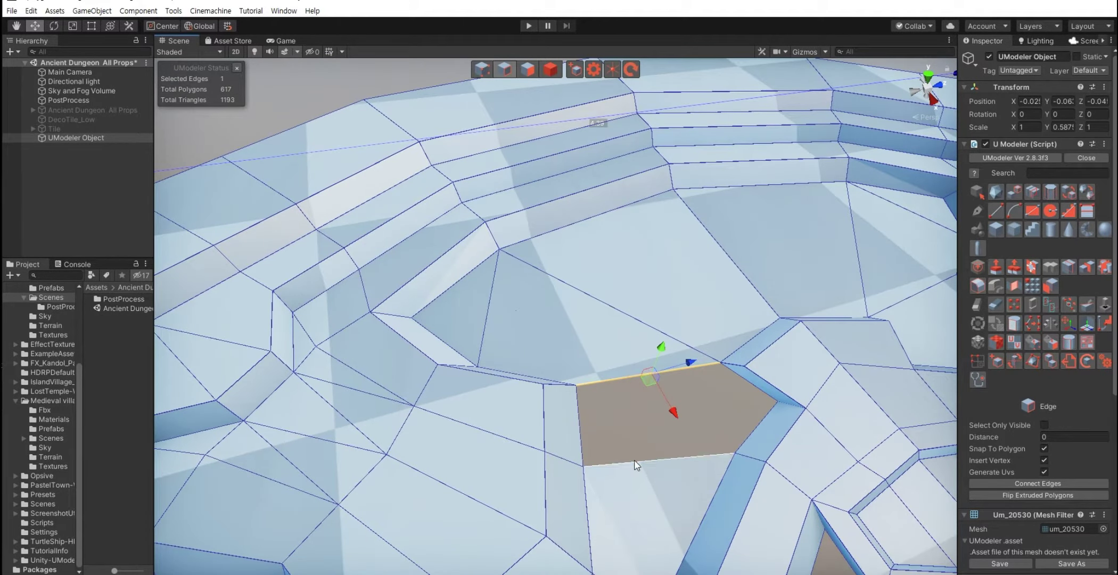
{"action": "key", "text": "Return"}
{"action": "mouse_move", "coordinate": [578, 472]}
{"action": "left_mouse_down", "text": "alt"}
{"action": "mouse_move", "coordinate": [532, 486]}
{"action": "mouse_move", "coordinate": [564, 457]}
{"action": "left_mouse_up", "text": "alt"}
Step: Connect the two selected vertices with a new edge
{"action": "key", "text": "1"}
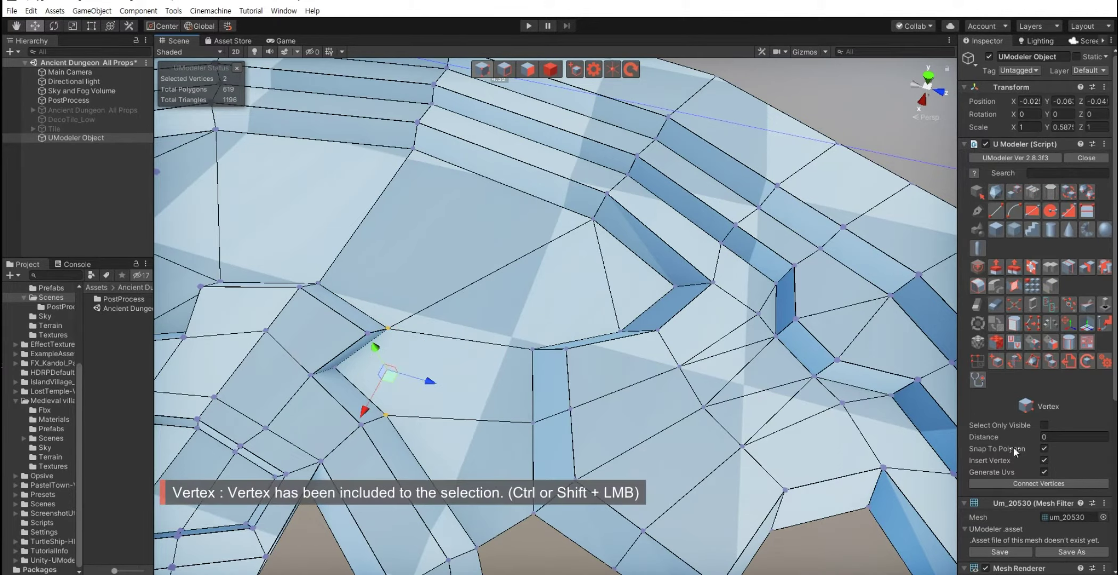
{"action": "left_click", "coordinate": [996, 483]}
{"action": "scroll", "coordinate": [373, 381], "scroll_direction": "down", "scroll_amount": 5}
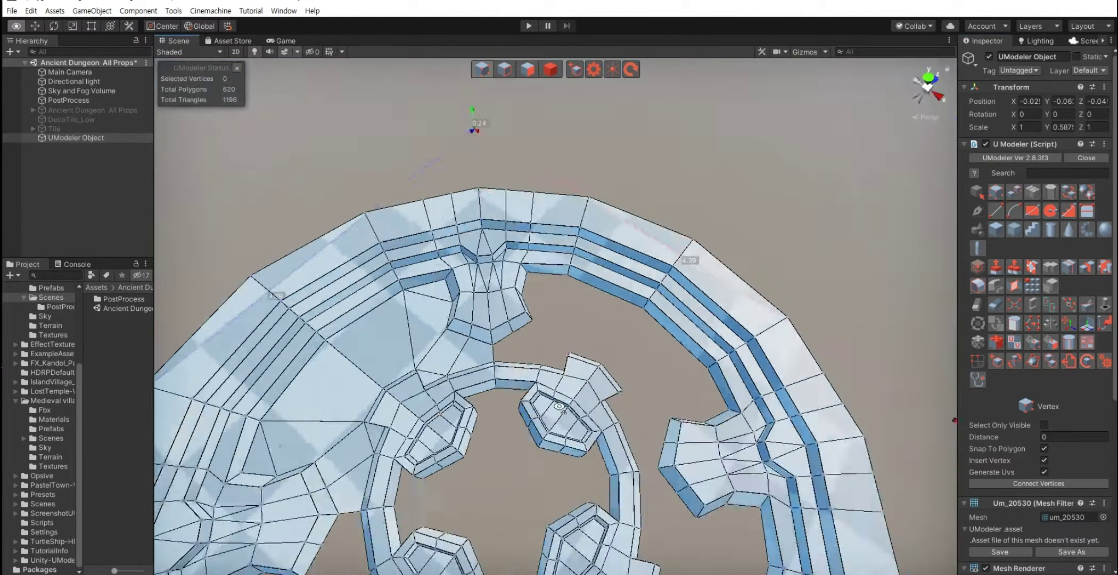
{"action": "mouse_move", "coordinate": [539, 420]}
{"action": "left_mouse_down", "text": "alt"}
{"action": "mouse_move", "coordinate": [574, 436]}
{"action": "mouse_move", "coordinate": [553, 425]}
{"action": "mouse_move", "coordinate": [569, 424]}
{"action": "left_mouse_up", "text": "alt"}
{"action": "scroll", "coordinate": [569, 424], "scroll_direction": "up", "scroll_amount": 3}
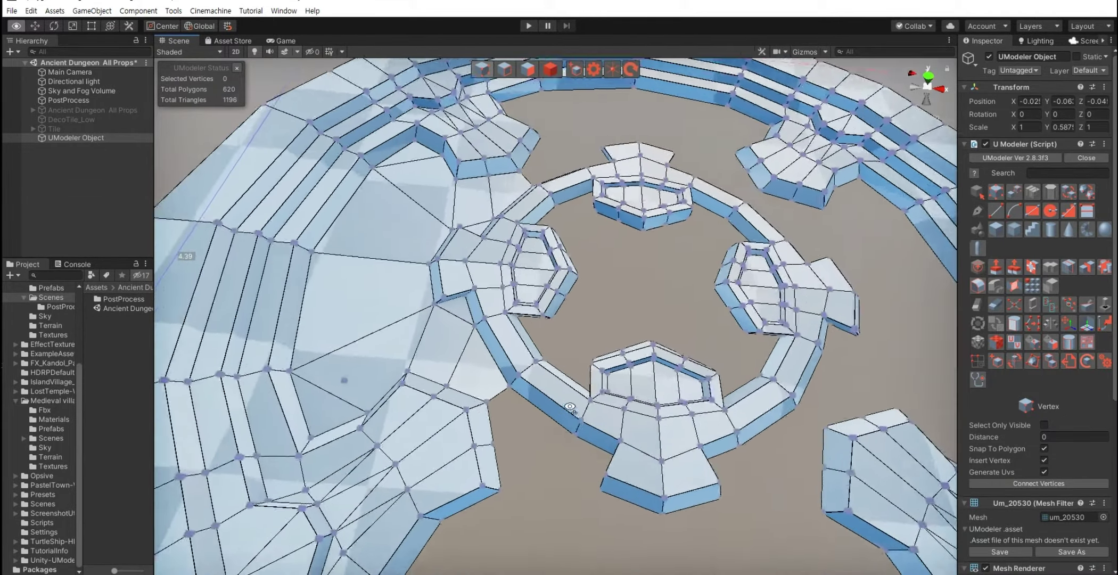
{"action": "scroll", "coordinate": [558, 445], "scroll_direction": "up", "scroll_amount": 3}
{"action": "scroll", "coordinate": [558, 445], "scroll_direction": "down", "scroll_amount": 2}
{"action": "scroll", "coordinate": [567, 447], "scroll_direction": "down", "scroll_amount": 4}
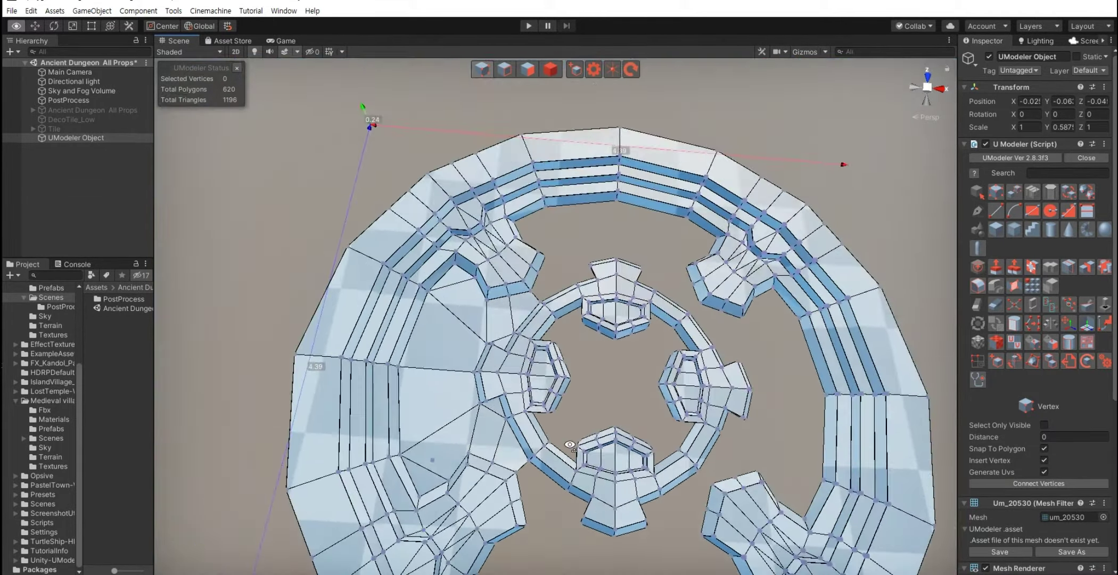
{"action": "mouse_move", "coordinate": [569, 445]}
{"action": "left_mouse_down", "text": "alt"}
{"action": "mouse_move", "coordinate": [580, 439]}
{"action": "mouse_move", "coordinate": [560, 409]}
{"action": "left_mouse_up", "text": "alt"}
{"action": "scroll", "coordinate": [578, 438], "scroll_direction": "up", "scroll_amount": 3}
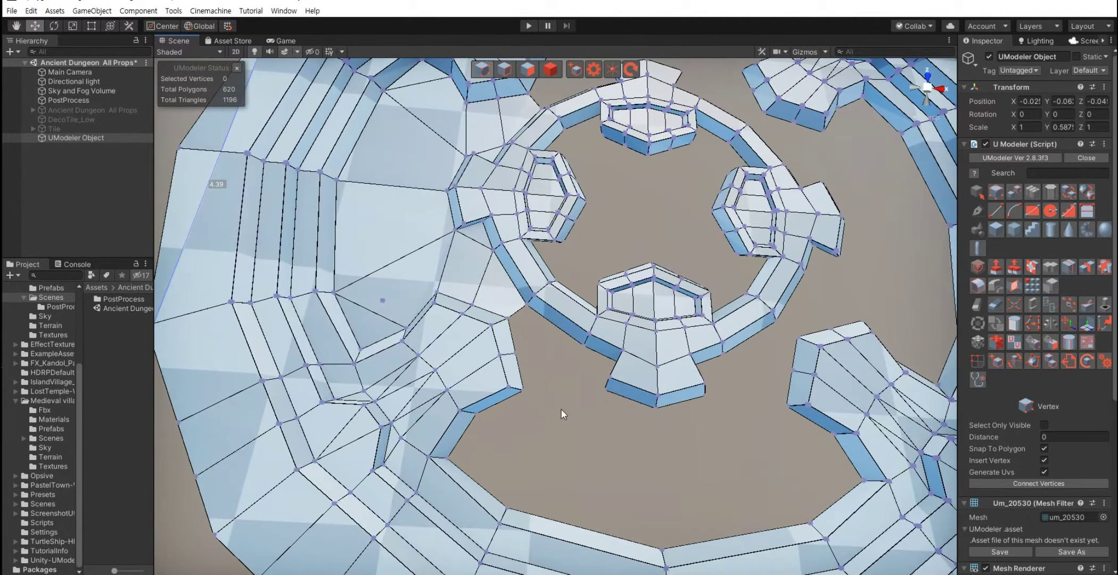
Step: Bridge the gaps between the inner ring and surrounding floor edges with new polygons
{"action": "key", "text": "shift+2"}
{"action": "left_click", "coordinate": [557, 325]}
{"action": "left_click_drag", "start_coordinate": [544, 332], "coordinate": [694, 341], "text": "alt"}
{"action": "left_click", "coordinate": [698, 326]}
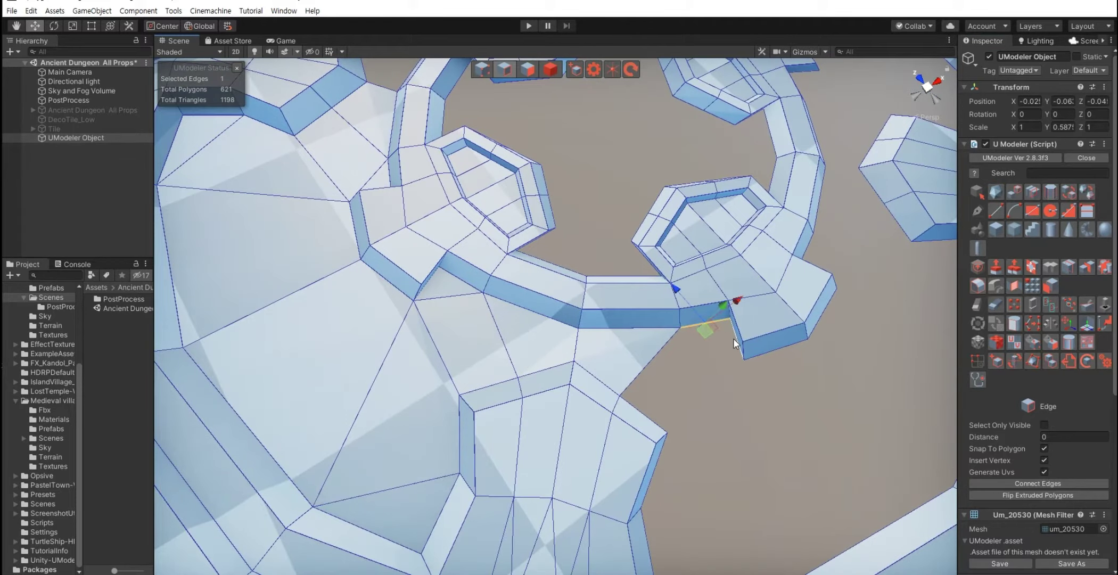
{"action": "left_click", "coordinate": [1000, 322]}
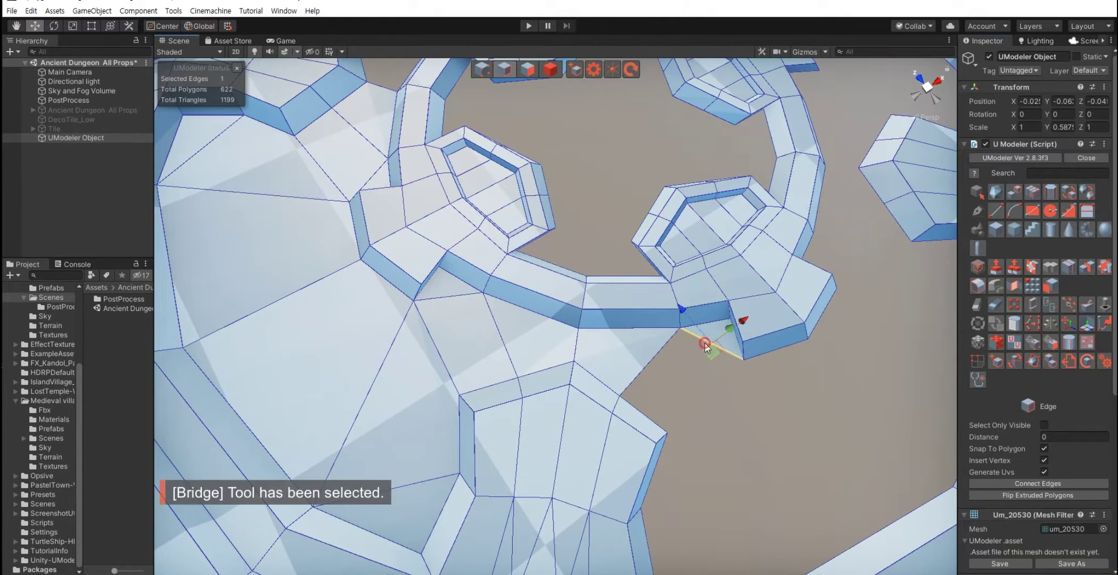
{"action": "left_click", "coordinate": [679, 430], "text": "shift"}
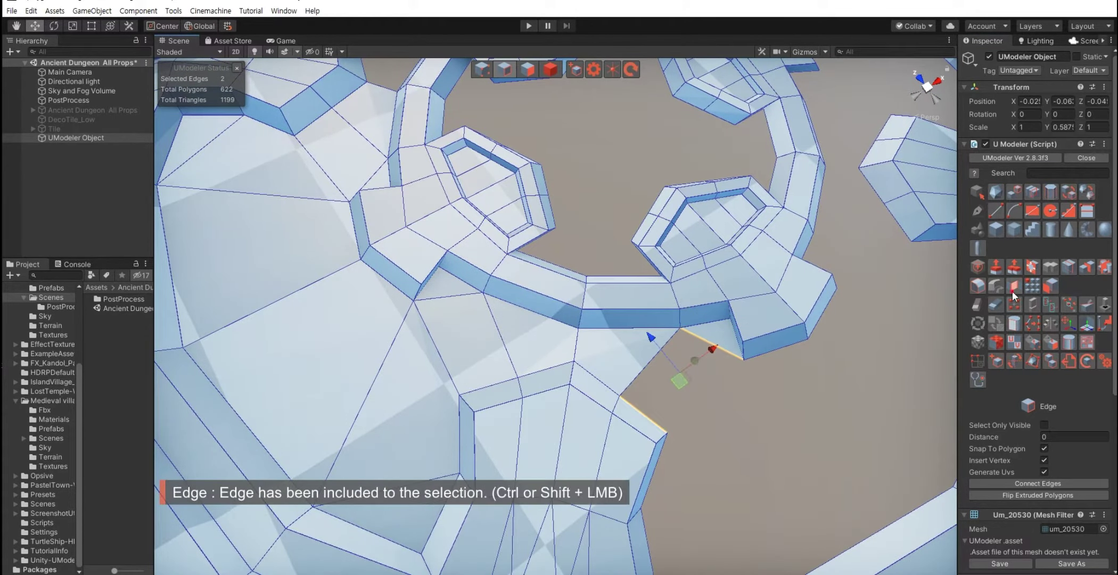
{"action": "left_click_drag", "start_coordinate": [679, 429], "coordinate": [637, 324], "text": "alt"}
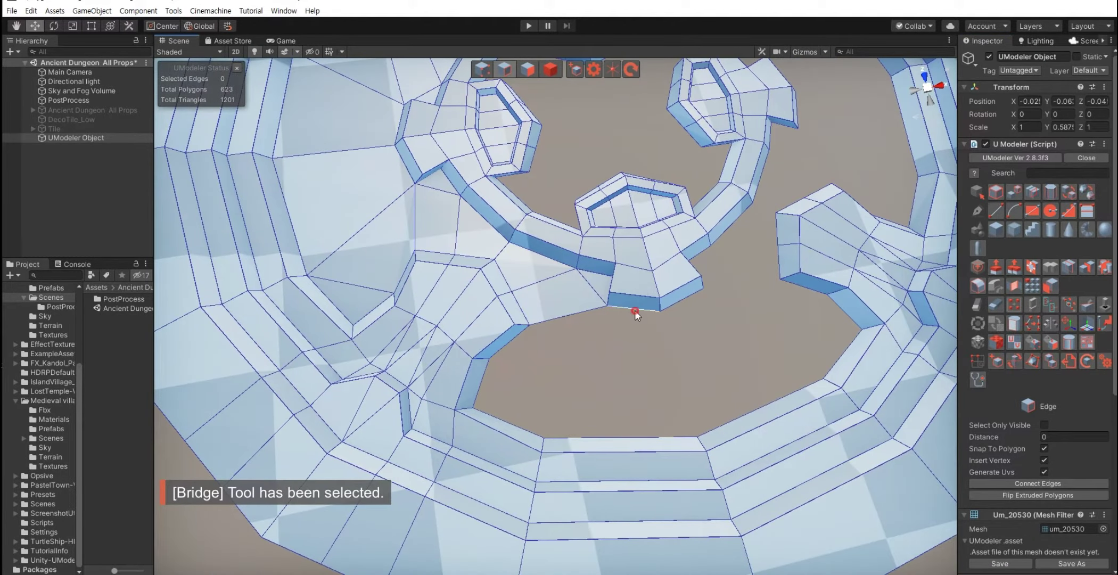
{"action": "left_click", "coordinate": [634, 307]}
{"action": "left_click", "coordinate": [620, 438], "text": "shift"}
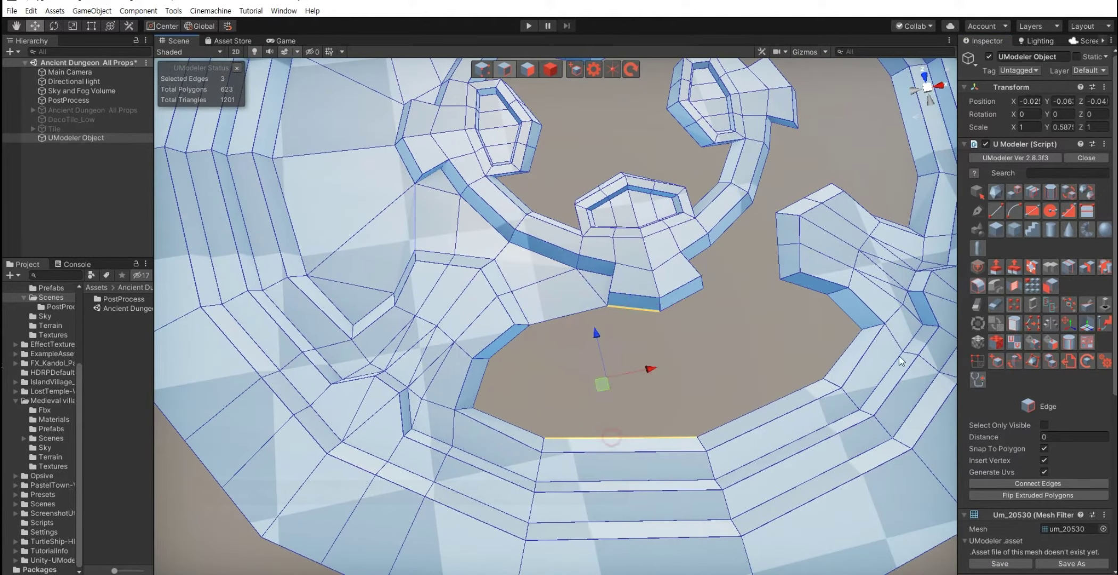
{"action": "left_click", "coordinate": [1007, 289]}
Step: Fill the remaining triangular holes, bringing the mesh to 626 polygons
{"action": "left_click_drag", "start_coordinate": [568, 376], "coordinate": [612, 367], "text": "alt"}
{"action": "left_click", "coordinate": [599, 396]}
{"action": "left_click", "coordinate": [638, 427], "text": "shift"}
{"action": "left_click", "coordinate": [1011, 284]}
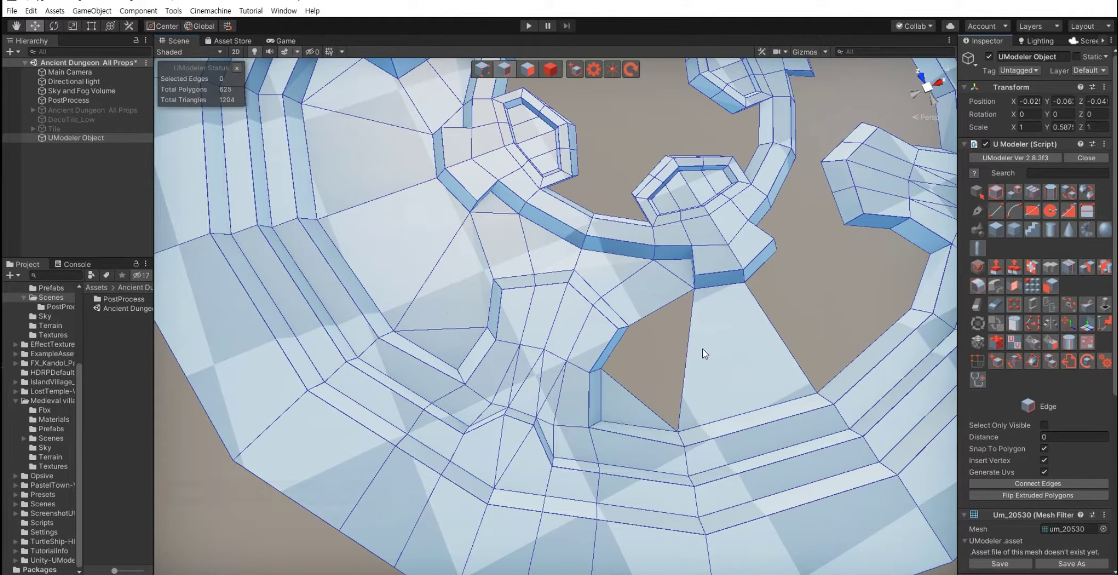
{"action": "left_click", "coordinate": [610, 353]}
{"action": "left_click", "coordinate": [686, 351], "text": "shift"}
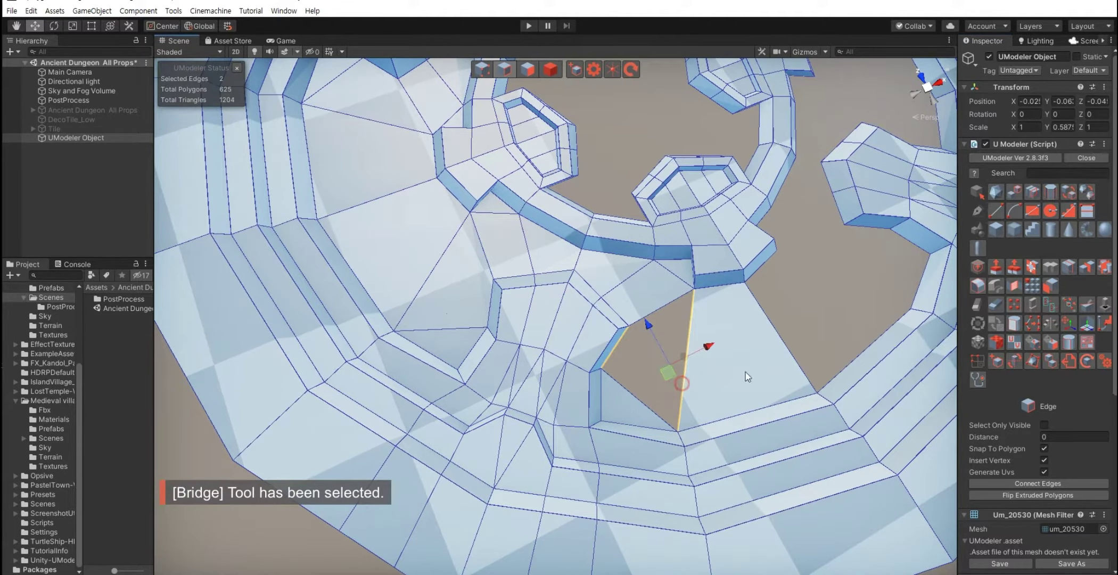
{"action": "left_click", "coordinate": [995, 285]}
{"action": "left_click_drag", "start_coordinate": [667, 372], "coordinate": [580, 376], "text": "alt"}
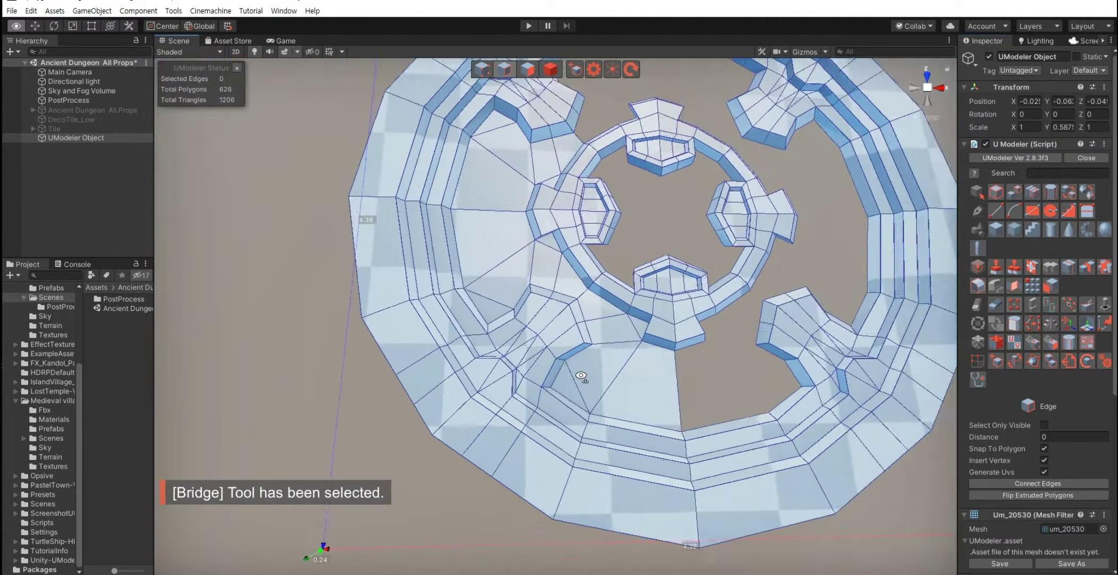
{"action": "scroll", "coordinate": [580, 376], "scroll_direction": "up", "scroll_amount": 5}
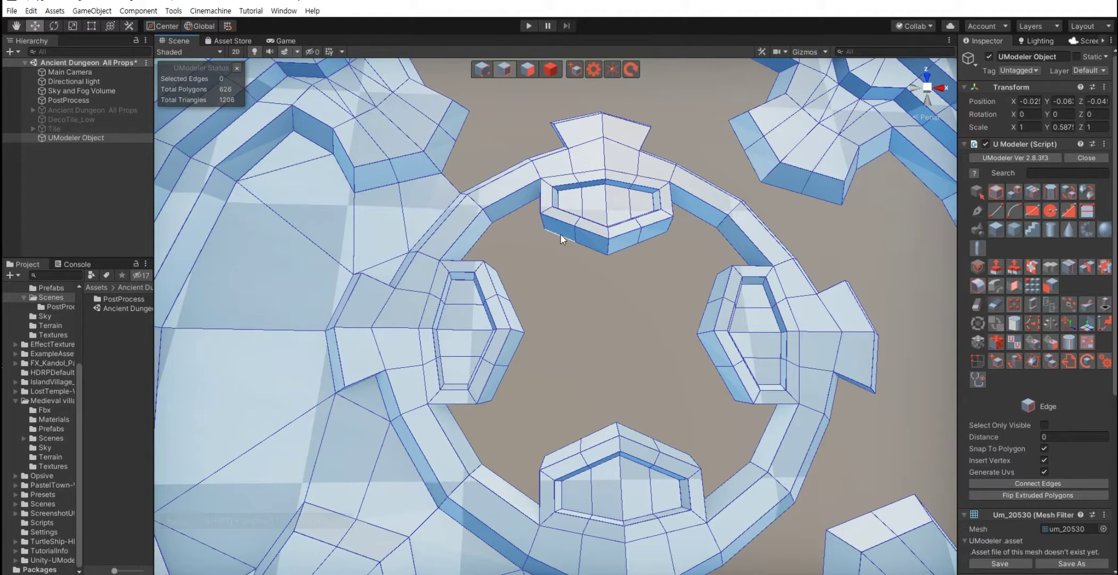
Step: Check the edge loops around the top block's base and inner ring, then clear the selection
{"action": "double_click", "coordinate": [559, 234]}
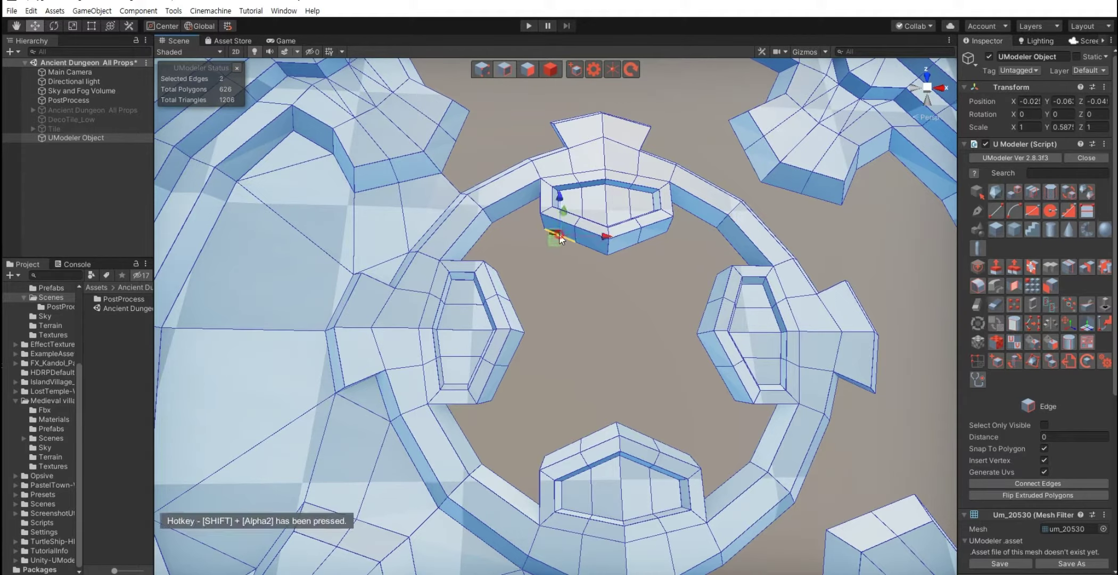
{"action": "double_click", "coordinate": [499, 216], "text": "shift"}
{"action": "left_click", "coordinate": [570, 361]}
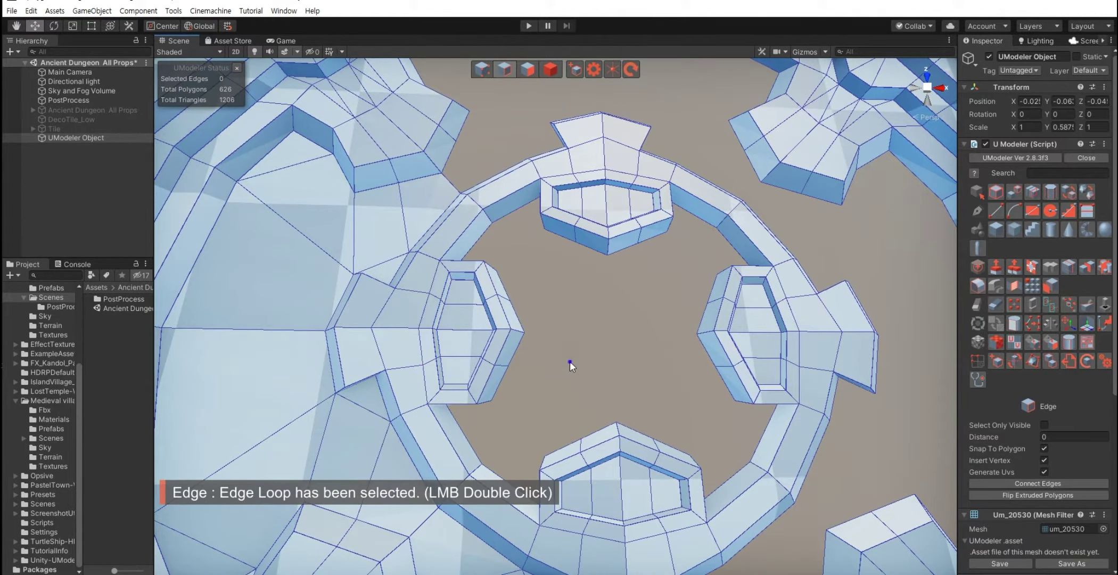
{"action": "mouse_move", "coordinate": [569, 361]}
{"action": "left_mouse_down", "text": "alt"}
{"action": "mouse_move", "coordinate": [300, 171]}
{"action": "mouse_move", "coordinate": [524, 290]}
{"action": "mouse_move", "coordinate": [473, 247]}
{"action": "left_mouse_up", "text": "alt"}
Step: In Polygon mode, select the downward-facing faces on the left and right blocks
{"action": "key", "text": "shift+3"}
{"action": "left_click", "coordinate": [437, 201]}
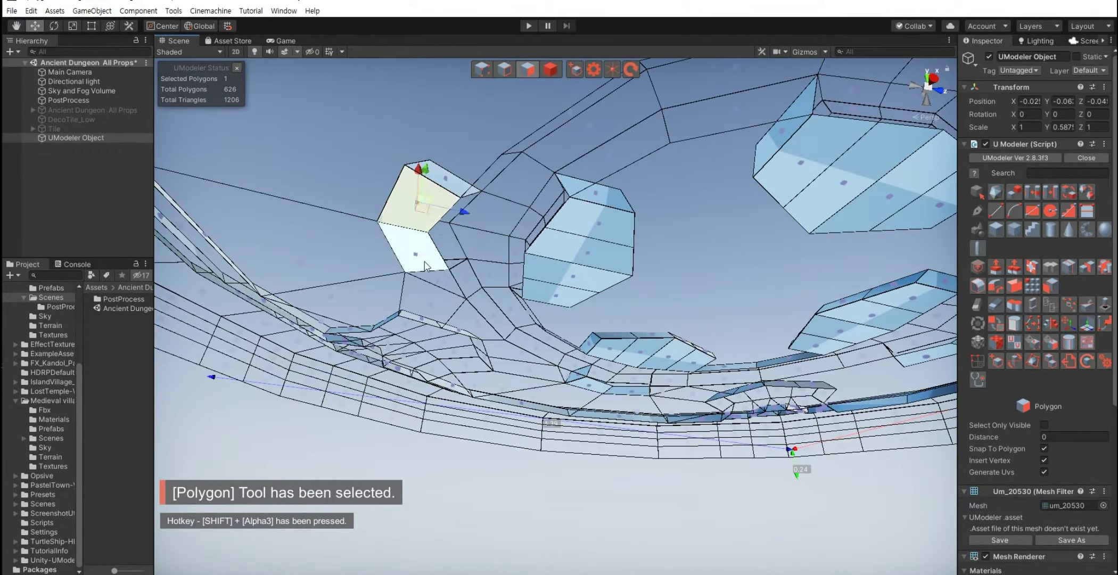
{"action": "left_click", "coordinate": [424, 261], "text": "shift"}
{"action": "left_click", "coordinate": [580, 219], "text": "shift"}
{"action": "left_click", "coordinate": [567, 250], "text": "ctrl"}
{"action": "left_click", "coordinate": [569, 269], "text": "ctrl"}
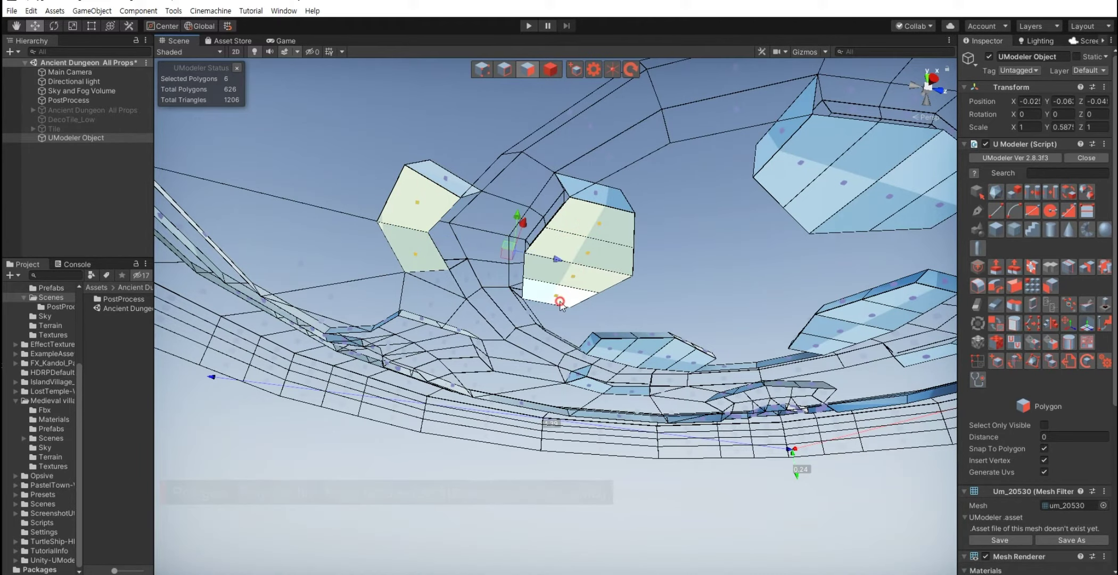
{"action": "left_click", "coordinate": [559, 297], "text": "ctrl"}
Step: Add the remaining block and top faces, then delete all twelve selected faces
{"action": "left_click_drag", "start_coordinate": [559, 297], "coordinate": [520, 264], "text": "alt"}
{"action": "left_click", "coordinate": [479, 226], "text": "ctrl"}
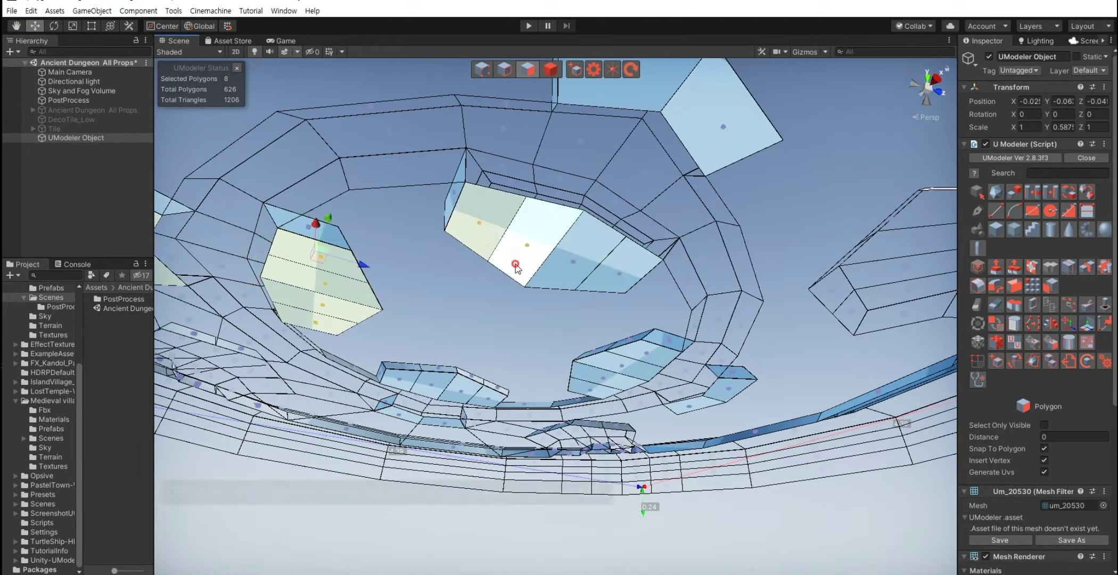
{"action": "left_click", "coordinate": [527, 245], "text": "ctrl"}
{"action": "left_click", "coordinate": [573, 262], "text": "ctrl"}
{"action": "left_click", "coordinate": [617, 273], "text": "ctrl"}
{"action": "left_click", "coordinate": [607, 85], "text": "ctrl"}
{"action": "left_click", "coordinate": [721, 126], "text": "ctrl"}
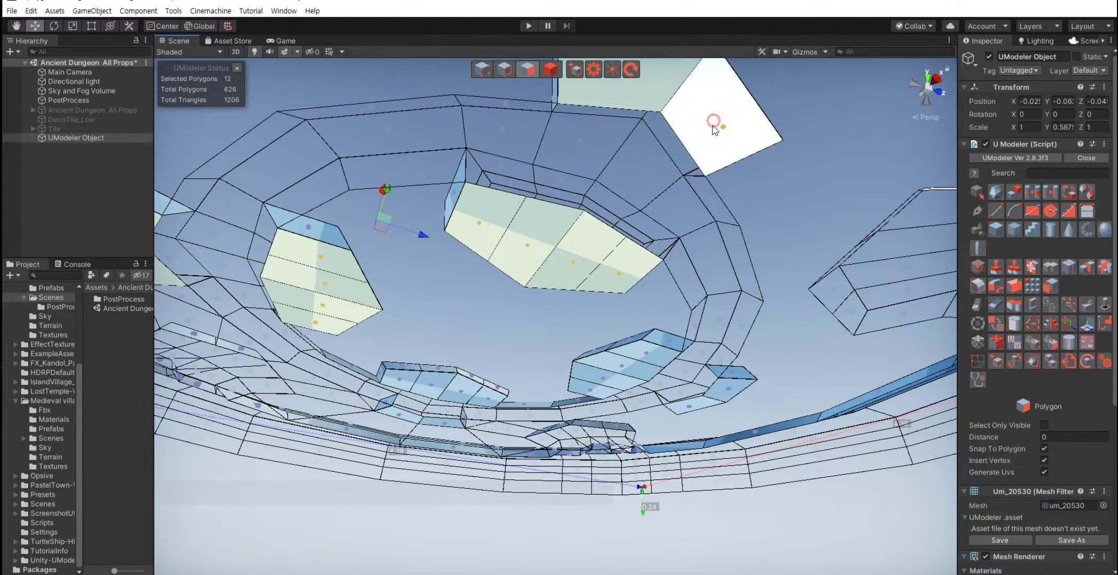
{"action": "key", "text": "Delete"}
Step: Select and delete the unneeded faces on the upper block
{"action": "left_click_drag", "start_coordinate": [547, 379], "coordinate": [484, 315], "text": "alt"}
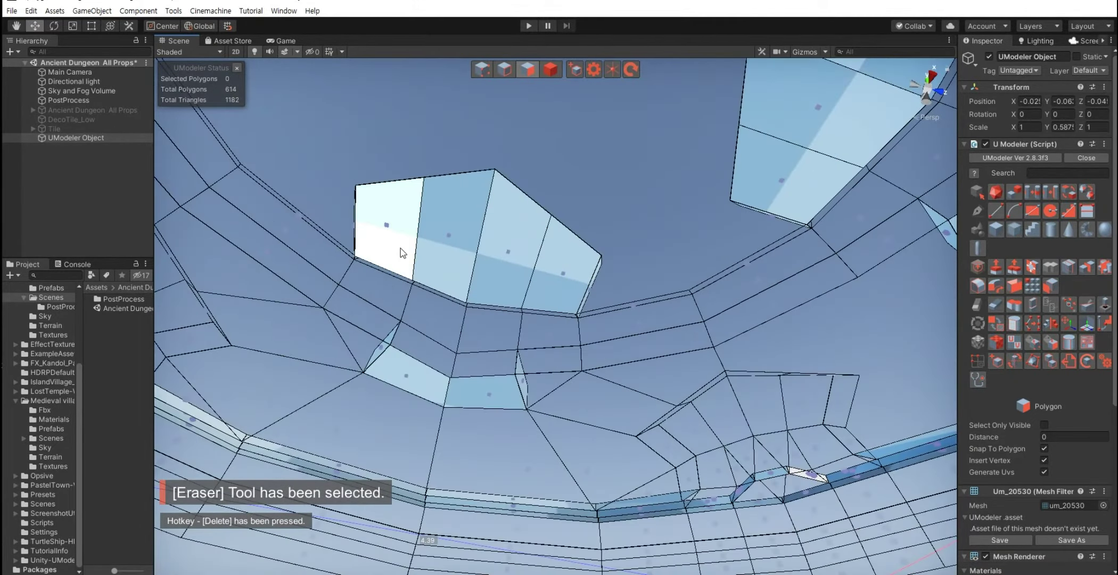
{"action": "left_click", "coordinate": [391, 235]}
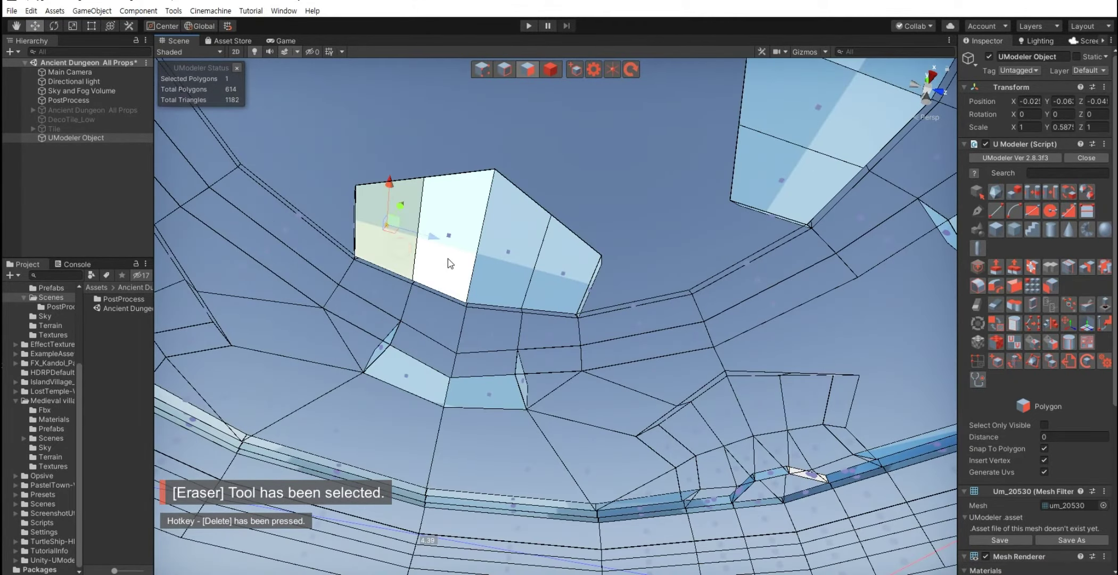
{"action": "left_click", "coordinate": [447, 240], "text": "ctrl"}
{"action": "left_click", "coordinate": [499, 269], "text": "ctrl"}
{"action": "left_click", "coordinate": [567, 292], "text": "ctrl"}
{"action": "left_click_drag", "start_coordinate": [568, 292], "coordinate": [412, 196], "text": "alt"}
{"action": "left_click", "coordinate": [424, 230], "text": "ctrl"}
{"action": "key", "text": "Delete"}
Step: Orbit and zoom to an oblique view of the trimmed 531-polygon ring
{"action": "mouse_move", "coordinate": [424, 230]}
{"action": "left_mouse_down", "text": "alt"}
{"action": "mouse_move", "coordinate": [456, 309]}
{"action": "mouse_move", "coordinate": [438, 345]}
{"action": "mouse_move", "coordinate": [493, 519]}
{"action": "mouse_move", "coordinate": [646, 437]}
{"action": "mouse_move", "coordinate": [650, 477]}
{"action": "mouse_move", "coordinate": [567, 305]}
{"action": "mouse_move", "coordinate": [520, 327]}
{"action": "left_mouse_up", "text": "alt"}
{"action": "scroll", "coordinate": [651, 477], "scroll_direction": "down", "scroll_amount": 5}
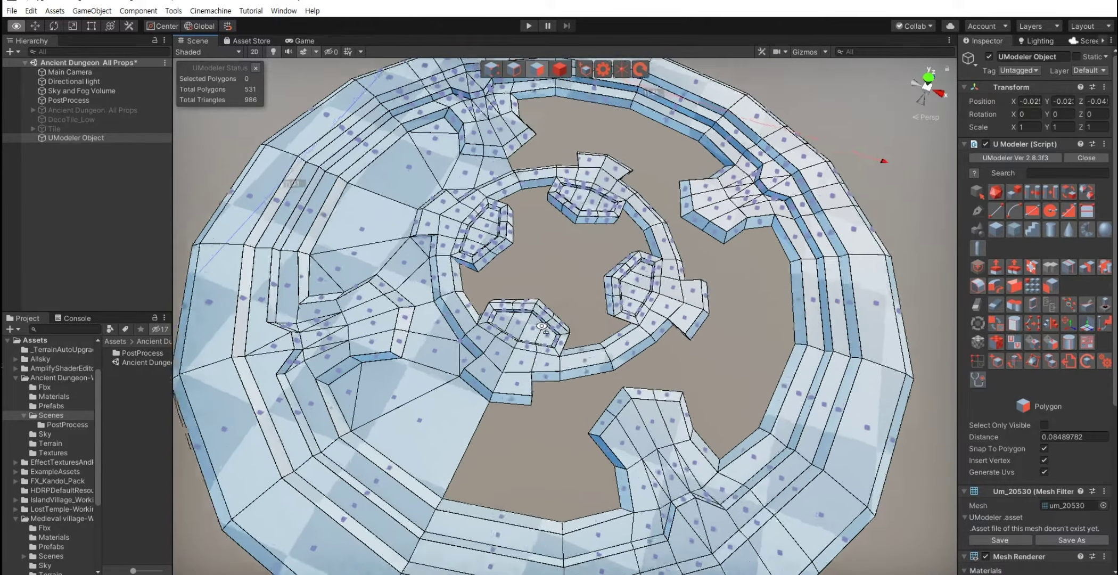
{"action": "scroll", "coordinate": [520, 327], "scroll_direction": "down", "scroll_amount": 3}
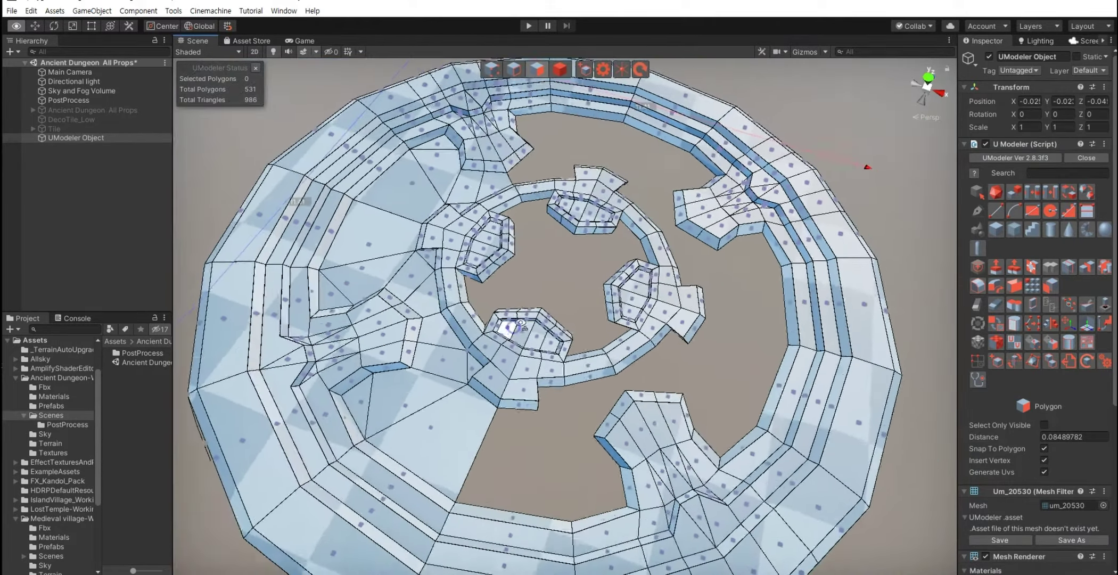
{"action": "left_click_drag", "start_coordinate": [520, 327], "coordinate": [611, 319], "text": "alt"}
{"action": "scroll", "coordinate": [611, 319], "scroll_direction": "up", "scroll_amount": 5}
{"action": "scroll", "coordinate": [611, 319], "scroll_direction": "up", "scroll_amount": 5}
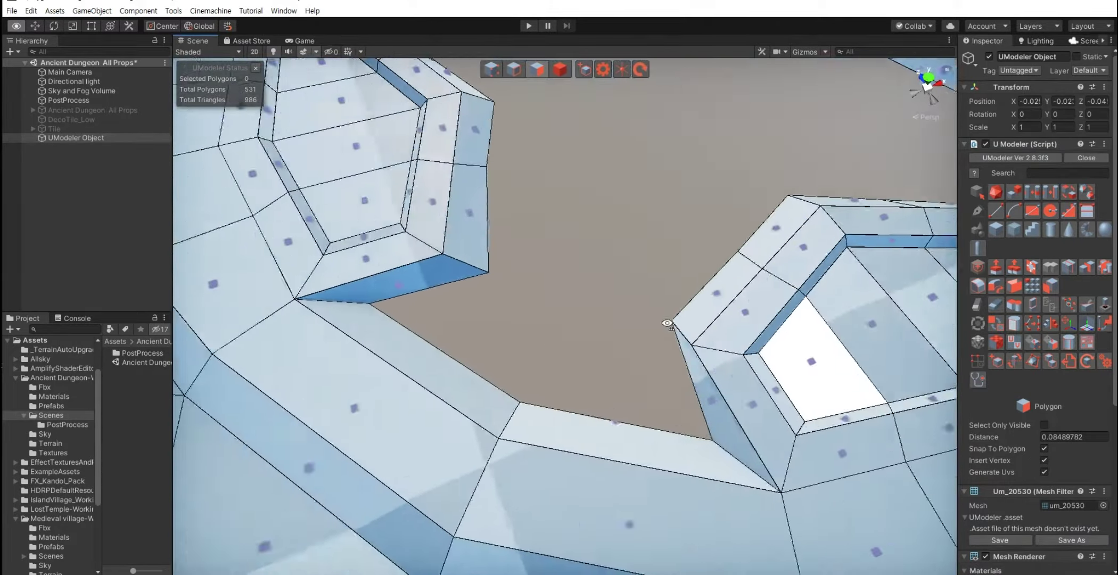
Step: In vertex mode, pick the gap-corner vertices on the inner ring, cancelling the attempted vertex connection
{"action": "key", "text": "1"}
{"action": "left_click", "coordinate": [715, 293]}
{"action": "mouse_move", "coordinate": [716, 293]}
{"action": "left_mouse_down", "text": "alt"}
{"action": "mouse_move", "coordinate": [656, 327]}
{"action": "mouse_move", "coordinate": [628, 321]}
{"action": "left_mouse_up", "text": "alt"}
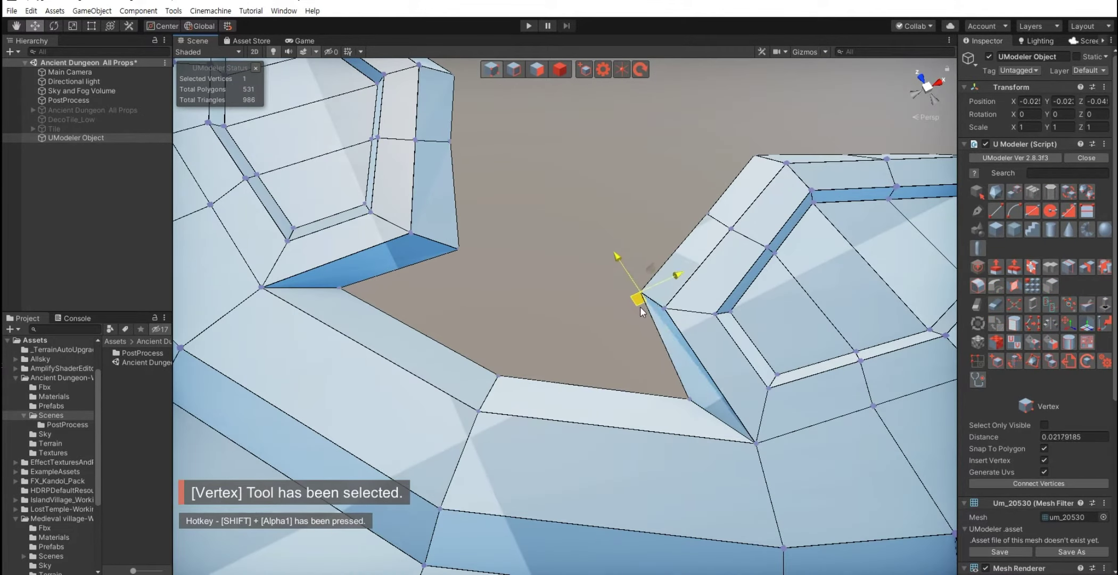
{"action": "left_click", "coordinate": [543, 305]}
{"action": "mouse_move", "coordinate": [541, 304]}
{"action": "left_mouse_down", "text": "alt"}
{"action": "mouse_move", "coordinate": [494, 330]}
{"action": "mouse_move", "coordinate": [576, 301]}
{"action": "left_mouse_up", "text": "alt"}
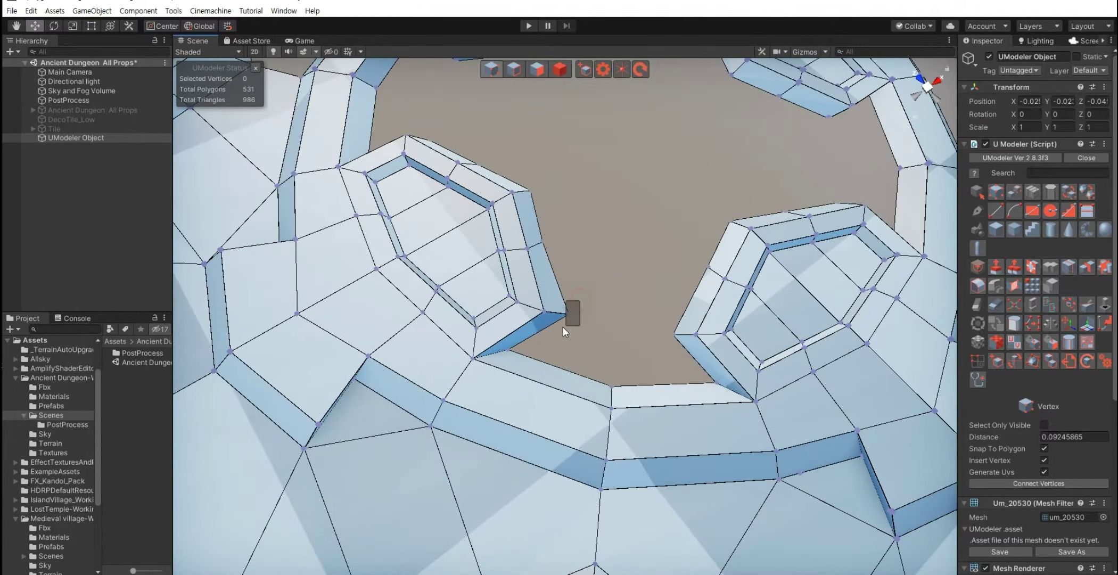
{"action": "left_click", "coordinate": [564, 314]}
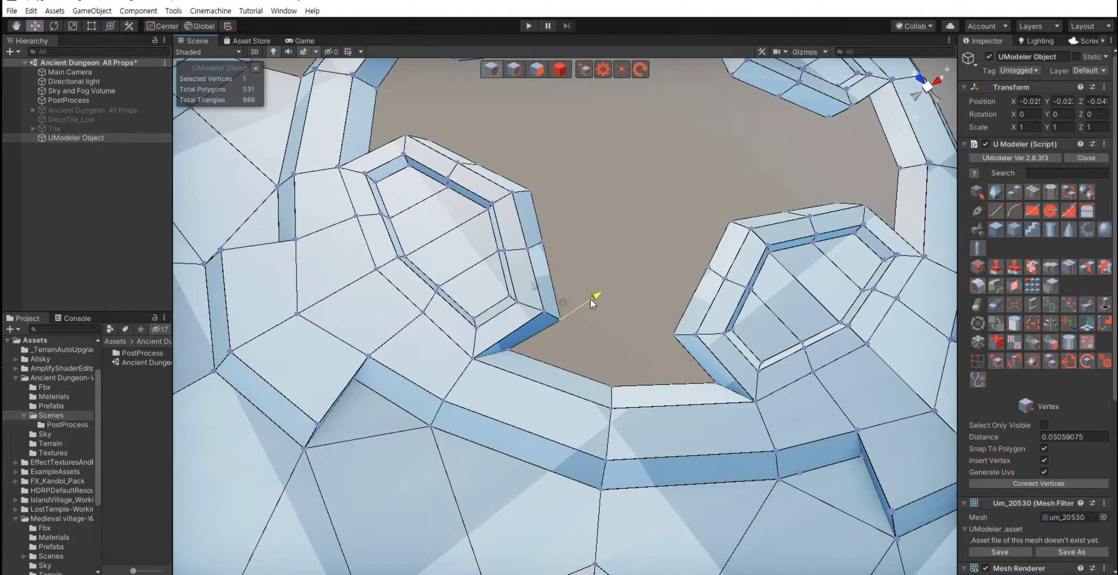
{"action": "key", "text": "Escape"}
{"action": "mouse_move", "coordinate": [565, 346]}
{"action": "left_mouse_down", "text": "alt"}
{"action": "mouse_move", "coordinate": [574, 360]}
{"action": "mouse_move", "coordinate": [474, 276]}
{"action": "left_mouse_up", "text": "alt"}
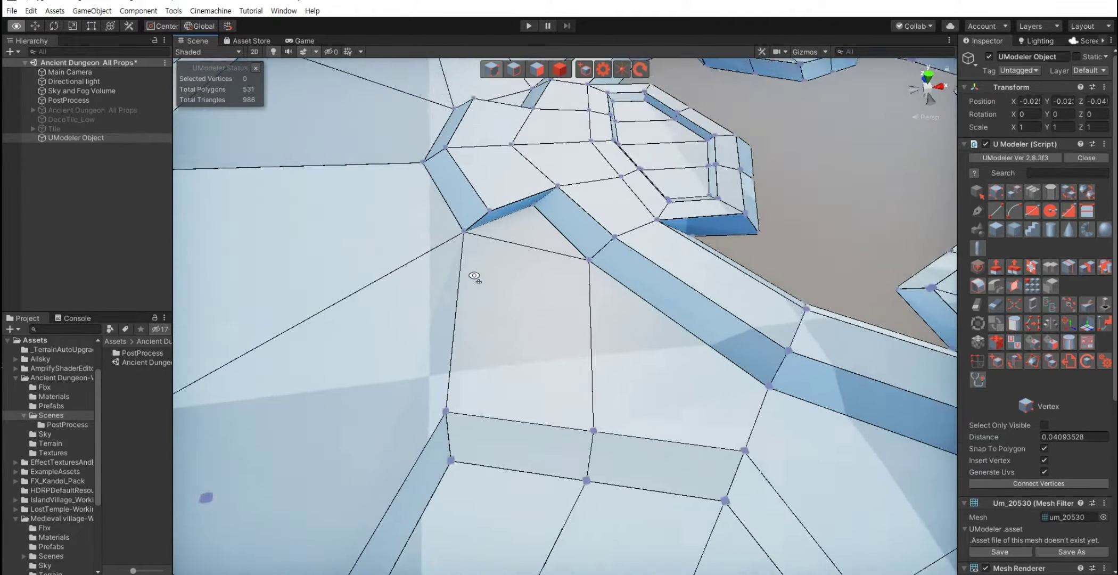
Step: Select the vertices on the ring's edge and delete the stray one
{"action": "scroll", "coordinate": [475, 280], "scroll_direction": "down", "scroll_amount": 3}
{"action": "scroll", "coordinate": [475, 283], "scroll_direction": "down", "scroll_amount": 3}
{"action": "left_click", "coordinate": [512, 319]}
{"action": "left_click", "coordinate": [511, 364], "text": "shift"}
{"action": "mouse_move", "coordinate": [559, 351]}
{"action": "left_mouse_down", "text": "alt"}
{"action": "mouse_move", "coordinate": [605, 390]}
{"action": "mouse_move", "coordinate": [641, 393]}
{"action": "left_mouse_up", "text": "alt"}
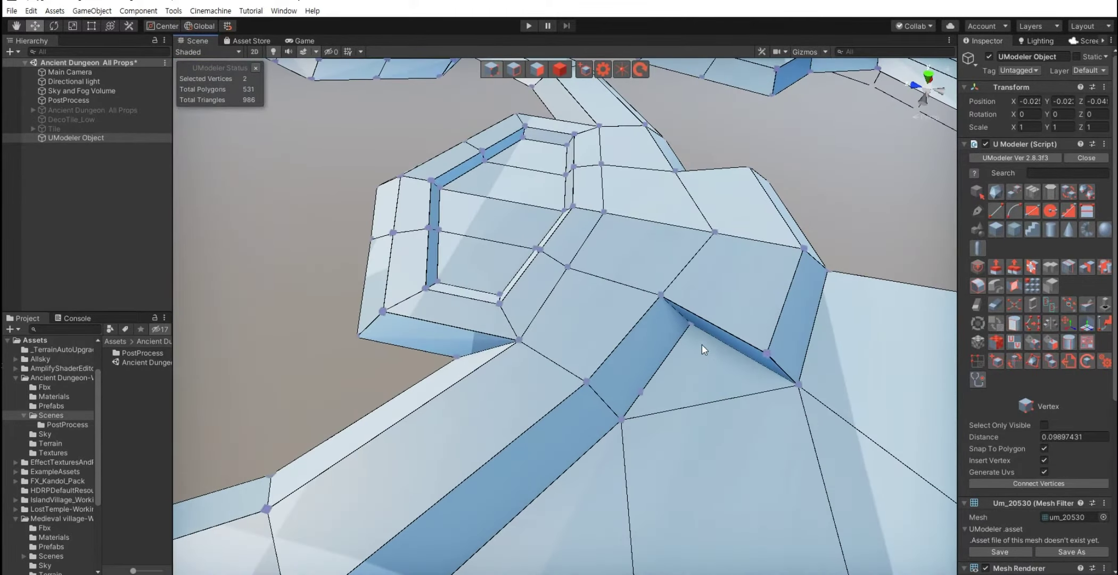
{"action": "key", "text": "Delete"}
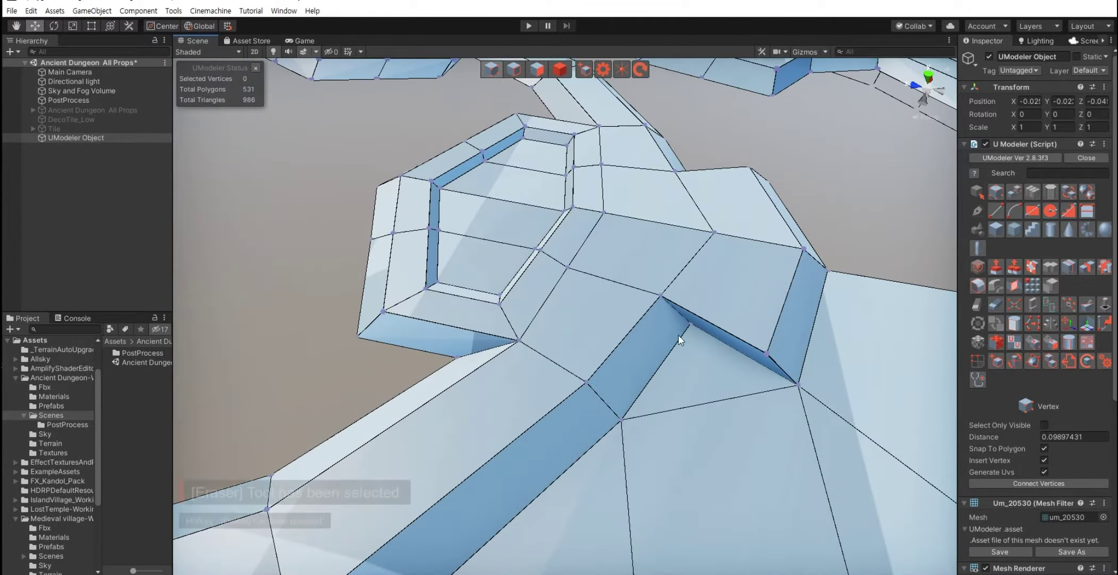
Step: Adjust another pair of ring vertices, then settle on a top-down view of the ring
{"action": "left_click_drag", "start_coordinate": [687, 326], "coordinate": [594, 425], "text": "alt"}
{"action": "left_click", "coordinate": [632, 425]}
{"action": "left_click", "coordinate": [590, 379], "text": "shift"}
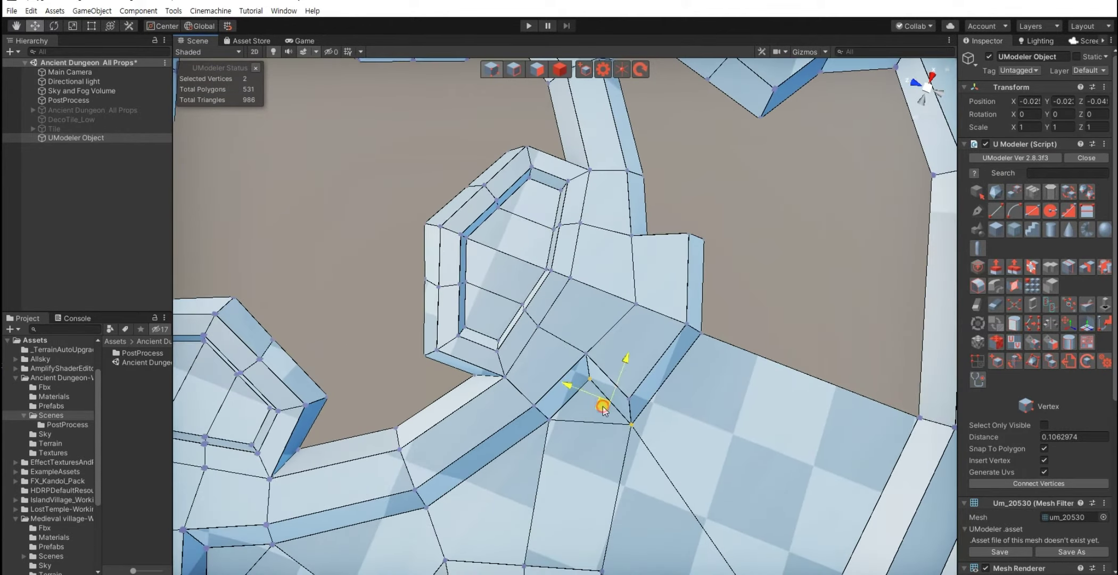
{"action": "mouse_move", "coordinate": [648, 466]}
{"action": "left_mouse_down", "text": "alt"}
{"action": "mouse_move", "coordinate": [522, 469]}
{"action": "mouse_move", "coordinate": [542, 349]}
{"action": "left_mouse_up", "text": "alt"}
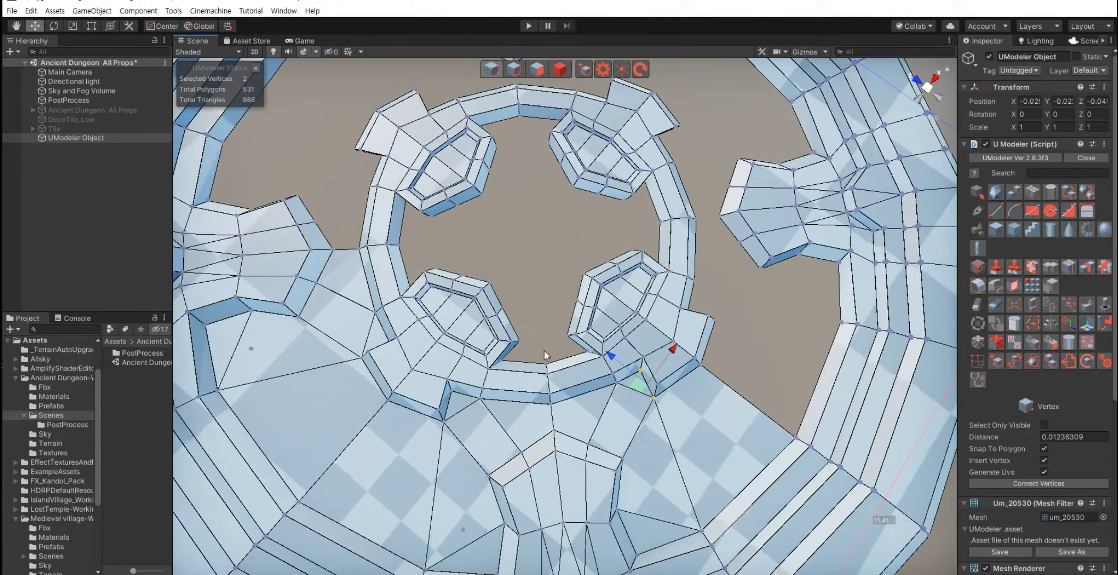
{"action": "left_click", "coordinate": [589, 400]}
{"action": "mouse_move", "coordinate": [589, 401]}
{"action": "left_mouse_down", "text": "alt"}
{"action": "mouse_move", "coordinate": [384, 402]}
{"action": "mouse_move", "coordinate": [422, 393]}
{"action": "left_mouse_up", "text": "alt"}
{"action": "scroll", "coordinate": [384, 401], "scroll_direction": "down", "scroll_amount": 5}
{"action": "middle_click_drag", "start_coordinate": [422, 393], "coordinate": [456, 392]}
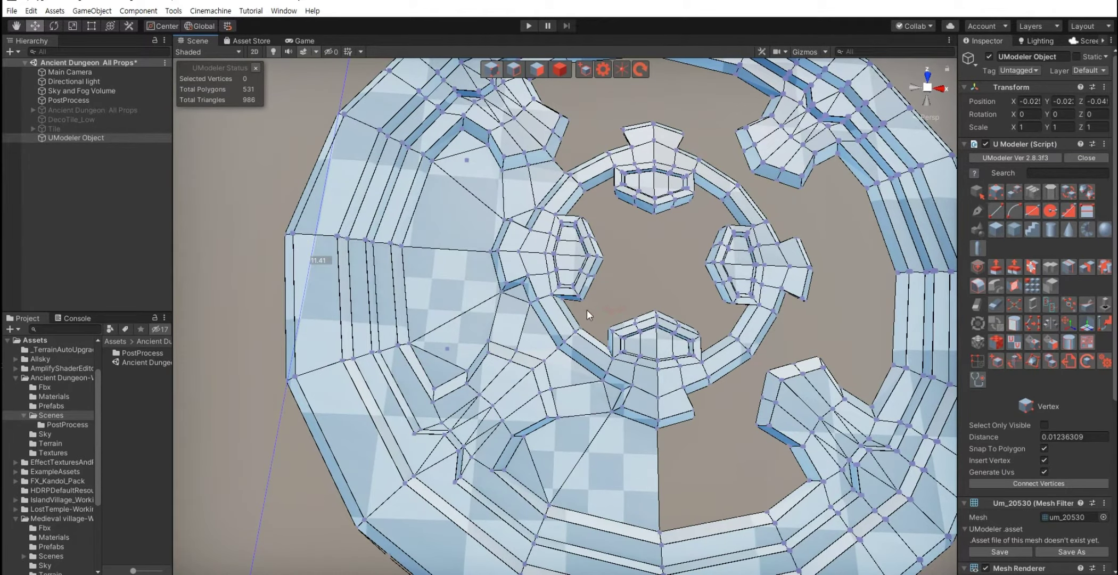
Step: Switch to Edge editing (Shift+2) and bridge the ring's open centre
{"action": "key", "text": "shift+2"}
{"action": "left_click_drag", "start_coordinate": [583, 309], "coordinate": [584, 296], "text": "alt"}
{"action": "left_click", "coordinate": [1086, 229]}
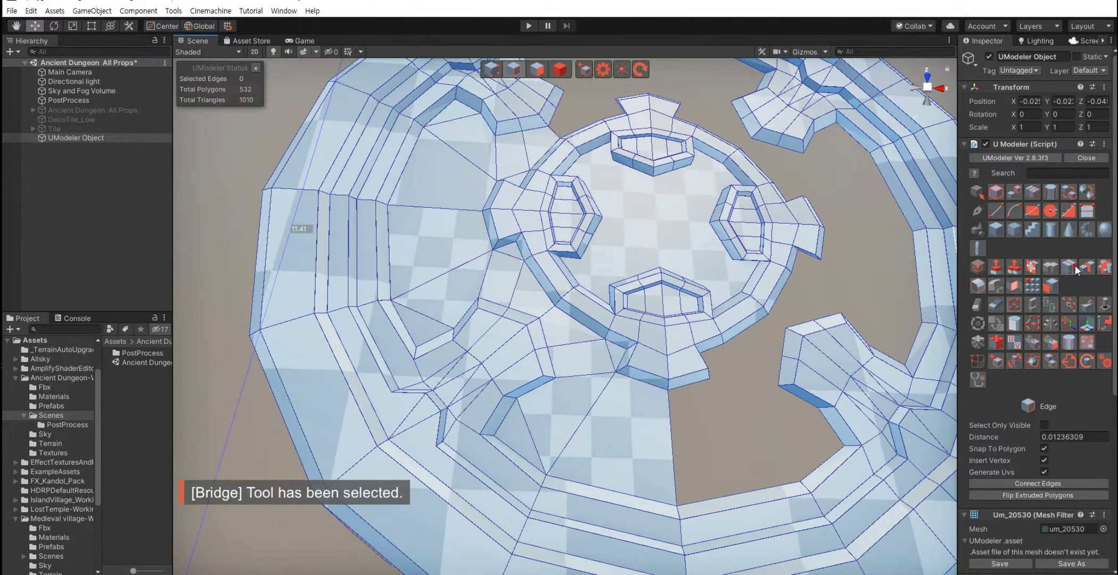
Step: Close the centre hole, mirror one half of the tile onto the other, and zoom out to see DecoTile_C_Hi
{"action": "left_click", "coordinate": [1073, 267]}
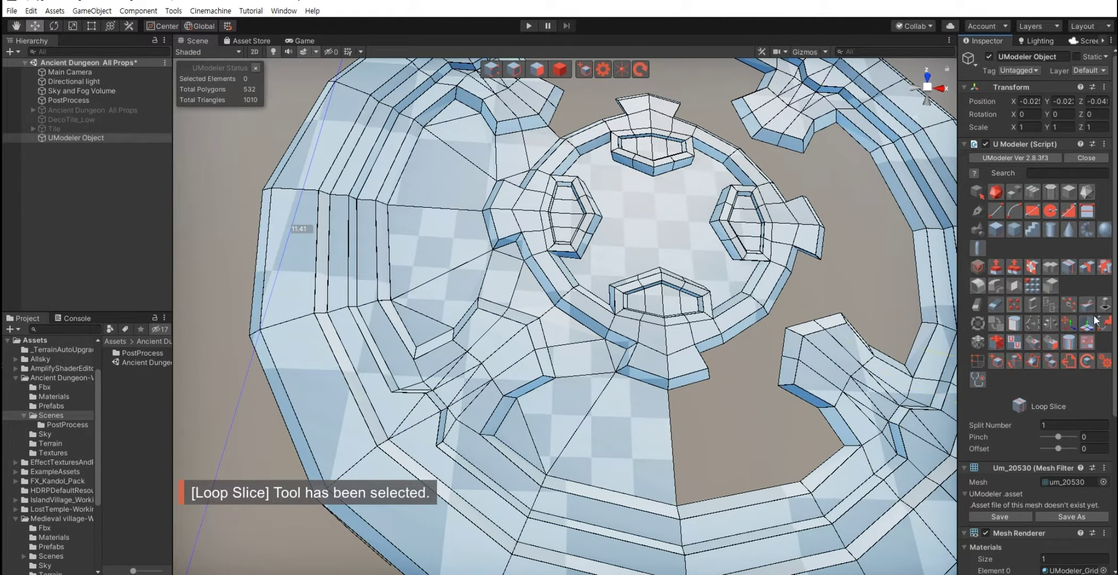
{"action": "left_click", "coordinate": [1085, 266]}
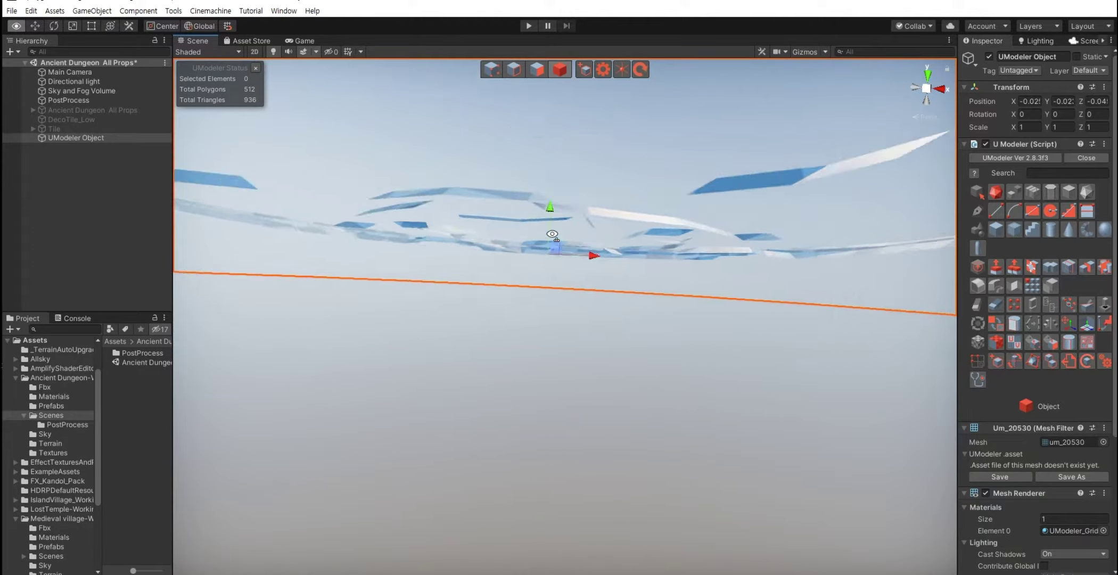
{"action": "mouse_move", "coordinate": [553, 277]}
{"action": "left_mouse_down", "text": "alt"}
{"action": "mouse_move", "coordinate": [552, 234]}
{"action": "mouse_move", "coordinate": [550, 393]}
{"action": "left_mouse_up", "text": "alt"}
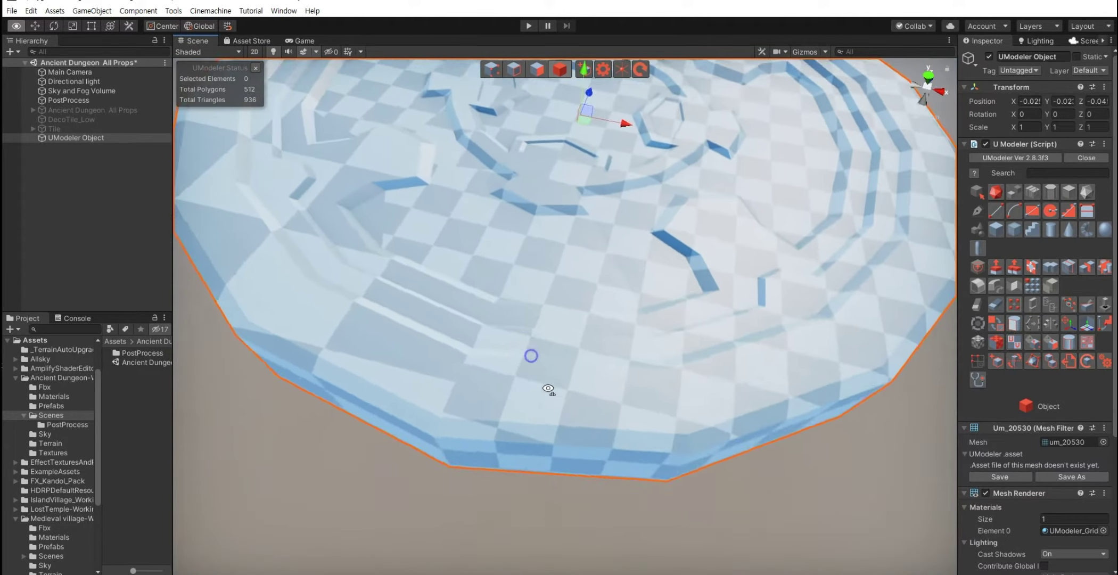
{"action": "scroll", "coordinate": [550, 393], "scroll_direction": "down", "scroll_amount": 8}
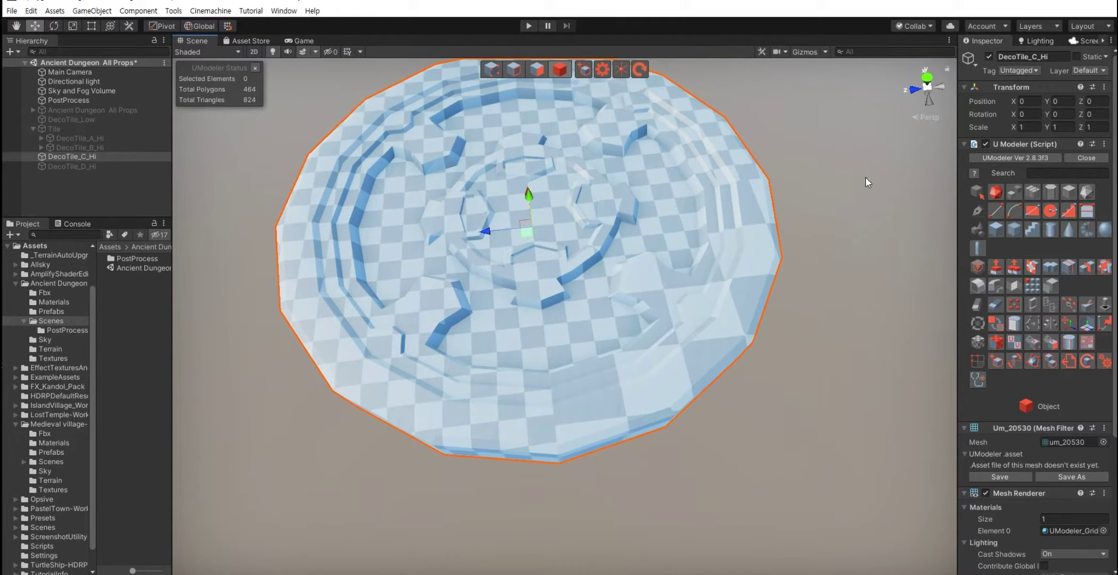
Step: Snap the scene to an orthographic Top view of the tile in polygon mode
{"action": "left_click", "coordinate": [926, 79]}
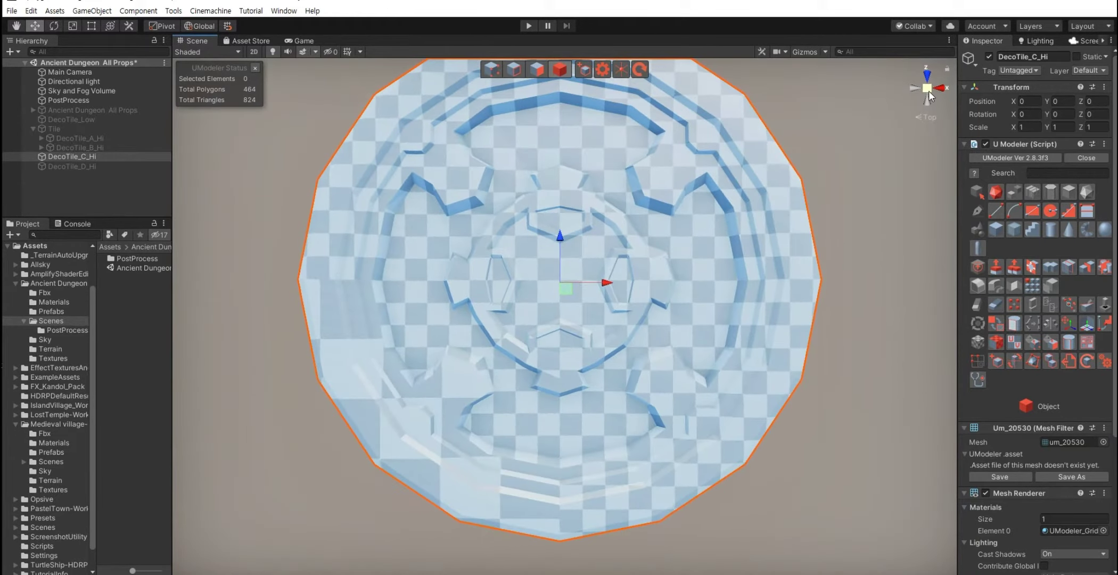
{"action": "left_click", "coordinate": [928, 91]}
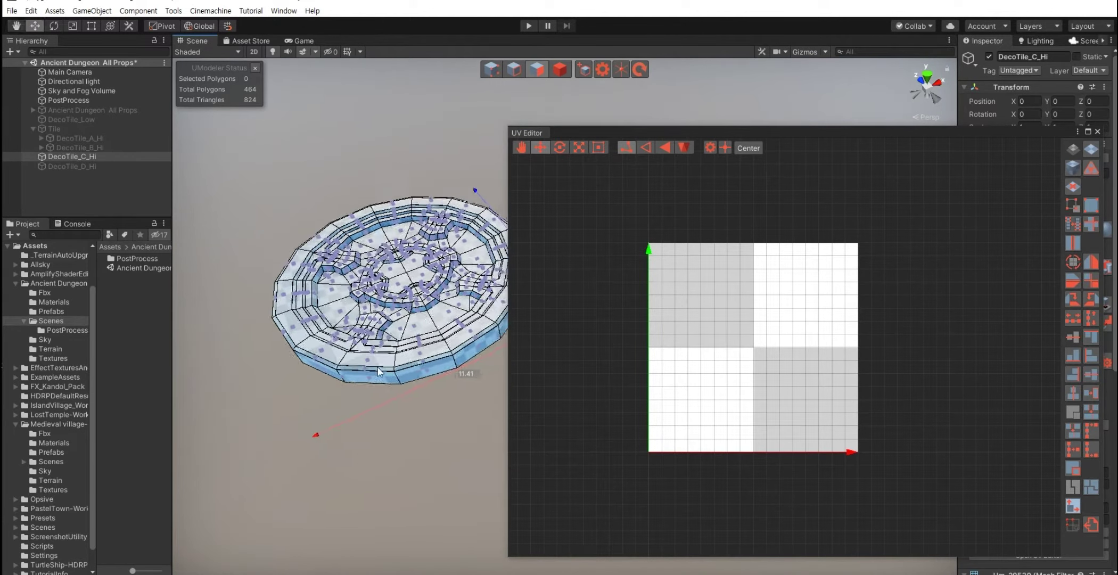
{"action": "mouse_move", "coordinate": [281, 207]}
{"action": "left_mouse_down"}
{"action": "mouse_move", "coordinate": [510, 399]}
{"action": "mouse_move", "coordinate": [441, 442]}
{"action": "left_mouse_up"}
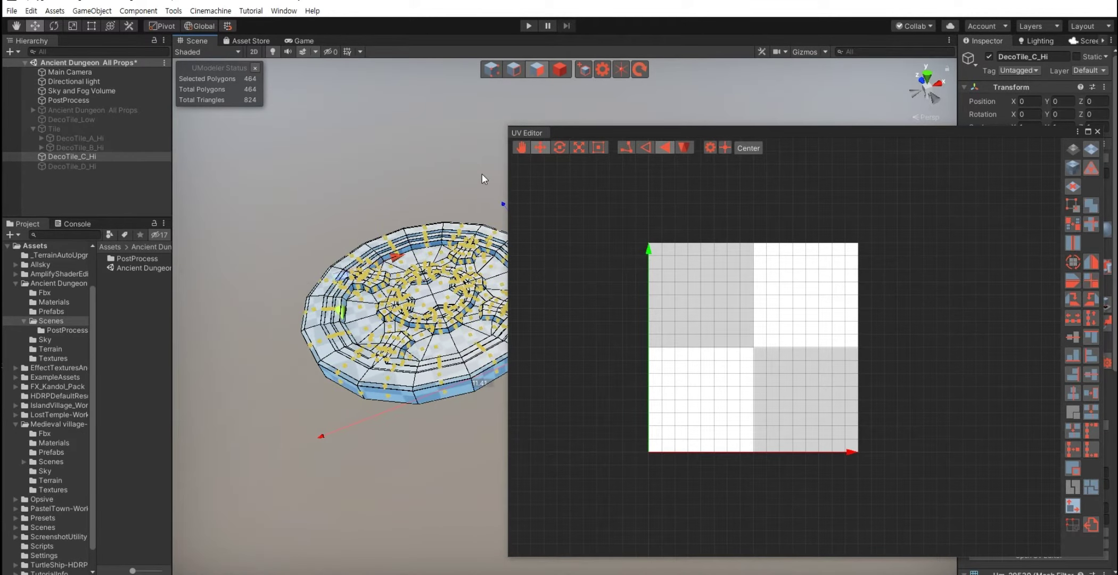
{"action": "left_click", "coordinate": [413, 200]}
{"action": "key", "text": "shift+3"}
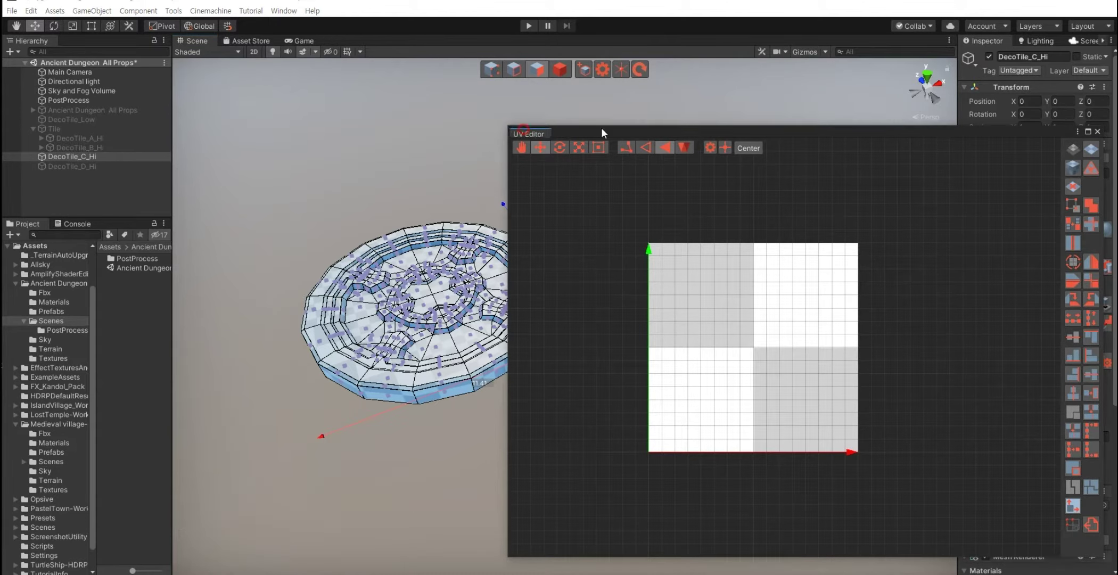
Step: Dock the UV Editor between the scene view and the inspector
{"action": "left_click_drag", "start_coordinate": [527, 132], "coordinate": [956, 91]}
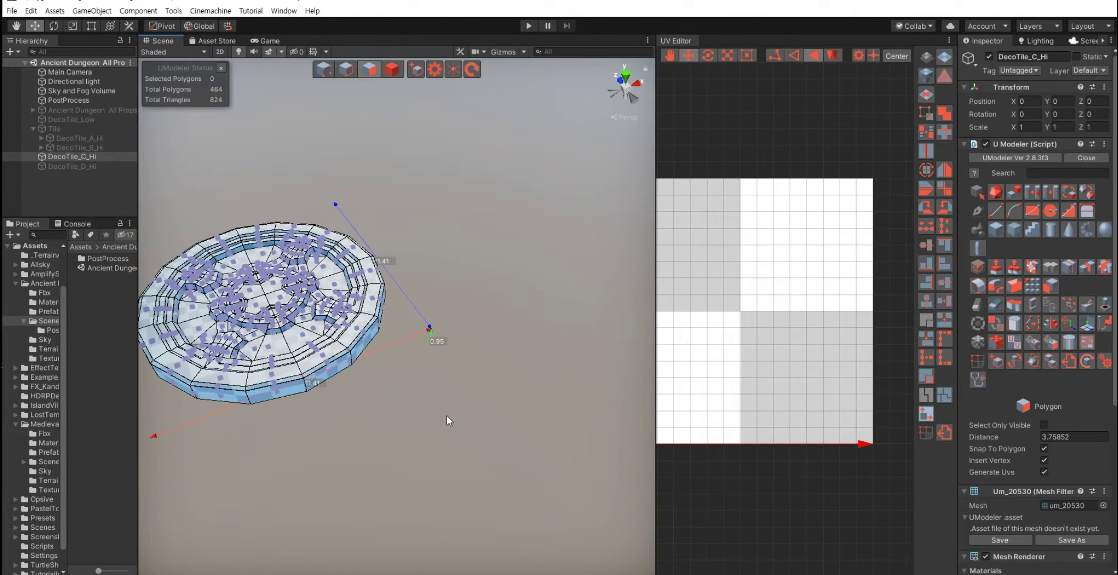
{"action": "mouse_move", "coordinate": [393, 380]}
{"action": "left_mouse_down", "text": "alt"}
{"action": "mouse_move", "coordinate": [363, 381]}
{"action": "mouse_move", "coordinate": [373, 362]}
{"action": "left_mouse_up", "text": "alt"}
{"action": "scroll", "coordinate": [373, 362], "scroll_direction": "up", "scroll_amount": 3}
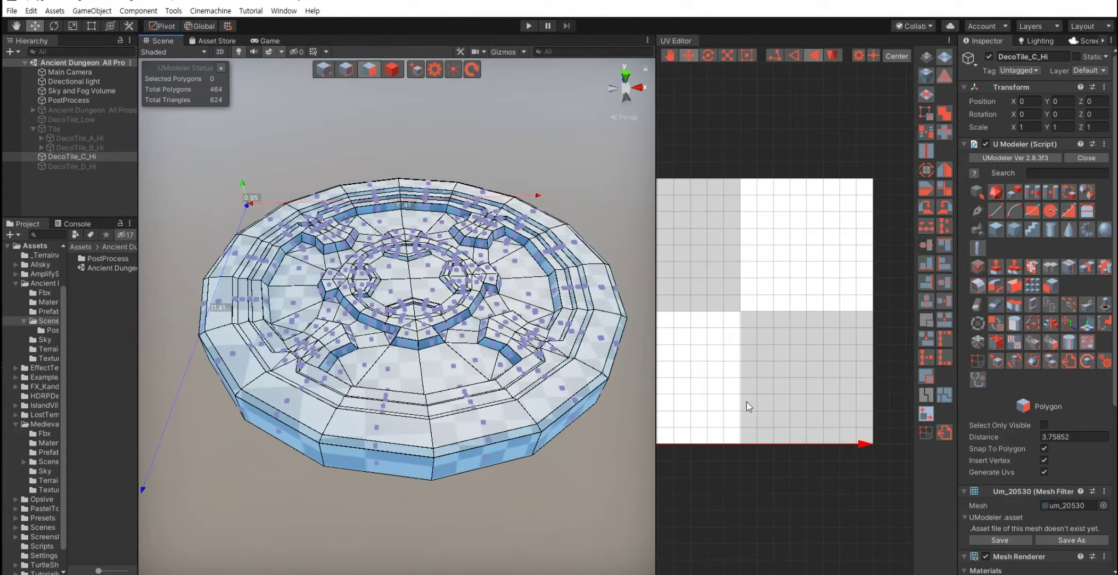
{"action": "scroll", "coordinate": [777, 388], "scroll_direction": "up", "scroll_amount": 2}
{"action": "scroll", "coordinate": [784, 383], "scroll_direction": "down", "scroll_amount": 2}
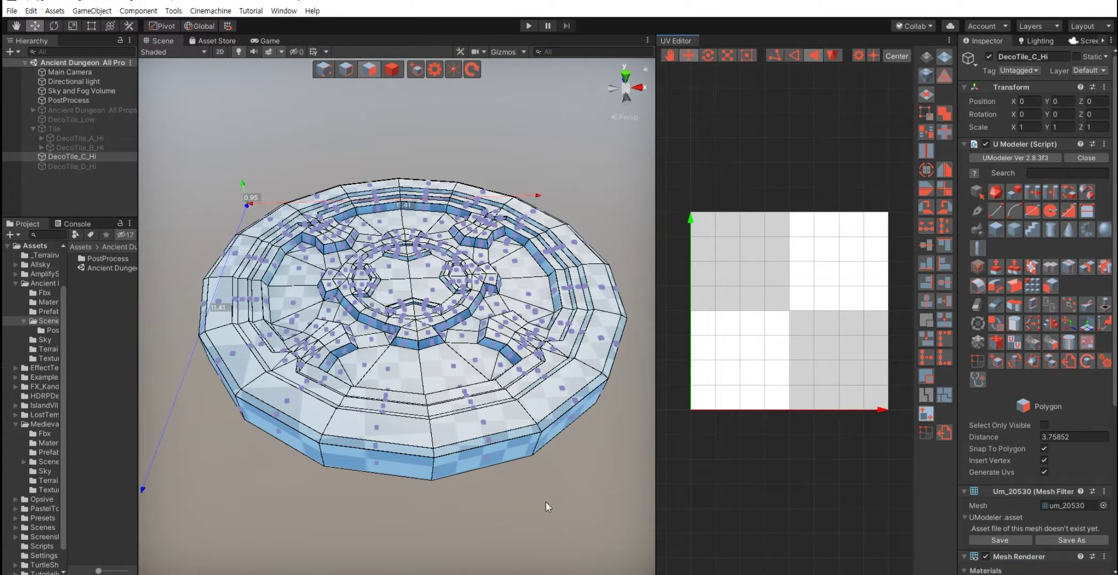
Step: Box-select all the tile's polygons and apply Plane Unwrap along the Y axis
{"action": "key", "text": "shift+3"}
{"action": "left_click_drag", "start_coordinate": [338, 345], "coordinate": [248, 213], "text": "alt"}
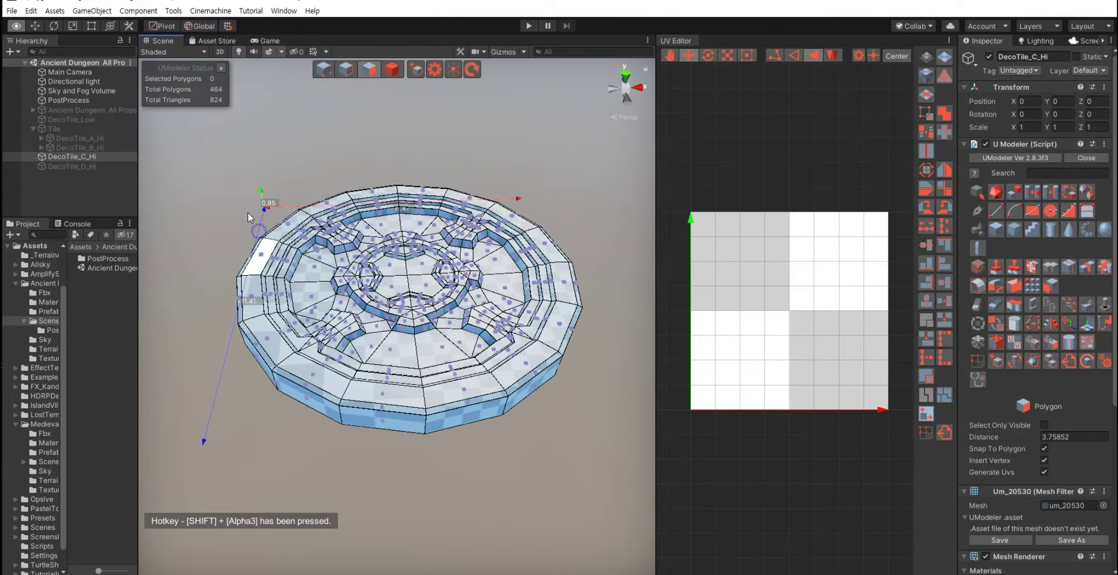
{"action": "left_click_drag", "start_coordinate": [219, 151], "coordinate": [602, 478]}
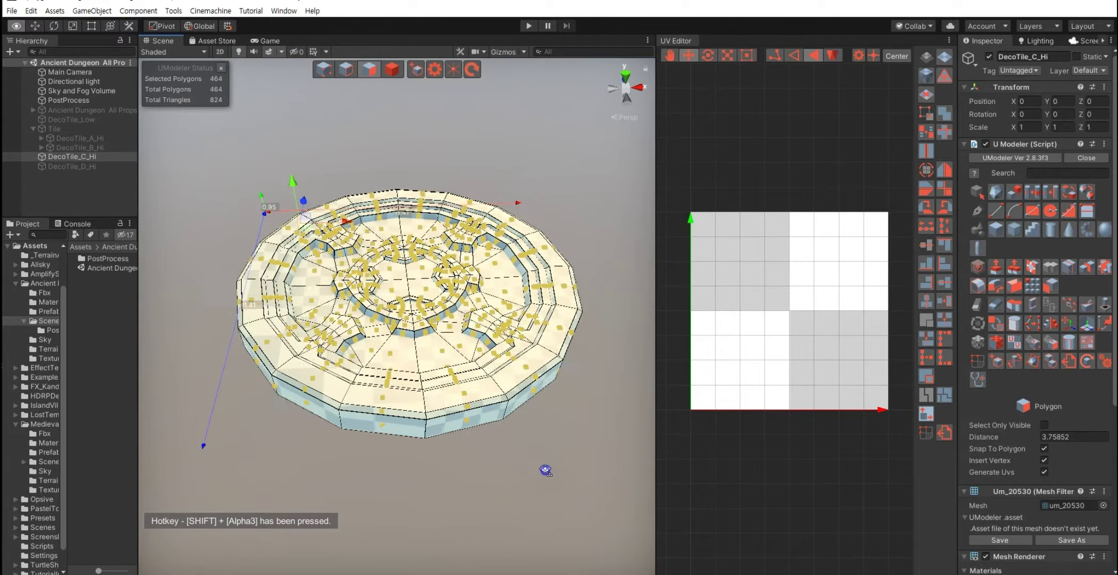
{"action": "scroll", "coordinate": [543, 470], "scroll_direction": "up", "scroll_amount": 1}
{"action": "left_click", "coordinate": [945, 60]}
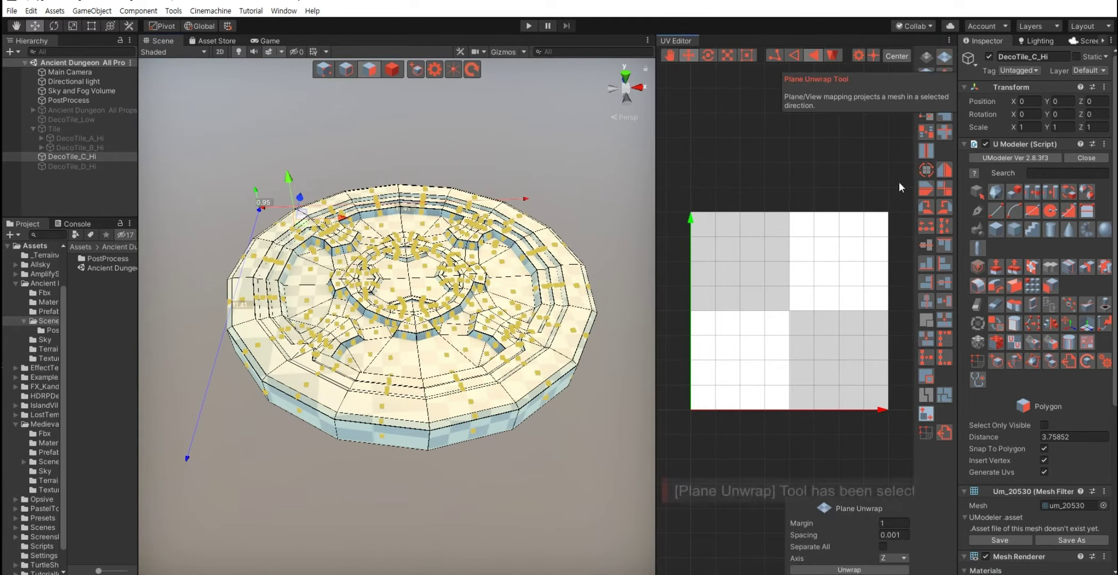
{"action": "left_click", "coordinate": [892, 559]}
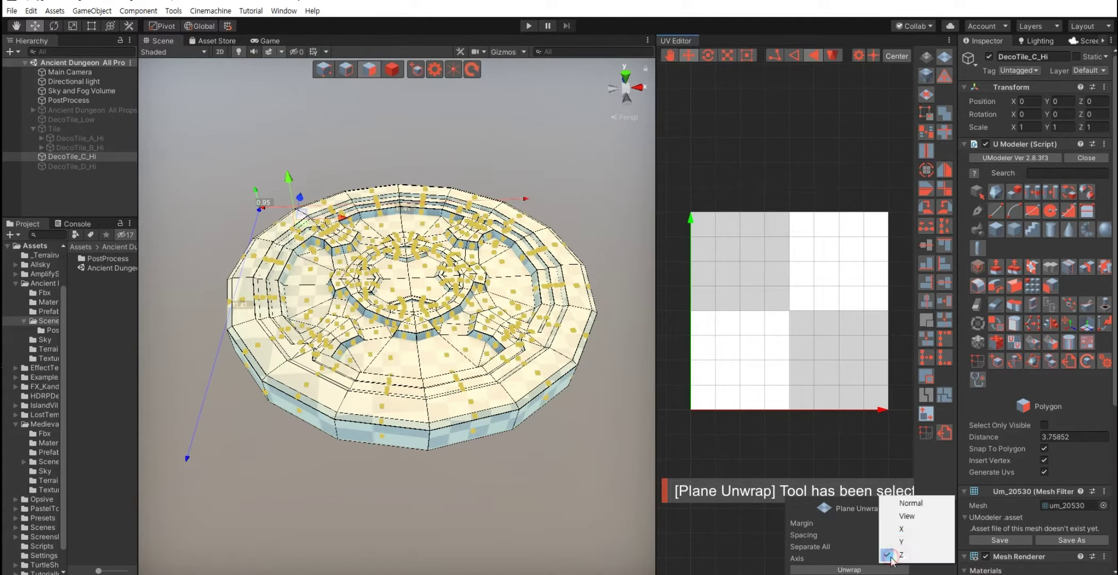
{"action": "left_click", "coordinate": [901, 542]}
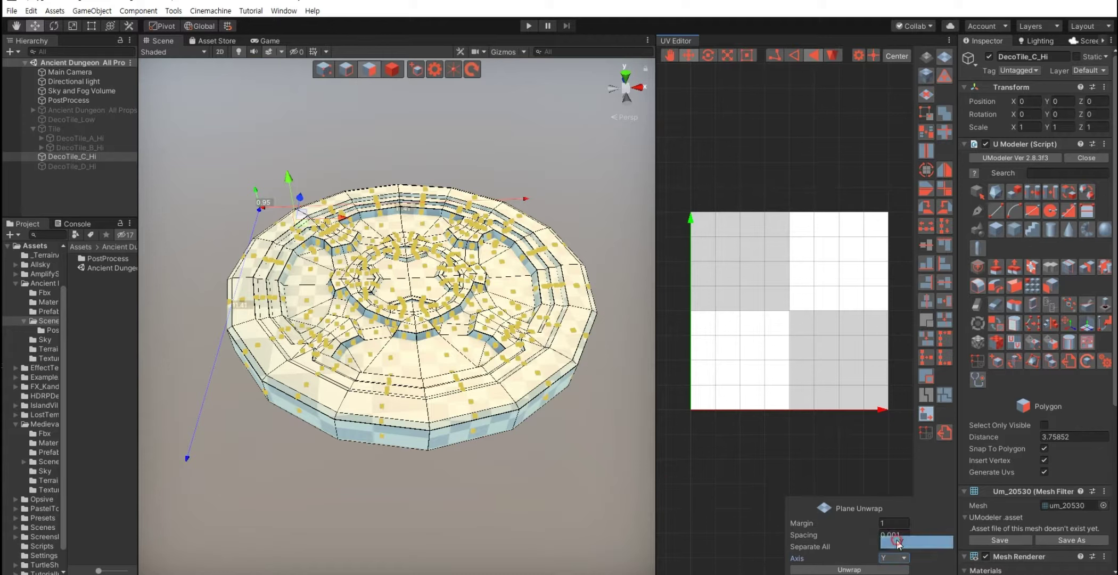
{"action": "left_click", "coordinate": [850, 570]}
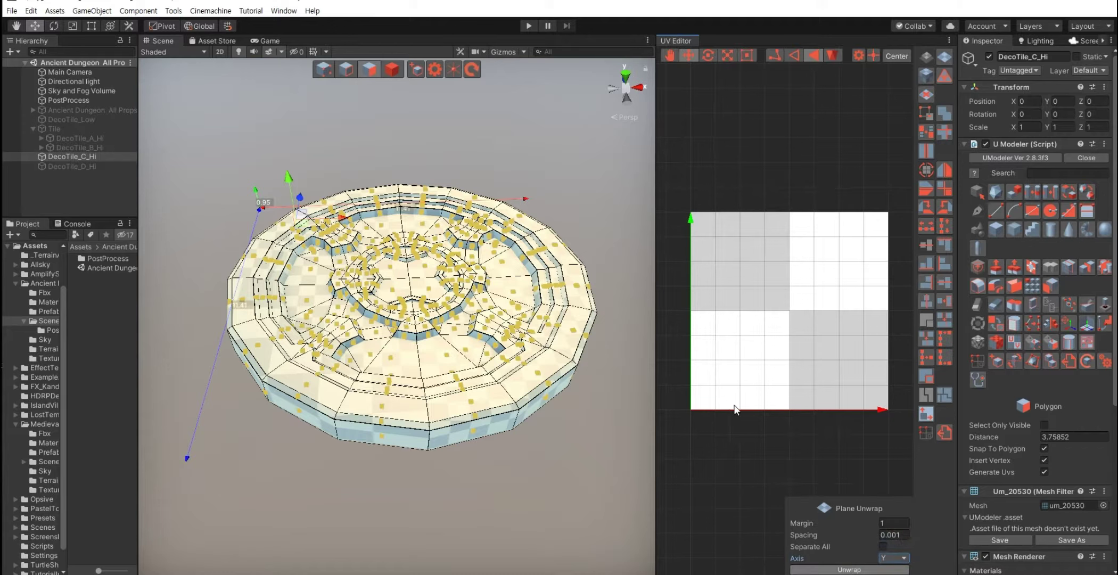
{"action": "left_click", "coordinate": [562, 448]}
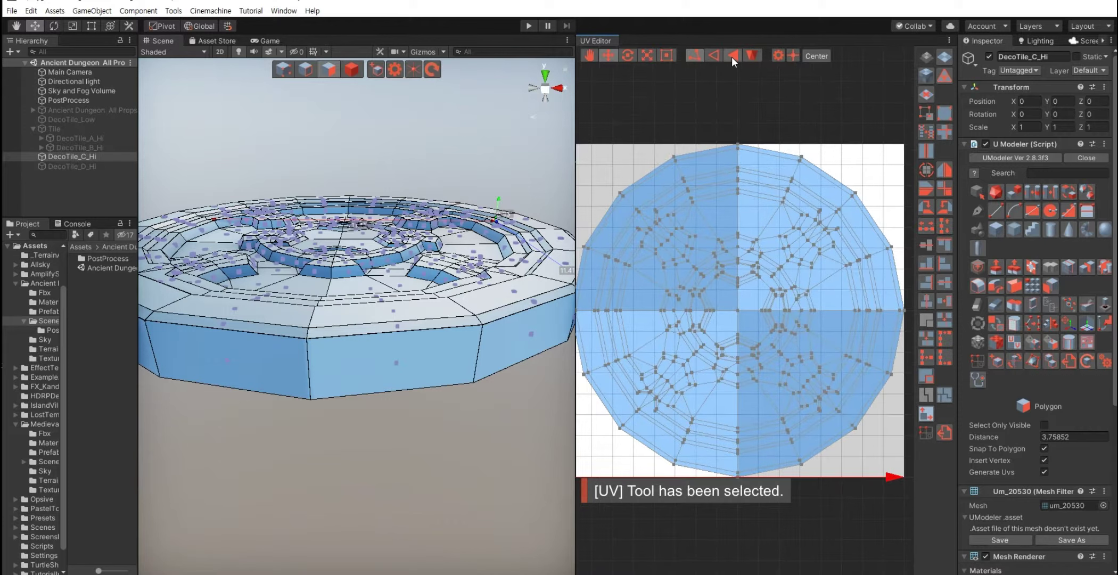
Step: Select all UV polygons and scale the circular layout down toward its centre
{"action": "left_click", "coordinate": [732, 56]}
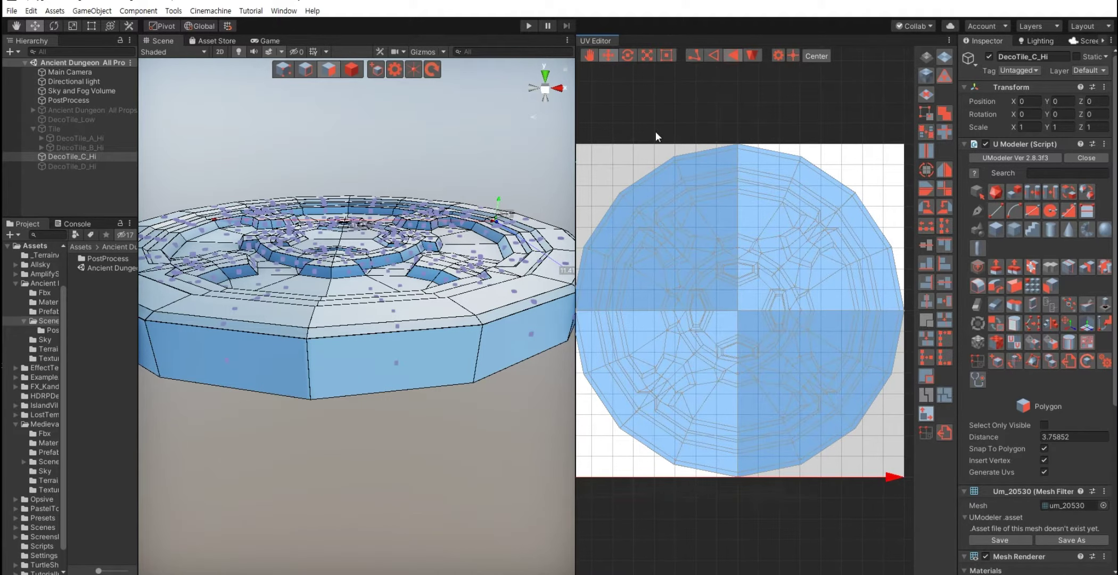
{"action": "left_click", "coordinate": [788, 250]}
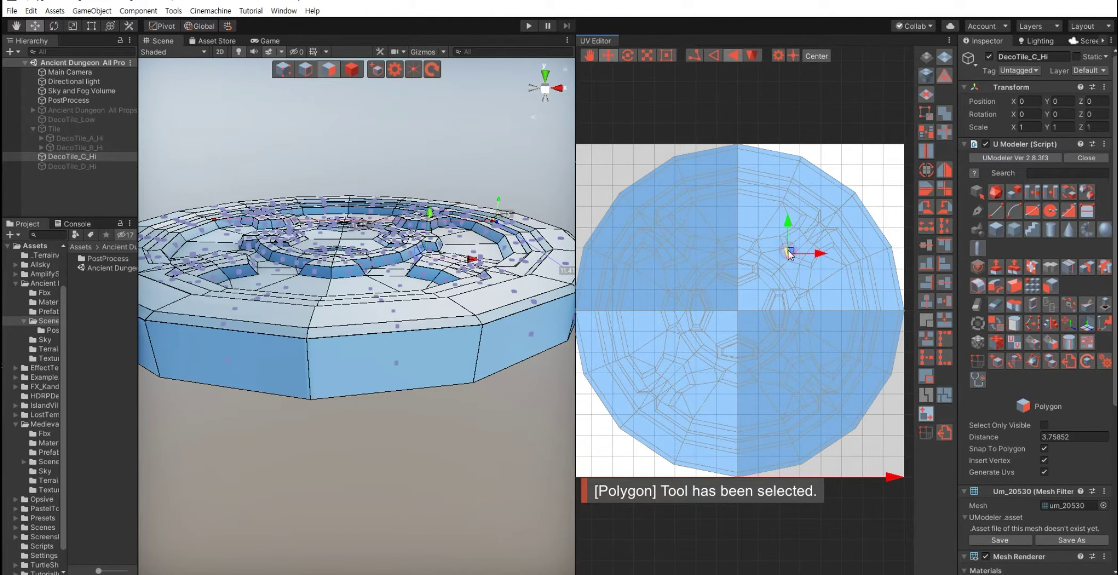
{"action": "left_click", "coordinate": [679, 130]}
{"action": "scroll", "coordinate": [669, 247], "scroll_direction": "down", "scroll_amount": 2}
{"action": "scroll", "coordinate": [673, 255], "scroll_direction": "down", "scroll_amount": 2}
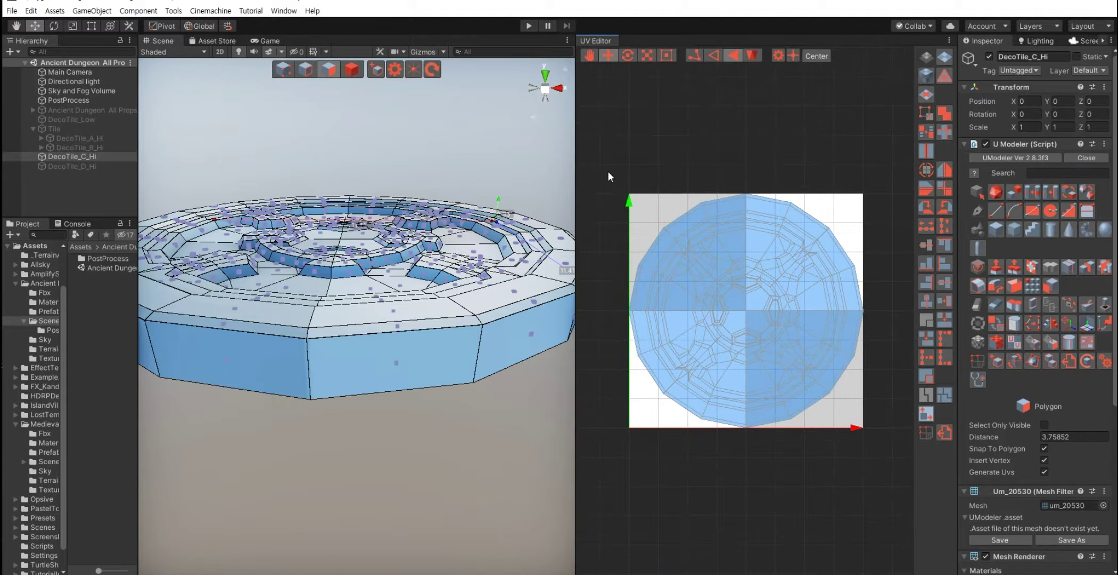
{"action": "left_click_drag", "start_coordinate": [606, 171], "coordinate": [883, 430]}
{"action": "key", "text": "r"}
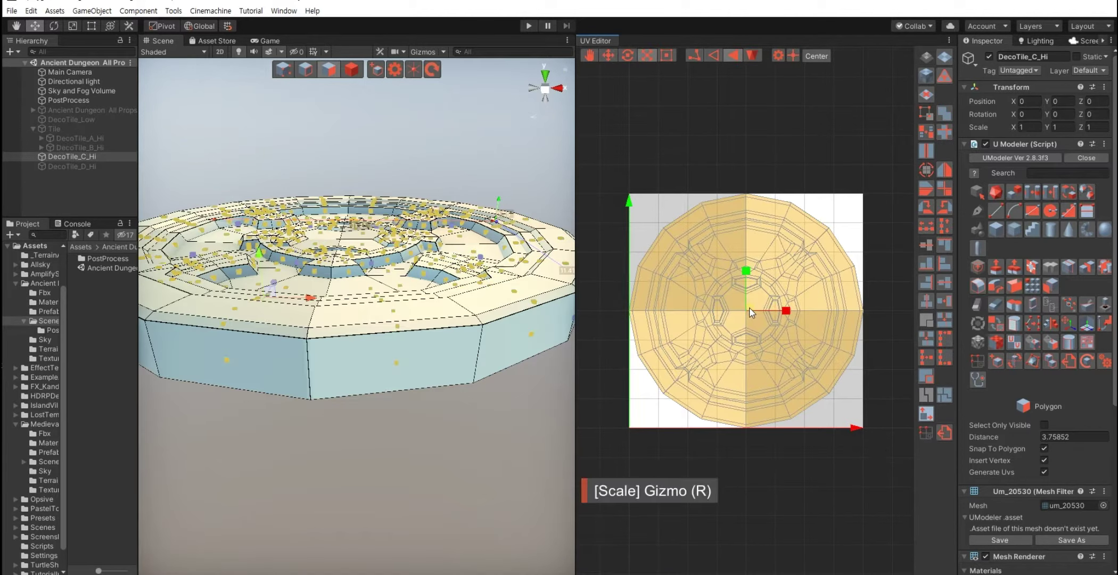
{"action": "left_click_drag", "start_coordinate": [750, 308], "coordinate": [750, 354]}
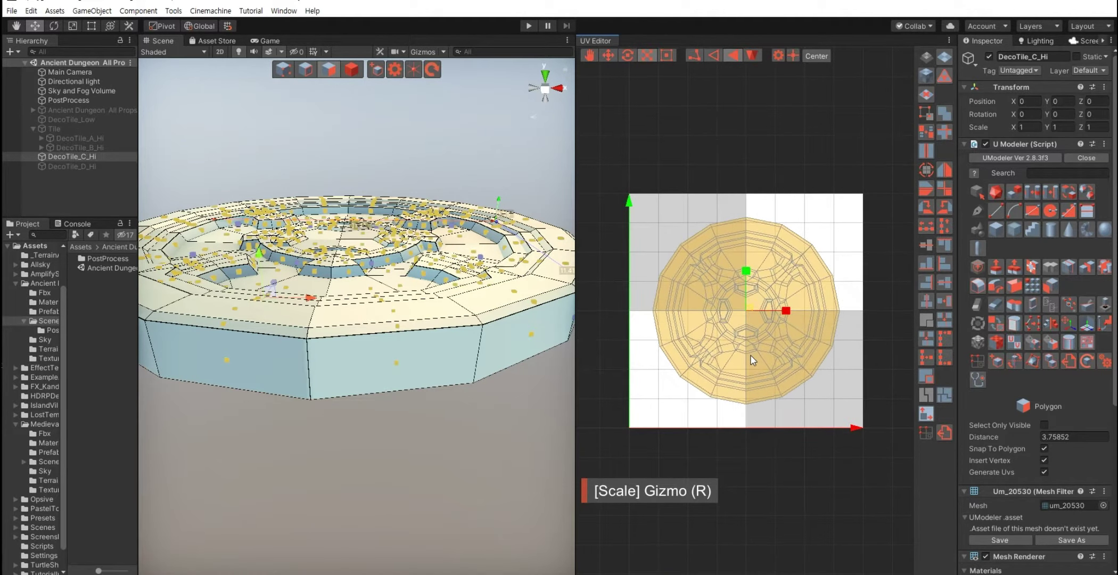
{"action": "key", "text": "w"}
{"action": "left_click", "coordinate": [747, 466]}
Step: Select the outer rim's large side faces so their UVs split into separate islands
{"action": "left_click_drag", "start_coordinate": [313, 429], "coordinate": [356, 466], "text": "alt"}
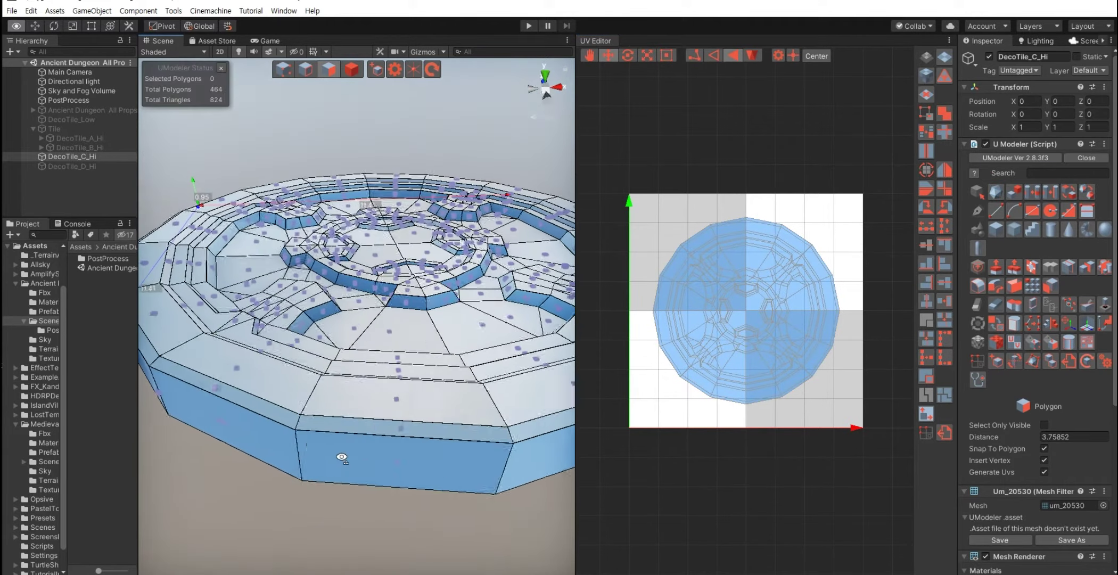
{"action": "left_click", "coordinate": [408, 438]}
{"action": "left_click", "coordinate": [423, 477]}
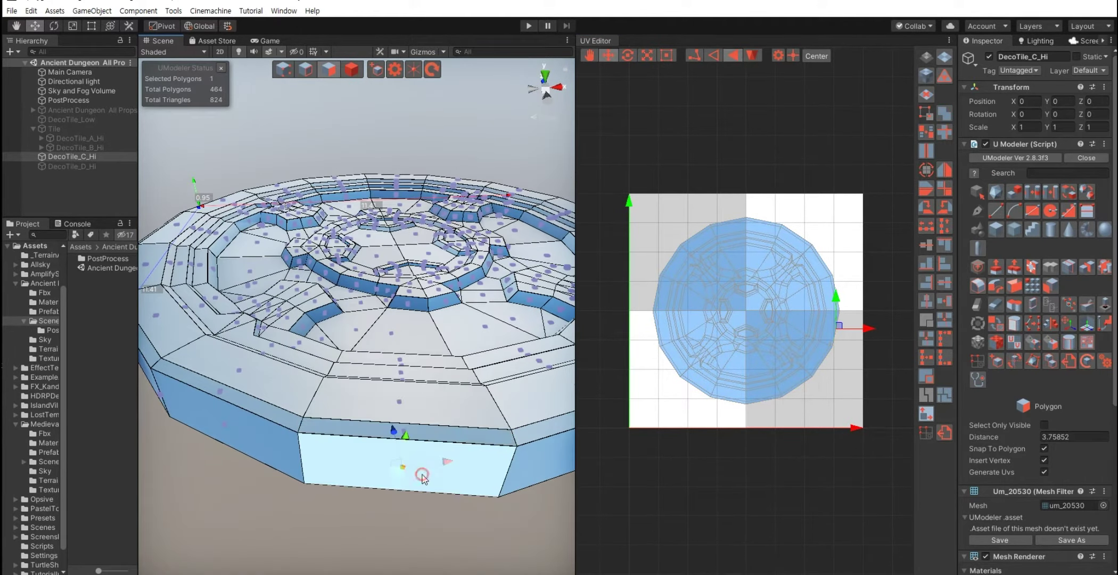
{"action": "left_click", "coordinate": [342, 511]}
{"action": "left_click_drag", "start_coordinate": [343, 511], "coordinate": [316, 471], "text": "alt"}
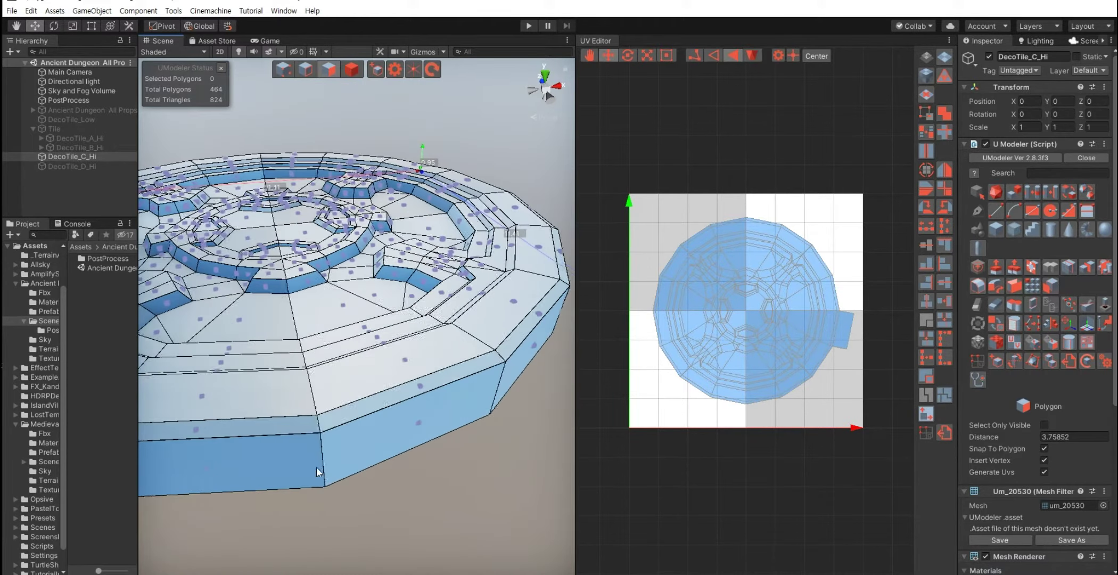
{"action": "left_click", "coordinate": [351, 445]}
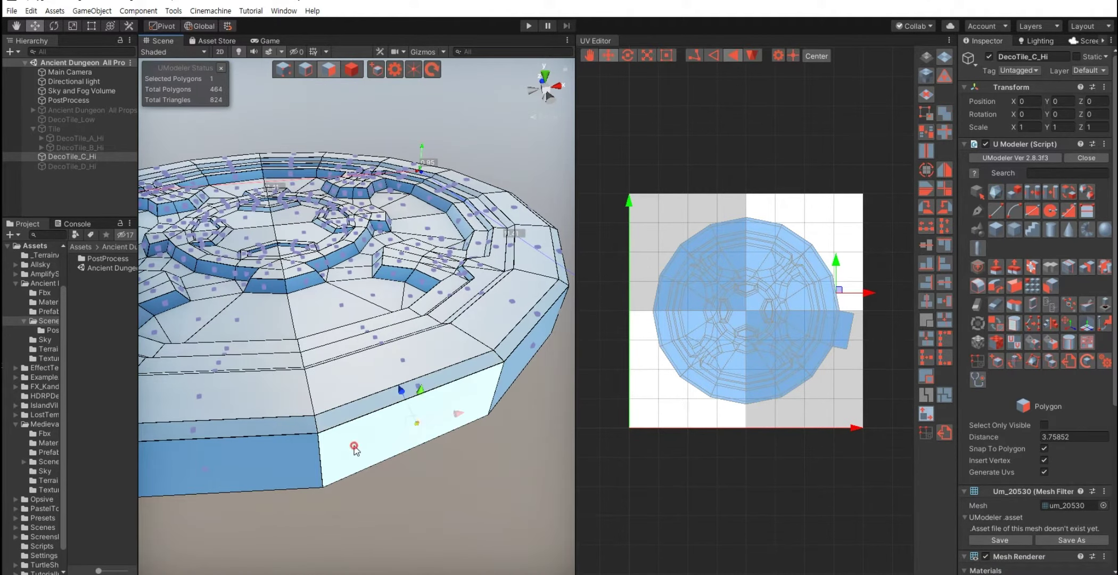
{"action": "left_click", "coordinate": [438, 478]}
{"action": "left_click_drag", "start_coordinate": [477, 450], "coordinate": [313, 378], "text": "alt"}
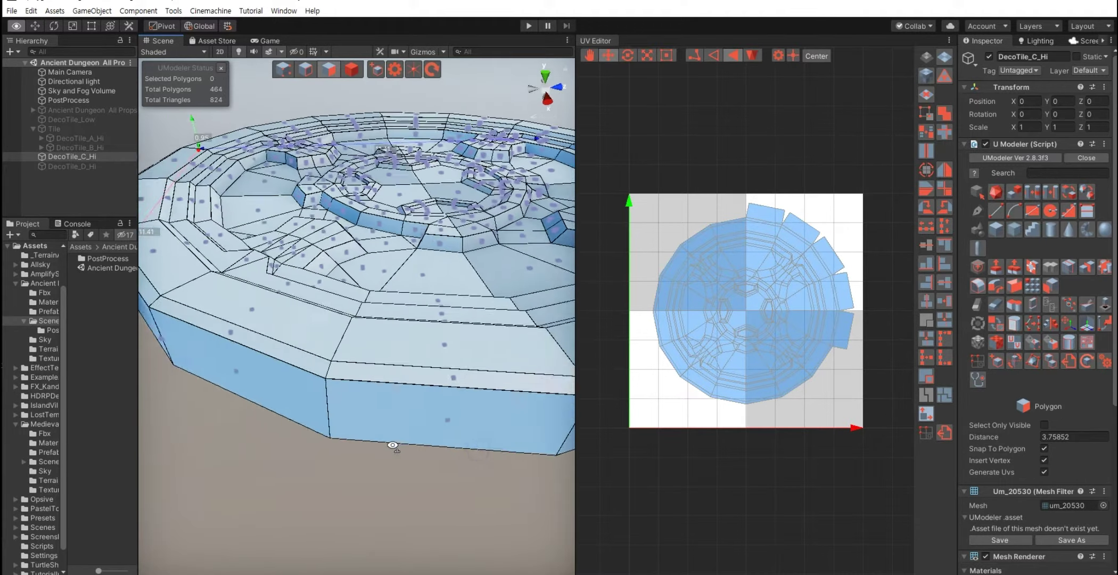
{"action": "left_click", "coordinate": [317, 403]}
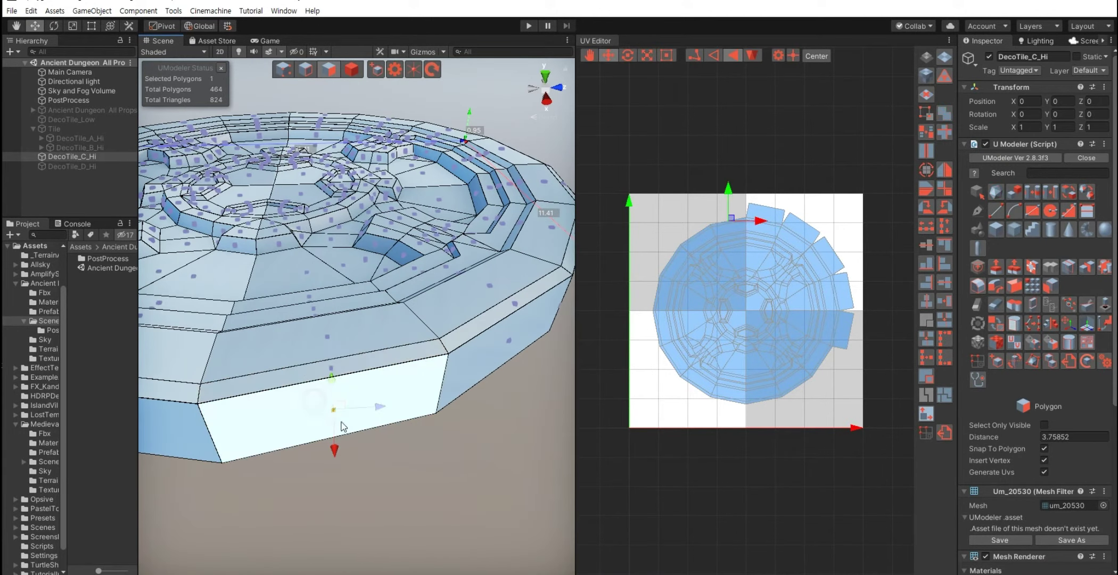
{"action": "left_click", "coordinate": [450, 460]}
{"action": "left_click_drag", "start_coordinate": [441, 458], "coordinate": [289, 407], "text": "alt"}
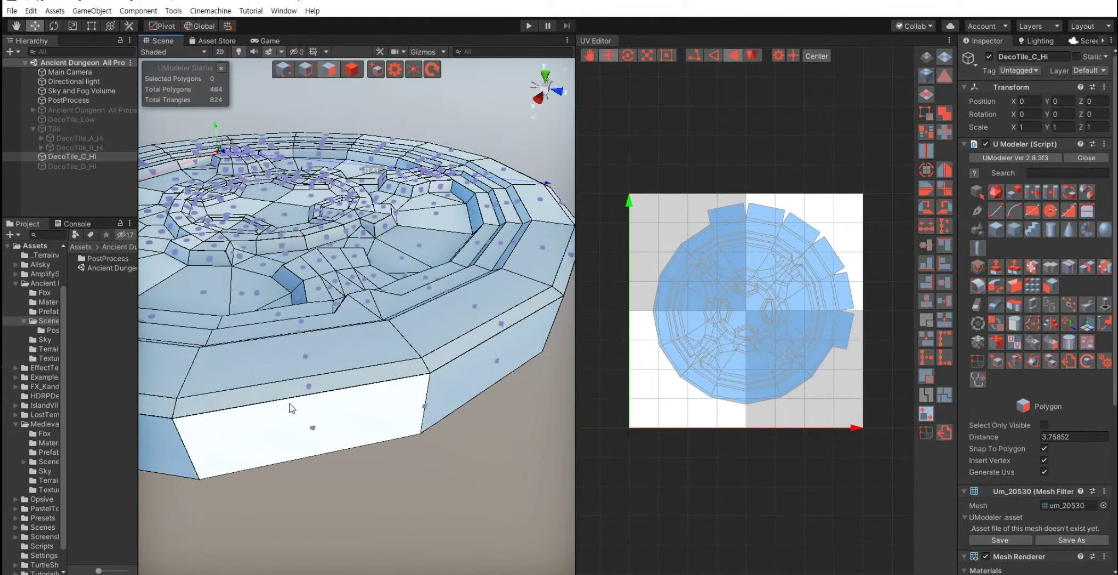
{"action": "left_click", "coordinate": [290, 403]}
{"action": "left_click", "coordinate": [294, 441]}
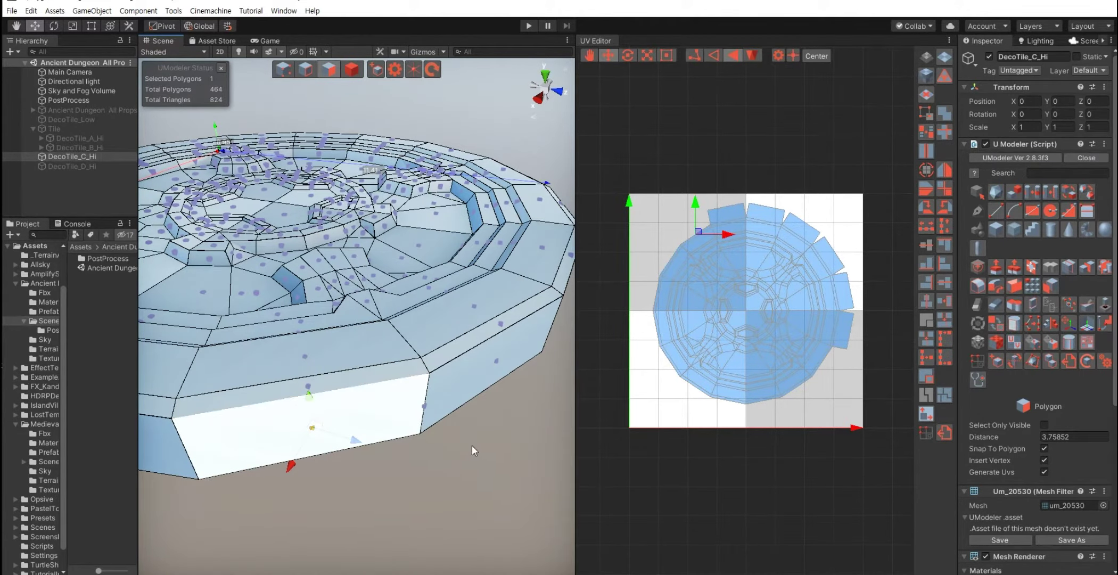
Step: Continue around the tile, selecting each lower rim face to give it its own UV island
{"action": "left_click_drag", "start_coordinate": [472, 445], "coordinate": [356, 390], "text": "alt"}
{"action": "left_click", "coordinate": [320, 407]}
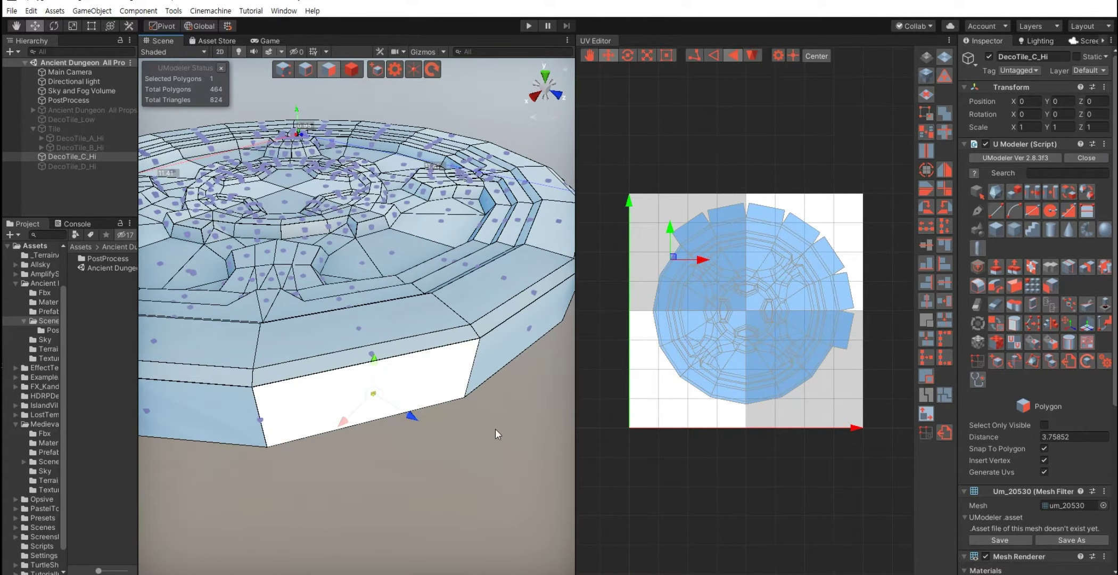
{"action": "left_click_drag", "start_coordinate": [495, 429], "coordinate": [357, 354], "text": "alt"}
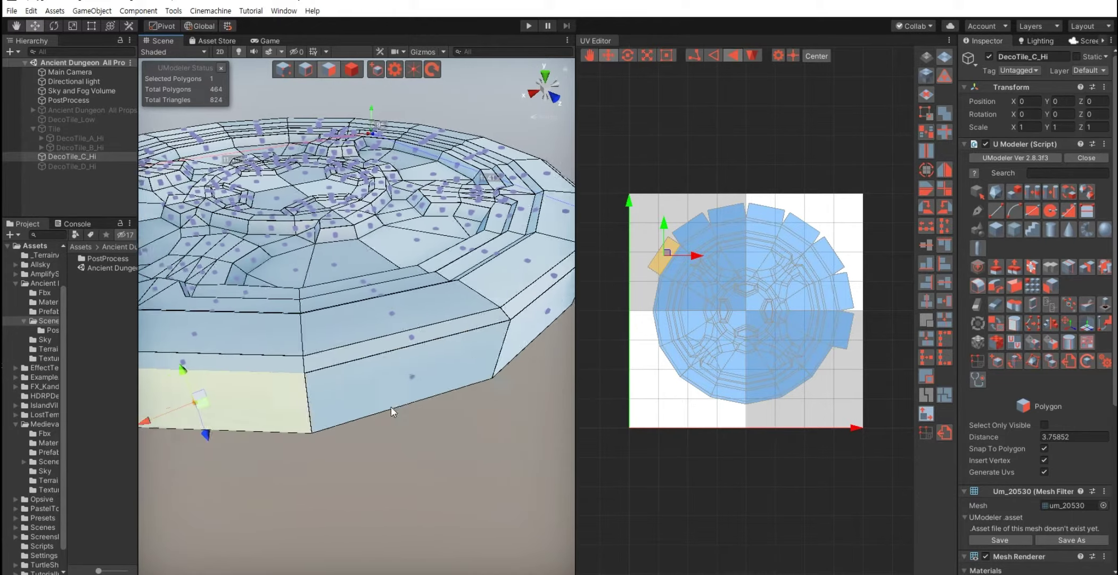
{"action": "left_click", "coordinate": [383, 380]}
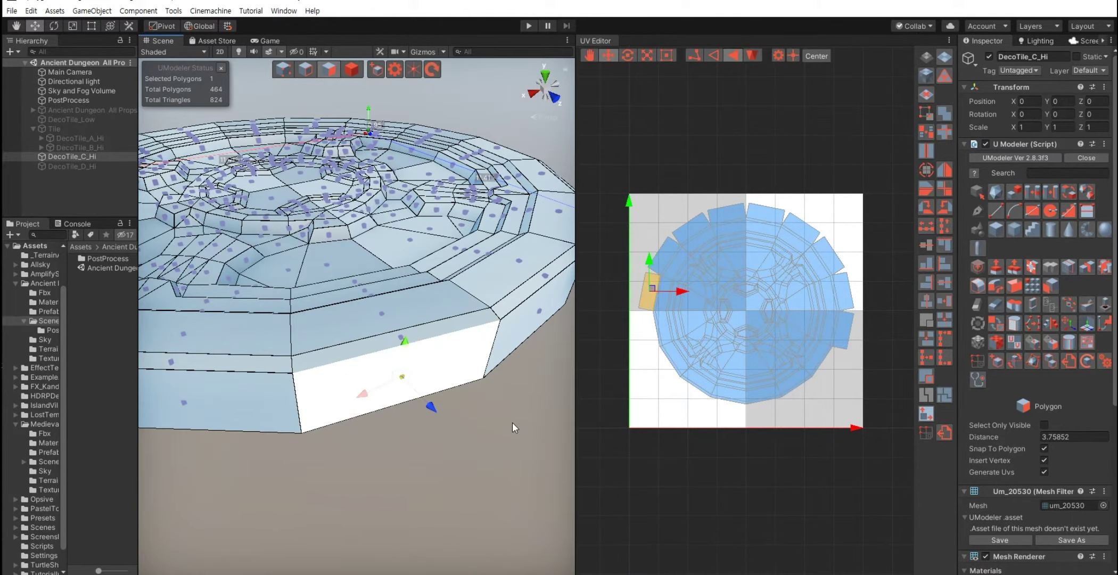
{"action": "mouse_move", "coordinate": [512, 423]}
{"action": "left_mouse_down", "text": "alt"}
{"action": "mouse_move", "coordinate": [436, 427]}
{"action": "mouse_move", "coordinate": [314, 342]}
{"action": "left_mouse_up", "text": "alt"}
{"action": "left_click", "coordinate": [309, 319]}
{"action": "left_click", "coordinate": [312, 367]}
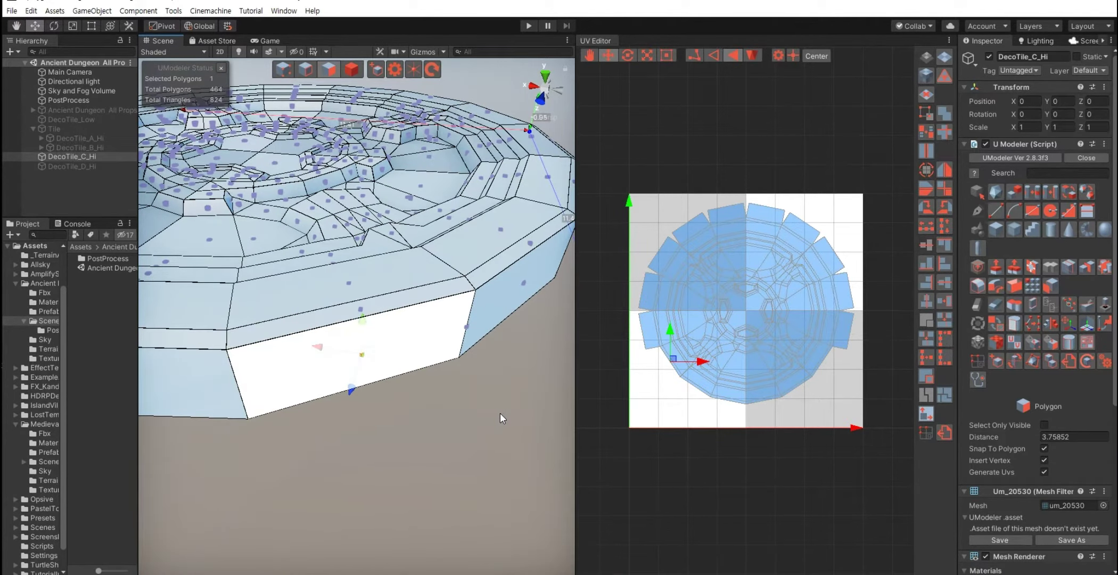
{"action": "mouse_move", "coordinate": [506, 405]}
{"action": "left_mouse_down", "text": "alt"}
{"action": "mouse_move", "coordinate": [413, 399]}
{"action": "mouse_move", "coordinate": [351, 379]}
{"action": "left_mouse_up", "text": "alt"}
{"action": "left_click", "coordinate": [348, 378]}
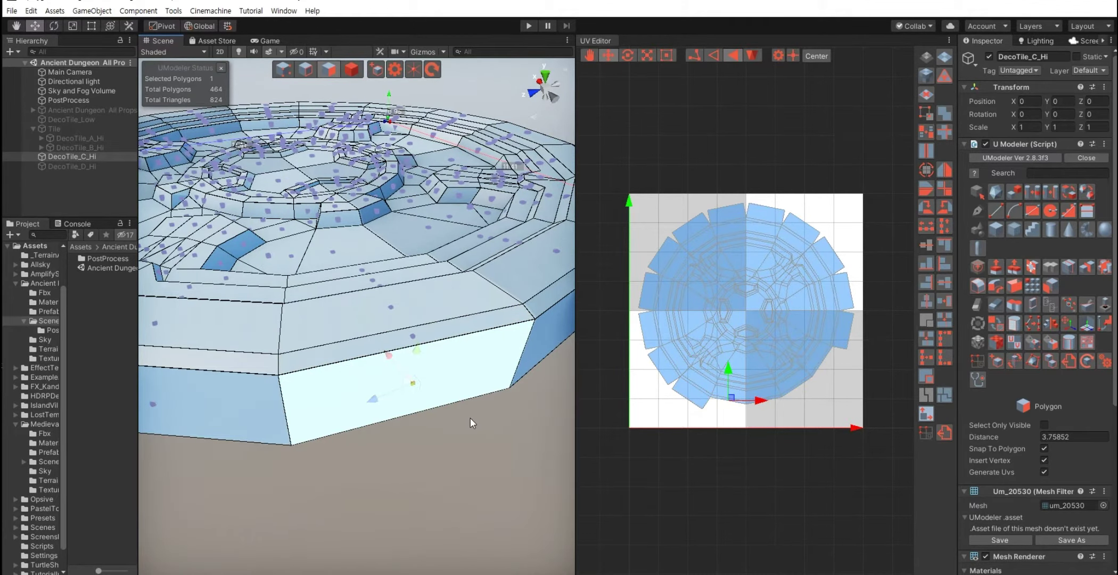
{"action": "mouse_move", "coordinate": [468, 429]}
{"action": "left_mouse_down", "text": "alt"}
{"action": "mouse_move", "coordinate": [401, 434]}
{"action": "mouse_move", "coordinate": [278, 402]}
{"action": "left_mouse_up", "text": "alt"}
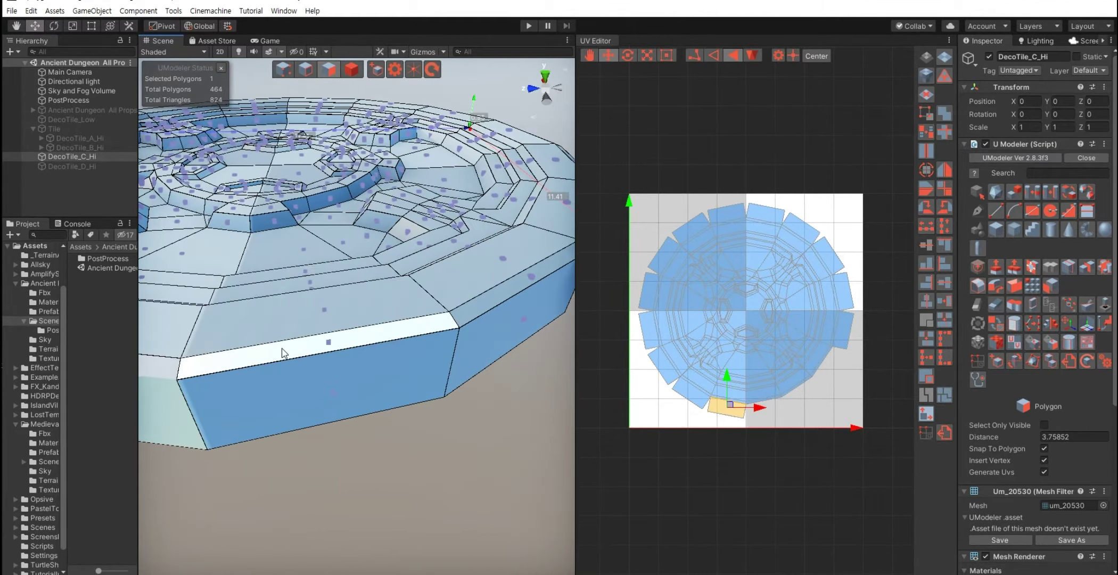
{"action": "left_click", "coordinate": [278, 401]}
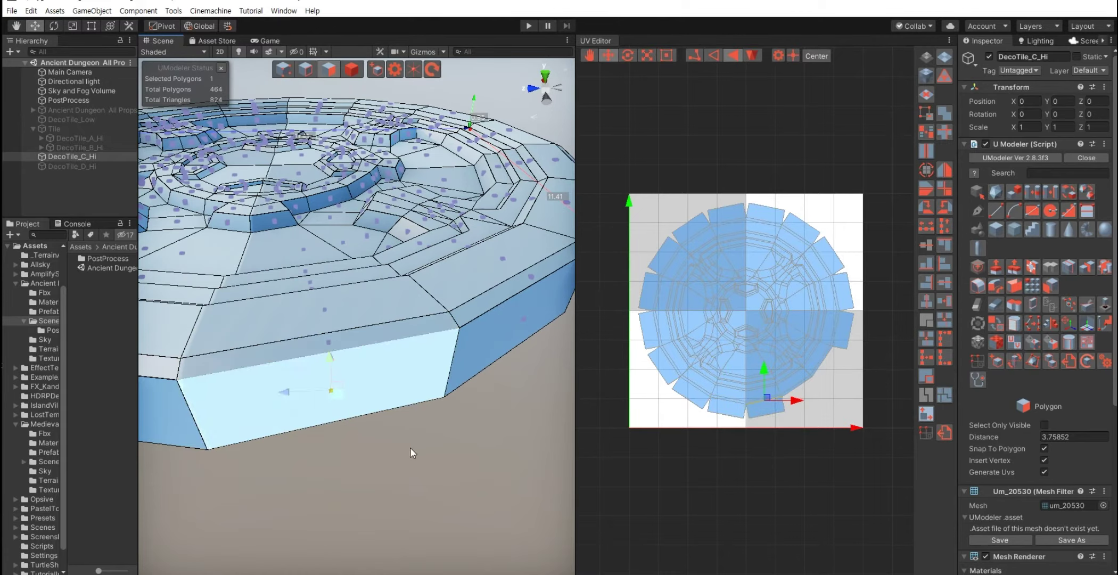
{"action": "left_click_drag", "start_coordinate": [448, 445], "coordinate": [431, 443], "text": "alt"}
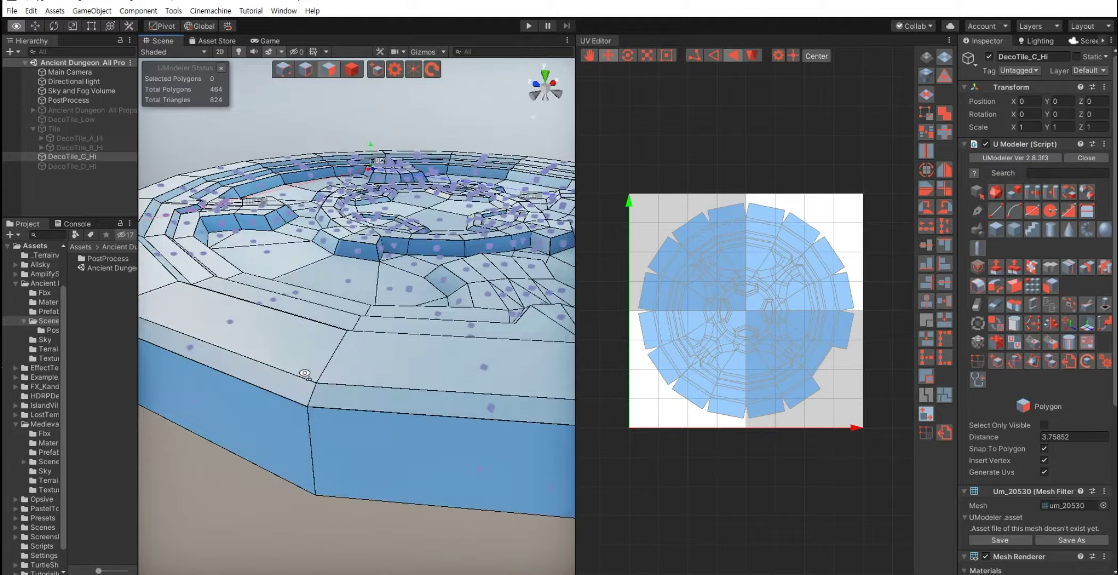
{"action": "left_click_drag", "start_coordinate": [431, 443], "coordinate": [257, 439], "text": "alt"}
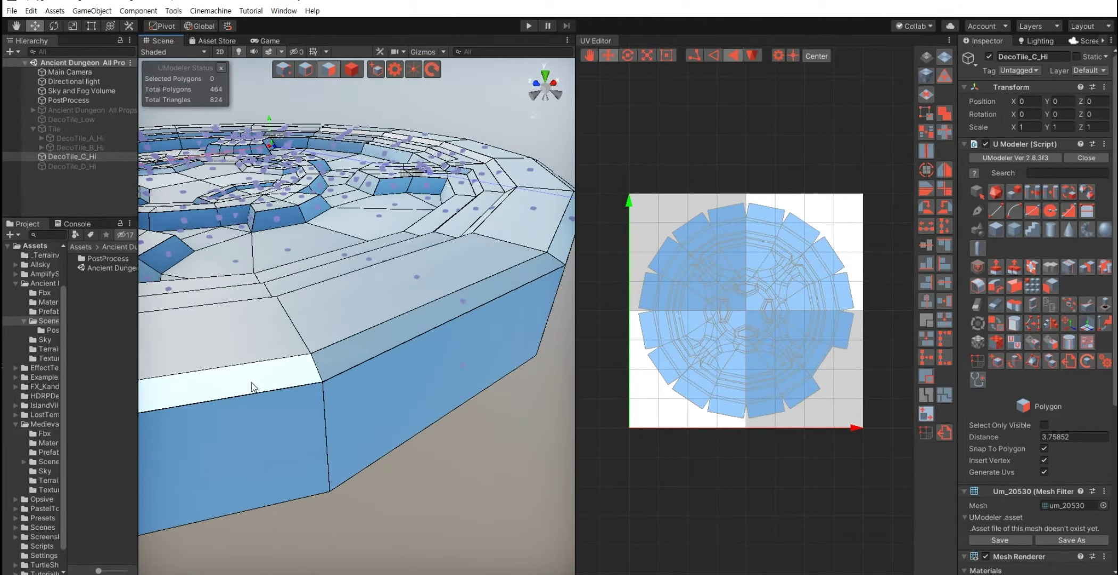
{"action": "left_click", "coordinate": [256, 439]}
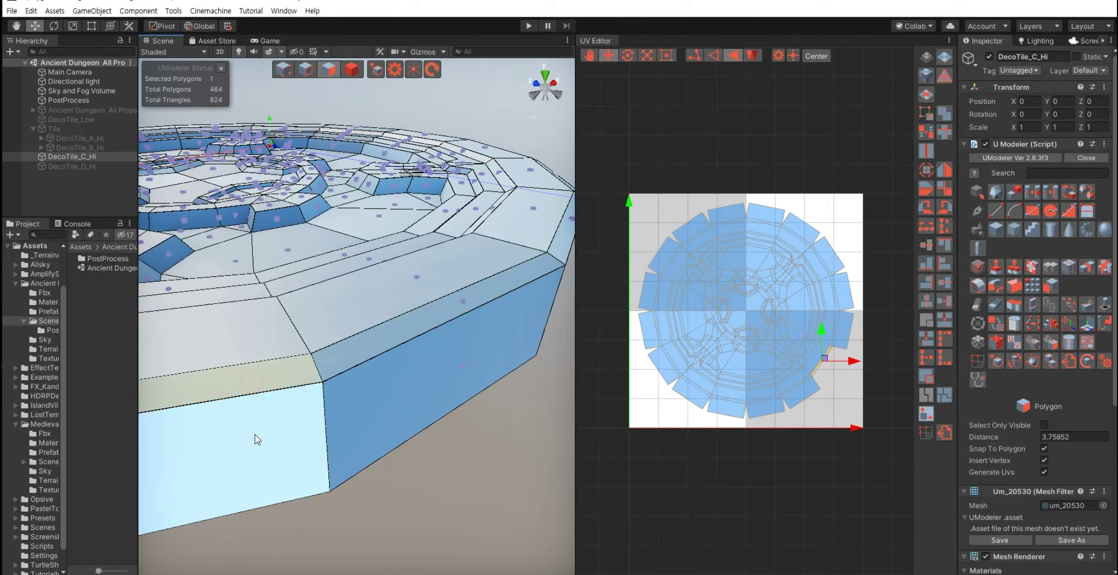
Step: Select all UV pieces, rescale them, deselect, and return to Object mode with Esc
{"action": "left_click", "coordinate": [460, 476]}
{"action": "left_click_drag", "start_coordinate": [434, 446], "coordinate": [685, 466], "text": "alt"}
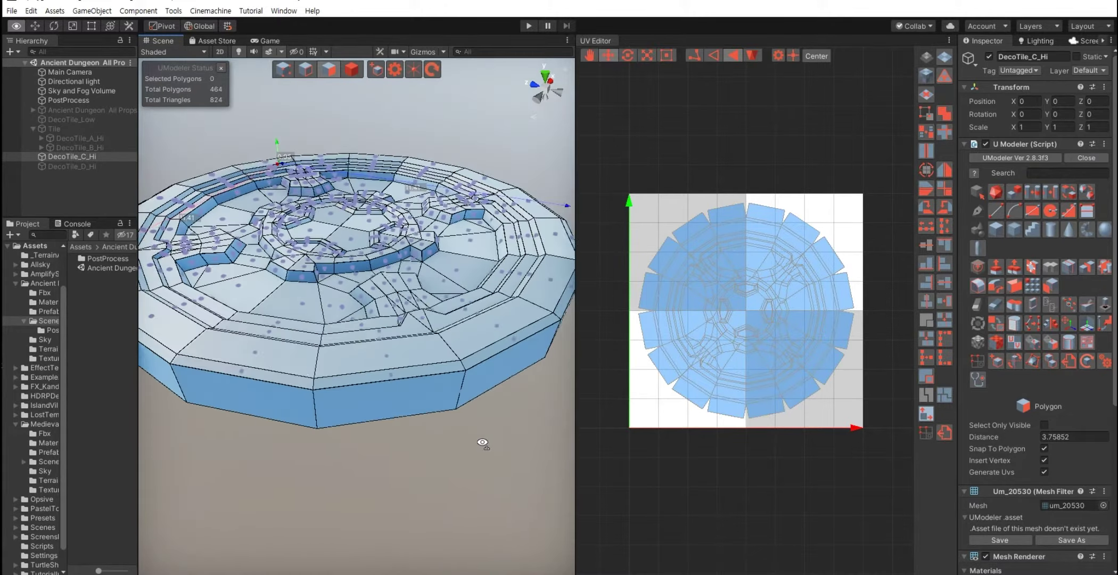
{"action": "left_click_drag", "start_coordinate": [610, 173], "coordinate": [872, 444]}
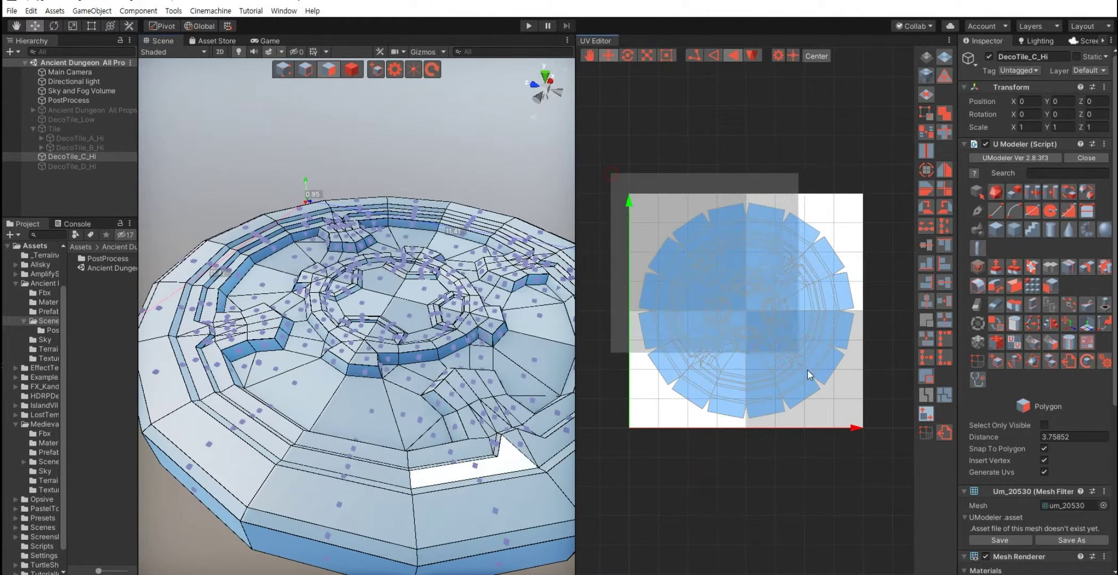
{"action": "key", "text": "r"}
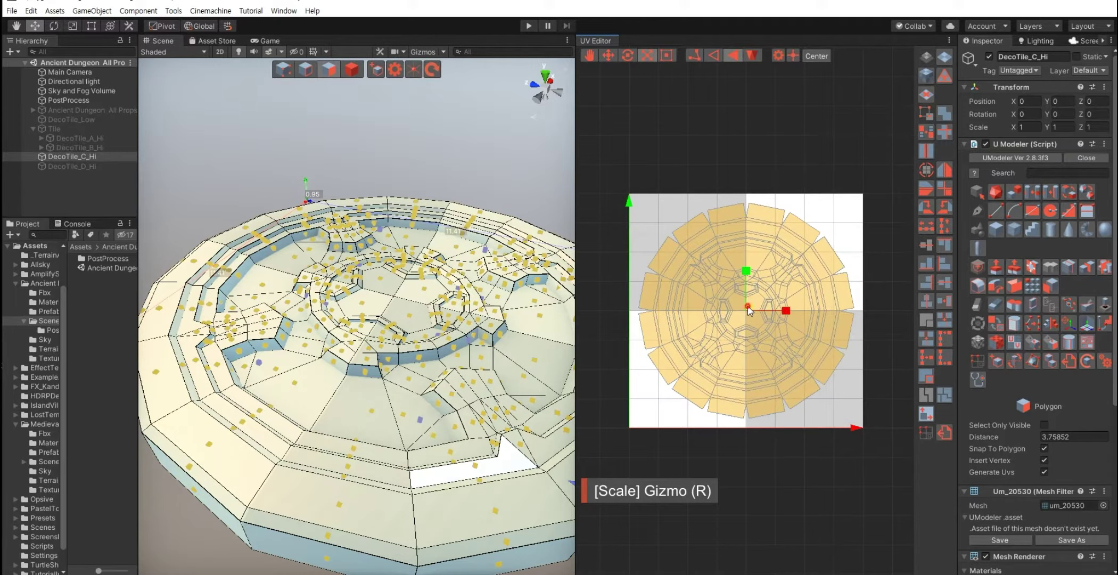
{"action": "key", "text": "w"}
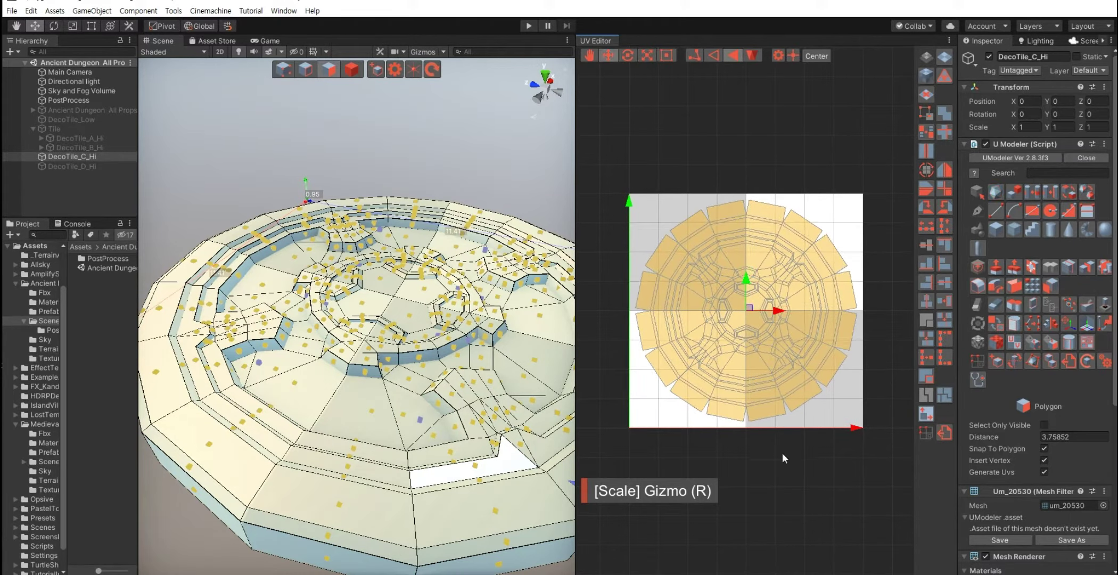
{"action": "left_click", "coordinate": [703, 453]}
{"action": "mouse_move", "coordinate": [468, 420]}
{"action": "left_mouse_down", "text": "alt"}
{"action": "mouse_move", "coordinate": [445, 400]}
{"action": "mouse_move", "coordinate": [451, 434]}
{"action": "left_mouse_up", "text": "alt"}
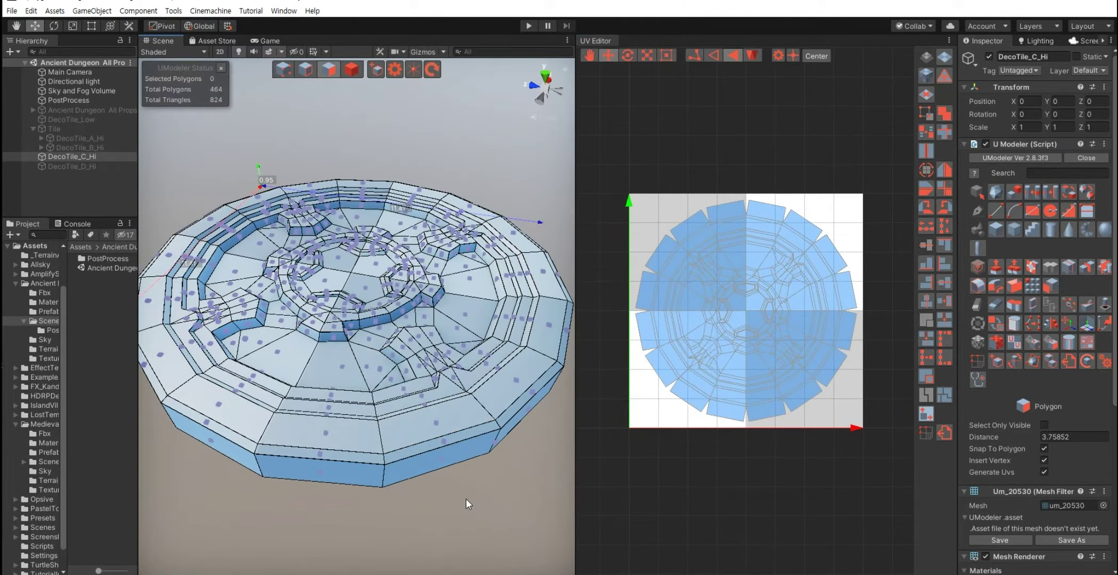
{"action": "key", "text": "Escape"}
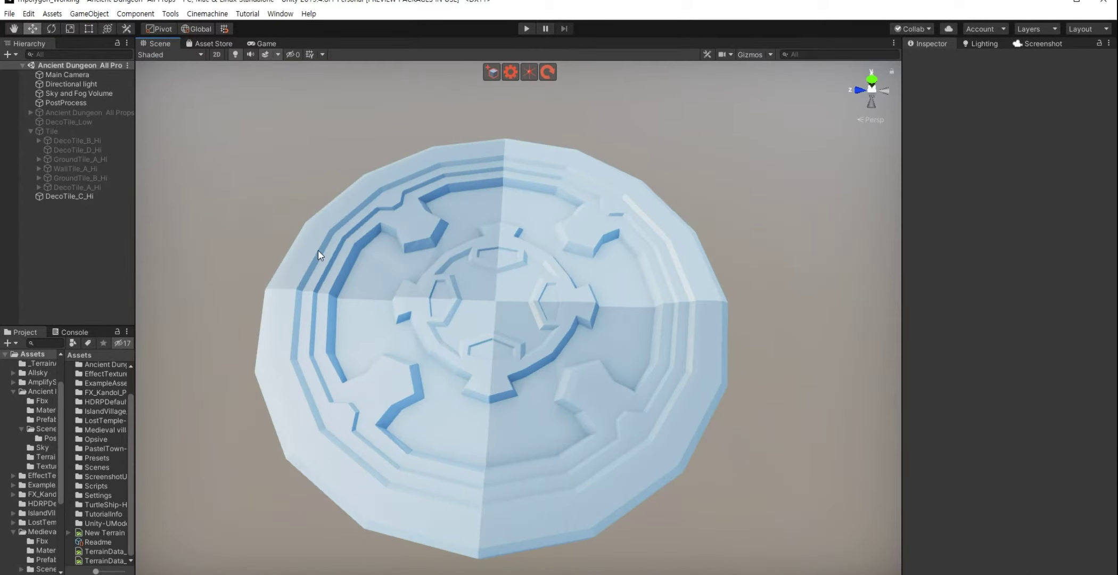
Step: Duplicate DecoTile_C_Hi from the Hierarchy with Ctrl+D
{"action": "left_click", "coordinate": [318, 250]}
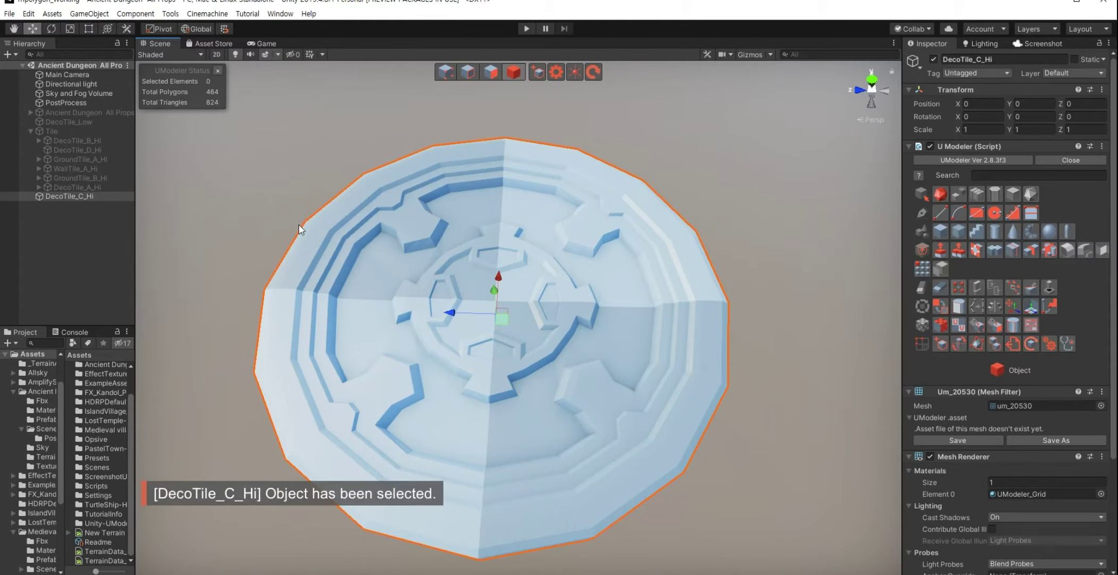
{"action": "left_click", "coordinate": [242, 224]}
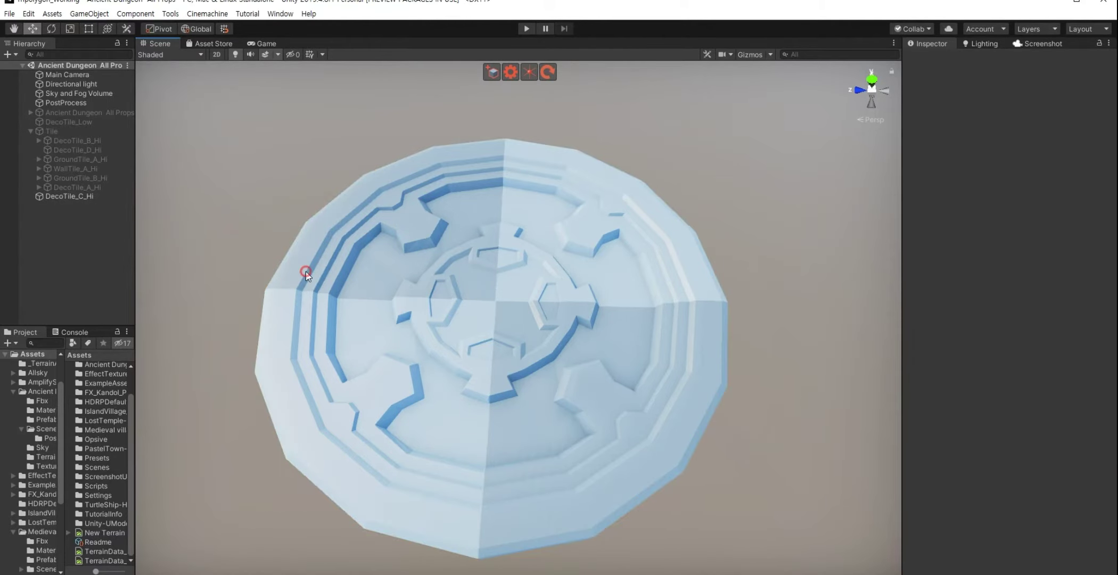
{"action": "left_click", "coordinate": [305, 269]}
{"action": "left_click", "coordinate": [63, 197]}
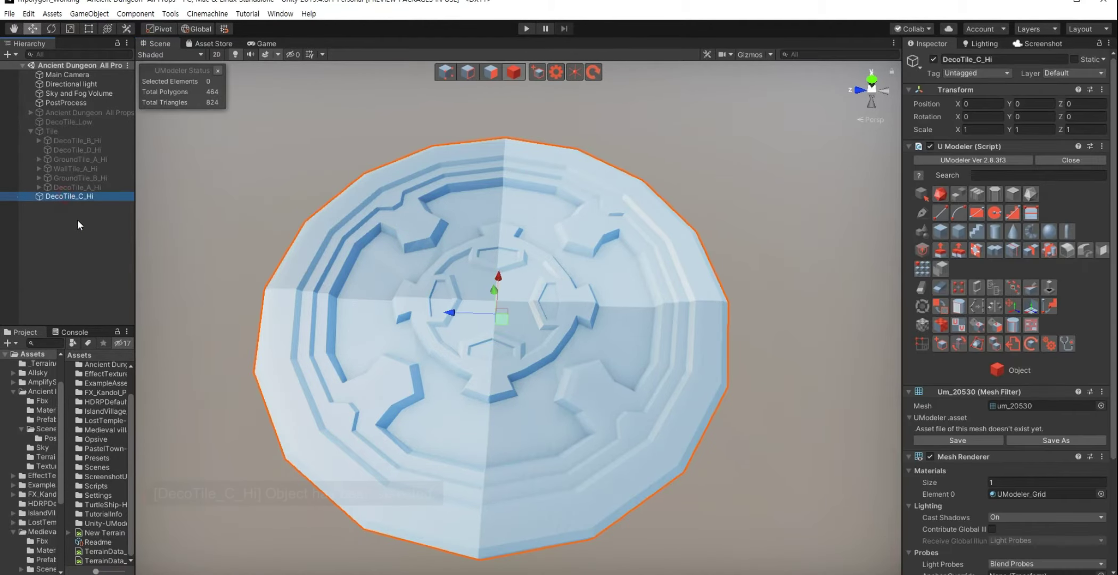
{"action": "key", "text": "ctrl+d"}
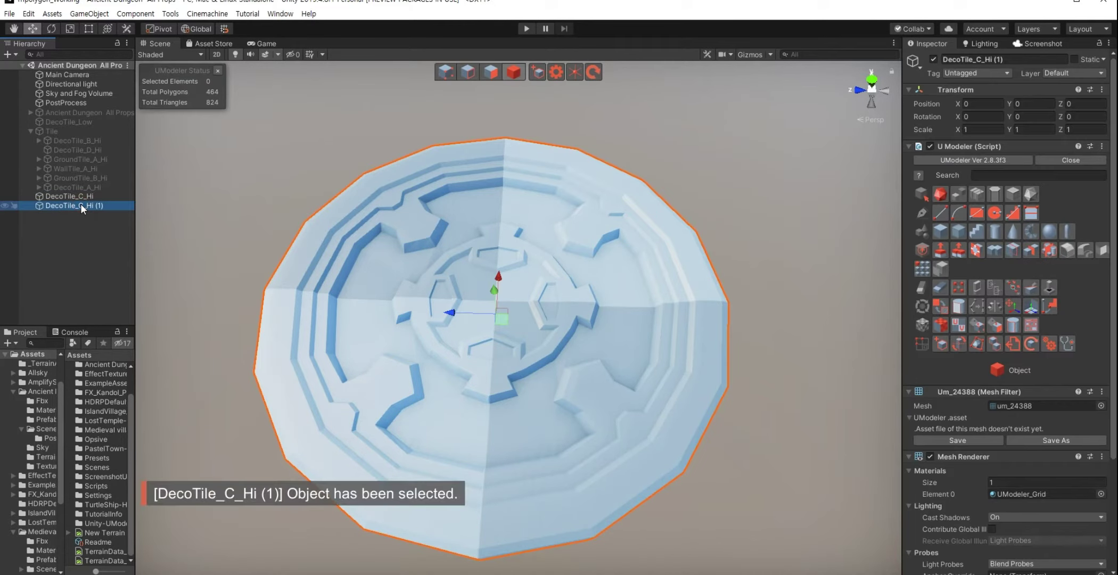
Step: Rename the duplicate to DecoTile_C_Low
{"action": "left_click", "coordinate": [81, 204]}
{"action": "left_click_drag", "start_coordinate": [90, 207], "coordinate": [149, 213]}
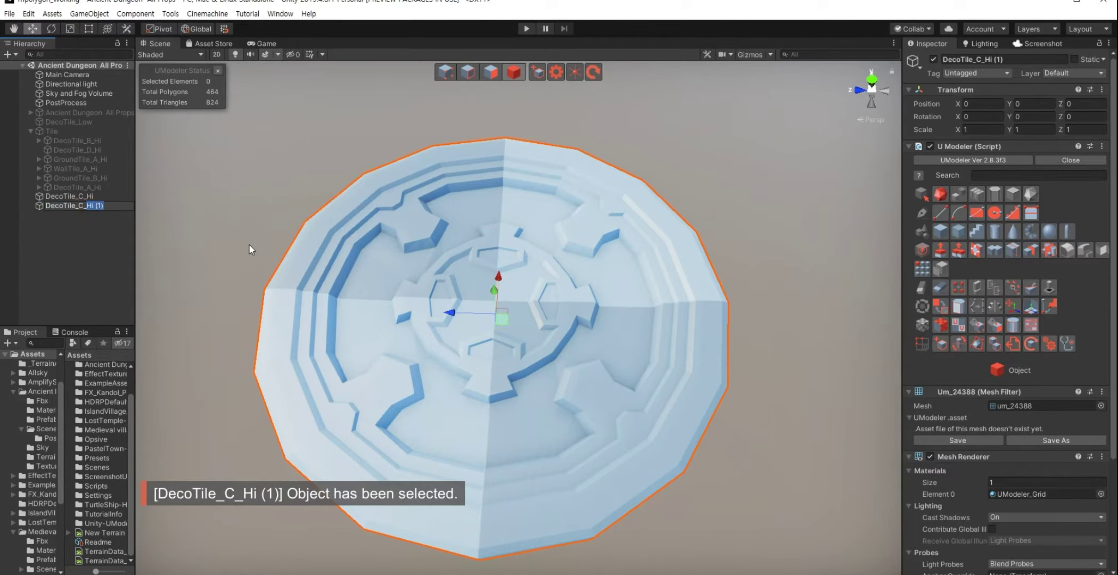
{"action": "type", "text": "Low"}
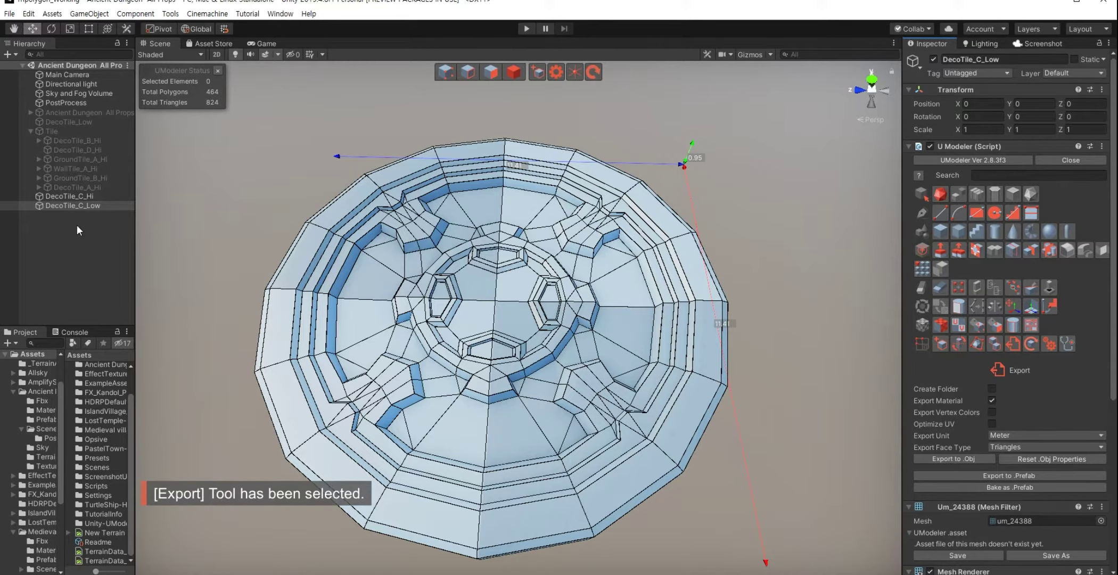
Step: Select DecoTile_C_Low and launch UModeler's Export to .Obj
{"action": "left_click", "coordinate": [68, 206]}
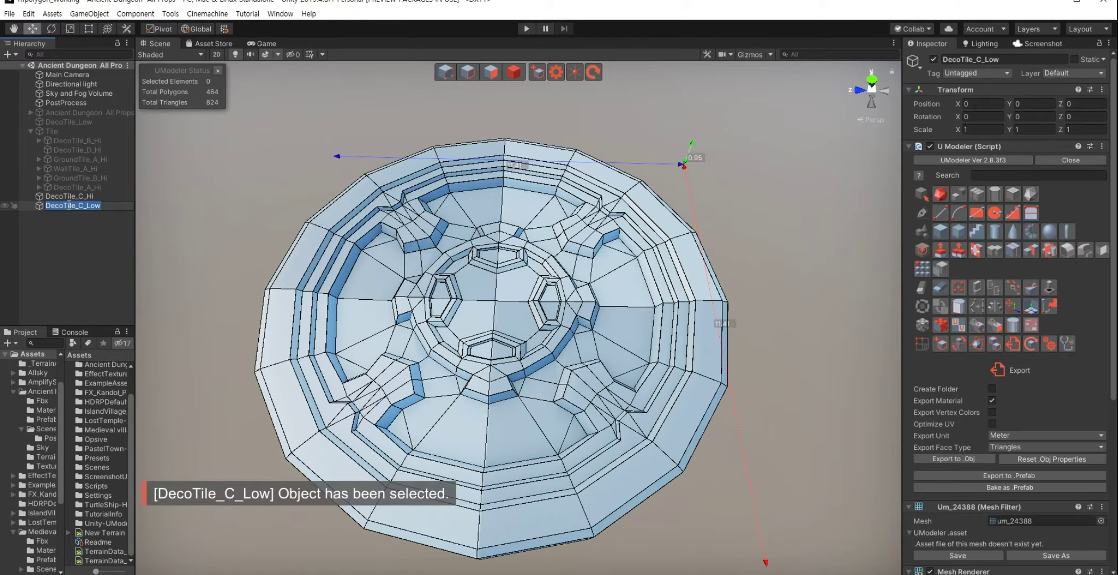
{"action": "left_click", "coordinate": [223, 251]}
{"action": "left_click", "coordinate": [418, 275]}
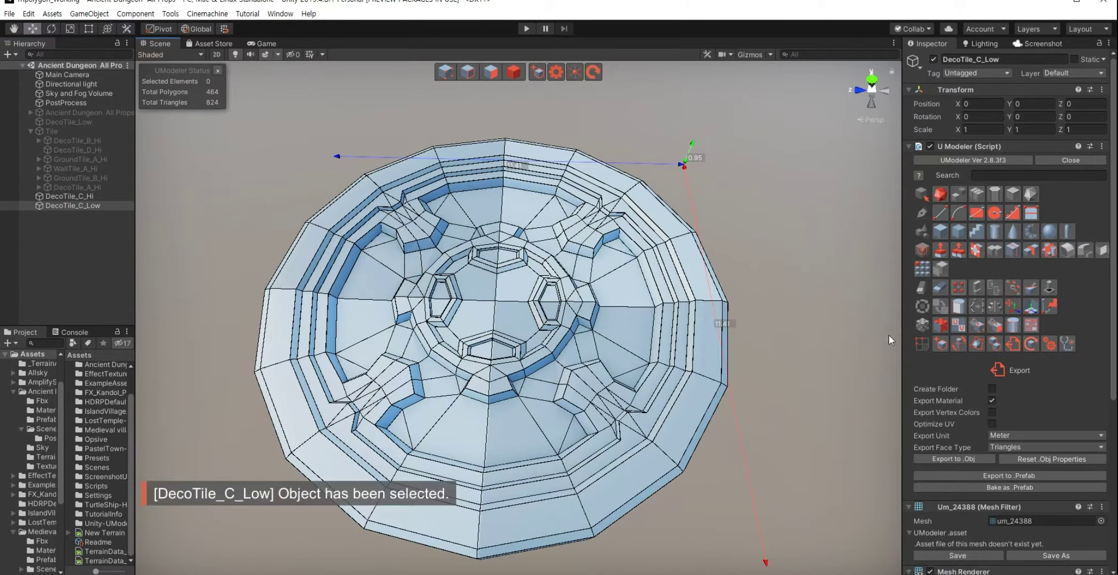
{"action": "left_click", "coordinate": [939, 459]}
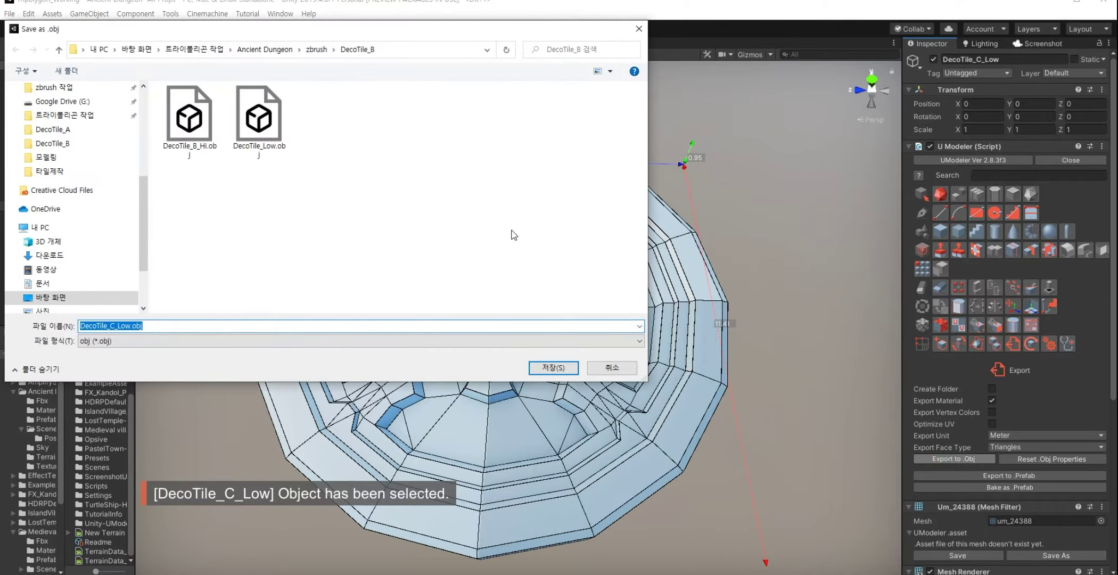
Step: Create a DecoTile_C folder under zbrush and save DecoTile_C_Low.obj into it
{"action": "left_click", "coordinate": [316, 49]}
{"action": "right_click", "coordinate": [256, 182]}
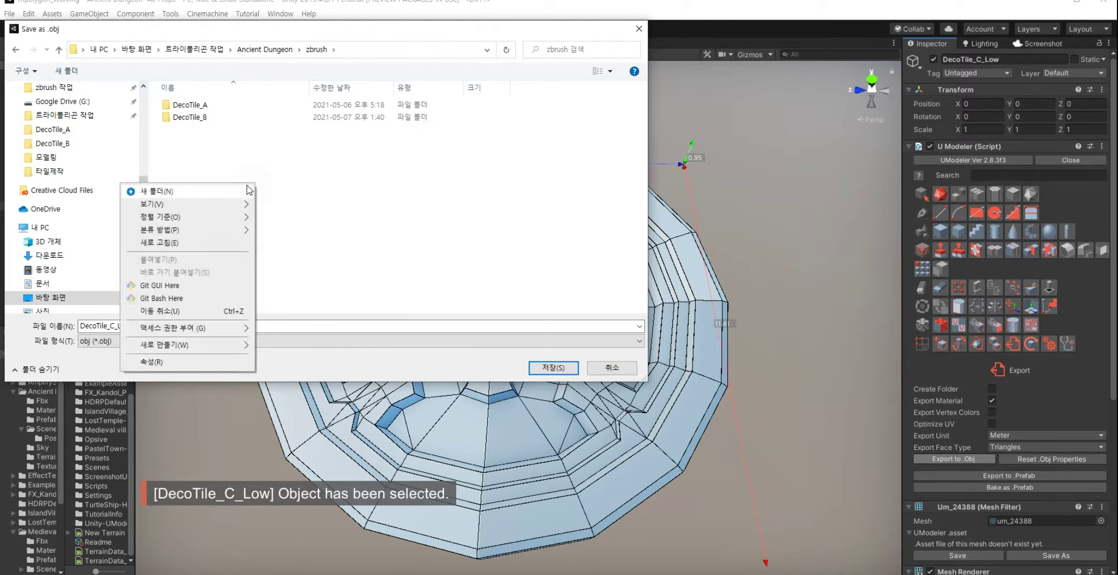
{"action": "left_click", "coordinate": [242, 184]}
{"action": "type", "text": "DecoTile_C_Low"}
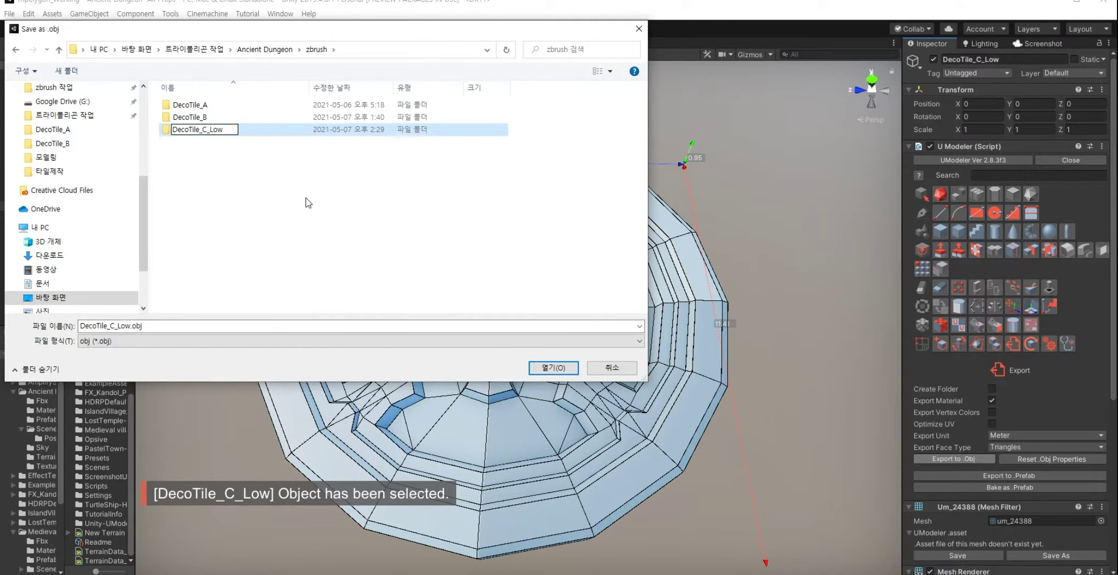
{"action": "key", "text": "BackSpace"}
{"action": "key", "text": "BackSpace"}
{"action": "key", "text": "BackSpace"}
{"action": "key", "text": "BackSpace"}
{"action": "left_click", "coordinate": [285, 193]}
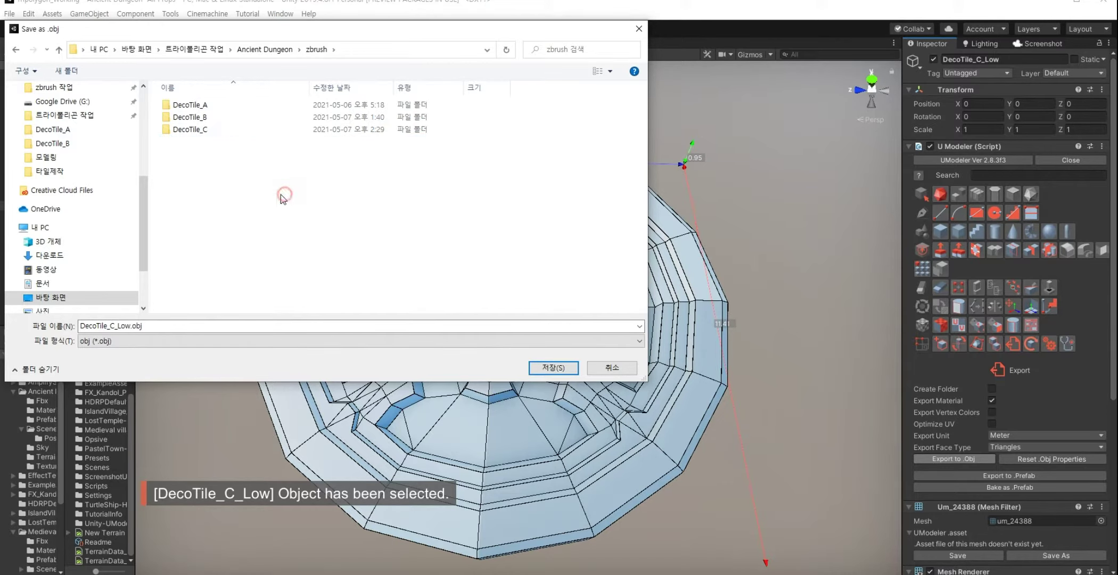
{"action": "double_click", "coordinate": [190, 128]}
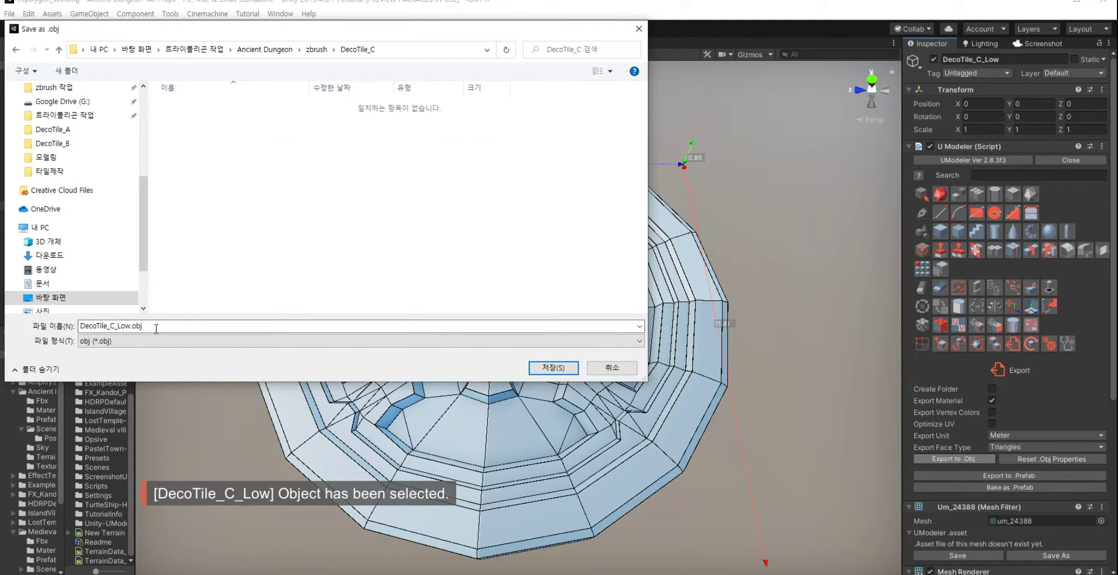
{"action": "left_click_drag", "start_coordinate": [266, 35], "coordinate": [423, 70]}
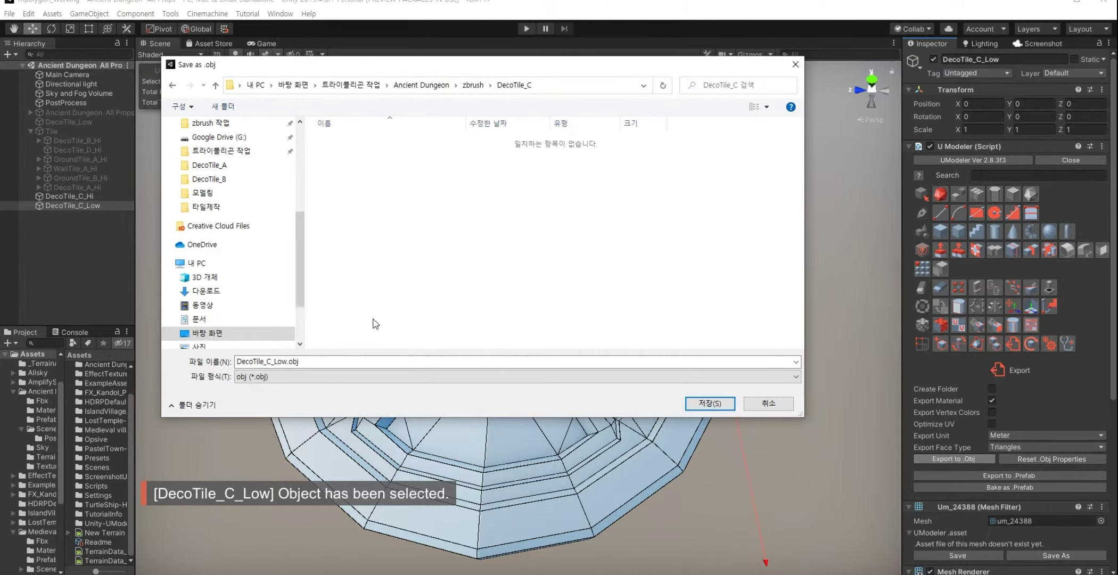
{"action": "left_click", "coordinate": [697, 402]}
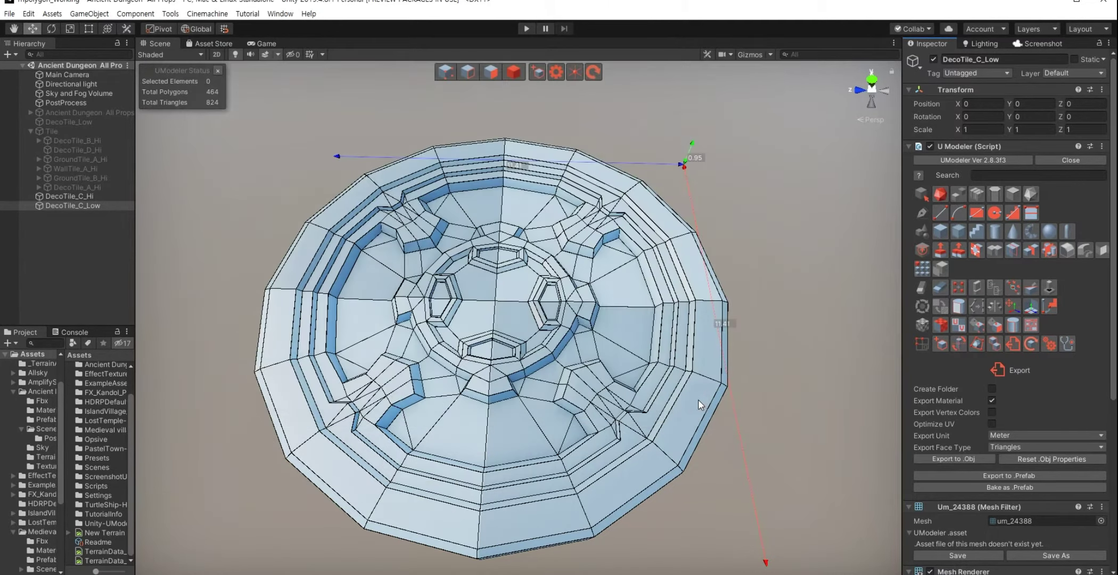
Step: Leave mesh editing and reselect DecoTile_C_Low in the Hierarchy
{"action": "key", "text": "Escape"}
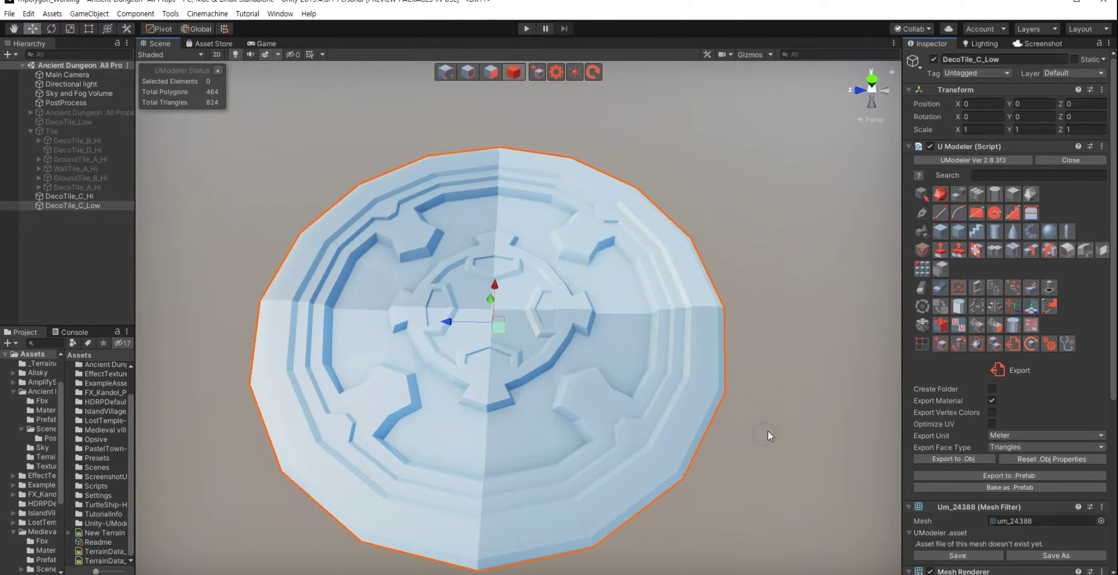
{"action": "left_click", "coordinate": [61, 196]}
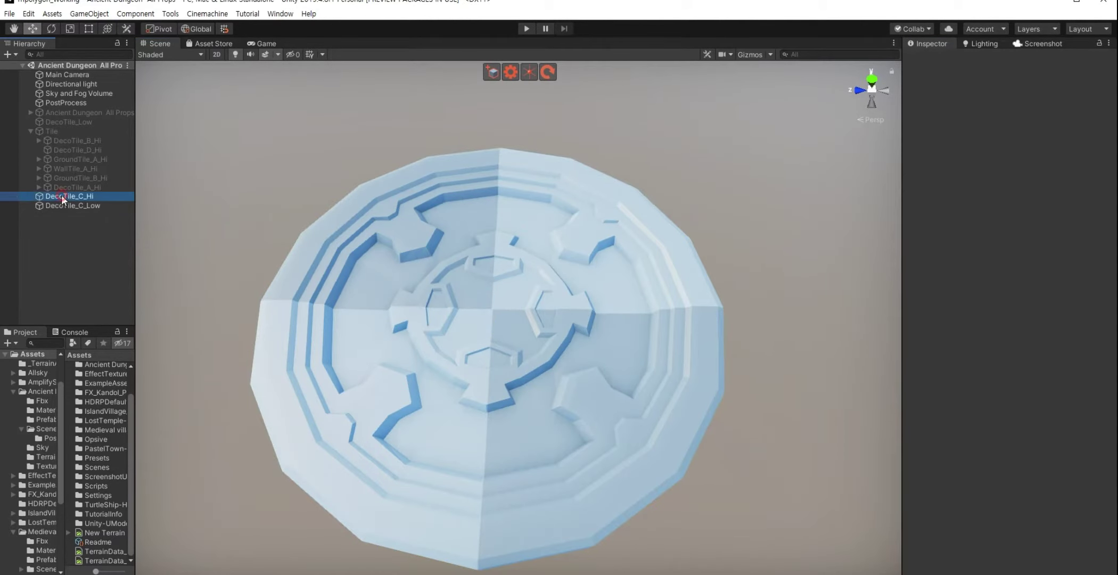
{"action": "left_click", "coordinate": [61, 196]}
{"action": "left_click", "coordinate": [96, 256]}
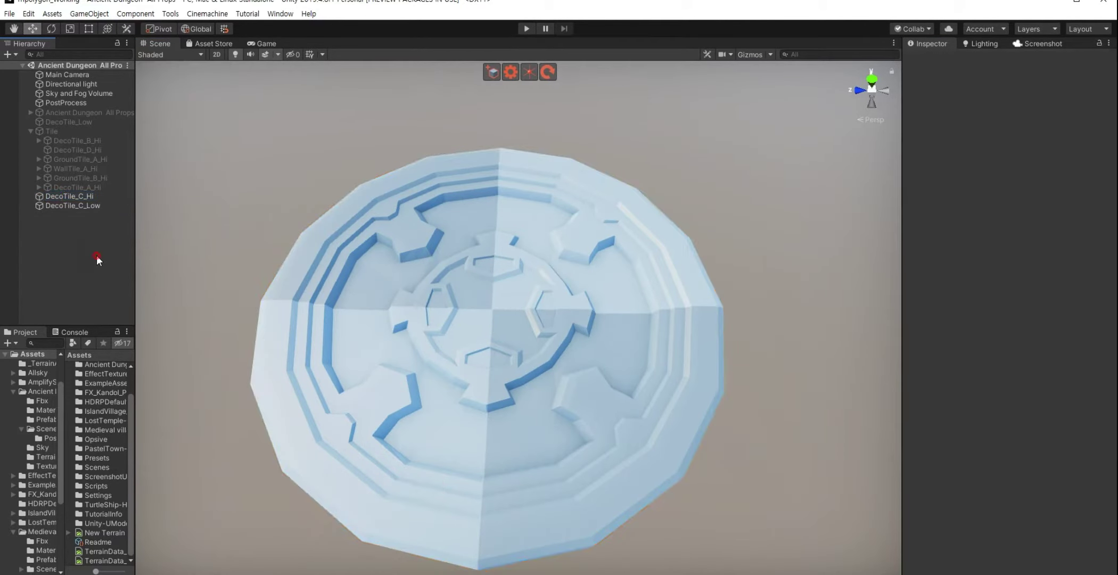
{"action": "left_click", "coordinate": [73, 206]}
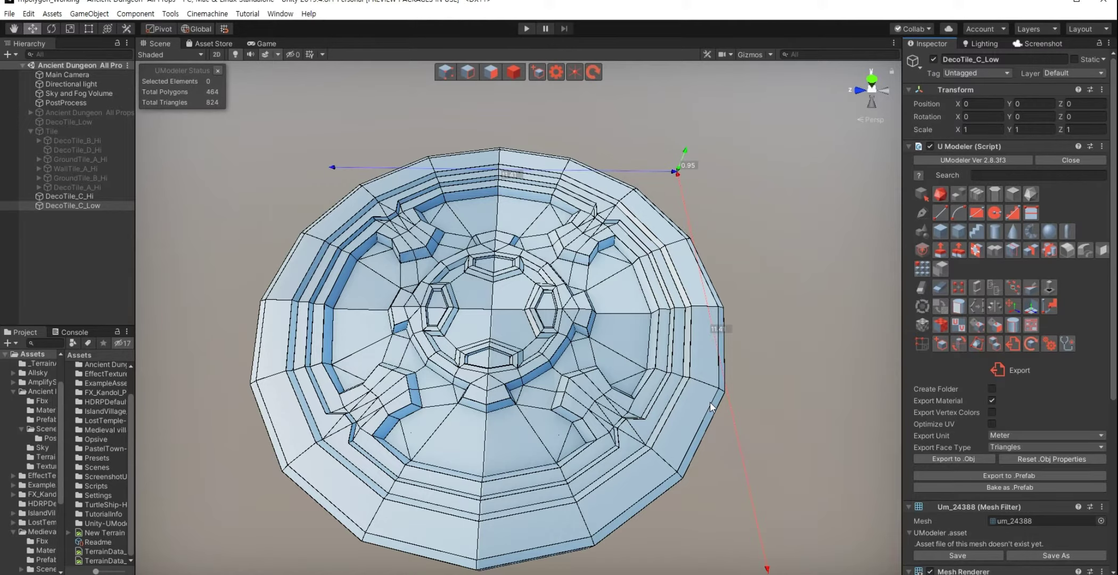
Step: Import DecoTile_C_Low.obj and DecoTile_C_Hi.obj into ZBrush and draw the tile on canvas in Edit mode
{"action": "left_click", "coordinate": [1055, 7]}
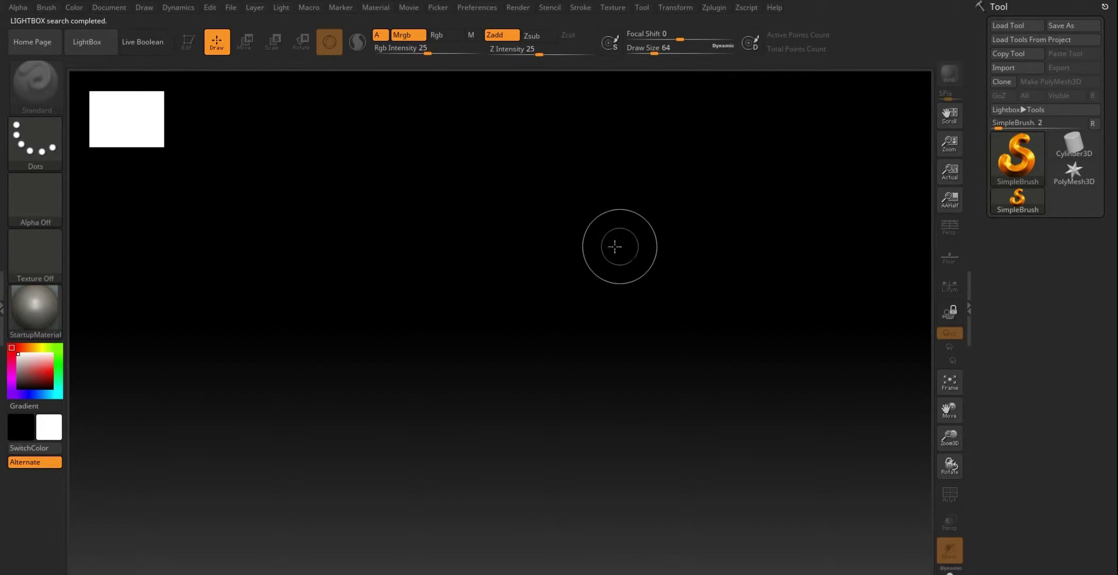
{"action": "left_click", "coordinate": [1013, 71]}
{"action": "left_click", "coordinate": [1015, 67]}
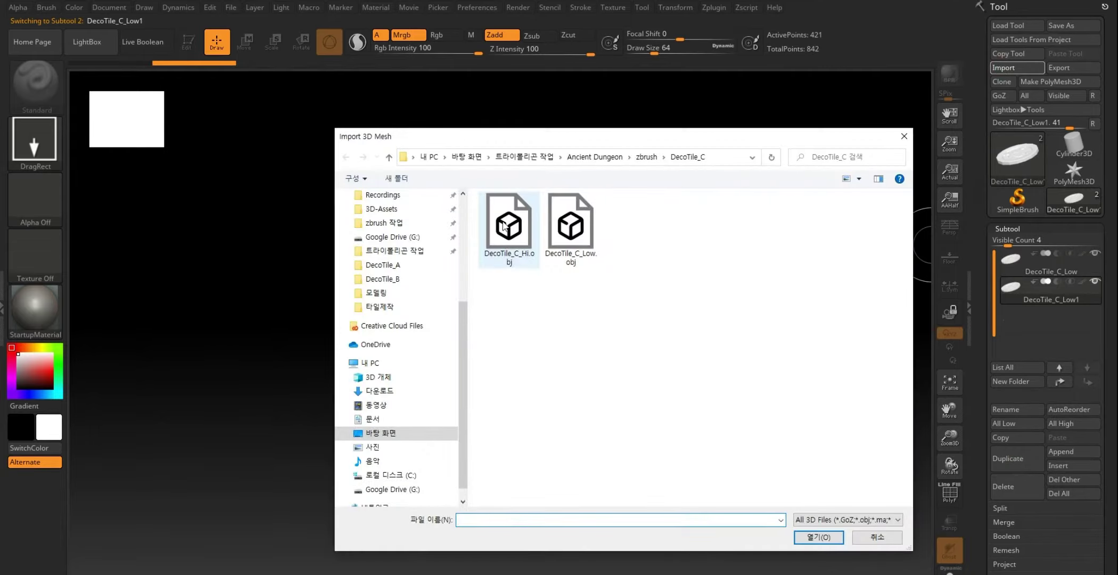
{"action": "double_click", "coordinate": [502, 222]}
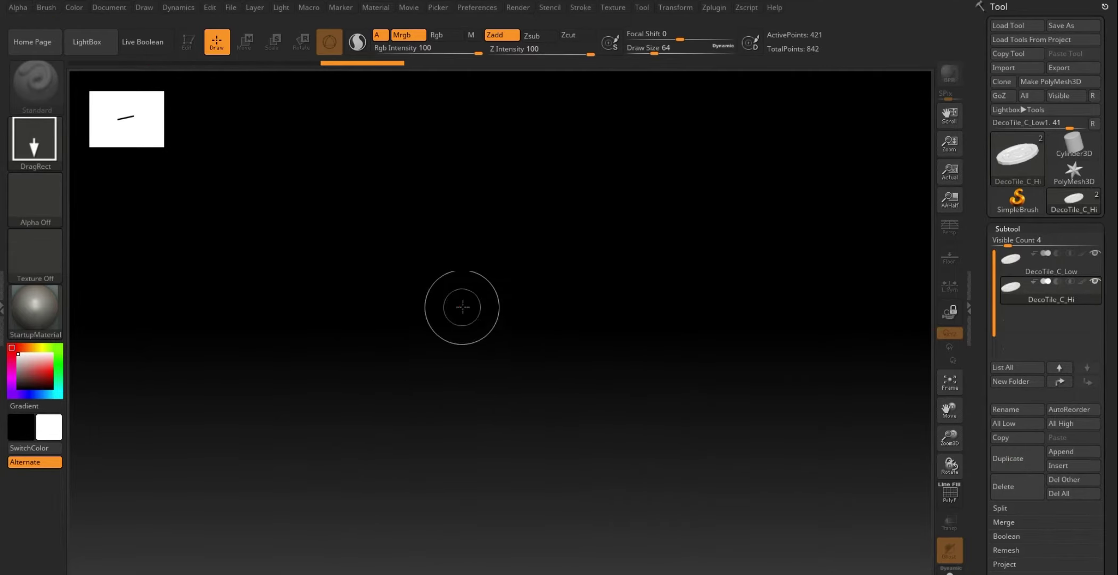
{"action": "left_click_drag", "start_coordinate": [463, 337], "coordinate": [462, 556]}
{"action": "key", "text": "t"}
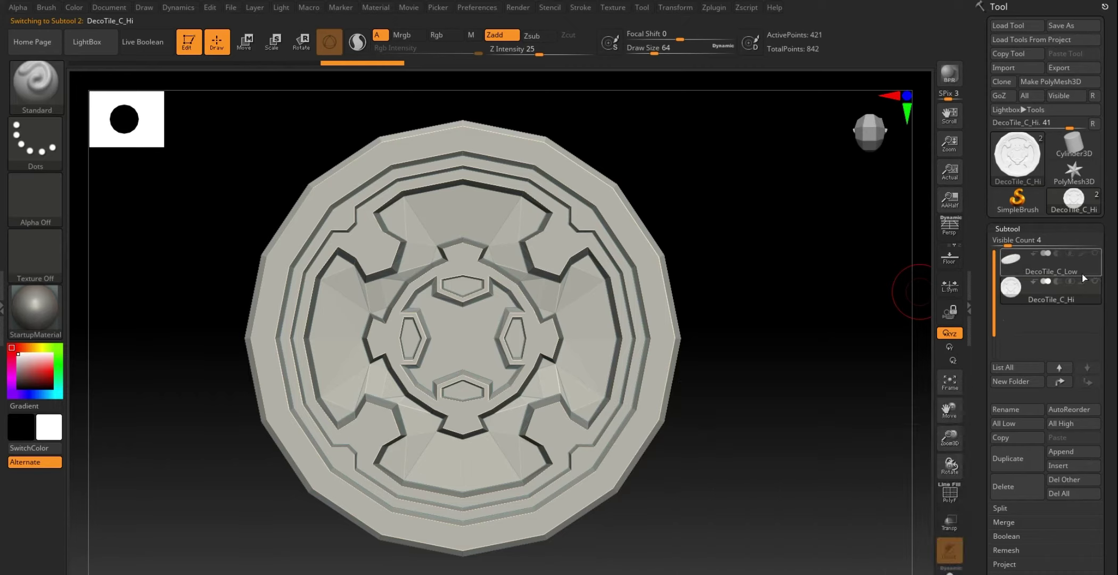
Step: With DecoTile_C_Hi active and PolyF on, DynaMesh it at resolution 1080, then hide PolyF
{"action": "left_click", "coordinate": [1059, 291]}
{"action": "left_click_drag", "start_coordinate": [979, 377], "coordinate": [979, 365]}
{"action": "left_click_drag", "start_coordinate": [873, 298], "coordinate": [835, 312]}
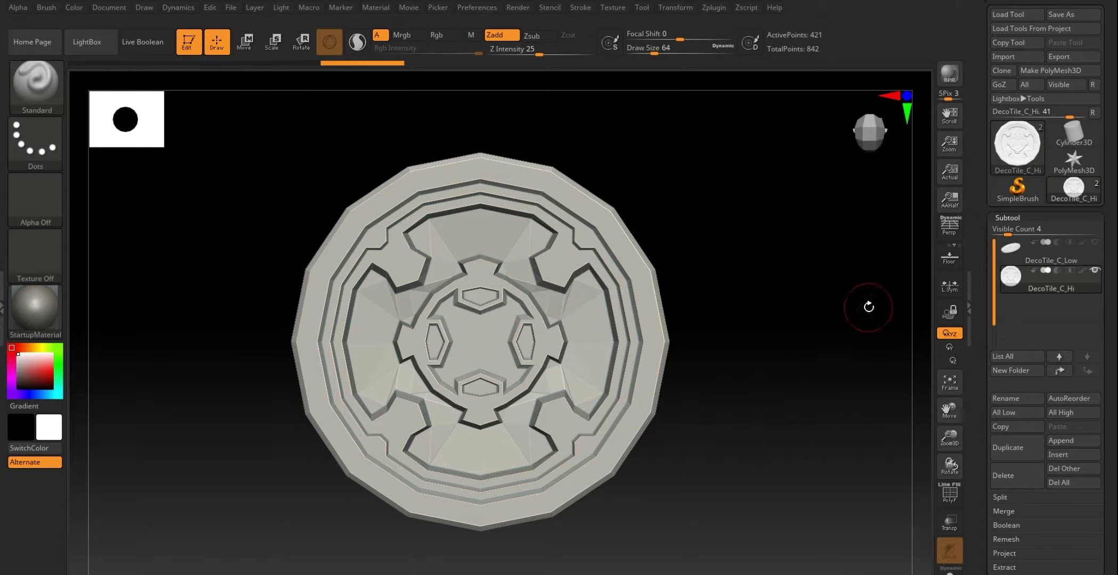
{"action": "left_click", "coordinate": [949, 493]}
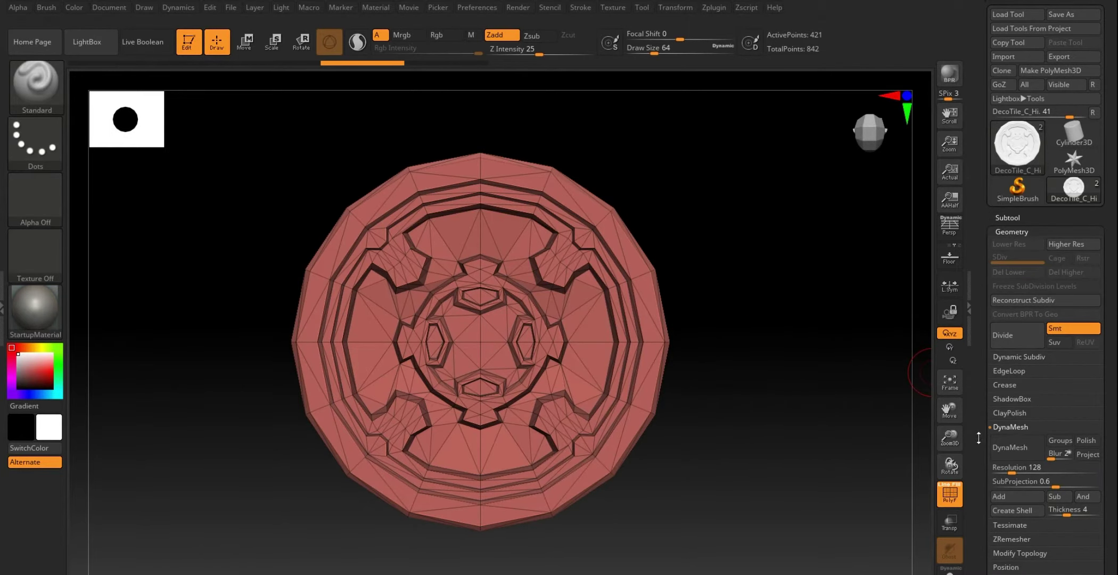
{"action": "left_click_drag", "start_coordinate": [1011, 472], "coordinate": [1046, 474]}
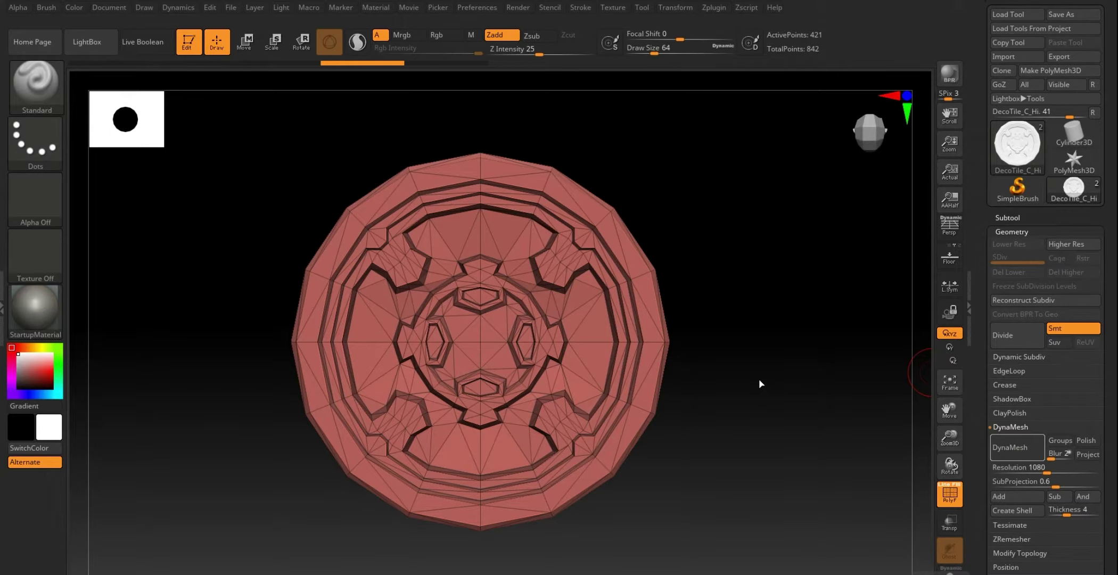
{"action": "left_click", "coordinate": [950, 495]}
Step: Expand and collapse the SubTool list, then open and close the Layers panel
{"action": "left_click", "coordinate": [1004, 218]}
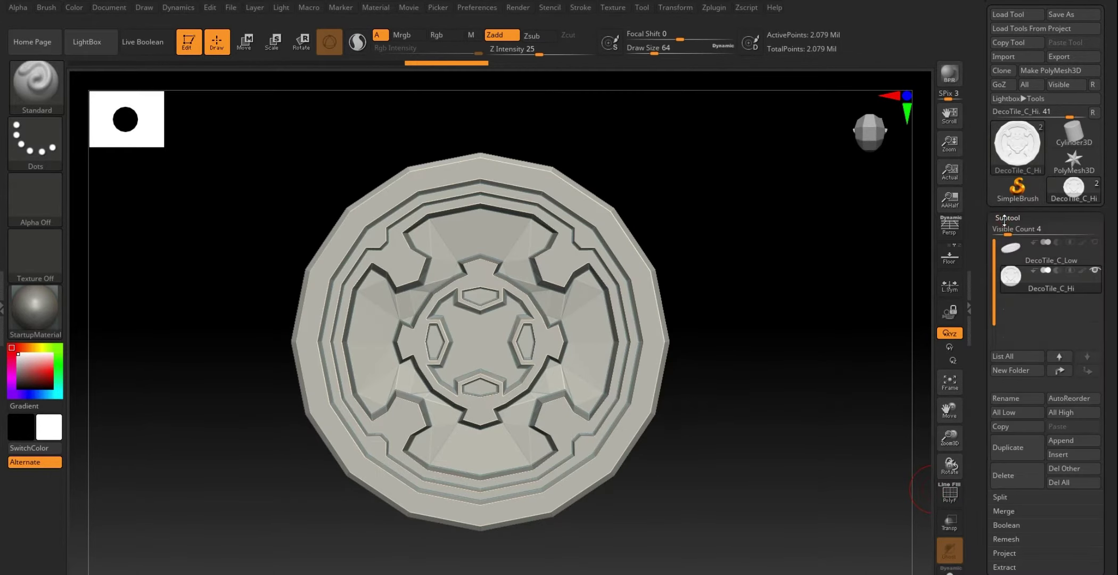
{"action": "left_click", "coordinate": [1005, 218]}
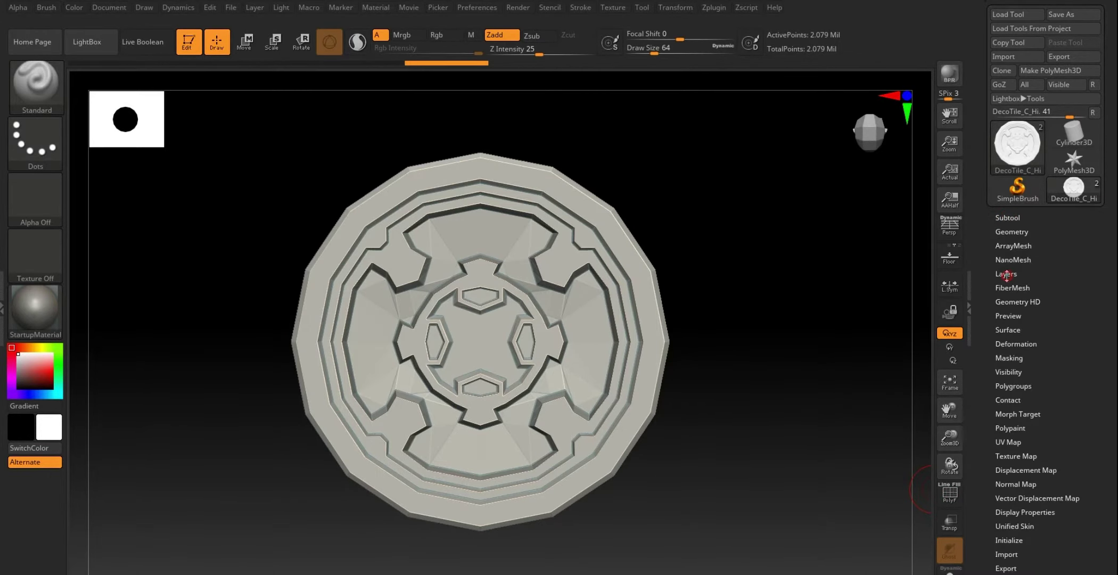
{"action": "left_click", "coordinate": [1006, 274]}
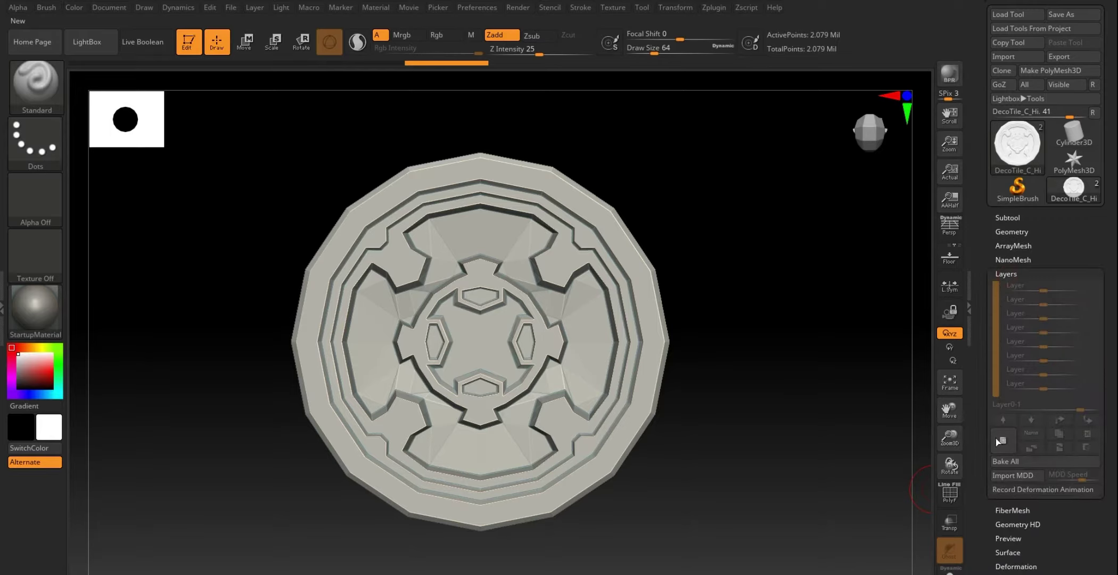
{"action": "left_click", "coordinate": [1004, 274]}
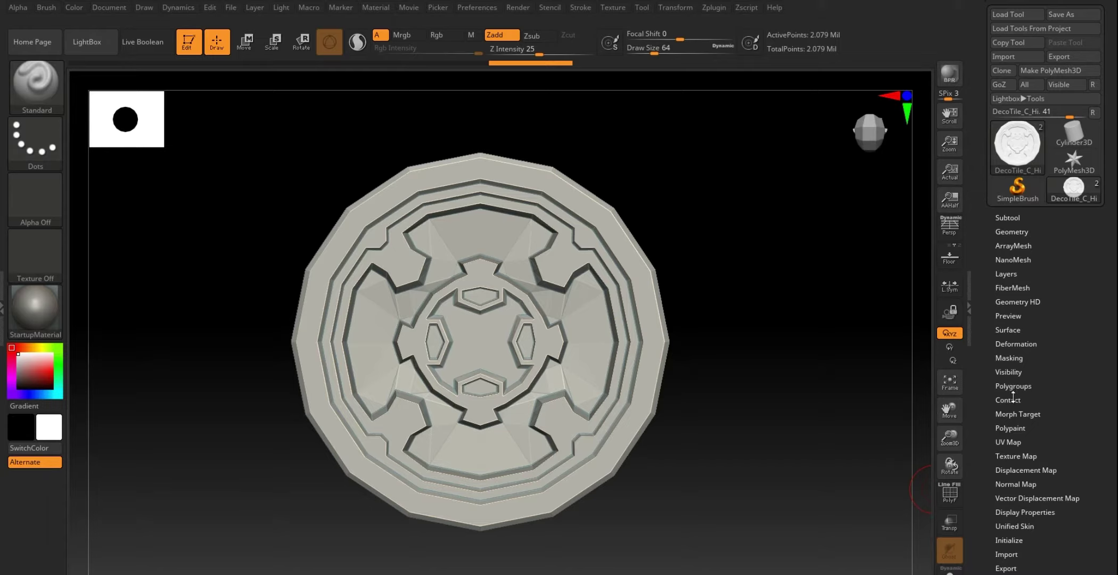
{"action": "left_click", "coordinate": [1011, 415]}
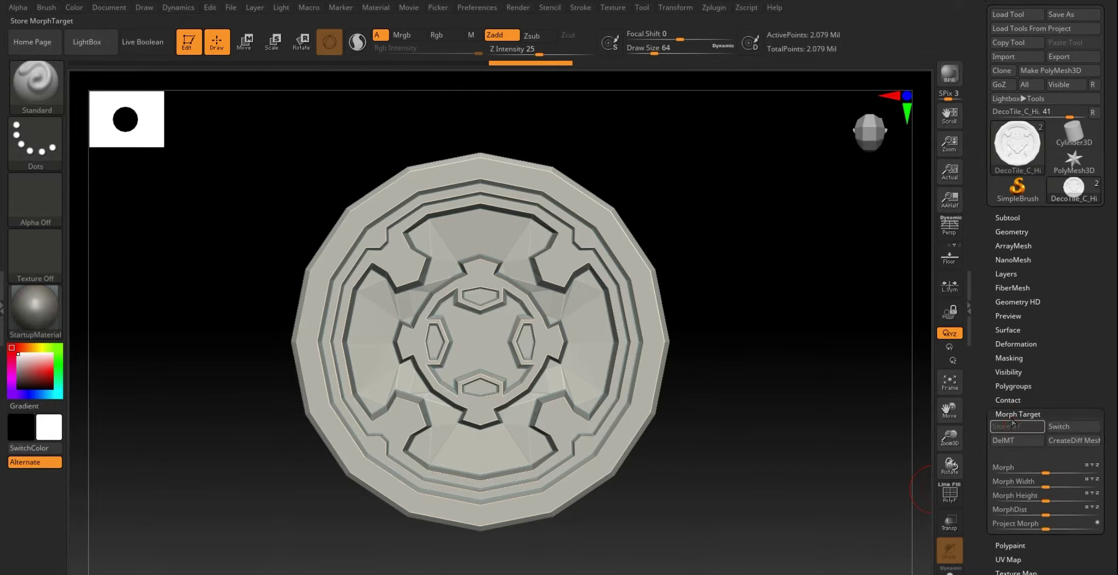
{"action": "left_click", "coordinate": [1005, 274]}
{"action": "left_click", "coordinate": [1005, 275]}
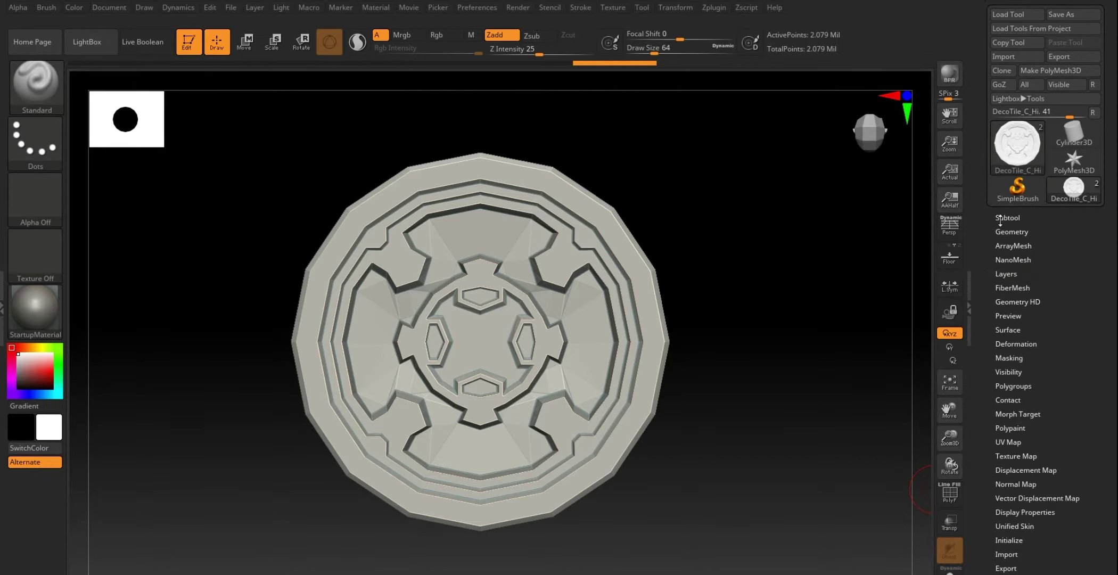
{"action": "scroll", "coordinate": [789, 469], "scroll_direction": "up", "scroll_amount": 3}
Step: Orbit, zoom and pan the tile to frame its upper pocket front-on
{"action": "scroll", "coordinate": [778, 456], "scroll_direction": "up", "scroll_amount": 2}
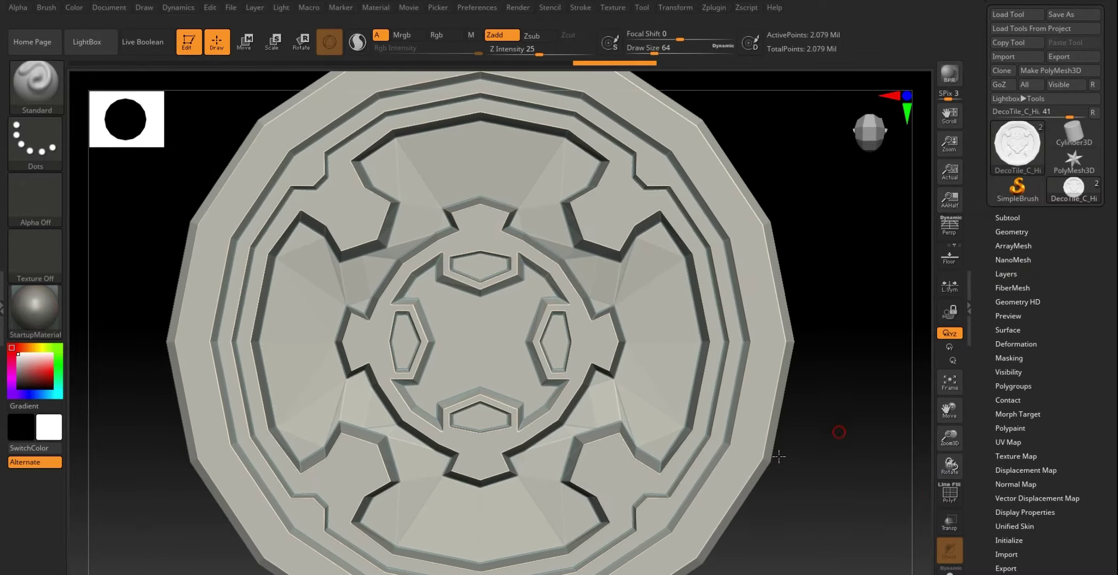
{"action": "left_click_drag", "start_coordinate": [778, 456], "coordinate": [782, 453]}
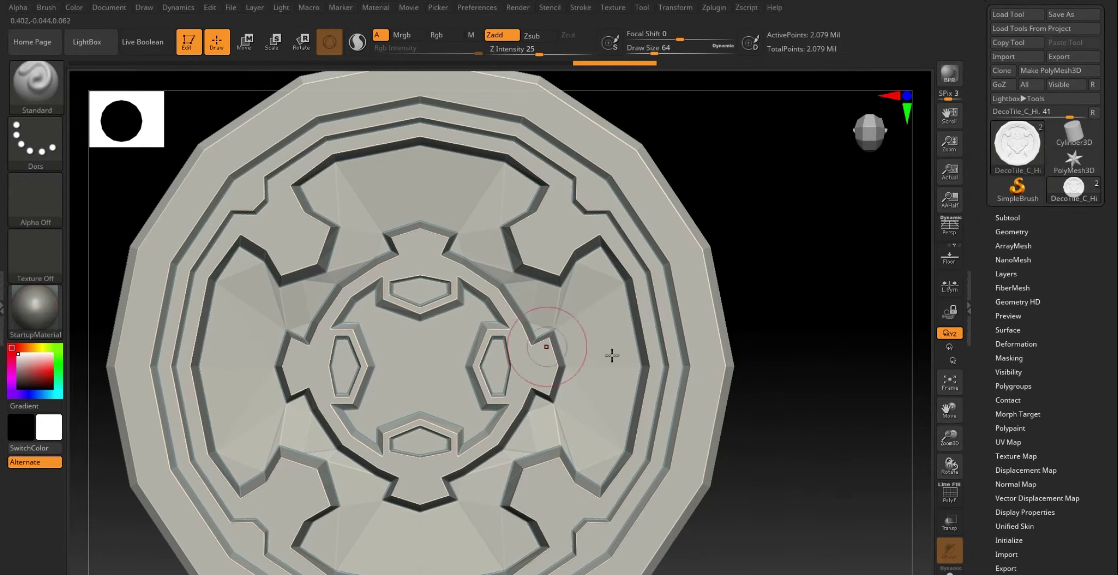
{"action": "mouse_move", "coordinate": [801, 362]}
{"action": "left_mouse_down"}
{"action": "mouse_move", "coordinate": [813, 319]}
{"action": "mouse_move", "coordinate": [795, 357]}
{"action": "mouse_move", "coordinate": [786, 349]}
{"action": "mouse_move", "coordinate": [813, 384]}
{"action": "left_mouse_up"}
{"action": "mouse_move", "coordinate": [861, 269]}
{"action": "left_mouse_down", "text": "alt"}
{"action": "mouse_move", "coordinate": [856, 311]}
{"action": "mouse_move", "coordinate": [369, 142]}
{"action": "left_mouse_up", "text": "alt"}
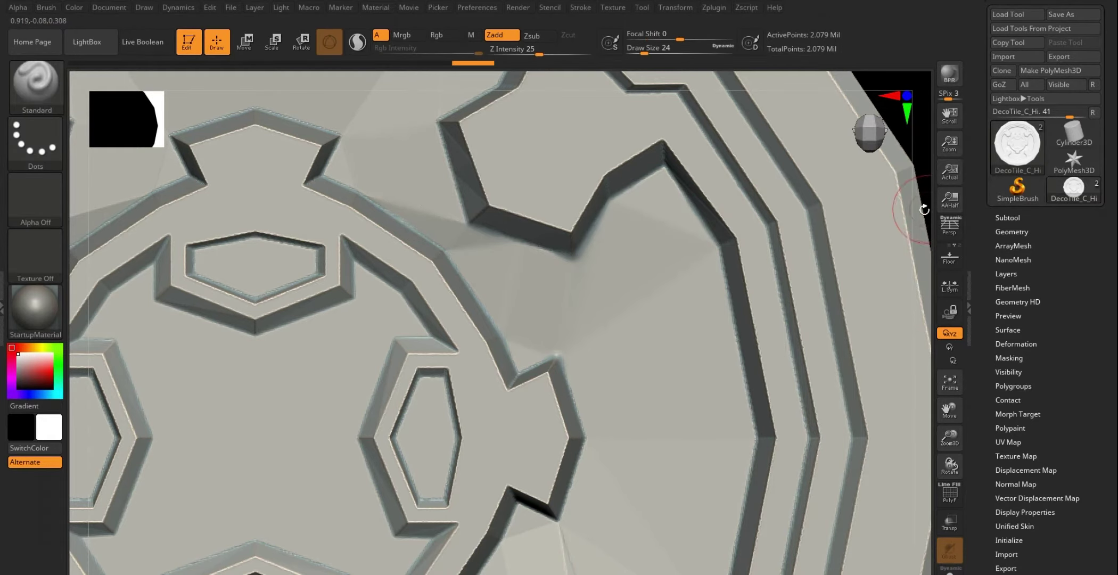
{"action": "mouse_move", "coordinate": [923, 212]}
{"action": "left_mouse_down"}
{"action": "mouse_move", "coordinate": [789, 201]}
{"action": "mouse_move", "coordinate": [823, 347]}
{"action": "left_mouse_up"}
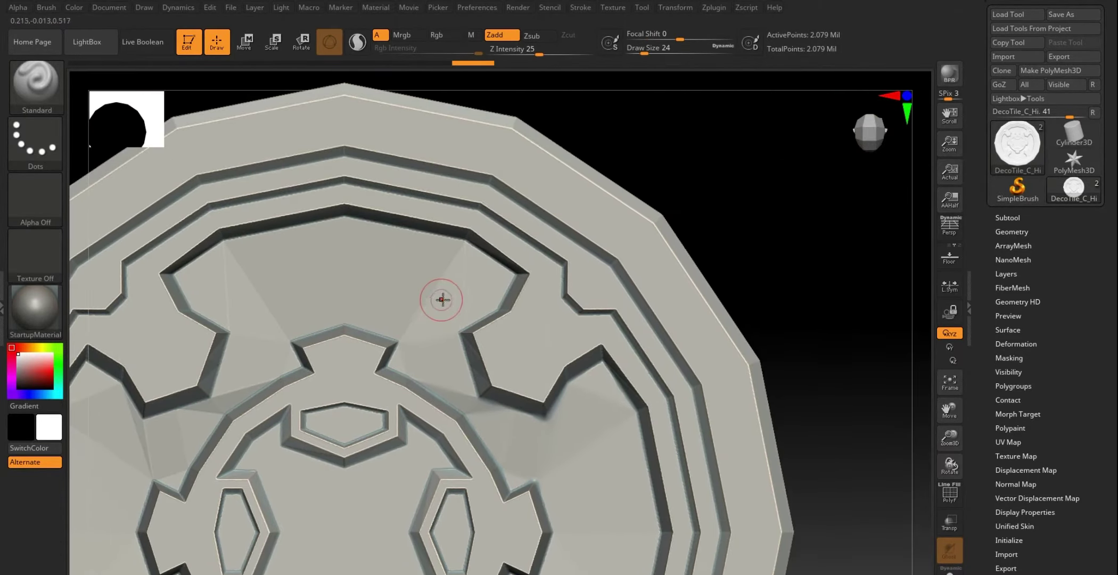
{"action": "mouse_move", "coordinate": [755, 225]}
{"action": "left_mouse_down"}
{"action": "mouse_move", "coordinate": [871, 252]}
{"action": "mouse_move", "coordinate": [794, 230]}
{"action": "mouse_move", "coordinate": [679, 155]}
{"action": "mouse_move", "coordinate": [424, 240]}
{"action": "left_mouse_up"}
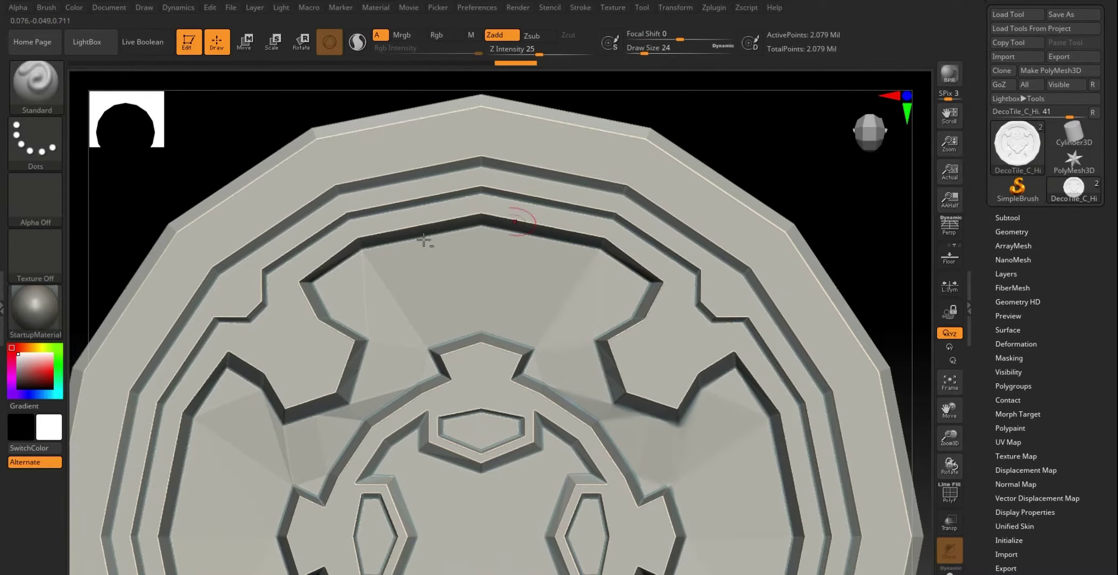
{"action": "left_click_drag", "start_coordinate": [126, 218], "coordinate": [184, 224], "text": "alt"}
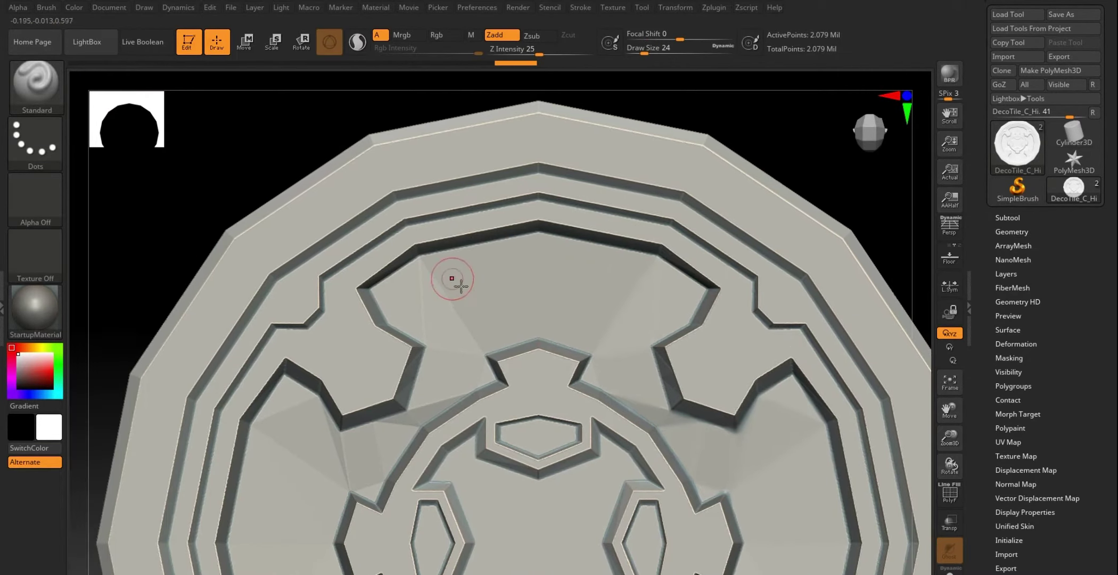
Step: Smooth the faceted floor of the upper pocket with the Shift Smooth brush
{"action": "key", "text": "shift"}
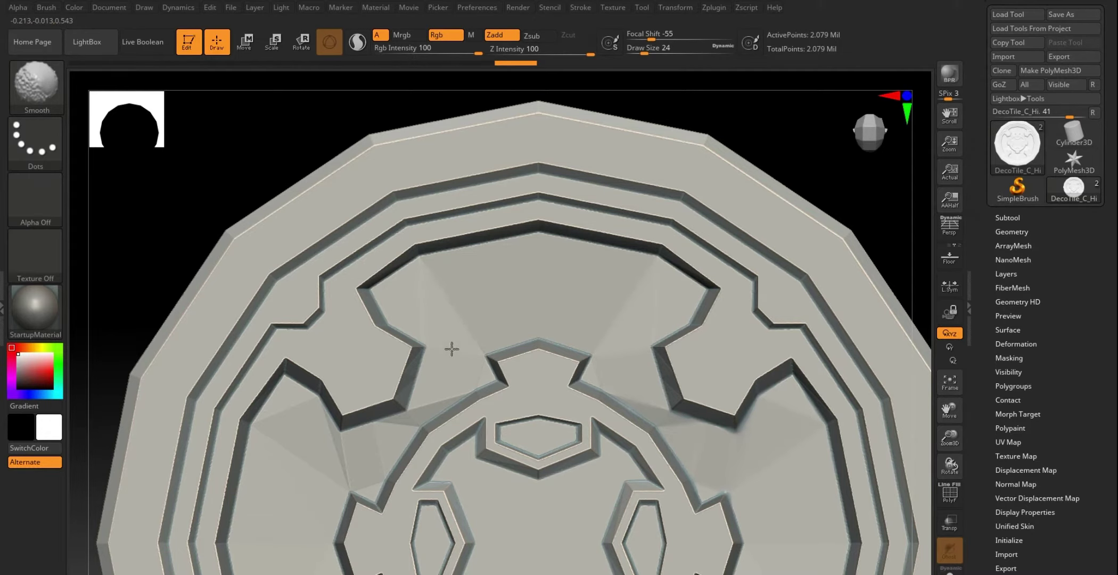
{"action": "mouse_move", "coordinate": [206, 192]}
{"action": "left_mouse_down"}
{"action": "mouse_move", "coordinate": [211, 184]}
{"action": "mouse_move", "coordinate": [287, 219]}
{"action": "left_mouse_up"}
{"action": "key", "text": "shift"}
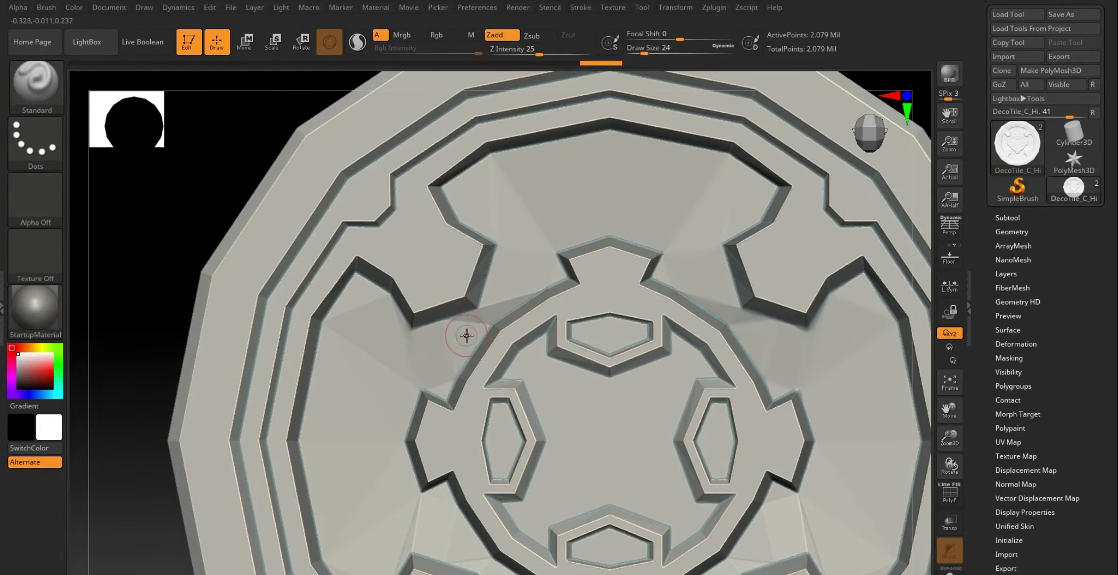
{"action": "key", "text": "shift"}
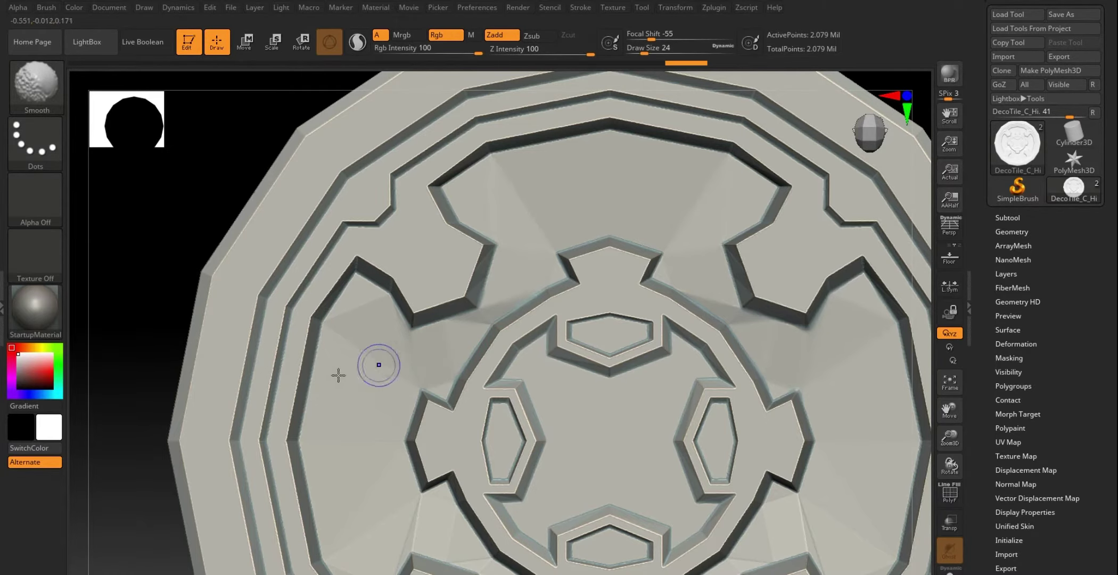
{"action": "left_click_drag", "start_coordinate": [139, 402], "coordinate": [171, 282], "text": "alt"}
{"action": "key", "text": "shift"}
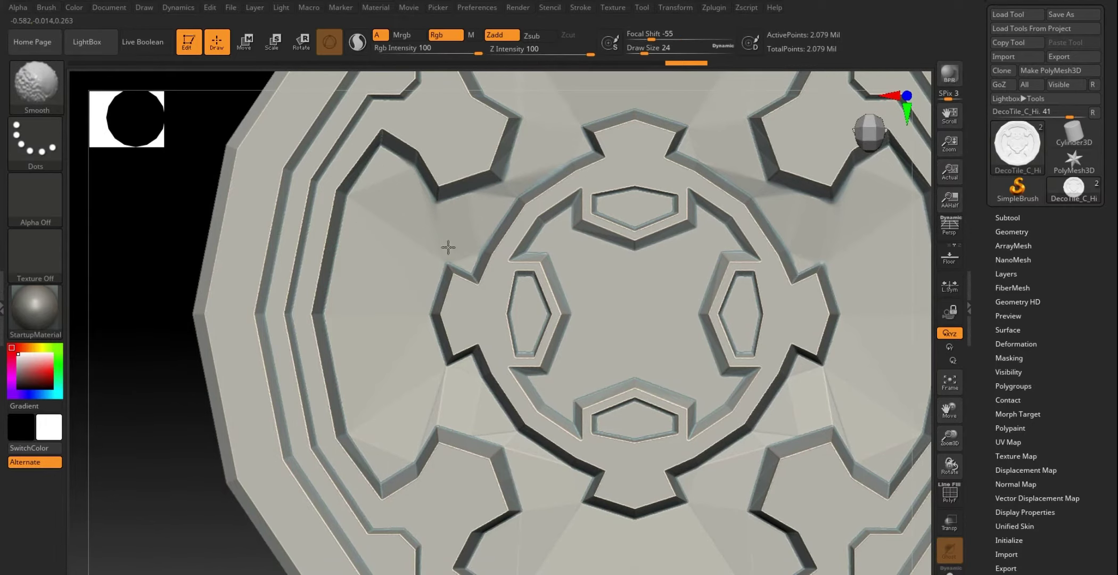
Step: Smooth the recess left of the central ring and the lower pocket surfaces
{"action": "mouse_move", "coordinate": [449, 247]}
{"action": "left_mouse_down", "text": "shift"}
{"action": "mouse_move", "coordinate": [358, 310]}
{"action": "mouse_move", "coordinate": [303, 248]}
{"action": "left_mouse_up", "text": "shift"}
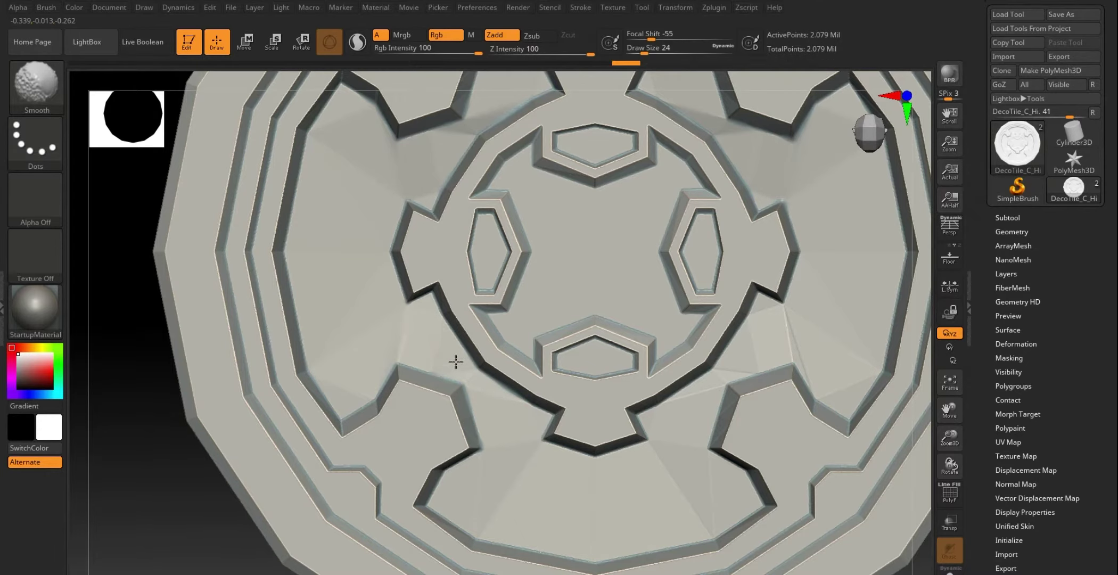
{"action": "left_click_drag", "start_coordinate": [144, 451], "coordinate": [81, 358], "text": "alt"}
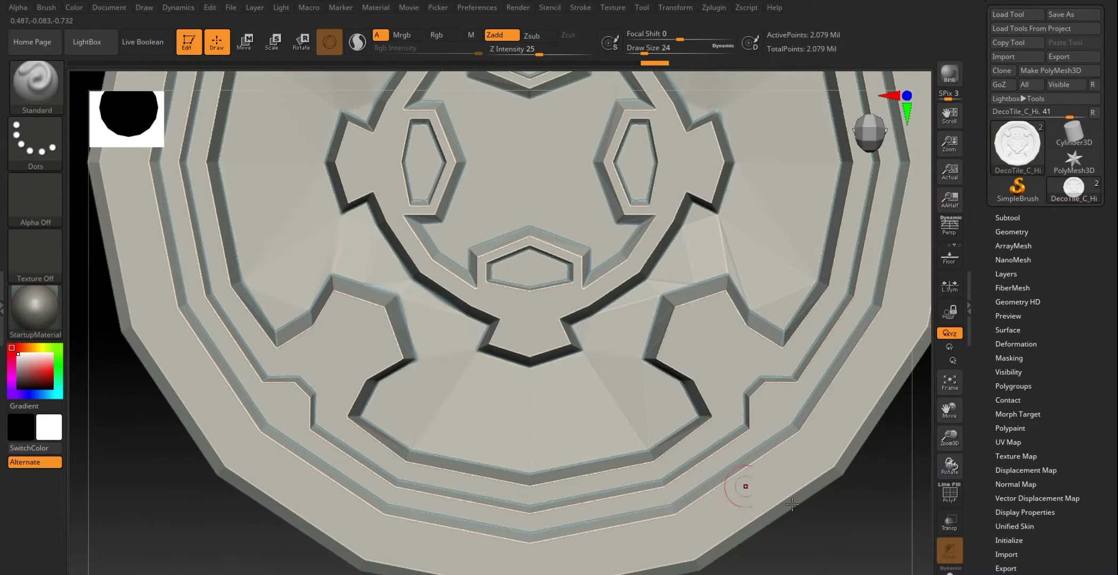
{"action": "left_click_drag", "start_coordinate": [805, 532], "coordinate": [501, 424], "text": "shift"}
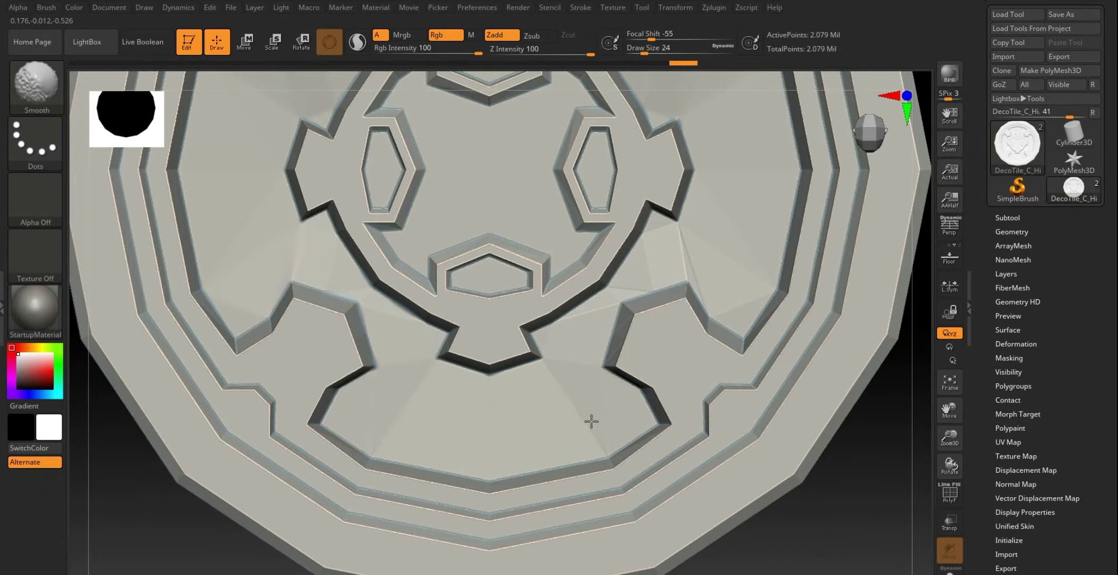
{"action": "left_click_drag", "start_coordinate": [590, 323], "coordinate": [566, 336], "text": "shift"}
{"action": "left_click", "coordinate": [806, 436]}
{"action": "left_click_drag", "start_coordinate": [810, 500], "coordinate": [668, 451]}
{"action": "left_click", "coordinate": [554, 344], "text": "shift"}
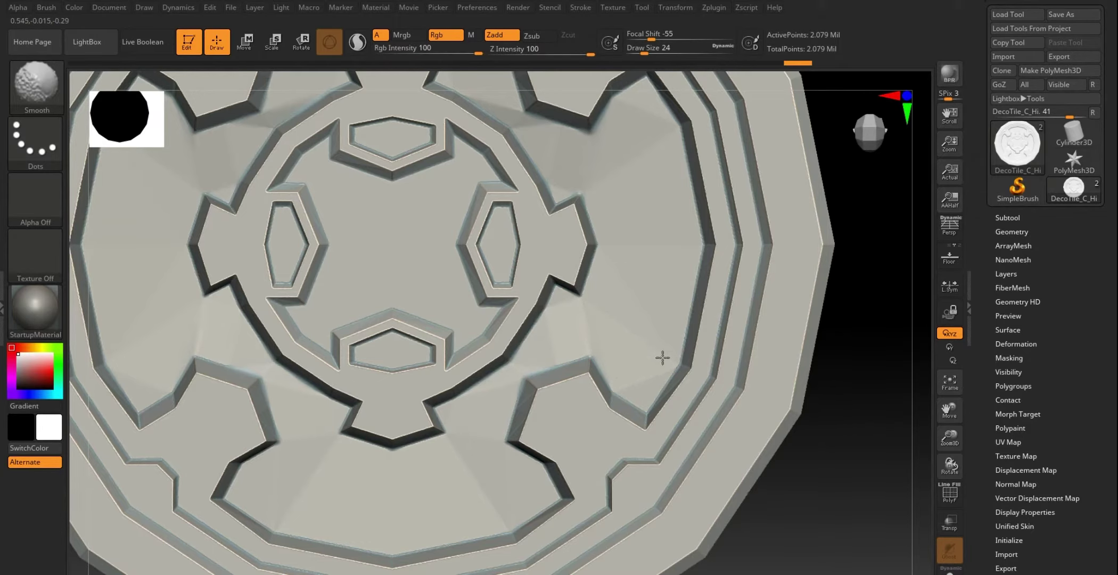
Step: Release Smooth and frame the tile's outer rim edge along its top
{"action": "left_click_drag", "start_coordinate": [863, 350], "coordinate": [674, 355], "text": "alt"}
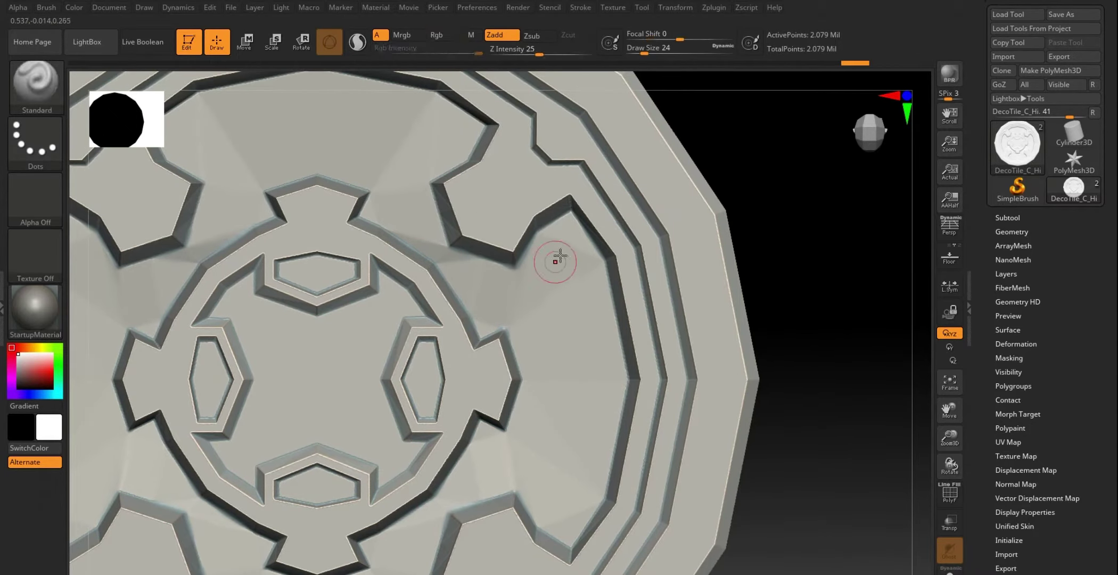
{"action": "key", "text": "shift"}
{"action": "left_click_drag", "start_coordinate": [755, 246], "coordinate": [496, 325]}
{"action": "left_click_drag", "start_coordinate": [704, 296], "coordinate": [723, 296]}
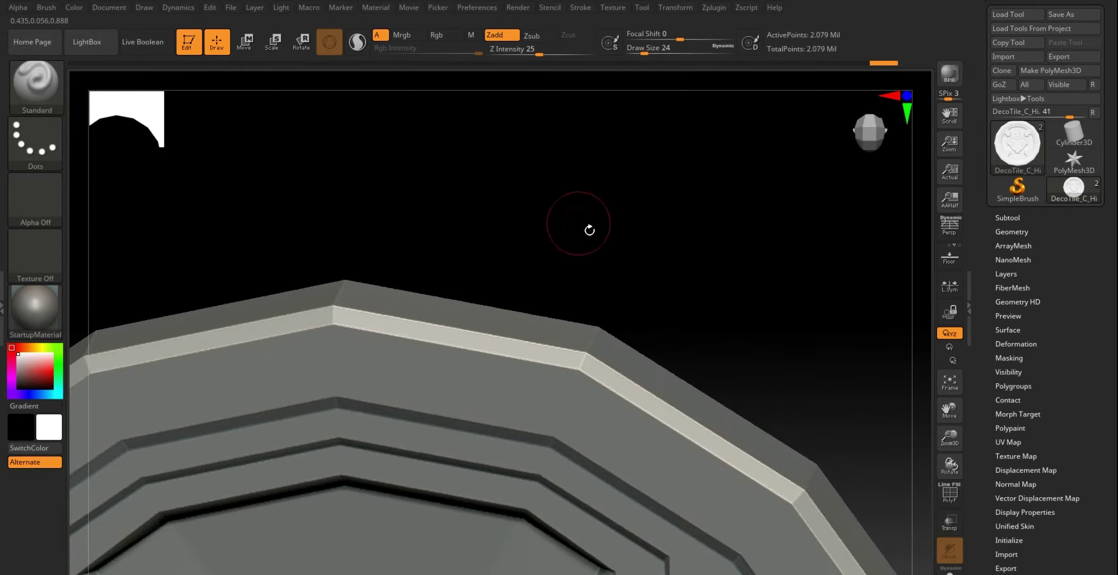
Step: Switch to the TrimDynamic brush and chip the rim bevel at the top and right corners
{"action": "key", "text": "b"}
{"action": "key", "text": "t"}
{"action": "key", "text": "d"}
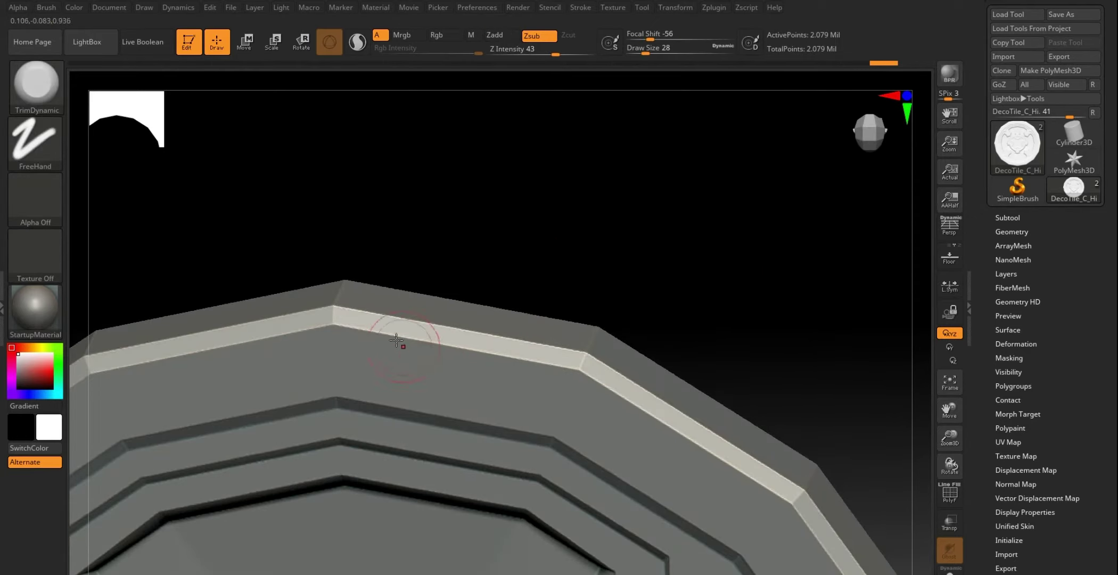
{"action": "mouse_move", "coordinate": [382, 327]}
{"action": "left_mouse_down"}
{"action": "mouse_move", "coordinate": [331, 312]}
{"action": "mouse_move", "coordinate": [343, 292]}
{"action": "mouse_move", "coordinate": [404, 322]}
{"action": "mouse_move", "coordinate": [584, 353]}
{"action": "mouse_move", "coordinate": [319, 320]}
{"action": "left_mouse_up"}
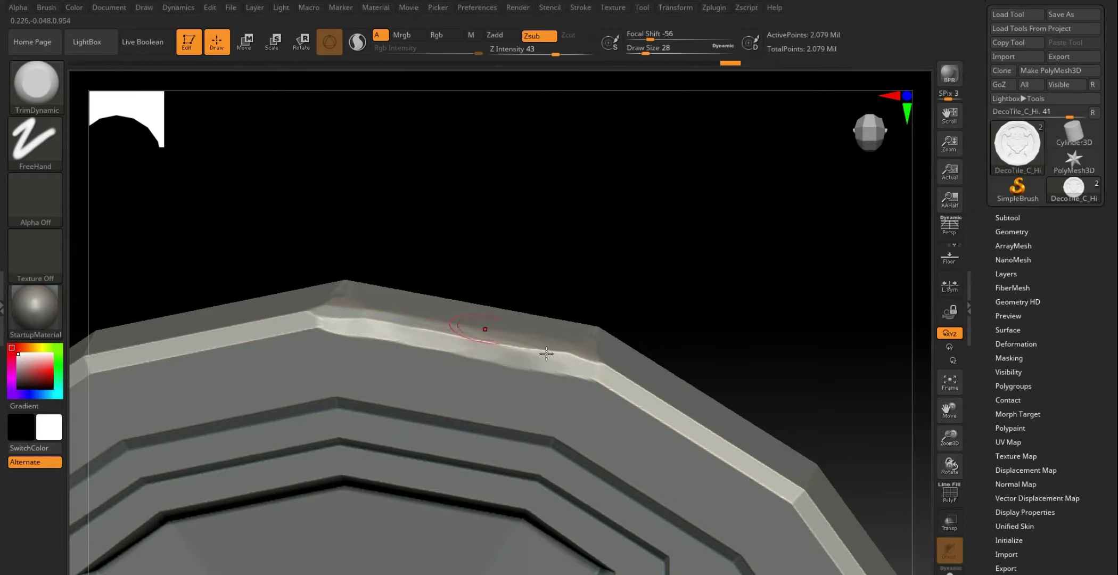
{"action": "left_click_drag", "start_coordinate": [600, 378], "coordinate": [579, 371]}
{"action": "left_click_drag", "start_coordinate": [718, 239], "coordinate": [639, 415]}
Step: Wear down and chip the bevelled top edge of the rim along its length
{"action": "left_click_drag", "start_coordinate": [786, 351], "coordinate": [626, 282]}
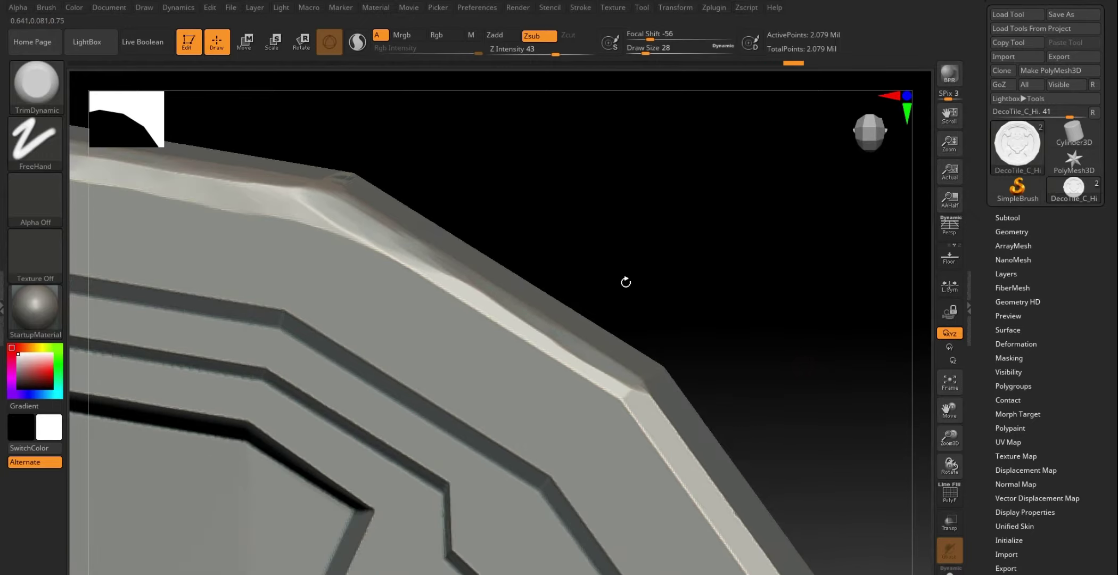
{"action": "mouse_move", "coordinate": [419, 262]}
{"action": "left_mouse_down"}
{"action": "mouse_move", "coordinate": [335, 212]}
{"action": "mouse_move", "coordinate": [603, 377]}
{"action": "left_mouse_up"}
{"action": "left_click_drag", "start_coordinate": [713, 325], "coordinate": [621, 342]}
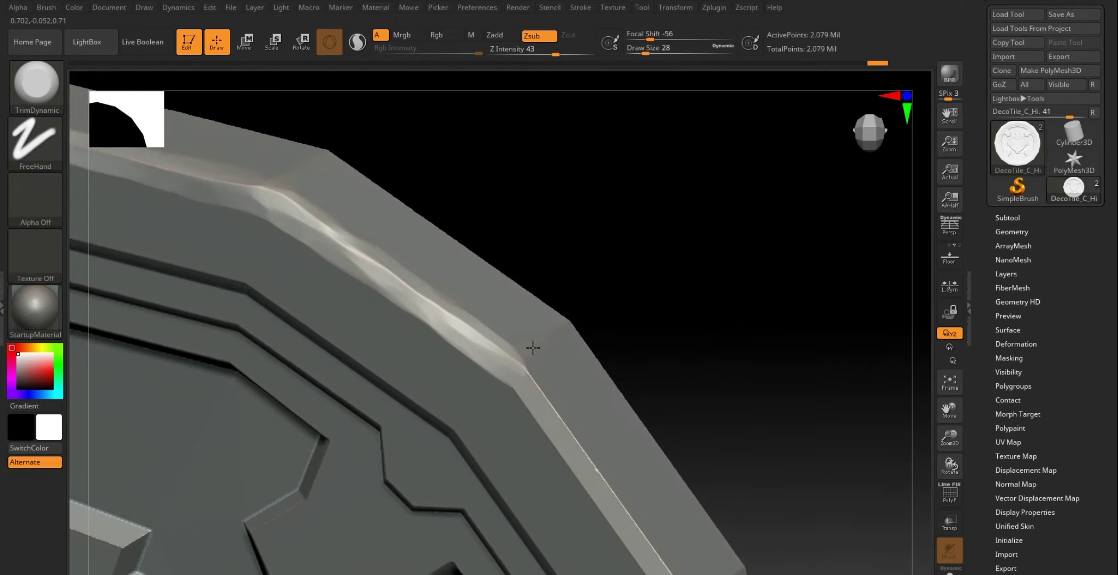
{"action": "left_click_drag", "start_coordinate": [523, 352], "coordinate": [558, 411]}
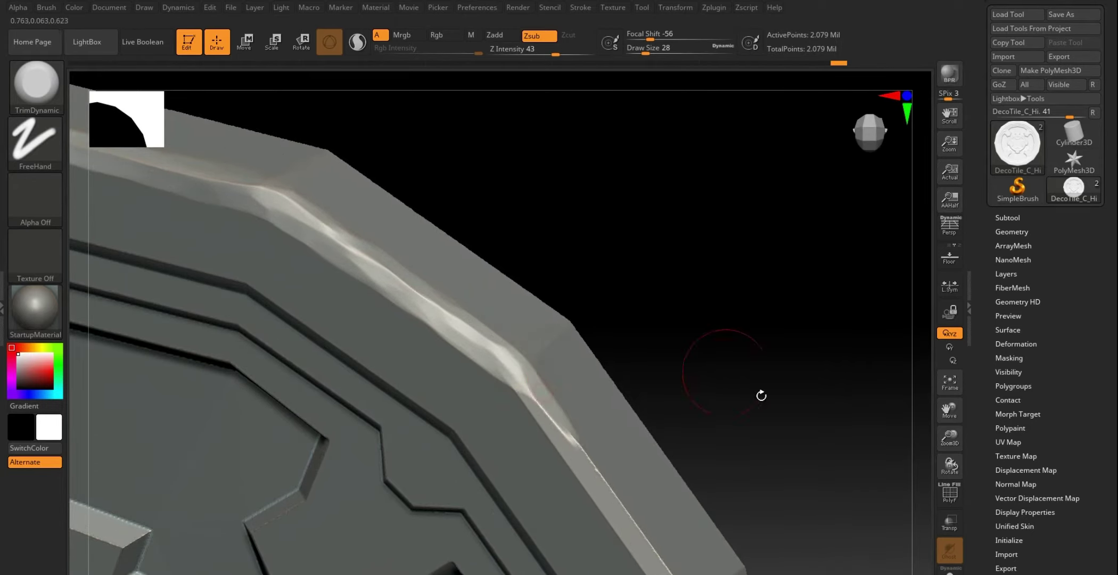
{"action": "mouse_move", "coordinate": [758, 391]}
{"action": "left_mouse_down"}
{"action": "mouse_move", "coordinate": [737, 295]}
{"action": "mouse_move", "coordinate": [723, 327]}
{"action": "left_mouse_up"}
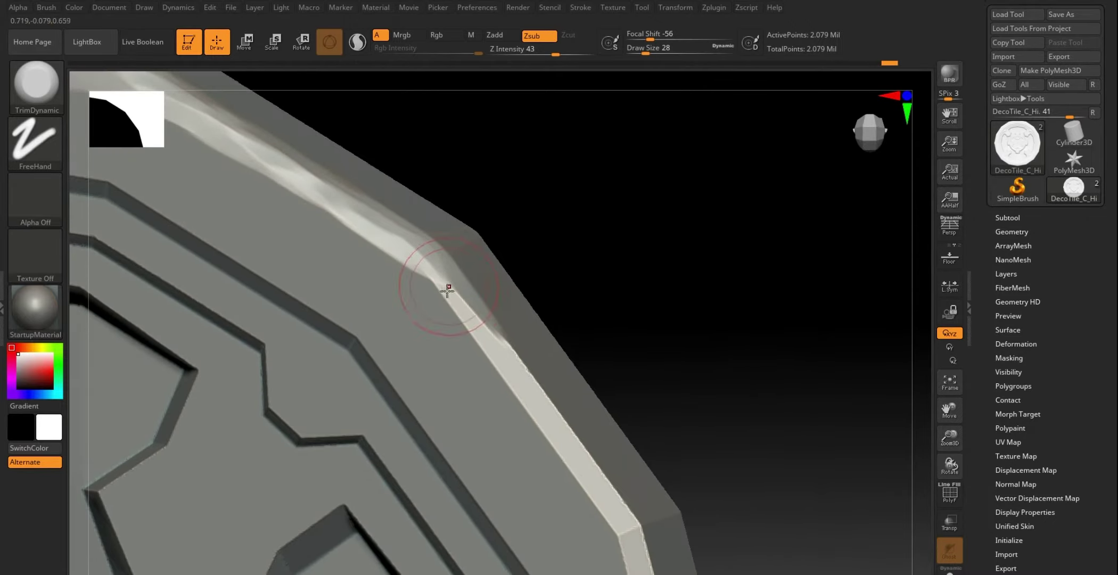
{"action": "mouse_move", "coordinate": [449, 287]}
{"action": "left_mouse_down"}
{"action": "mouse_move", "coordinate": [434, 267]}
{"action": "mouse_move", "coordinate": [569, 434]}
{"action": "left_mouse_up"}
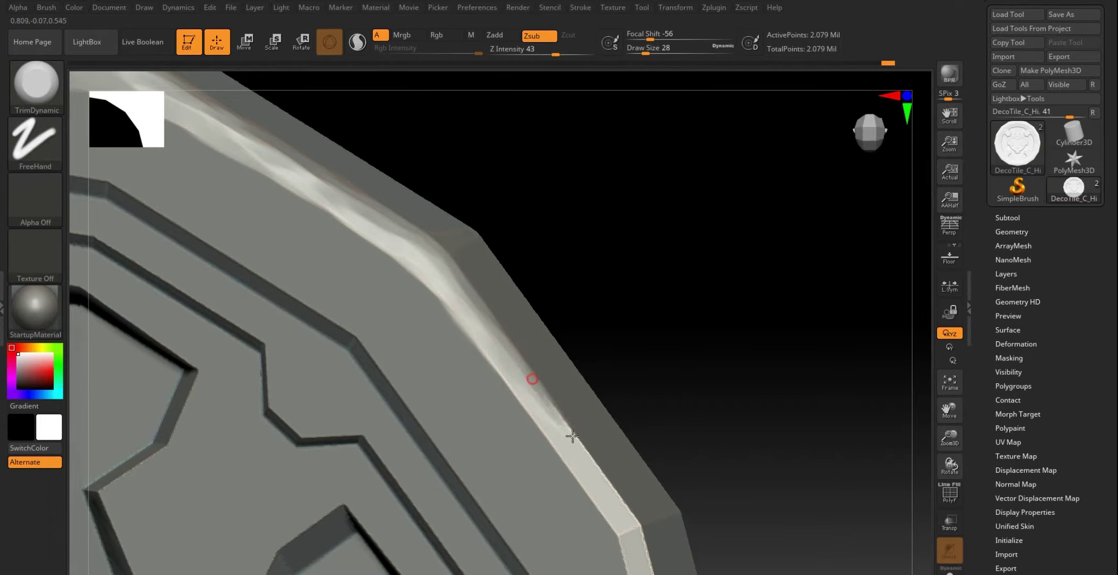
{"action": "left_click_drag", "start_coordinate": [726, 364], "coordinate": [692, 282]}
{"action": "mouse_move", "coordinate": [716, 317]}
{"action": "left_mouse_down"}
{"action": "mouse_move", "coordinate": [516, 315]}
{"action": "mouse_move", "coordinate": [430, 217]}
{"action": "mouse_move", "coordinate": [590, 400]}
{"action": "mouse_move", "coordinate": [548, 379]}
{"action": "mouse_move", "coordinate": [544, 364]}
{"action": "mouse_move", "coordinate": [573, 387]}
{"action": "mouse_move", "coordinate": [568, 396]}
{"action": "left_mouse_up"}
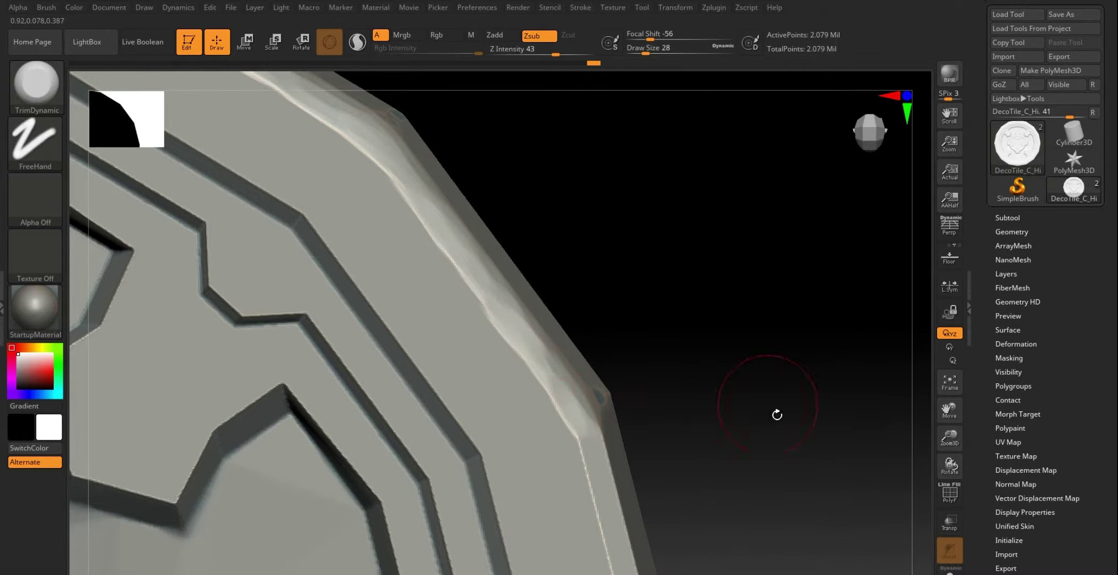
Step: Carve the rim bevel further down and chip sections of the next corner
{"action": "mouse_move", "coordinate": [776, 414]}
{"action": "left_mouse_down"}
{"action": "mouse_move", "coordinate": [731, 326]}
{"action": "mouse_move", "coordinate": [634, 319]}
{"action": "left_mouse_up"}
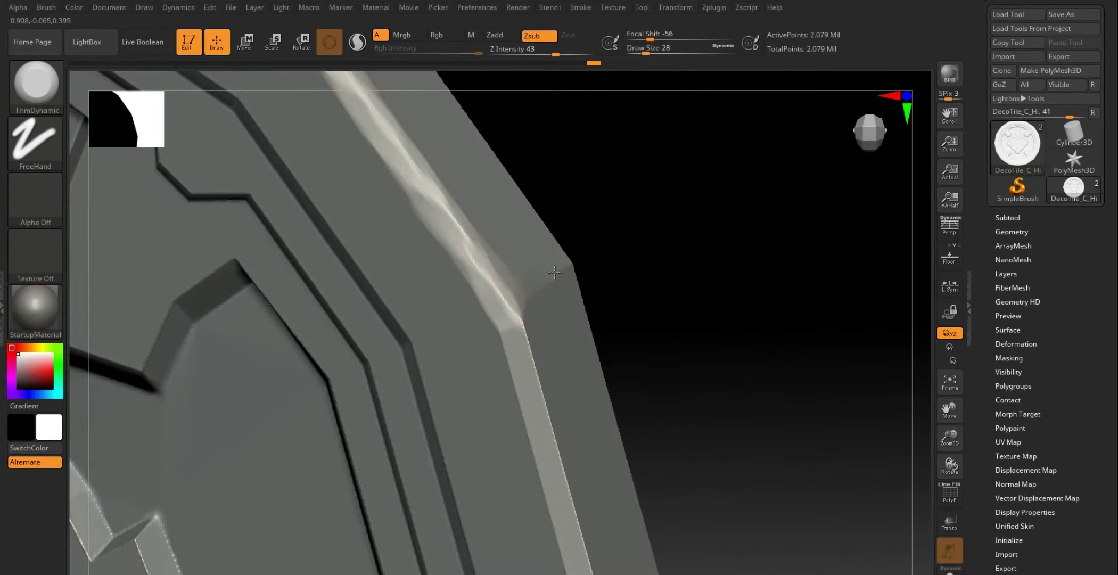
{"action": "mouse_move", "coordinate": [559, 271]}
{"action": "left_mouse_down"}
{"action": "mouse_move", "coordinate": [582, 407]}
{"action": "mouse_move", "coordinate": [693, 461]}
{"action": "mouse_move", "coordinate": [501, 294]}
{"action": "mouse_move", "coordinate": [588, 261]}
{"action": "mouse_move", "coordinate": [372, 423]}
{"action": "left_mouse_up"}
{"action": "mouse_move", "coordinate": [694, 395]}
{"action": "left_mouse_down"}
{"action": "mouse_move", "coordinate": [500, 342]}
{"action": "mouse_move", "coordinate": [451, 341]}
{"action": "left_mouse_up"}
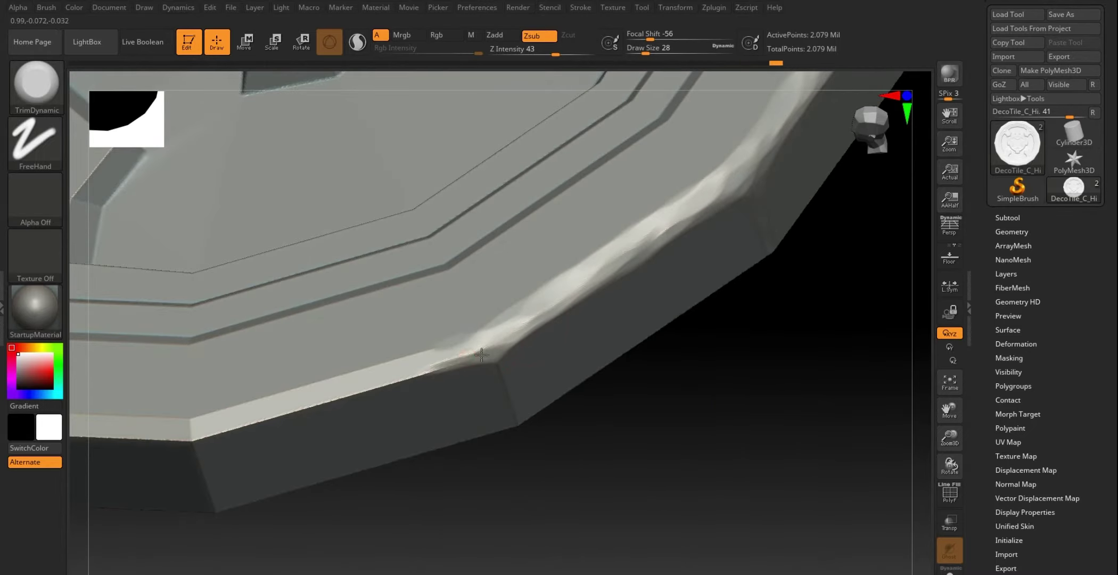
{"action": "left_click_drag", "start_coordinate": [451, 341], "coordinate": [517, 333]}
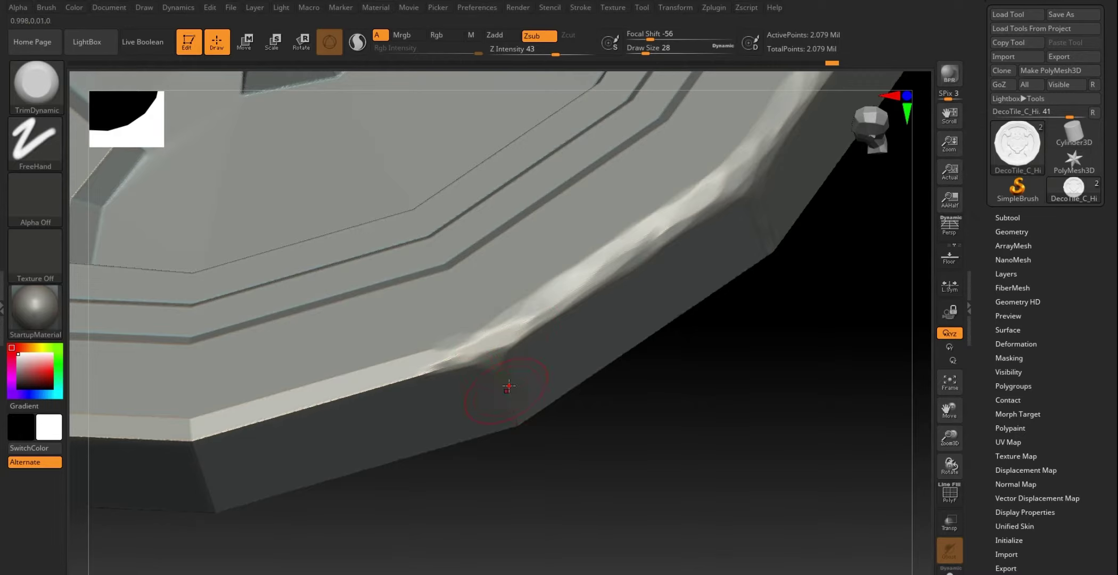
{"action": "left_click_drag", "start_coordinate": [509, 387], "coordinate": [397, 372]}
{"action": "mouse_move", "coordinate": [616, 462]}
{"action": "left_mouse_down"}
{"action": "mouse_move", "coordinate": [694, 470]}
{"action": "mouse_move", "coordinate": [667, 487]}
{"action": "left_mouse_up"}
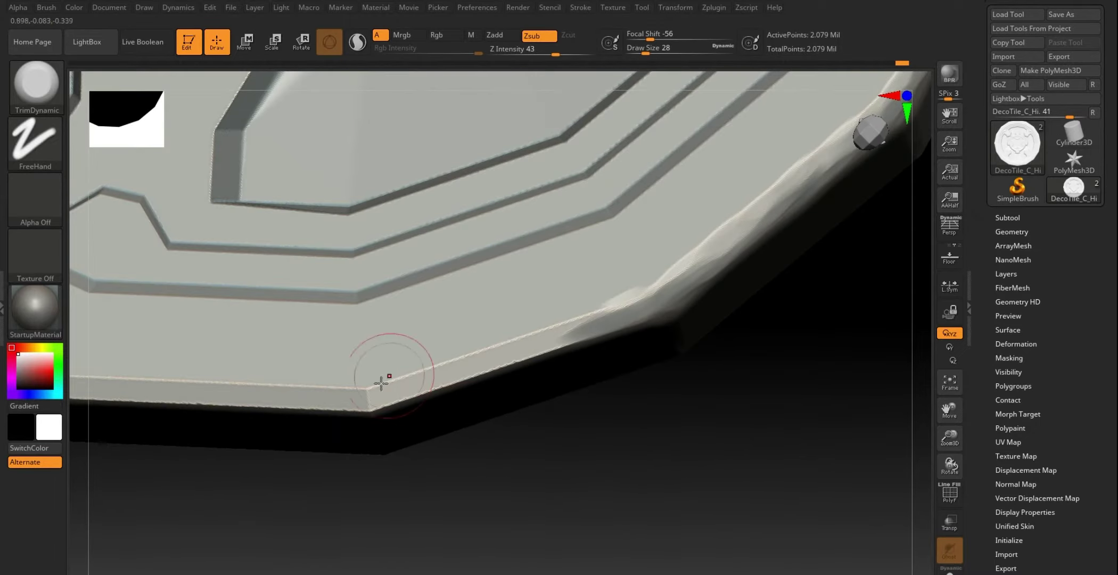
Step: Flatten a worn strip and wear down the following stretches of rim bevel
{"action": "left_click_drag", "start_coordinate": [381, 383], "coordinate": [629, 303]}
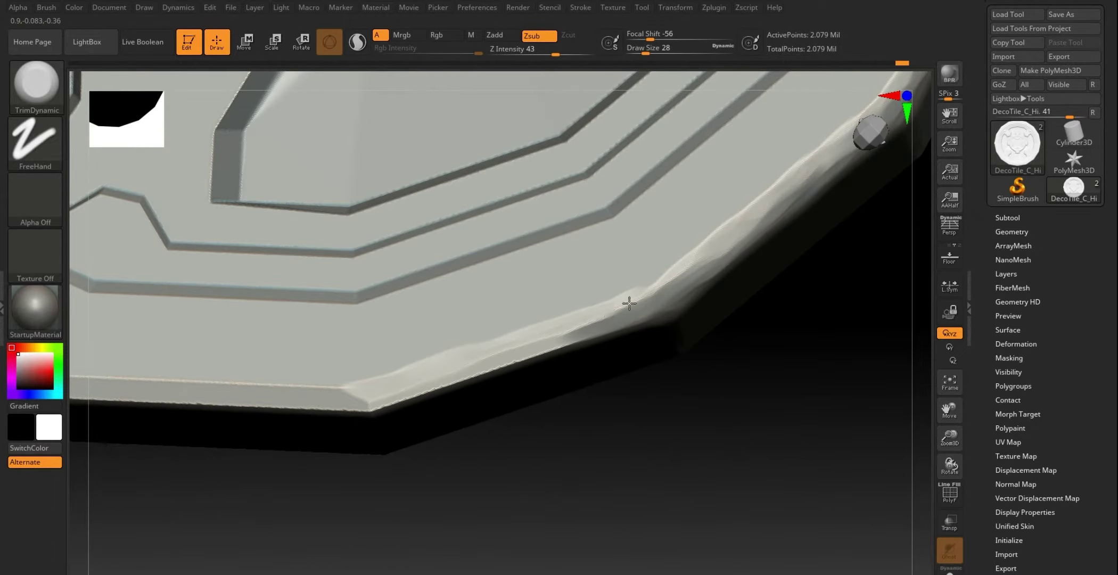
{"action": "mouse_move", "coordinate": [666, 483]}
{"action": "left_mouse_down"}
{"action": "mouse_move", "coordinate": [661, 495]}
{"action": "mouse_move", "coordinate": [698, 467]}
{"action": "left_mouse_up"}
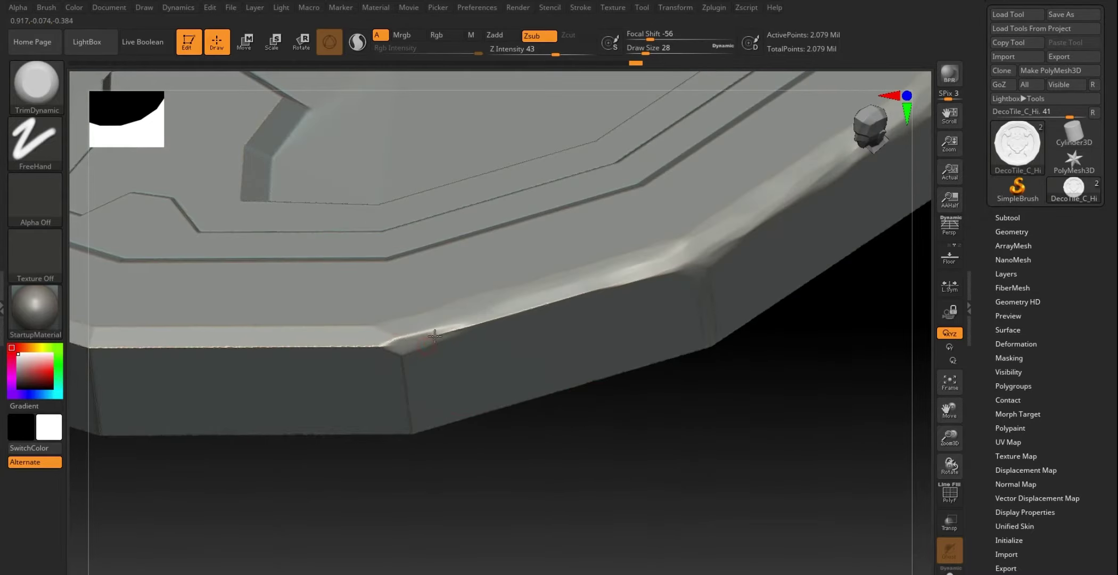
{"action": "left_click_drag", "start_coordinate": [434, 335], "coordinate": [594, 290]}
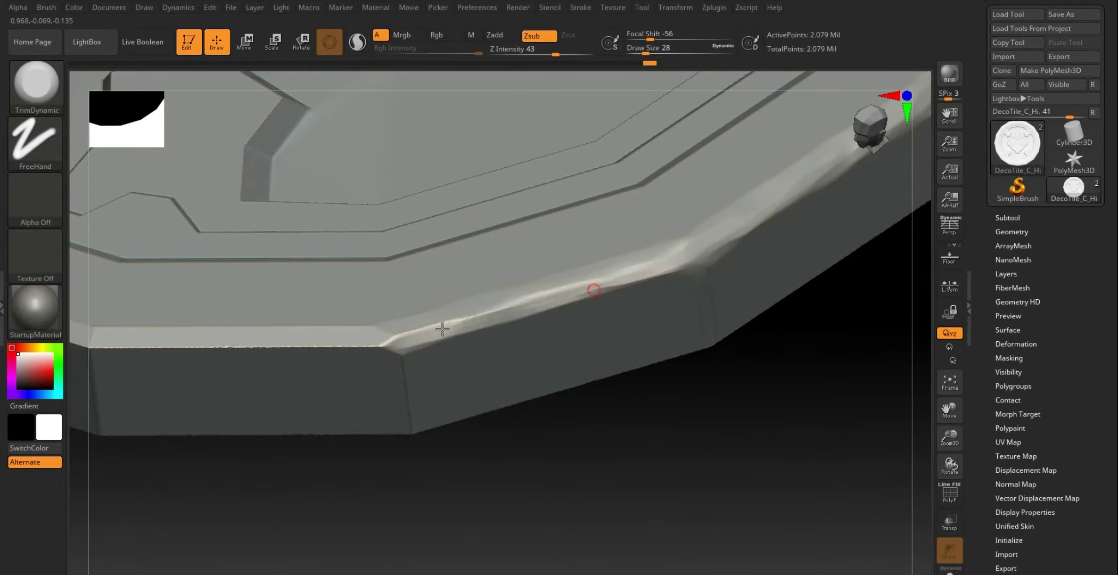
{"action": "left_click_drag", "start_coordinate": [442, 330], "coordinate": [599, 282]}
{"action": "mouse_move", "coordinate": [534, 303]}
{"action": "left_mouse_down"}
{"action": "mouse_move", "coordinate": [384, 334]}
{"action": "mouse_move", "coordinate": [402, 364]}
{"action": "left_mouse_up"}
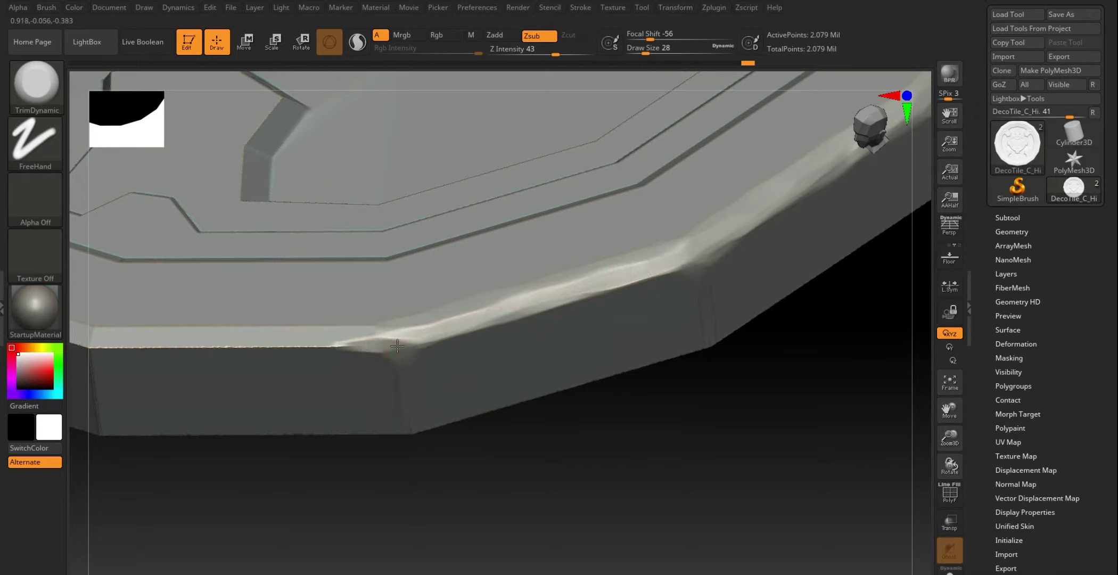
{"action": "mouse_move", "coordinate": [390, 351]}
{"action": "left_mouse_down"}
{"action": "mouse_move", "coordinate": [411, 337]}
{"action": "mouse_move", "coordinate": [370, 340]}
{"action": "mouse_move", "coordinate": [516, 389]}
{"action": "left_mouse_up"}
{"action": "mouse_move", "coordinate": [601, 457]}
{"action": "left_mouse_down"}
{"action": "mouse_move", "coordinate": [703, 432]}
{"action": "mouse_move", "coordinate": [704, 464]}
{"action": "mouse_move", "coordinate": [518, 444]}
{"action": "mouse_move", "coordinate": [501, 417]}
{"action": "left_mouse_up"}
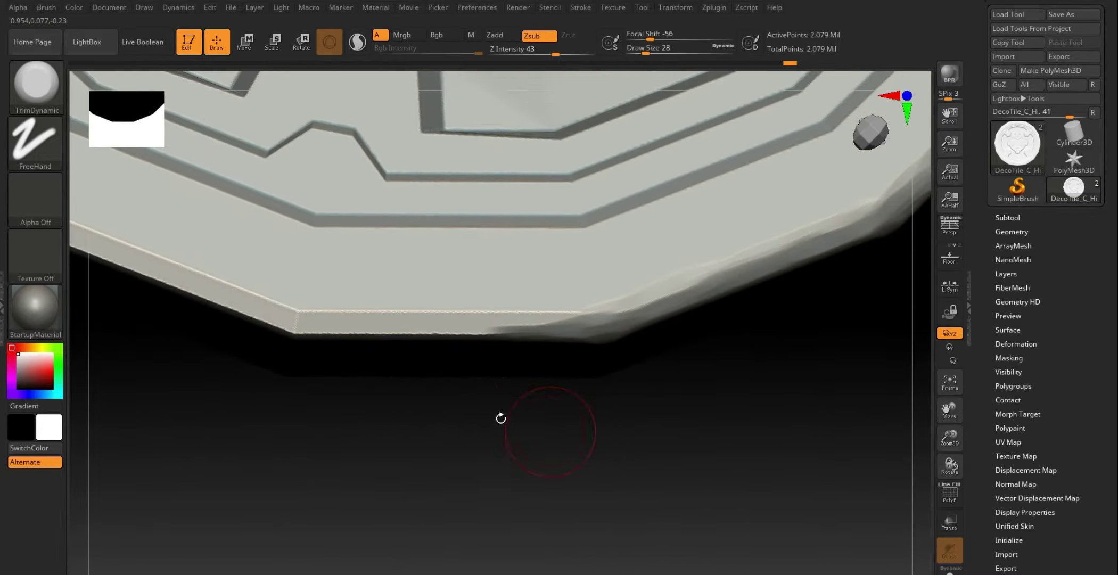
Step: Wear down and flatten the lower outer rim bevel edge
{"action": "left_click_drag", "start_coordinate": [292, 311], "coordinate": [610, 311]}
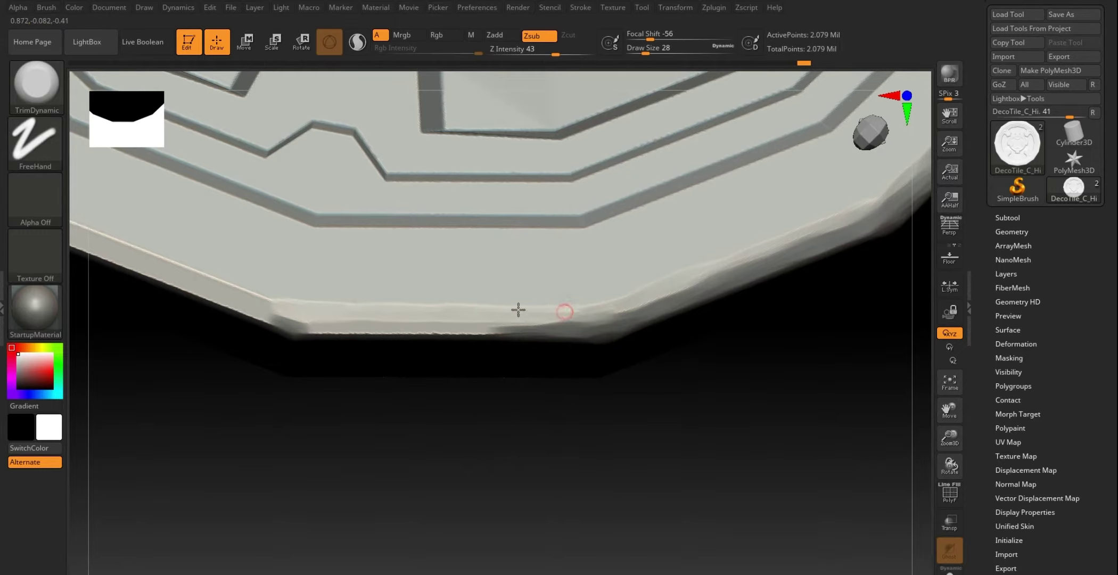
{"action": "mouse_move", "coordinate": [420, 449]}
{"action": "left_mouse_down"}
{"action": "mouse_move", "coordinate": [457, 451]}
{"action": "mouse_move", "coordinate": [439, 470]}
{"action": "left_mouse_up"}
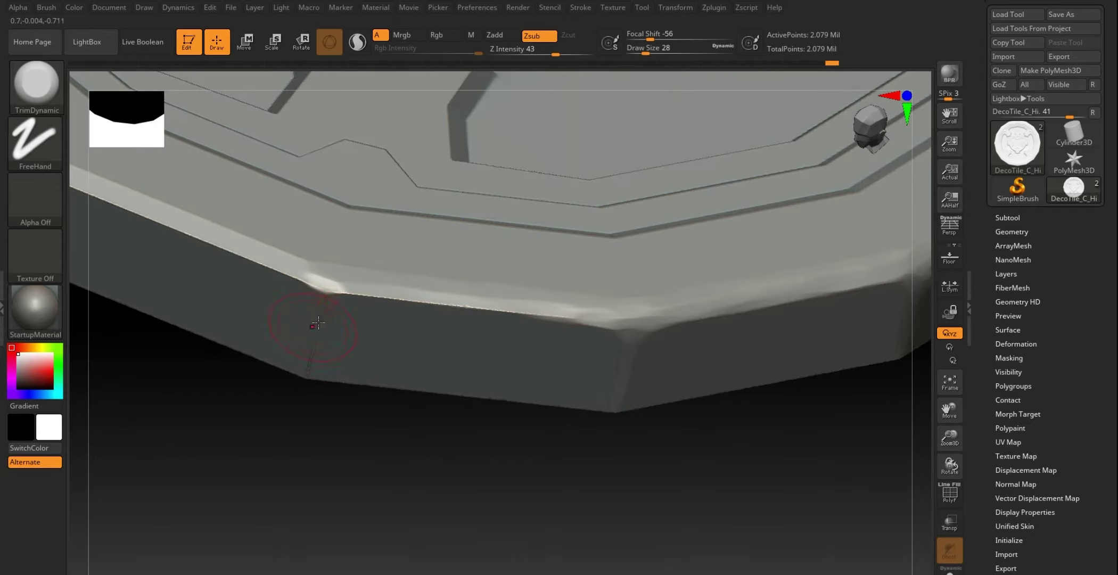
{"action": "mouse_move", "coordinate": [338, 295]}
{"action": "left_mouse_down"}
{"action": "mouse_move", "coordinate": [322, 279]}
{"action": "mouse_move", "coordinate": [570, 311]}
{"action": "left_mouse_up"}
{"action": "mouse_move", "coordinate": [343, 281]}
{"action": "left_mouse_down"}
{"action": "mouse_move", "coordinate": [580, 312]}
{"action": "mouse_move", "coordinate": [536, 296]}
{"action": "left_mouse_up"}
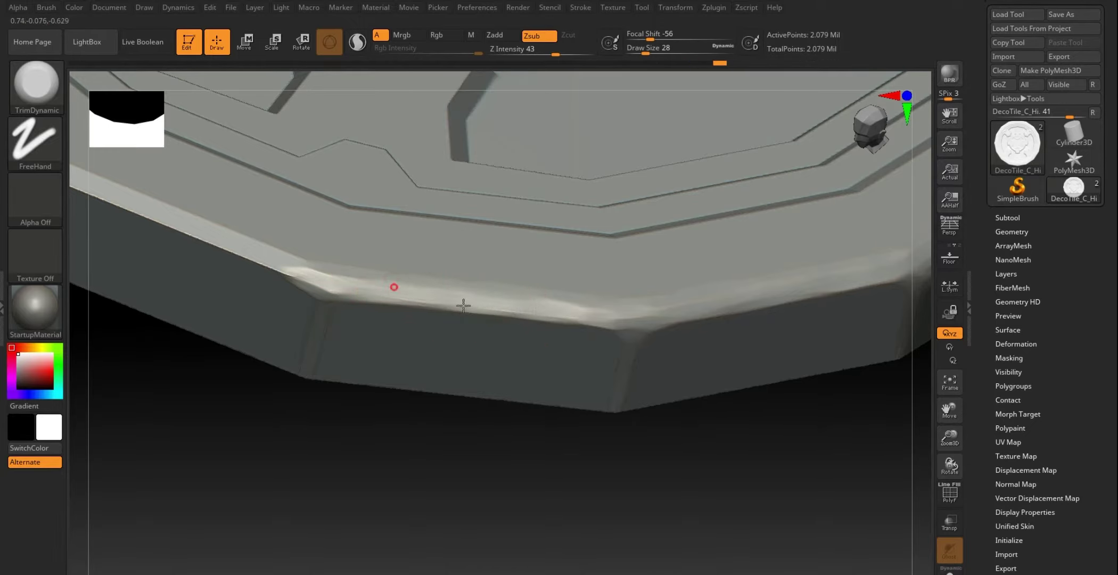
{"action": "left_click_drag", "start_coordinate": [463, 304], "coordinate": [391, 292]}
{"action": "left_click_drag", "start_coordinate": [487, 303], "coordinate": [583, 321]}
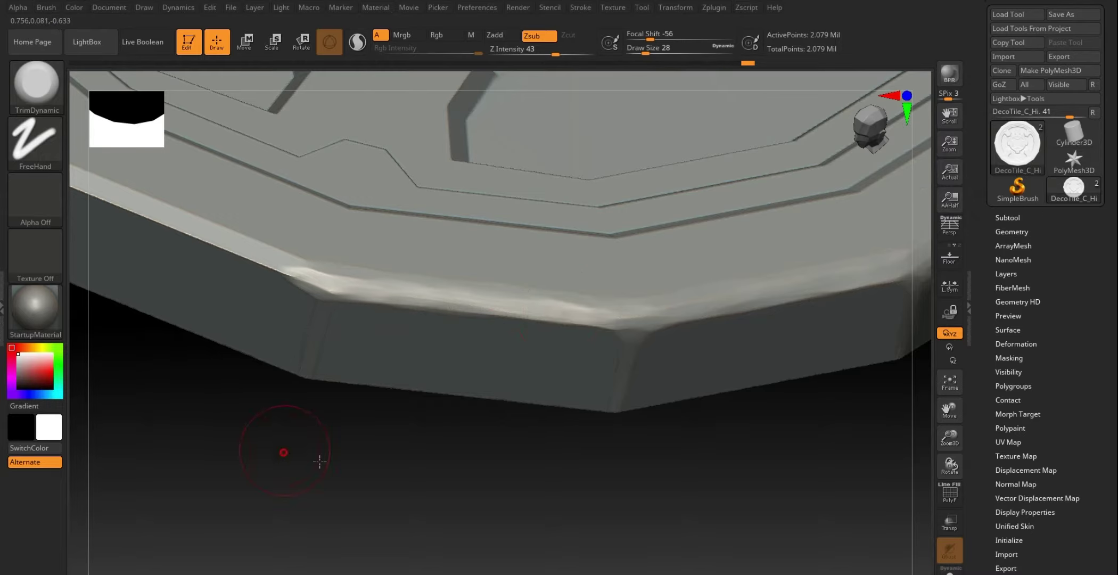
{"action": "left_click_drag", "start_coordinate": [320, 461], "coordinate": [311, 482]}
Step: Chip and reshape the rim bevel corner and the stretch beside it
{"action": "mouse_move", "coordinate": [233, 270]}
{"action": "left_mouse_down"}
{"action": "mouse_move", "coordinate": [421, 341]}
{"action": "mouse_move", "coordinate": [458, 372]}
{"action": "left_mouse_up"}
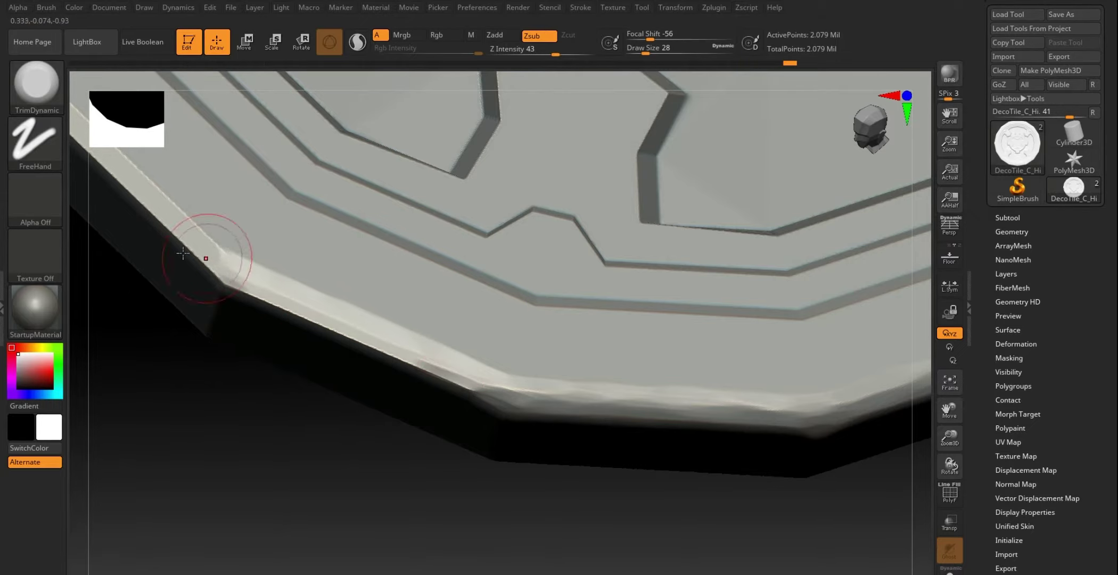
{"action": "mouse_move", "coordinate": [277, 458]}
{"action": "left_mouse_down"}
{"action": "mouse_move", "coordinate": [286, 470]}
{"action": "mouse_move", "coordinate": [189, 276]}
{"action": "mouse_move", "coordinate": [202, 245]}
{"action": "mouse_move", "coordinate": [167, 221]}
{"action": "left_mouse_up"}
{"action": "mouse_move", "coordinate": [278, 274]}
{"action": "left_mouse_down"}
{"action": "mouse_move", "coordinate": [295, 292]}
{"action": "mouse_move", "coordinate": [461, 357]}
{"action": "mouse_move", "coordinate": [314, 293]}
{"action": "left_mouse_up"}
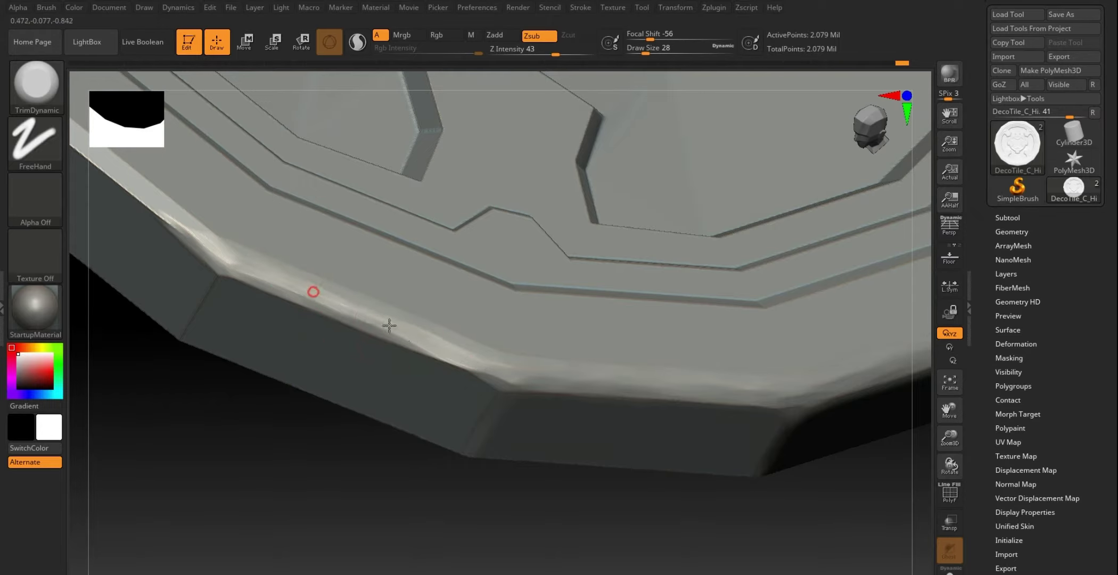
{"action": "left_click_drag", "start_coordinate": [462, 362], "coordinate": [397, 317]}
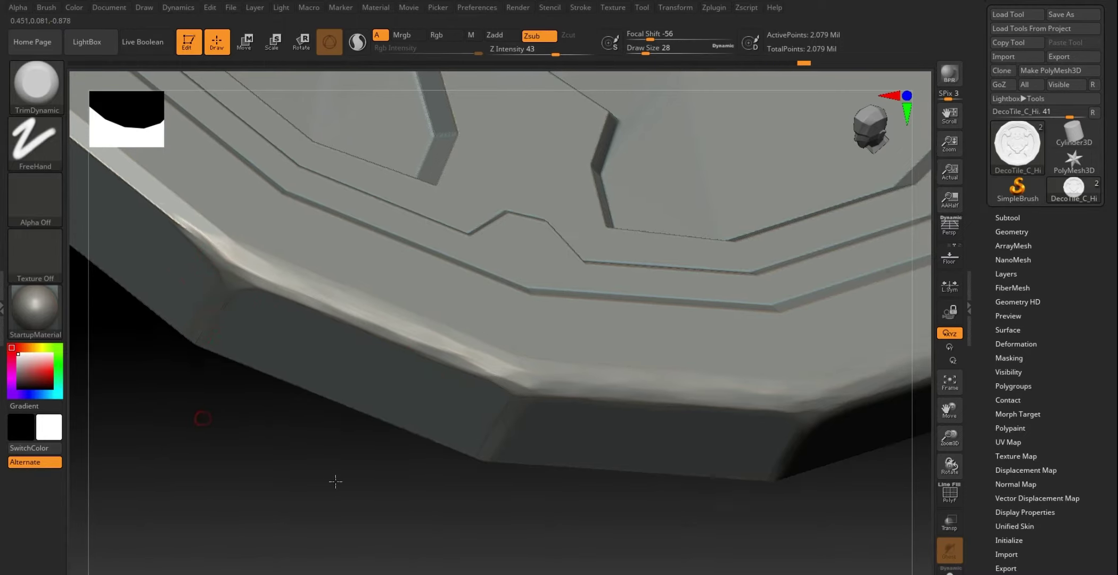
{"action": "mouse_move", "coordinate": [334, 479]}
{"action": "left_mouse_down"}
{"action": "mouse_move", "coordinate": [280, 449]}
{"action": "mouse_move", "coordinate": [261, 479]}
{"action": "mouse_move", "coordinate": [226, 455]}
{"action": "mouse_move", "coordinate": [242, 349]}
{"action": "left_mouse_up"}
{"action": "left_click_drag", "start_coordinate": [212, 245], "coordinate": [321, 322]}
{"action": "left_click_drag", "start_coordinate": [390, 380], "coordinate": [424, 411]}
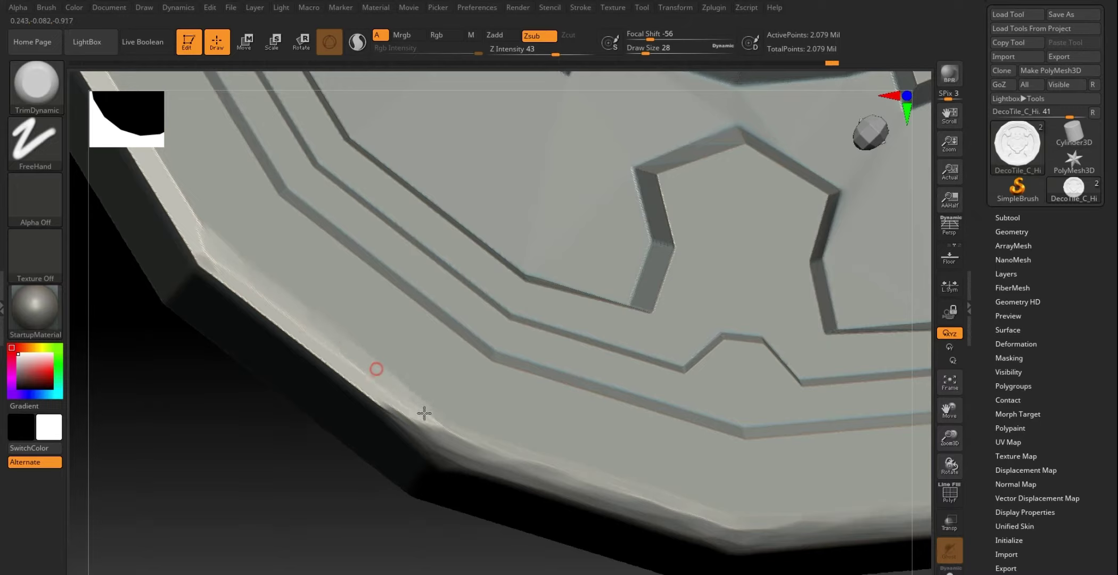
{"action": "mouse_move", "coordinate": [224, 254]}
{"action": "left_mouse_down"}
{"action": "mouse_move", "coordinate": [196, 247]}
{"action": "mouse_move", "coordinate": [315, 348]}
{"action": "mouse_move", "coordinate": [467, 451]}
{"action": "mouse_move", "coordinate": [444, 432]}
{"action": "left_mouse_up"}
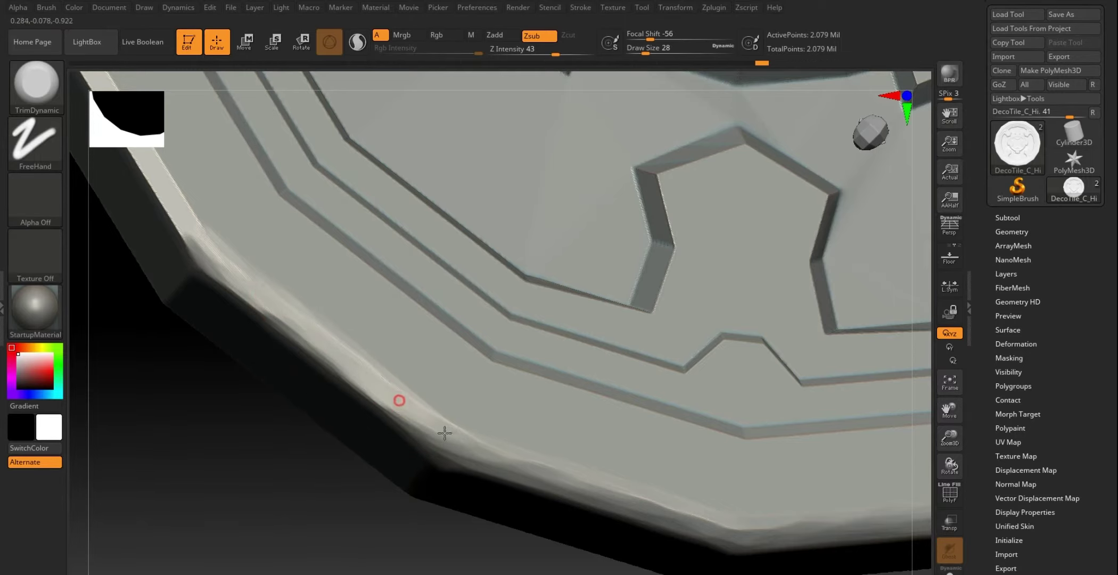
Step: Trim the rim bevel downward and upward from the corner, adding a short chip
{"action": "mouse_move", "coordinate": [205, 472]}
{"action": "left_mouse_down"}
{"action": "mouse_move", "coordinate": [244, 475]}
{"action": "mouse_move", "coordinate": [259, 462]}
{"action": "left_mouse_up"}
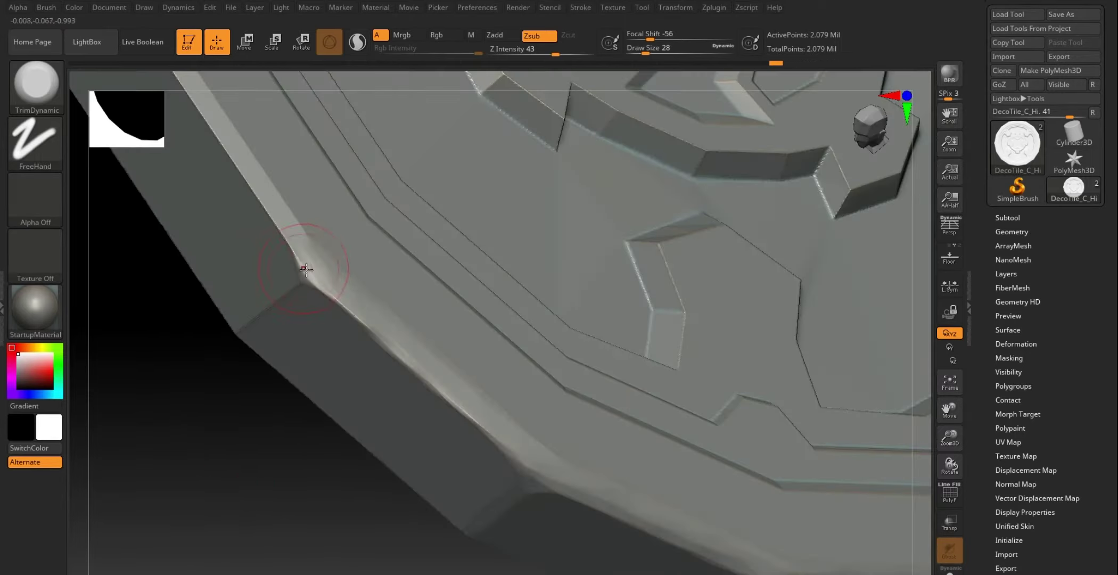
{"action": "left_click_drag", "start_coordinate": [296, 258], "coordinate": [466, 417]}
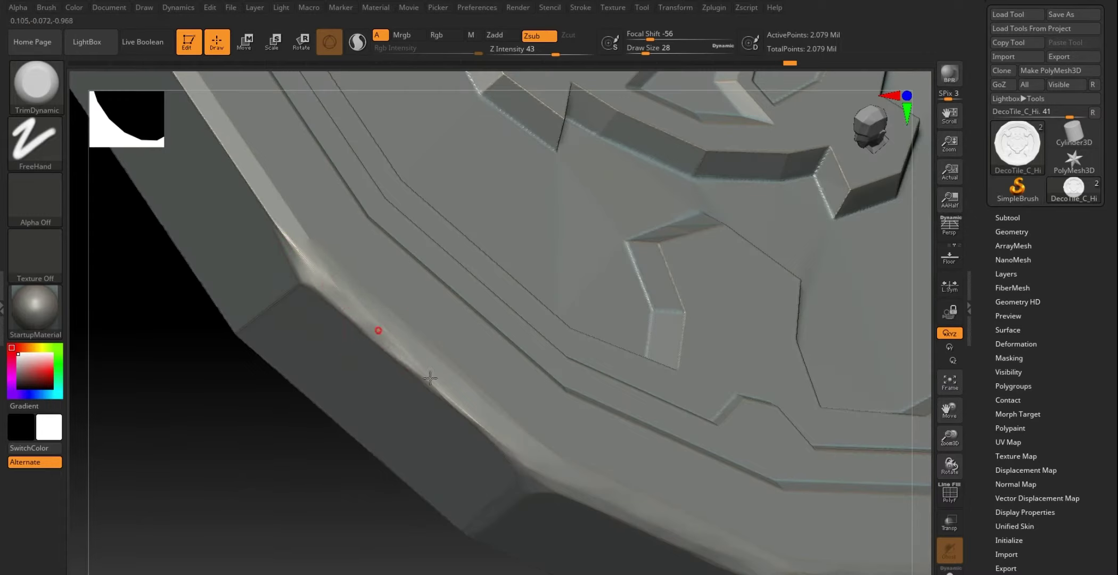
{"action": "left_click_drag", "start_coordinate": [309, 270], "coordinate": [258, 189]}
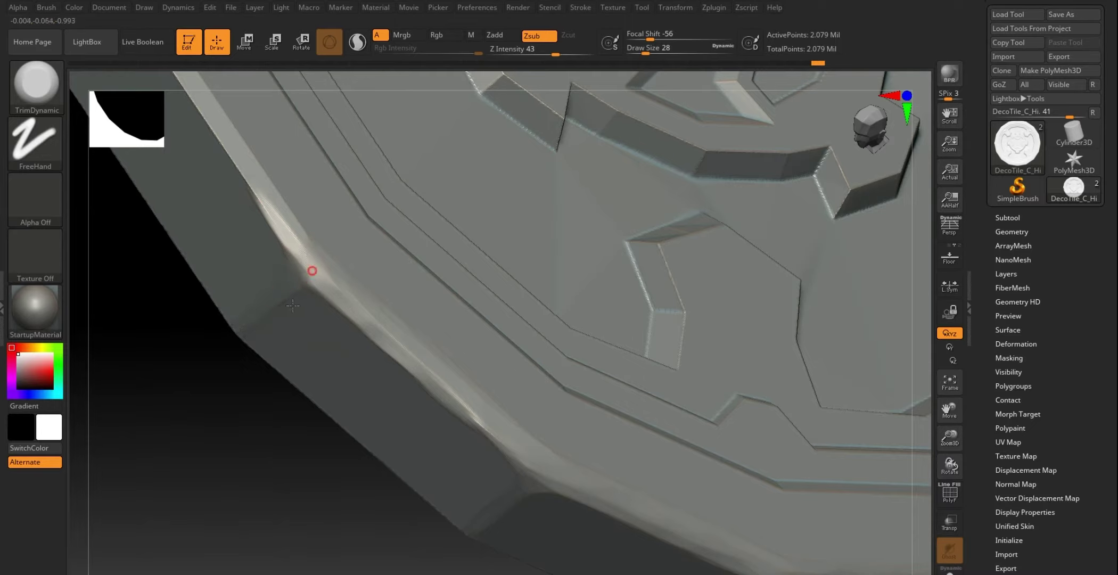
{"action": "left_click_drag", "start_coordinate": [317, 288], "coordinate": [313, 272]}
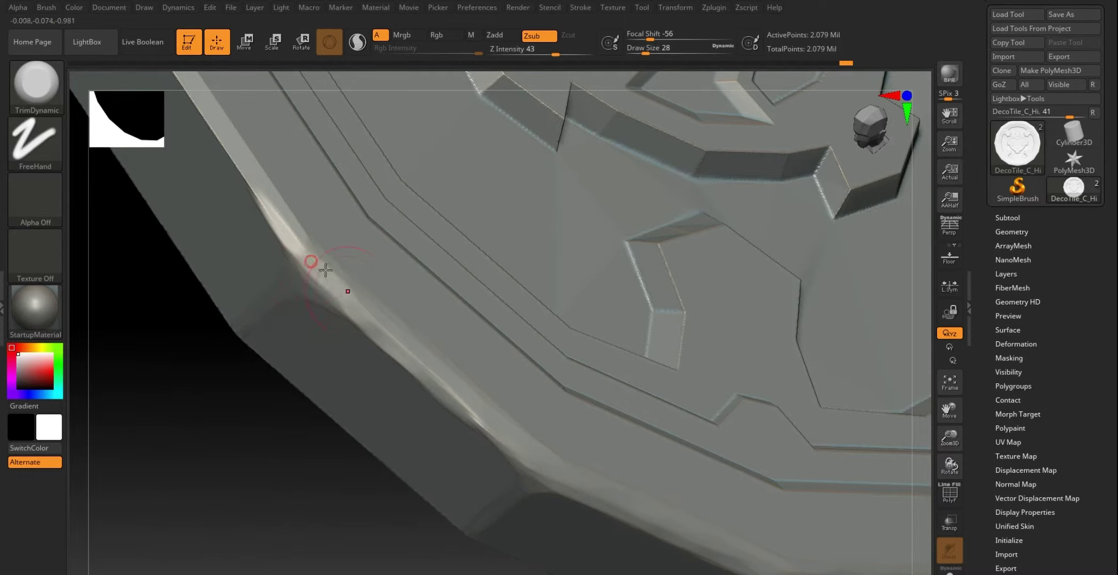
Step: Wear the lower-left rim bevel, undoing two strokes and re-sculpting the edge
{"action": "scroll", "coordinate": [270, 458], "scroll_direction": "down", "scroll_amount": 5}
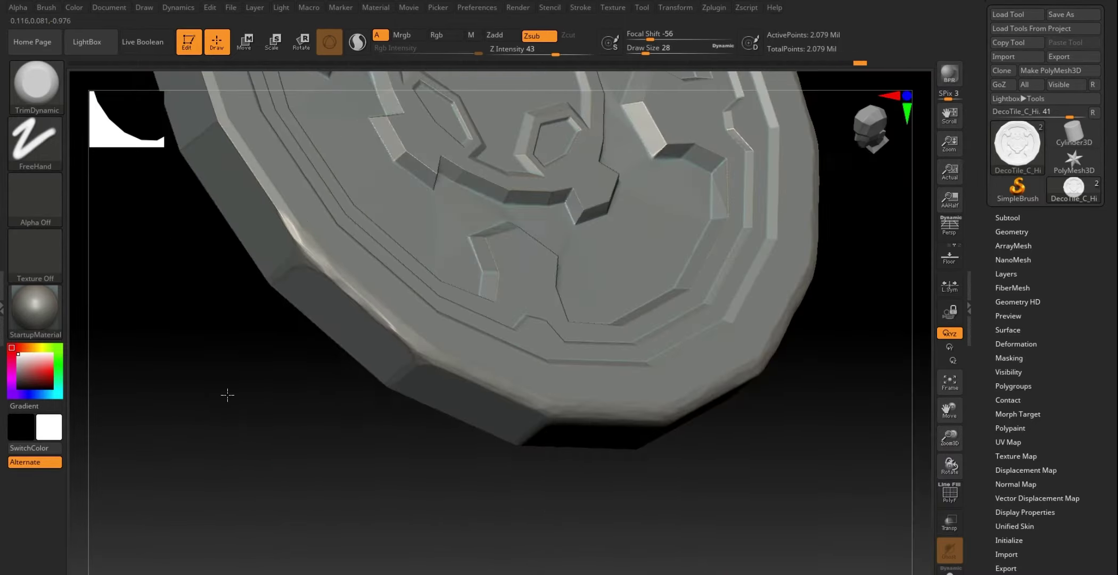
{"action": "mouse_move", "coordinate": [294, 468]}
{"action": "left_mouse_down"}
{"action": "mouse_move", "coordinate": [284, 431]}
{"action": "mouse_move", "coordinate": [247, 417]}
{"action": "left_mouse_up"}
{"action": "scroll", "coordinate": [254, 427], "scroll_direction": "up", "scroll_amount": 5}
{"action": "scroll", "coordinate": [267, 436], "scroll_direction": "up", "scroll_amount": 5}
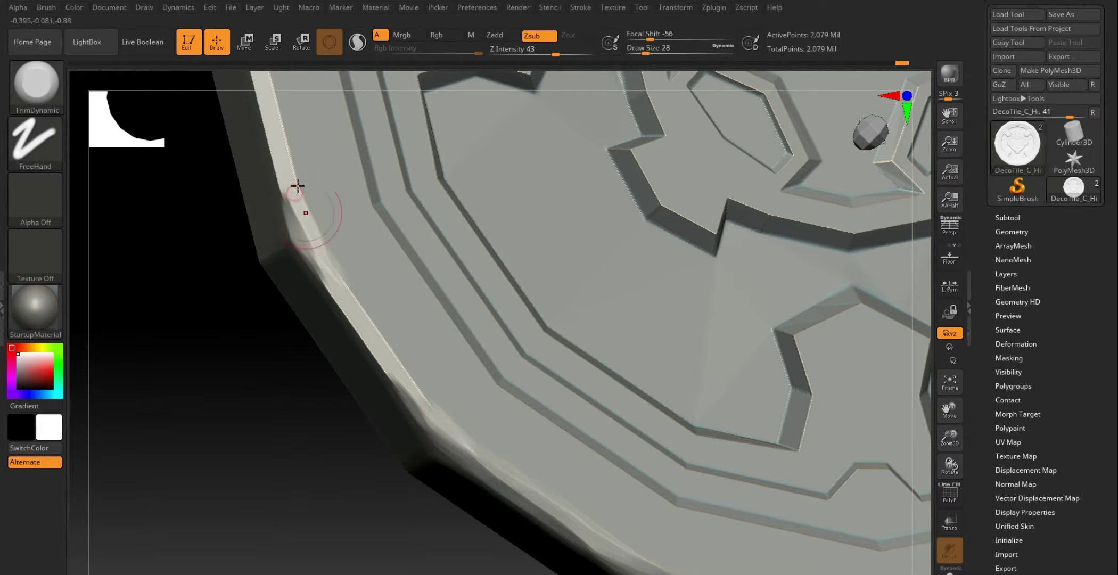
{"action": "left_click_drag", "start_coordinate": [362, 299], "coordinate": [346, 298]}
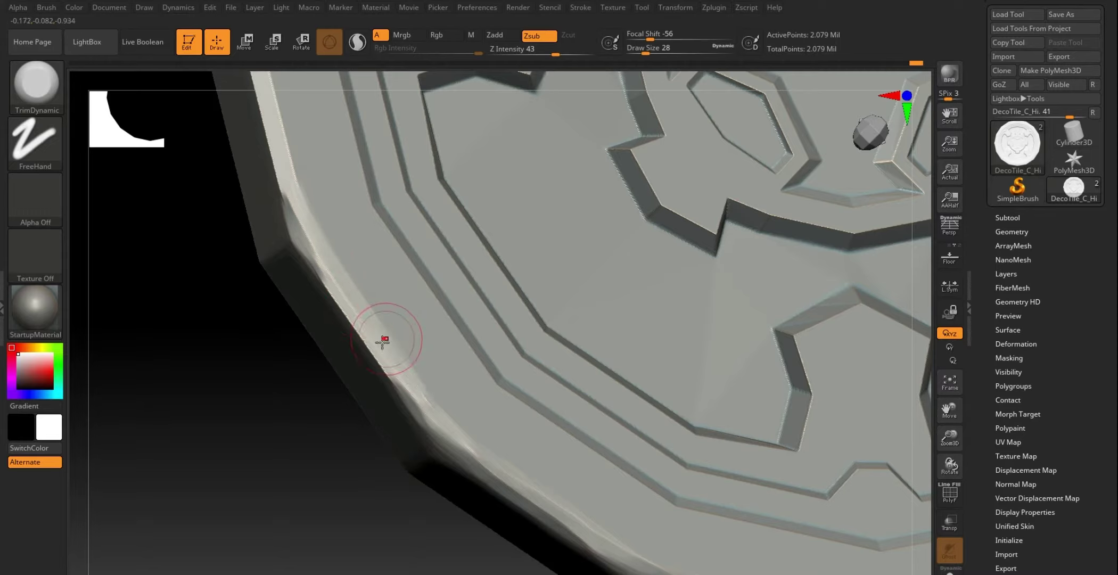
{"action": "key", "text": "ctrl+z"}
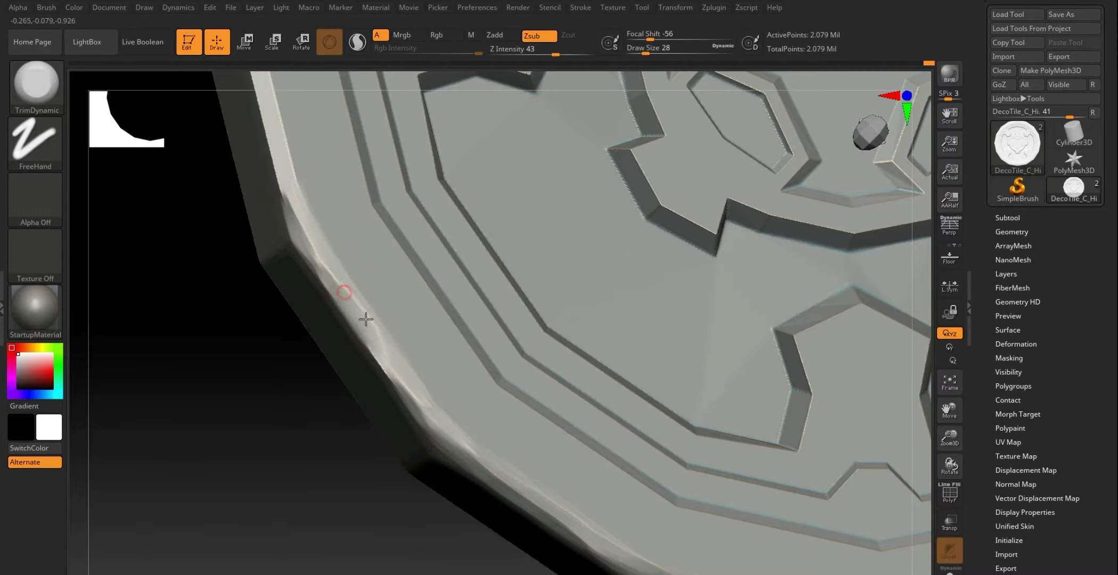
{"action": "key", "text": "ctrl+z"}
{"action": "mouse_move", "coordinate": [401, 380]}
{"action": "left_mouse_down"}
{"action": "mouse_move", "coordinate": [432, 422]}
{"action": "mouse_move", "coordinate": [548, 512]}
{"action": "left_mouse_up"}
{"action": "mouse_move", "coordinate": [224, 344]}
{"action": "left_mouse_down"}
{"action": "mouse_move", "coordinate": [271, 424]}
{"action": "mouse_move", "coordinate": [372, 322]}
{"action": "left_mouse_up"}
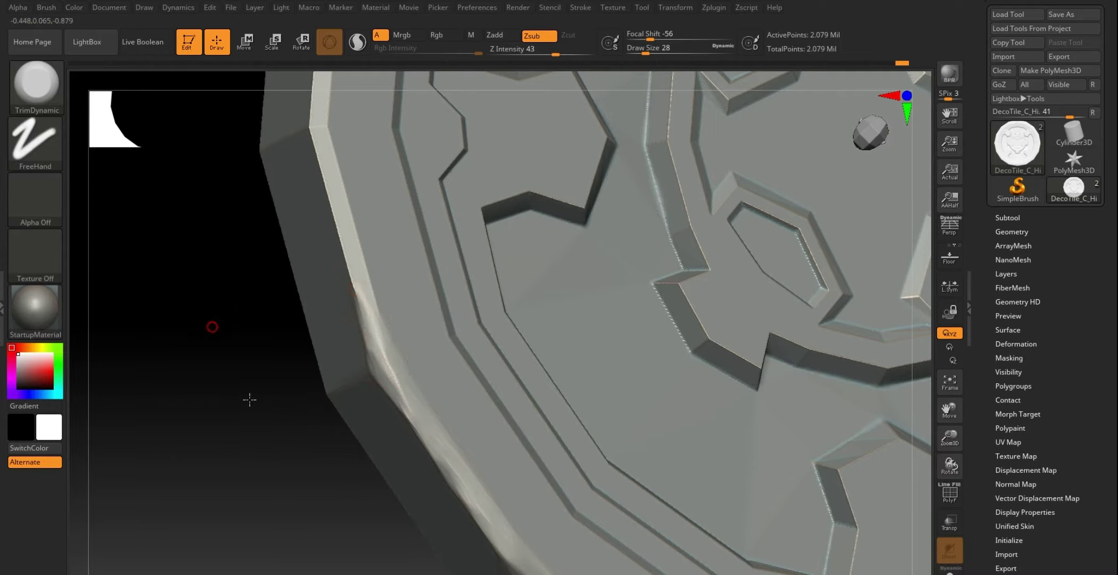
Step: Flatten and wear the left rim bevel, chipping its corner
{"action": "mouse_move", "coordinate": [212, 324]}
{"action": "left_mouse_down"}
{"action": "mouse_move", "coordinate": [252, 393]}
{"action": "mouse_move", "coordinate": [364, 266]}
{"action": "left_mouse_up"}
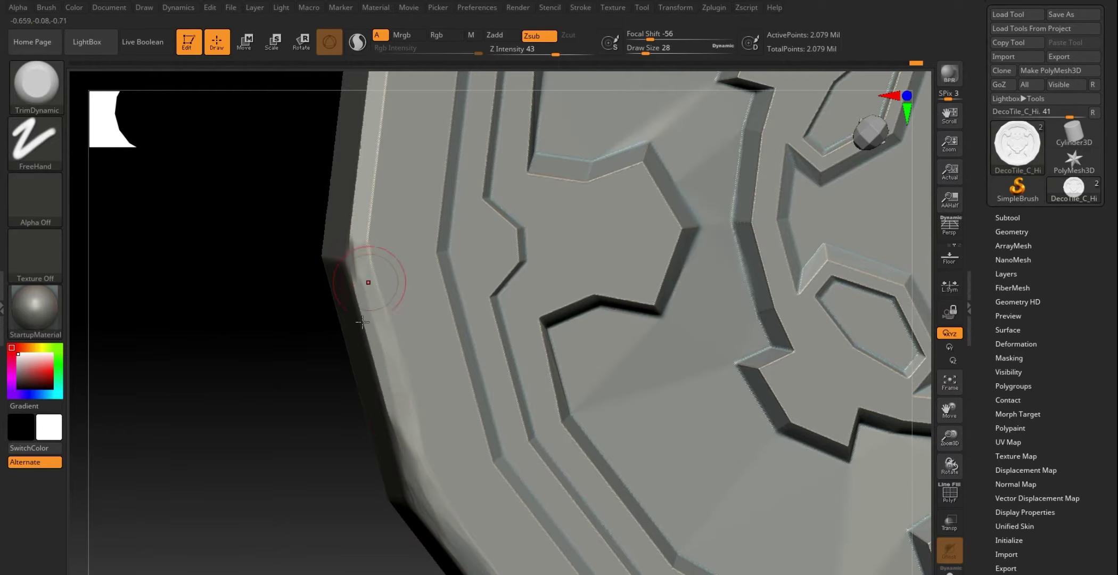
{"action": "mouse_move", "coordinate": [280, 379]}
{"action": "left_mouse_down"}
{"action": "mouse_move", "coordinate": [359, 265]}
{"action": "mouse_move", "coordinate": [377, 373]}
{"action": "left_mouse_up"}
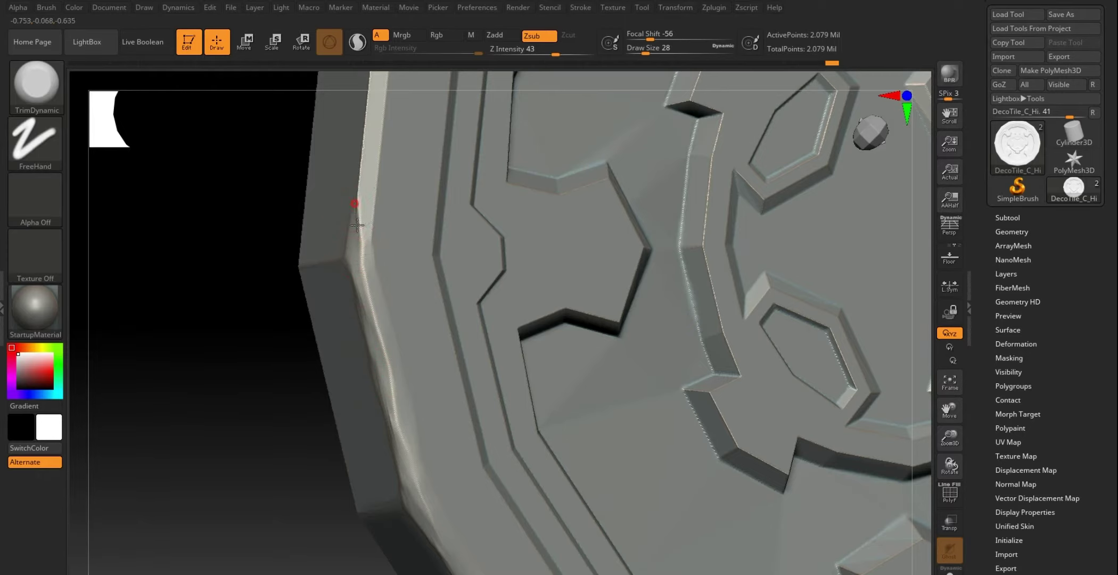
{"action": "left_click_drag", "start_coordinate": [366, 235], "coordinate": [364, 275]}
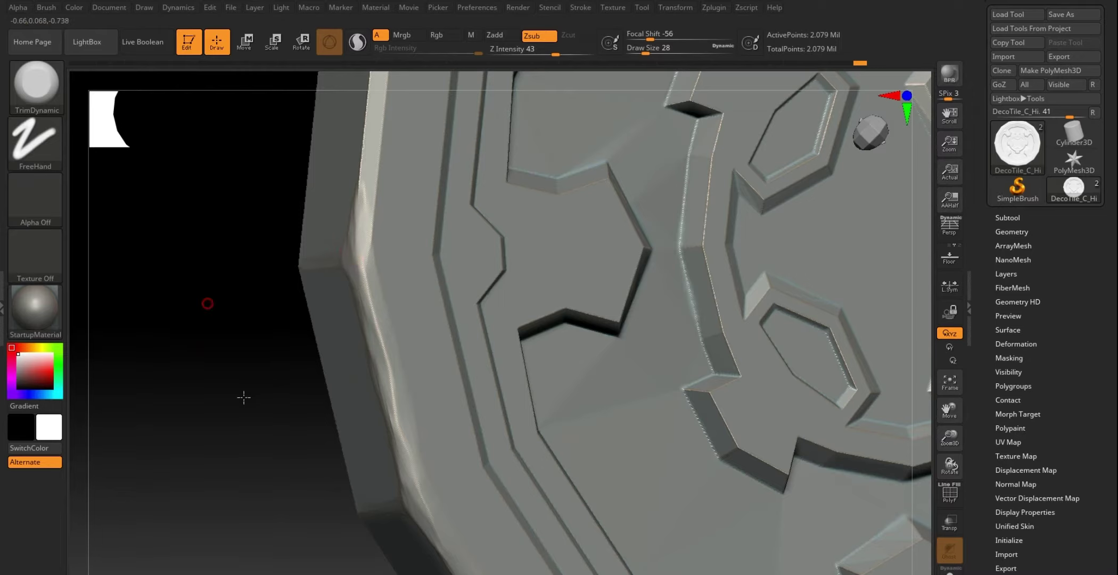
{"action": "mouse_move", "coordinate": [244, 397]}
{"action": "left_mouse_down"}
{"action": "mouse_move", "coordinate": [247, 349]}
{"action": "mouse_move", "coordinate": [234, 337]}
{"action": "mouse_move", "coordinate": [384, 207]}
{"action": "mouse_move", "coordinate": [382, 317]}
{"action": "left_mouse_up"}
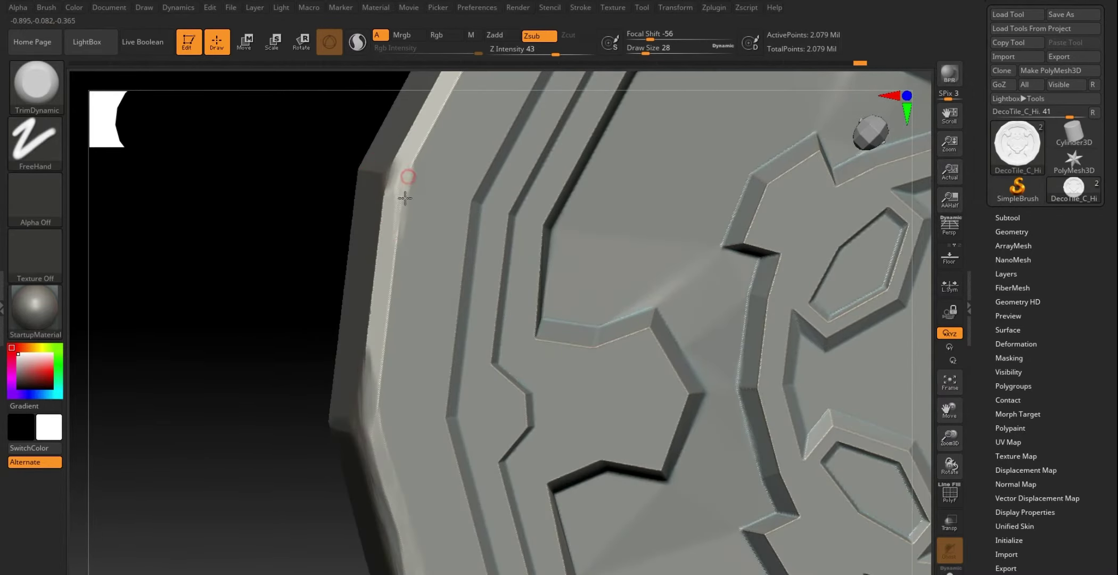
{"action": "mouse_move", "coordinate": [384, 356]}
{"action": "left_mouse_down"}
{"action": "mouse_move", "coordinate": [379, 431]}
{"action": "mouse_move", "coordinate": [354, 376]}
{"action": "left_mouse_up"}
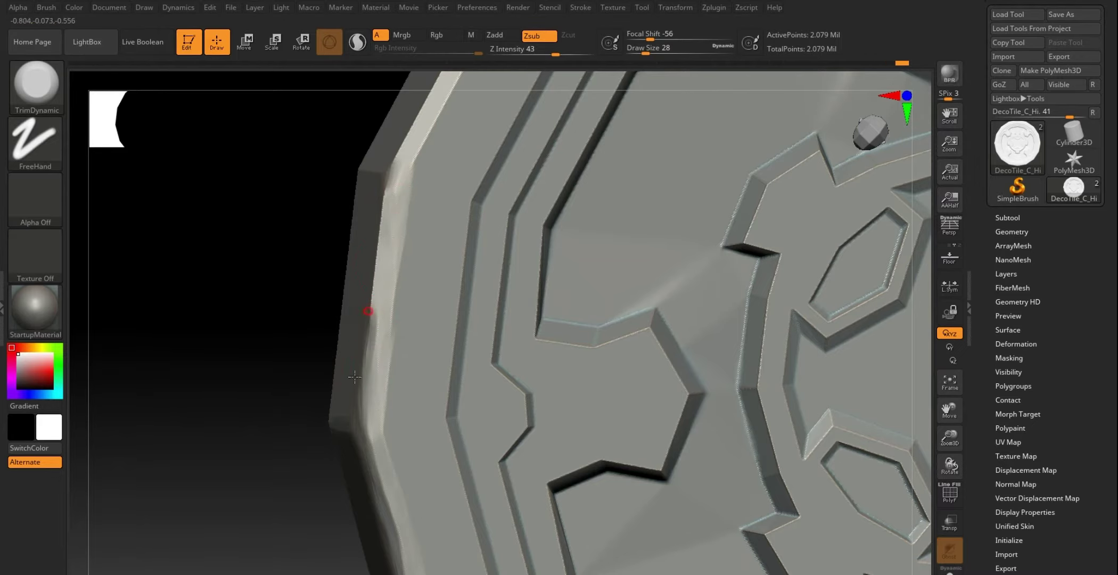
{"action": "mouse_move", "coordinate": [217, 370]}
{"action": "left_mouse_down"}
{"action": "mouse_move", "coordinate": [375, 315]}
{"action": "mouse_move", "coordinate": [367, 364]}
{"action": "left_mouse_up"}
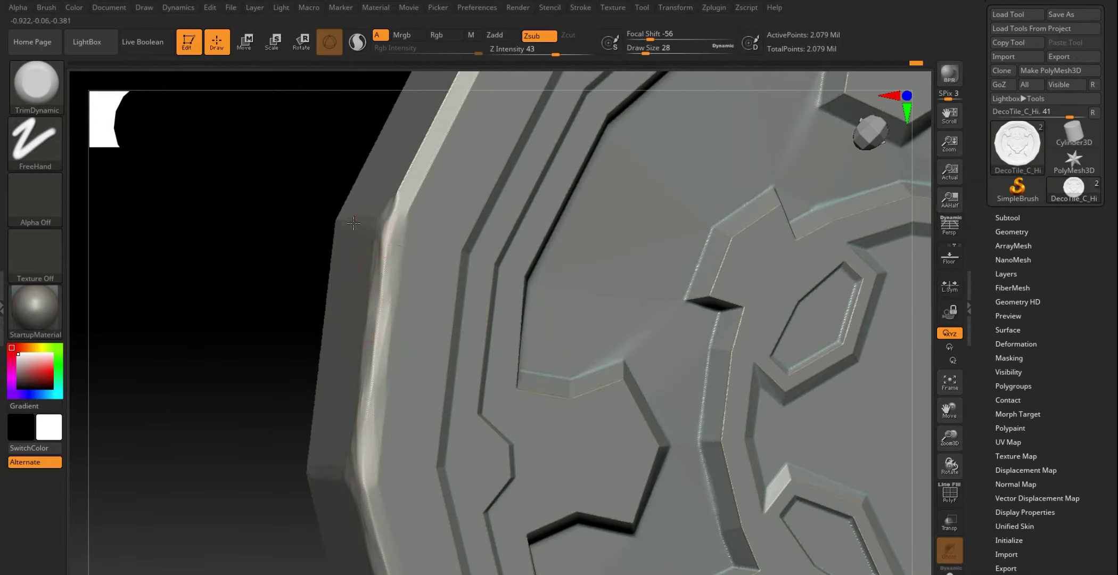
{"action": "left_click_drag", "start_coordinate": [402, 170], "coordinate": [387, 236]}
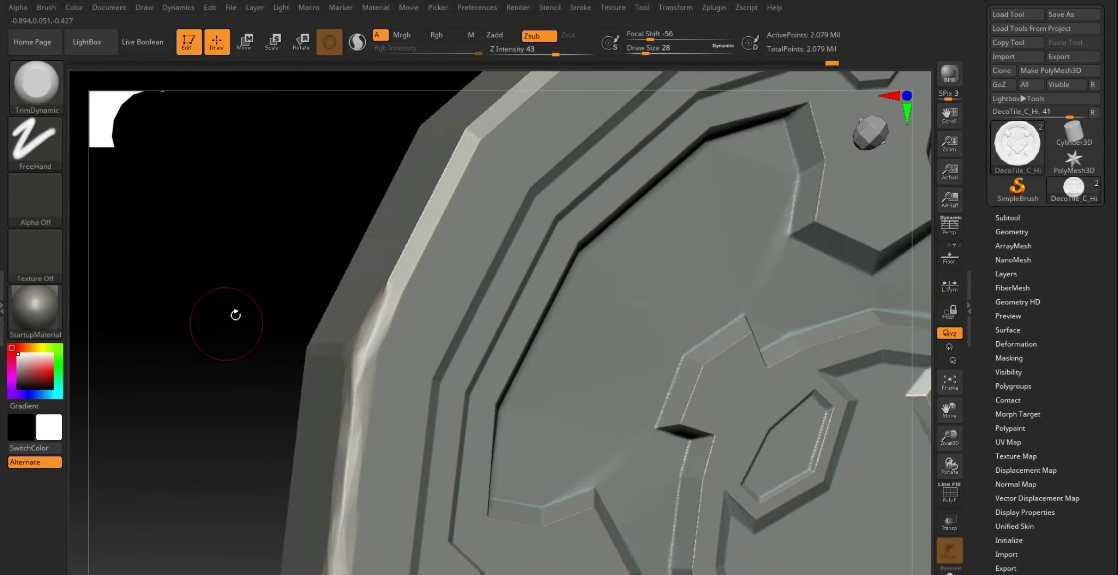
Step: Wear down the rim strip up to the upper rim bevel and chip it
{"action": "left_click_drag", "start_coordinate": [238, 249], "coordinate": [431, 200]}
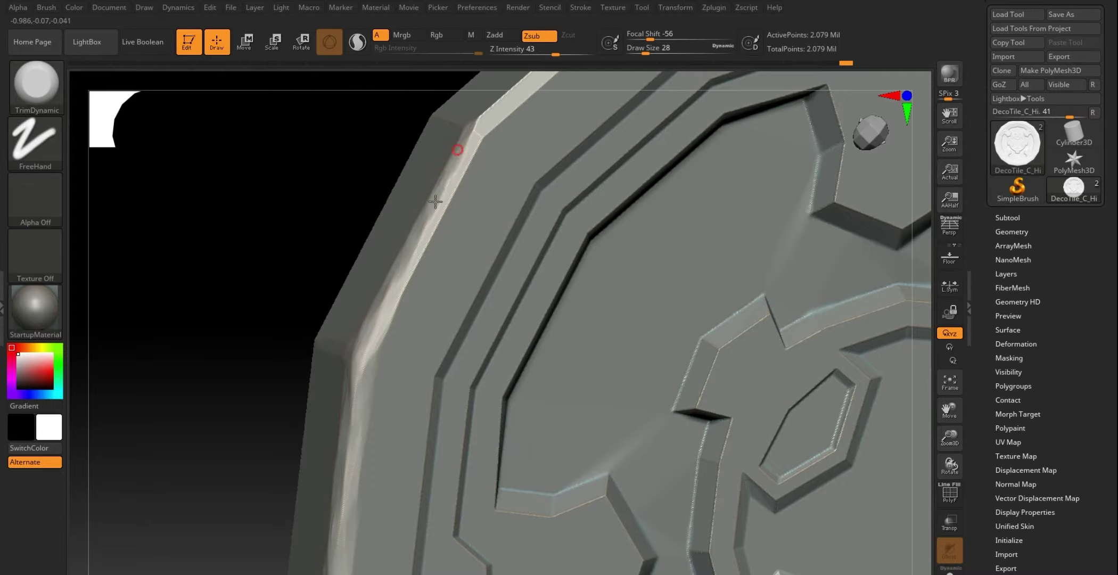
{"action": "left_click_drag", "start_coordinate": [435, 202], "coordinate": [368, 349]}
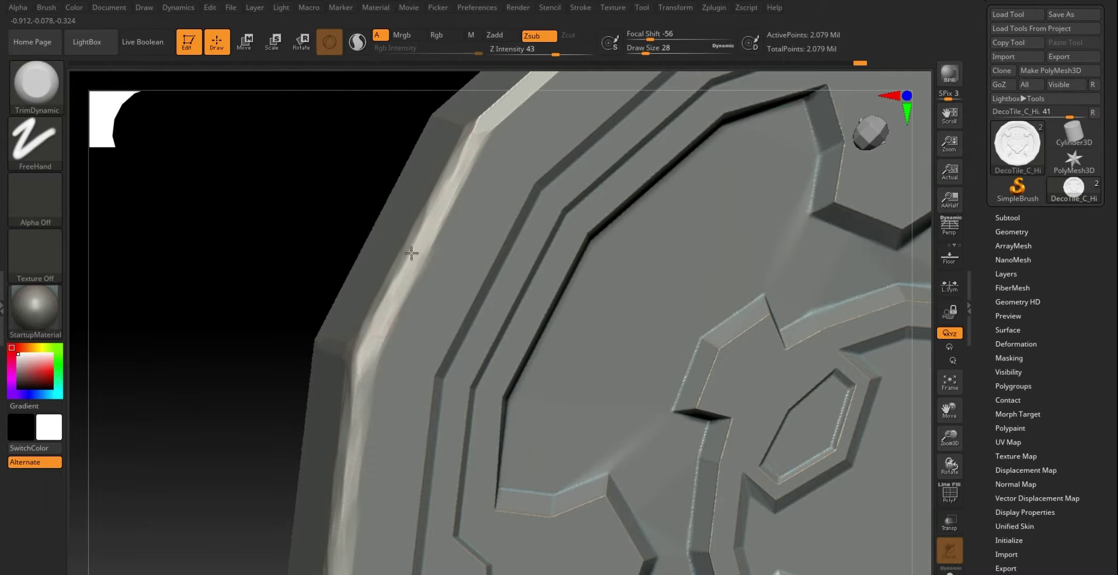
{"action": "mouse_move", "coordinate": [412, 254]}
{"action": "left_mouse_down"}
{"action": "mouse_move", "coordinate": [436, 211]}
{"action": "mouse_move", "coordinate": [394, 268]}
{"action": "left_mouse_up"}
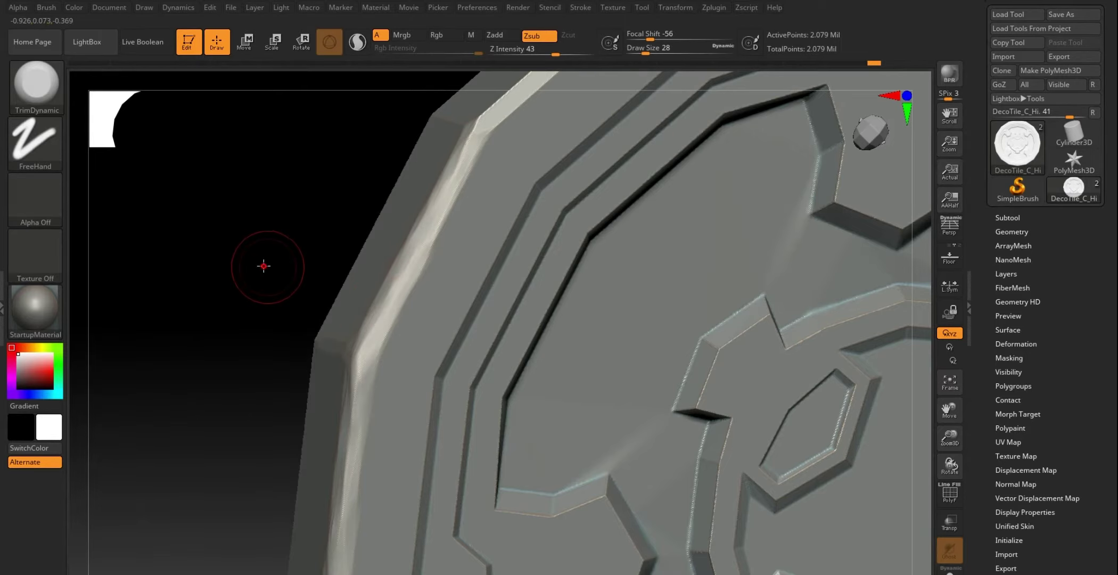
{"action": "mouse_move", "coordinate": [267, 265]}
{"action": "left_mouse_down"}
{"action": "mouse_move", "coordinate": [205, 316]}
{"action": "mouse_move", "coordinate": [269, 293]}
{"action": "left_mouse_up"}
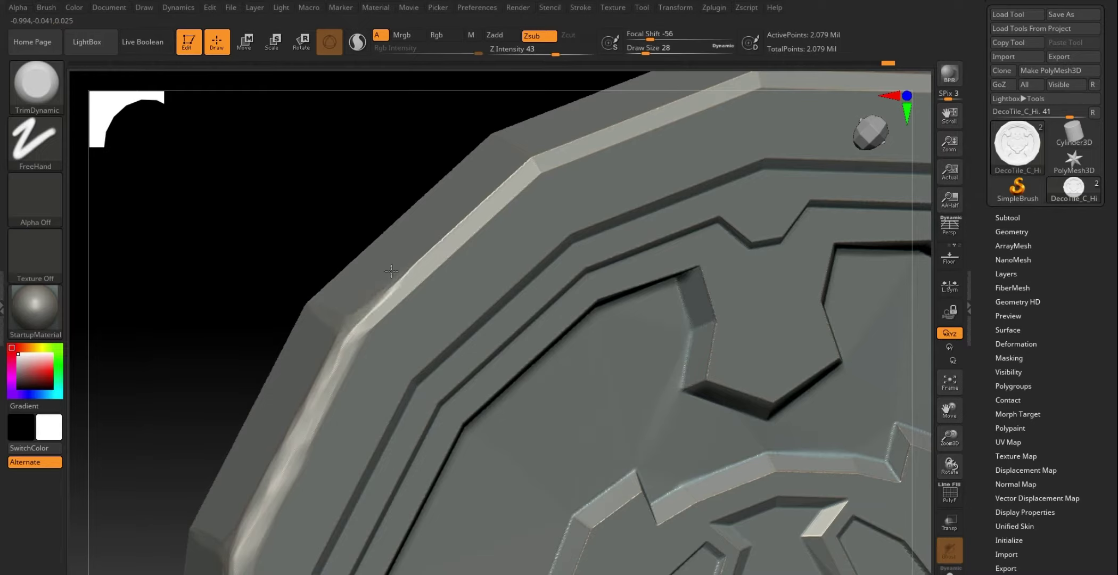
{"action": "left_click_drag", "start_coordinate": [391, 272], "coordinate": [468, 213]}
{"action": "mouse_move", "coordinate": [429, 242]}
{"action": "left_mouse_down"}
{"action": "mouse_move", "coordinate": [343, 361]}
{"action": "mouse_move", "coordinate": [522, 161]}
{"action": "mouse_move", "coordinate": [537, 166]}
{"action": "mouse_move", "coordinate": [469, 215]}
{"action": "mouse_move", "coordinate": [481, 223]}
{"action": "mouse_move", "coordinate": [506, 200]}
{"action": "mouse_move", "coordinate": [426, 253]}
{"action": "mouse_move", "coordinate": [369, 319]}
{"action": "left_mouse_up"}
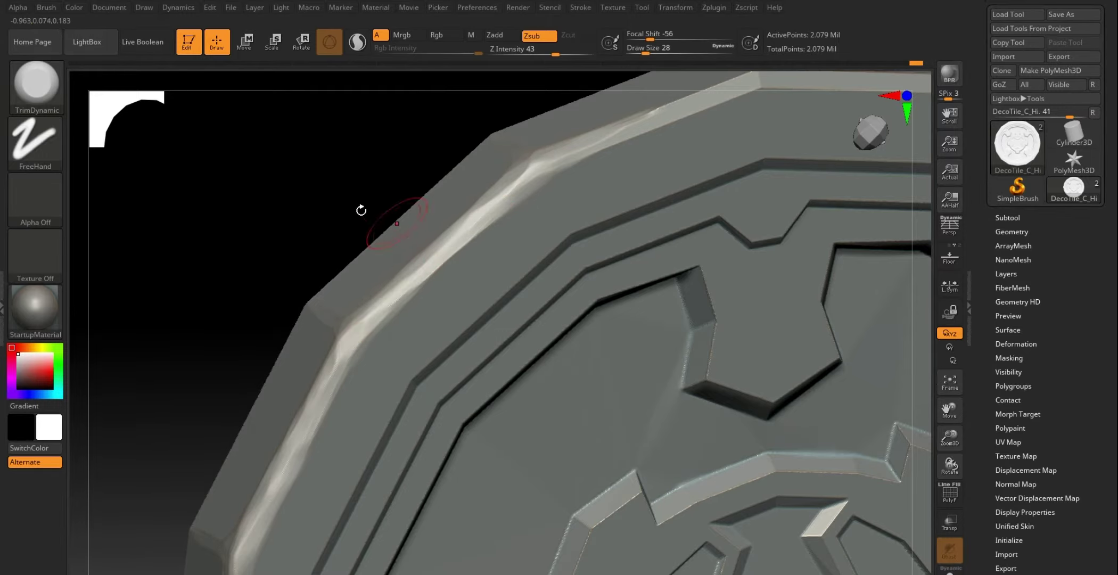
Step: Flatten the bevelled outer rim edge, undoing one stroke and redoing the stretch
{"action": "mouse_move", "coordinate": [362, 212]}
{"action": "left_mouse_down"}
{"action": "mouse_move", "coordinate": [189, 269]}
{"action": "mouse_move", "coordinate": [301, 192]}
{"action": "left_mouse_up"}
{"action": "mouse_move", "coordinate": [375, 182]}
{"action": "left_mouse_down"}
{"action": "mouse_move", "coordinate": [370, 157]}
{"action": "mouse_move", "coordinate": [324, 220]}
{"action": "left_mouse_up"}
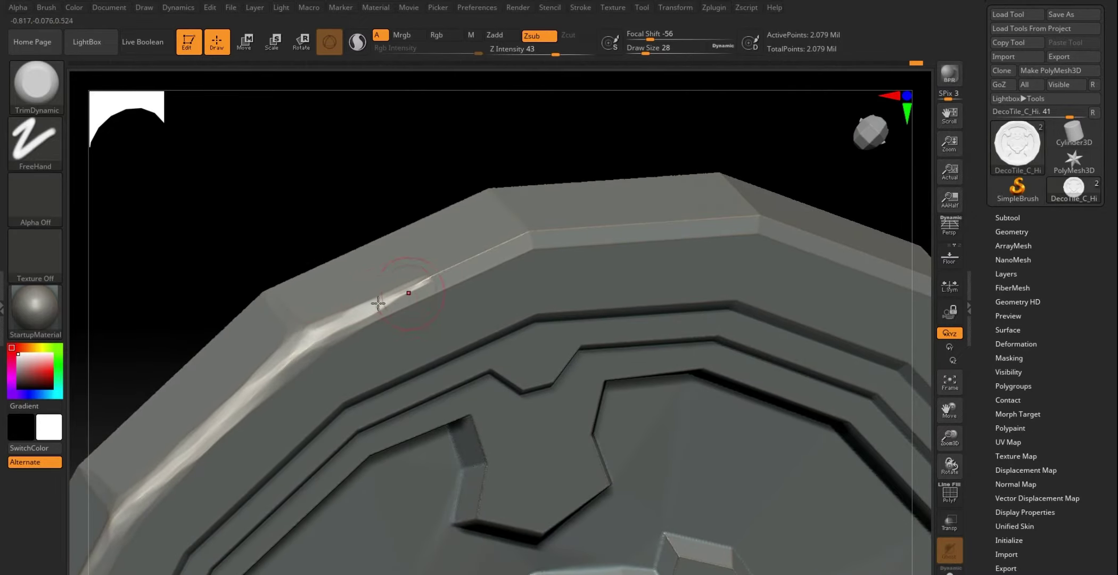
{"action": "mouse_move", "coordinate": [378, 303]}
{"action": "left_mouse_down"}
{"action": "mouse_move", "coordinate": [537, 231]}
{"action": "mouse_move", "coordinate": [407, 301]}
{"action": "mouse_move", "coordinate": [519, 247]}
{"action": "mouse_move", "coordinate": [522, 232]}
{"action": "left_mouse_up"}
{"action": "key", "text": "ctrl+z"}
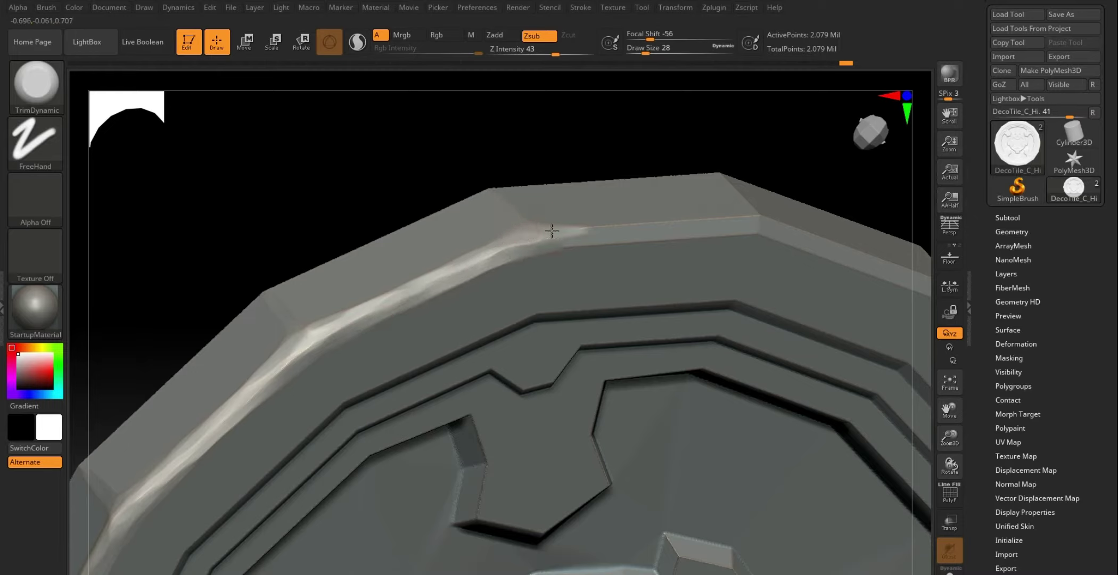
{"action": "left_click_drag", "start_coordinate": [552, 234], "coordinate": [576, 232]}
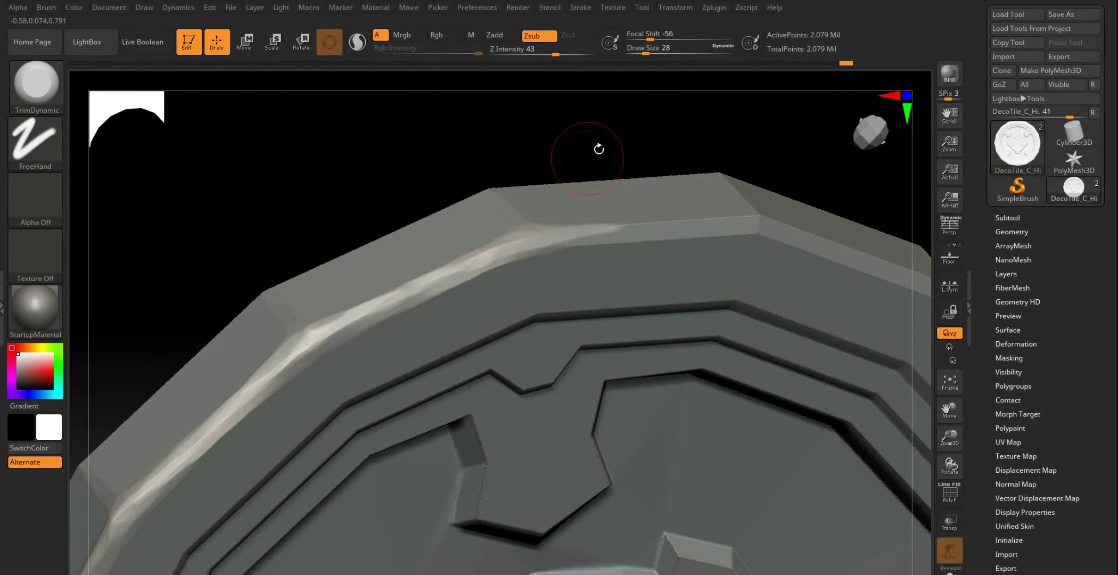
{"action": "mouse_move", "coordinate": [596, 147]}
{"action": "left_mouse_down"}
{"action": "mouse_move", "coordinate": [481, 165]}
{"action": "mouse_move", "coordinate": [527, 154]}
{"action": "mouse_move", "coordinate": [467, 201]}
{"action": "mouse_move", "coordinate": [486, 195]}
{"action": "mouse_move", "coordinate": [367, 324]}
{"action": "mouse_move", "coordinate": [628, 302]}
{"action": "mouse_move", "coordinate": [488, 307]}
{"action": "left_mouse_up"}
{"action": "left_click_drag", "start_coordinate": [658, 187], "coordinate": [608, 199]}
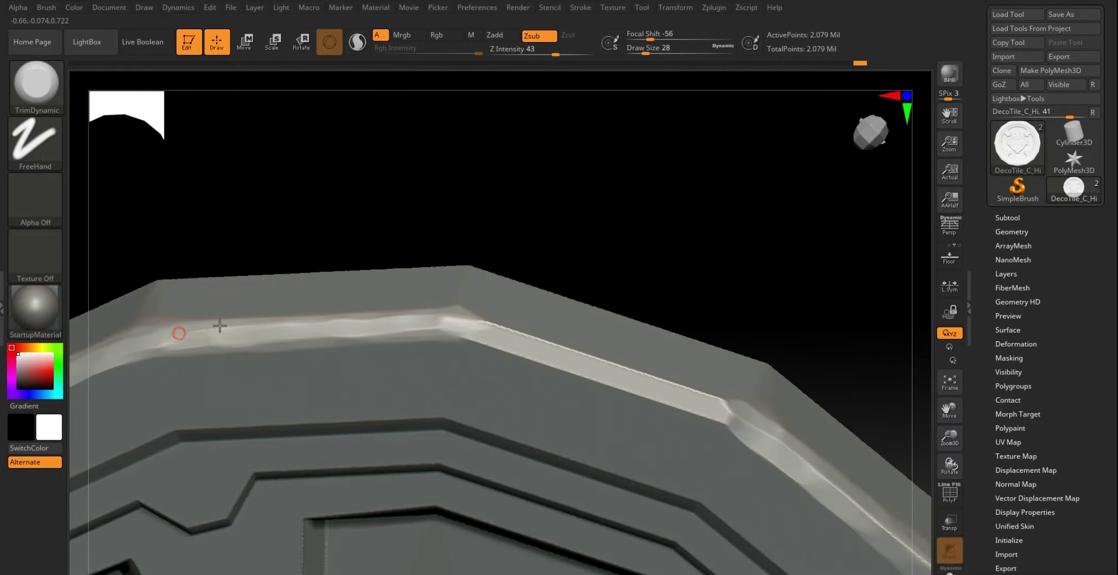
Step: Trim and chip the rim bevel around the upper corner toward the right
{"action": "left_click_drag", "start_coordinate": [377, 317], "coordinate": [479, 324]}
{"action": "left_click_drag", "start_coordinate": [508, 274], "coordinate": [634, 265]}
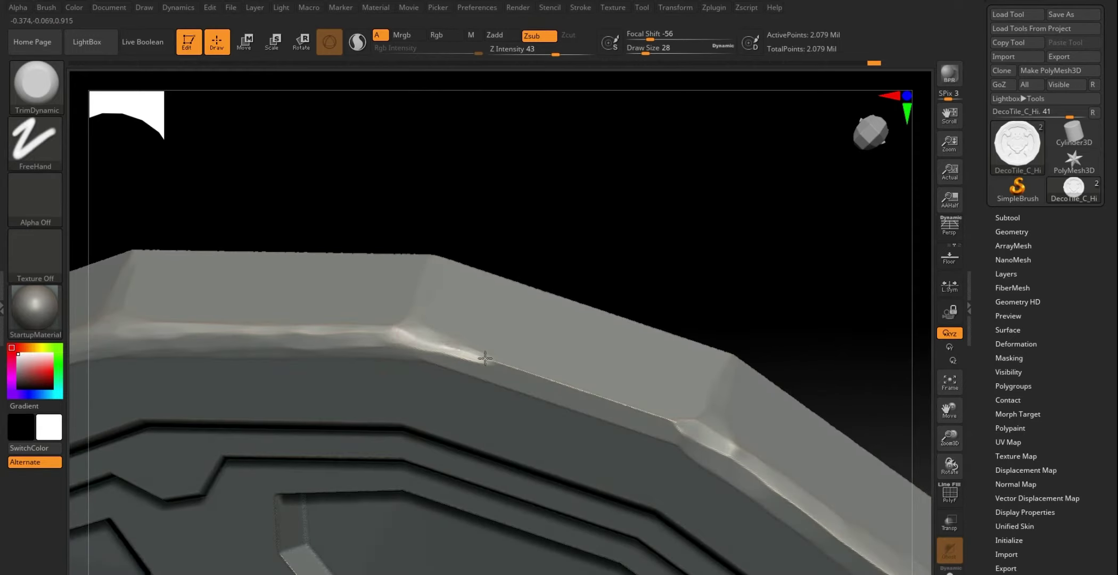
{"action": "mouse_move", "coordinate": [424, 334]}
{"action": "left_mouse_down"}
{"action": "mouse_move", "coordinate": [532, 372]}
{"action": "mouse_move", "coordinate": [406, 349]}
{"action": "mouse_move", "coordinate": [612, 399]}
{"action": "left_mouse_up"}
{"action": "mouse_move", "coordinate": [687, 250]}
{"action": "left_mouse_down"}
{"action": "mouse_move", "coordinate": [650, 225]}
{"action": "mouse_move", "coordinate": [676, 209]}
{"action": "mouse_move", "coordinate": [676, 235]}
{"action": "left_mouse_up"}
{"action": "mouse_move", "coordinate": [352, 306]}
{"action": "left_mouse_down"}
{"action": "mouse_move", "coordinate": [488, 363]}
{"action": "mouse_move", "coordinate": [544, 367]}
{"action": "mouse_move", "coordinate": [588, 397]}
{"action": "mouse_move", "coordinate": [582, 371]}
{"action": "left_mouse_up"}
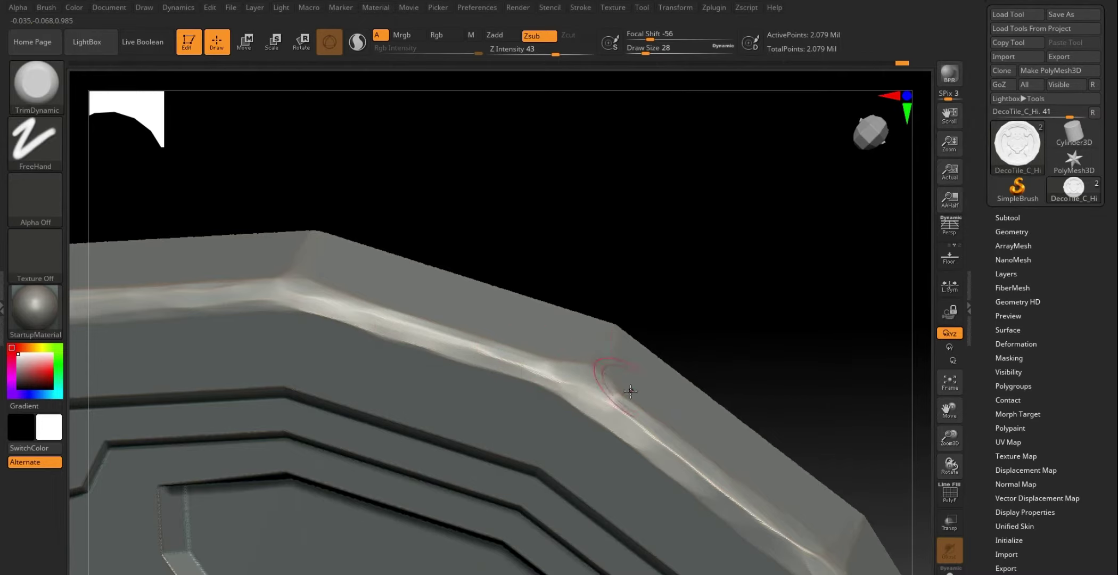
{"action": "mouse_move", "coordinate": [761, 305]}
{"action": "left_mouse_down"}
{"action": "mouse_move", "coordinate": [732, 317]}
{"action": "mouse_move", "coordinate": [731, 302]}
{"action": "mouse_move", "coordinate": [716, 319]}
{"action": "mouse_move", "coordinate": [744, 259]}
{"action": "mouse_move", "coordinate": [461, 266]}
{"action": "left_mouse_up"}
{"action": "mouse_move", "coordinate": [319, 285]}
{"action": "left_mouse_down"}
{"action": "mouse_move", "coordinate": [637, 335]}
{"action": "mouse_move", "coordinate": [621, 349]}
{"action": "left_mouse_up"}
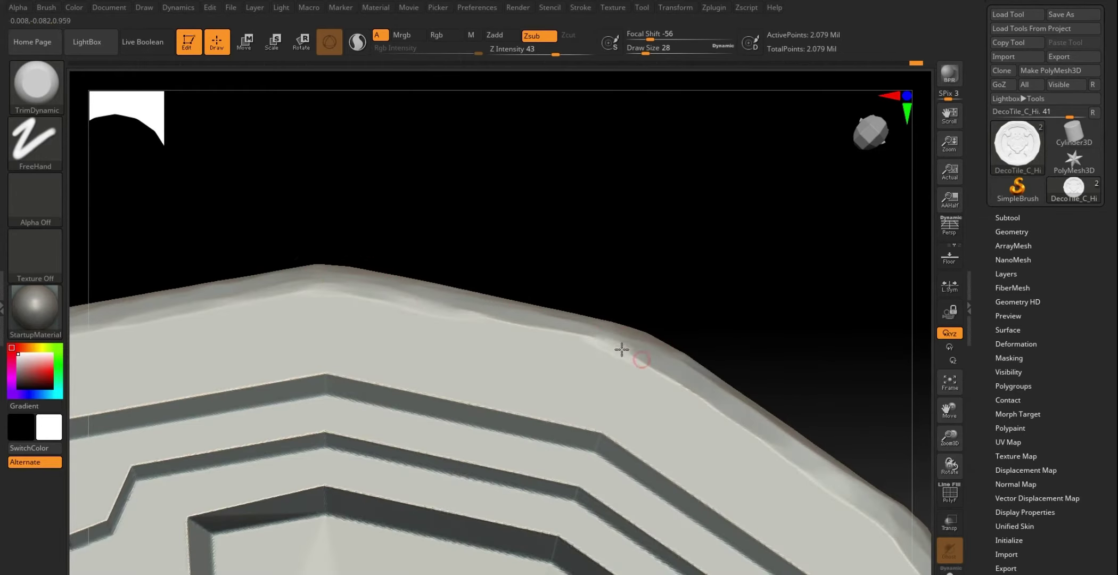
Step: Shrink TrimDynamic to Draw Size 16 and wear the inner step edge and groove corner
{"action": "mouse_move", "coordinate": [532, 327]}
{"action": "left_mouse_down"}
{"action": "mouse_move", "coordinate": [679, 382]}
{"action": "mouse_move", "coordinate": [702, 367]}
{"action": "left_mouse_up"}
{"action": "mouse_move", "coordinate": [732, 282]}
{"action": "left_mouse_down"}
{"action": "mouse_move", "coordinate": [743, 232]}
{"action": "mouse_move", "coordinate": [581, 259]}
{"action": "left_mouse_up"}
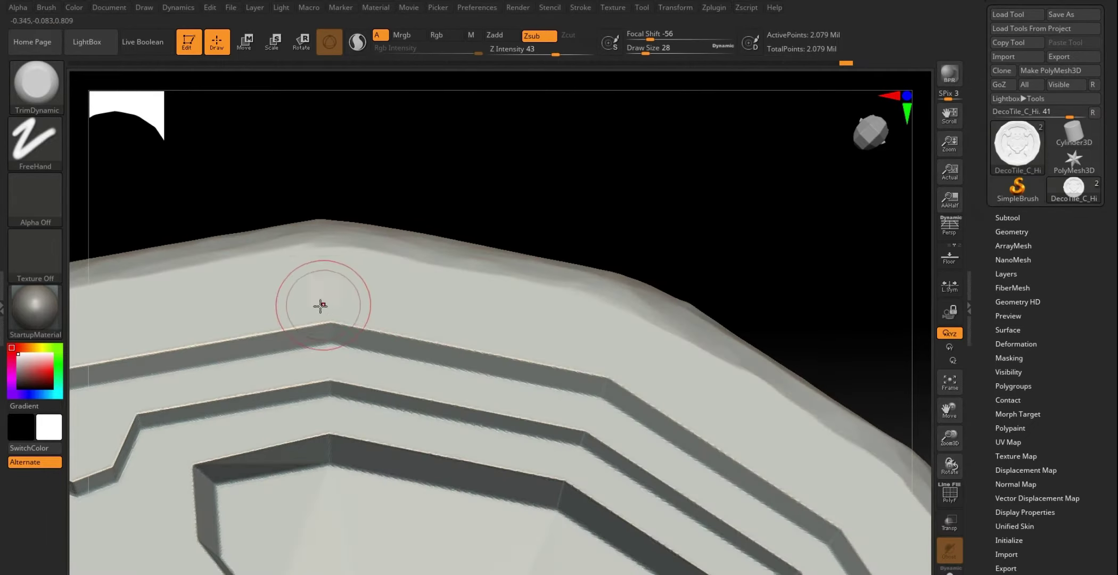
{"action": "key", "text": "bracketleft"}
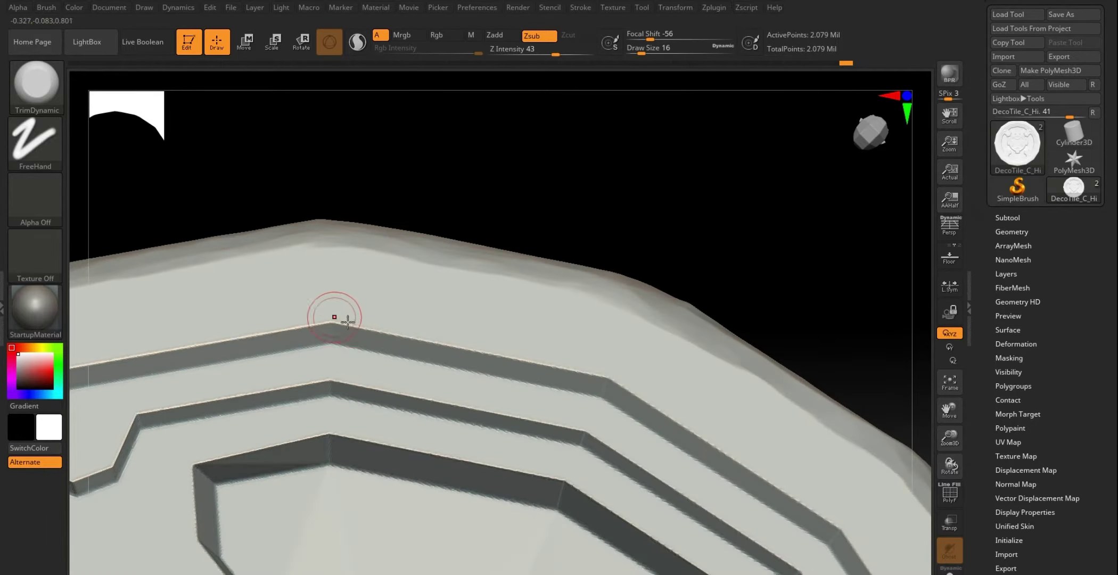
{"action": "left_click_drag", "start_coordinate": [335, 317], "coordinate": [358, 326]}
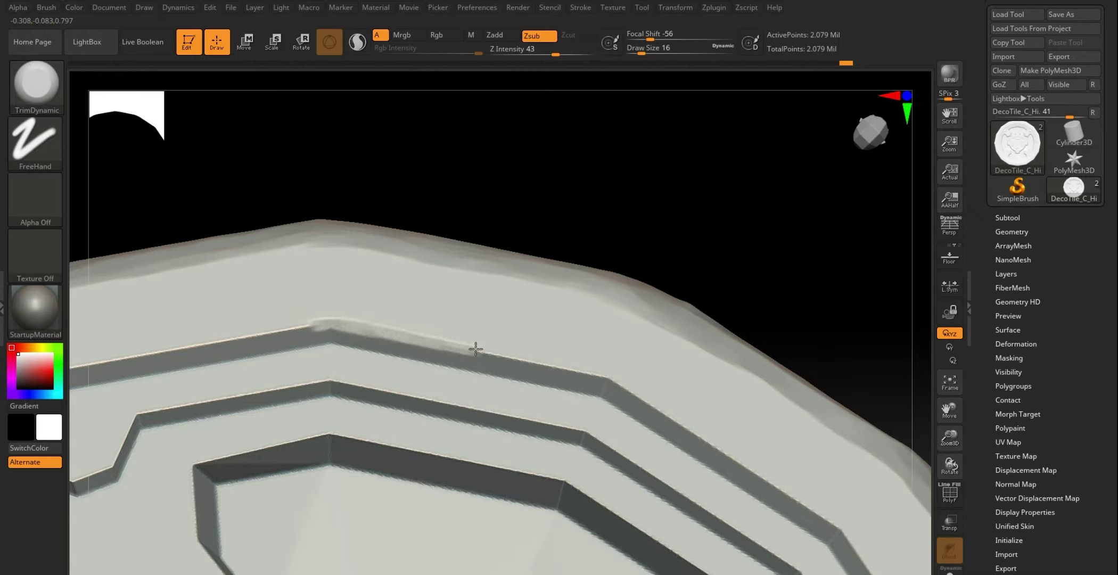
{"action": "mouse_move", "coordinate": [496, 350]}
{"action": "left_mouse_down"}
{"action": "mouse_move", "coordinate": [311, 322]}
{"action": "mouse_move", "coordinate": [208, 345]}
{"action": "left_mouse_up"}
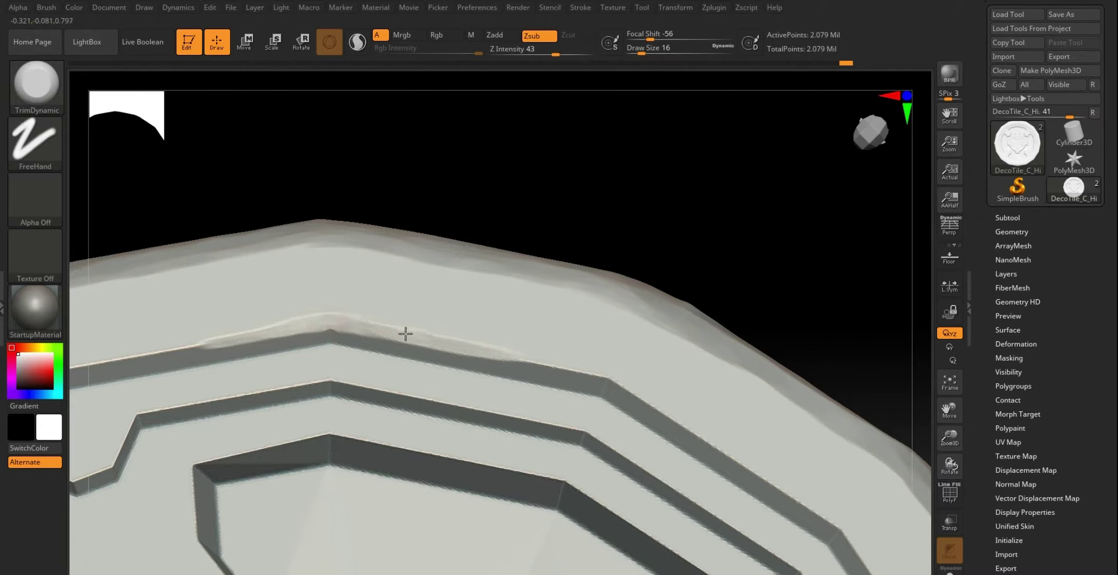
{"action": "mouse_move", "coordinate": [565, 368]}
{"action": "left_mouse_down"}
{"action": "mouse_move", "coordinate": [597, 372]}
{"action": "mouse_move", "coordinate": [589, 367]}
{"action": "left_mouse_up"}
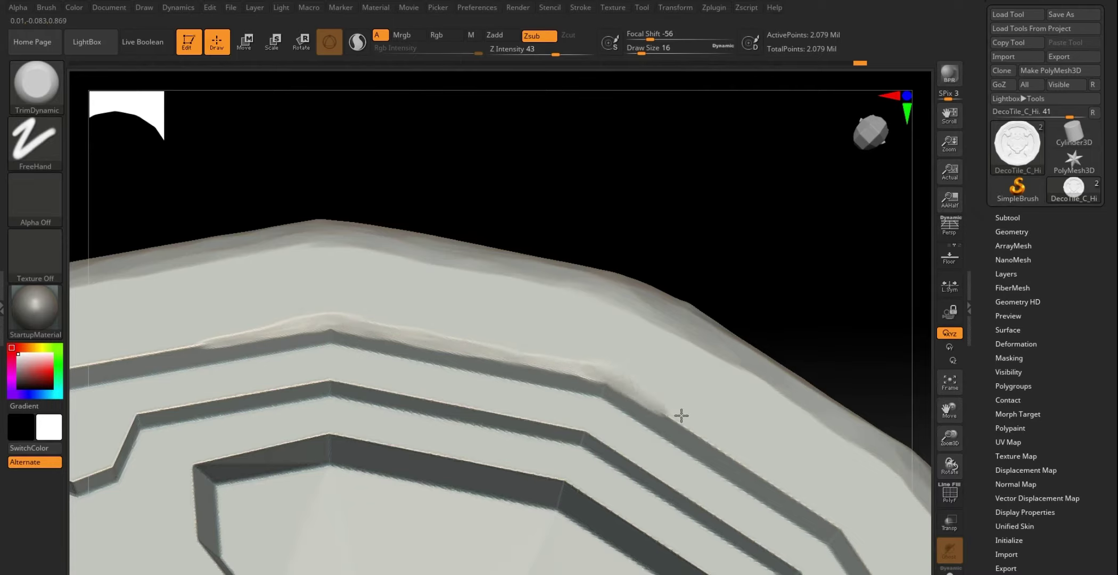
{"action": "left_click_drag", "start_coordinate": [681, 416], "coordinate": [706, 433]}
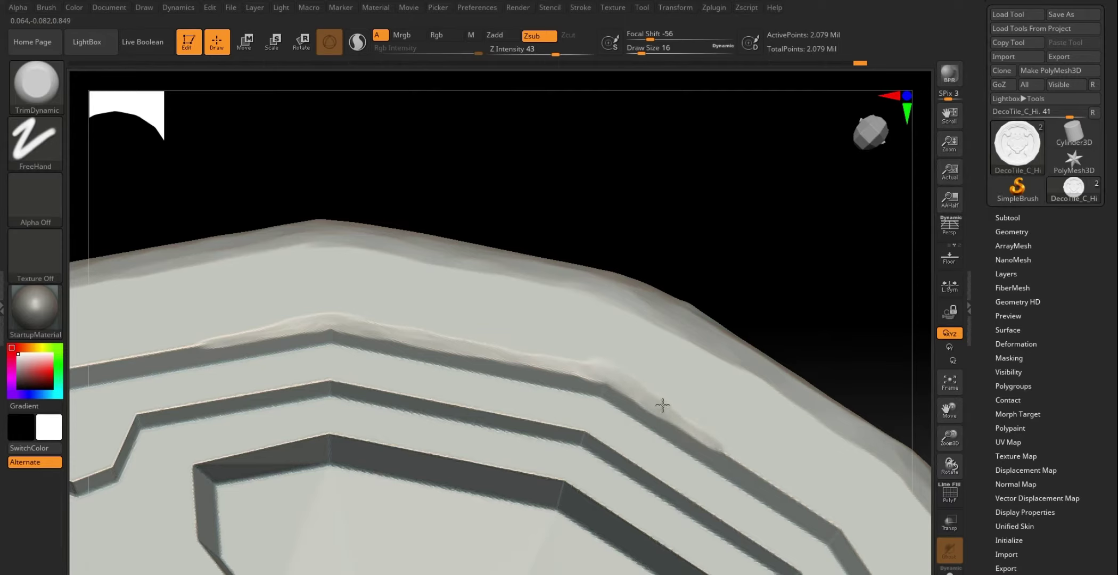
Step: Enlarge the brush slightly and extend the worn bevel along the inner step edge
{"action": "mouse_move", "coordinate": [792, 293]}
{"action": "left_mouse_down"}
{"action": "mouse_move", "coordinate": [614, 229]}
{"action": "mouse_move", "coordinate": [662, 275]}
{"action": "mouse_move", "coordinate": [731, 260]}
{"action": "mouse_move", "coordinate": [374, 293]}
{"action": "left_mouse_up"}
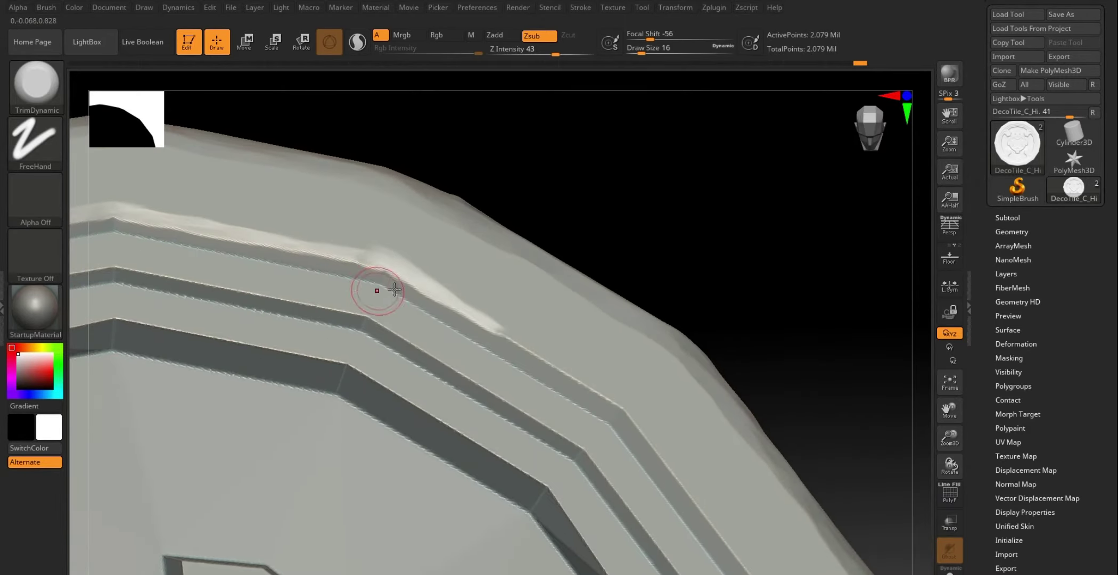
{"action": "key", "text": "bracketright"}
{"action": "left_click_drag", "start_coordinate": [522, 334], "coordinate": [563, 368]}
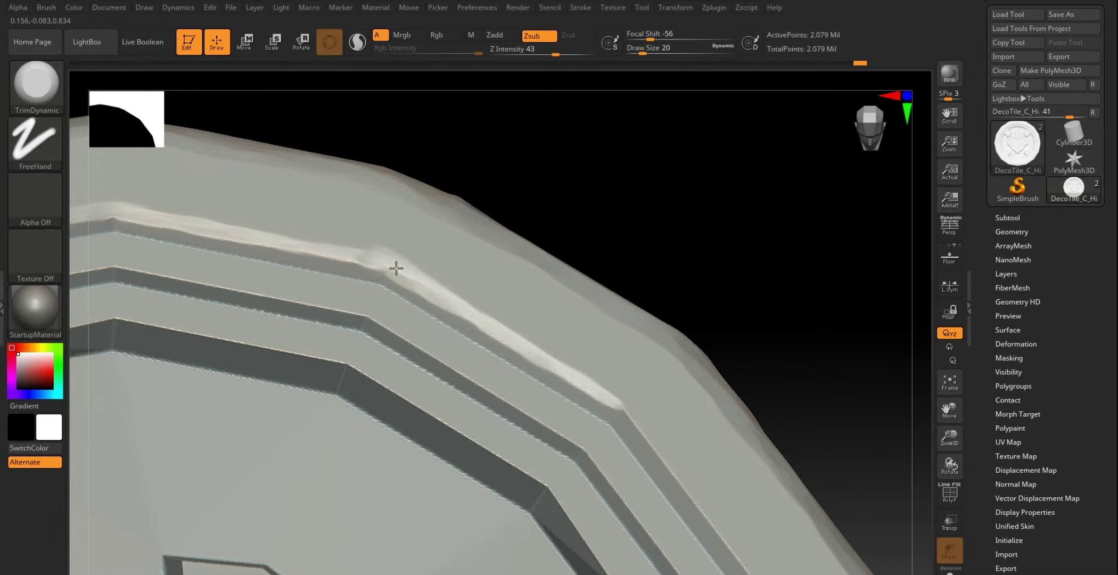
{"action": "left_click_drag", "start_coordinate": [396, 268], "coordinate": [337, 247]}
{"action": "mouse_move", "coordinate": [642, 257]}
{"action": "left_mouse_down"}
{"action": "mouse_move", "coordinate": [719, 251]}
{"action": "mouse_move", "coordinate": [718, 300]}
{"action": "mouse_move", "coordinate": [686, 252]}
{"action": "mouse_move", "coordinate": [698, 287]}
{"action": "mouse_move", "coordinate": [711, 286]}
{"action": "left_mouse_up"}
{"action": "left_click_drag", "start_coordinate": [733, 254], "coordinate": [407, 275]}
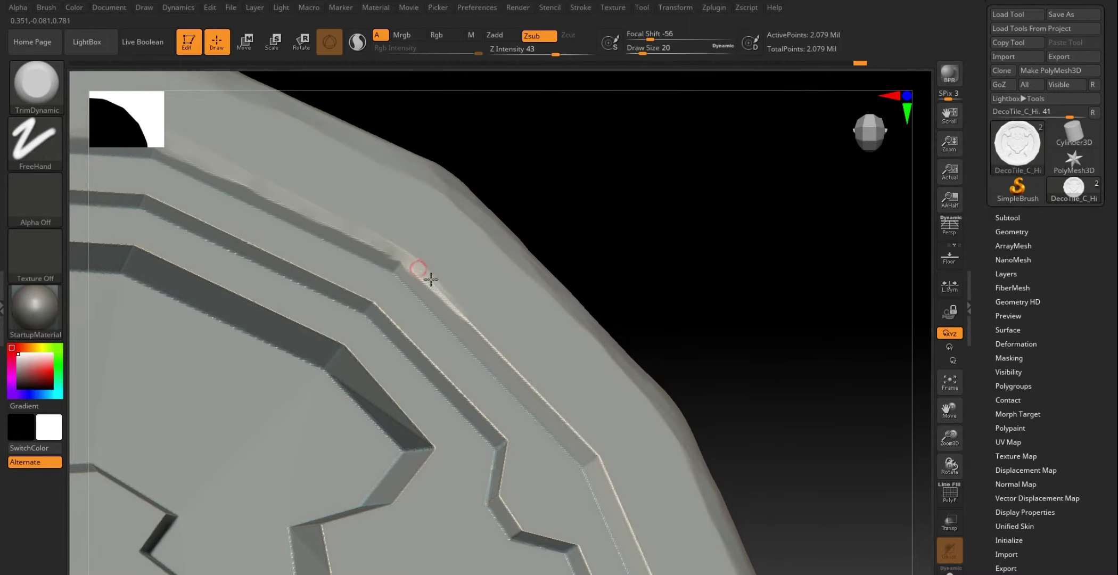
{"action": "mouse_move", "coordinate": [466, 316]}
{"action": "left_mouse_down"}
{"action": "mouse_move", "coordinate": [590, 443]}
{"action": "mouse_move", "coordinate": [432, 272]}
{"action": "left_mouse_up"}
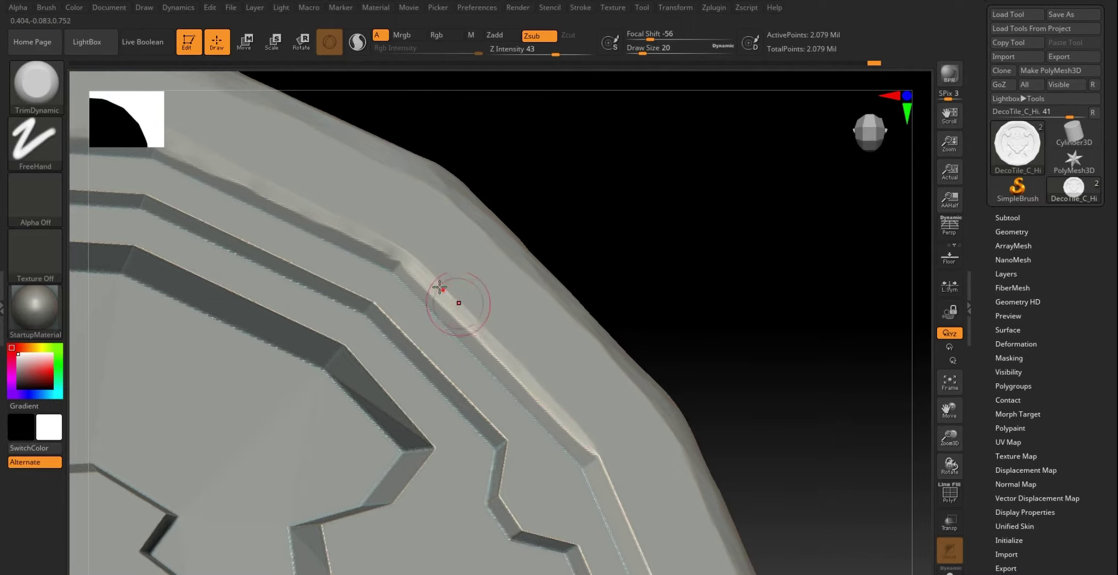
Step: Flatten further short stretches of the step bevel near its corner
{"action": "left_click_drag", "start_coordinate": [570, 262], "coordinate": [712, 241]}
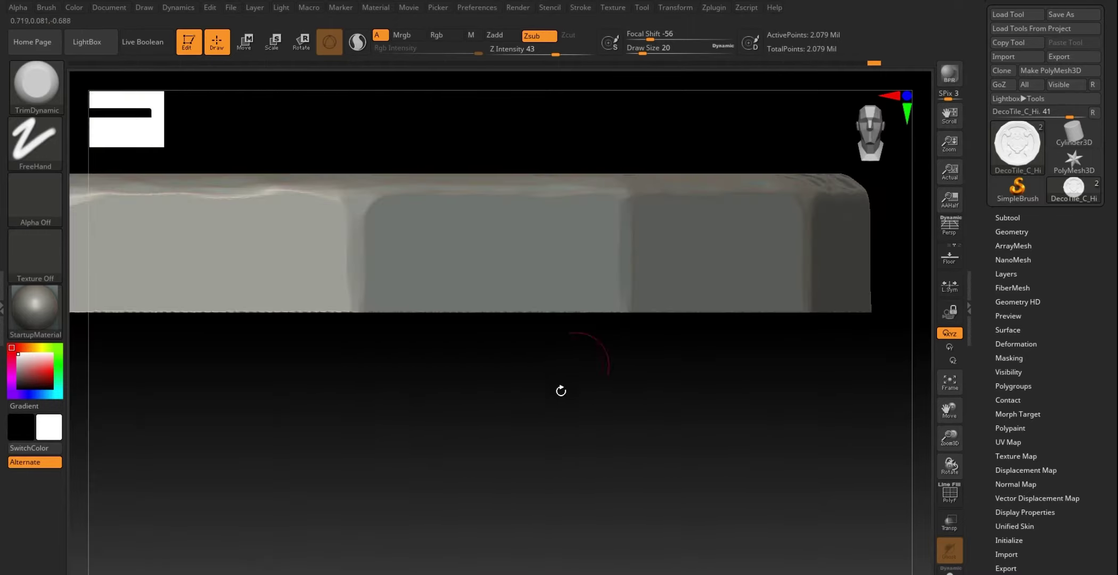
{"action": "mouse_move", "coordinate": [562, 390]}
{"action": "left_mouse_down"}
{"action": "mouse_move", "coordinate": [775, 243]}
{"action": "mouse_move", "coordinate": [584, 274]}
{"action": "left_mouse_up"}
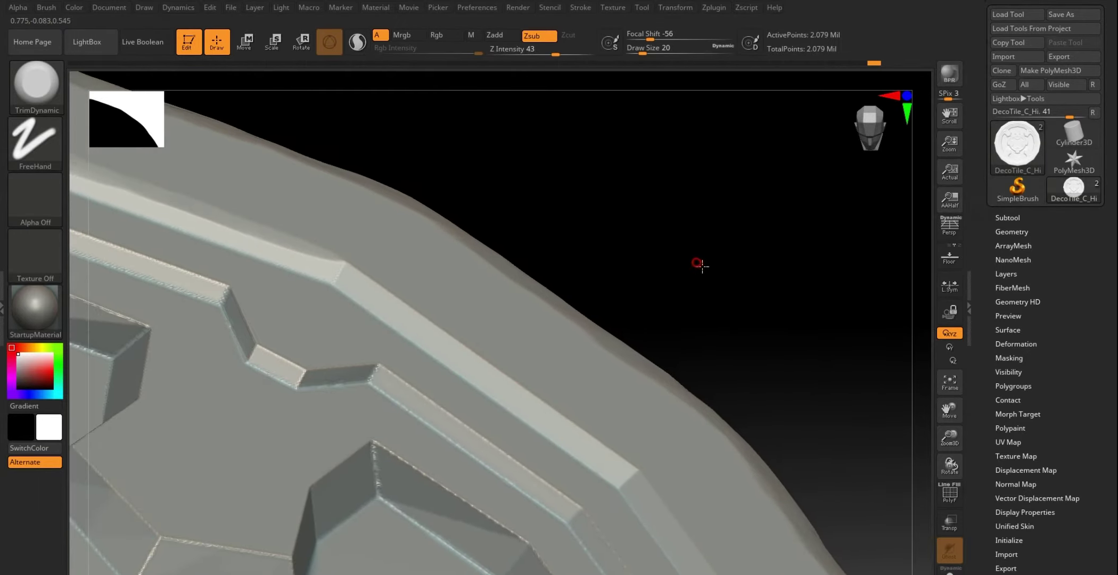
{"action": "left_click_drag", "start_coordinate": [682, 267], "coordinate": [698, 262]}
{"action": "left_click_drag", "start_coordinate": [372, 279], "coordinate": [488, 362]}
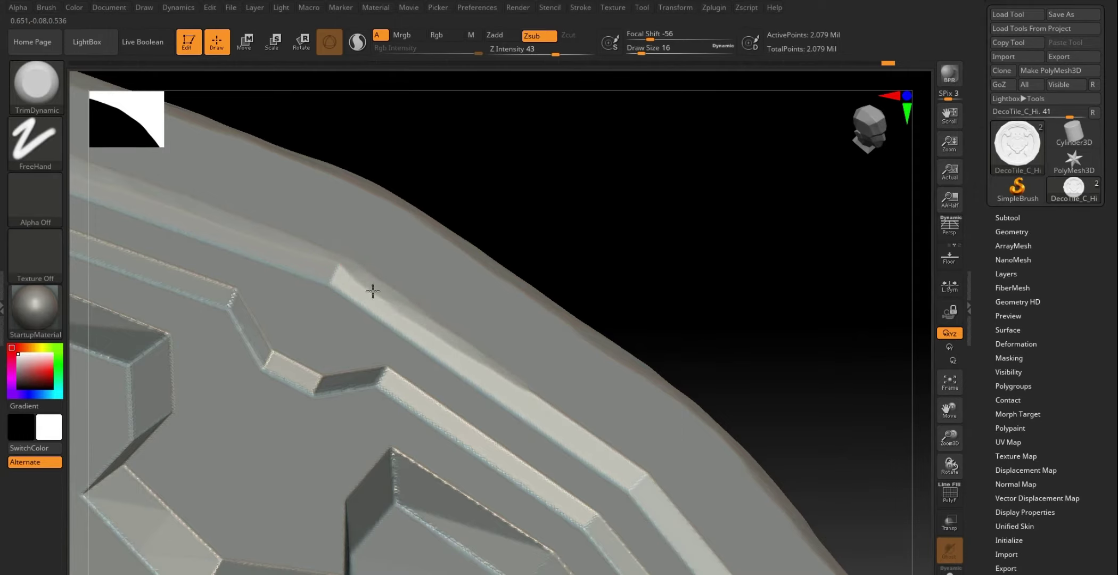
{"action": "left_click_drag", "start_coordinate": [639, 251], "coordinate": [598, 268]}
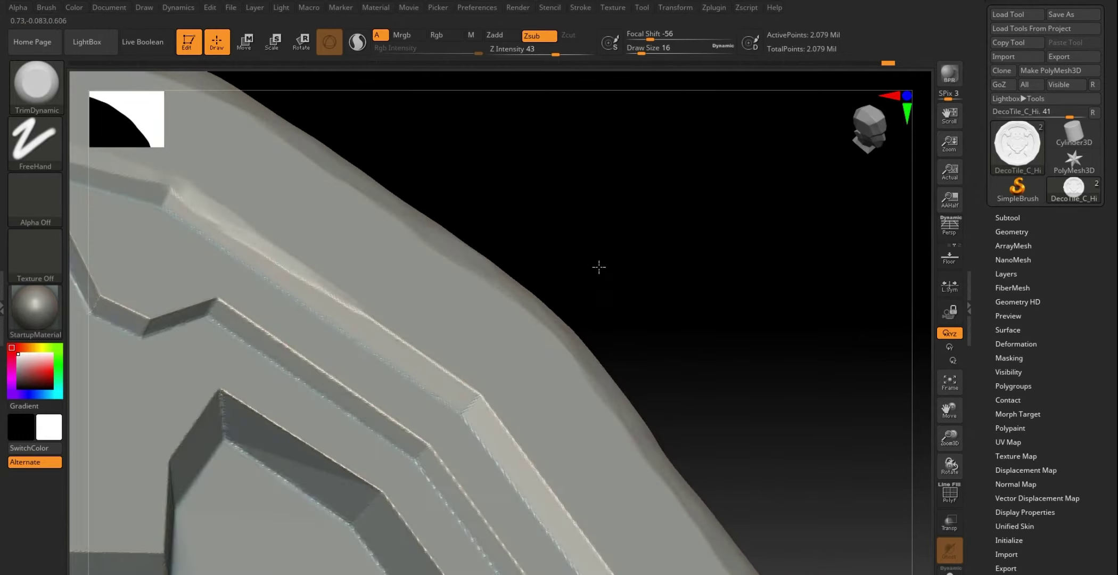
{"action": "left_click_drag", "start_coordinate": [340, 295], "coordinate": [408, 340]}
{"action": "left_click_drag", "start_coordinate": [478, 394], "coordinate": [351, 302]}
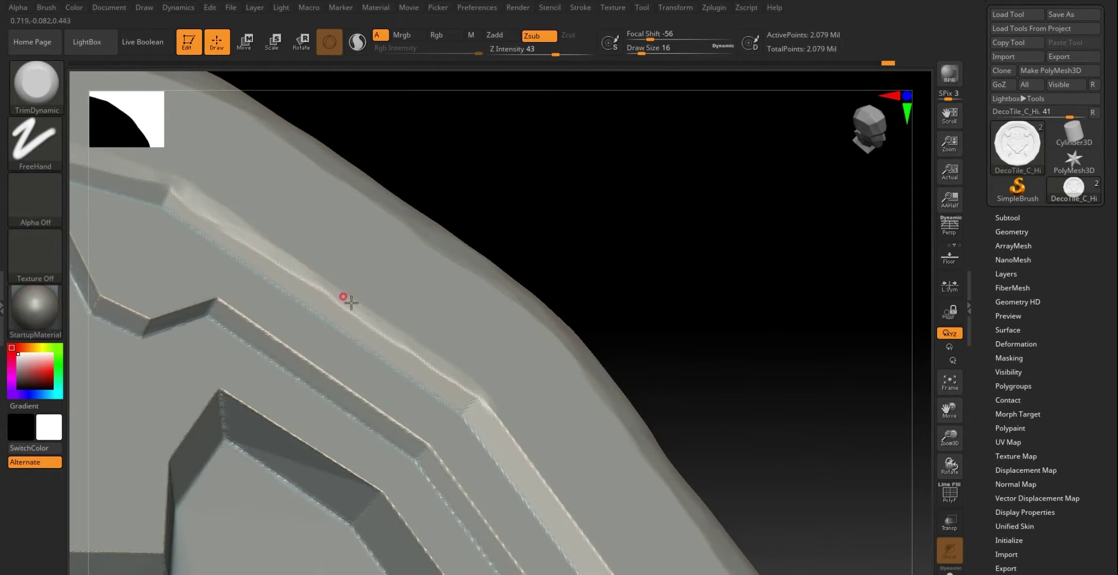
{"action": "mouse_move", "coordinate": [684, 248]}
{"action": "left_mouse_down"}
{"action": "mouse_move", "coordinate": [711, 312]}
{"action": "mouse_move", "coordinate": [743, 282]}
{"action": "mouse_move", "coordinate": [737, 304]}
{"action": "mouse_move", "coordinate": [738, 279]}
{"action": "left_mouse_up"}
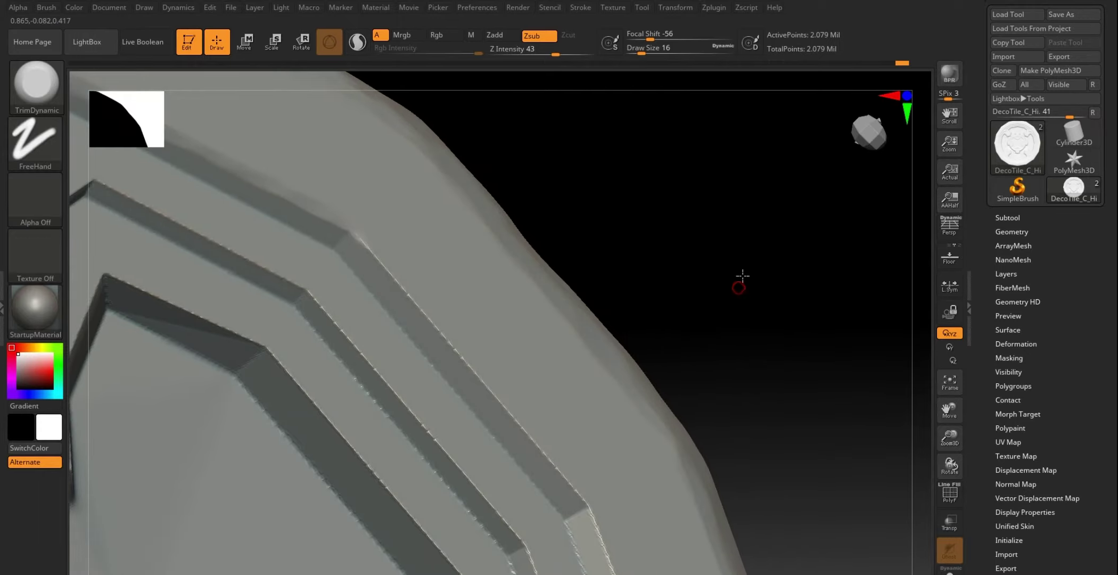
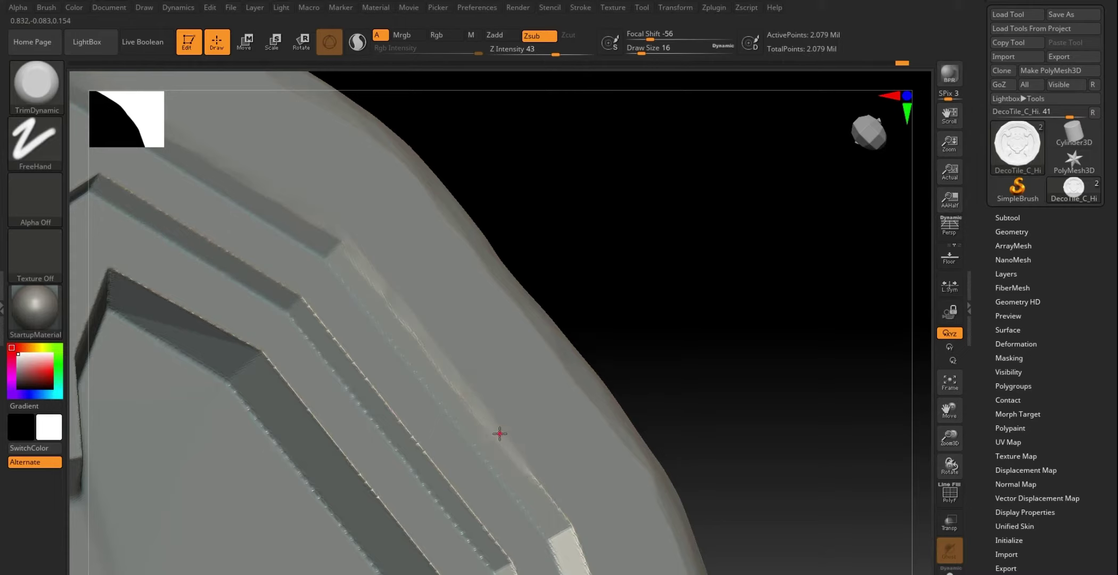
Step: Trim worn chips down the right-side outer rim bevel edge
{"action": "mouse_move", "coordinate": [774, 418]}
{"action": "left_mouse_down"}
{"action": "mouse_move", "coordinate": [691, 319]}
{"action": "mouse_move", "coordinate": [681, 356]}
{"action": "mouse_move", "coordinate": [486, 322]}
{"action": "left_mouse_up"}
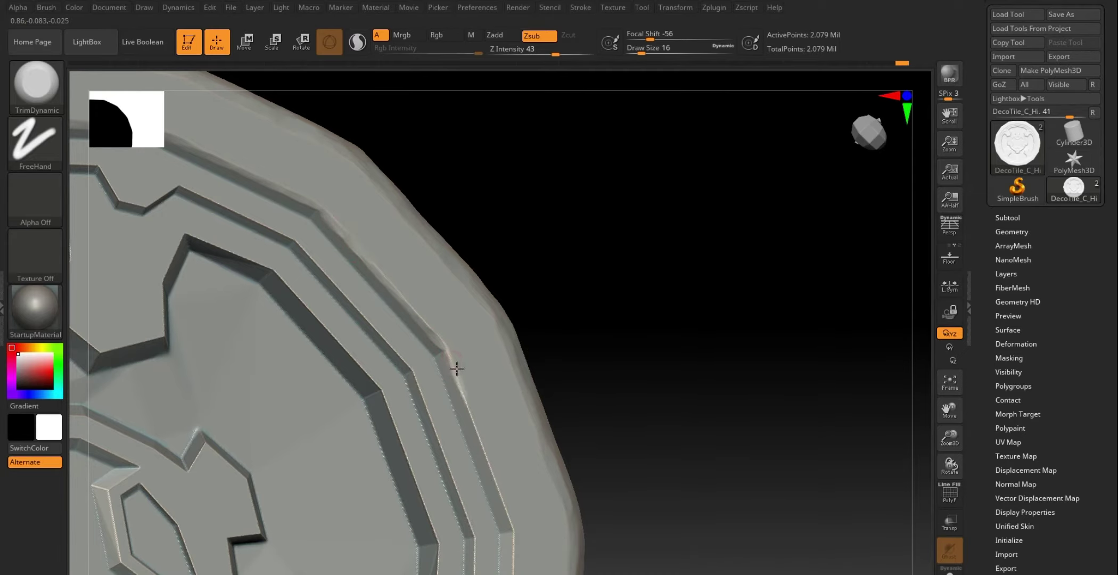
{"action": "mouse_move", "coordinate": [667, 369]}
{"action": "left_mouse_down"}
{"action": "mouse_move", "coordinate": [667, 312]}
{"action": "mouse_move", "coordinate": [682, 367]}
{"action": "mouse_move", "coordinate": [716, 372]}
{"action": "mouse_move", "coordinate": [415, 238]}
{"action": "left_mouse_up"}
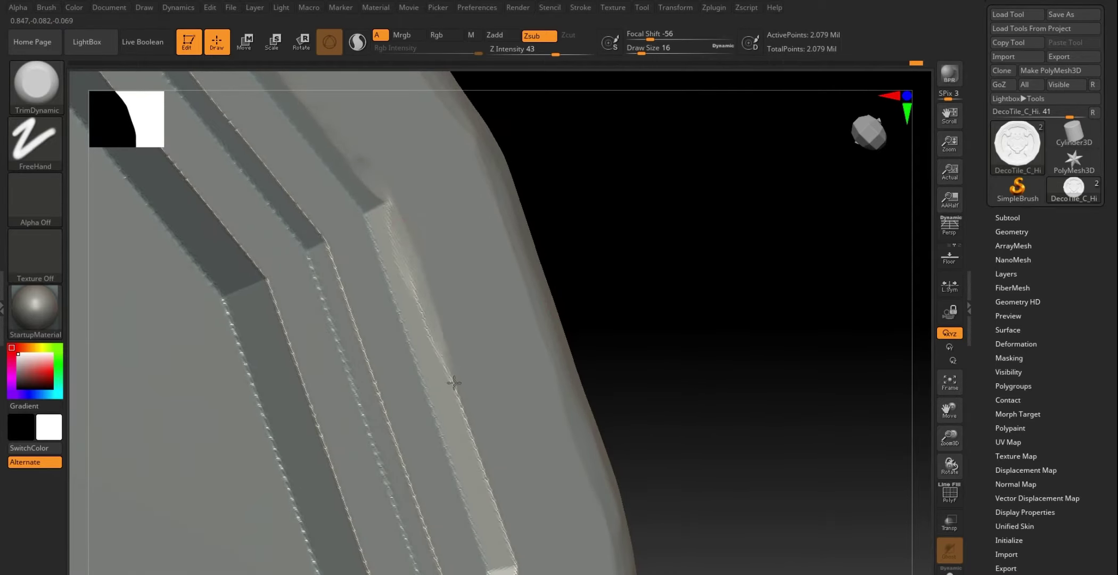
{"action": "mouse_move", "coordinate": [697, 358]}
{"action": "left_mouse_down"}
{"action": "mouse_move", "coordinate": [432, 315]}
{"action": "mouse_move", "coordinate": [434, 363]}
{"action": "left_mouse_up"}
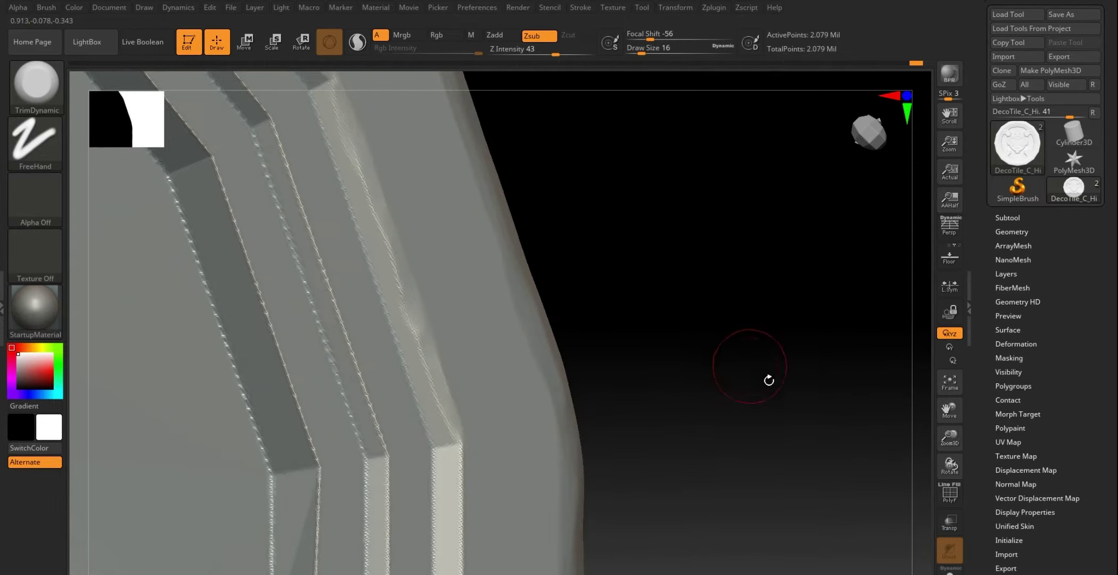
{"action": "mouse_move", "coordinate": [768, 380]}
{"action": "left_mouse_down"}
{"action": "mouse_move", "coordinate": [745, 325]}
{"action": "mouse_move", "coordinate": [600, 317]}
{"action": "left_mouse_up"}
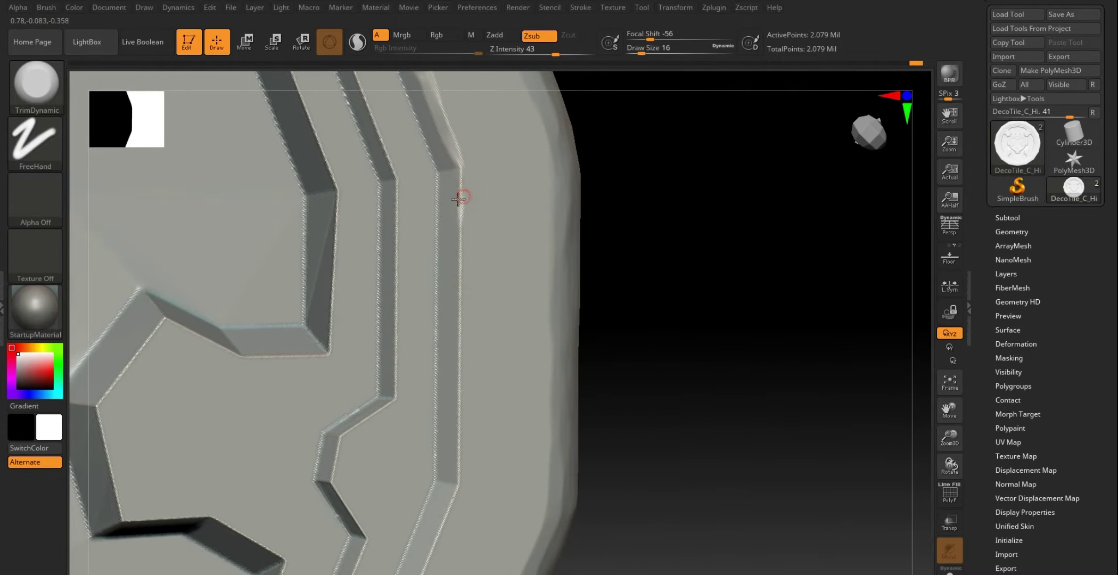
{"action": "left_click_drag", "start_coordinate": [458, 176], "coordinate": [461, 367]}
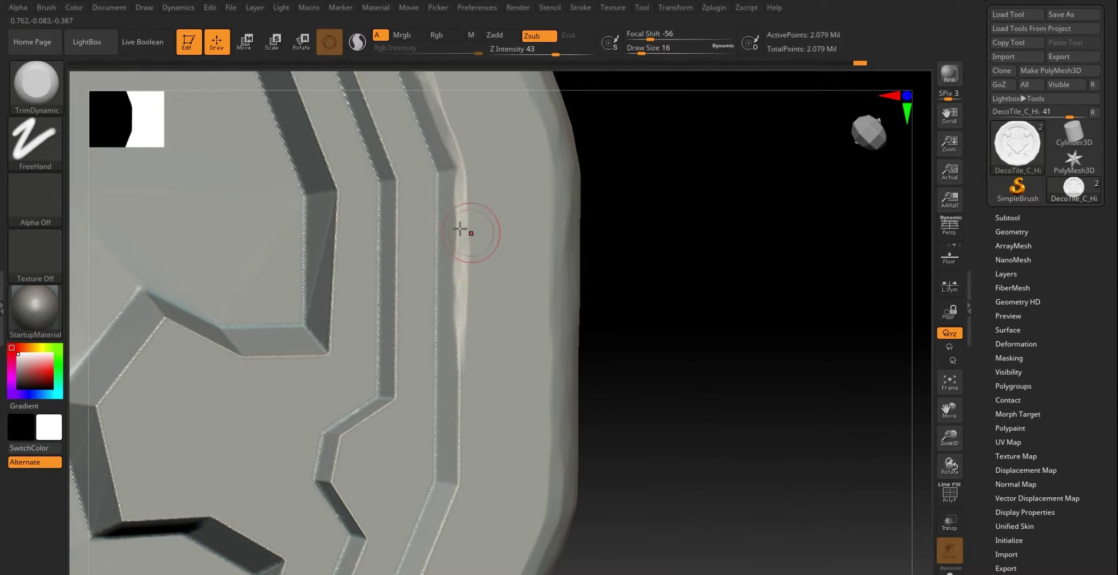
{"action": "left_click_drag", "start_coordinate": [458, 208], "coordinate": [461, 297]}
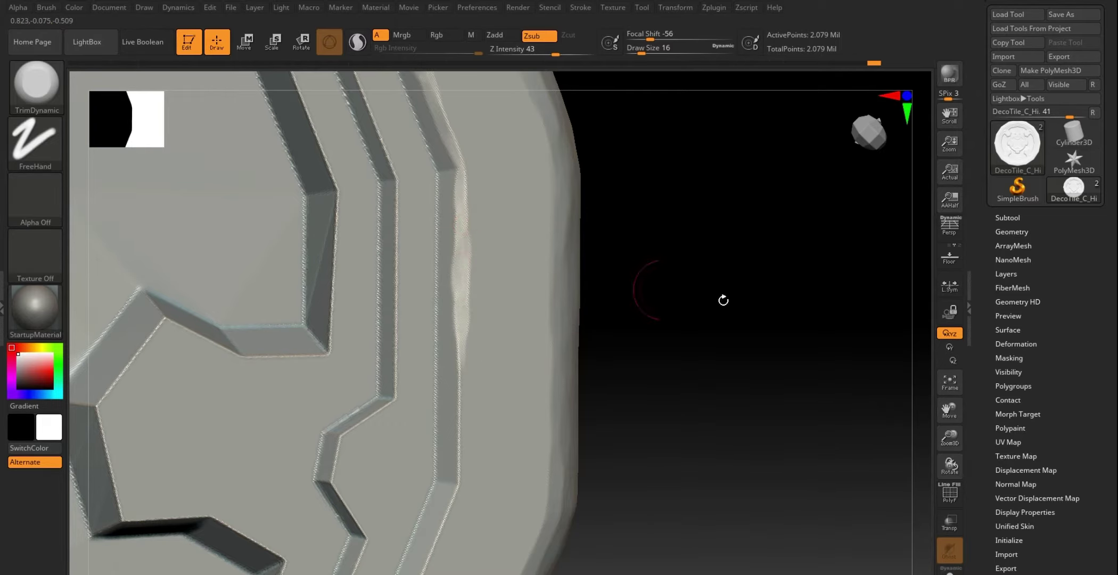
Step: Extend the chipped wear further down and along a long stretch of the rim
{"action": "left_click_drag", "start_coordinate": [721, 297], "coordinate": [761, 225], "text": "alt"}
{"action": "mouse_move", "coordinate": [496, 290]}
{"action": "left_mouse_down"}
{"action": "mouse_move", "coordinate": [495, 306]}
{"action": "mouse_move", "coordinate": [498, 255]}
{"action": "left_mouse_up"}
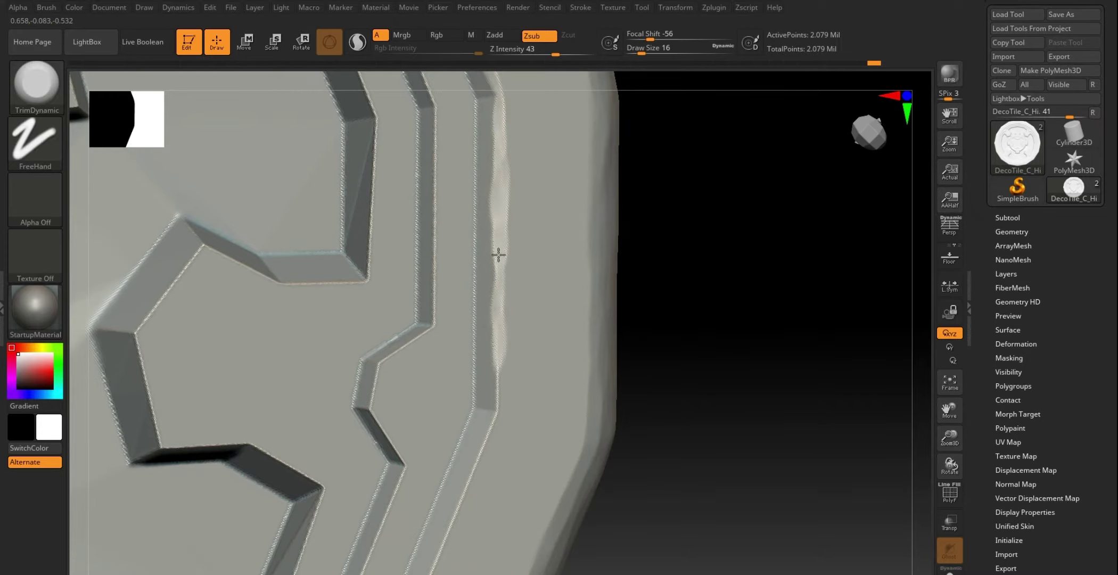
{"action": "left_click_drag", "start_coordinate": [501, 361], "coordinate": [501, 397]}
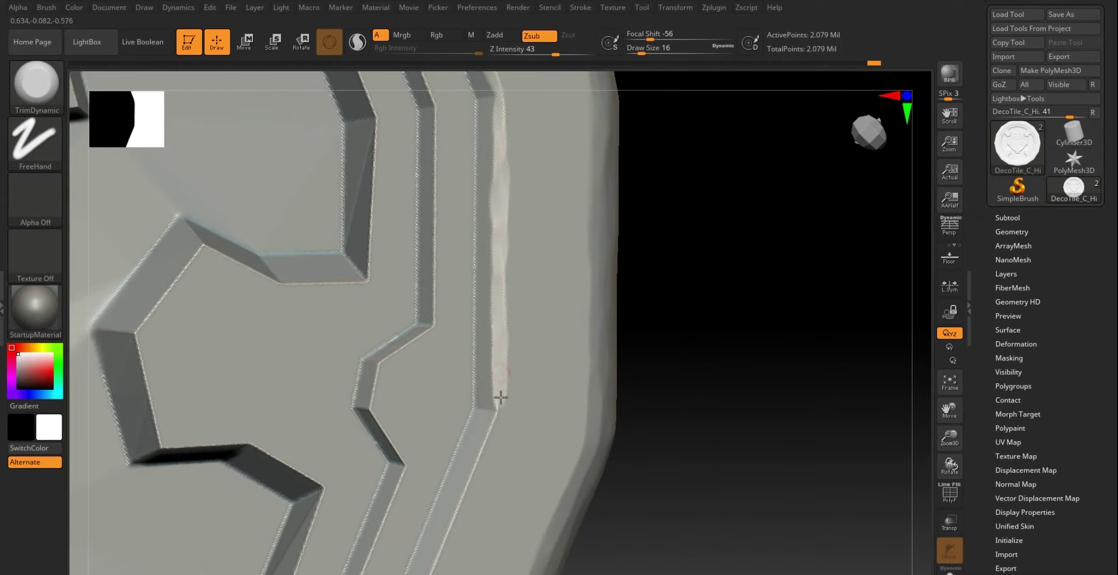
{"action": "mouse_move", "coordinate": [764, 317]}
{"action": "left_mouse_down", "text": "alt"}
{"action": "mouse_move", "coordinate": [781, 320]}
{"action": "mouse_move", "coordinate": [767, 351]}
{"action": "left_mouse_up", "text": "alt"}
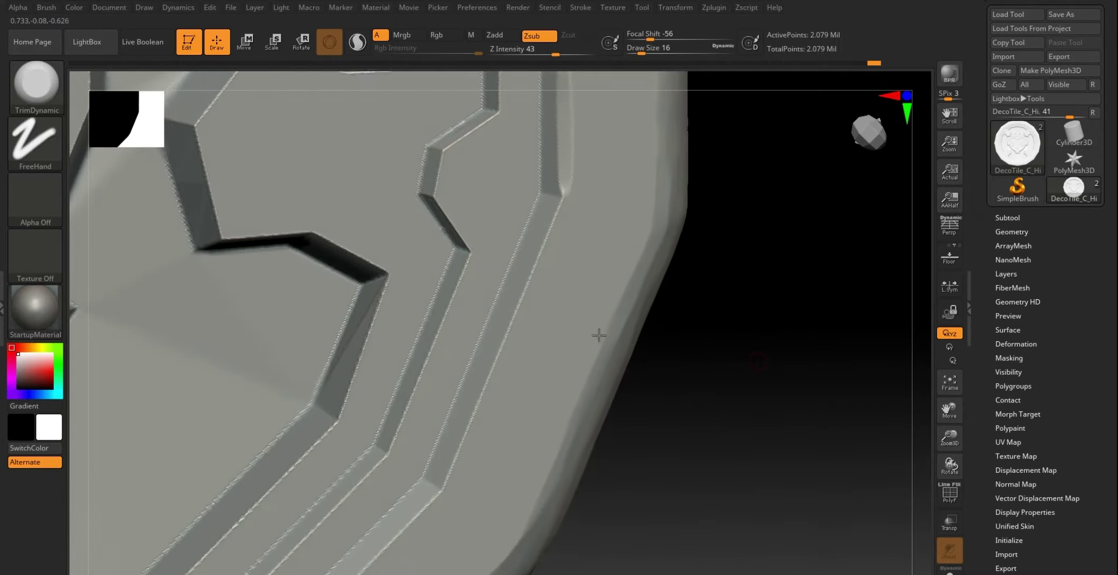
{"action": "left_click_drag", "start_coordinate": [517, 311], "coordinate": [515, 314]}
{"action": "left_click_drag", "start_coordinate": [540, 249], "coordinate": [554, 222]}
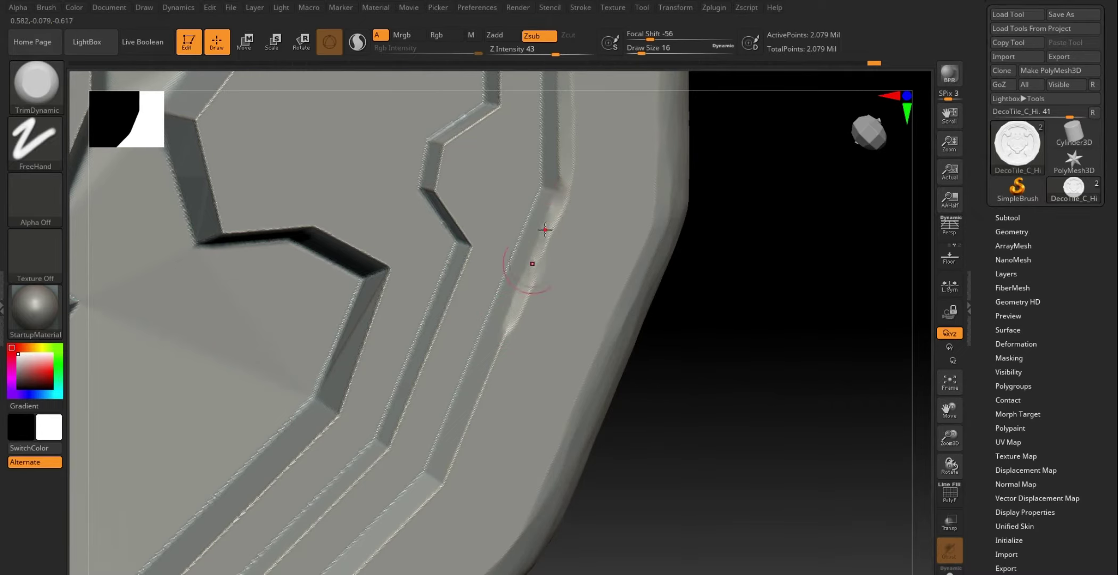
{"action": "left_click_drag", "start_coordinate": [529, 270], "coordinate": [464, 429]}
{"action": "left_click_drag", "start_coordinate": [509, 345], "coordinate": [512, 328]}
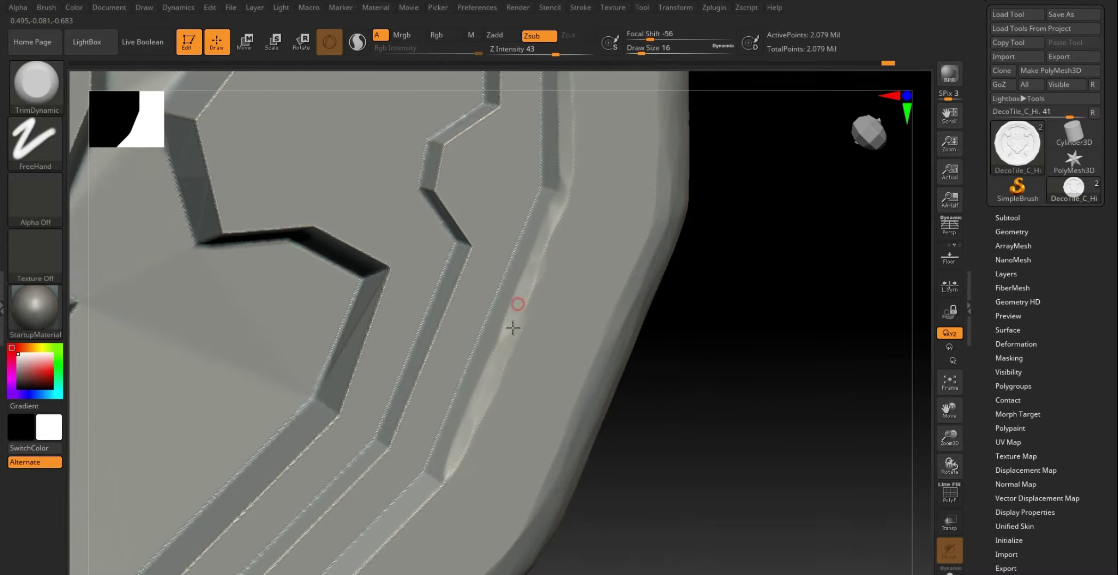
Step: Trim wear along the lower corner of the right-side rim
{"action": "mouse_move", "coordinate": [728, 424]}
{"action": "left_mouse_down"}
{"action": "mouse_move", "coordinate": [779, 290]}
{"action": "mouse_move", "coordinate": [793, 345]}
{"action": "left_mouse_up"}
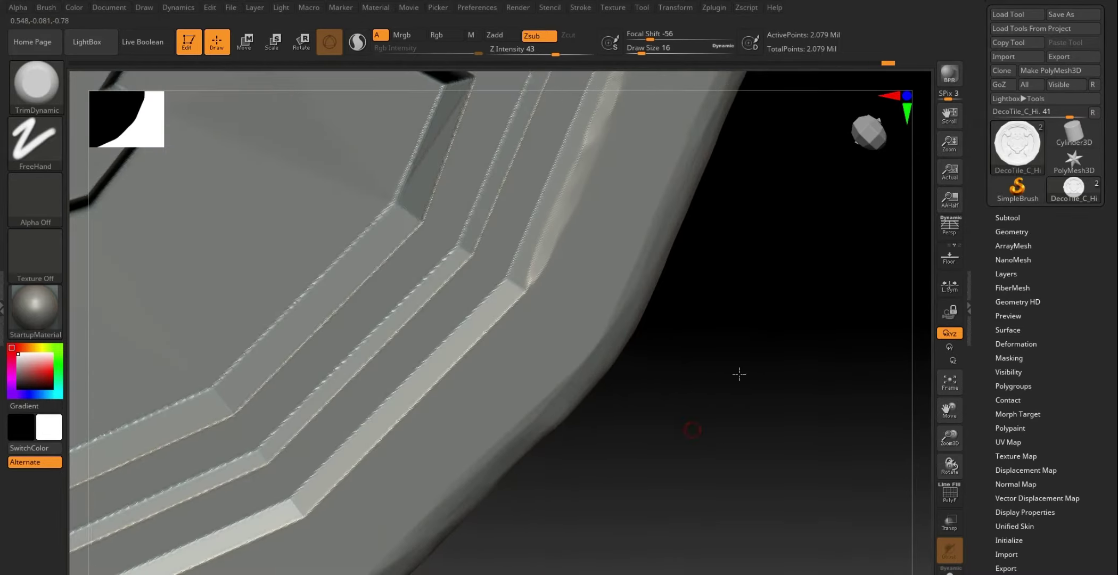
{"action": "mouse_move", "coordinate": [739, 372]}
{"action": "left_mouse_down"}
{"action": "mouse_move", "coordinate": [462, 361]}
{"action": "mouse_move", "coordinate": [568, 251]}
{"action": "left_mouse_up"}
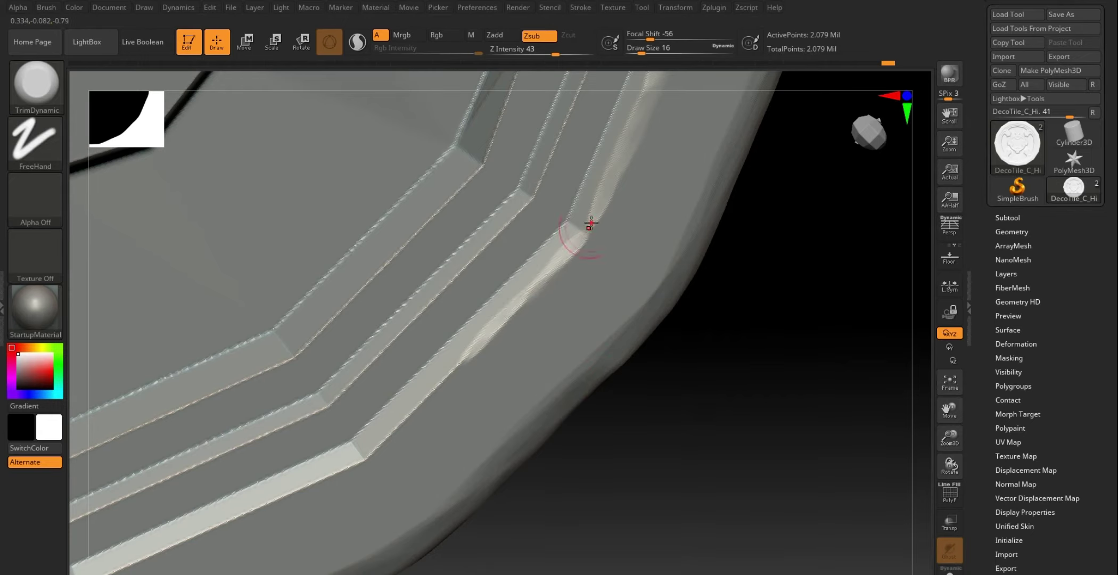
{"action": "left_click_drag", "start_coordinate": [452, 365], "coordinate": [380, 443]}
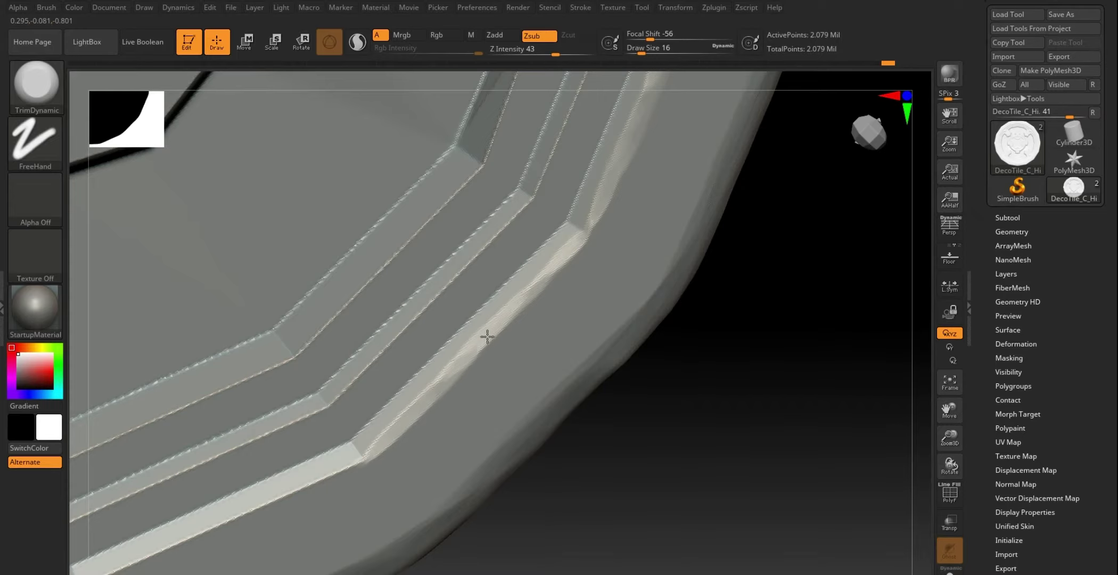
{"action": "mouse_move", "coordinate": [676, 420]}
{"action": "left_mouse_down"}
{"action": "mouse_move", "coordinate": [632, 419]}
{"action": "mouse_move", "coordinate": [713, 389]}
{"action": "mouse_move", "coordinate": [666, 426]}
{"action": "mouse_move", "coordinate": [668, 452]}
{"action": "mouse_move", "coordinate": [643, 474]}
{"action": "mouse_move", "coordinate": [733, 437]}
{"action": "left_mouse_up"}
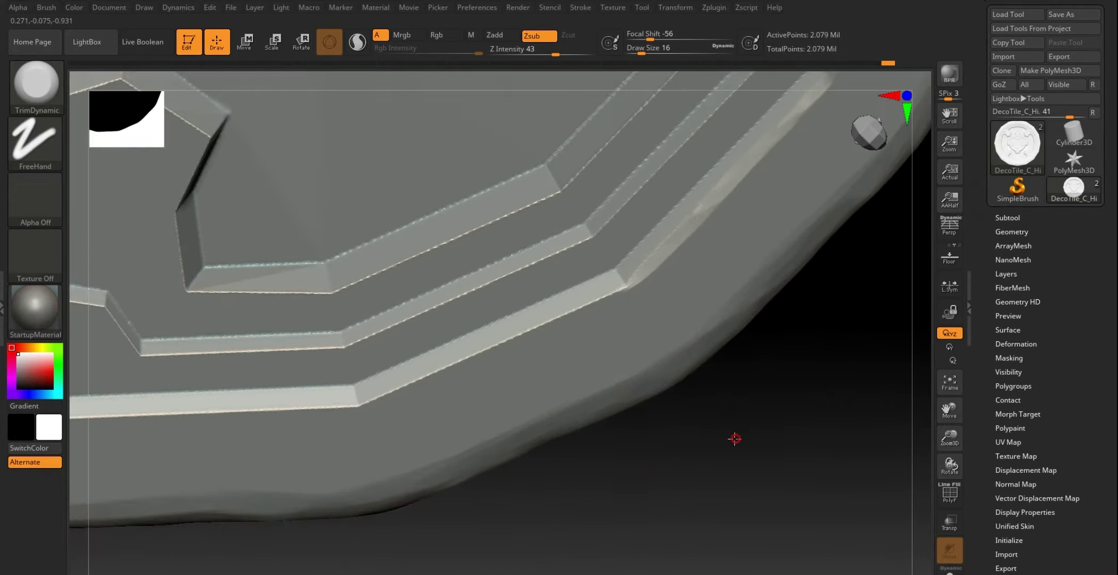
Step: Wear and soften the lower rim edge, extending the chips sideways
{"action": "left_click_drag", "start_coordinate": [376, 397], "coordinate": [544, 316]}
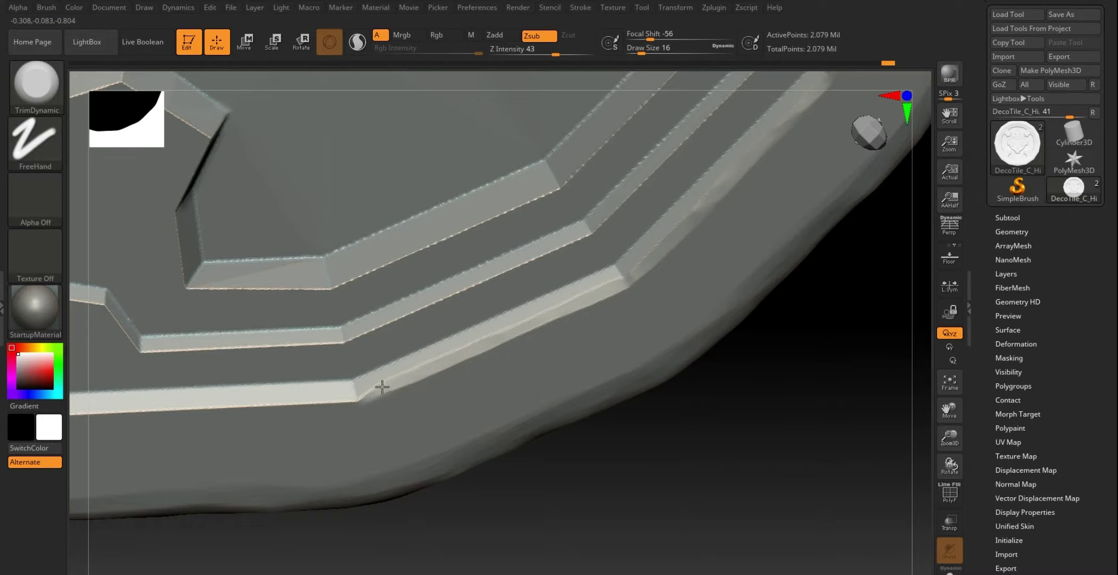
{"action": "mouse_move", "coordinate": [564, 488]}
{"action": "left_mouse_down"}
{"action": "mouse_move", "coordinate": [547, 485]}
{"action": "mouse_move", "coordinate": [771, 452]}
{"action": "mouse_move", "coordinate": [331, 461]}
{"action": "left_mouse_up"}
{"action": "mouse_move", "coordinate": [442, 501]}
{"action": "left_mouse_down"}
{"action": "mouse_move", "coordinate": [341, 379]}
{"action": "mouse_move", "coordinate": [337, 357]}
{"action": "mouse_move", "coordinate": [511, 355]}
{"action": "mouse_move", "coordinate": [407, 353]}
{"action": "mouse_move", "coordinate": [624, 337]}
{"action": "mouse_move", "coordinate": [585, 346]}
{"action": "left_mouse_up"}
{"action": "mouse_move", "coordinate": [457, 354]}
{"action": "left_mouse_down"}
{"action": "mouse_move", "coordinate": [599, 354]}
{"action": "mouse_move", "coordinate": [624, 342]}
{"action": "mouse_move", "coordinate": [379, 356]}
{"action": "left_mouse_up"}
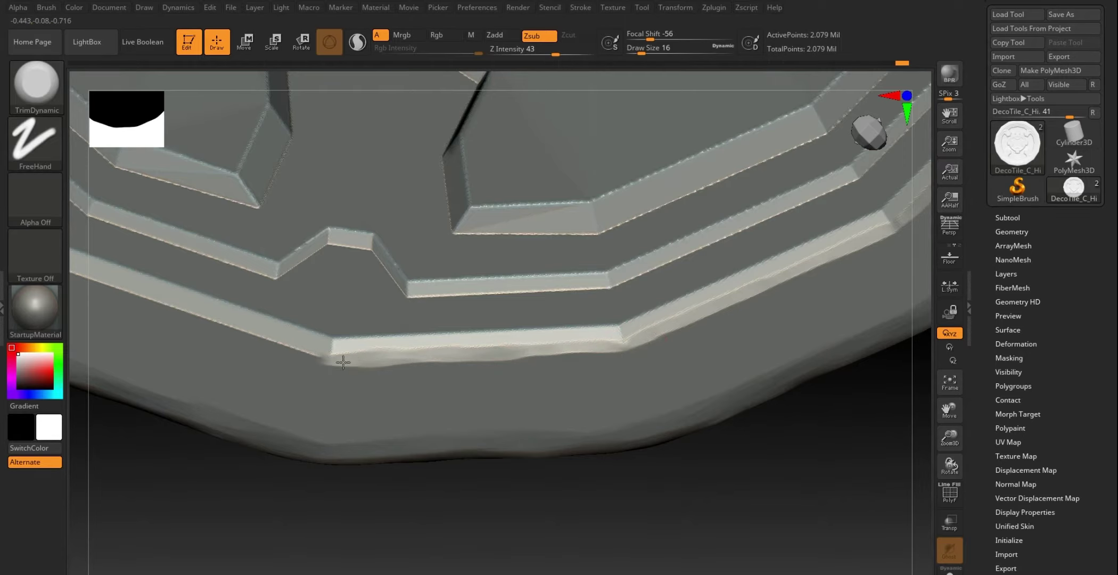
Step: Trim more worn patches into the steeper lower rim bevel
{"action": "mouse_move", "coordinate": [420, 509]}
{"action": "left_mouse_down"}
{"action": "mouse_move", "coordinate": [424, 496]}
{"action": "mouse_move", "coordinate": [339, 466]}
{"action": "mouse_move", "coordinate": [349, 485]}
{"action": "mouse_move", "coordinate": [322, 342]}
{"action": "mouse_move", "coordinate": [367, 329]}
{"action": "mouse_move", "coordinate": [337, 317]}
{"action": "mouse_move", "coordinate": [548, 387]}
{"action": "mouse_move", "coordinate": [348, 321]}
{"action": "left_mouse_up"}
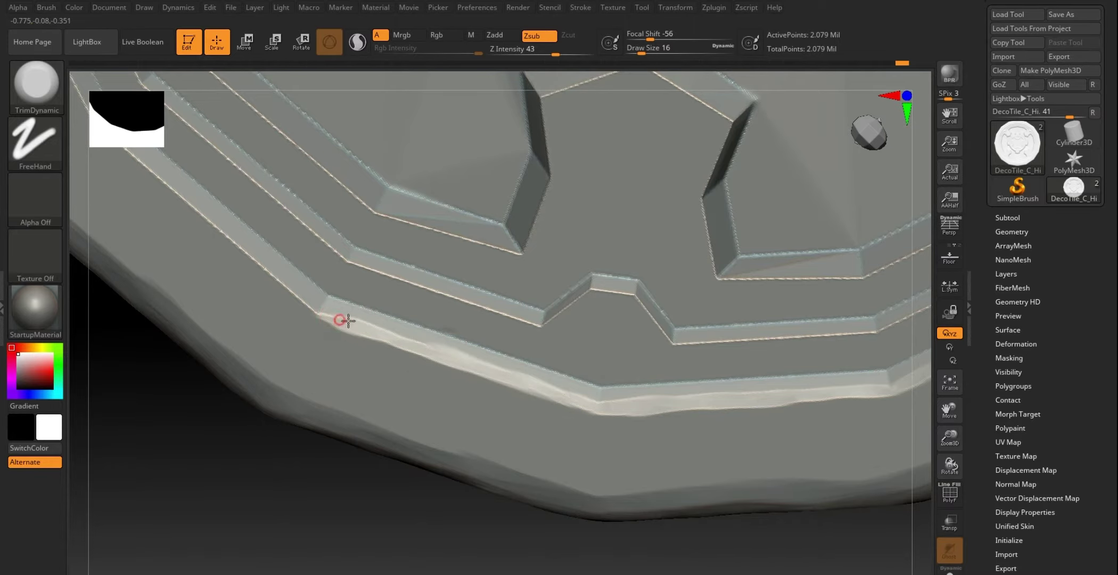
{"action": "mouse_move", "coordinate": [282, 499]}
{"action": "left_mouse_down"}
{"action": "mouse_move", "coordinate": [229, 442]}
{"action": "mouse_move", "coordinate": [267, 472]}
{"action": "left_mouse_up"}
{"action": "left_click_drag", "start_coordinate": [278, 255], "coordinate": [272, 246]}
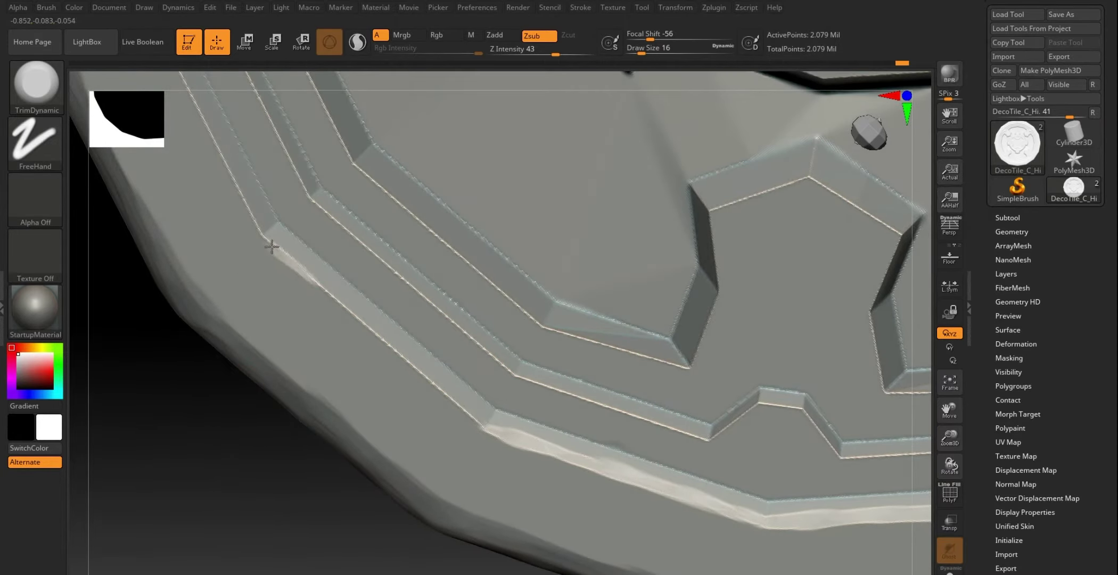
{"action": "left_click_drag", "start_coordinate": [313, 280], "coordinate": [409, 360]}
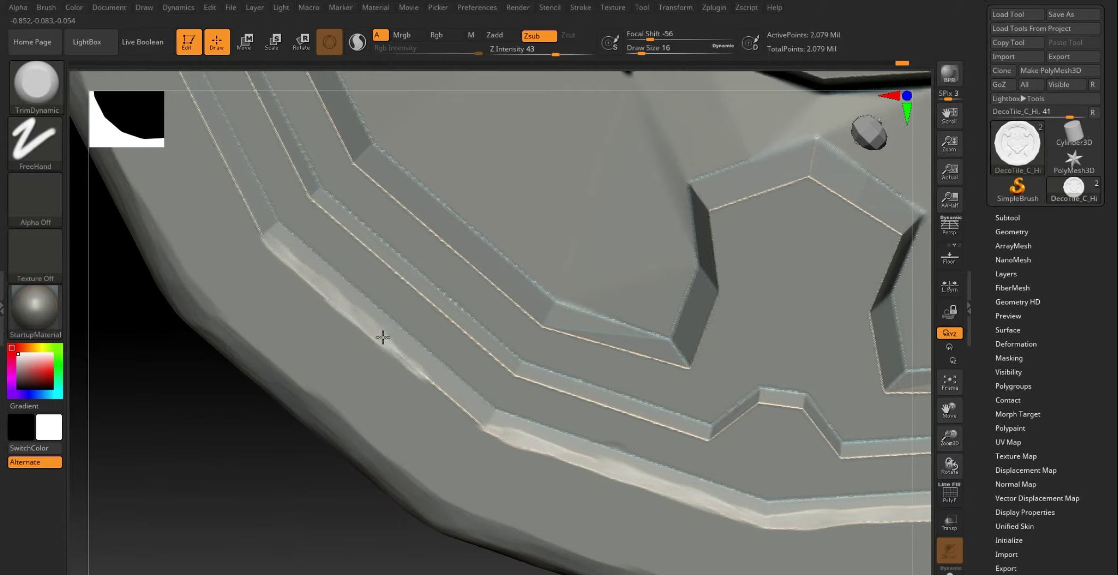
{"action": "left_click_drag", "start_coordinate": [440, 392], "coordinate": [364, 319]}
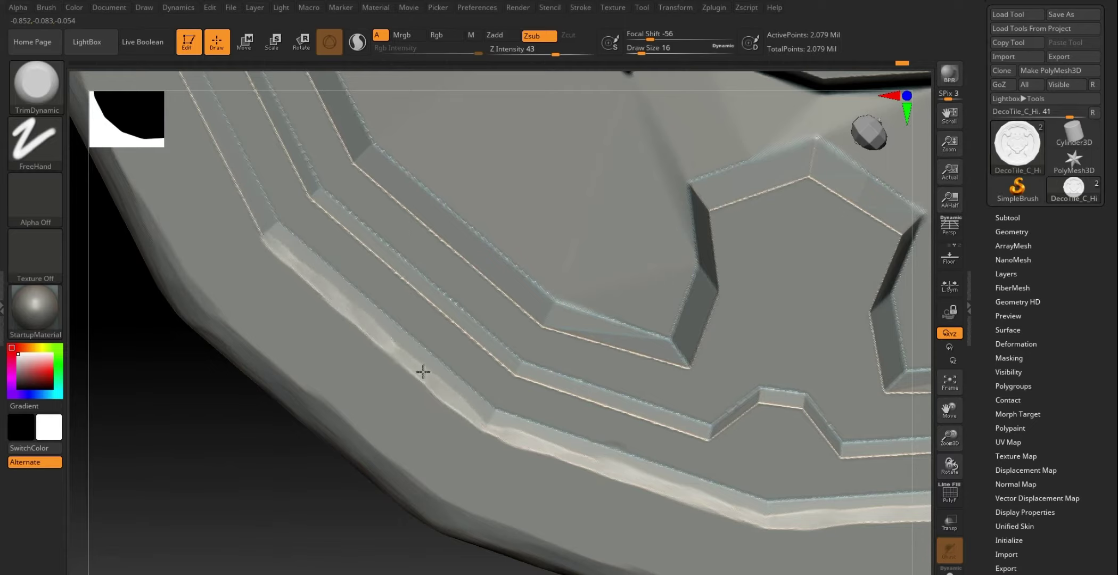
Step: Trim a worn chip down the left outer rim bevel
{"action": "left_click_drag", "start_coordinate": [261, 457], "coordinate": [374, 317], "text": "alt"}
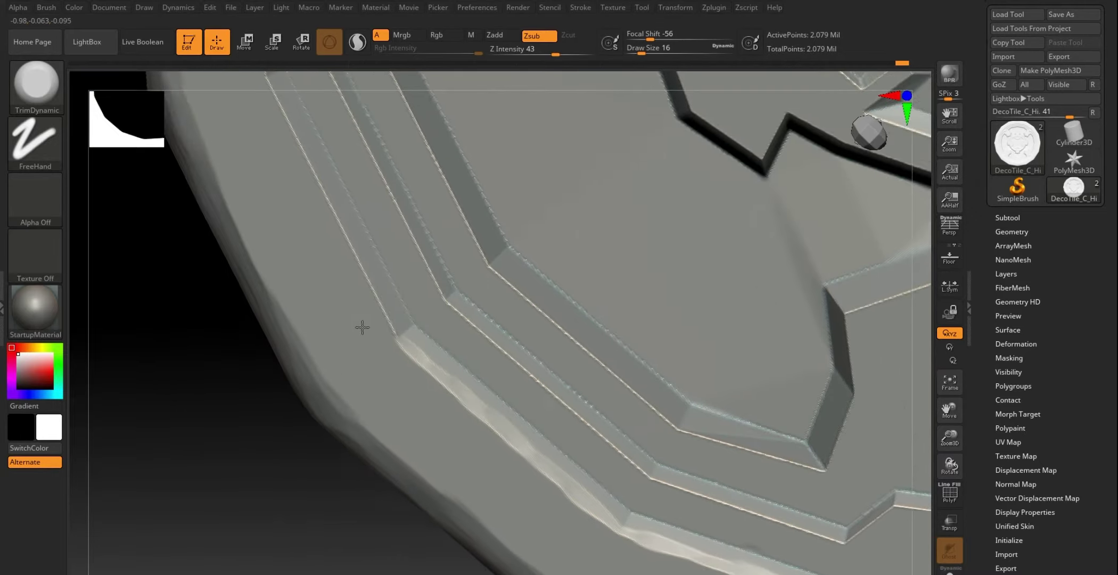
{"action": "left_click_drag", "start_coordinate": [225, 439], "coordinate": [355, 251]}
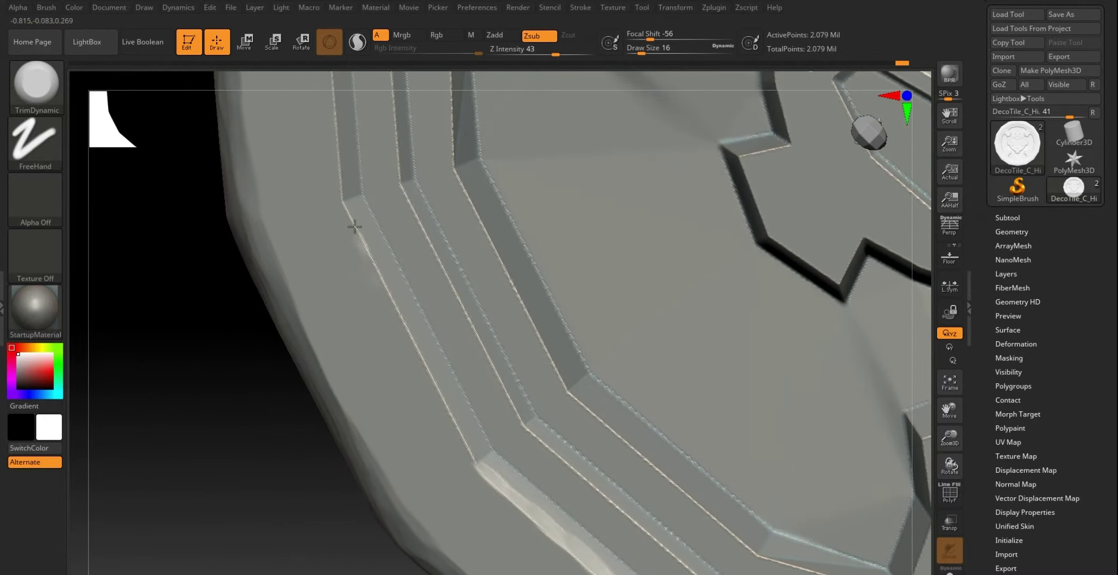
{"action": "left_click_drag", "start_coordinate": [354, 227], "coordinate": [351, 212]}
{"action": "mouse_move", "coordinate": [367, 247]}
{"action": "left_mouse_down"}
{"action": "mouse_move", "coordinate": [361, 229]}
{"action": "mouse_move", "coordinate": [463, 441]}
{"action": "left_mouse_up"}
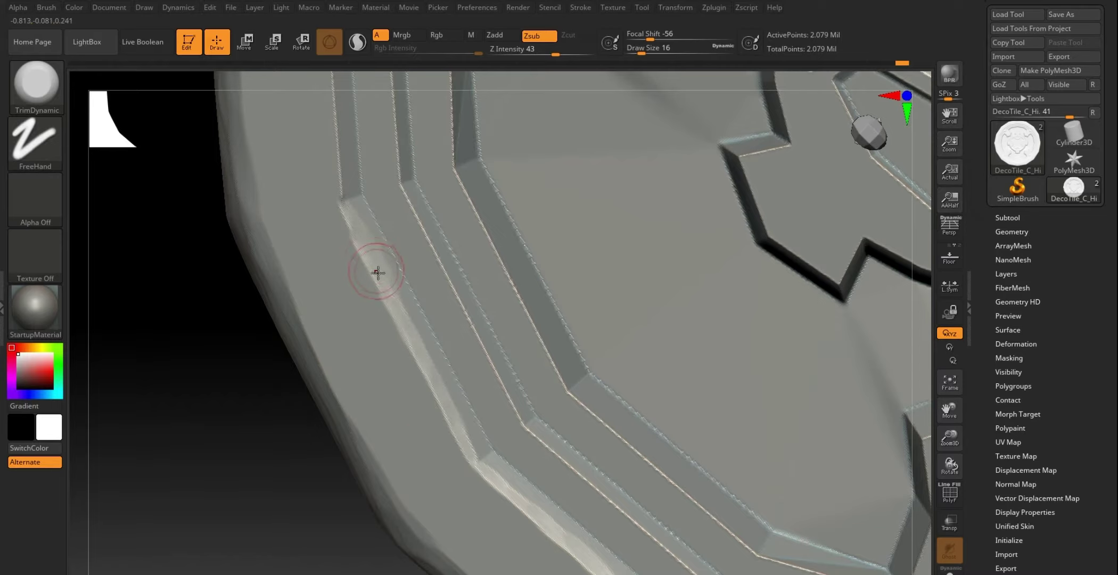
Step: Extend the worn trim further down the left rim bevel edge
{"action": "mouse_move", "coordinate": [164, 308]}
{"action": "left_mouse_down"}
{"action": "mouse_move", "coordinate": [250, 510]}
{"action": "mouse_move", "coordinate": [215, 412]}
{"action": "mouse_move", "coordinate": [224, 405]}
{"action": "mouse_move", "coordinate": [207, 395]}
{"action": "mouse_move", "coordinate": [226, 362]}
{"action": "left_mouse_up"}
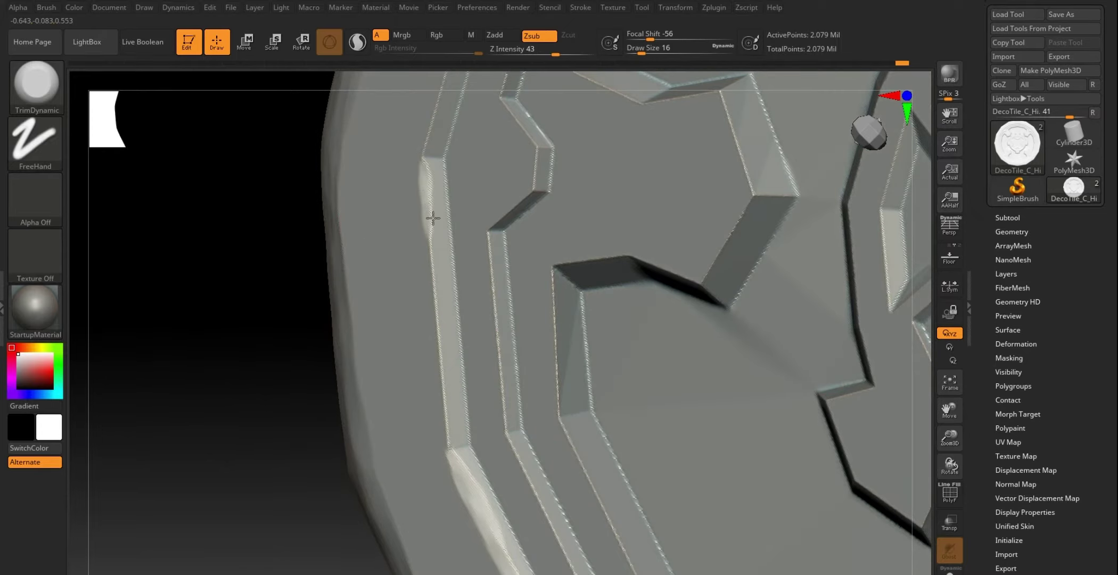
{"action": "left_click_drag", "start_coordinate": [433, 218], "coordinate": [429, 187]}
{"action": "left_click_drag", "start_coordinate": [424, 287], "coordinate": [428, 241]}
{"action": "left_click_drag", "start_coordinate": [443, 339], "coordinate": [446, 391]}
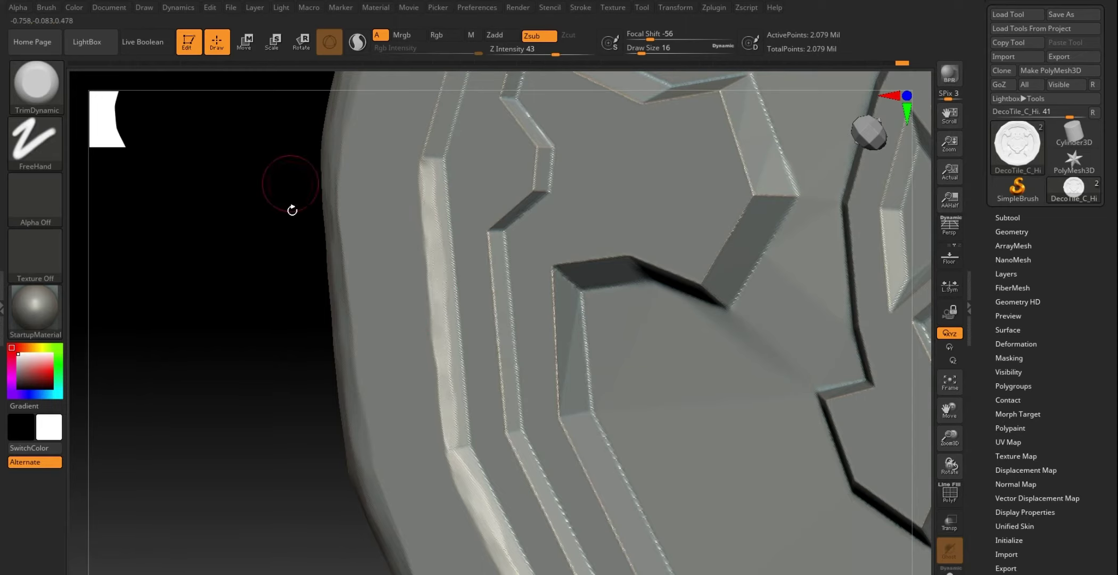
{"action": "mouse_move", "coordinate": [254, 216]}
{"action": "left_mouse_down"}
{"action": "mouse_move", "coordinate": [227, 375]}
{"action": "mouse_move", "coordinate": [225, 362]}
{"action": "left_mouse_up"}
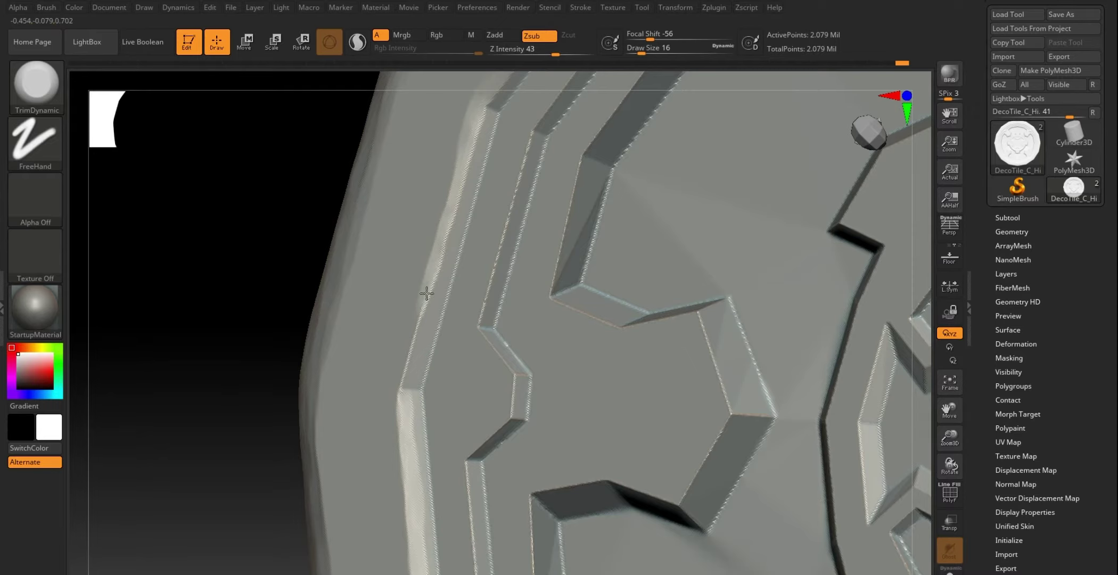
{"action": "left_click_drag", "start_coordinate": [426, 292], "coordinate": [400, 400]}
Step: Frame the tile and wear down the top rim and lower bevel edges
{"action": "key", "text": "f"}
{"action": "mouse_move", "coordinate": [219, 381]}
{"action": "left_mouse_down"}
{"action": "mouse_move", "coordinate": [247, 290]}
{"action": "mouse_move", "coordinate": [392, 404]}
{"action": "mouse_move", "coordinate": [699, 290]}
{"action": "left_mouse_up"}
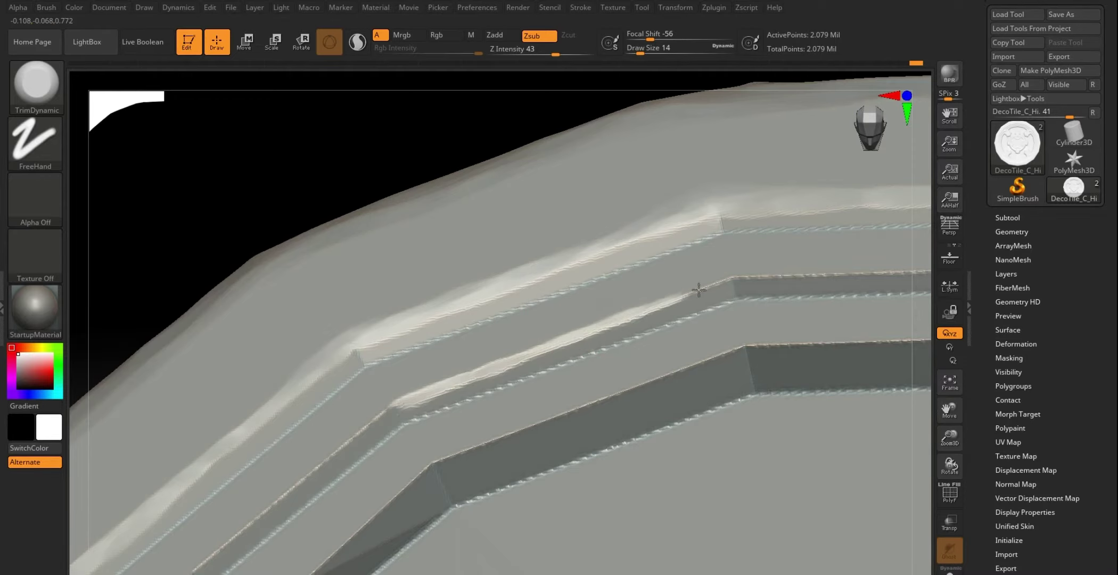
{"action": "mouse_move", "coordinate": [903, 242]}
{"action": "right_mouse_down"}
{"action": "mouse_move", "coordinate": [705, 280]}
{"action": "mouse_move", "coordinate": [885, 268]}
{"action": "mouse_move", "coordinate": [928, 282]}
{"action": "mouse_move", "coordinate": [836, 319]}
{"action": "mouse_move", "coordinate": [529, 337]}
{"action": "right_mouse_up"}
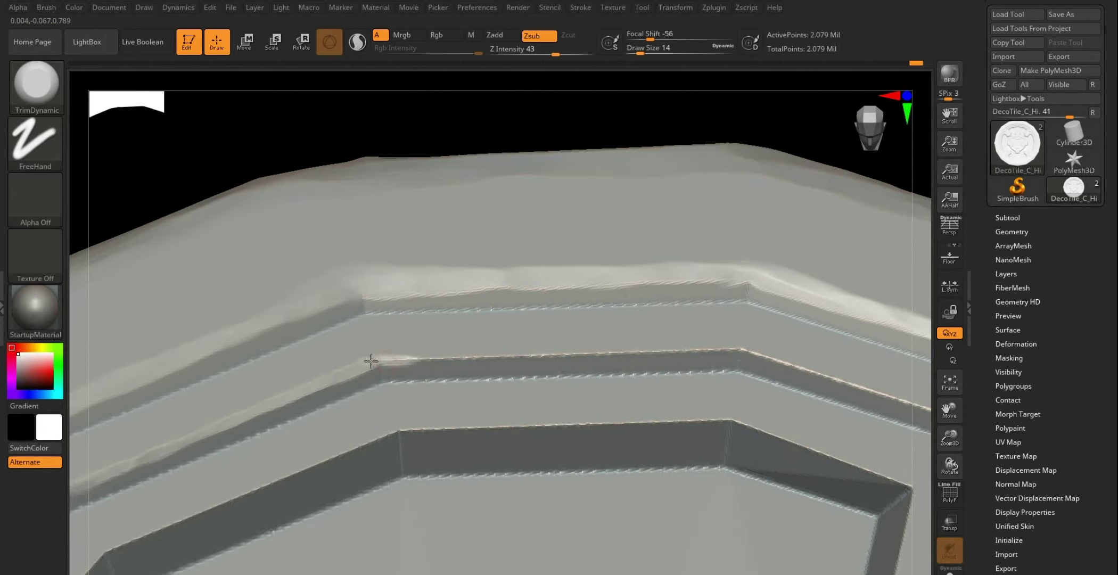
{"action": "left_click_drag", "start_coordinate": [371, 361], "coordinate": [463, 359]}
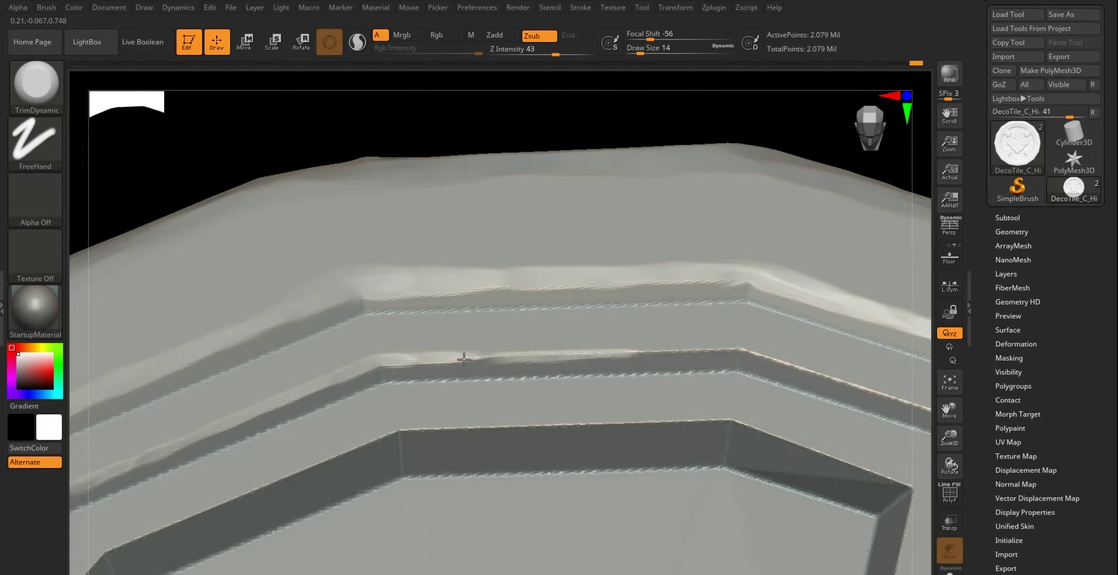
{"action": "mouse_move", "coordinate": [478, 360]}
{"action": "right_mouse_down"}
{"action": "mouse_move", "coordinate": [761, 187]}
{"action": "mouse_move", "coordinate": [720, 175]}
{"action": "right_mouse_up"}
{"action": "left_click_drag", "start_coordinate": [396, 329], "coordinate": [647, 410]}
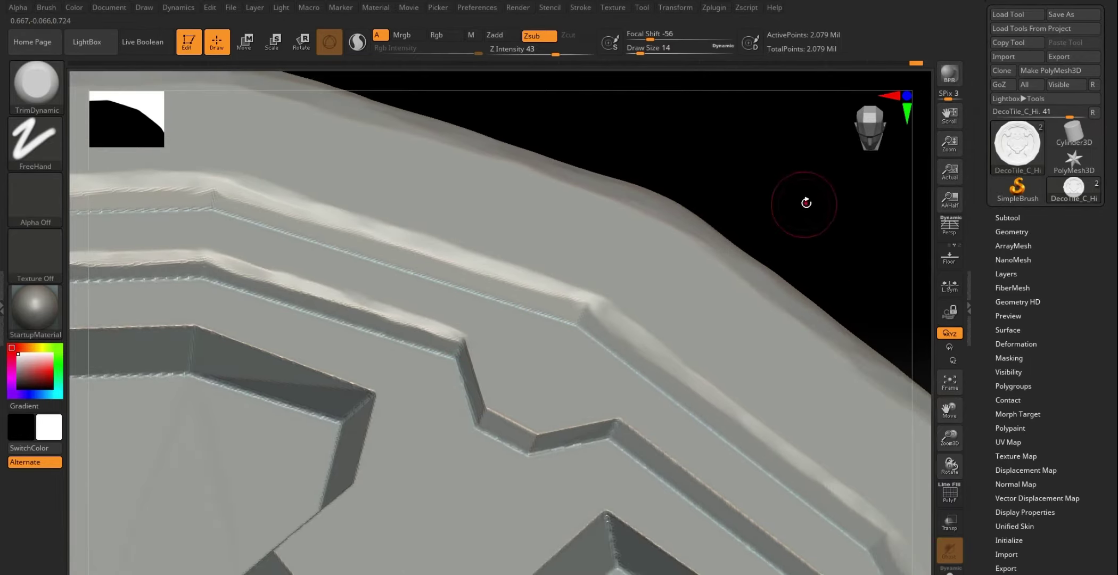
Step: Trim the inner step edges around and below the zigzag bend
{"action": "mouse_move", "coordinate": [666, 143]}
{"action": "left_mouse_down"}
{"action": "mouse_move", "coordinate": [823, 210]}
{"action": "mouse_move", "coordinate": [777, 208]}
{"action": "left_mouse_up"}
{"action": "mouse_move", "coordinate": [437, 294]}
{"action": "left_mouse_down"}
{"action": "mouse_move", "coordinate": [453, 330]}
{"action": "mouse_move", "coordinate": [534, 407]}
{"action": "left_mouse_up"}
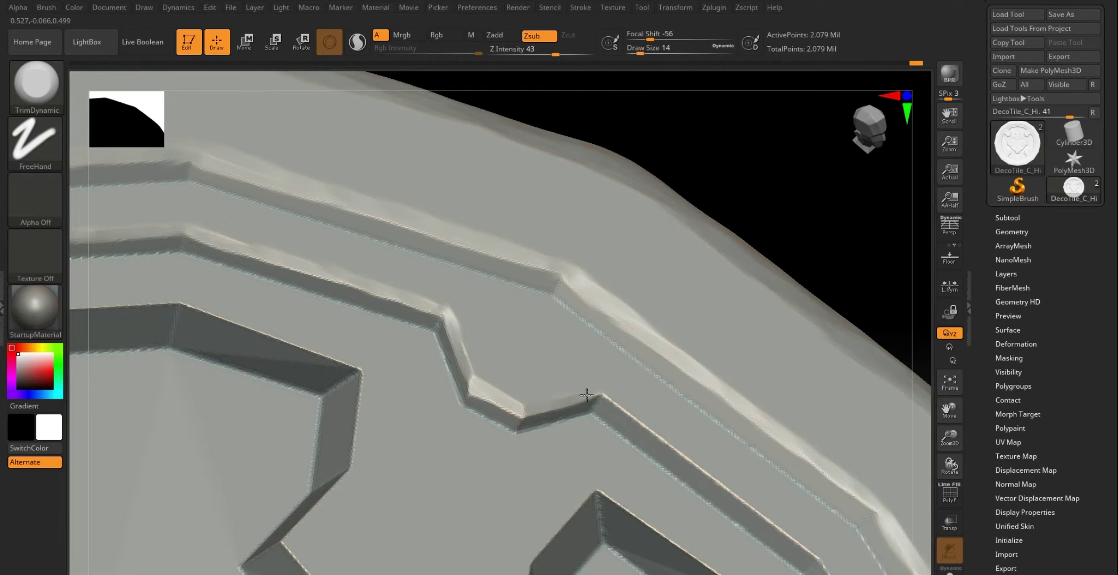
{"action": "left_click_drag", "start_coordinate": [849, 262], "coordinate": [756, 229]}
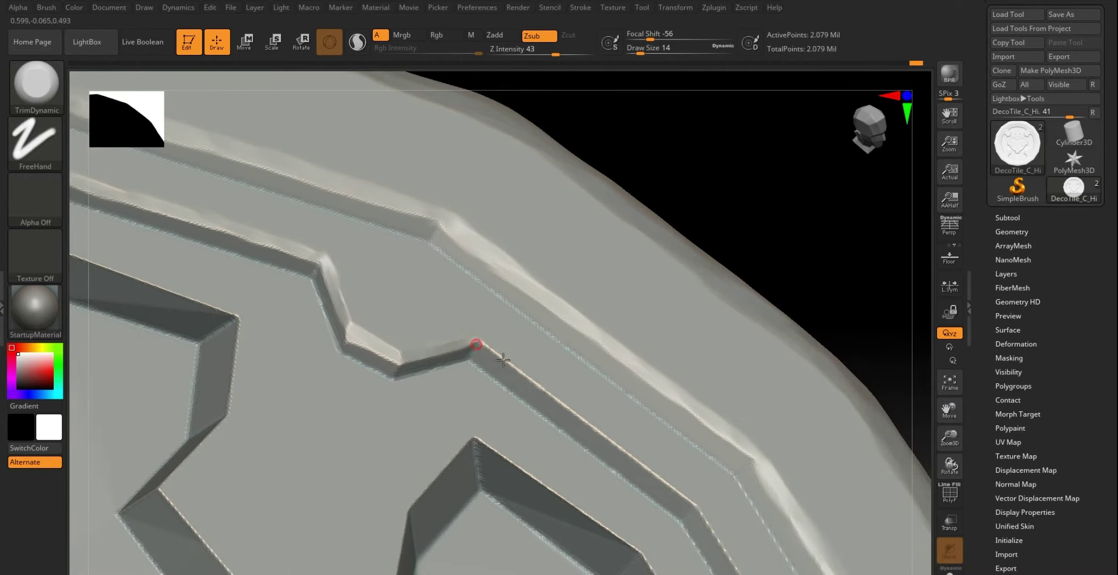
{"action": "mouse_move", "coordinate": [503, 361]}
{"action": "left_mouse_down"}
{"action": "mouse_move", "coordinate": [643, 462]}
{"action": "mouse_move", "coordinate": [571, 404]}
{"action": "left_mouse_up"}
{"action": "mouse_move", "coordinate": [844, 294]}
{"action": "left_mouse_down"}
{"action": "mouse_move", "coordinate": [721, 225]}
{"action": "mouse_move", "coordinate": [533, 308]}
{"action": "left_mouse_up"}
{"action": "left_click_drag", "start_coordinate": [464, 351], "coordinate": [546, 421]}
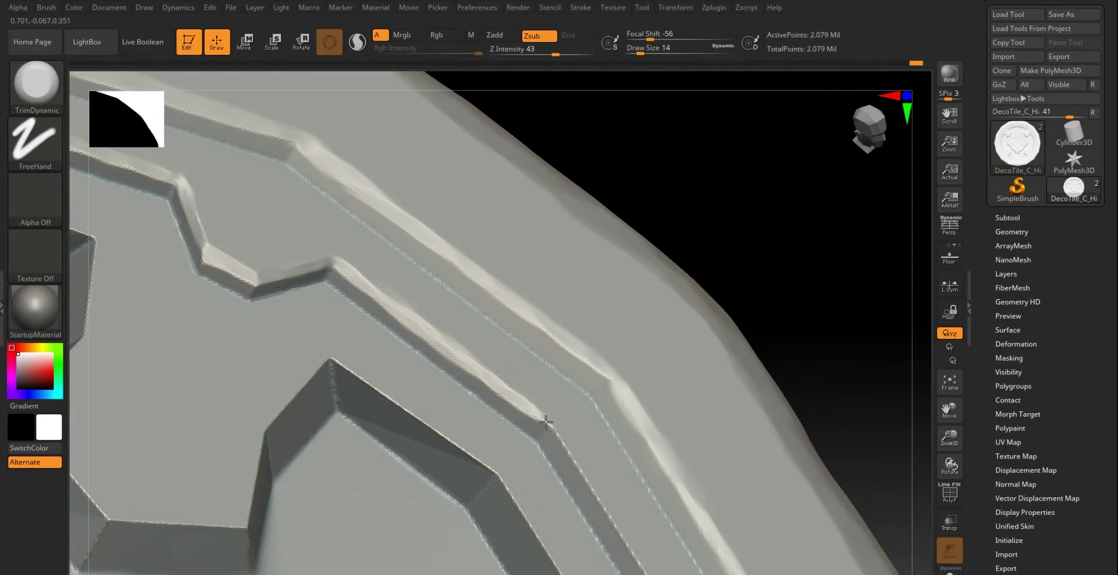
{"action": "mouse_move", "coordinate": [878, 357]}
{"action": "left_mouse_down"}
{"action": "mouse_move", "coordinate": [793, 242]}
{"action": "mouse_move", "coordinate": [821, 269]}
{"action": "mouse_move", "coordinate": [803, 257]}
{"action": "mouse_move", "coordinate": [816, 265]}
{"action": "mouse_move", "coordinate": [643, 266]}
{"action": "left_mouse_up"}
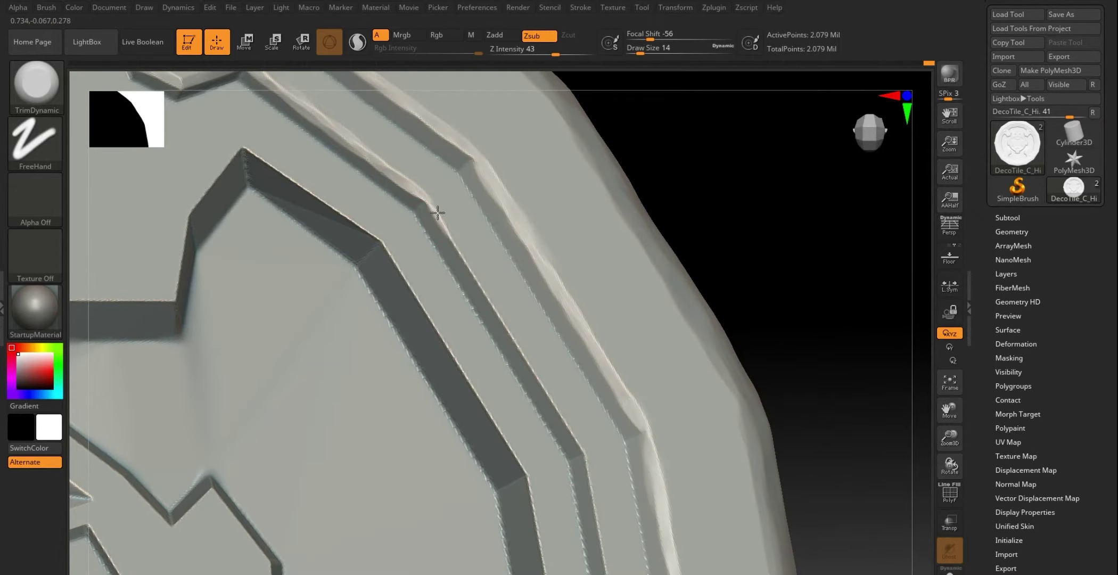
Step: Extend worn, flattened strips down the bevel ridge edges
{"action": "left_click_drag", "start_coordinate": [460, 250], "coordinate": [492, 311]}
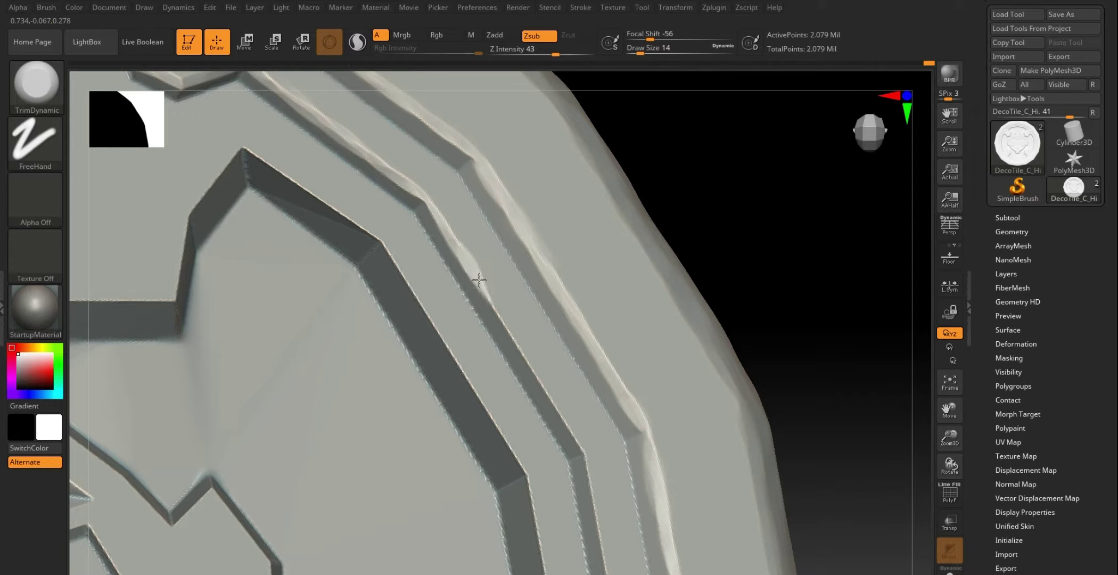
{"action": "left_click_drag", "start_coordinate": [439, 215], "coordinate": [553, 400]}
{"action": "left_click_drag", "start_coordinate": [527, 362], "coordinate": [559, 420]}
{"action": "left_click_drag", "start_coordinate": [542, 387], "coordinate": [556, 403]}
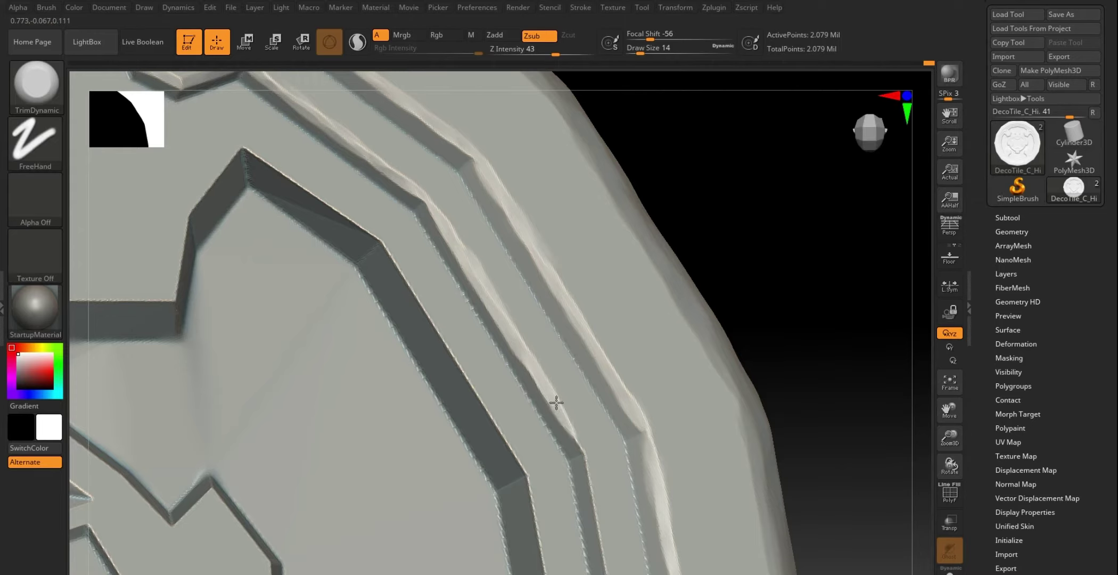
{"action": "mouse_move", "coordinate": [816, 301]}
{"action": "left_mouse_down"}
{"action": "mouse_move", "coordinate": [817, 281]}
{"action": "mouse_move", "coordinate": [754, 335]}
{"action": "mouse_move", "coordinate": [654, 302]}
{"action": "left_mouse_up"}
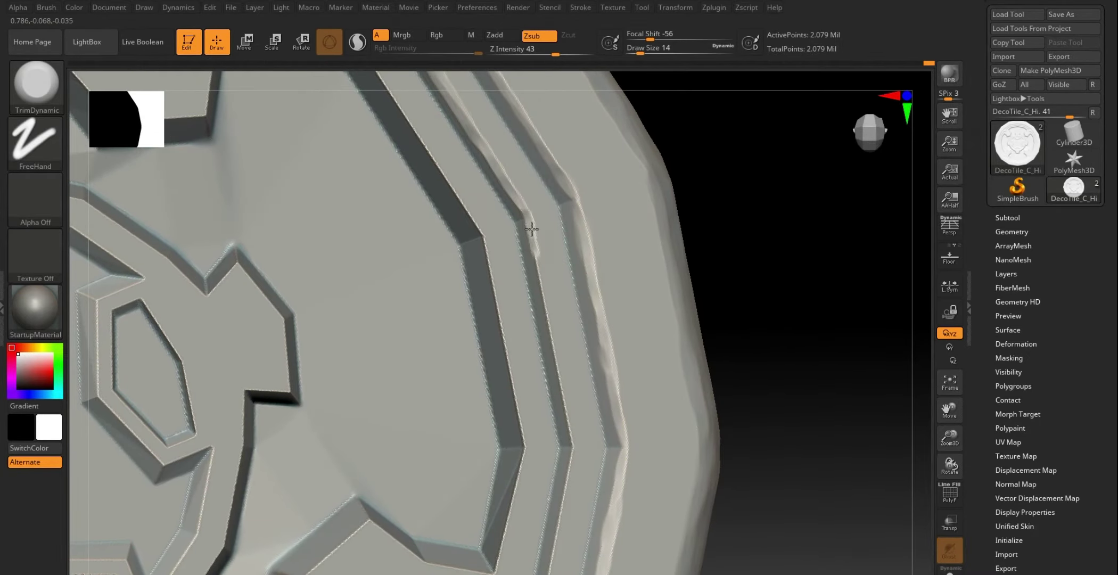
{"action": "left_click_drag", "start_coordinate": [537, 269], "coordinate": [544, 303]}
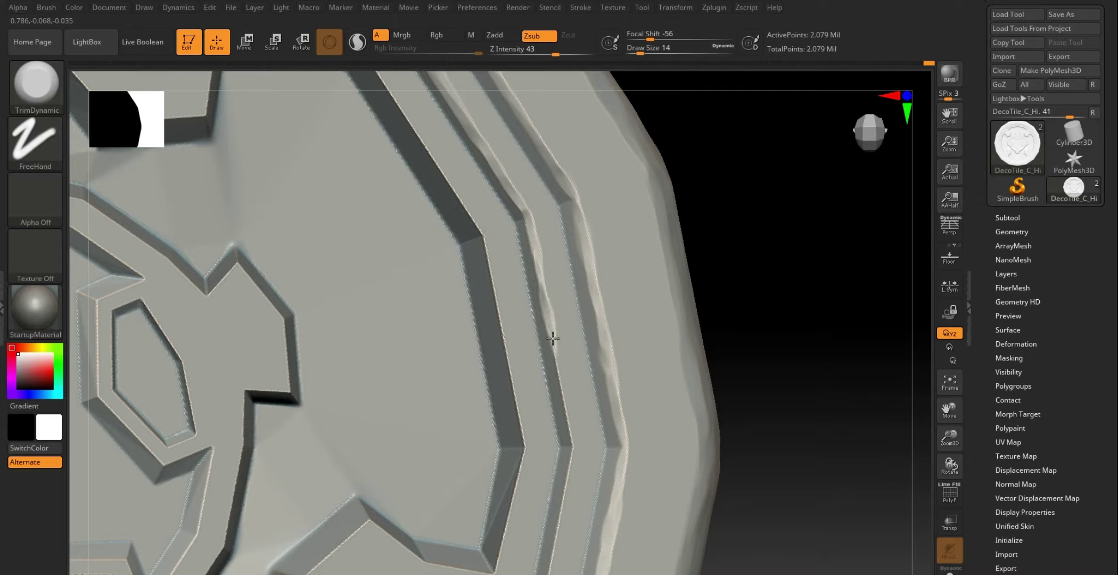
{"action": "mouse_move", "coordinate": [553, 338]}
{"action": "left_mouse_down"}
{"action": "mouse_move", "coordinate": [565, 407]}
{"action": "mouse_move", "coordinate": [539, 271]}
{"action": "left_mouse_up"}
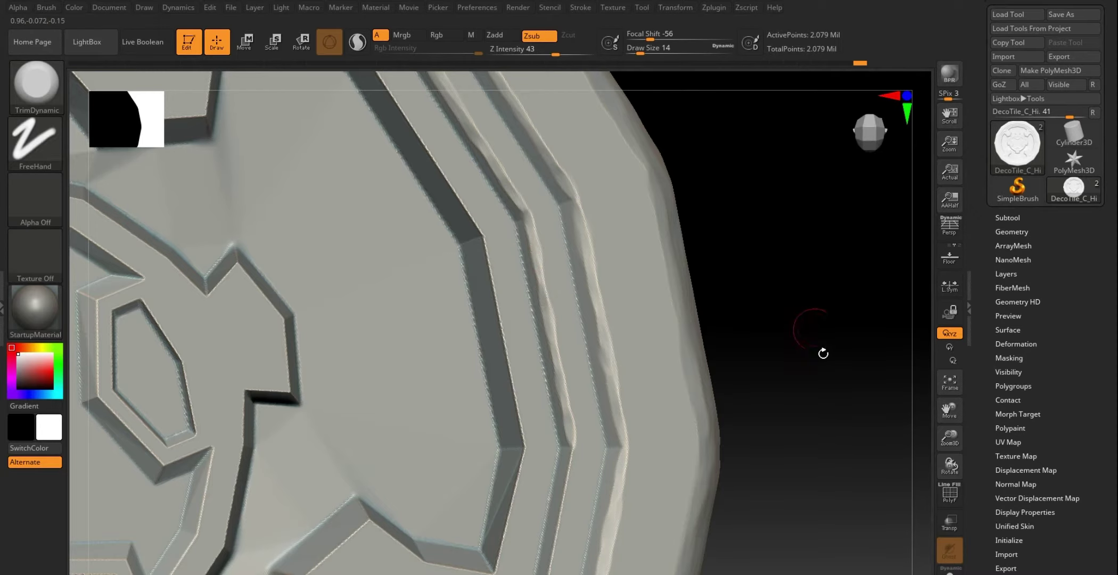
Step: Trim the ridge bevels flat on the next lower-right rim section
{"action": "mouse_move", "coordinate": [824, 385]}
{"action": "left_mouse_down"}
{"action": "mouse_move", "coordinate": [793, 306]}
{"action": "mouse_move", "coordinate": [793, 319]}
{"action": "mouse_move", "coordinate": [554, 300]}
{"action": "left_mouse_up"}
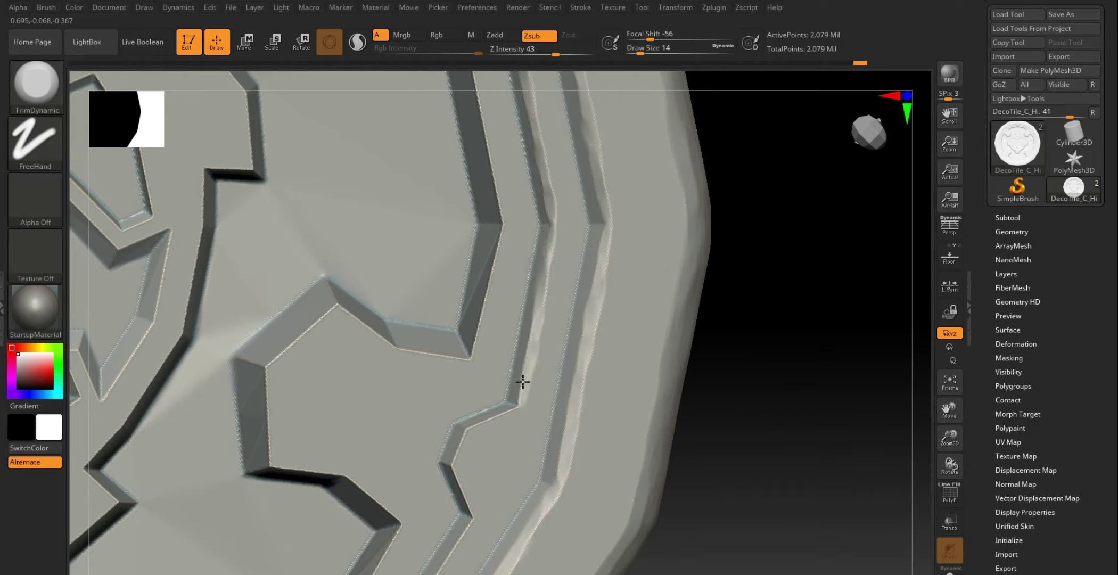
{"action": "left_click_drag", "start_coordinate": [771, 394], "coordinate": [756, 332]}
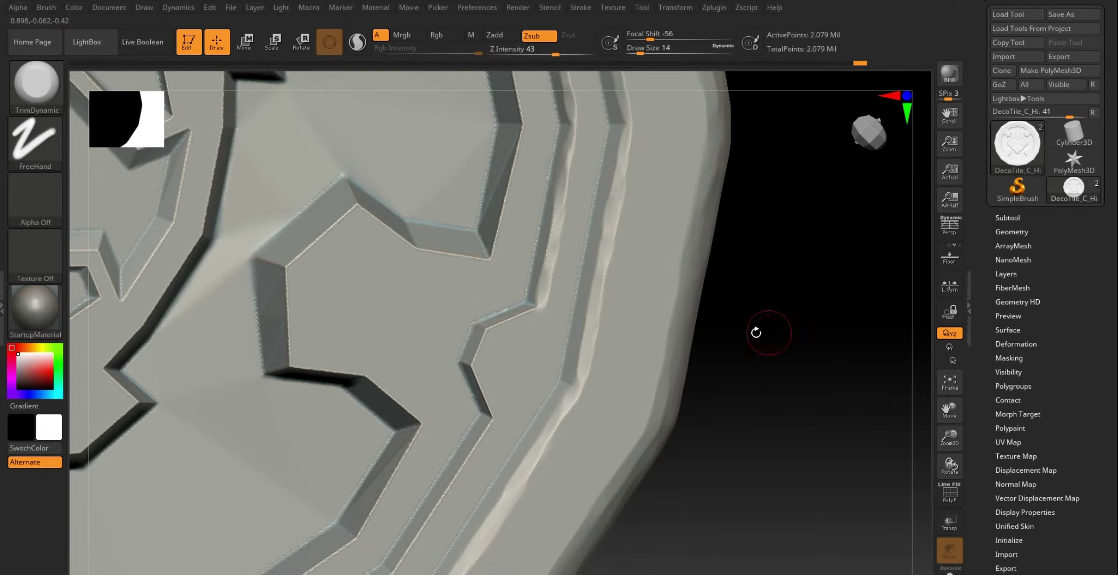
{"action": "mouse_move", "coordinate": [762, 369]}
{"action": "left_mouse_down"}
{"action": "mouse_move", "coordinate": [781, 392]}
{"action": "mouse_move", "coordinate": [513, 341]}
{"action": "mouse_move", "coordinate": [499, 318]}
{"action": "mouse_move", "coordinate": [479, 356]}
{"action": "left_mouse_up"}
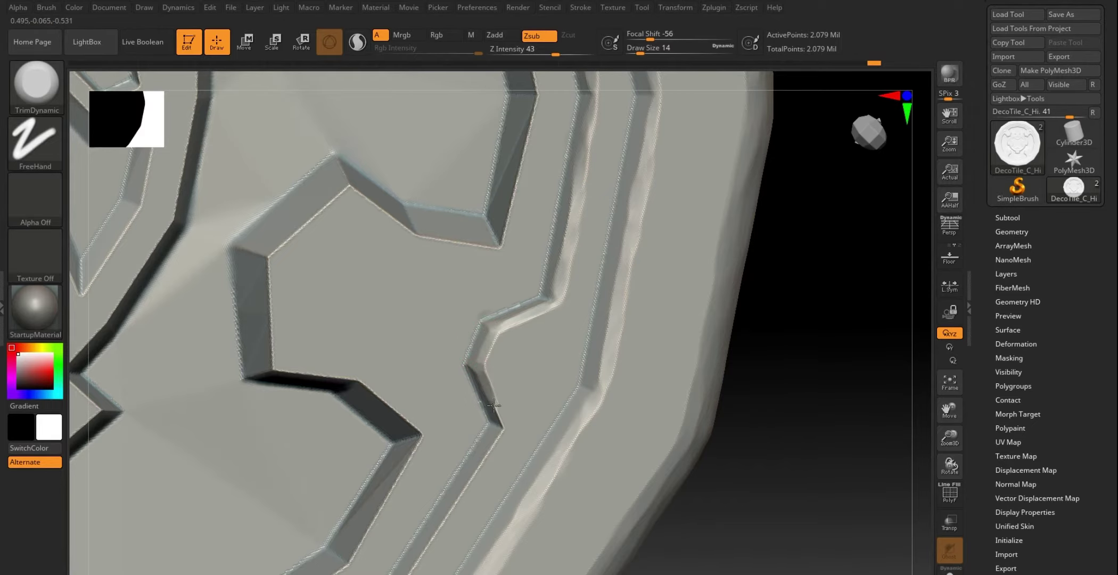
{"action": "mouse_move", "coordinate": [802, 469]}
{"action": "left_mouse_down"}
{"action": "mouse_move", "coordinate": [773, 483]}
{"action": "mouse_move", "coordinate": [828, 295]}
{"action": "mouse_move", "coordinate": [783, 365]}
{"action": "mouse_move", "coordinate": [803, 394]}
{"action": "left_mouse_up"}
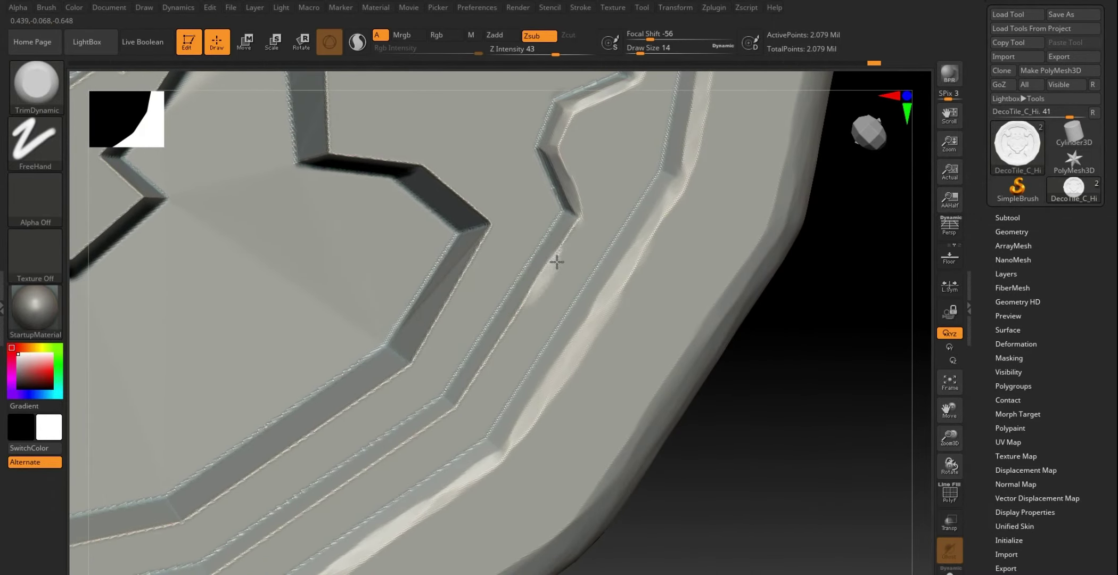
{"action": "left_click_drag", "start_coordinate": [556, 261], "coordinate": [571, 233]}
{"action": "mouse_move", "coordinate": [547, 266]}
{"action": "left_mouse_down"}
{"action": "mouse_move", "coordinate": [428, 424]}
{"action": "mouse_move", "coordinate": [457, 402]}
{"action": "mouse_move", "coordinate": [352, 474]}
{"action": "left_mouse_up"}
{"action": "left_click_drag", "start_coordinate": [753, 479], "coordinate": [851, 363]}
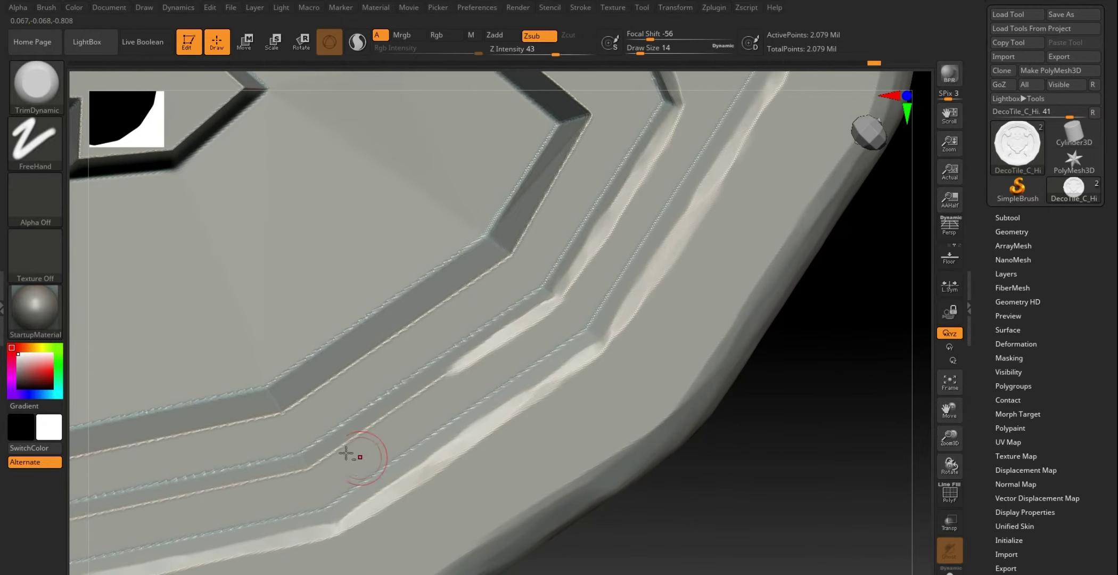
{"action": "mouse_move", "coordinate": [349, 451]}
{"action": "left_mouse_down"}
{"action": "mouse_move", "coordinate": [332, 456]}
{"action": "mouse_move", "coordinate": [412, 396]}
{"action": "mouse_move", "coordinate": [337, 452]}
{"action": "left_mouse_up"}
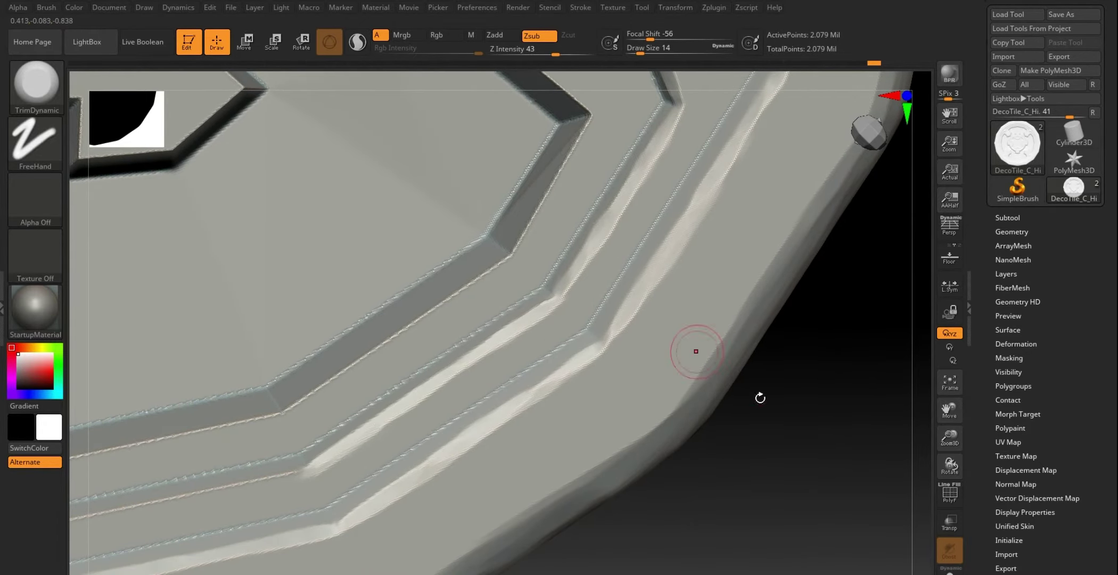
{"action": "mouse_move", "coordinate": [803, 447]}
{"action": "left_mouse_down", "text": "alt"}
{"action": "mouse_move", "coordinate": [579, 529]}
{"action": "mouse_move", "coordinate": [783, 427]}
{"action": "mouse_move", "coordinate": [730, 469]}
{"action": "mouse_move", "coordinate": [775, 450]}
{"action": "mouse_move", "coordinate": [698, 470]}
{"action": "mouse_move", "coordinate": [693, 479]}
{"action": "mouse_move", "coordinate": [716, 497]}
{"action": "mouse_move", "coordinate": [434, 348]}
{"action": "mouse_move", "coordinate": [476, 339]}
{"action": "left_mouse_up", "text": "alt"}
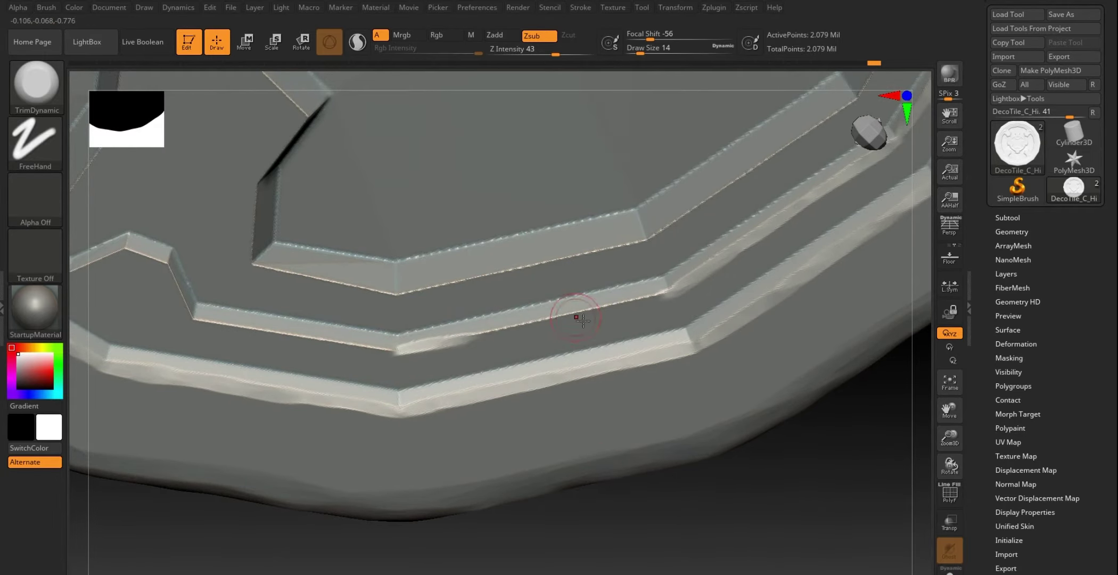
Step: Flatten the middle rim ridge with trim strokes along the lower edge
{"action": "left_click_drag", "start_coordinate": [643, 290], "coordinate": [449, 337]}
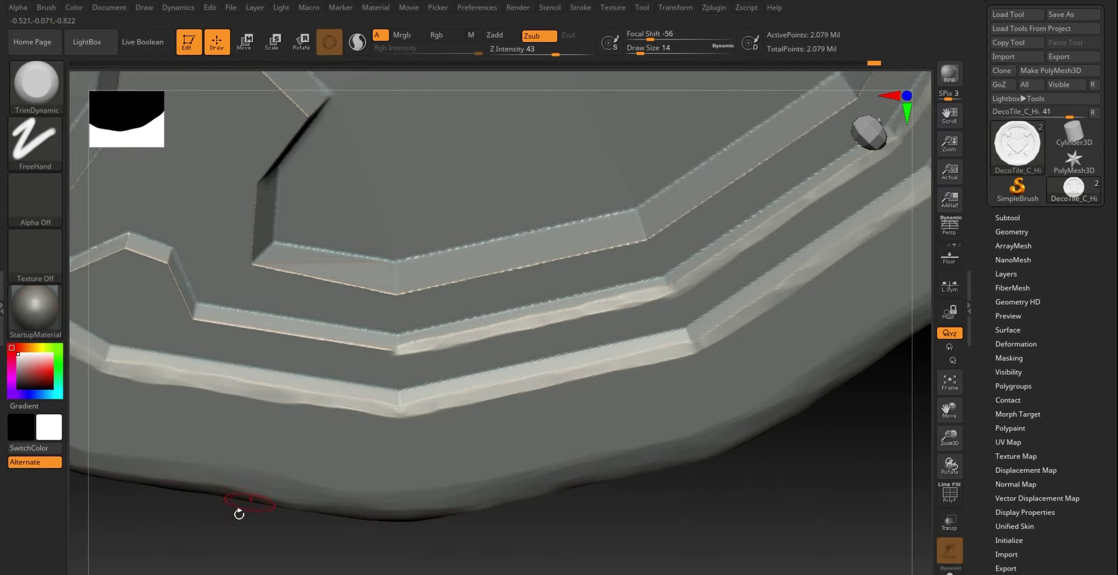
{"action": "mouse_move", "coordinate": [239, 511]}
{"action": "left_mouse_down", "text": "alt"}
{"action": "mouse_move", "coordinate": [353, 528]}
{"action": "mouse_move", "coordinate": [307, 506]}
{"action": "mouse_move", "coordinate": [305, 524]}
{"action": "left_mouse_up", "text": "alt"}
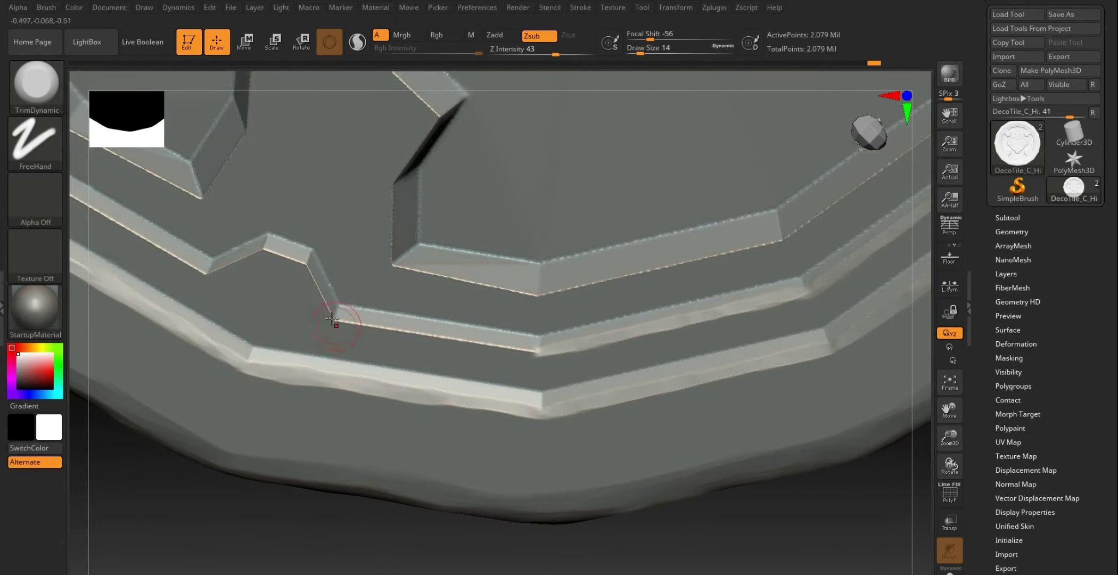
{"action": "mouse_move", "coordinate": [354, 323]}
{"action": "left_mouse_down"}
{"action": "mouse_move", "coordinate": [492, 343]}
{"action": "mouse_move", "coordinate": [419, 334]}
{"action": "left_mouse_up"}
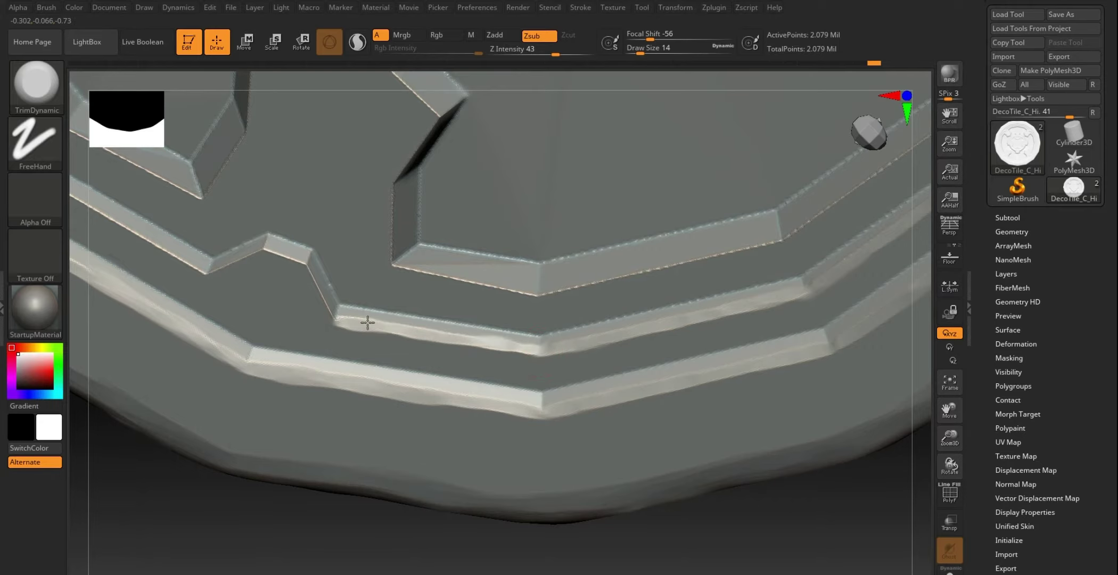
{"action": "left_click_drag", "start_coordinate": [203, 510], "coordinate": [356, 299]}
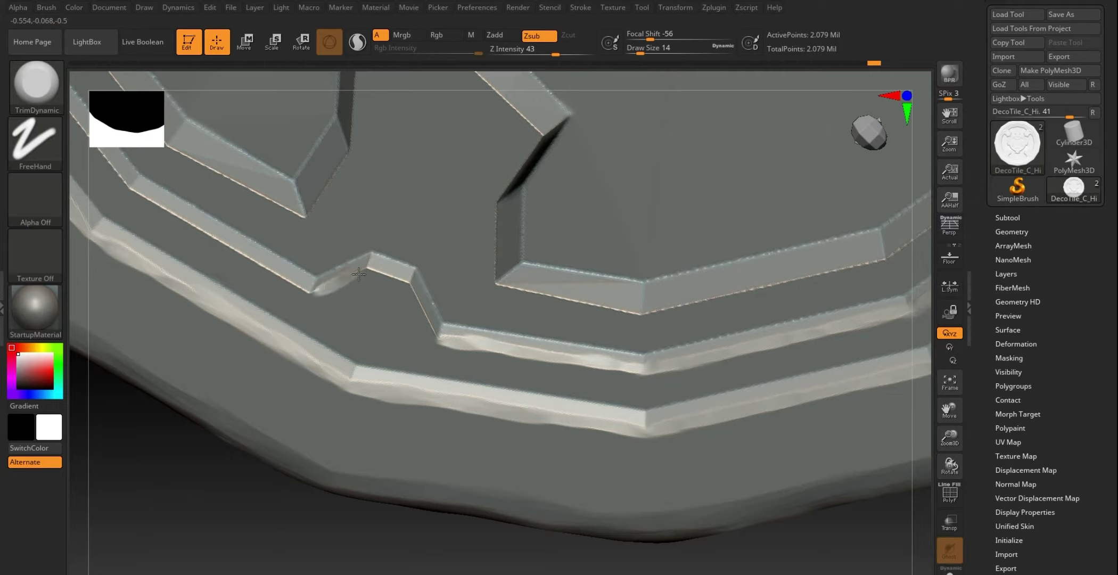
{"action": "left_click_drag", "start_coordinate": [384, 275], "coordinate": [403, 280]}
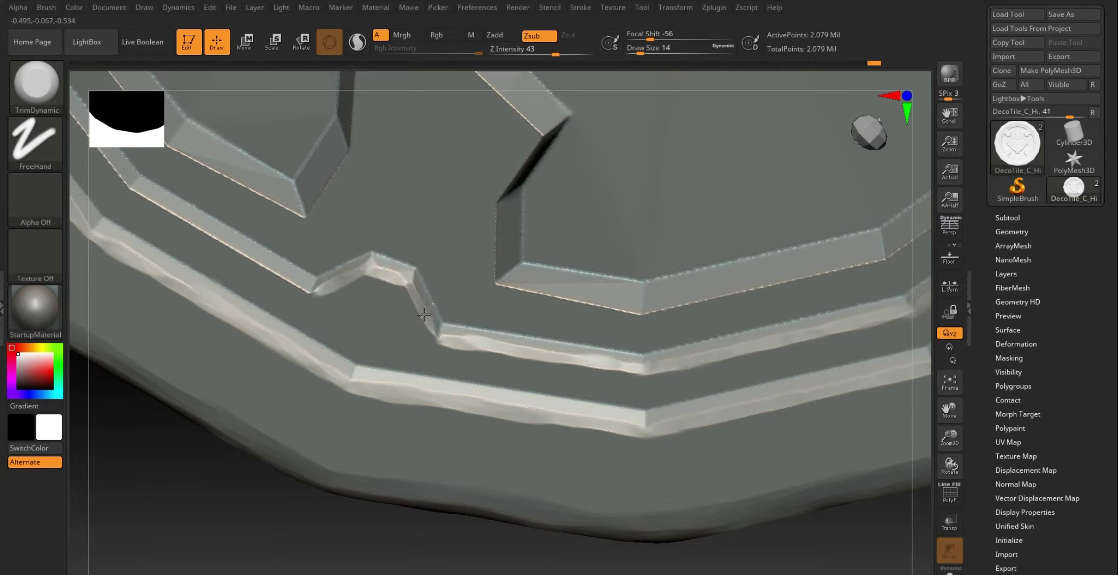
Step: Lengthen the trimmed strip along the ridge bevel near the hexagon recess
{"action": "left_click_drag", "start_coordinate": [204, 467], "coordinate": [292, 509]}
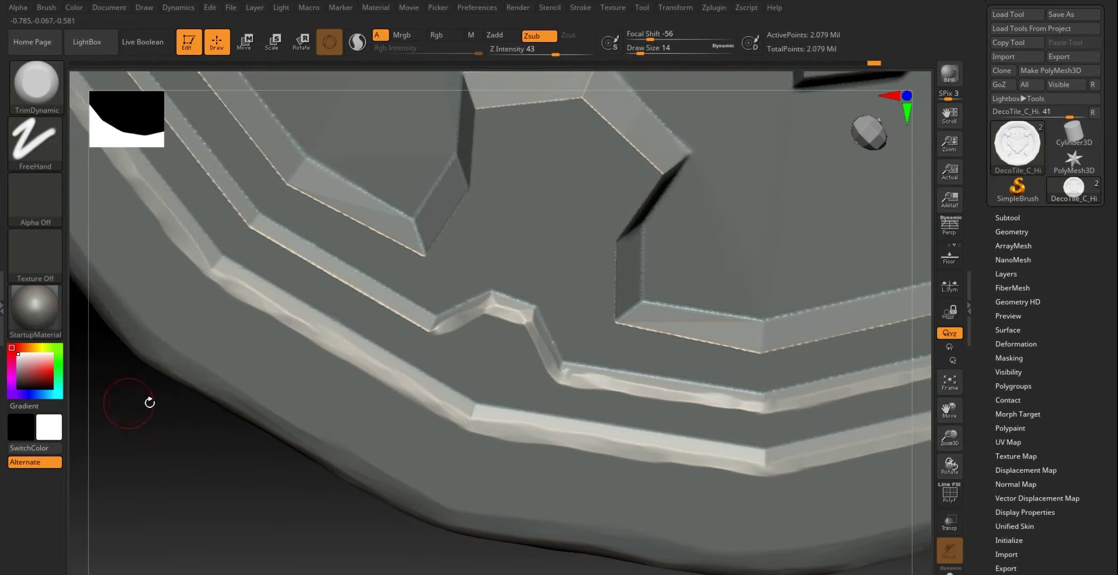
{"action": "mouse_move", "coordinate": [214, 482]}
{"action": "left_mouse_down"}
{"action": "mouse_move", "coordinate": [329, 307]}
{"action": "mouse_move", "coordinate": [392, 318]}
{"action": "mouse_move", "coordinate": [481, 368]}
{"action": "left_mouse_up"}
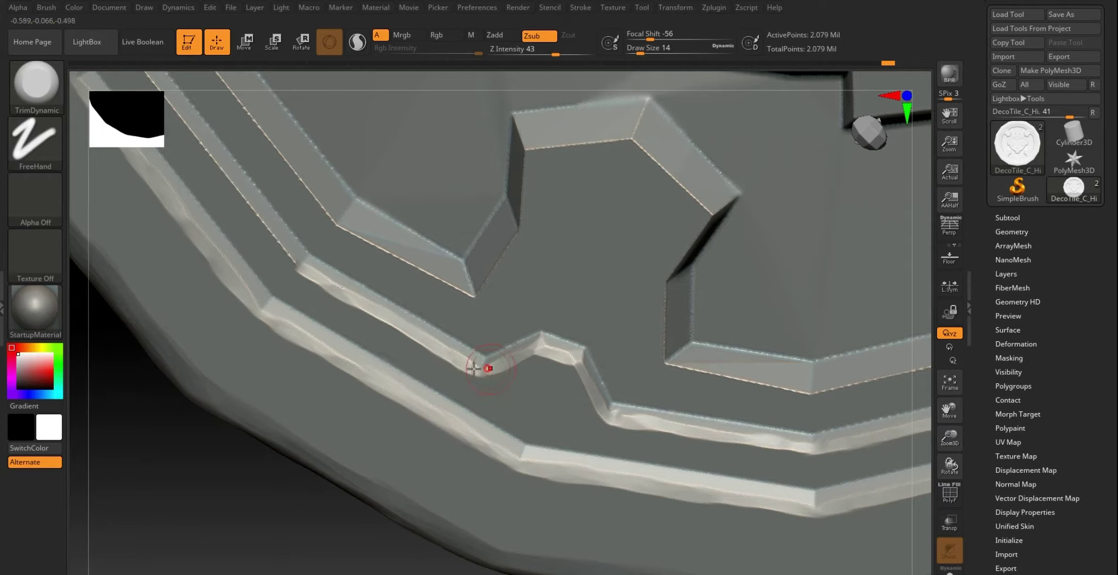
{"action": "mouse_move", "coordinate": [180, 447]}
{"action": "left_mouse_down"}
{"action": "mouse_move", "coordinate": [150, 407]}
{"action": "mouse_move", "coordinate": [275, 500]}
{"action": "mouse_move", "coordinate": [187, 455]}
{"action": "mouse_move", "coordinate": [152, 422]}
{"action": "mouse_move", "coordinate": [205, 457]}
{"action": "mouse_move", "coordinate": [182, 462]}
{"action": "left_mouse_up"}
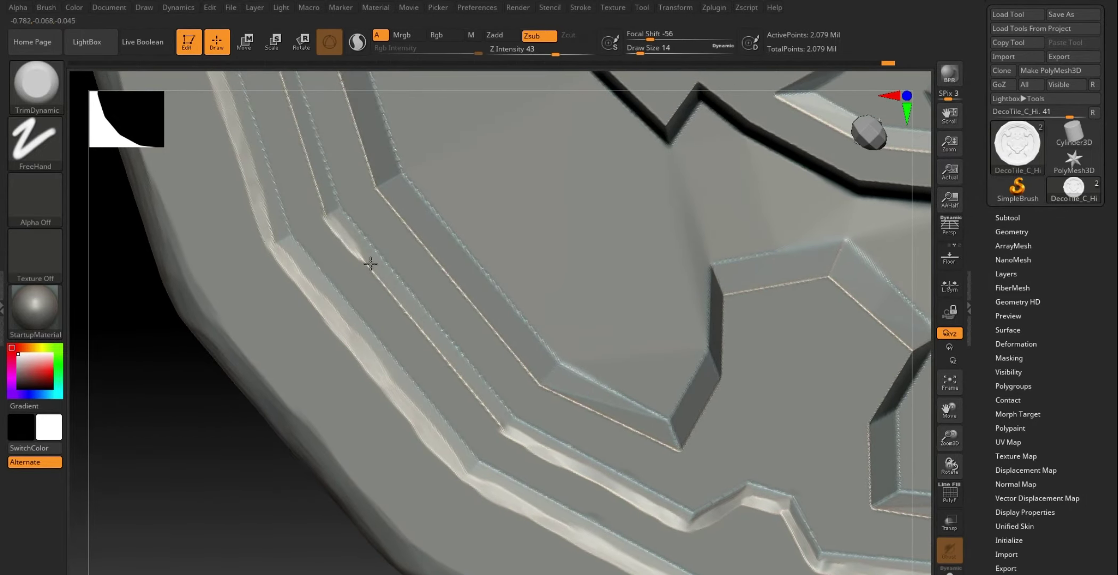
{"action": "left_click_drag", "start_coordinate": [371, 263], "coordinate": [400, 301]}
{"action": "left_click_drag", "start_coordinate": [191, 452], "coordinate": [176, 469]}
Step: Trim the rim ridge edges into flat worn strips
{"action": "left_click_drag", "start_coordinate": [419, 262], "coordinate": [434, 317]}
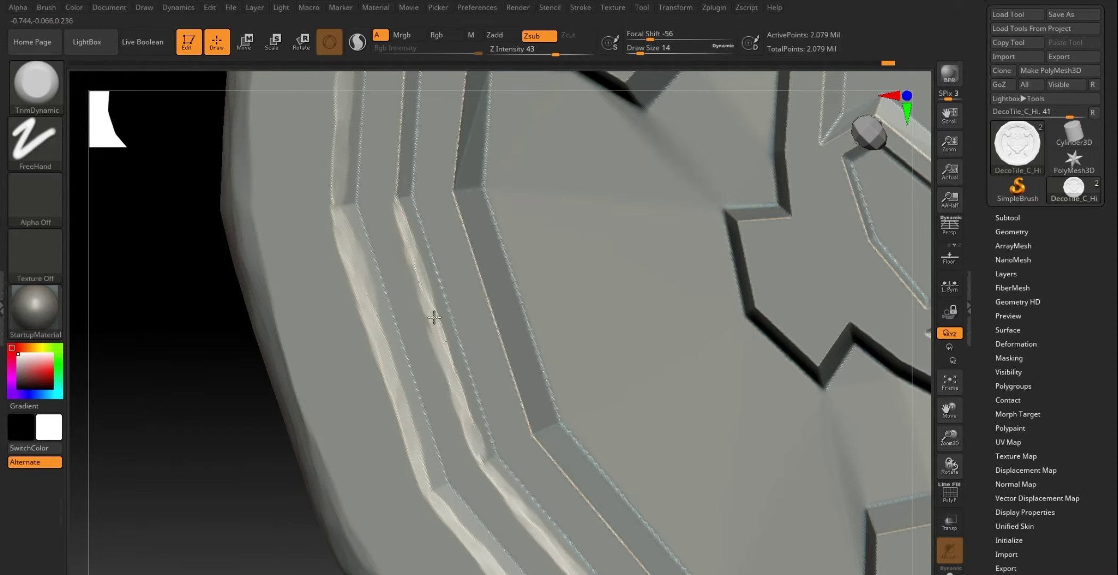
{"action": "mouse_move", "coordinate": [138, 322]}
{"action": "left_mouse_down"}
{"action": "mouse_move", "coordinate": [158, 381]}
{"action": "mouse_move", "coordinate": [169, 358]}
{"action": "left_mouse_up"}
{"action": "mouse_move", "coordinate": [429, 289]}
{"action": "left_mouse_down"}
{"action": "mouse_move", "coordinate": [437, 272]}
{"action": "mouse_move", "coordinate": [428, 405]}
{"action": "left_mouse_up"}
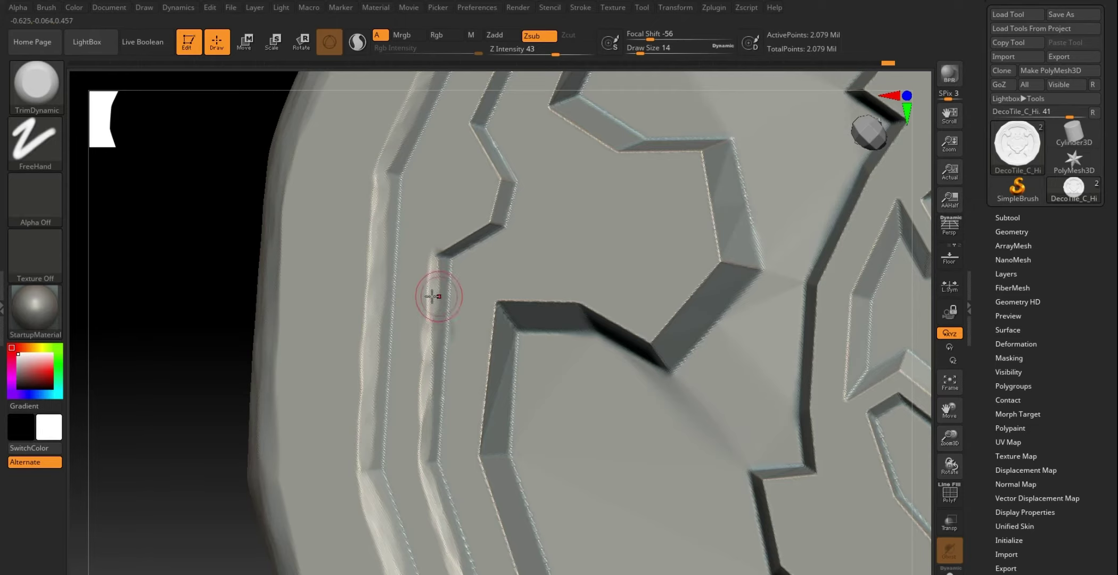
{"action": "left_click_drag", "start_coordinate": [429, 295], "coordinate": [421, 389]}
{"action": "mouse_move", "coordinate": [204, 282]}
{"action": "left_mouse_down"}
{"action": "mouse_move", "coordinate": [165, 375]}
{"action": "mouse_move", "coordinate": [172, 334]}
{"action": "left_mouse_up"}
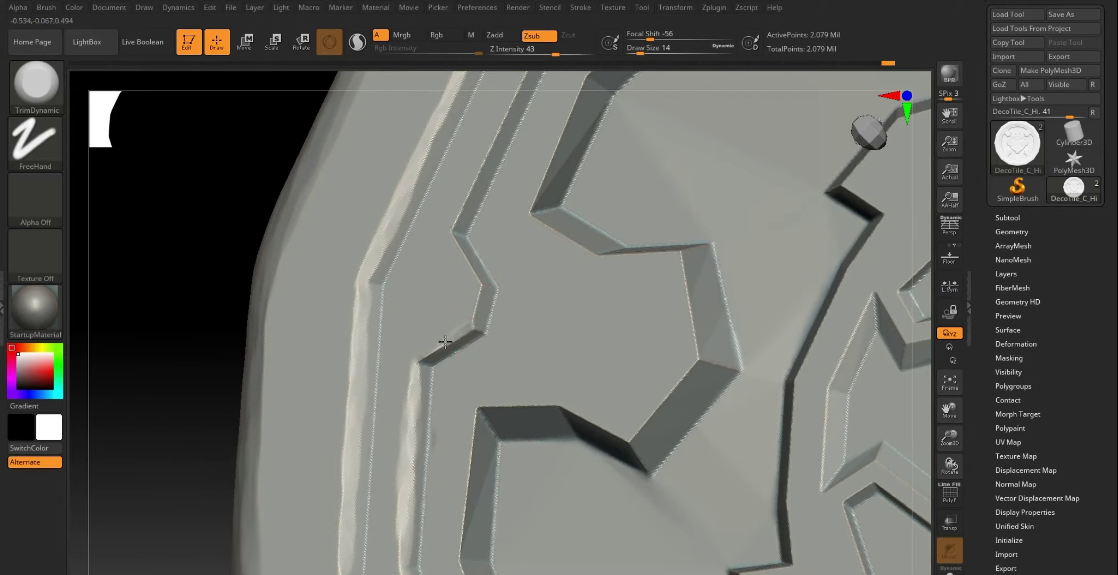
{"action": "left_click_drag", "start_coordinate": [482, 329], "coordinate": [464, 258]}
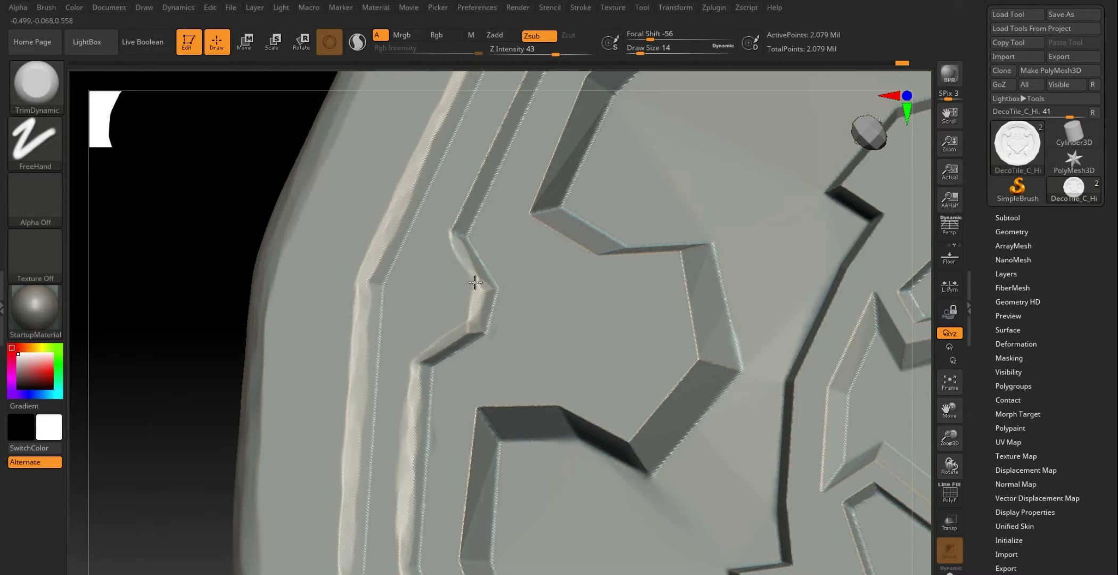
{"action": "left_click_drag", "start_coordinate": [211, 243], "coordinate": [237, 270]}
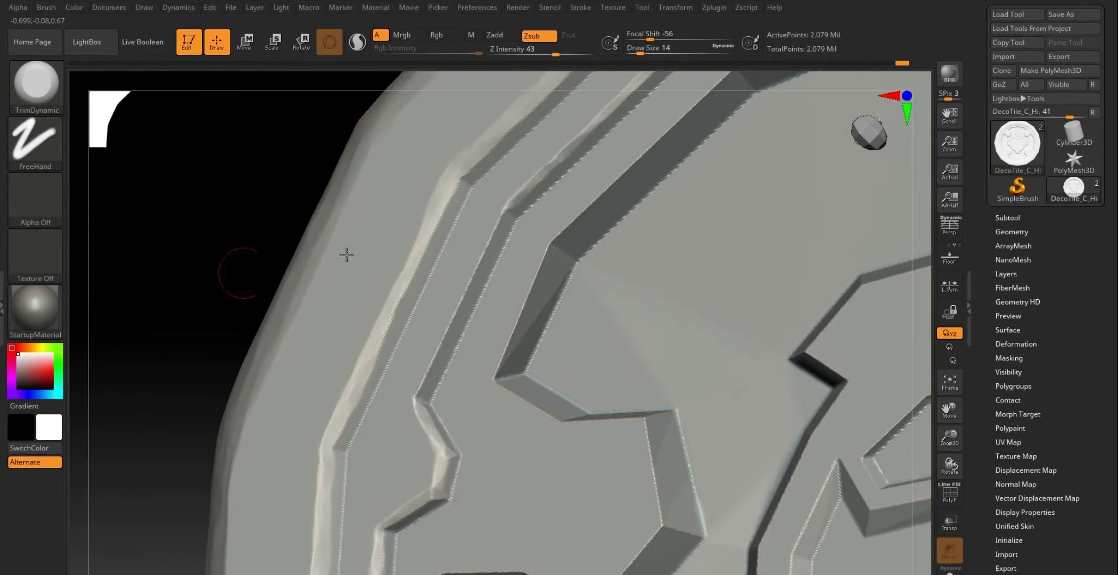
{"action": "left_click_drag", "start_coordinate": [499, 246], "coordinate": [503, 208]}
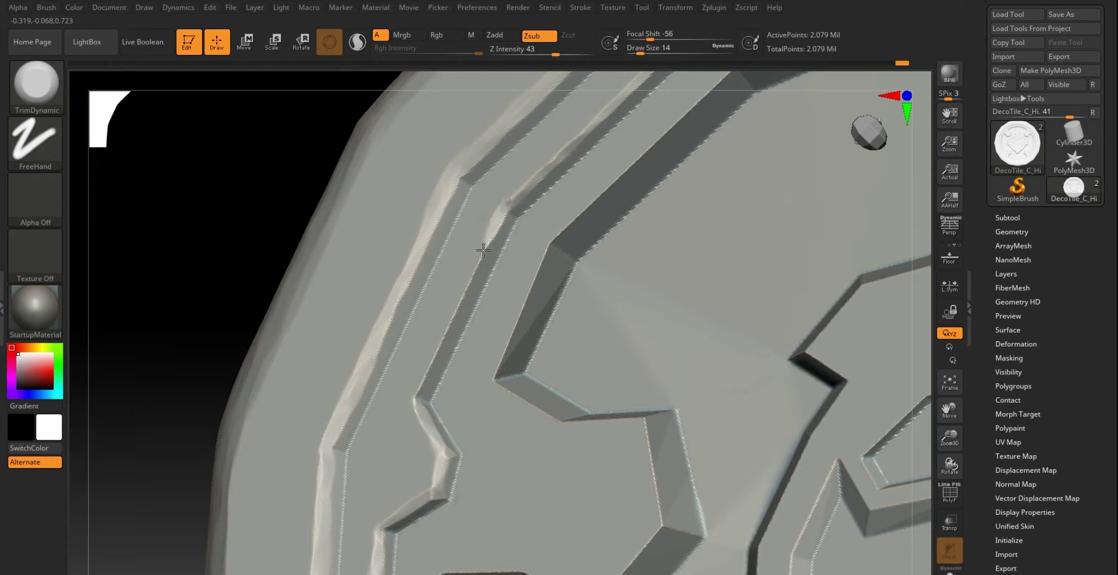
{"action": "left_click_drag", "start_coordinate": [483, 250], "coordinate": [421, 388]}
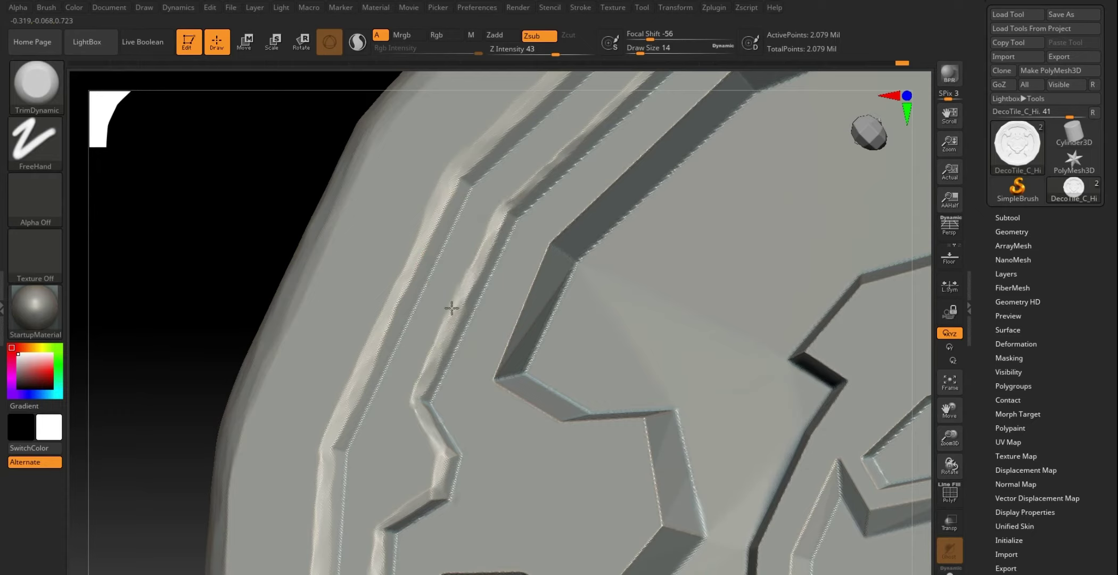
{"action": "left_click_drag", "start_coordinate": [185, 294], "coordinate": [126, 357], "text": "alt"}
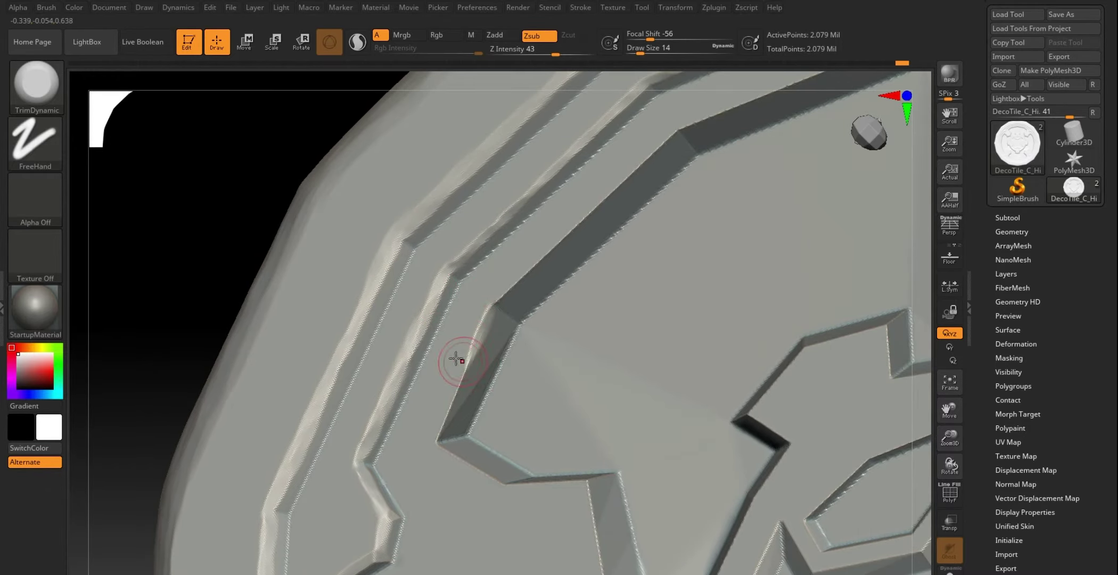
Step: Raise Draw Size from 14 to 18 and bevel the recess wall's upper and inner edges
{"action": "key", "text": "]"}
{"action": "key", "text": "]"}
{"action": "key", "text": "]"}
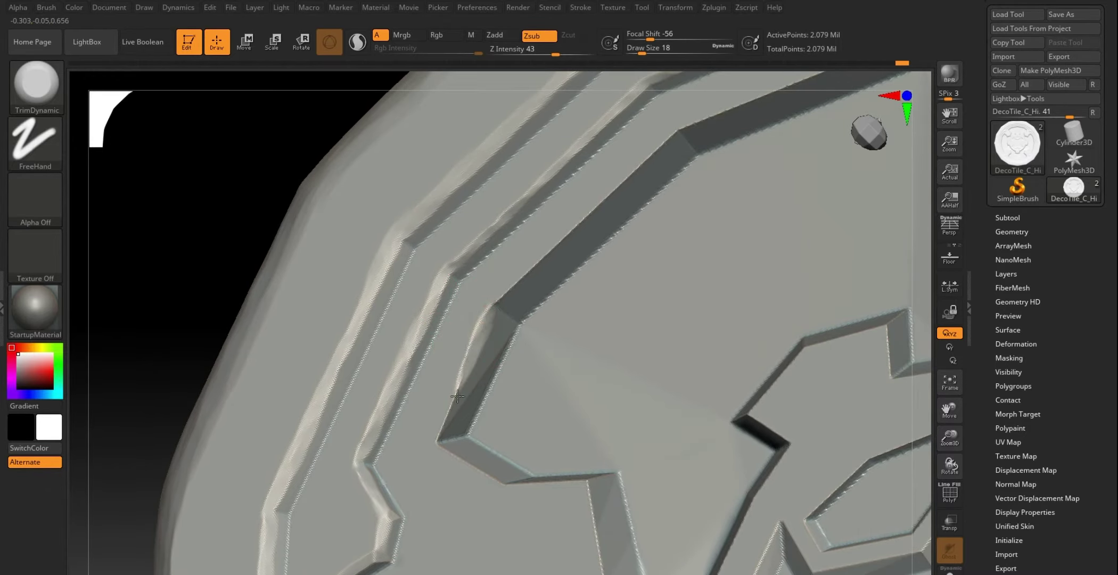
{"action": "left_click_drag", "start_coordinate": [497, 308], "coordinate": [674, 132]}
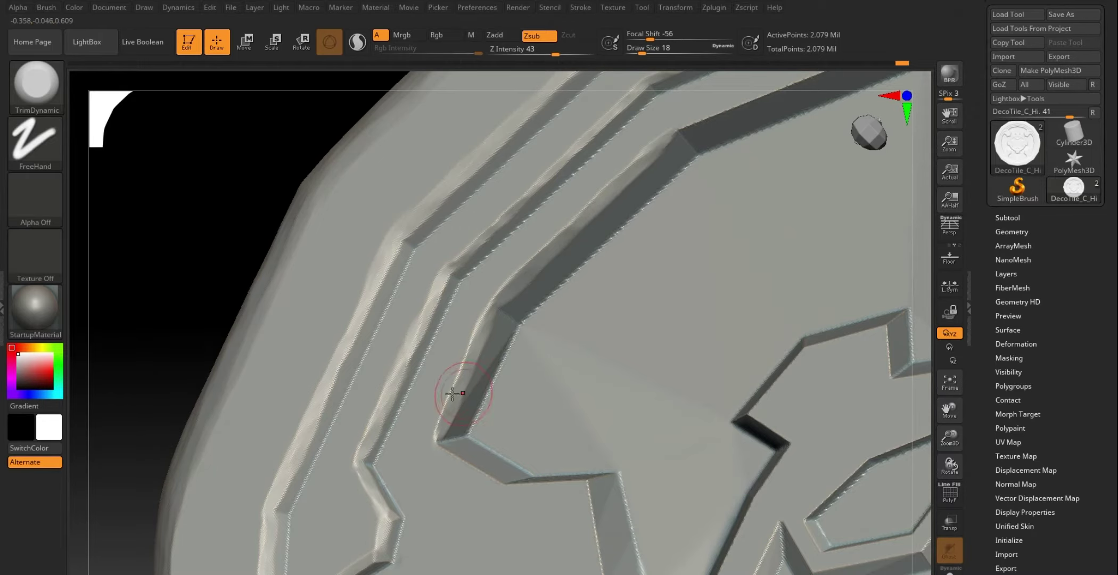
{"action": "left_click_drag", "start_coordinate": [190, 299], "coordinate": [177, 307]}
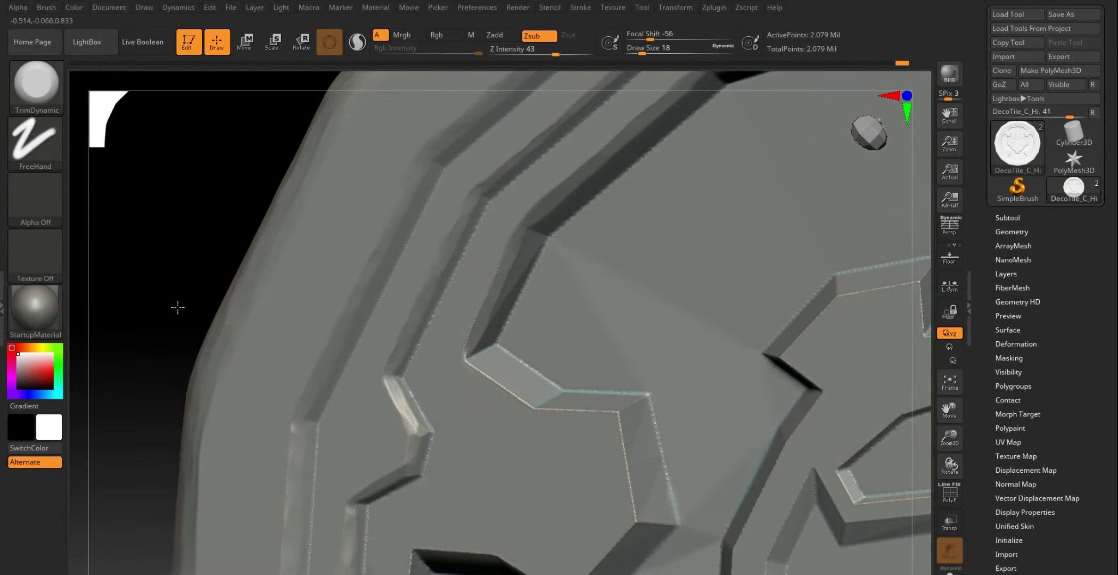
{"action": "left_click_drag", "start_coordinate": [535, 396], "coordinate": [494, 379]}
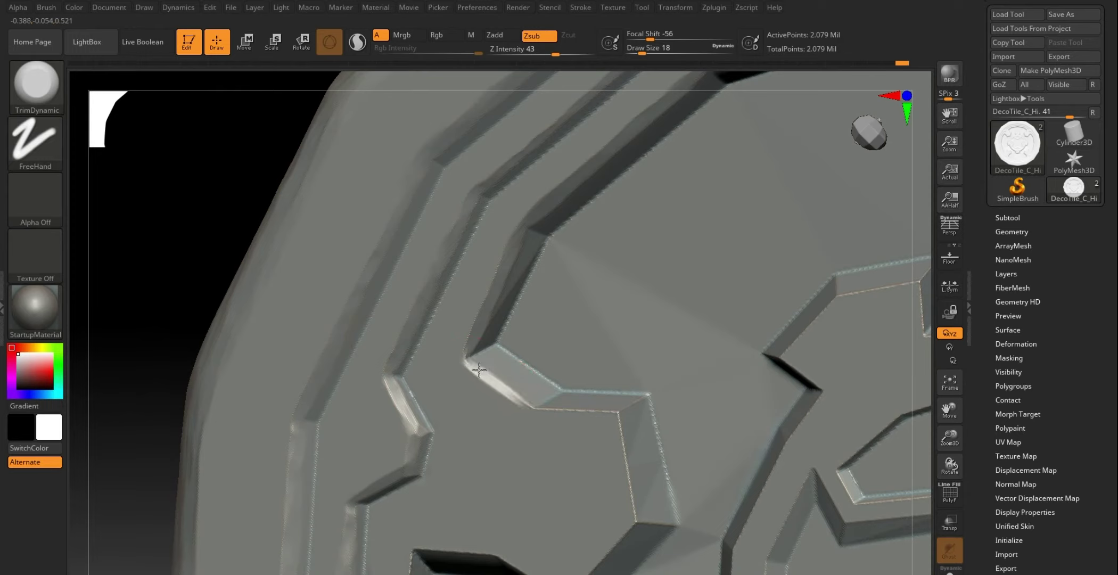
{"action": "mouse_move", "coordinate": [516, 397]}
{"action": "left_mouse_down"}
{"action": "mouse_move", "coordinate": [603, 413]}
{"action": "mouse_move", "coordinate": [550, 410]}
{"action": "left_mouse_up"}
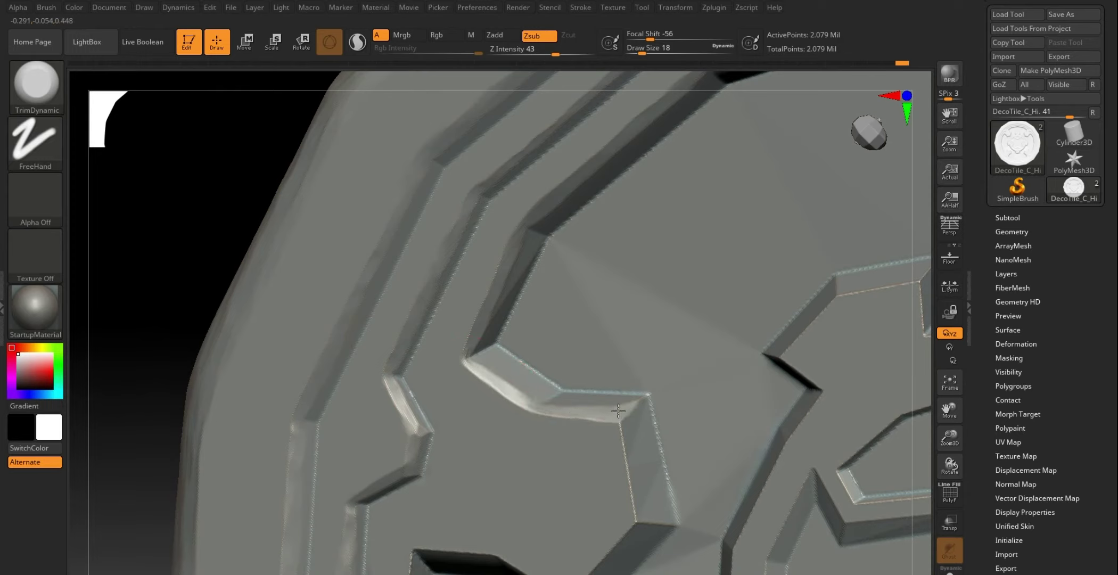
Step: Bevel the recess's top and diagonal edges and streak wear down its wall
{"action": "mouse_move", "coordinate": [217, 343]}
{"action": "left_mouse_down"}
{"action": "mouse_move", "coordinate": [226, 341]}
{"action": "mouse_move", "coordinate": [180, 364]}
{"action": "left_mouse_up"}
{"action": "left_click_drag", "start_coordinate": [487, 352], "coordinate": [596, 379]}
{"action": "left_click_drag", "start_coordinate": [639, 315], "coordinate": [598, 363]}
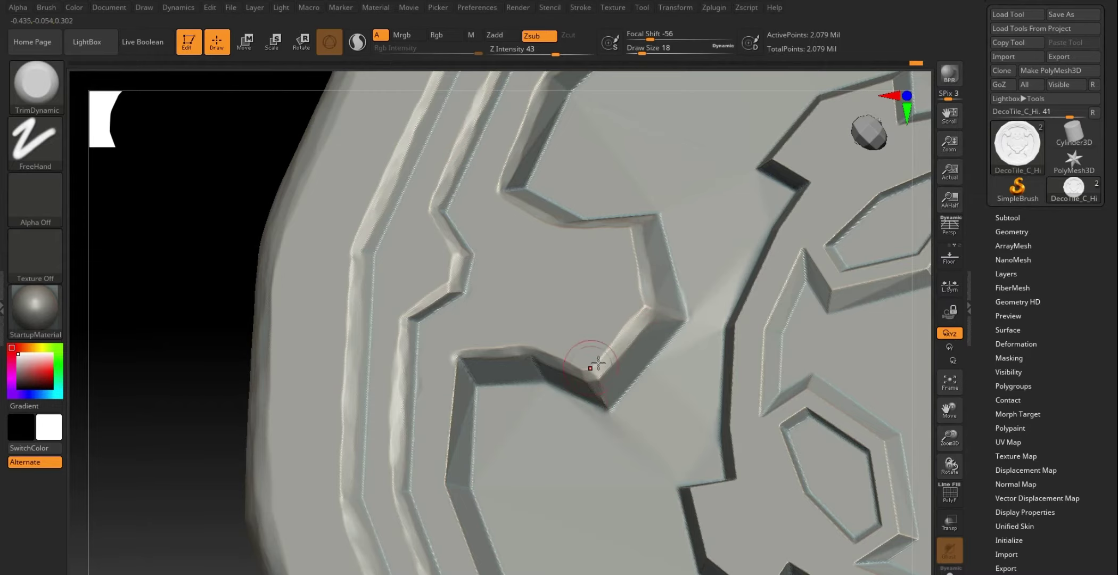
{"action": "left_click_drag", "start_coordinate": [481, 351], "coordinate": [456, 361]}
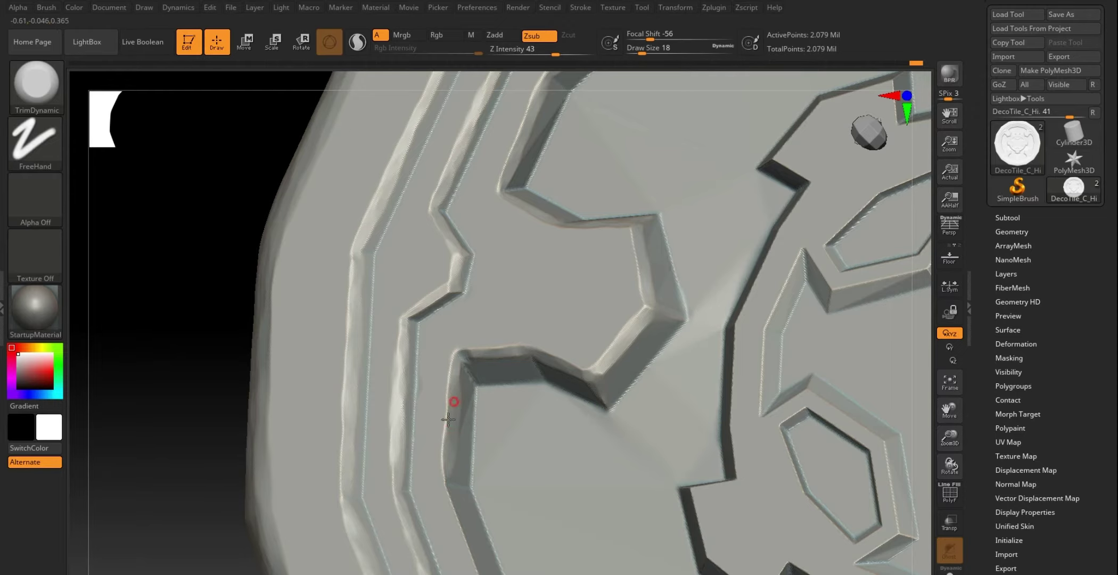
{"action": "mouse_move", "coordinate": [187, 491]}
{"action": "left_mouse_down"}
{"action": "mouse_move", "coordinate": [223, 316]}
{"action": "mouse_move", "coordinate": [227, 381]}
{"action": "left_mouse_up"}
{"action": "mouse_move", "coordinate": [485, 341]}
{"action": "left_mouse_down"}
{"action": "mouse_move", "coordinate": [481, 323]}
{"action": "mouse_move", "coordinate": [530, 493]}
{"action": "left_mouse_up"}
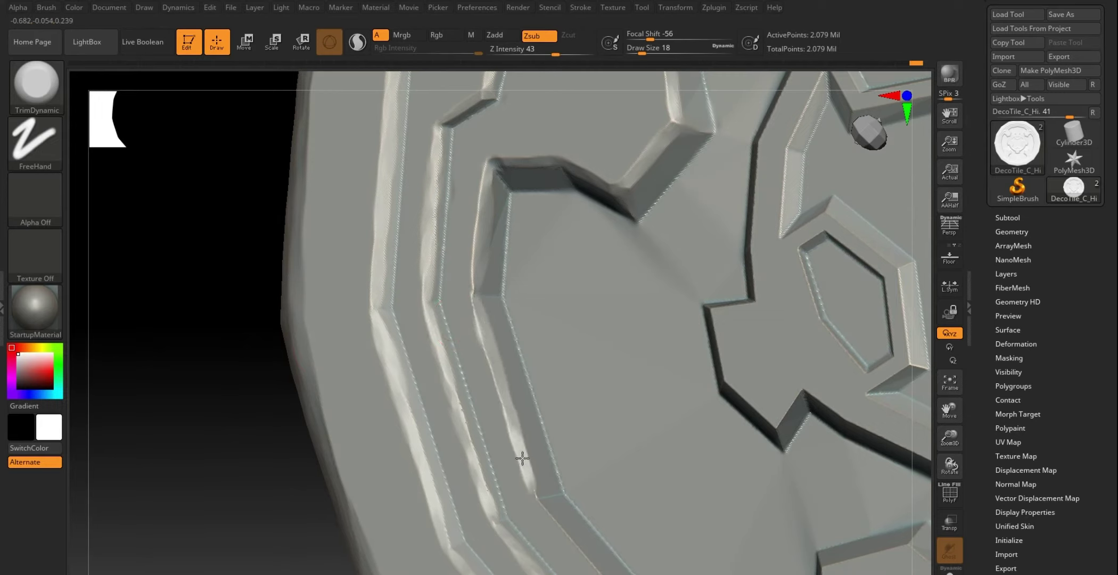
{"action": "left_click_drag", "start_coordinate": [488, 347], "coordinate": [504, 395]}
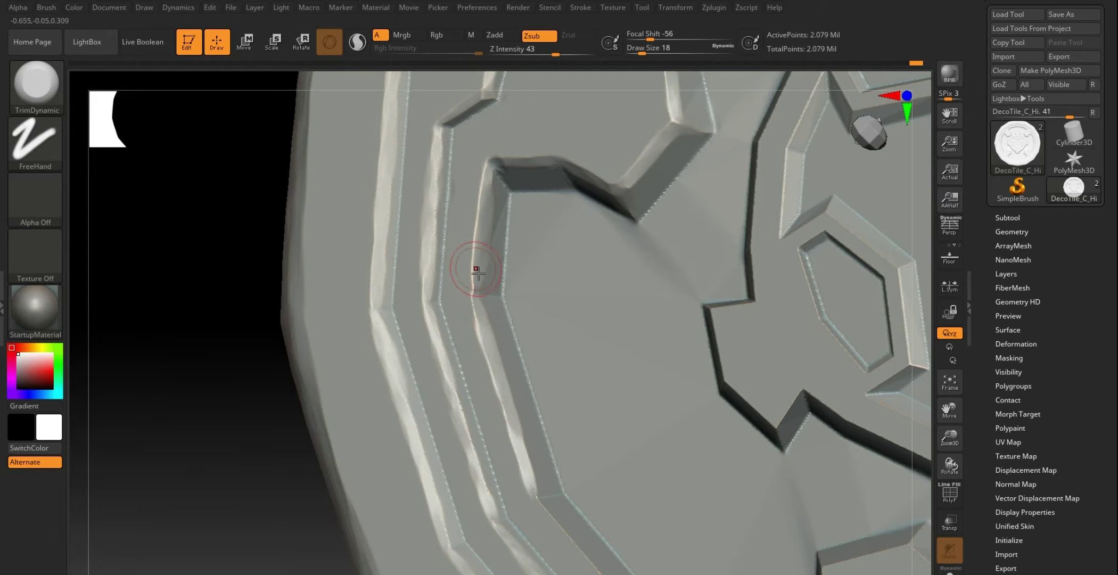
Step: Shift-smooth the rim ridge edge
{"action": "scroll", "coordinate": [190, 404], "scroll_direction": "down", "scroll_amount": 3}
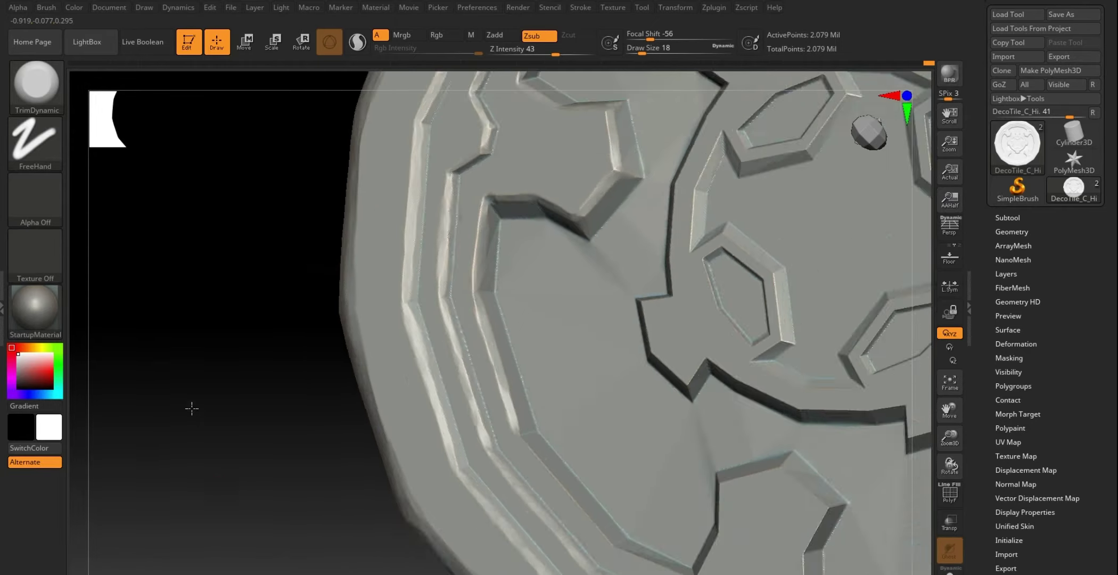
{"action": "scroll", "coordinate": [209, 395], "scroll_direction": "down", "scroll_amount": 2}
{"action": "scroll", "coordinate": [249, 437], "scroll_direction": "down", "scroll_amount": 2}
{"action": "scroll", "coordinate": [249, 438], "scroll_direction": "up", "scroll_amount": 1}
{"action": "scroll", "coordinate": [244, 449], "scroll_direction": "up", "scroll_amount": 2}
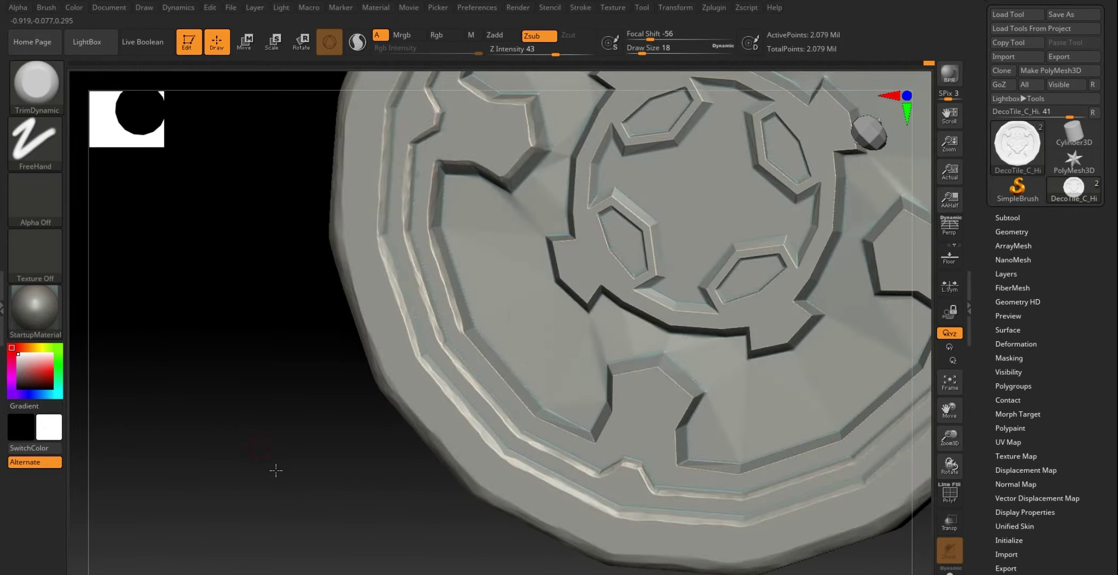
{"action": "scroll", "coordinate": [275, 469], "scroll_direction": "up", "scroll_amount": 2}
{"action": "scroll", "coordinate": [275, 486], "scroll_direction": "up", "scroll_amount": 2}
{"action": "left_click_drag", "start_coordinate": [154, 415], "coordinate": [187, 450]}
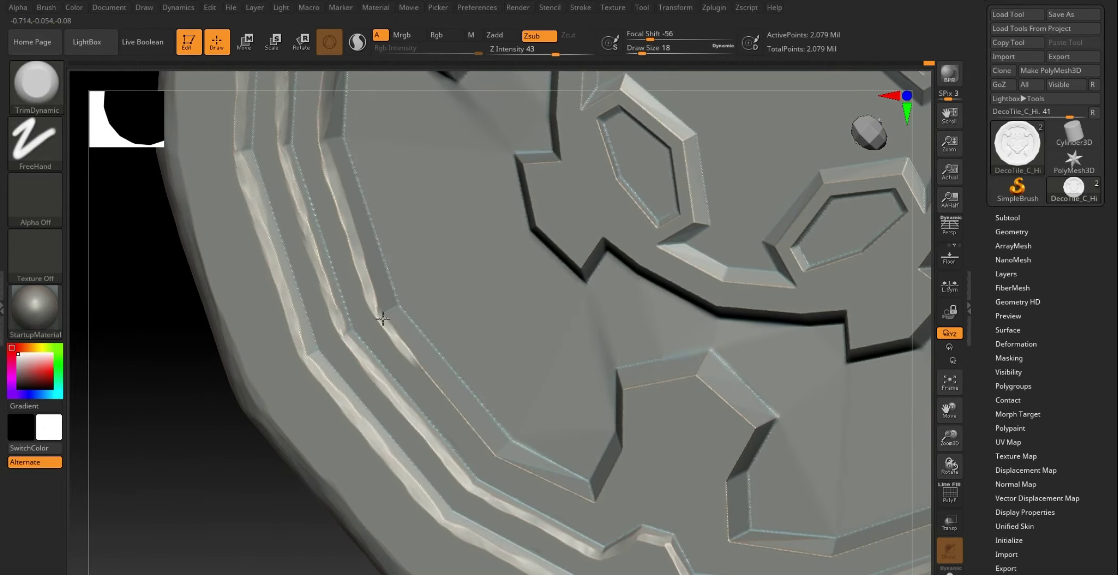
{"action": "scroll", "coordinate": [212, 450], "scroll_direction": "down", "scroll_amount": 2}
{"action": "scroll", "coordinate": [237, 467], "scroll_direction": "up", "scroll_amount": 2}
{"action": "scroll", "coordinate": [237, 467], "scroll_direction": "up", "scroll_amount": 3}
{"action": "key", "text": "shift"}
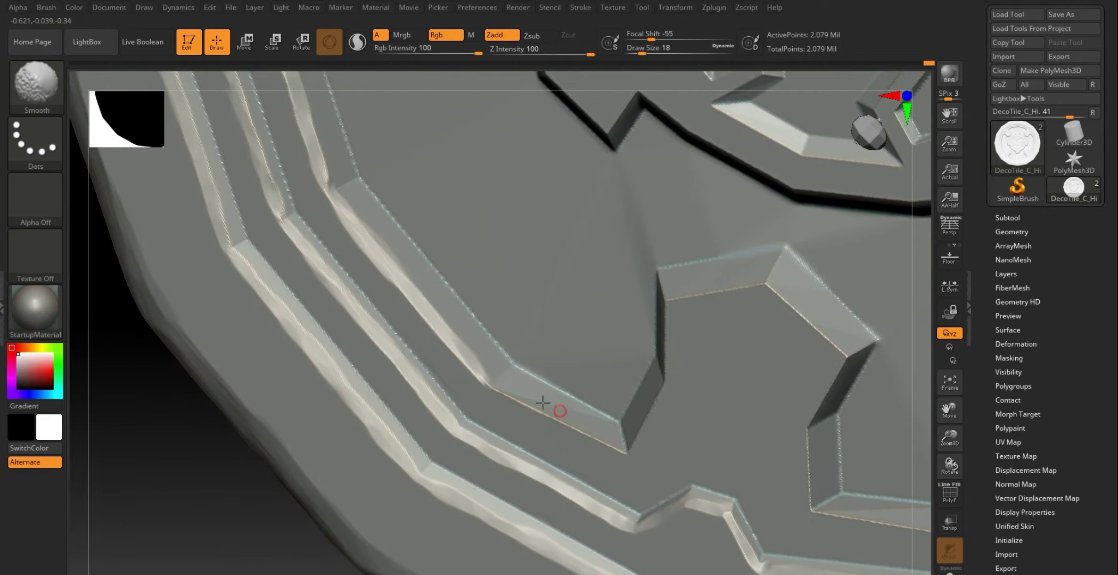
{"action": "mouse_move", "coordinate": [542, 402]}
{"action": "left_mouse_down", "text": "shift"}
{"action": "mouse_move", "coordinate": [528, 406]}
{"action": "mouse_move", "coordinate": [620, 452]}
{"action": "left_mouse_up", "text": "shift"}
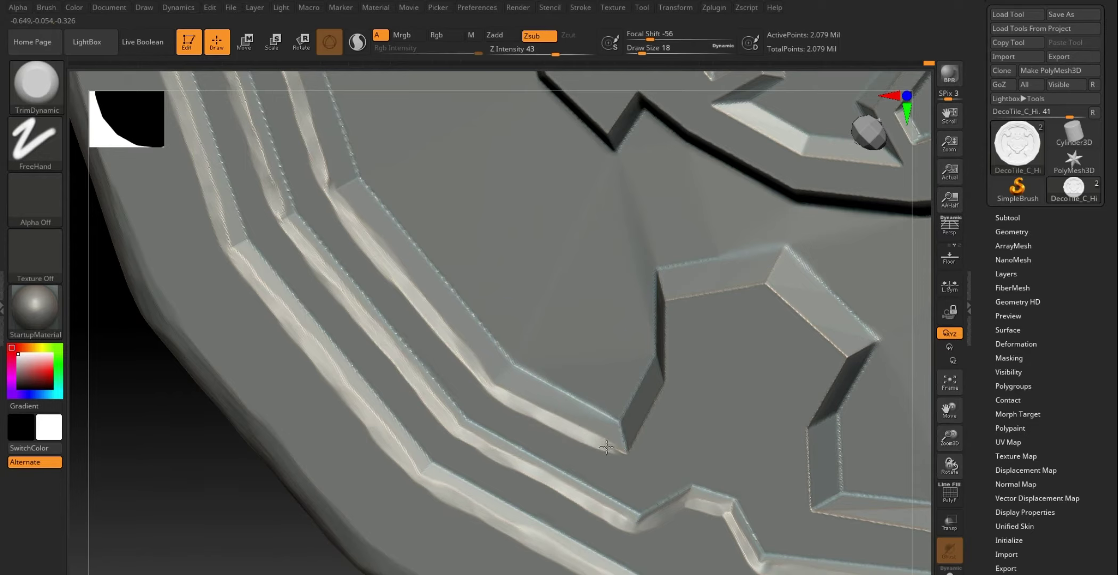
Step: Chip the hexagon recess's corner, lower-left edge and upper-right inner bevel
{"action": "left_click_drag", "start_coordinate": [181, 454], "coordinate": [395, 395], "text": "alt"}
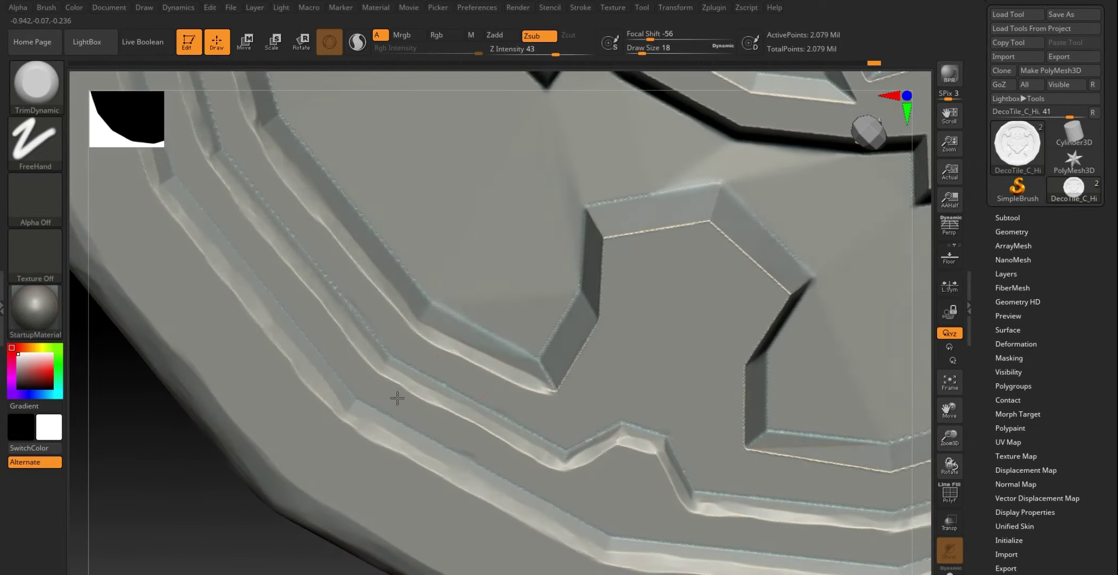
{"action": "left_click_drag", "start_coordinate": [584, 222], "coordinate": [710, 214], "text": "alt"}
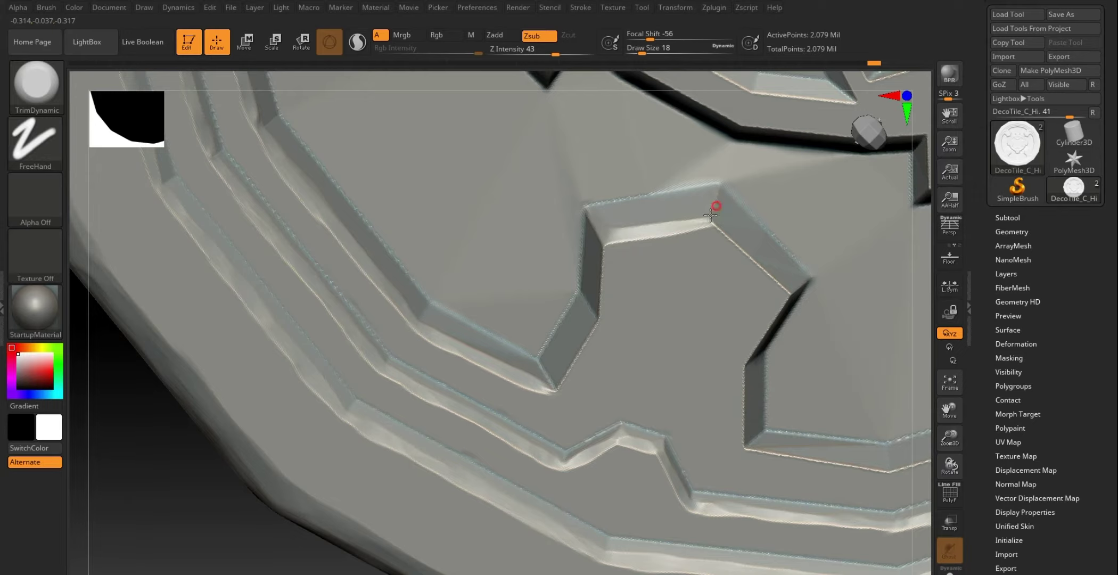
{"action": "left_click_drag", "start_coordinate": [599, 249], "coordinate": [602, 244]}
{"action": "mouse_move", "coordinate": [604, 292]}
{"action": "left_mouse_down"}
{"action": "mouse_move", "coordinate": [577, 364]}
{"action": "mouse_move", "coordinate": [549, 387]}
{"action": "mouse_move", "coordinate": [559, 392]}
{"action": "left_mouse_up"}
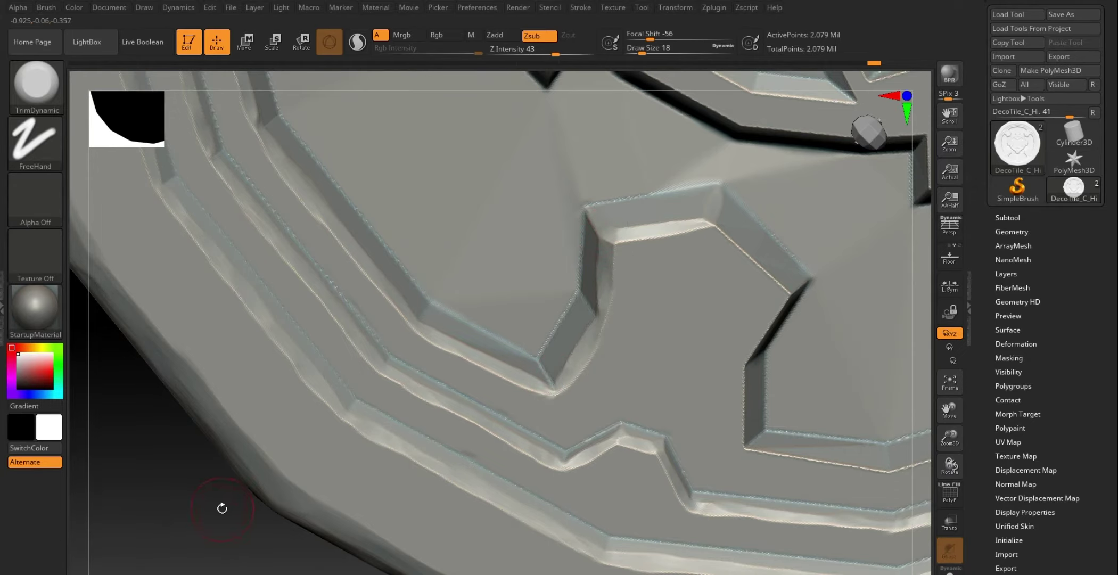
{"action": "mouse_move", "coordinate": [222, 509]}
{"action": "left_mouse_down"}
{"action": "mouse_move", "coordinate": [200, 509]}
{"action": "mouse_move", "coordinate": [269, 507]}
{"action": "mouse_move", "coordinate": [221, 503]}
{"action": "mouse_move", "coordinate": [226, 520]}
{"action": "left_mouse_up"}
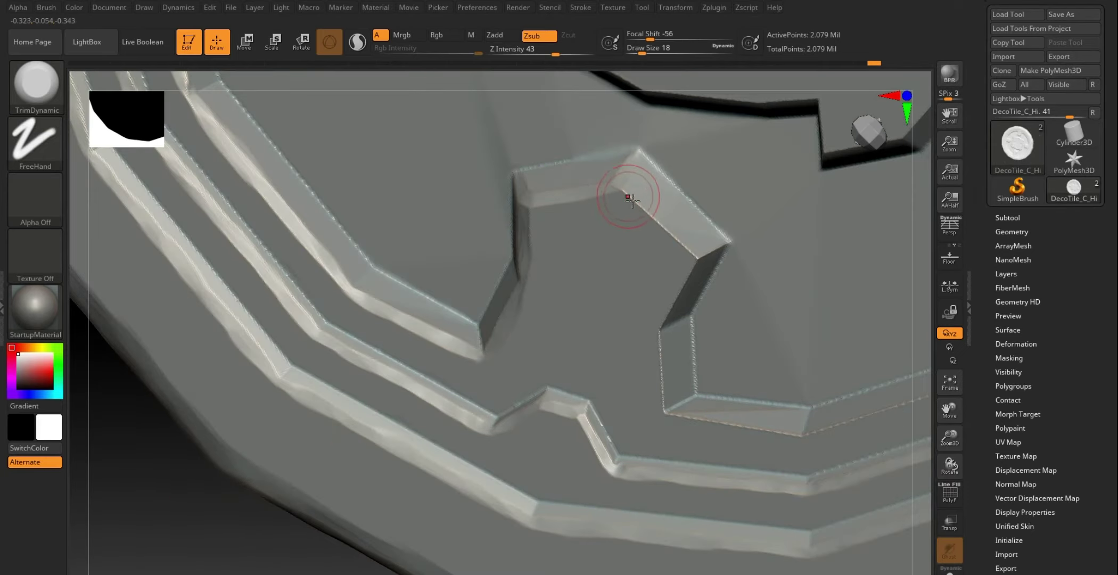
{"action": "left_click_drag", "start_coordinate": [617, 187], "coordinate": [677, 242]}
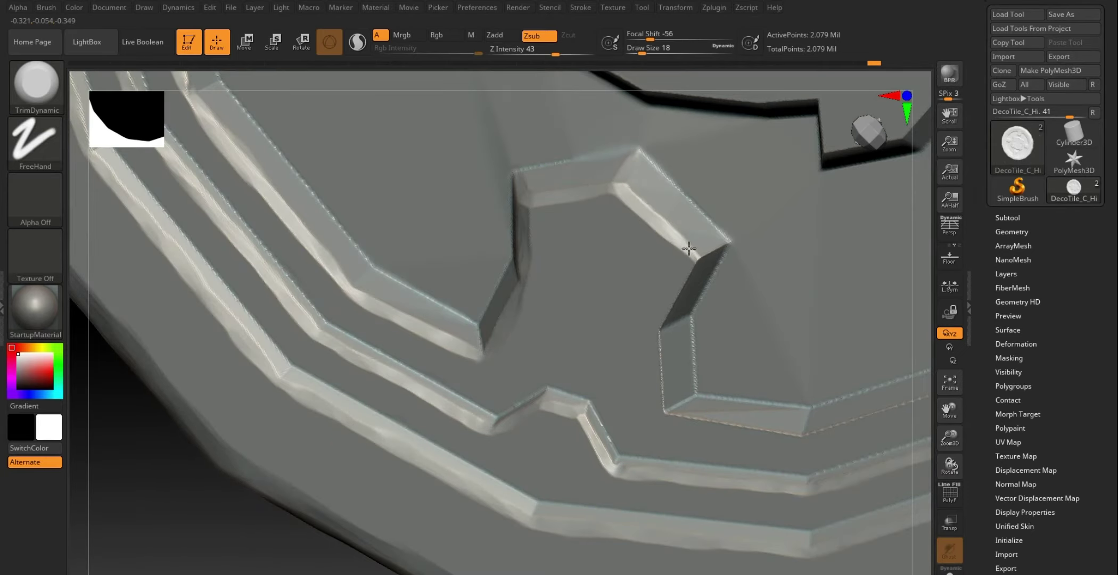
Step: Carve wear along the hexagon's lower bevel edge
{"action": "mouse_move", "coordinate": [246, 458]}
{"action": "left_mouse_down"}
{"action": "mouse_move", "coordinate": [204, 476]}
{"action": "mouse_move", "coordinate": [232, 495]}
{"action": "mouse_move", "coordinate": [220, 492]}
{"action": "left_mouse_up"}
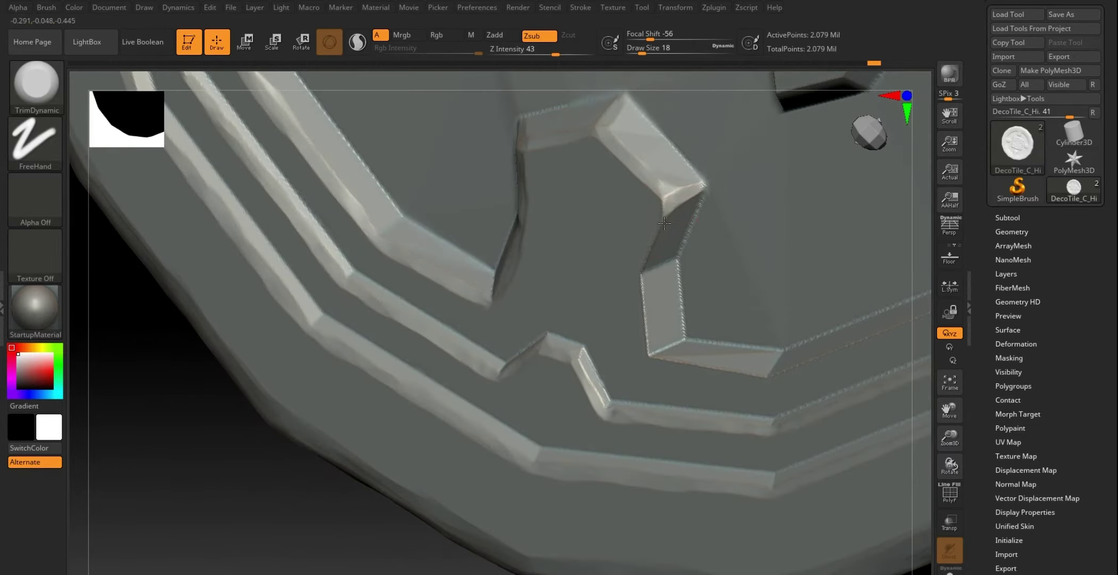
{"action": "mouse_move", "coordinate": [656, 233]}
{"action": "left_mouse_down"}
{"action": "mouse_move", "coordinate": [644, 260]}
{"action": "mouse_move", "coordinate": [648, 346]}
{"action": "left_mouse_up"}
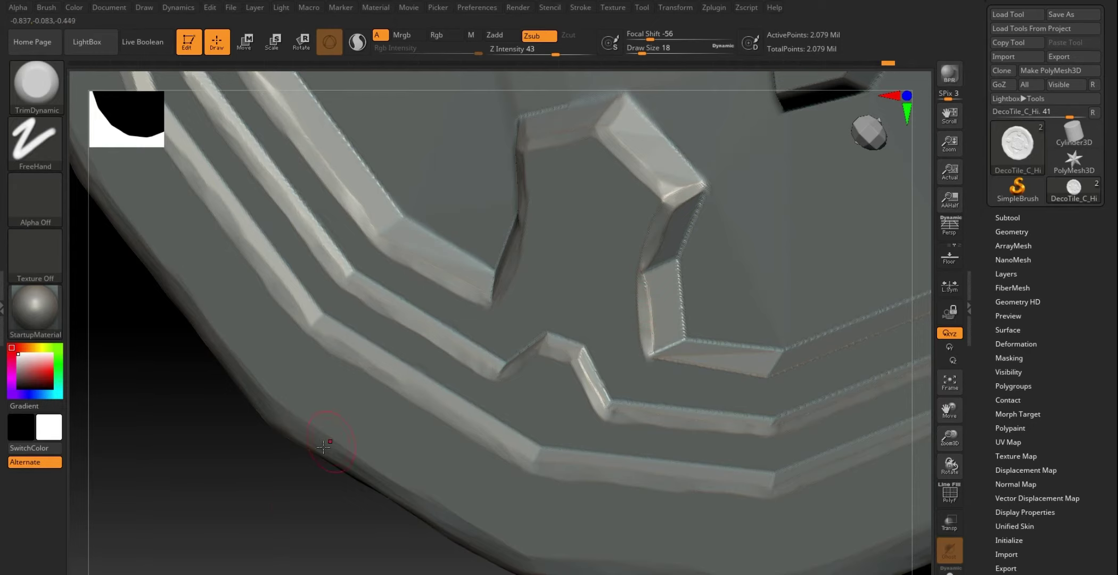
{"action": "mouse_move", "coordinate": [324, 446]}
{"action": "left_mouse_down"}
{"action": "mouse_move", "coordinate": [237, 467]}
{"action": "mouse_move", "coordinate": [277, 492]}
{"action": "mouse_move", "coordinate": [374, 451]}
{"action": "left_mouse_up"}
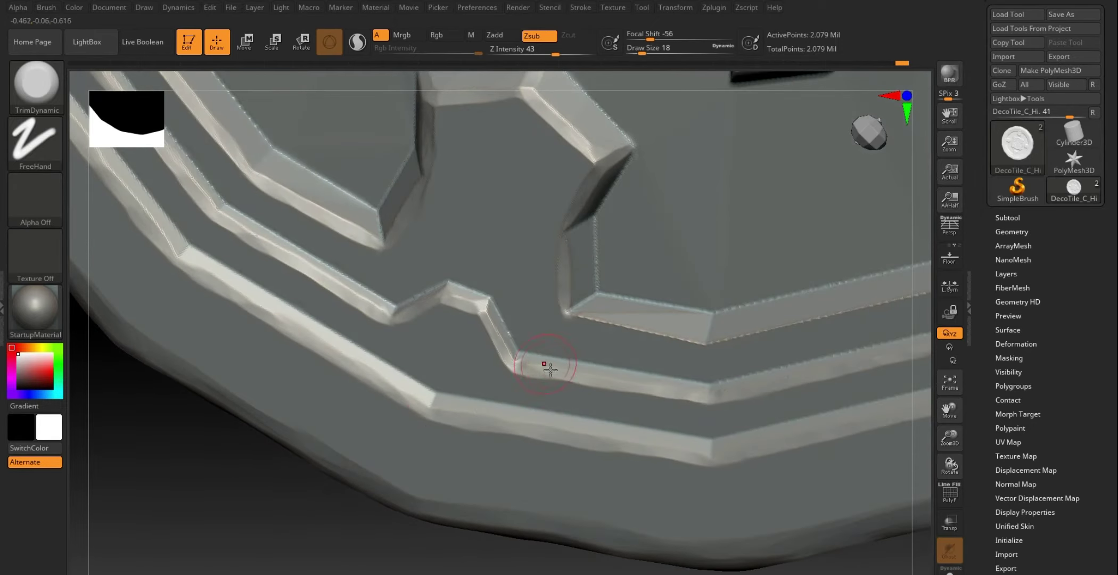
{"action": "left_click_drag", "start_coordinate": [550, 370], "coordinate": [534, 367]}
{"action": "mouse_move", "coordinate": [599, 322]}
{"action": "left_mouse_down"}
{"action": "mouse_move", "coordinate": [635, 331]}
{"action": "mouse_move", "coordinate": [847, 311]}
{"action": "left_mouse_up"}
{"action": "mouse_move", "coordinate": [300, 481]}
{"action": "left_mouse_down"}
{"action": "mouse_move", "coordinate": [576, 496]}
{"action": "mouse_move", "coordinate": [427, 328]}
{"action": "left_mouse_up"}
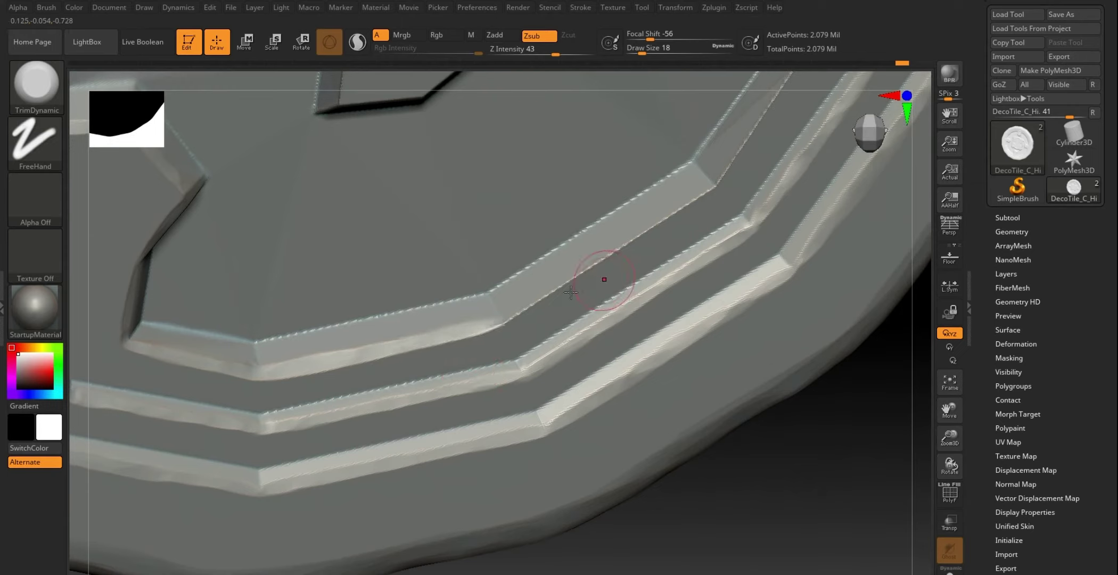
Step: Trim and Shift-smooth the upper bevel band, widening the worn strip
{"action": "mouse_move", "coordinate": [599, 276]}
{"action": "left_mouse_down"}
{"action": "mouse_move", "coordinate": [489, 304]}
{"action": "mouse_move", "coordinate": [556, 249]}
{"action": "mouse_move", "coordinate": [692, 205]}
{"action": "left_mouse_up"}
{"action": "key", "text": "shift"}
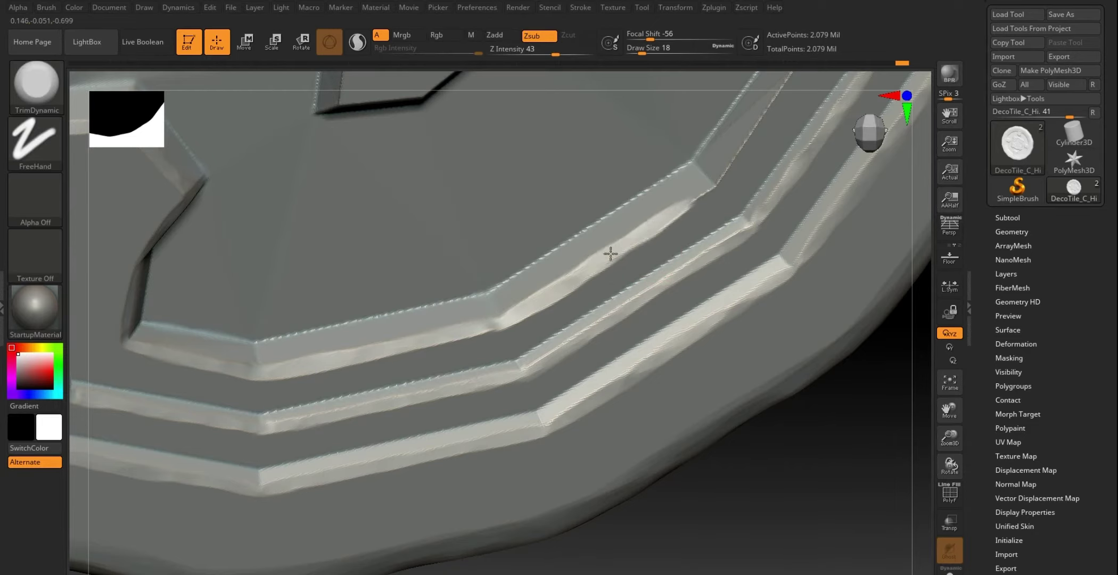
{"action": "left_click_drag", "start_coordinate": [606, 251], "coordinate": [677, 207]}
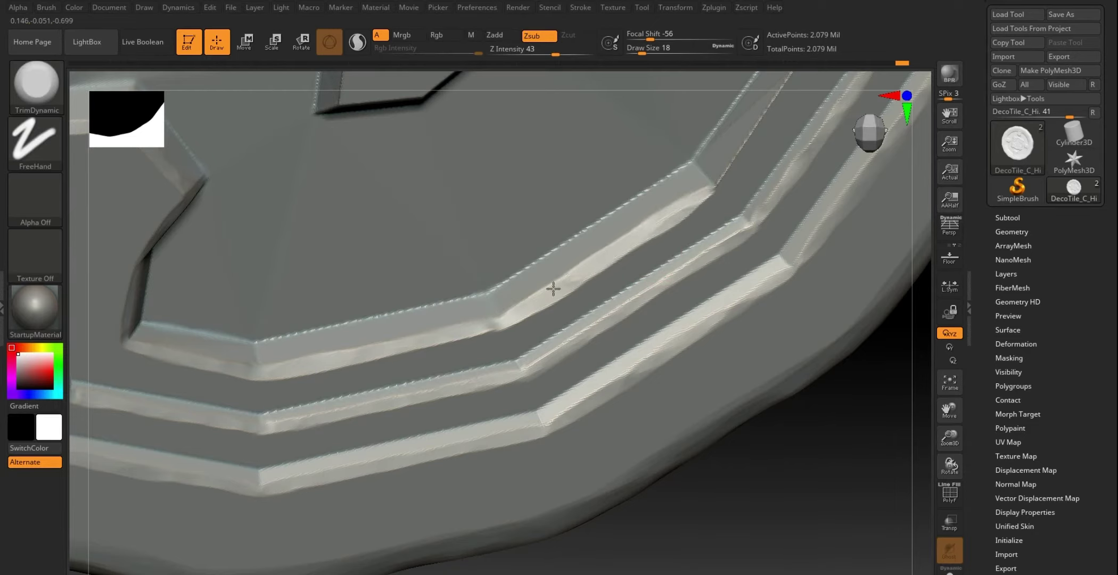
{"action": "left_click_drag", "start_coordinate": [834, 445], "coordinate": [773, 403]}
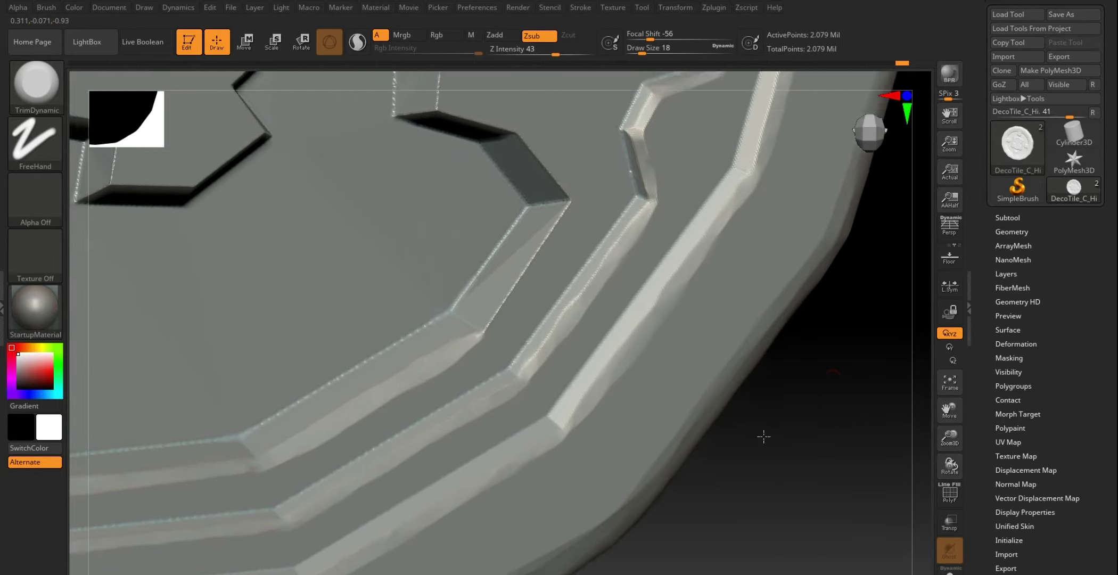
{"action": "left_click_drag", "start_coordinate": [772, 402], "coordinate": [778, 429]}
{"action": "key", "text": "shift"}
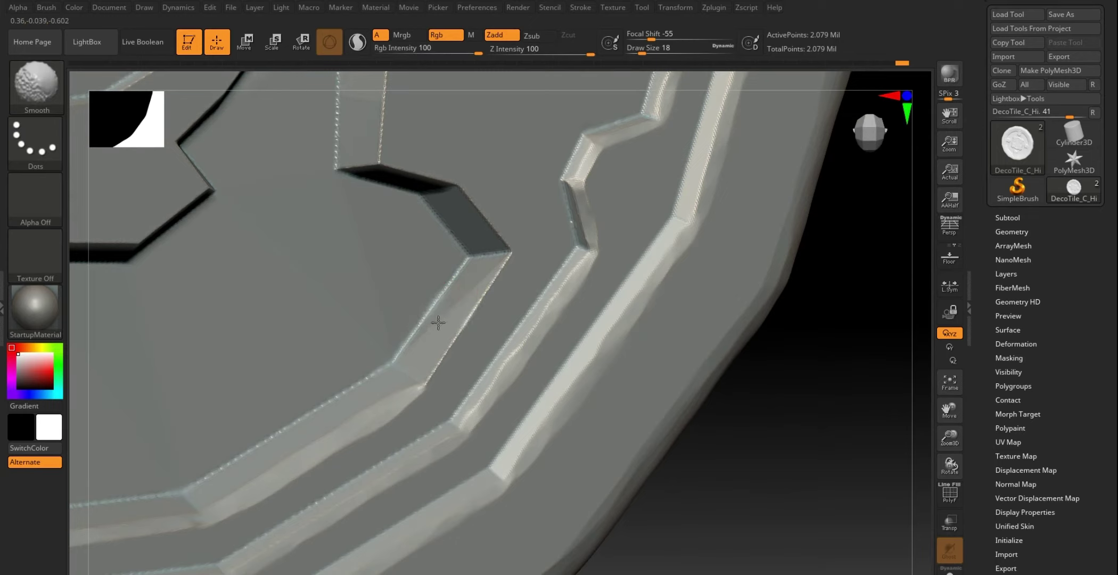
{"action": "mouse_move", "coordinate": [485, 275]}
{"action": "left_mouse_down"}
{"action": "mouse_move", "coordinate": [443, 352]}
{"action": "mouse_move", "coordinate": [500, 260]}
{"action": "left_mouse_up"}
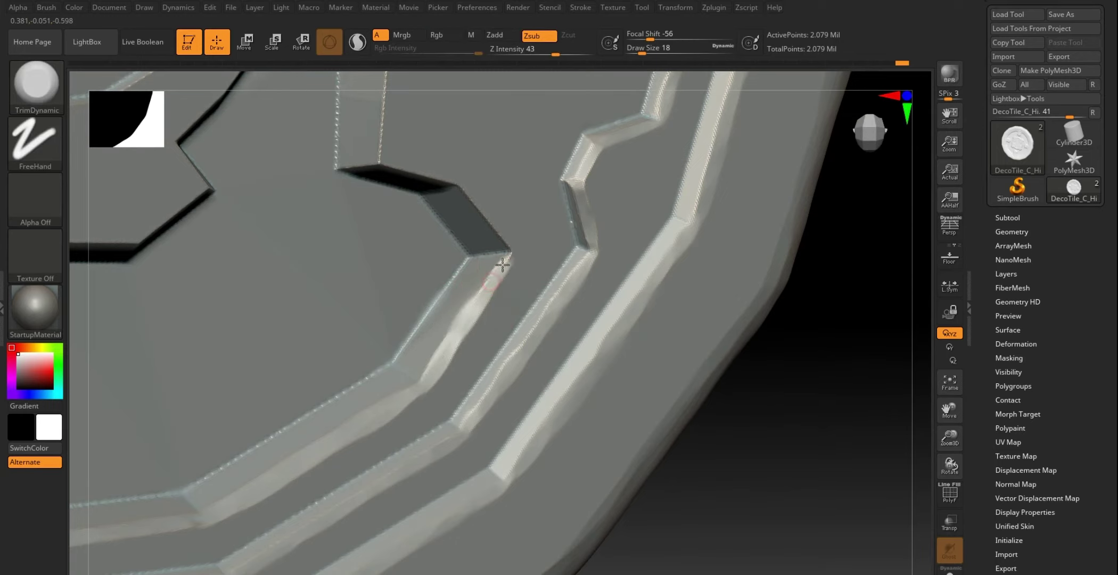
Step: Smooth and flatten the star recess's corner and diagonal bevel edges
{"action": "left_click_drag", "start_coordinate": [806, 352], "coordinate": [833, 389]}
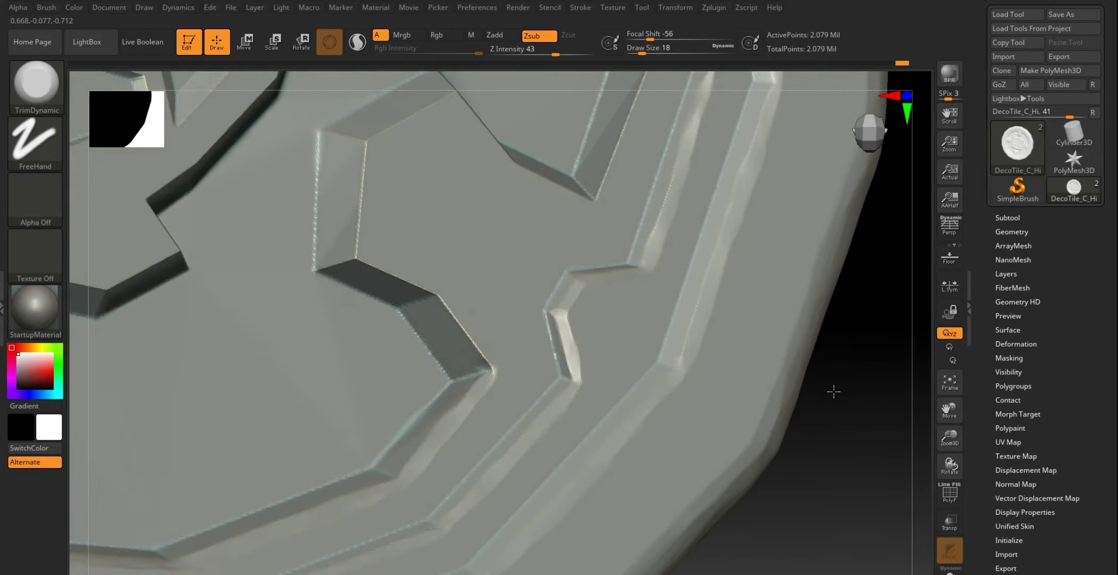
{"action": "mouse_move", "coordinate": [298, 230]}
{"action": "left_mouse_down", "text": "shift"}
{"action": "mouse_move", "coordinate": [340, 198]}
{"action": "mouse_move", "coordinate": [327, 227]}
{"action": "left_mouse_up", "text": "shift"}
{"action": "mouse_move", "coordinate": [357, 172]}
{"action": "left_mouse_down"}
{"action": "mouse_move", "coordinate": [363, 143]}
{"action": "mouse_move", "coordinate": [363, 255]}
{"action": "mouse_move", "coordinate": [346, 257]}
{"action": "left_mouse_up"}
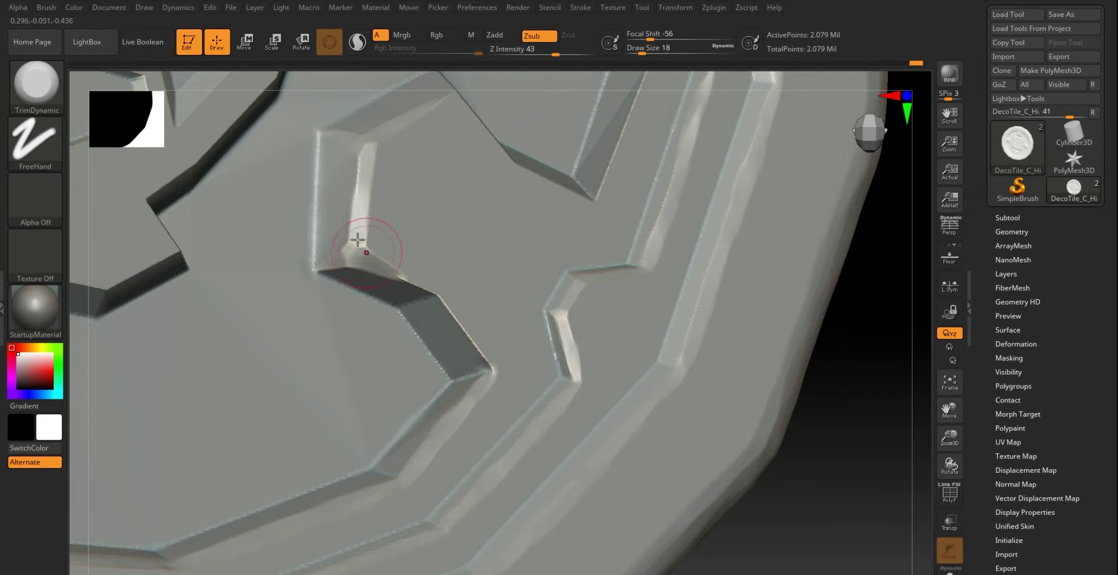
{"action": "left_click_drag", "start_coordinate": [848, 447], "coordinate": [701, 384]}
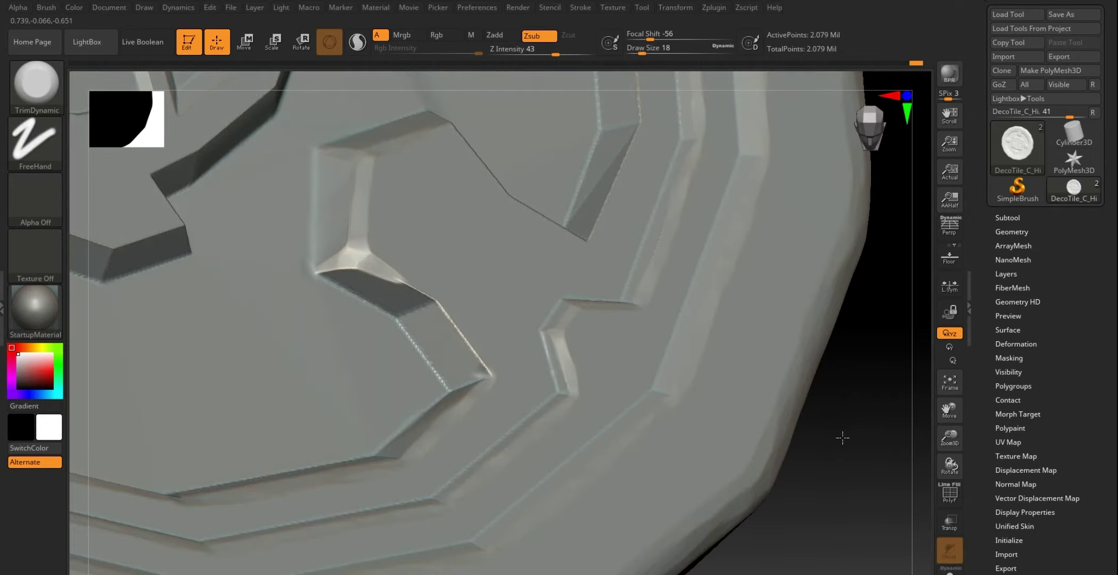
{"action": "left_click_drag", "start_coordinate": [414, 281], "coordinate": [415, 286]}
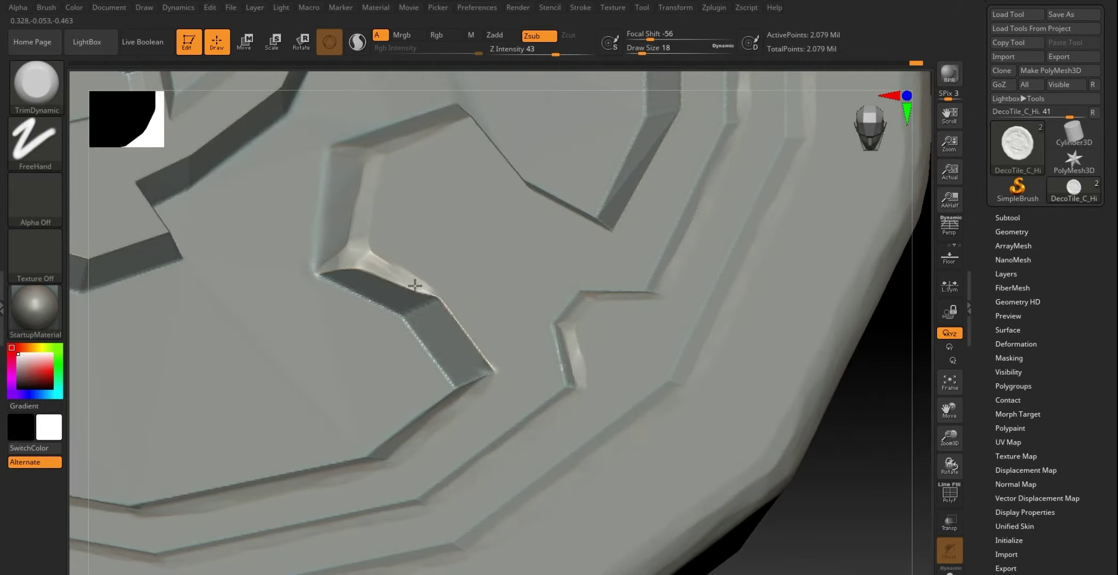
{"action": "left_click_drag", "start_coordinate": [466, 336], "coordinate": [482, 357]}
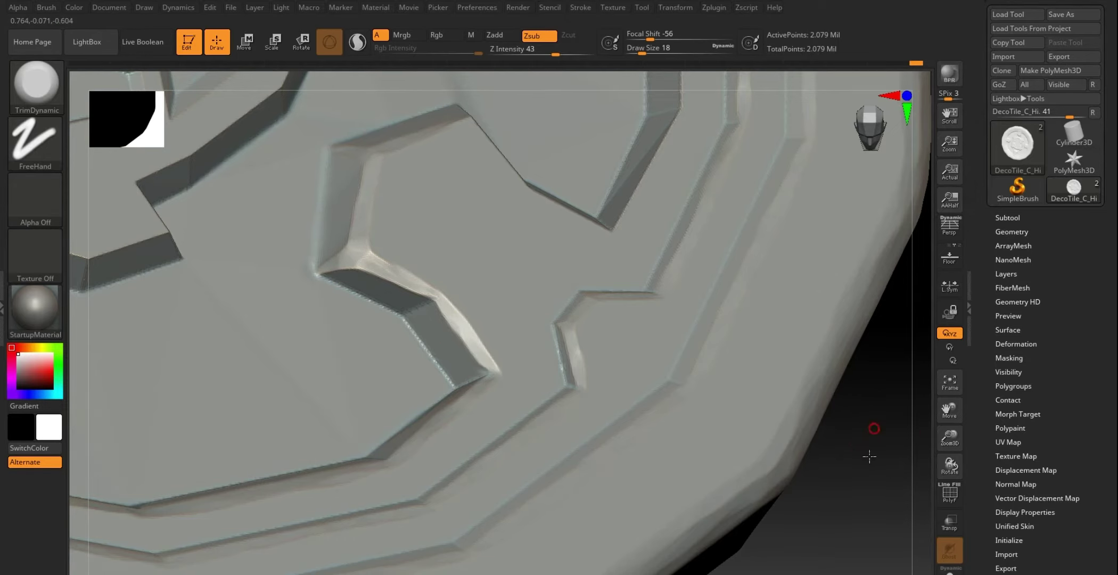
{"action": "mouse_move", "coordinate": [870, 424]}
{"action": "left_mouse_down"}
{"action": "mouse_move", "coordinate": [855, 449]}
{"action": "mouse_move", "coordinate": [866, 424]}
{"action": "mouse_move", "coordinate": [829, 450]}
{"action": "mouse_move", "coordinate": [333, 318]}
{"action": "left_mouse_up"}
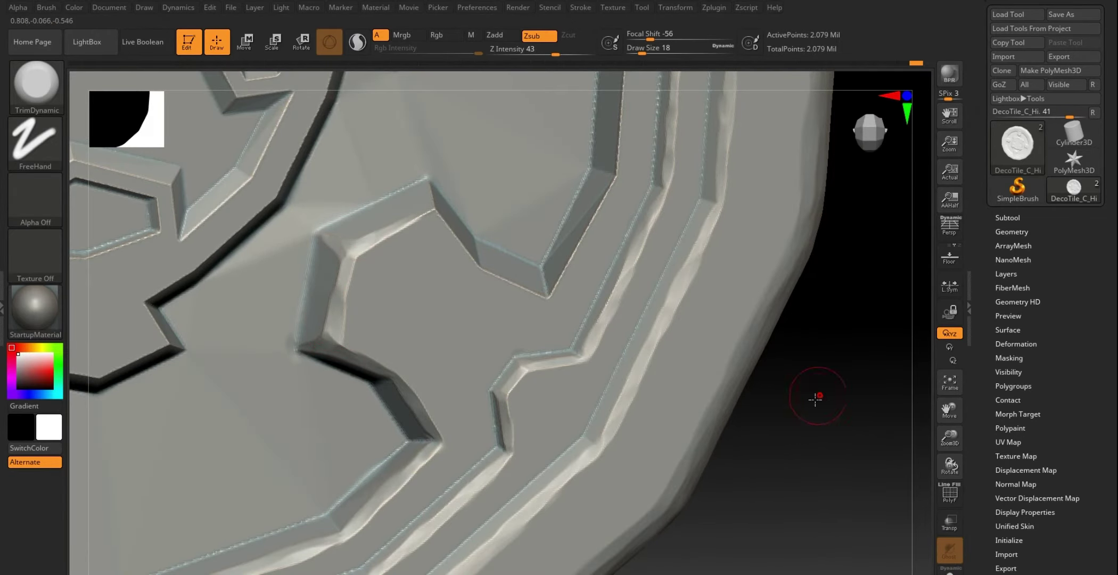
Step: Trim the recess corner's bevel down along its edge with TrimDynamic and flatten its lower edge
{"action": "left_click_drag", "start_coordinate": [815, 398], "coordinate": [641, 411]}
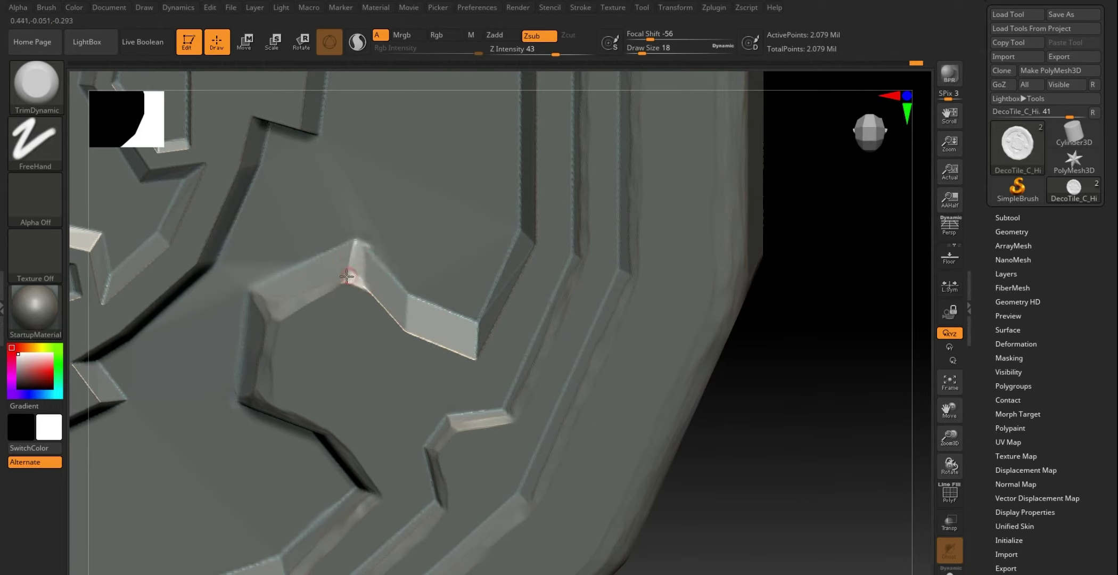
{"action": "left_click_drag", "start_coordinate": [346, 278], "coordinate": [451, 349]}
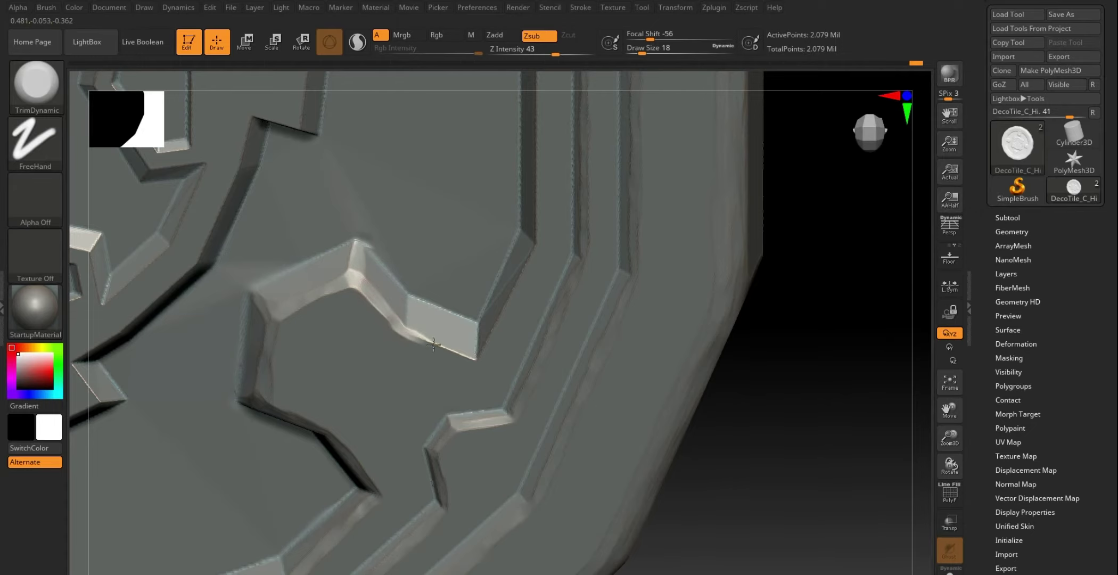
{"action": "left_click_drag", "start_coordinate": [419, 331], "coordinate": [464, 349]}
Step: Smooth the inner ring's bevel edge, then turn the tile to face the camera squarely
{"action": "left_click_drag", "start_coordinate": [808, 395], "coordinate": [356, 334]}
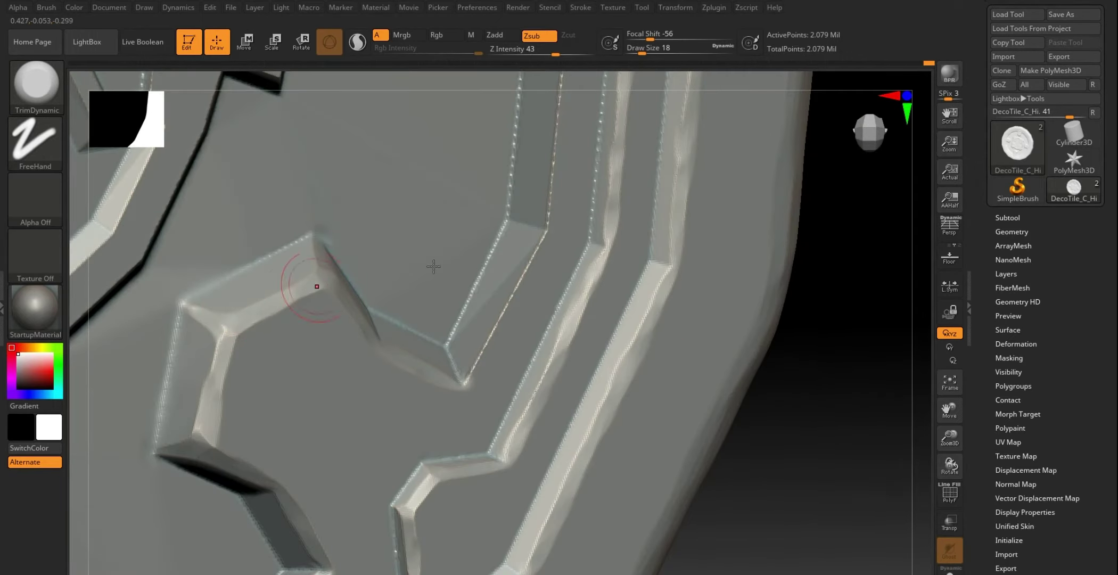
{"action": "key", "text": "shift"}
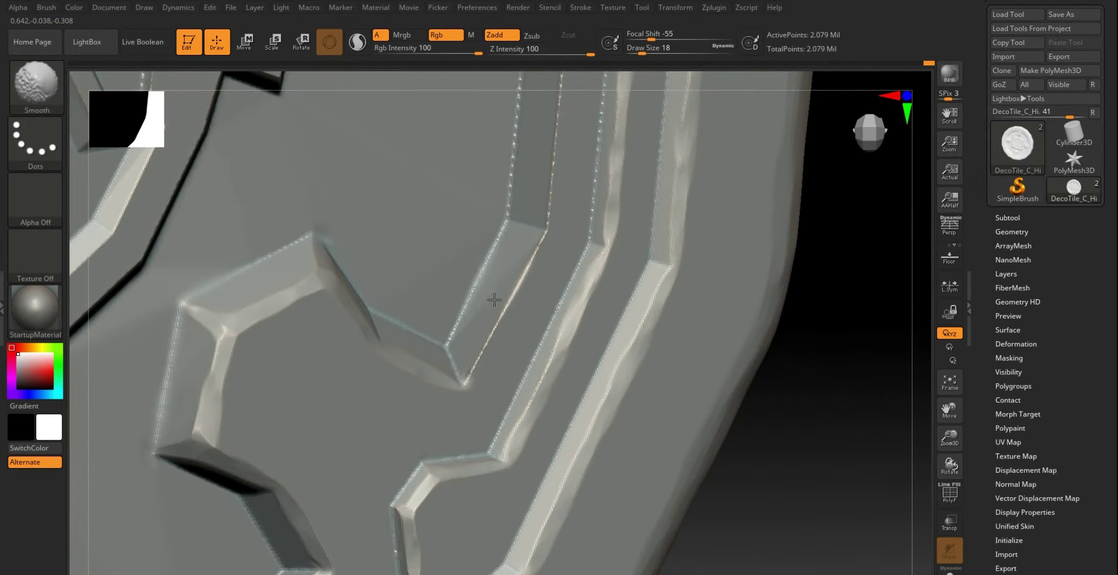
{"action": "mouse_move", "coordinate": [494, 300]}
{"action": "left_mouse_down", "text": "shift"}
{"action": "mouse_move", "coordinate": [505, 312]}
{"action": "mouse_move", "coordinate": [461, 381]}
{"action": "left_mouse_up", "text": "shift"}
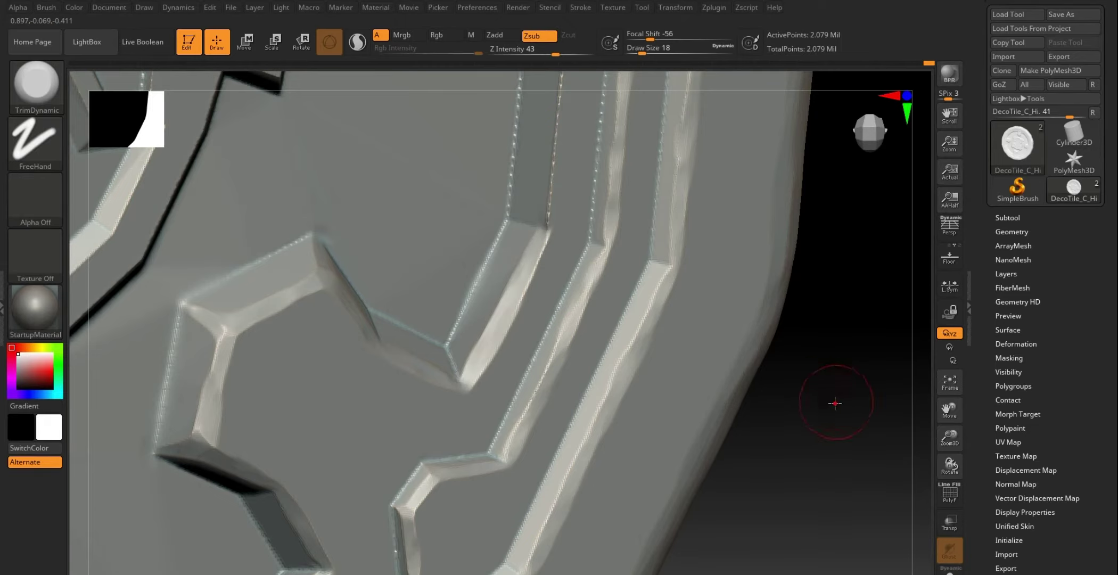
{"action": "left_click_drag", "start_coordinate": [835, 351], "coordinate": [816, 277]}
{"action": "mouse_move", "coordinate": [788, 424]}
{"action": "left_mouse_down"}
{"action": "mouse_move", "coordinate": [794, 368]}
{"action": "mouse_move", "coordinate": [827, 350]}
{"action": "mouse_move", "coordinate": [816, 333]}
{"action": "mouse_move", "coordinate": [675, 335]}
{"action": "left_mouse_up"}
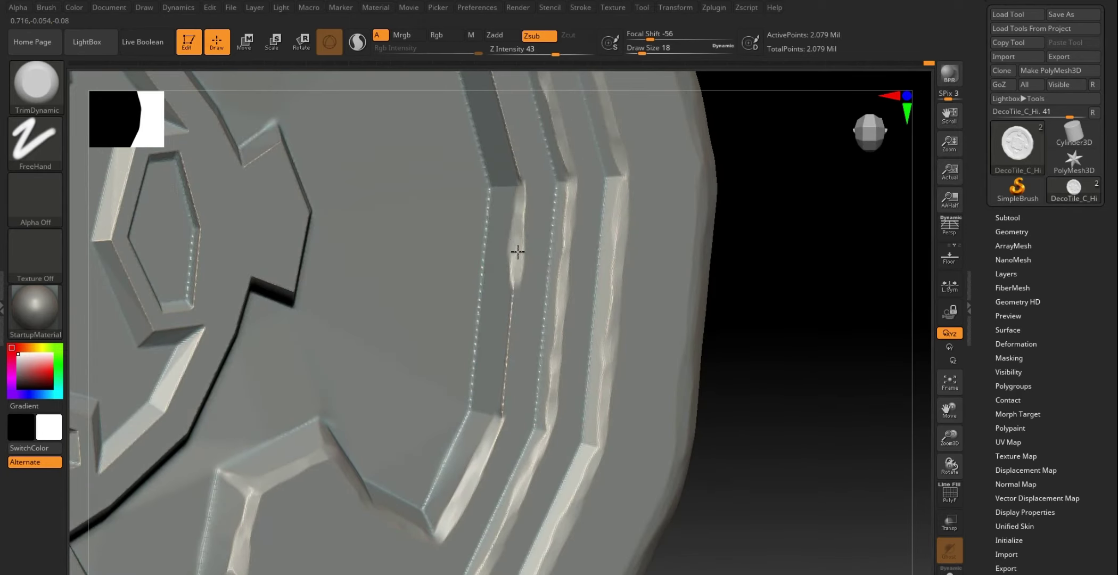
Step: Flatten and chip the rim ridge edges with TrimDynamic strokes along their length
{"action": "left_click_drag", "start_coordinate": [507, 324], "coordinate": [503, 357]}
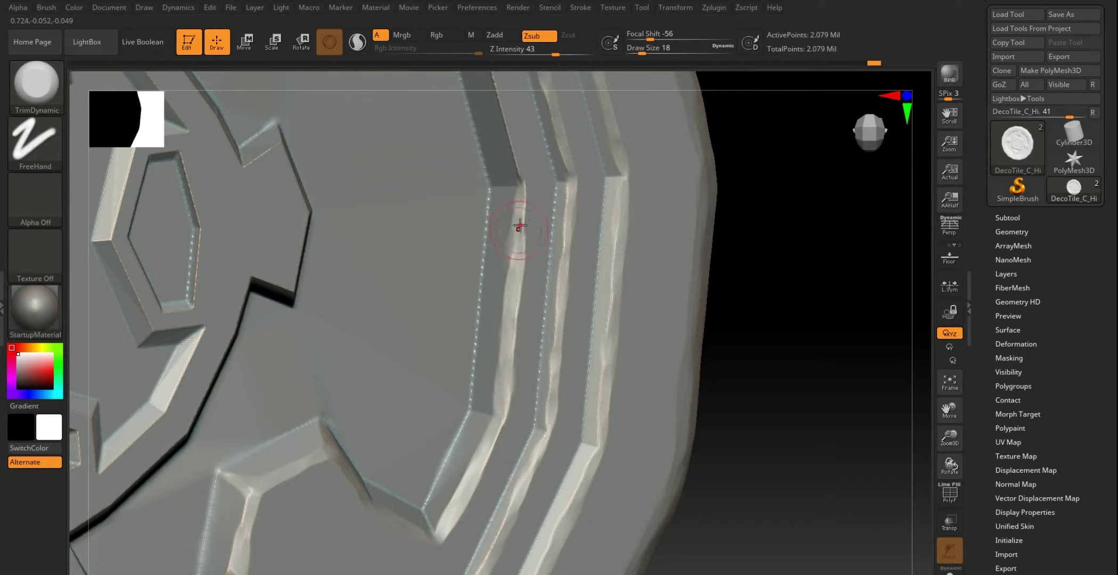
{"action": "left_click_drag", "start_coordinate": [520, 226], "coordinate": [501, 373]}
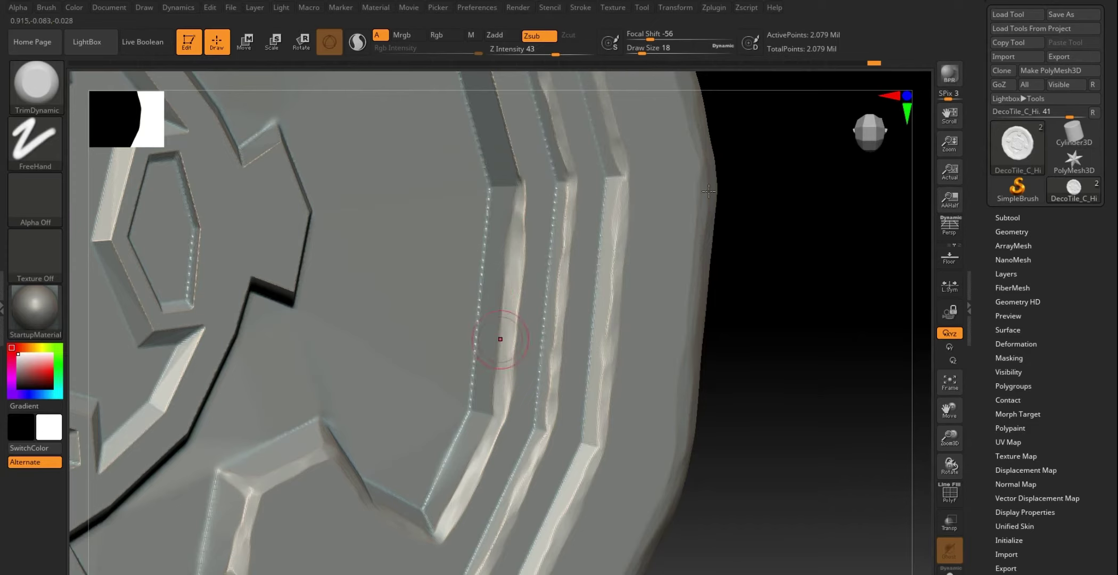
{"action": "mouse_move", "coordinate": [821, 270]}
{"action": "left_mouse_down"}
{"action": "mouse_move", "coordinate": [813, 320]}
{"action": "mouse_move", "coordinate": [825, 324]}
{"action": "left_mouse_up"}
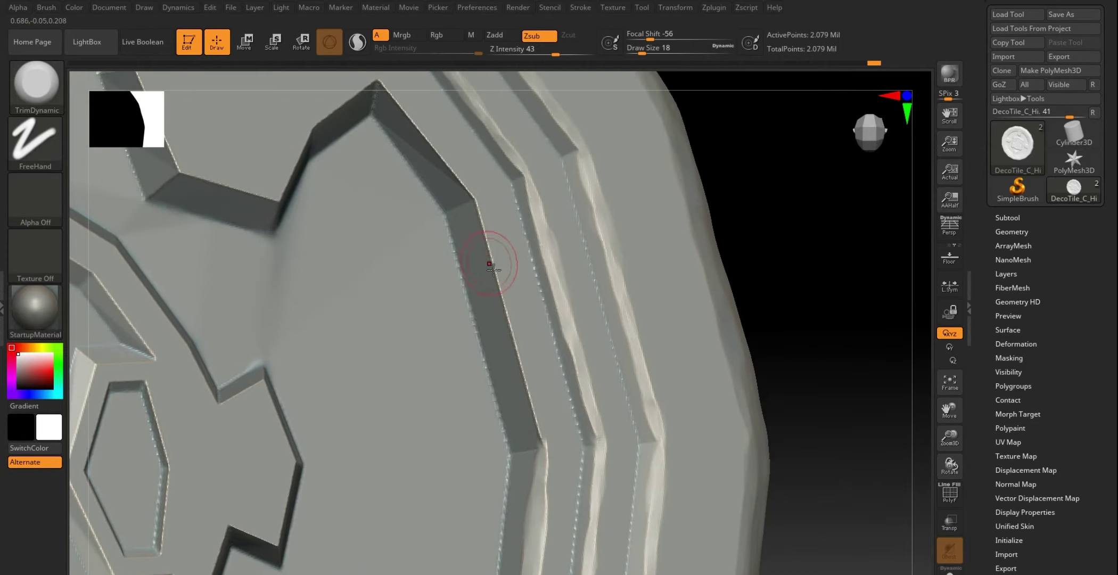
{"action": "mouse_move", "coordinate": [493, 269]}
{"action": "left_mouse_down"}
{"action": "mouse_move", "coordinate": [486, 237]}
{"action": "mouse_move", "coordinate": [510, 330]}
{"action": "left_mouse_up"}
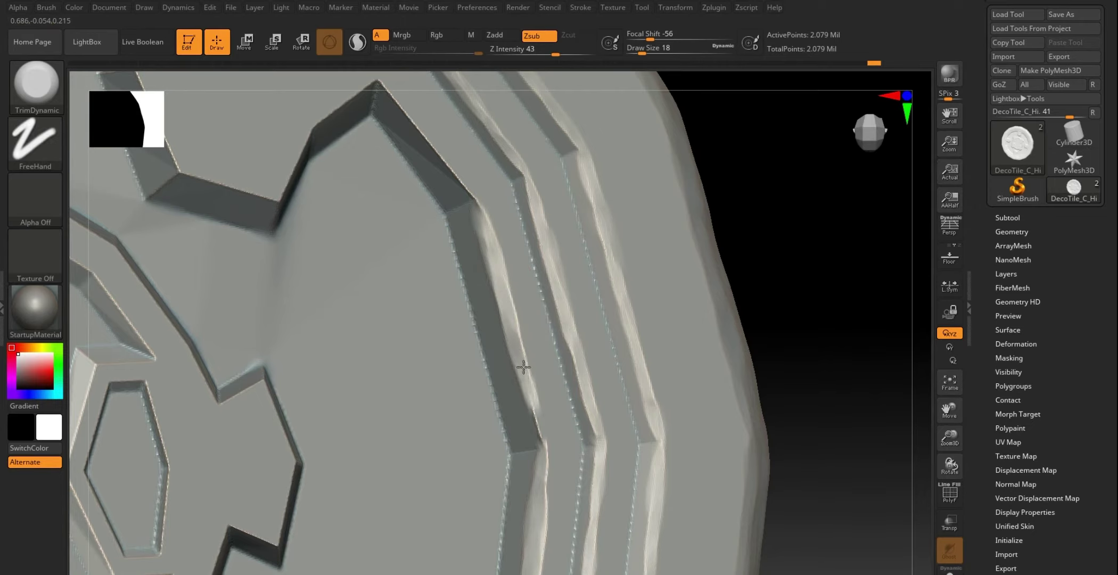
{"action": "left_click_drag", "start_coordinate": [510, 330], "coordinate": [543, 453]}
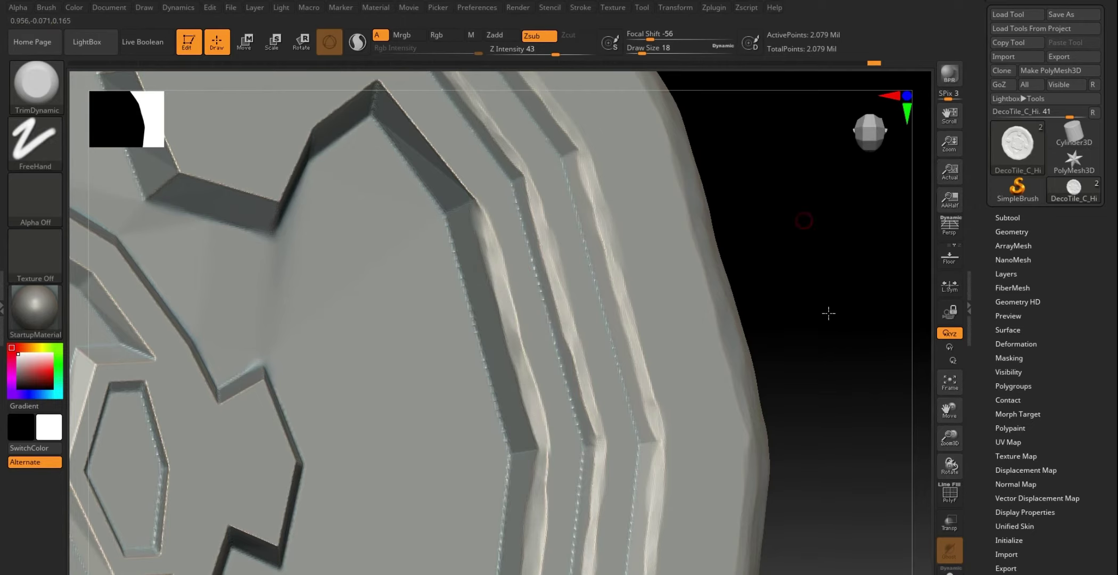
{"action": "left_click_drag", "start_coordinate": [828, 312], "coordinate": [706, 270]}
Step: Lower Draw Size from 18 to 14 and smooth and trim the diagonal bevel edge
{"action": "key", "text": "bracketleft"}
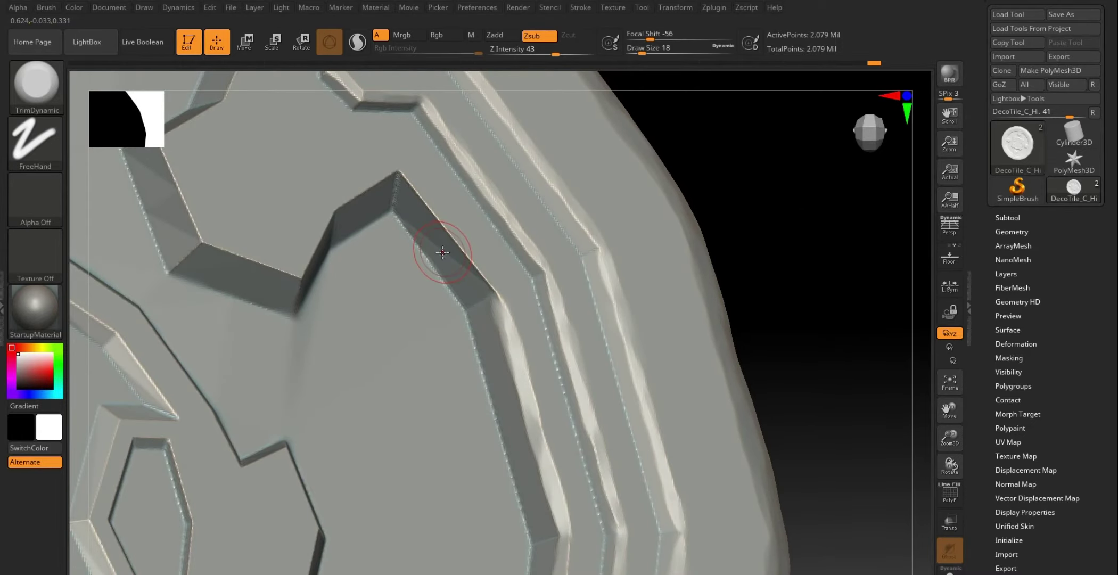
{"action": "key", "text": "shift"}
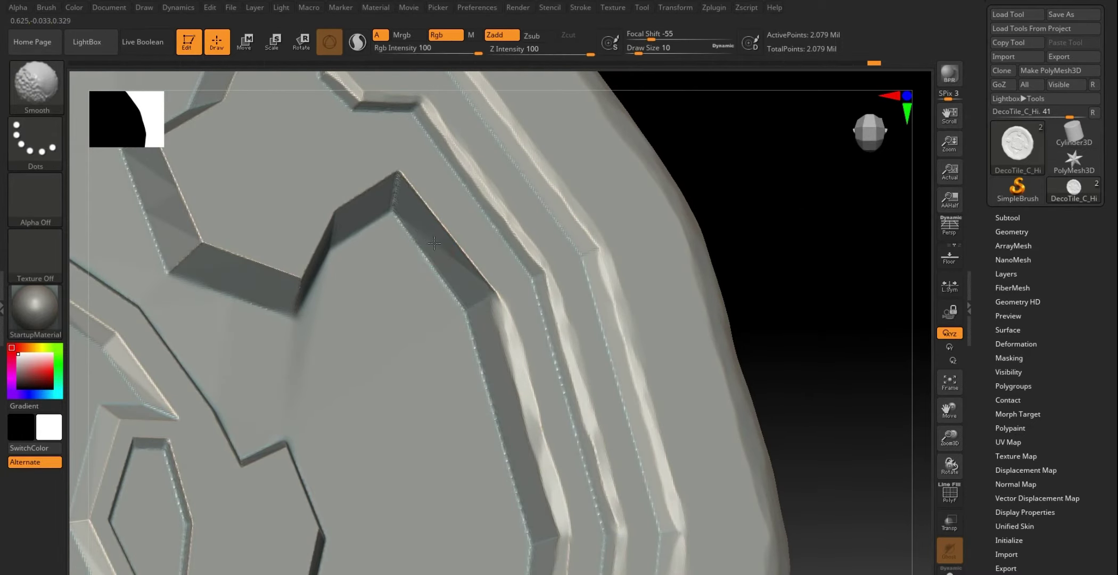
{"action": "key", "text": "alt"}
{"action": "key", "text": "bracketright"}
{"action": "left_click_drag", "start_coordinate": [396, 171], "coordinate": [497, 298]}
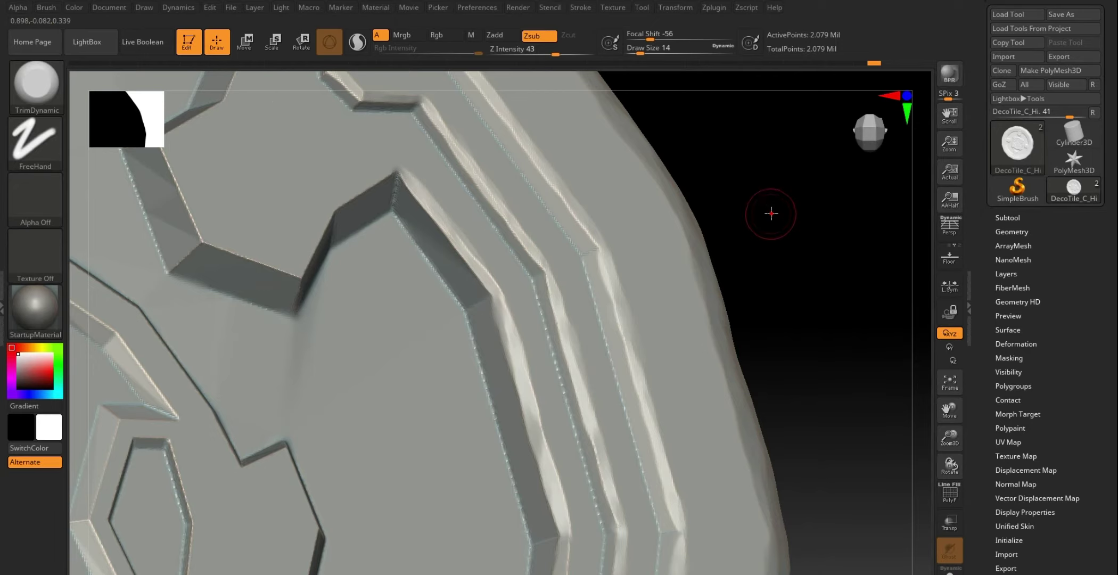
Step: Trim the rim groove's ridge edges and the bevel at its inner corner with TrimDynamic
{"action": "left_click_drag", "start_coordinate": [769, 214], "coordinate": [796, 260]}
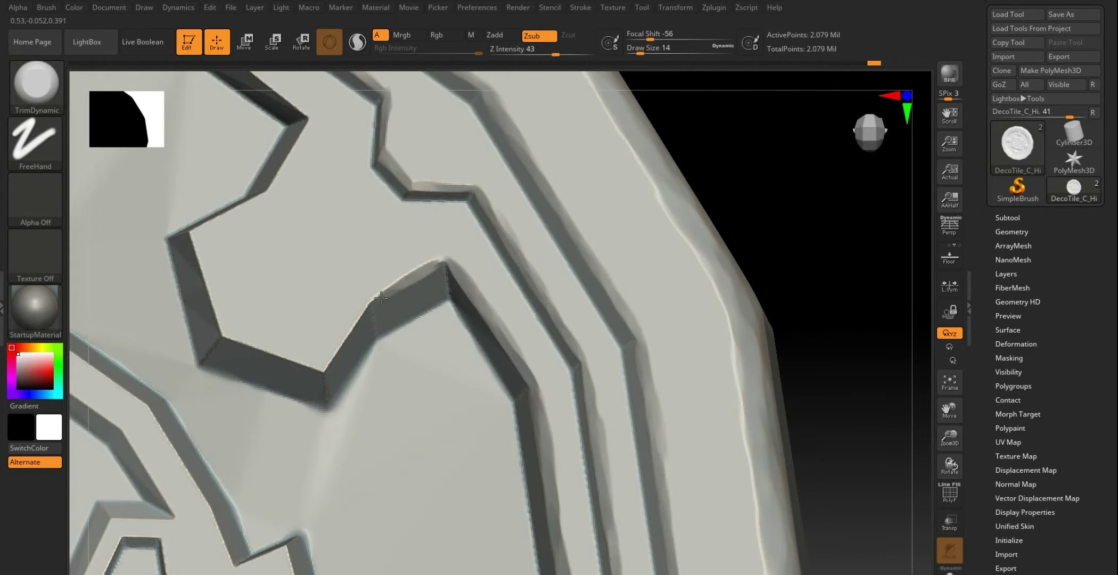
{"action": "mouse_move", "coordinate": [370, 292]}
{"action": "left_mouse_down"}
{"action": "mouse_move", "coordinate": [367, 304]}
{"action": "mouse_move", "coordinate": [227, 340]}
{"action": "mouse_move", "coordinate": [324, 375]}
{"action": "left_mouse_up"}
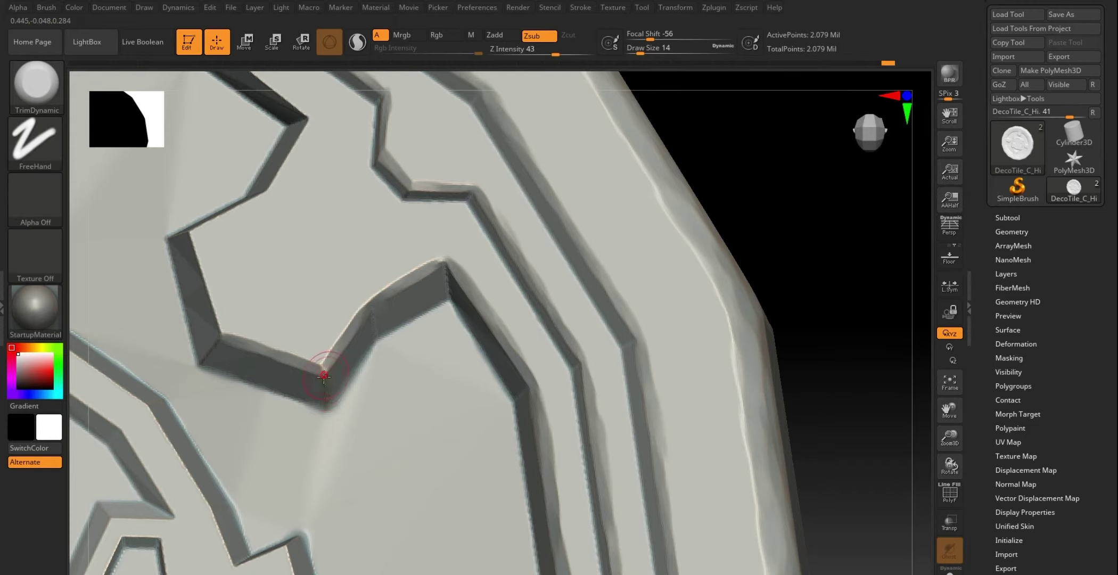
{"action": "mouse_move", "coordinate": [756, 249]}
{"action": "left_mouse_down"}
{"action": "mouse_move", "coordinate": [810, 242]}
{"action": "mouse_move", "coordinate": [801, 244]}
{"action": "left_mouse_up"}
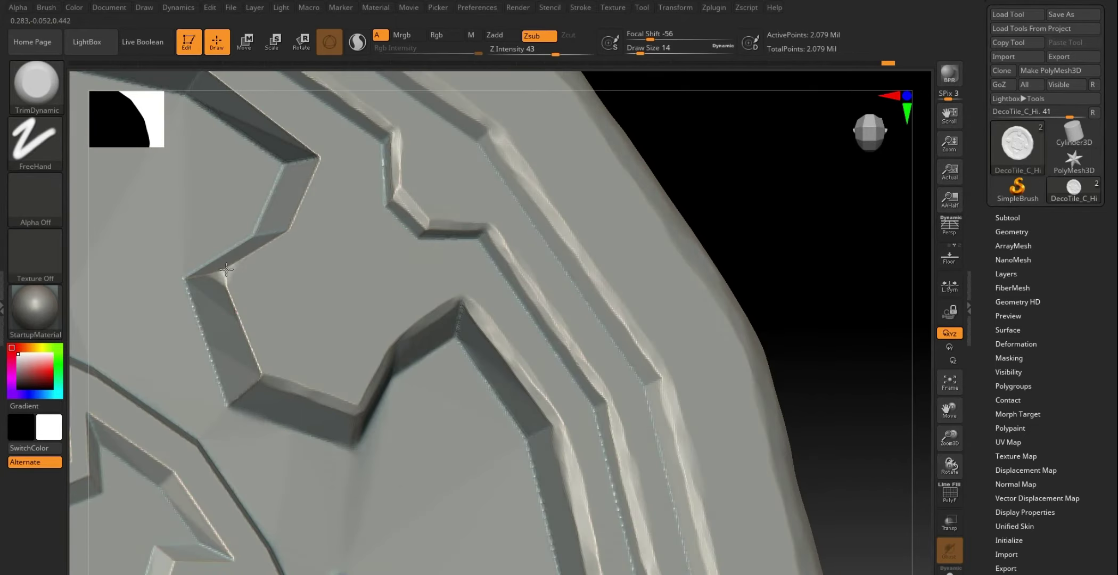
{"action": "left_click_drag", "start_coordinate": [210, 271], "coordinate": [254, 350]}
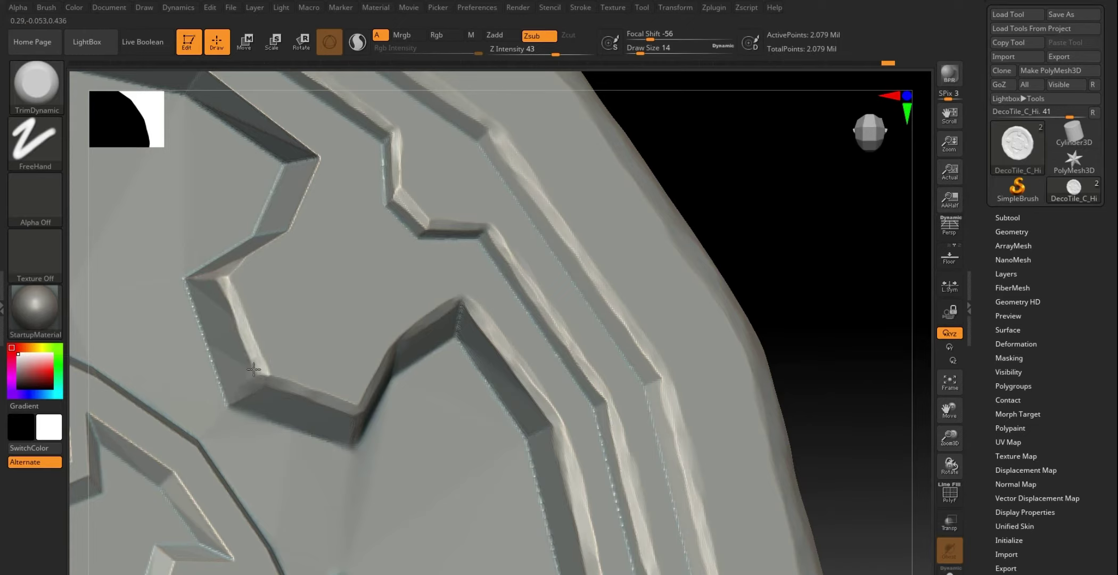
{"action": "left_click_drag", "start_coordinate": [244, 350], "coordinate": [258, 363]}
Step: Smooth the edge near the corner and further reshape the ridge bevel along the rim grooves
{"action": "mouse_move", "coordinate": [756, 250]}
{"action": "left_mouse_down"}
{"action": "mouse_move", "coordinate": [774, 294]}
{"action": "mouse_move", "coordinate": [790, 240]}
{"action": "mouse_move", "coordinate": [782, 250]}
{"action": "left_mouse_up"}
{"action": "key", "text": "shift"}
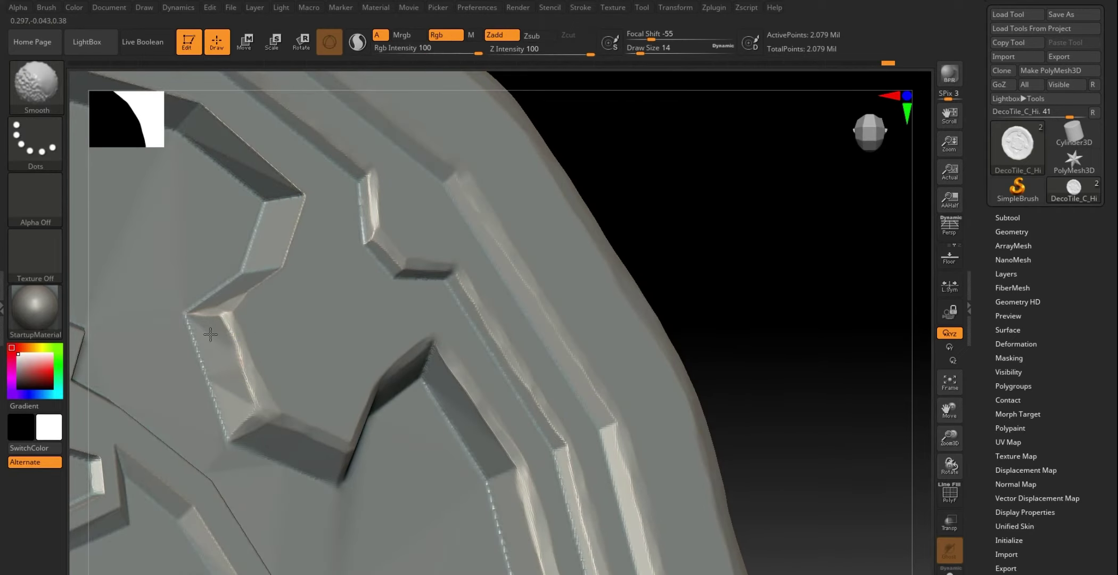
{"action": "left_click_drag", "start_coordinate": [229, 385], "coordinate": [232, 319], "text": "shift"}
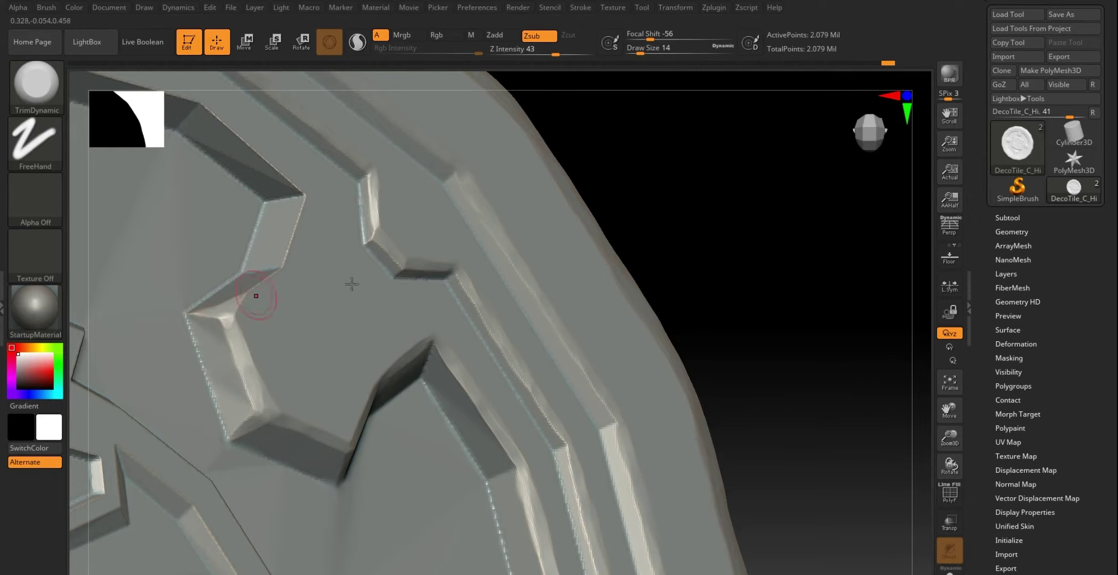
{"action": "left_click_drag", "start_coordinate": [749, 292], "coordinate": [746, 257]}
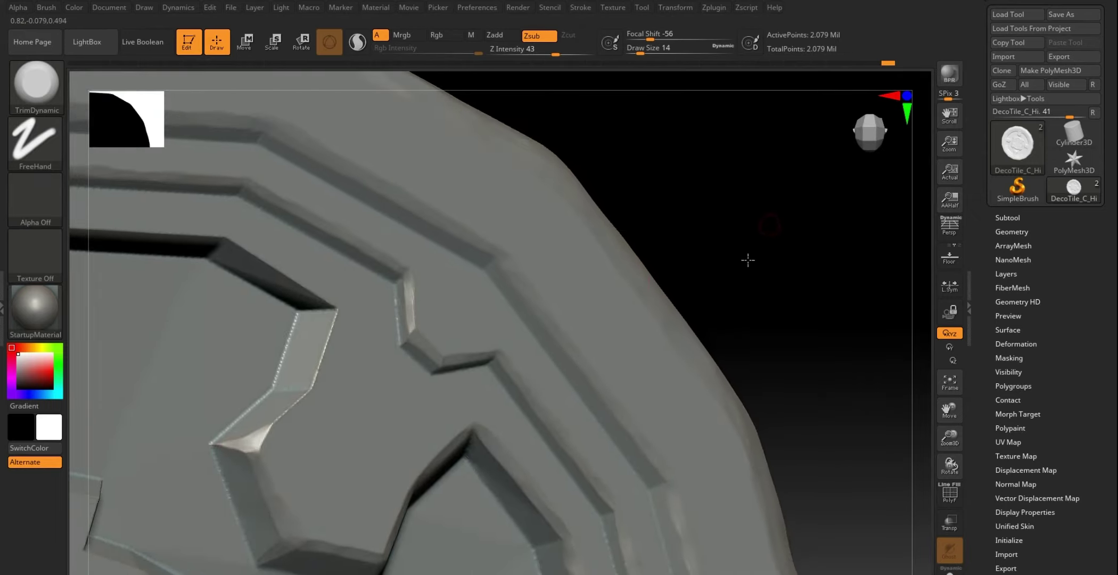
{"action": "left_click_drag", "start_coordinate": [286, 414], "coordinate": [334, 322]}
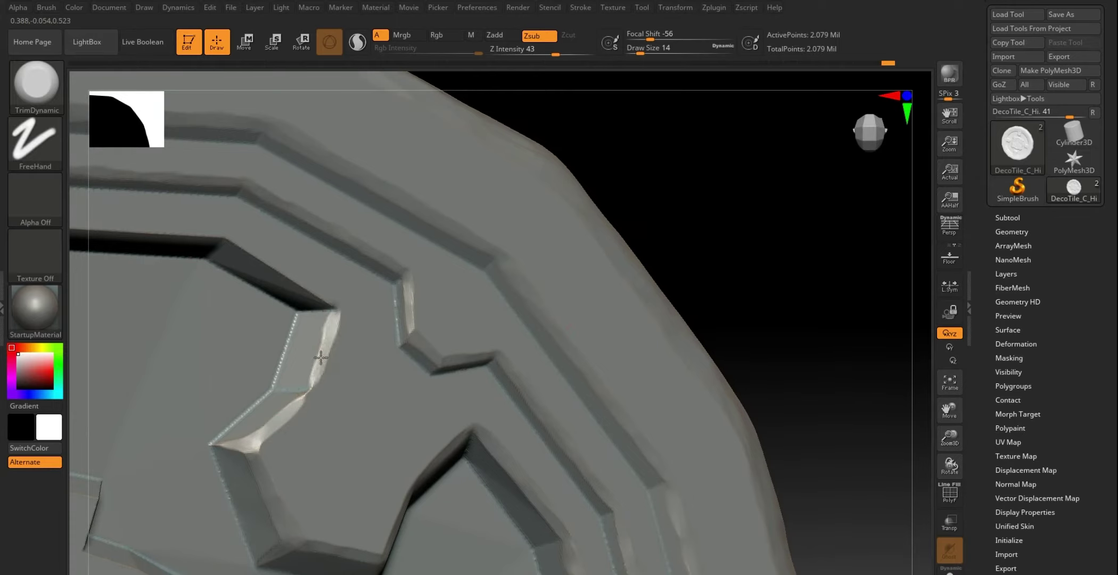
{"action": "left_click_drag", "start_coordinate": [321, 358], "coordinate": [306, 391]}
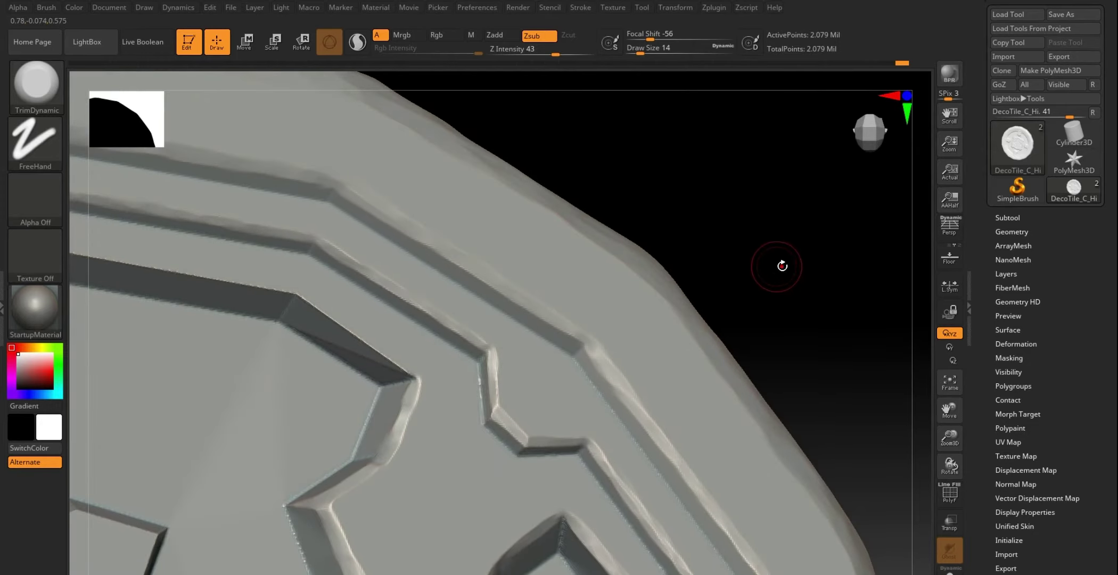
{"action": "left_click_drag", "start_coordinate": [734, 235], "coordinate": [719, 232]}
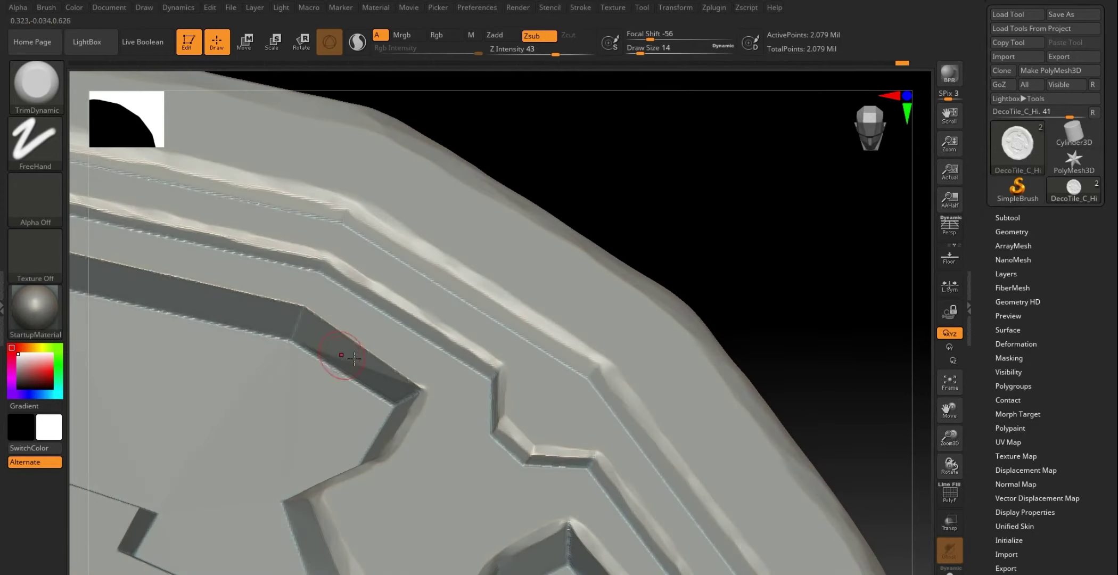
Step: Smooth and bevel the rim groove's edge and corner, then inspect the medallion from above
{"action": "key", "text": "shift"}
{"action": "mouse_move", "coordinate": [349, 324]}
{"action": "left_mouse_down"}
{"action": "mouse_move", "coordinate": [402, 371]}
{"action": "mouse_move", "coordinate": [378, 351]}
{"action": "left_mouse_up"}
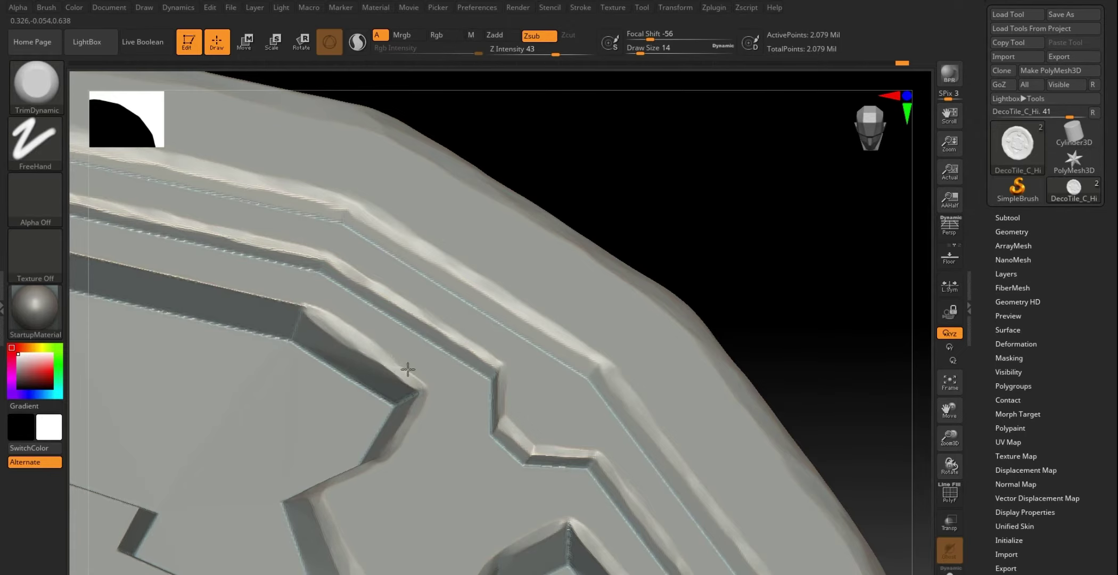
{"action": "left_click_drag", "start_coordinate": [632, 210], "coordinate": [744, 224]}
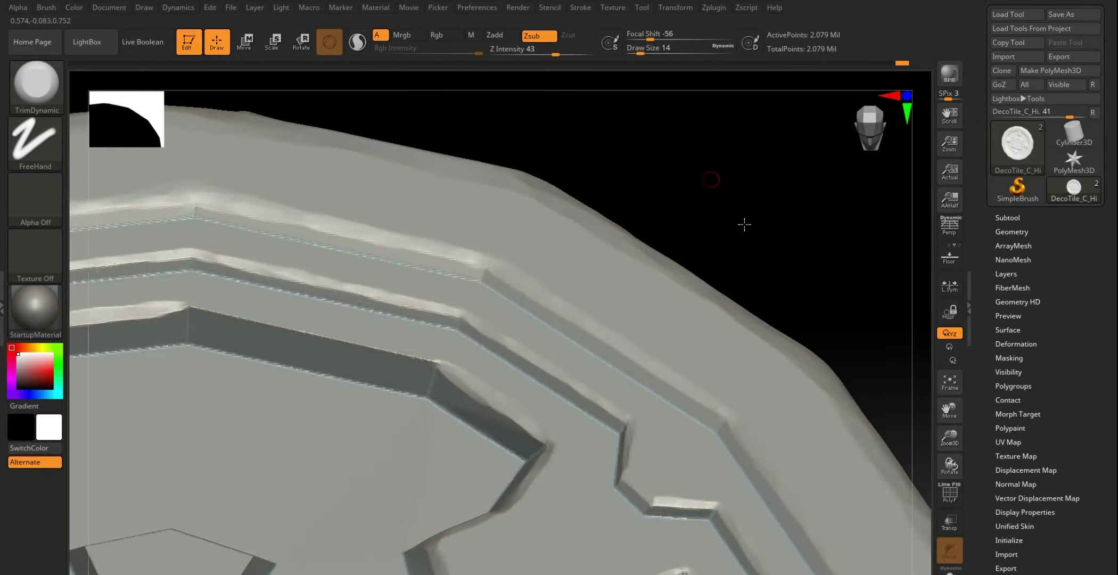
{"action": "mouse_move", "coordinate": [249, 348]}
{"action": "left_mouse_down"}
{"action": "mouse_move", "coordinate": [480, 399]}
{"action": "mouse_move", "coordinate": [260, 347]}
{"action": "left_mouse_up"}
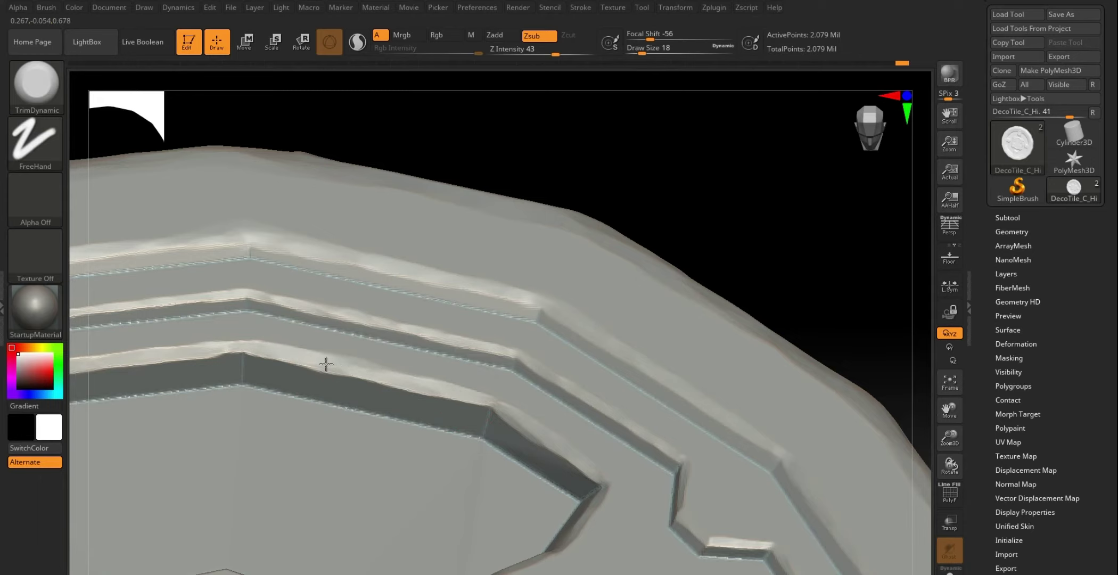
{"action": "mouse_move", "coordinate": [711, 169]}
{"action": "left_mouse_down"}
{"action": "mouse_move", "coordinate": [691, 266]}
{"action": "mouse_move", "coordinate": [718, 210]}
{"action": "mouse_move", "coordinate": [741, 248]}
{"action": "mouse_move", "coordinate": [701, 242]}
{"action": "mouse_move", "coordinate": [747, 272]}
{"action": "mouse_move", "coordinate": [806, 225]}
{"action": "mouse_move", "coordinate": [711, 225]}
{"action": "left_mouse_up"}
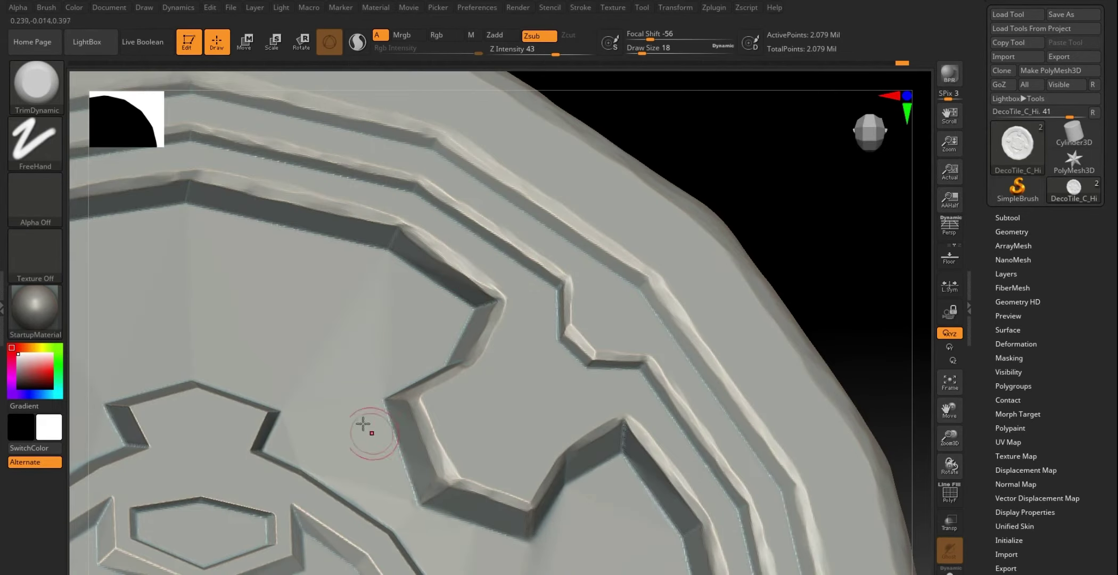
{"action": "mouse_move", "coordinate": [826, 274]}
{"action": "left_mouse_down"}
{"action": "mouse_move", "coordinate": [793, 282]}
{"action": "mouse_move", "coordinate": [775, 212]}
{"action": "mouse_move", "coordinate": [806, 266]}
{"action": "mouse_move", "coordinate": [808, 250]}
{"action": "mouse_move", "coordinate": [835, 247]}
{"action": "mouse_move", "coordinate": [536, 282]}
{"action": "left_mouse_up"}
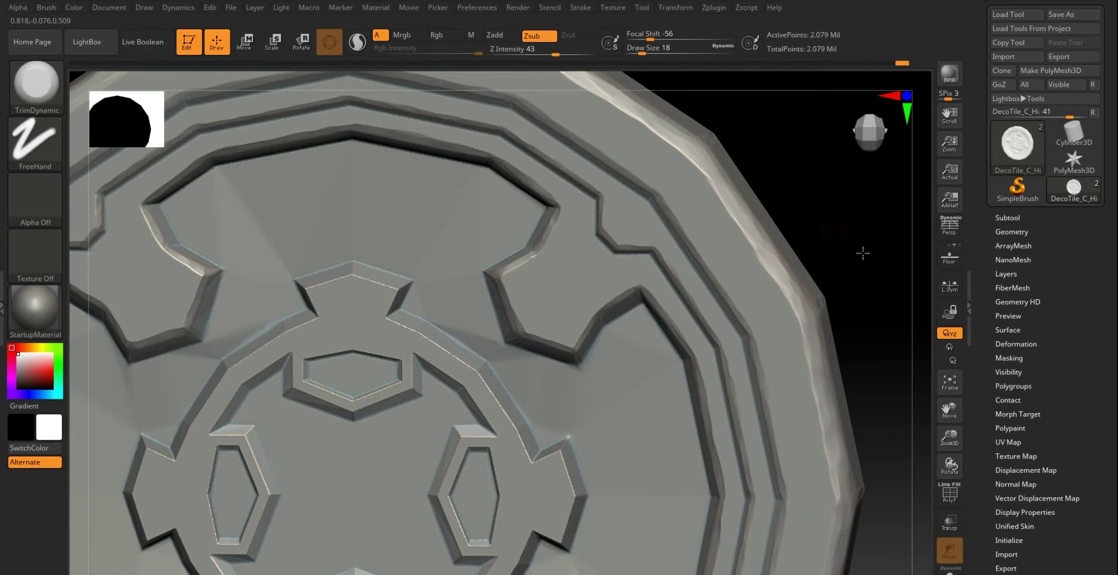
Step: Bevel the notch's upper edge and smooth its left and right diagonal facets into a soft band
{"action": "left_click_drag", "start_coordinate": [862, 253], "coordinate": [755, 272]}
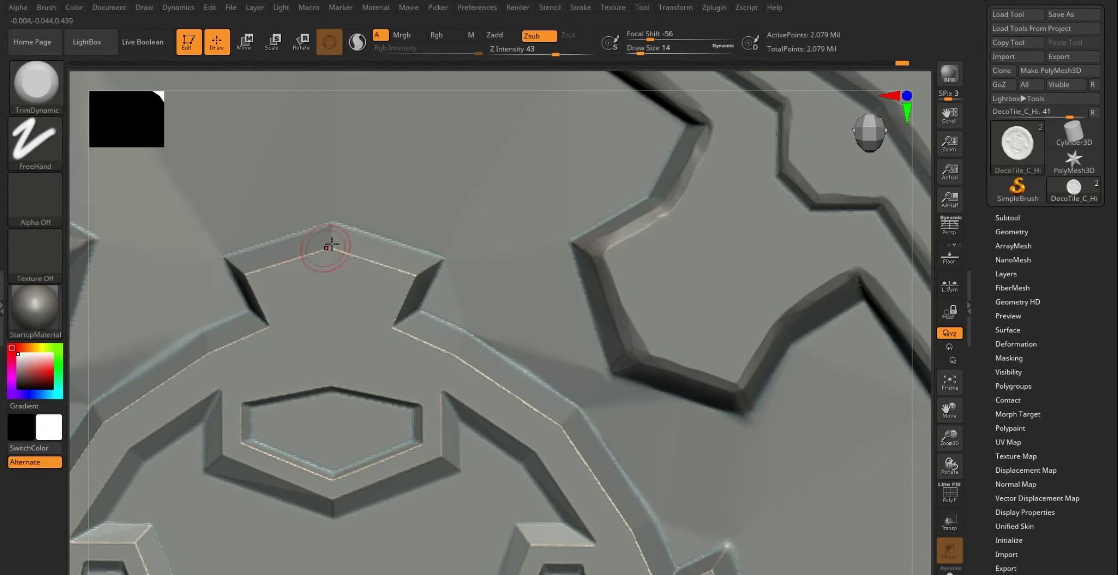
{"action": "left_click_drag", "start_coordinate": [329, 244], "coordinate": [405, 273]}
{"action": "left_click_drag", "start_coordinate": [317, 254], "coordinate": [283, 266]}
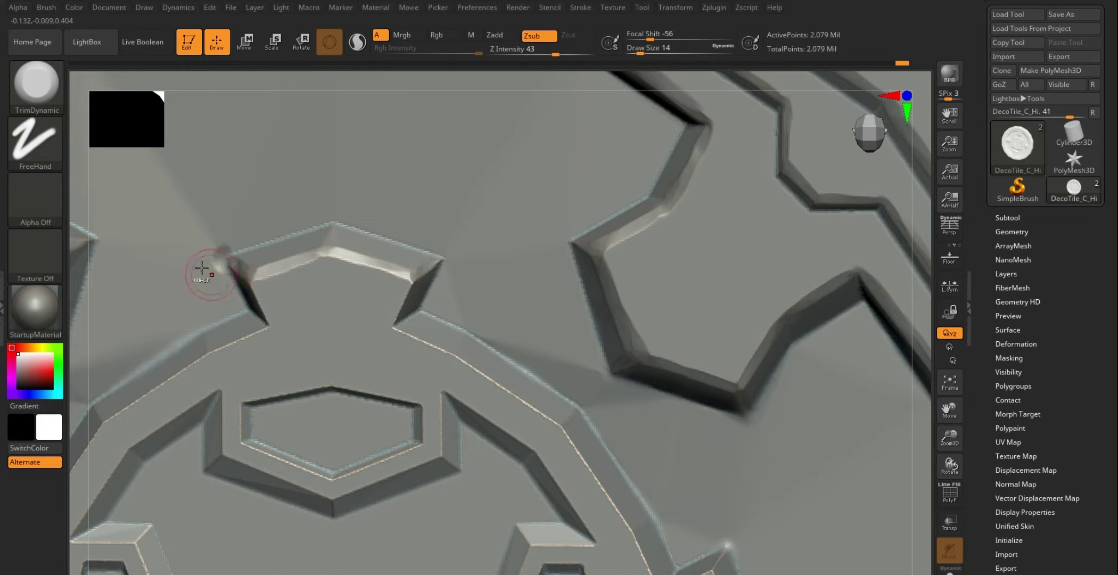
{"action": "mouse_move", "coordinate": [204, 267]}
{"action": "left_mouse_down", "text": "shift"}
{"action": "mouse_move", "coordinate": [249, 272]}
{"action": "mouse_move", "coordinate": [287, 258]}
{"action": "left_mouse_up", "text": "shift"}
{"action": "left_click_drag", "start_coordinate": [237, 290], "coordinate": [255, 287], "text": "shift"}
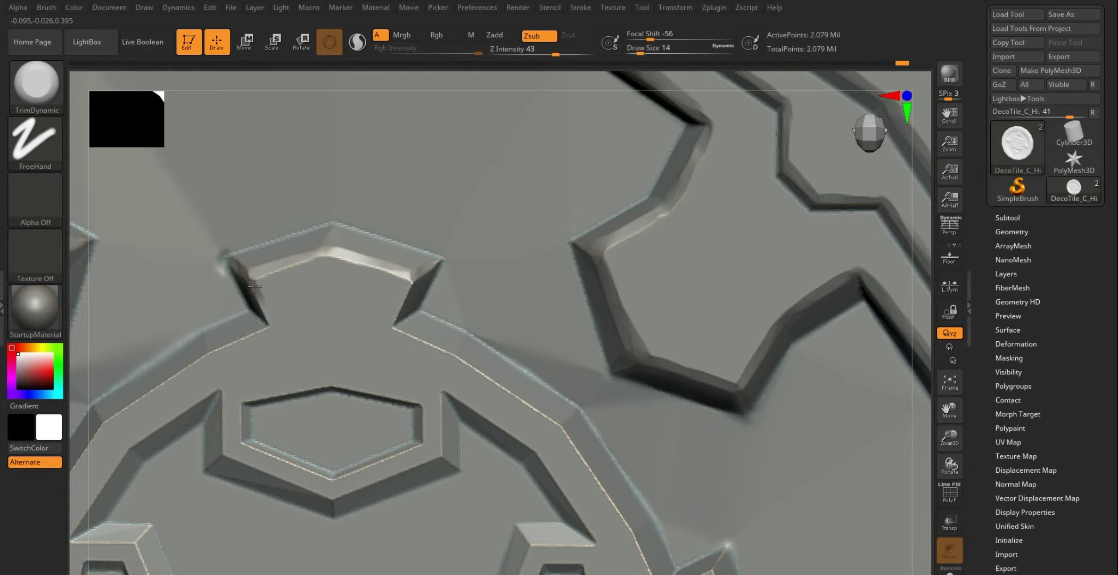
{"action": "left_click_drag", "start_coordinate": [387, 282], "coordinate": [406, 293], "text": "shift"}
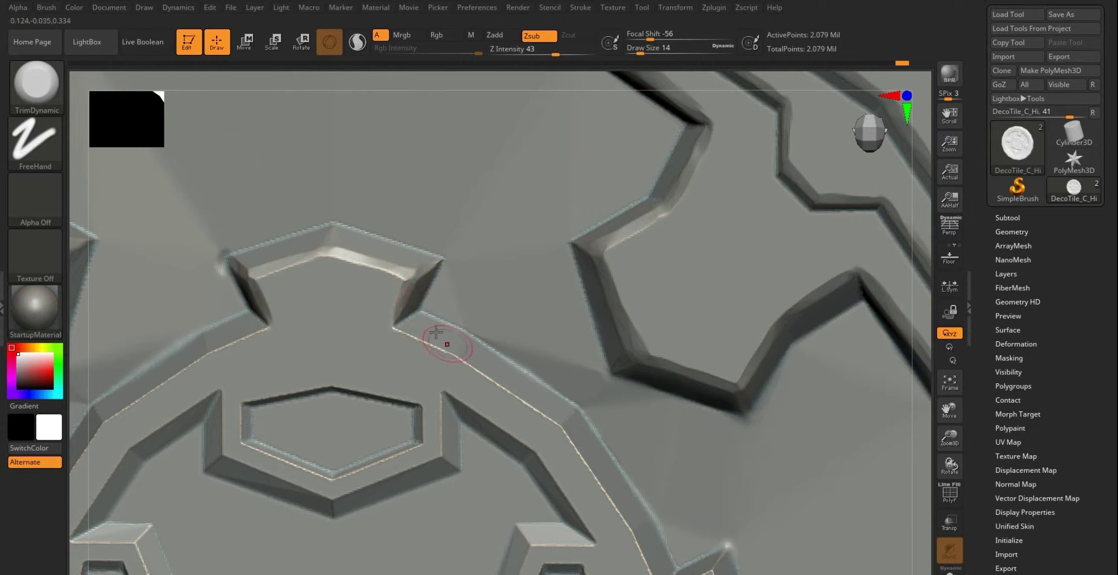
{"action": "mouse_move", "coordinate": [406, 332]}
{"action": "left_mouse_down", "text": "shift"}
{"action": "mouse_move", "coordinate": [463, 364]}
{"action": "mouse_move", "coordinate": [450, 352]}
{"action": "mouse_move", "coordinate": [621, 408]}
{"action": "left_mouse_up", "text": "shift"}
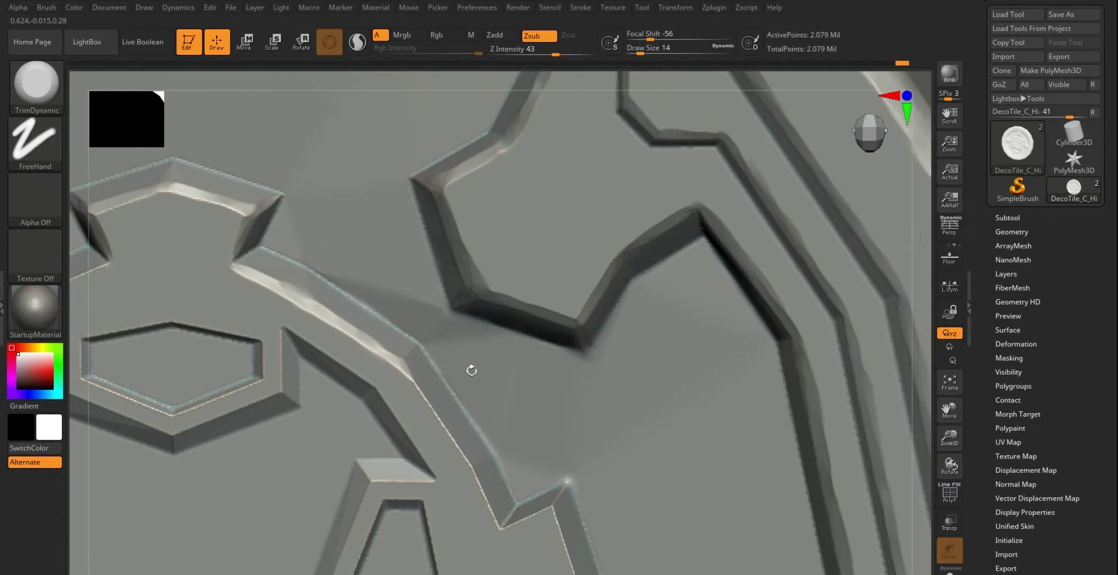
Step: Smooth the next upper and lower bevel edges and a highlight along the gear band
{"action": "mouse_move", "coordinate": [894, 371]}
{"action": "left_mouse_down"}
{"action": "mouse_move", "coordinate": [400, 354]}
{"action": "mouse_move", "coordinate": [459, 460]}
{"action": "left_mouse_up"}
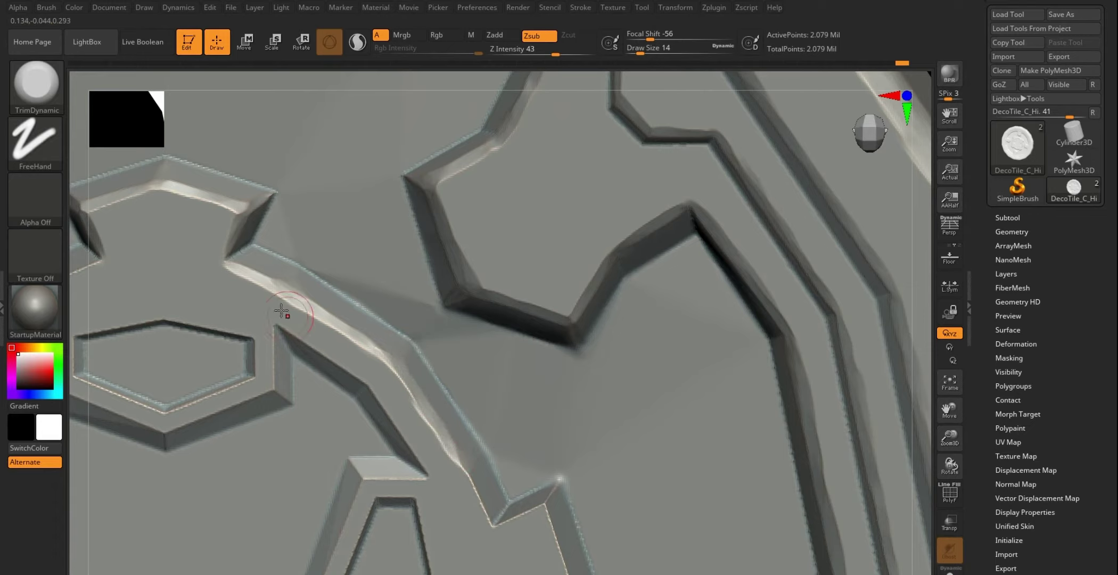
{"action": "left_click_drag", "start_coordinate": [282, 313], "coordinate": [263, 276], "text": "shift"}
{"action": "left_click_drag", "start_coordinate": [406, 384], "coordinate": [369, 344], "text": "shift"}
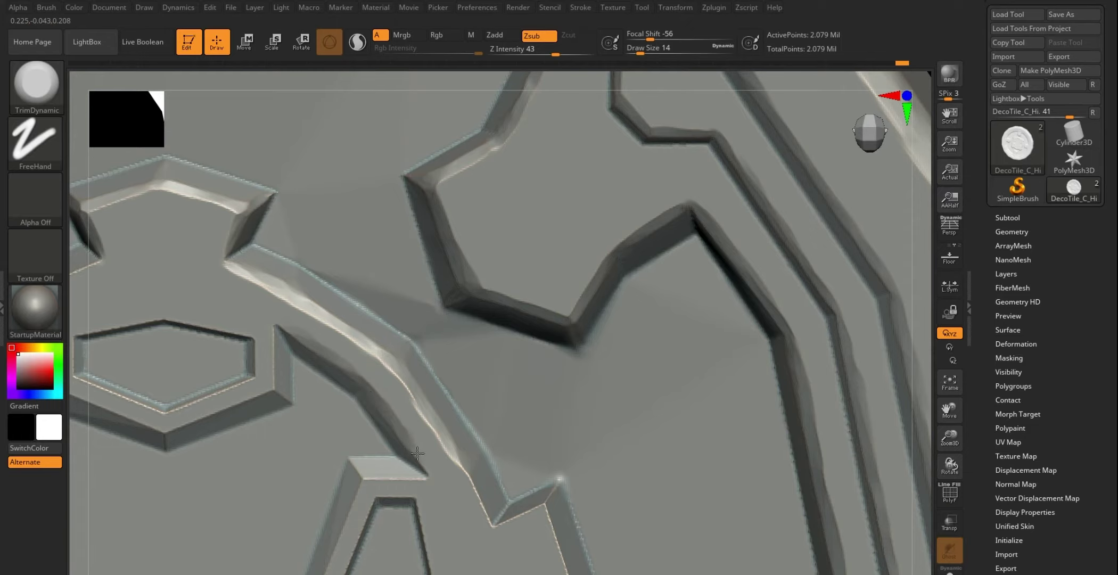
{"action": "mouse_move", "coordinate": [917, 365]}
{"action": "left_mouse_down"}
{"action": "mouse_move", "coordinate": [806, 278]}
{"action": "mouse_move", "coordinate": [810, 329]}
{"action": "left_mouse_up"}
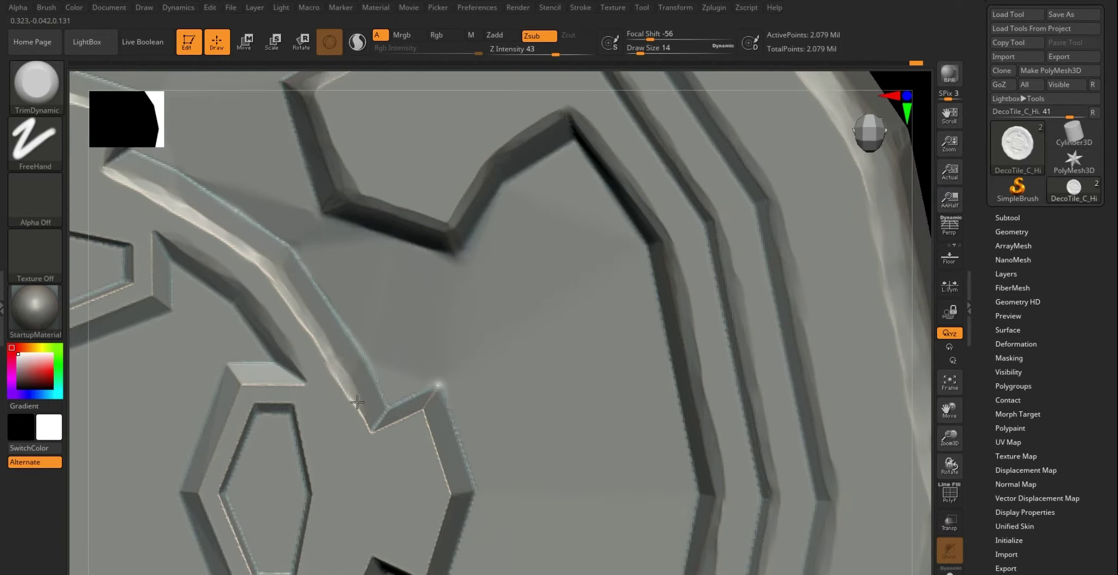
{"action": "mouse_move", "coordinate": [371, 426]}
{"action": "left_mouse_down"}
{"action": "mouse_move", "coordinate": [419, 414]}
{"action": "mouse_move", "coordinate": [450, 489]}
{"action": "left_mouse_up"}
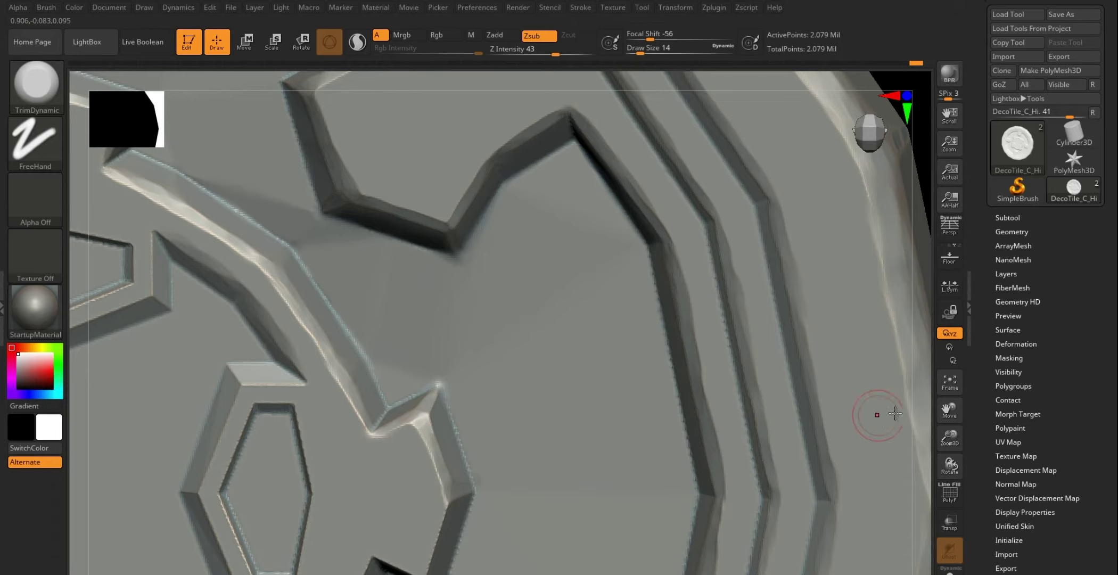
Step: Bevel and smooth the inner gear ring's edge beside the hexagon notch
{"action": "left_click_drag", "start_coordinate": [921, 420], "coordinate": [436, 362]}
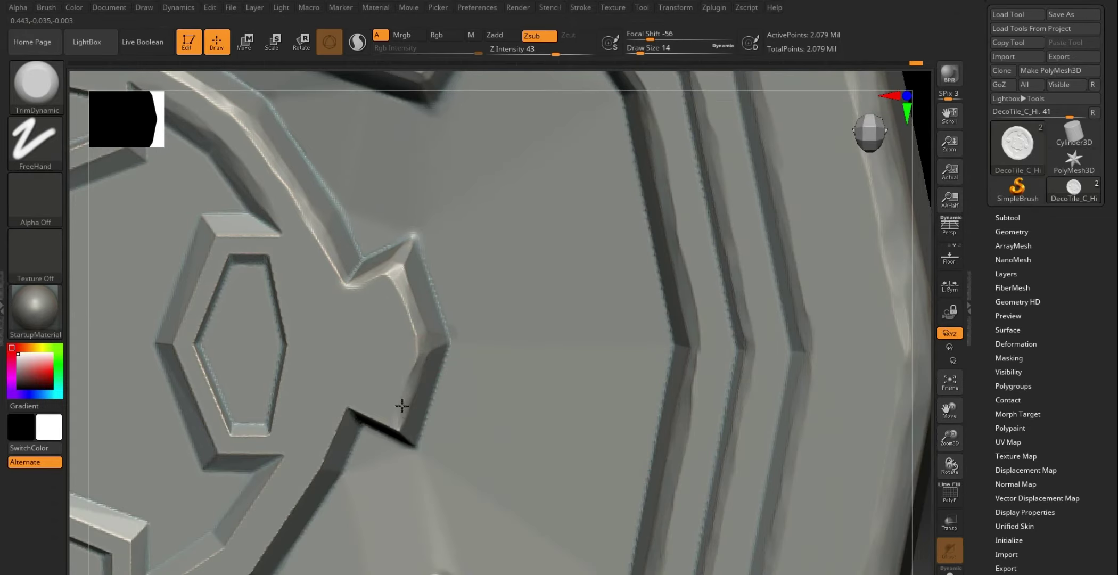
{"action": "mouse_move", "coordinate": [925, 397]}
{"action": "left_mouse_down"}
{"action": "mouse_move", "coordinate": [372, 419]}
{"action": "mouse_move", "coordinate": [361, 401]}
{"action": "mouse_move", "coordinate": [388, 416]}
{"action": "left_mouse_up"}
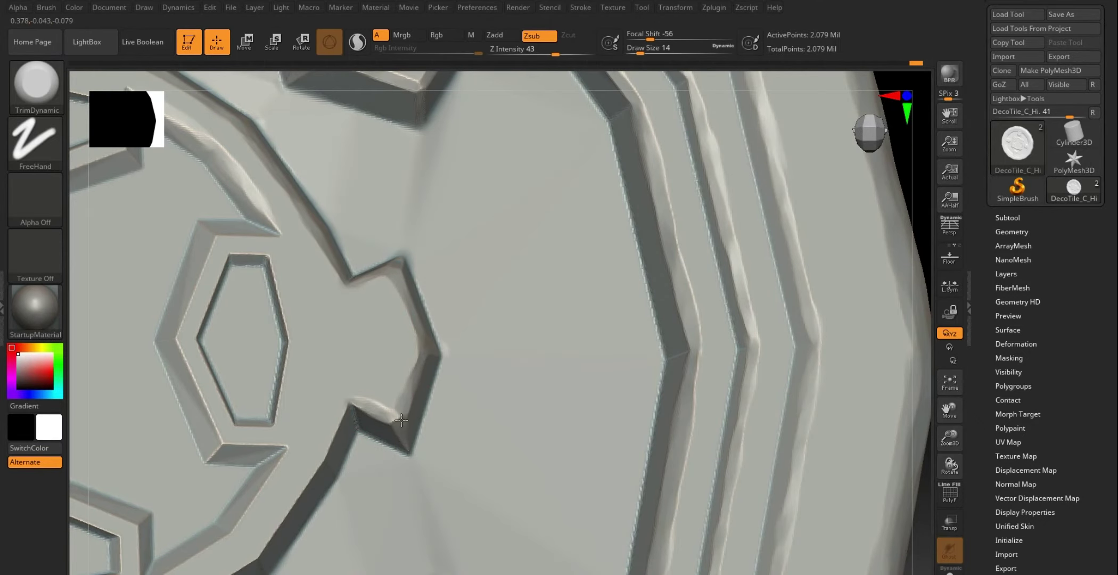
{"action": "mouse_move", "coordinate": [883, 327]}
{"action": "left_mouse_down", "text": "alt"}
{"action": "mouse_move", "coordinate": [826, 379]}
{"action": "mouse_move", "coordinate": [454, 392]}
{"action": "left_mouse_up", "text": "alt"}
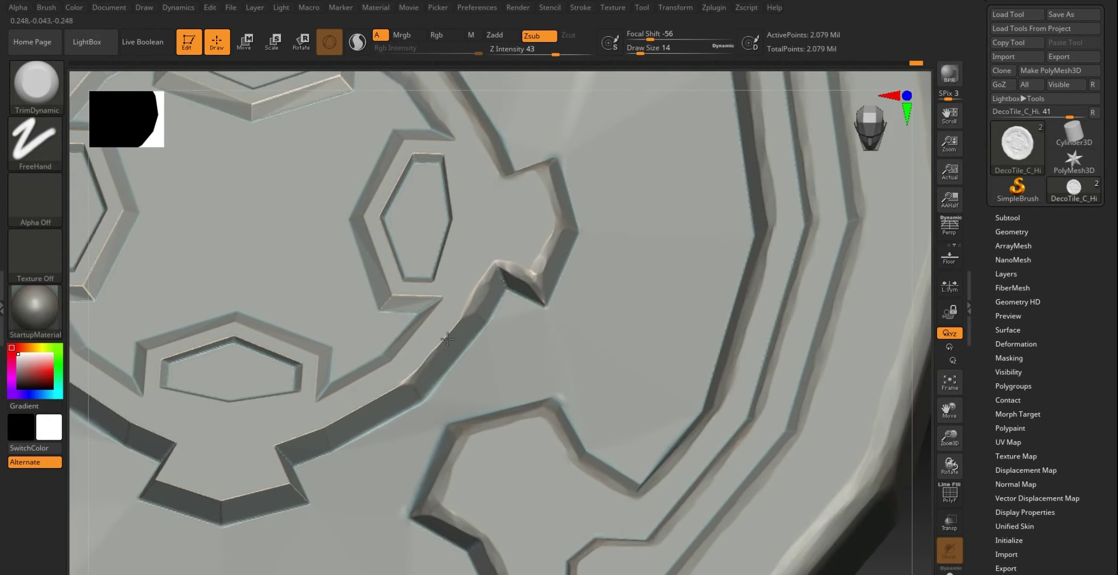
{"action": "key", "text": "Tab"}
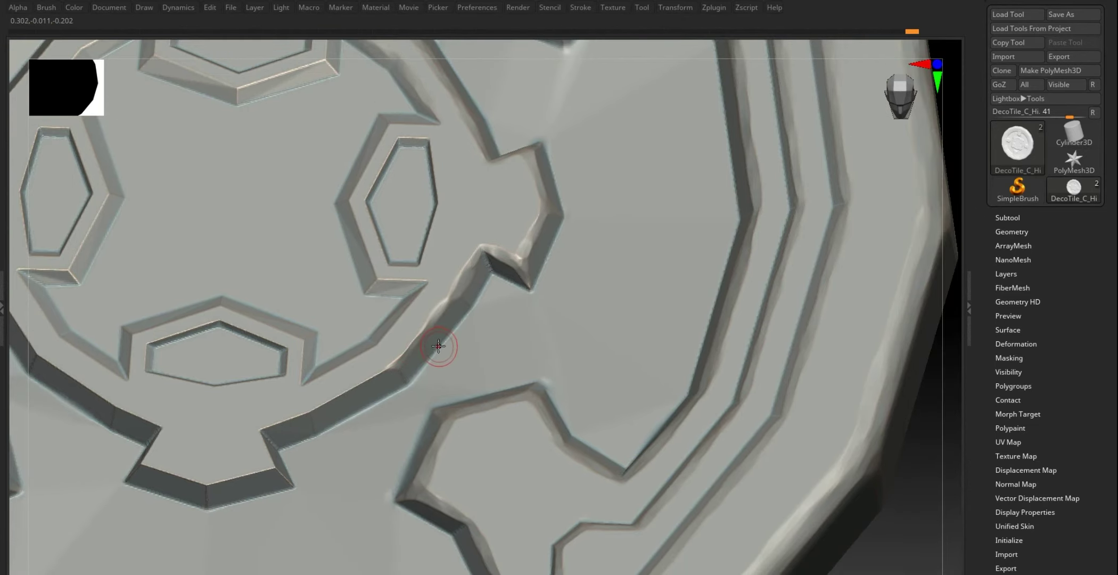
{"action": "key", "text": "Tab"}
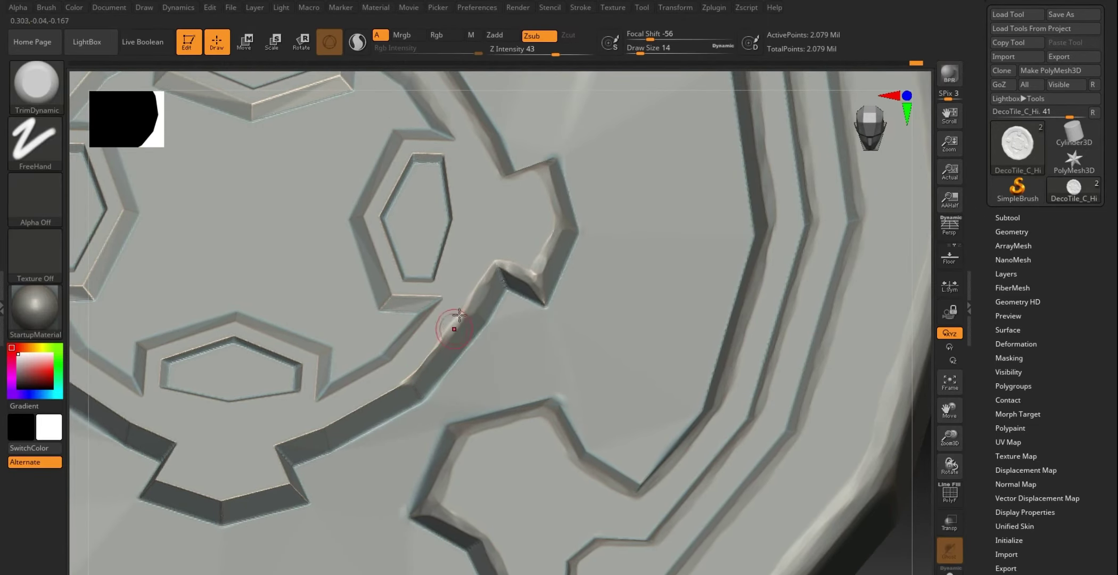
{"action": "left_click_drag", "start_coordinate": [459, 315], "coordinate": [432, 349]}
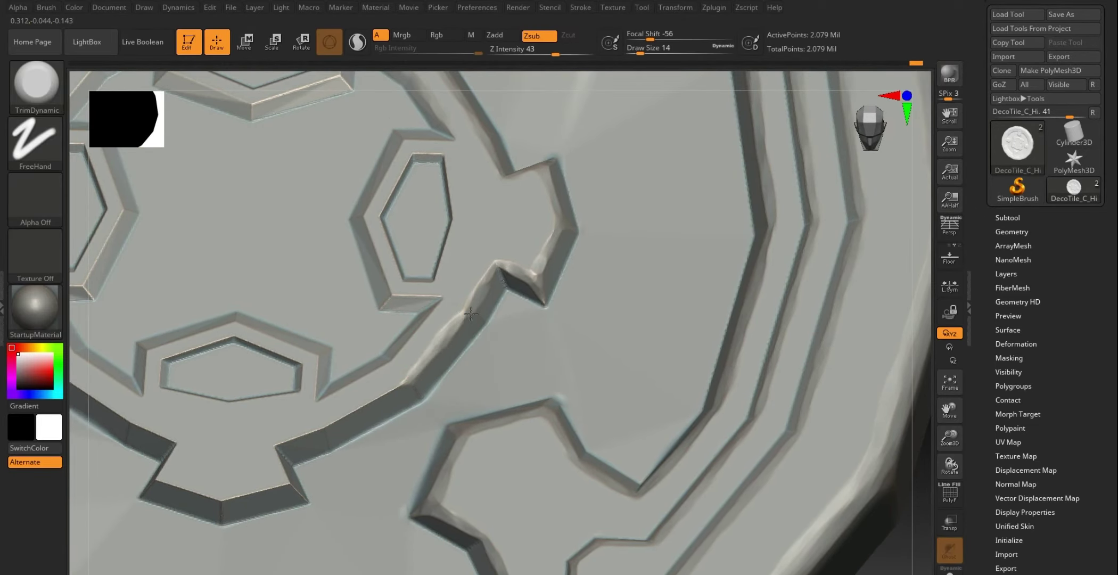
{"action": "left_click_drag", "start_coordinate": [480, 316], "coordinate": [382, 396]}
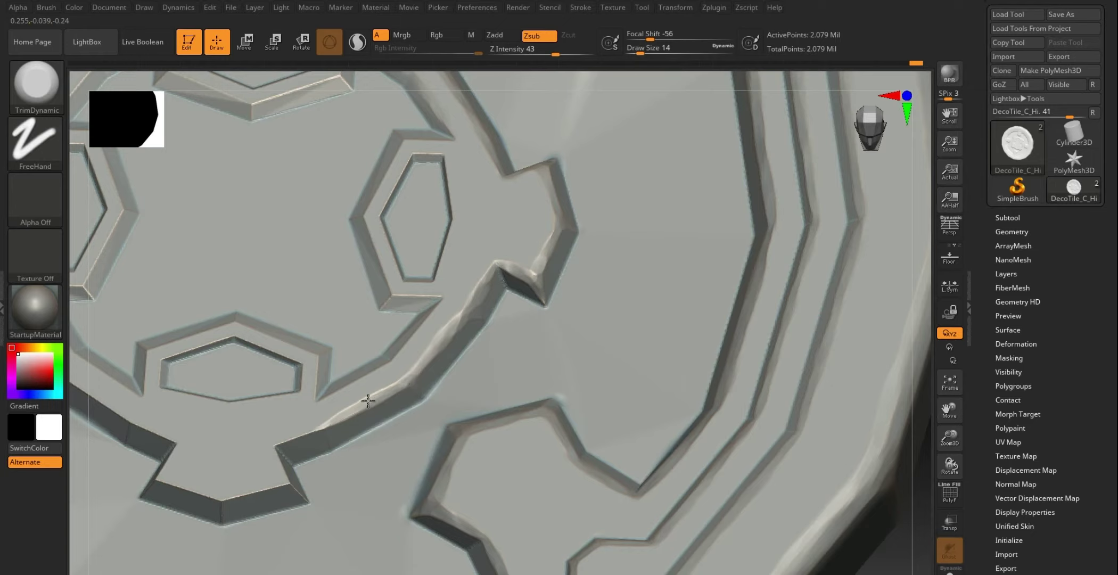
{"action": "left_click_drag", "start_coordinate": [368, 400], "coordinate": [290, 437]}
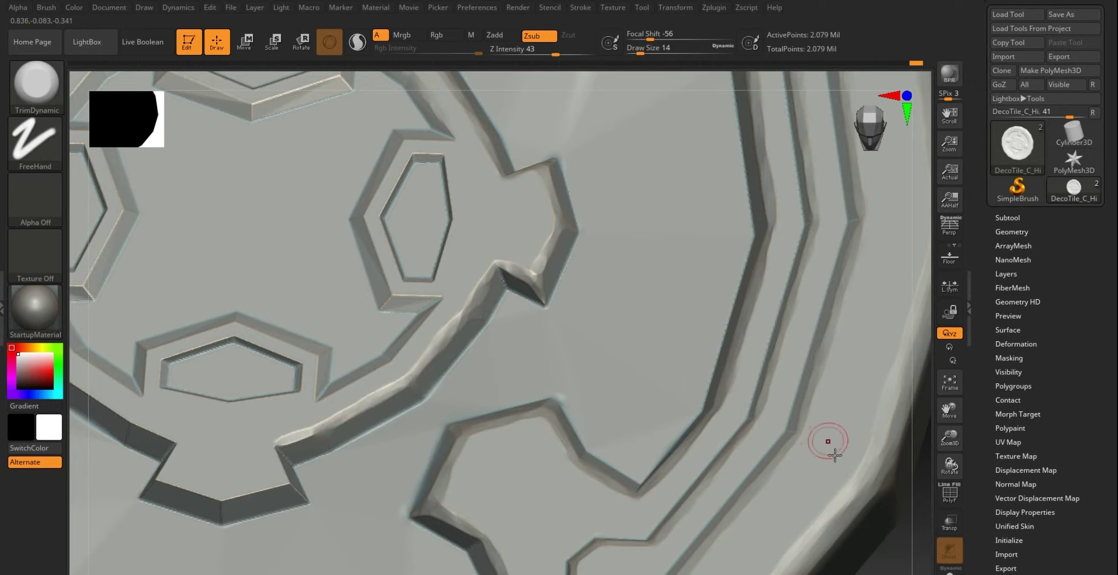
Step: Smooth the lower gear band notch's edge, then undo the last stroke with Ctrl+Z
{"action": "mouse_move", "coordinate": [888, 546]}
{"action": "right_mouse_down", "text": "alt"}
{"action": "mouse_move", "coordinate": [863, 418]}
{"action": "mouse_move", "coordinate": [788, 493]}
{"action": "right_mouse_up", "text": "alt"}
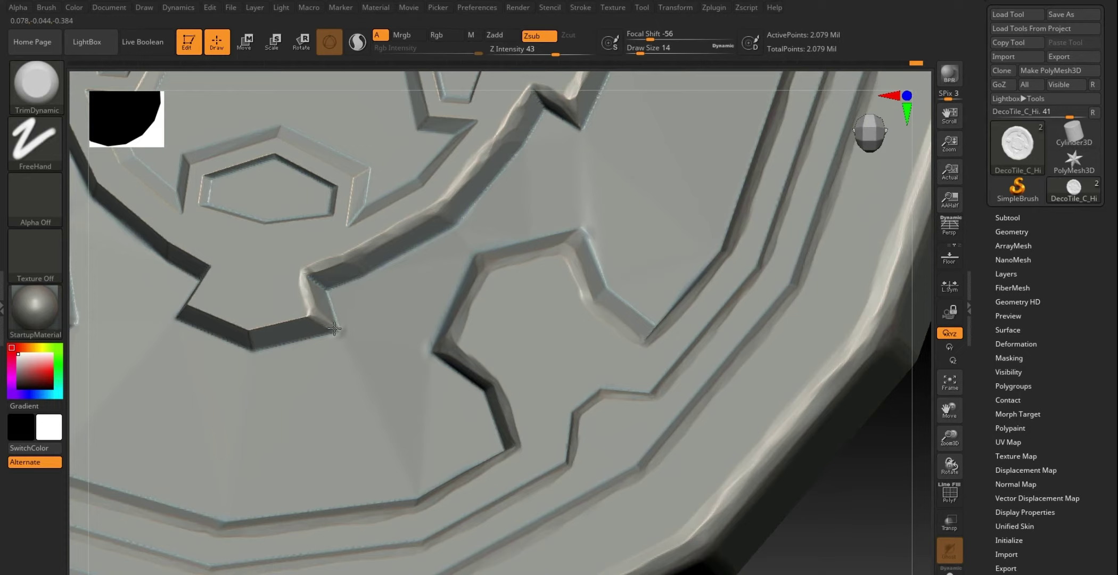
{"action": "key", "text": "shift"}
{"action": "left_click_drag", "start_coordinate": [305, 315], "coordinate": [283, 322]}
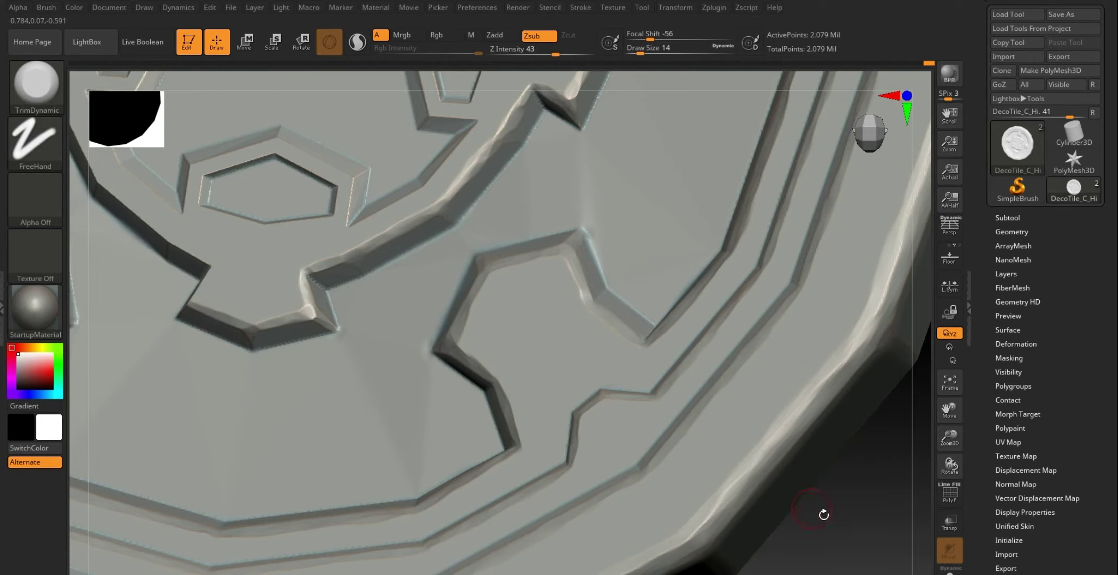
{"action": "left_click_drag", "start_coordinate": [824, 512], "coordinate": [809, 495]}
{"action": "key", "text": "ctrl+z"}
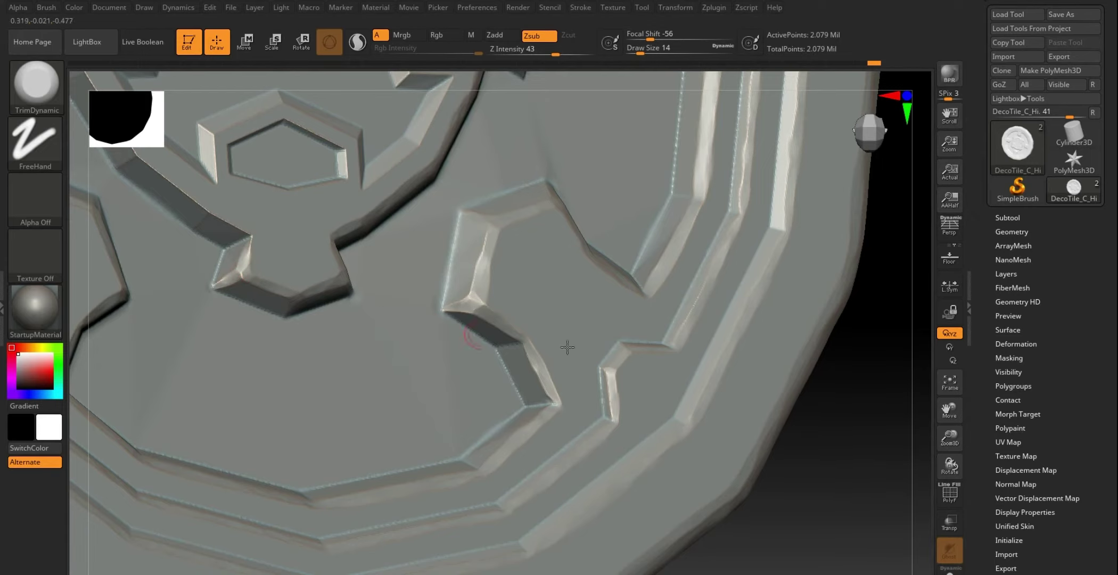
Step: Re-sculpt and bevel the groove's upper and long edges with TrimDynamic
{"action": "left_click_drag", "start_coordinate": [833, 475], "coordinate": [795, 446], "text": "alt"}
{"action": "mouse_move", "coordinate": [706, 370]}
{"action": "left_mouse_down", "text": "alt"}
{"action": "mouse_move", "coordinate": [815, 467]}
{"action": "mouse_move", "coordinate": [399, 349]}
{"action": "left_mouse_up", "text": "alt"}
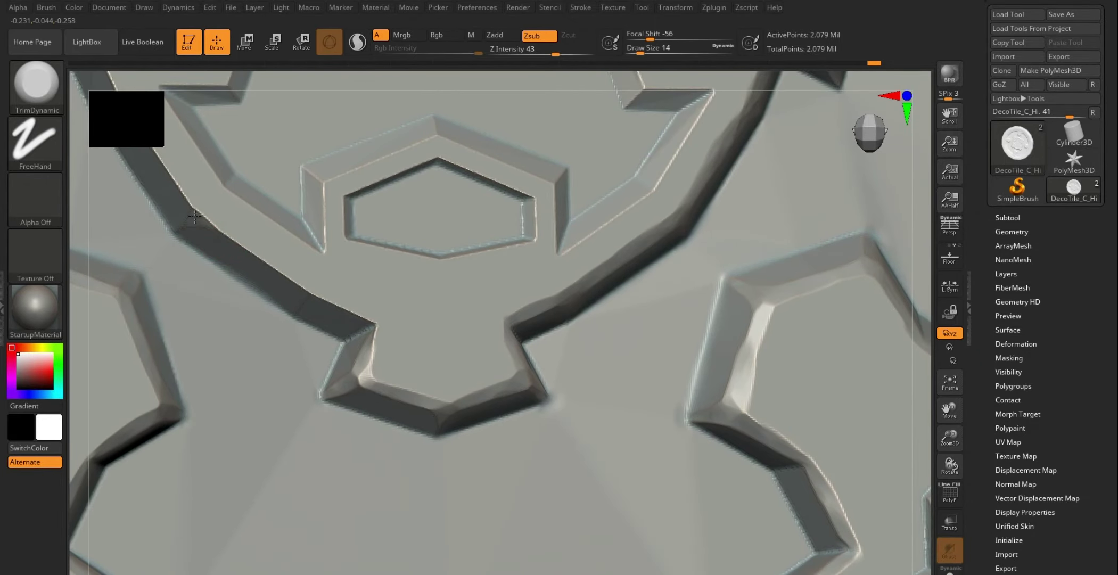
{"action": "left_click_drag", "start_coordinate": [212, 219], "coordinate": [240, 238]}
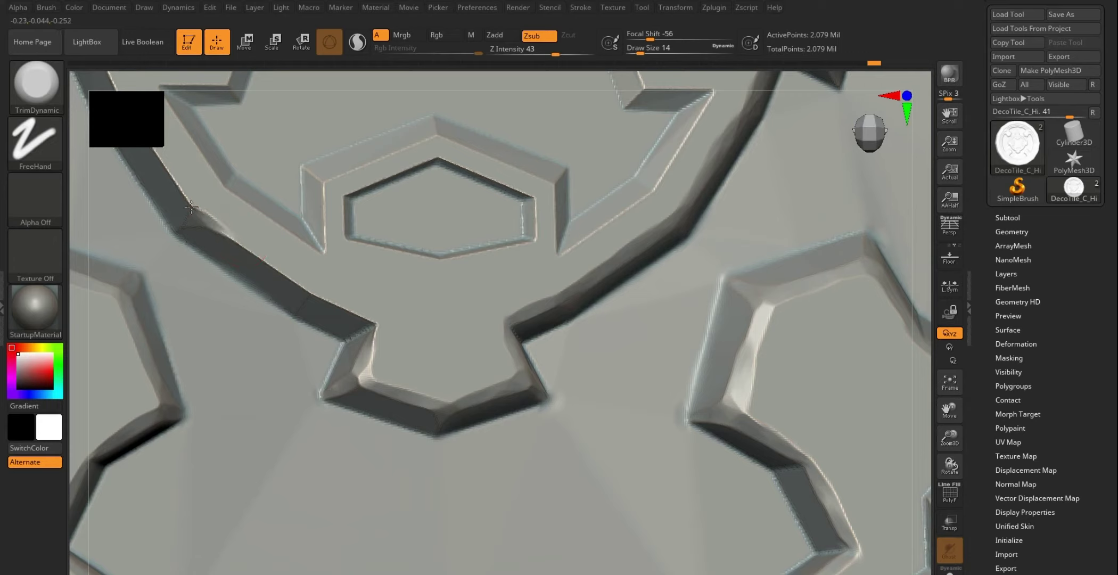
{"action": "mouse_move", "coordinate": [191, 206]}
{"action": "left_mouse_down"}
{"action": "mouse_move", "coordinate": [343, 304]}
{"action": "mouse_move", "coordinate": [306, 301]}
{"action": "mouse_move", "coordinate": [270, 265]}
{"action": "left_mouse_up"}
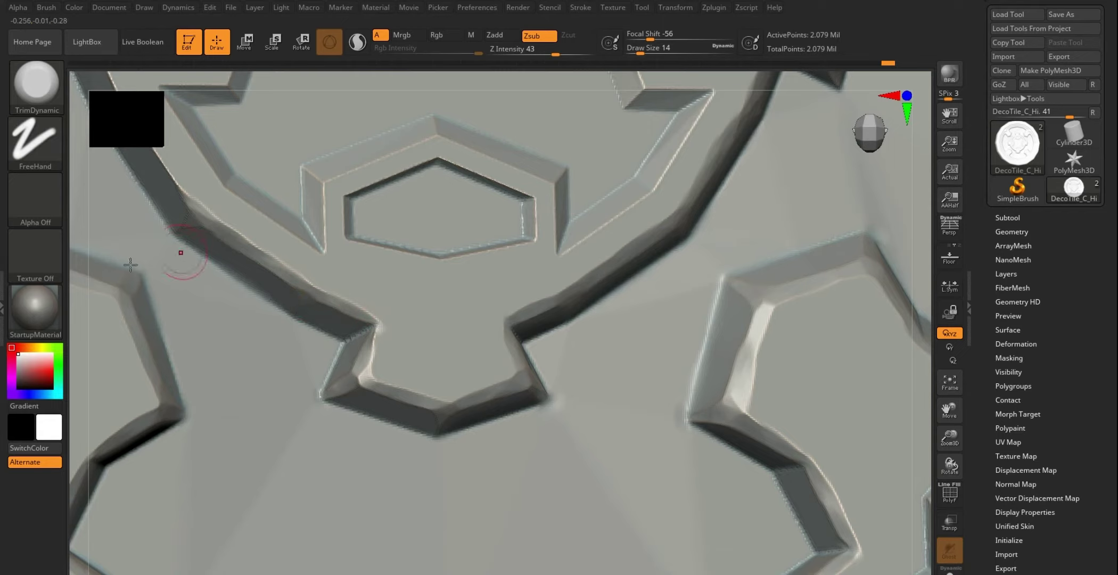
{"action": "left_click_drag", "start_coordinate": [70, 250], "coordinate": [273, 368], "text": "alt"}
{"action": "mouse_move", "coordinate": [394, 314]}
{"action": "left_mouse_down"}
{"action": "mouse_move", "coordinate": [293, 150]}
{"action": "mouse_move", "coordinate": [414, 333]}
{"action": "mouse_move", "coordinate": [386, 235]}
{"action": "left_mouse_up"}
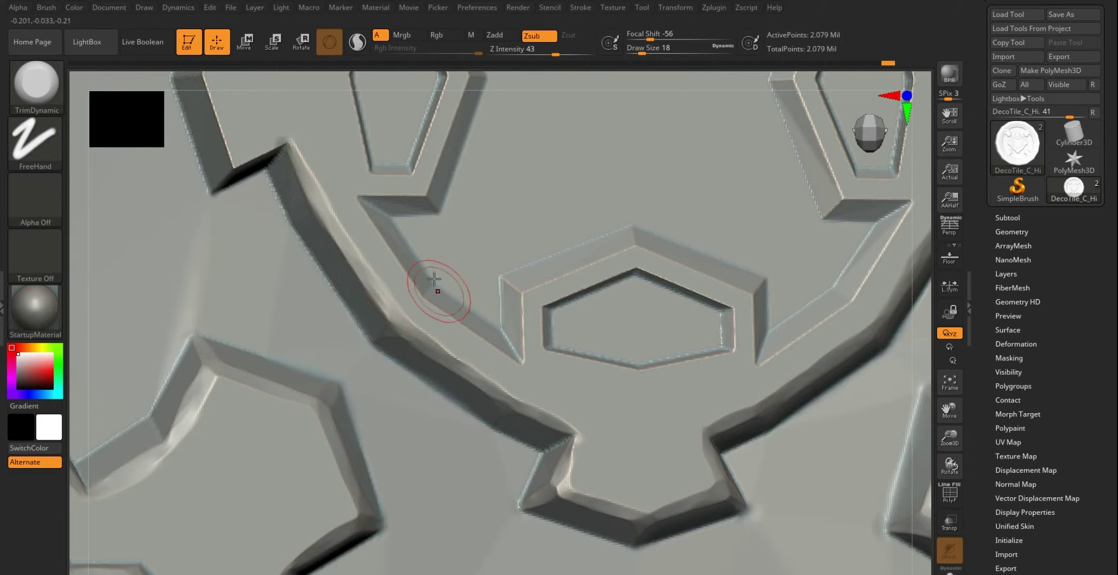
Step: With a smaller brush, sharpen the arched ridge bevel and trim the hexagon frame's left bevel
{"action": "key", "text": "["}
{"action": "left_click_drag", "start_coordinate": [407, 269], "coordinate": [438, 307]}
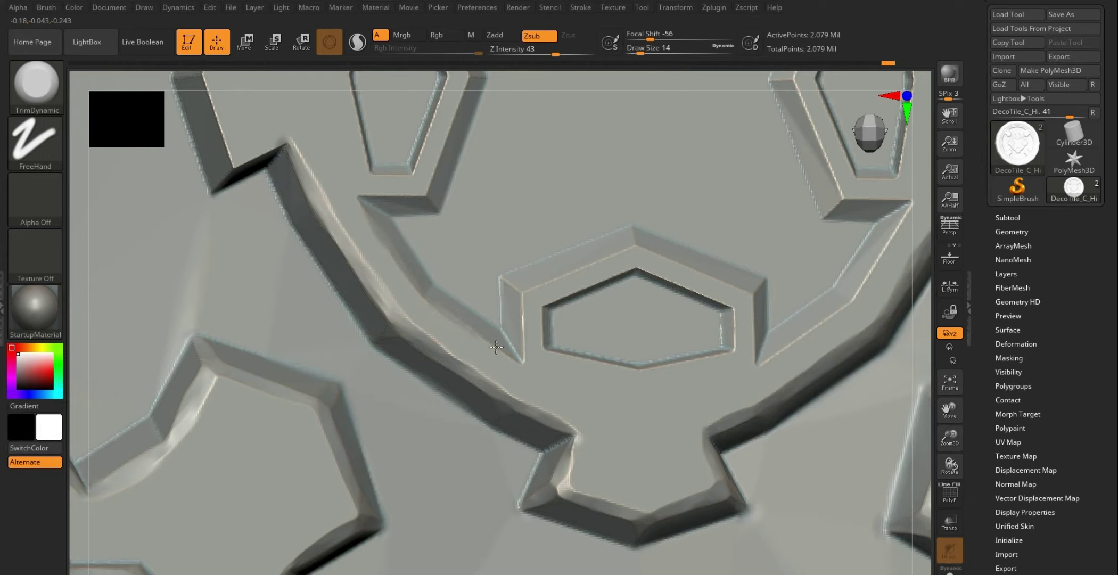
{"action": "mouse_move", "coordinate": [495, 347]}
{"action": "left_mouse_down"}
{"action": "mouse_move", "coordinate": [541, 283]}
{"action": "mouse_move", "coordinate": [615, 253]}
{"action": "mouse_move", "coordinate": [716, 282]}
{"action": "mouse_move", "coordinate": [755, 352]}
{"action": "left_mouse_up"}
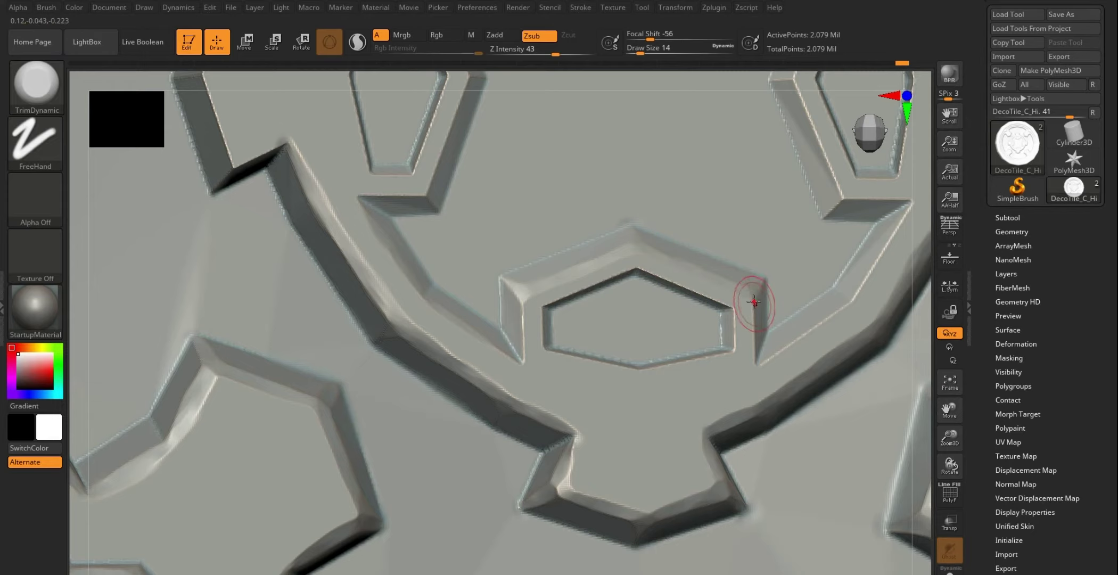
{"action": "left_click_drag", "start_coordinate": [523, 298], "coordinate": [525, 369]}
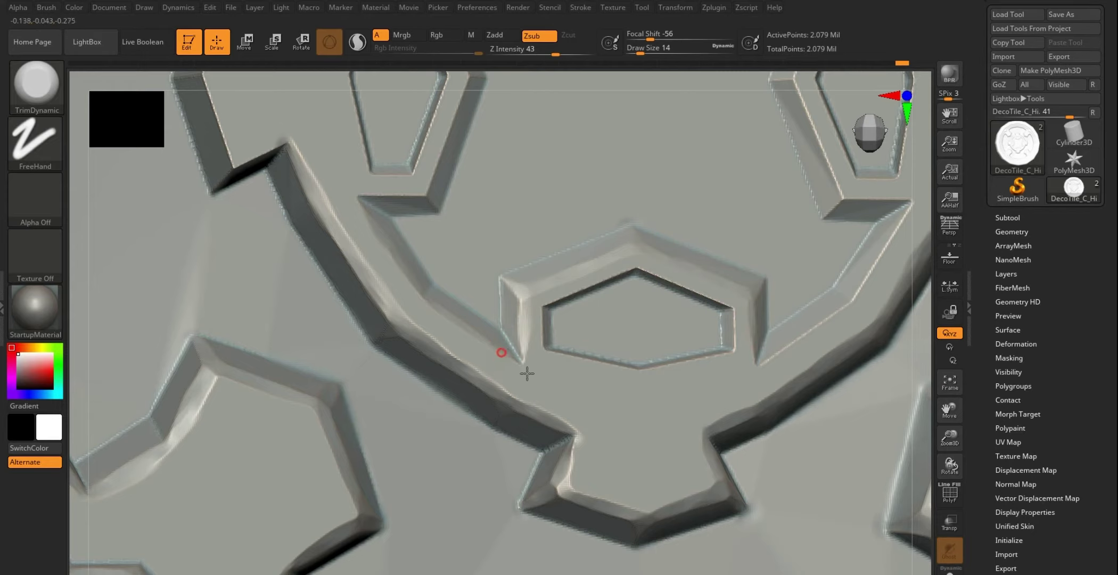
Step: Shrink the brush further and smooth the lower-left and inner upper-left hexagon bevels
{"action": "left_click_drag", "start_coordinate": [921, 353], "coordinate": [831, 374], "text": "alt"}
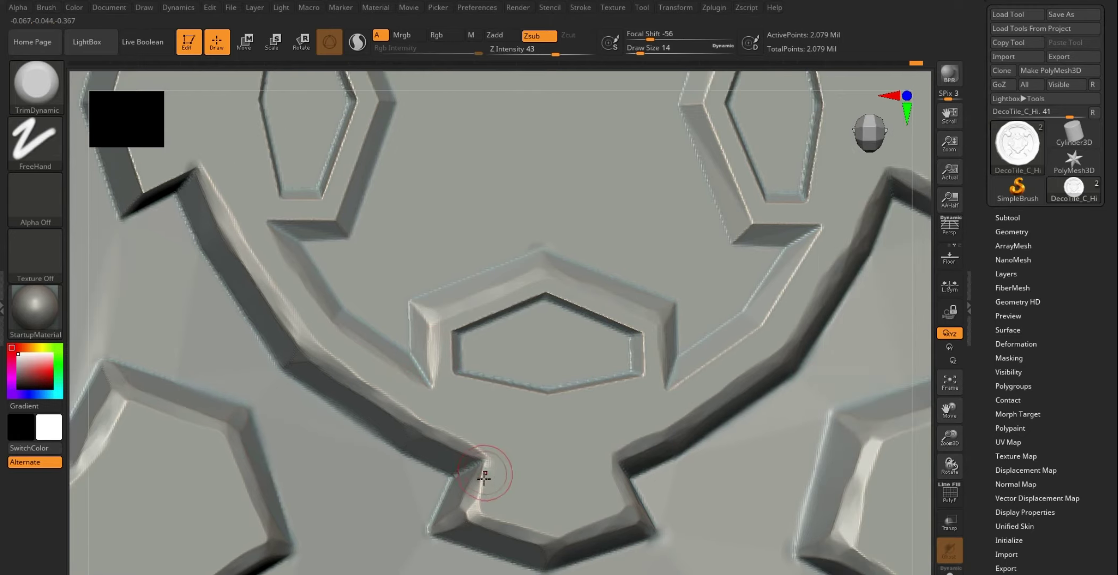
{"action": "left_click_drag", "start_coordinate": [487, 461], "coordinate": [472, 498]}
{"action": "key", "text": "bracketleft"}
{"action": "mouse_move", "coordinate": [450, 303]}
{"action": "left_mouse_down"}
{"action": "mouse_move", "coordinate": [461, 361]}
{"action": "mouse_move", "coordinate": [449, 350]}
{"action": "mouse_move", "coordinate": [643, 330]}
{"action": "mouse_move", "coordinate": [594, 389]}
{"action": "left_mouse_up"}
{"action": "key", "text": "bracketleft"}
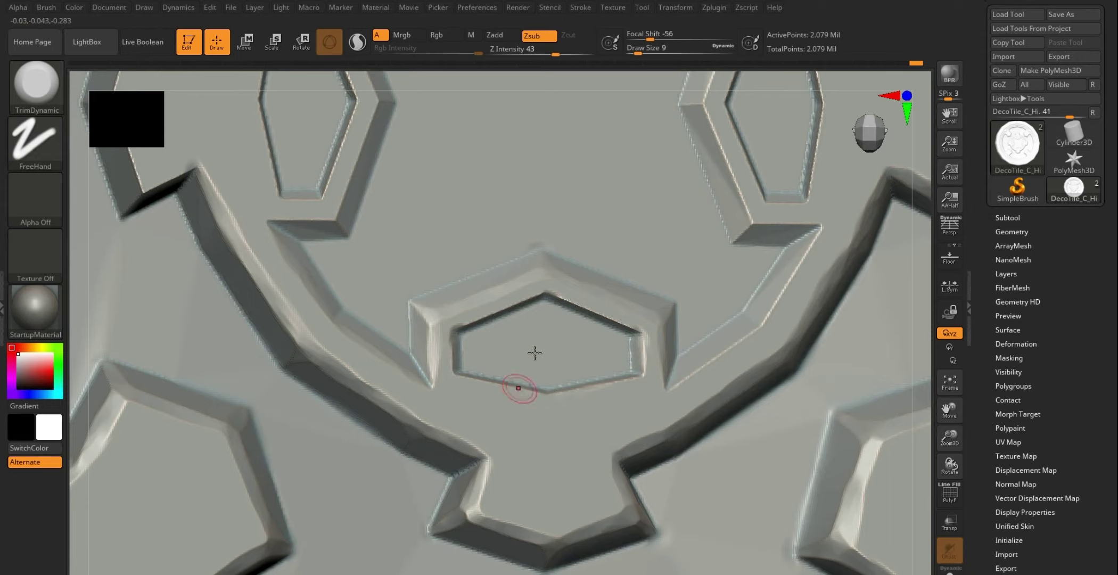
Step: Clean the ridge corner below the hexagon and flatten the upper panel's left diagonal bevel
{"action": "key", "text": "shift"}
{"action": "left_click_drag", "start_coordinate": [915, 319], "coordinate": [761, 343], "text": "alt"}
{"action": "left_click_drag", "start_coordinate": [524, 408], "coordinate": [538, 400]}
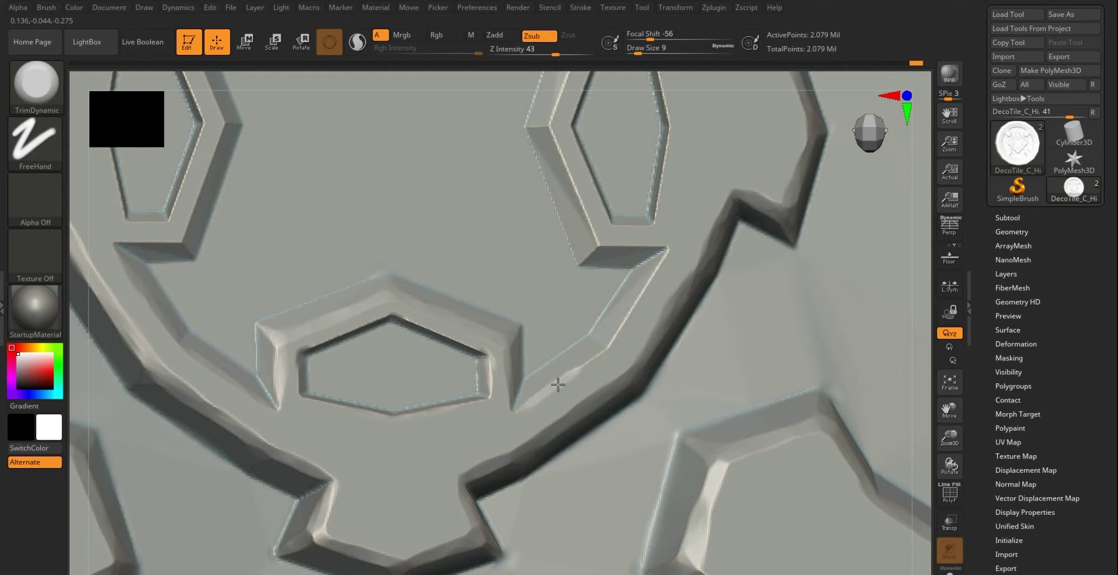
{"action": "left_click_drag", "start_coordinate": [603, 353], "coordinate": [636, 295]}
{"action": "mouse_move", "coordinate": [595, 242]}
{"action": "left_mouse_down"}
{"action": "mouse_move", "coordinate": [541, 126]}
{"action": "mouse_move", "coordinate": [597, 245]}
{"action": "mouse_move", "coordinate": [634, 244]}
{"action": "left_mouse_up"}
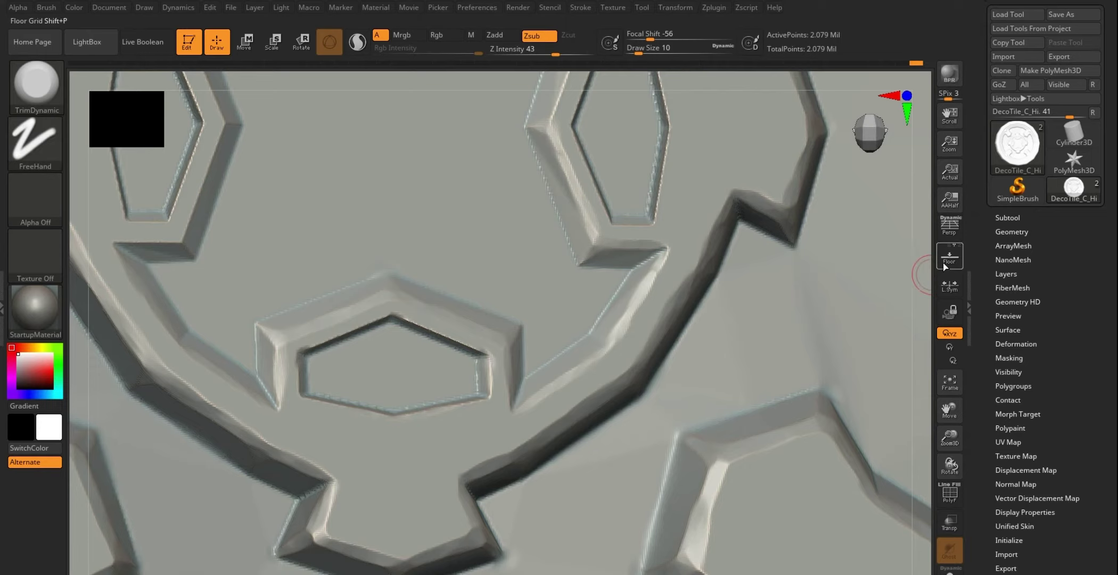
{"action": "right_click_drag", "start_coordinate": [915, 258], "coordinate": [848, 369], "text": "alt"}
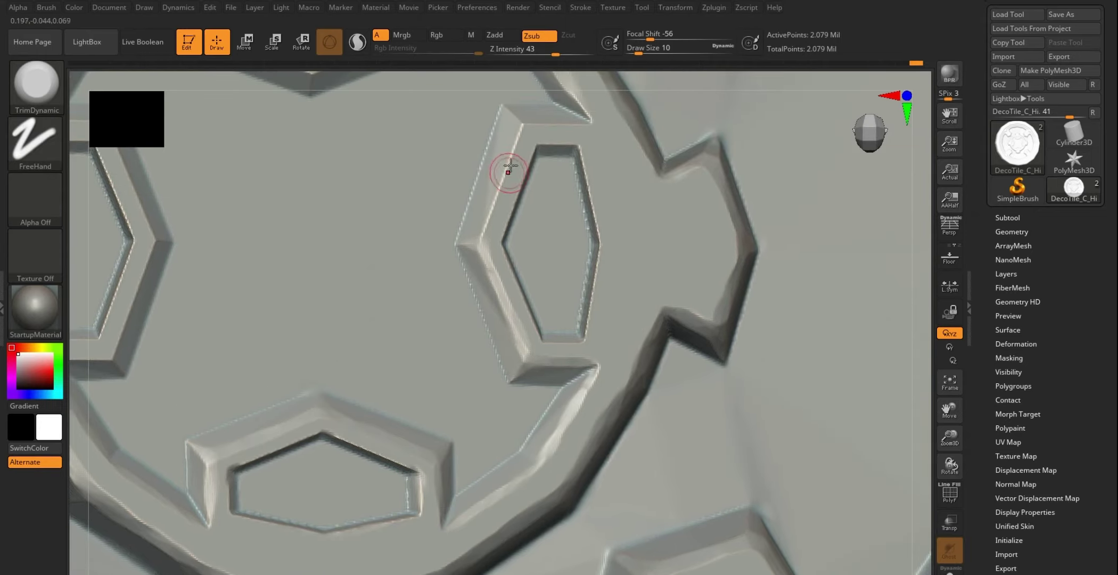
Step: Shift-smooth the upright hexagon panel's left, upper-left and right bevels up to its top
{"action": "key", "text": "shift"}
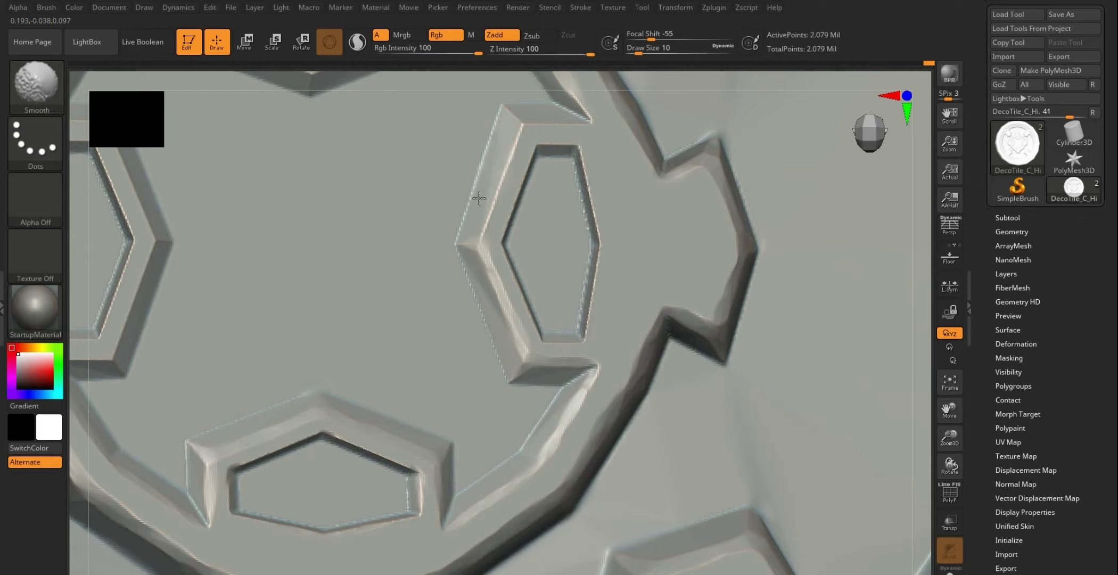
{"action": "left_click_drag", "start_coordinate": [479, 198], "coordinate": [487, 285], "text": "shift"}
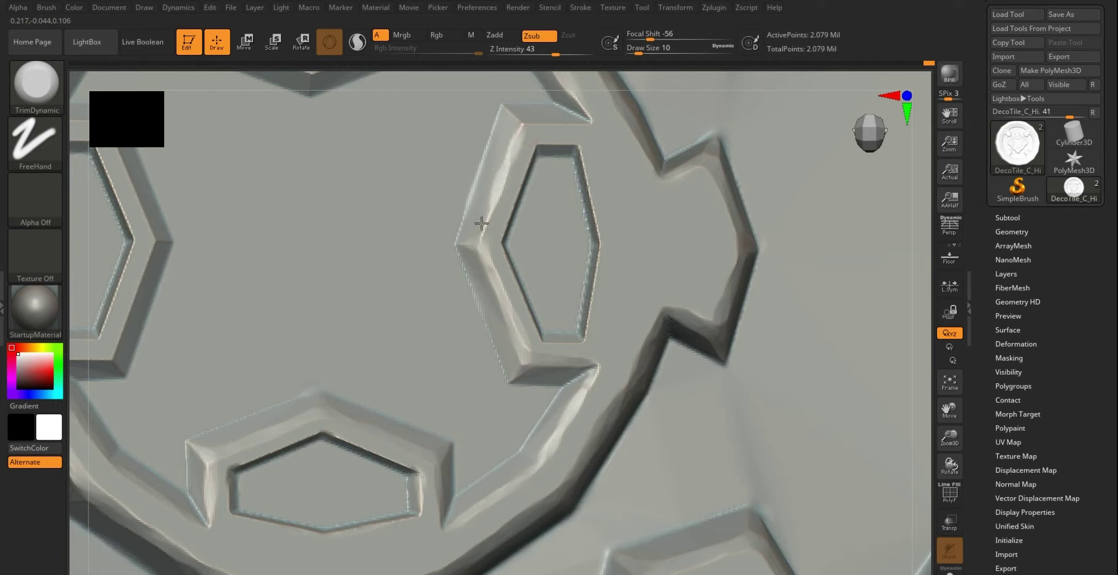
{"action": "left_click_drag", "start_coordinate": [483, 232], "coordinate": [512, 113], "text": "shift"}
{"action": "left_click_drag", "start_coordinate": [616, 226], "coordinate": [580, 154], "text": "shift"}
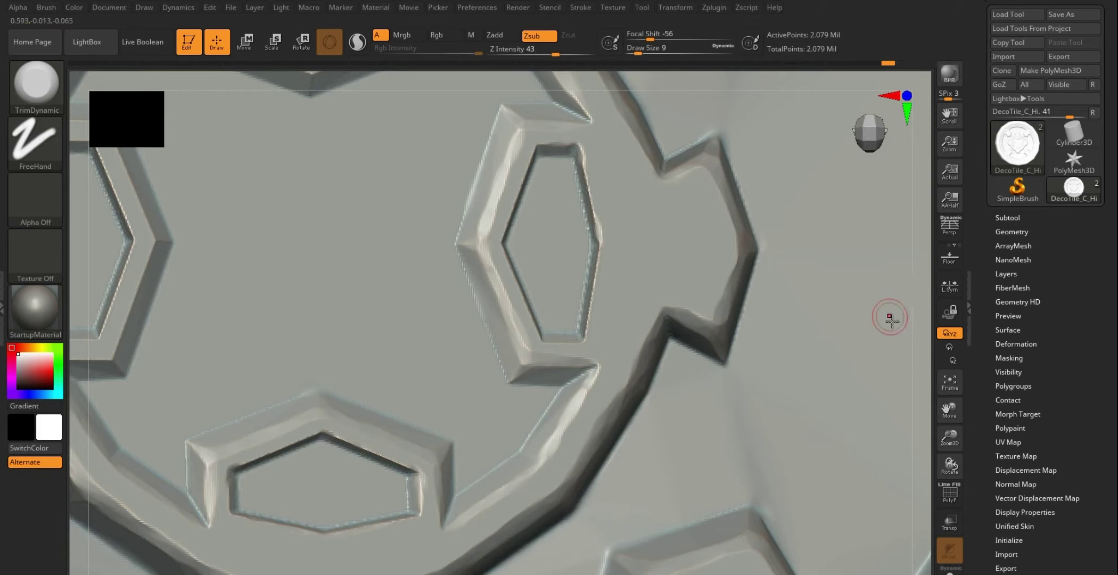
{"action": "mouse_move", "coordinate": [910, 325]}
{"action": "left_mouse_down"}
{"action": "mouse_move", "coordinate": [903, 342]}
{"action": "mouse_move", "coordinate": [894, 328]}
{"action": "left_mouse_up"}
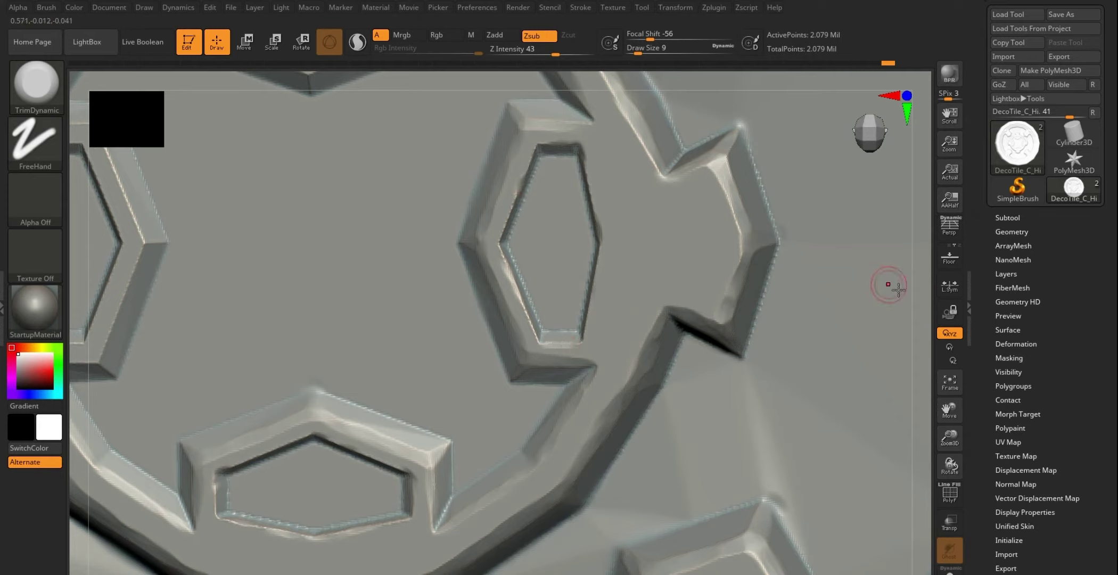
{"action": "left_click_drag", "start_coordinate": [906, 265], "coordinate": [424, 279]}
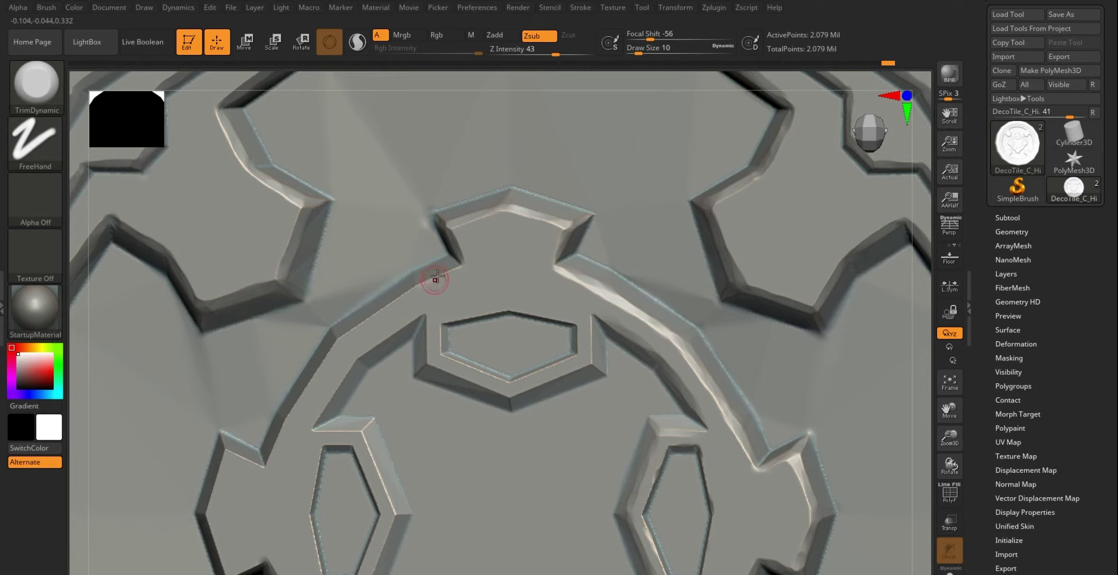
Step: At Draw Size 14, trim the ridge edge and smooth the top of the arched ridge
{"action": "key", "text": "bracketright"}
{"action": "left_click_drag", "start_coordinate": [439, 274], "coordinate": [413, 290]}
{"action": "right_click_drag", "start_coordinate": [100, 417], "coordinate": [108, 422]}
{"action": "mouse_move", "coordinate": [142, 379]}
{"action": "right_mouse_down"}
{"action": "mouse_move", "coordinate": [82, 419]}
{"action": "mouse_move", "coordinate": [117, 392]}
{"action": "right_mouse_up"}
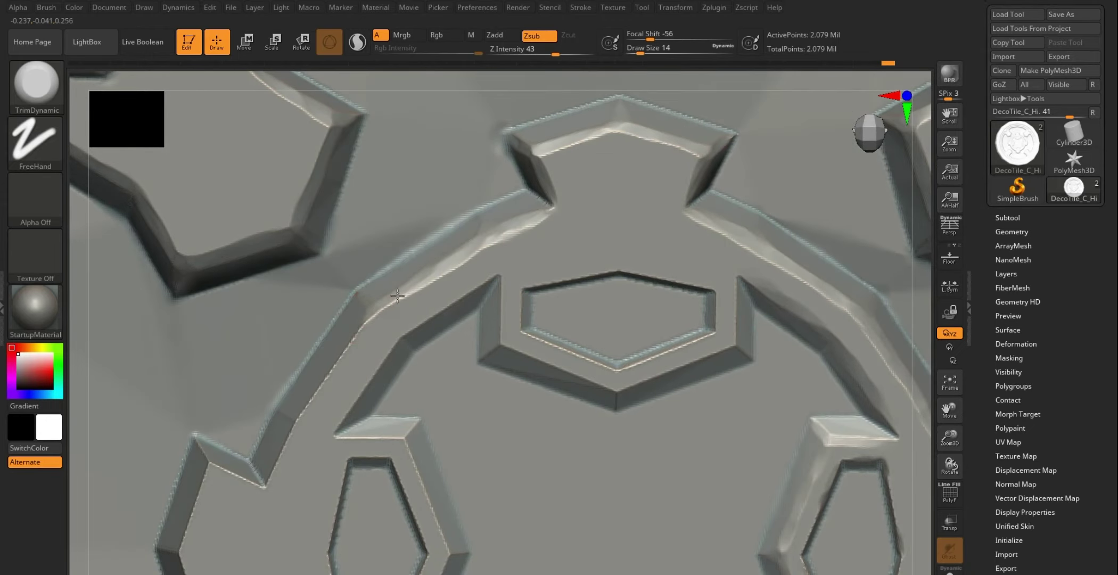
{"action": "mouse_move", "coordinate": [412, 290]}
{"action": "left_mouse_down"}
{"action": "mouse_move", "coordinate": [303, 416]}
{"action": "mouse_move", "coordinate": [321, 392]}
{"action": "mouse_move", "coordinate": [277, 466]}
{"action": "left_mouse_up"}
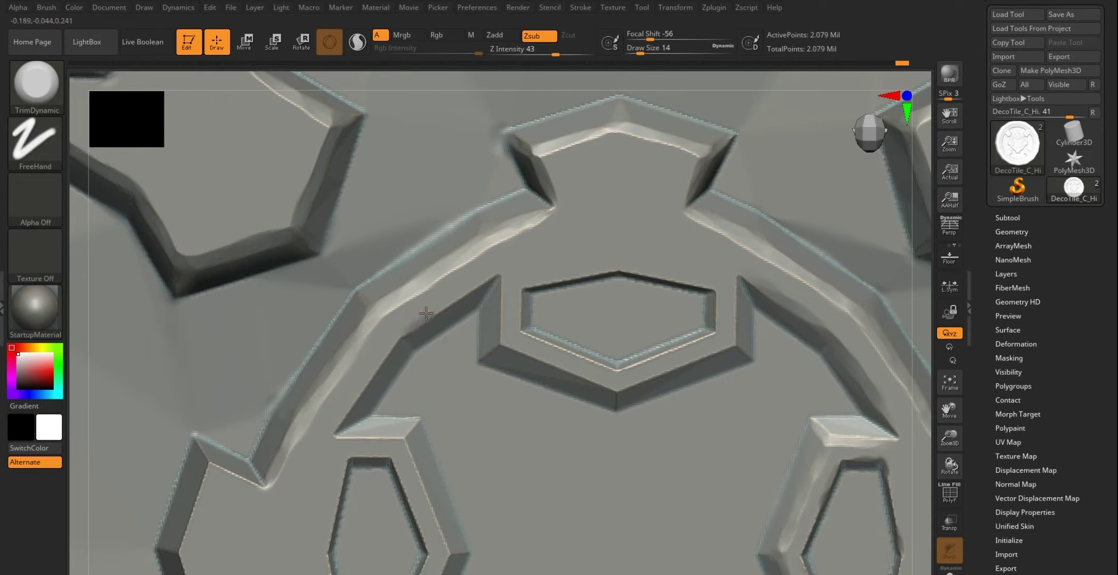
Step: At Draw Size 10, trim the inner hexagon's right wall, upper inner corner and side frame bevel
{"action": "key", "text": "bracketleft"}
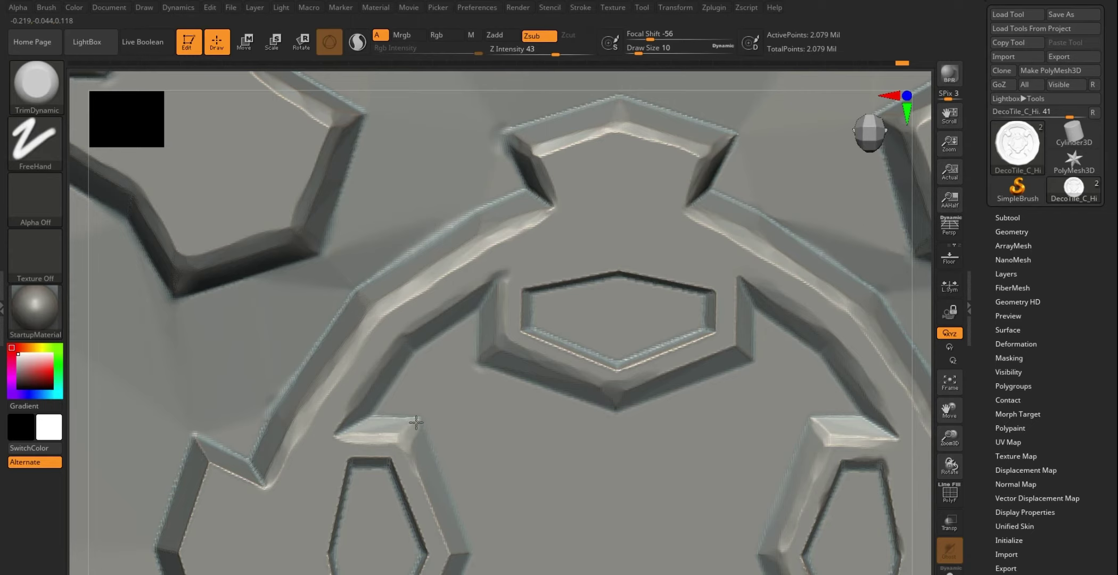
{"action": "right_click_drag", "start_coordinate": [902, 408], "coordinate": [690, 331], "text": "alt"}
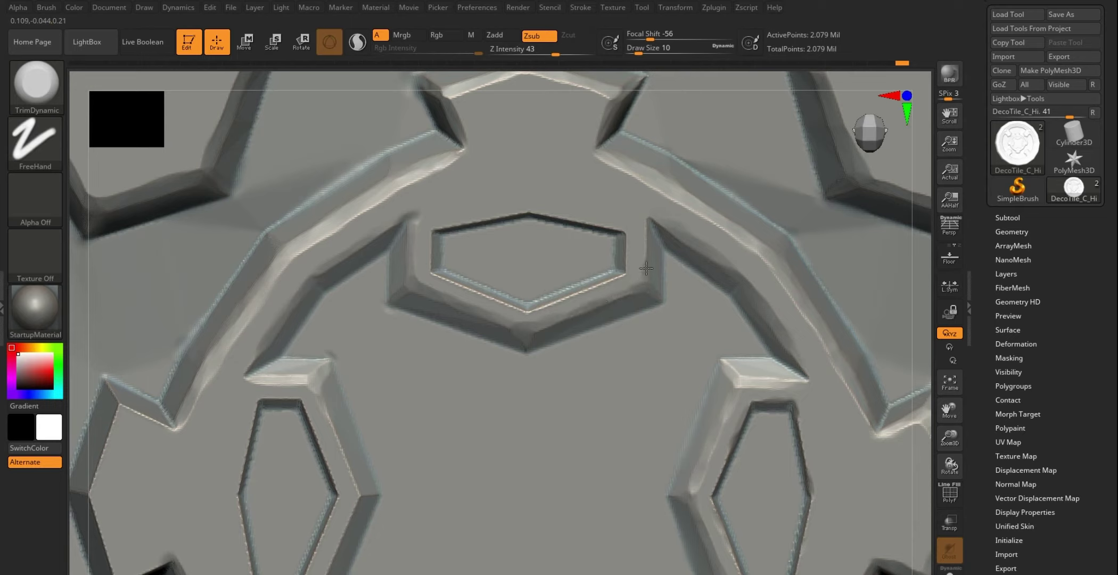
{"action": "left_click_drag", "start_coordinate": [643, 274], "coordinate": [629, 253]}
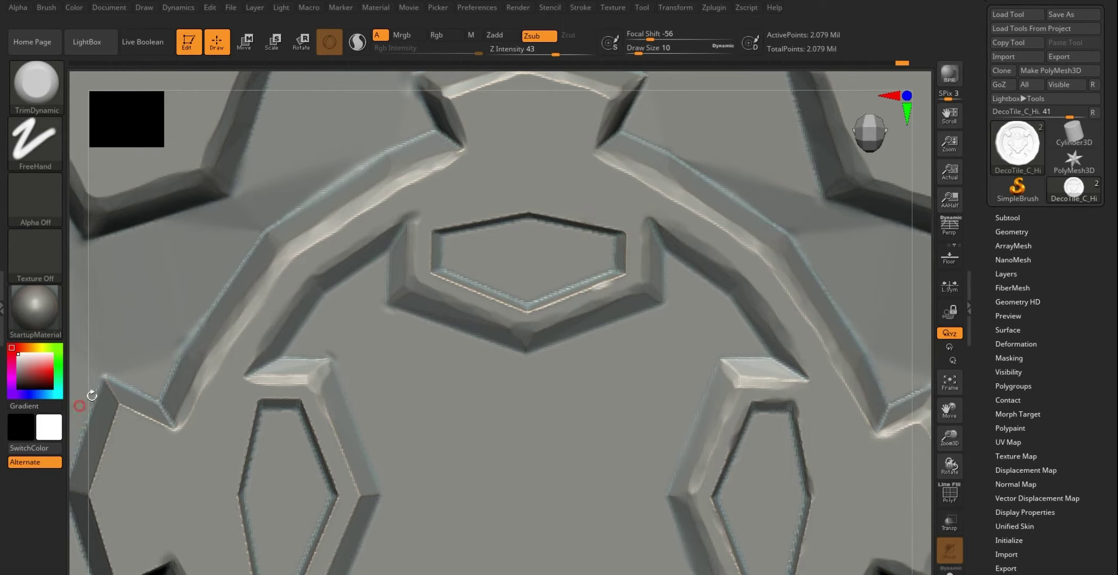
{"action": "mouse_move", "coordinate": [87, 393]}
{"action": "left_mouse_down", "text": "alt"}
{"action": "mouse_move", "coordinate": [160, 346]}
{"action": "mouse_move", "coordinate": [173, 364]}
{"action": "mouse_move", "coordinate": [234, 388]}
{"action": "left_mouse_up", "text": "alt"}
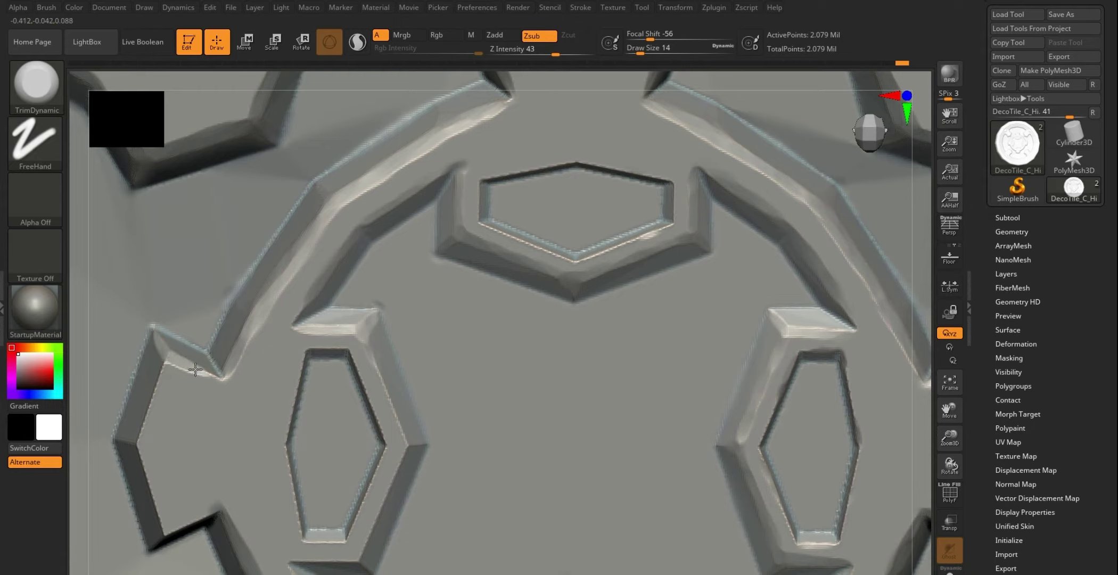
{"action": "mouse_move", "coordinate": [130, 370]}
{"action": "left_mouse_down", "text": "alt"}
{"action": "mouse_move", "coordinate": [182, 293]}
{"action": "mouse_move", "coordinate": [210, 306]}
{"action": "mouse_move", "coordinate": [191, 364]}
{"action": "mouse_move", "coordinate": [218, 439]}
{"action": "left_mouse_up", "text": "alt"}
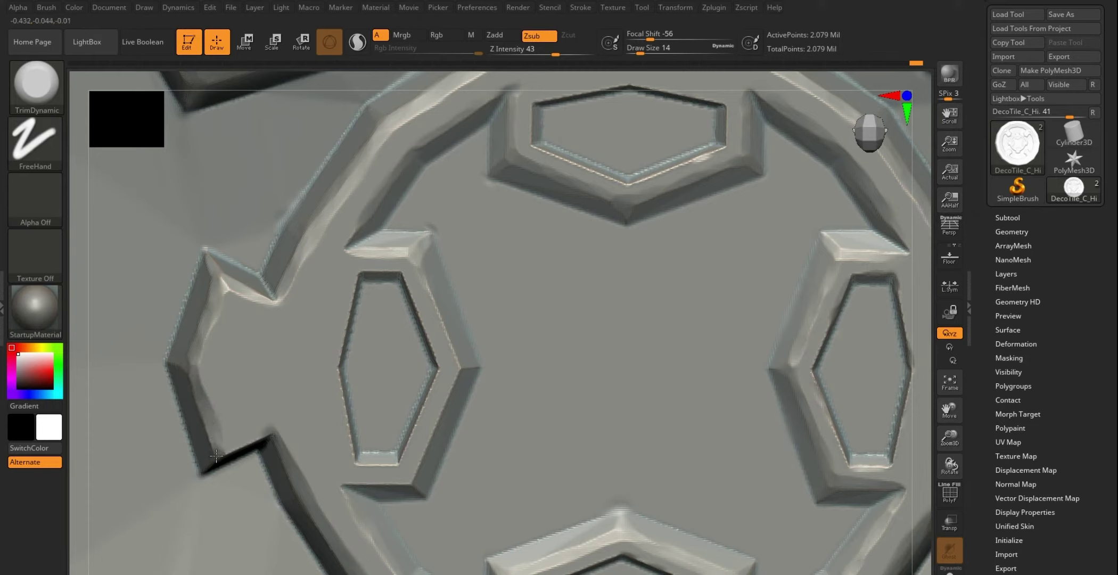
{"action": "left_click_drag", "start_coordinate": [212, 288], "coordinate": [187, 364]}
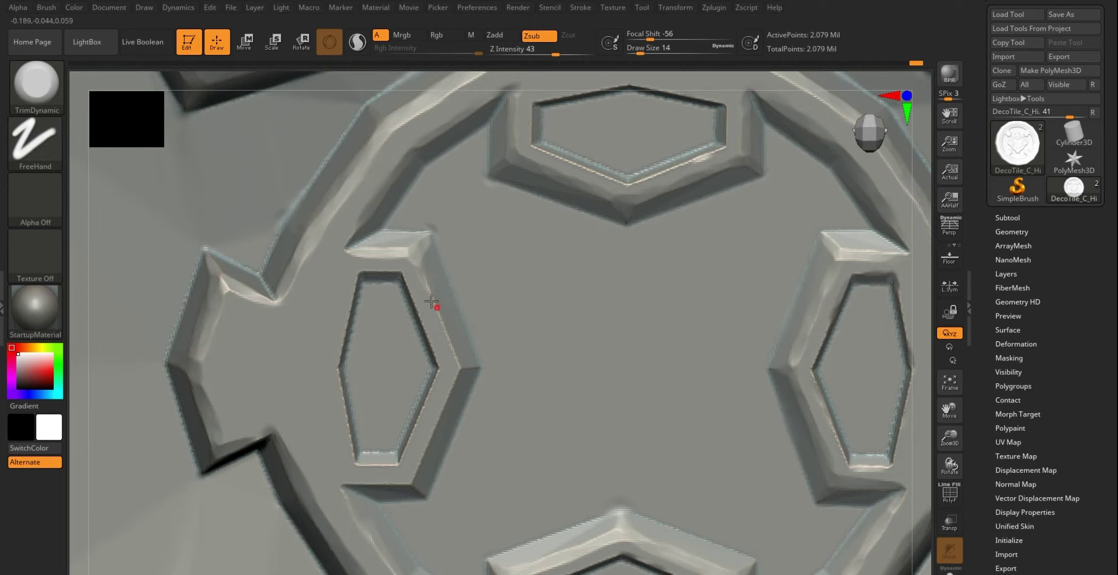
{"action": "mouse_move", "coordinate": [426, 277]}
{"action": "left_mouse_down"}
{"action": "mouse_move", "coordinate": [457, 365]}
{"action": "mouse_move", "coordinate": [431, 430]}
{"action": "left_mouse_up"}
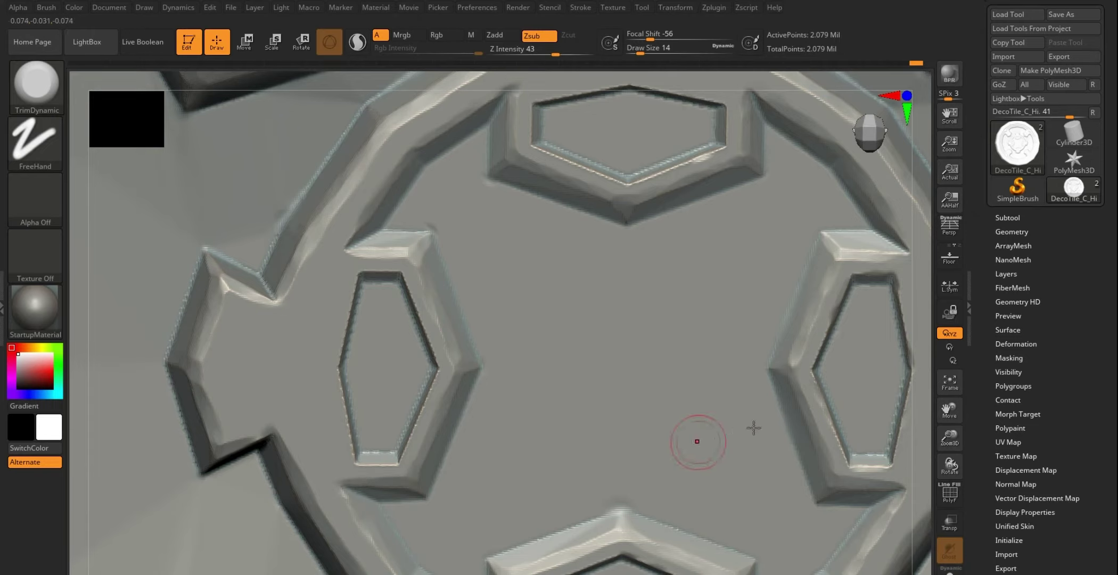
{"action": "left_click_drag", "start_coordinate": [905, 368], "coordinate": [894, 420], "text": "alt"}
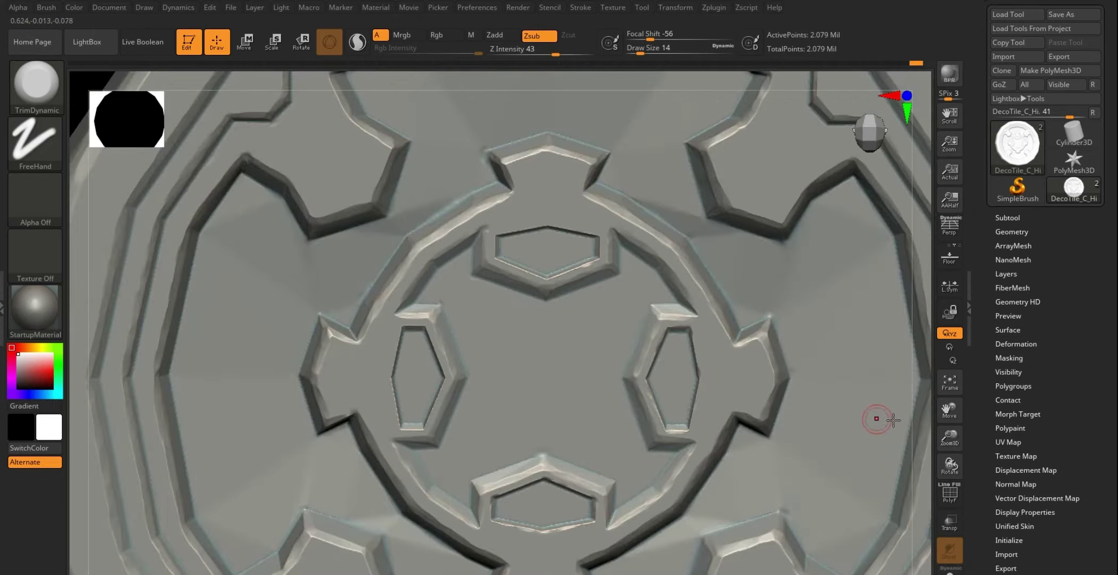
{"action": "left_click_drag", "start_coordinate": [892, 331], "coordinate": [826, 309], "text": "alt"}
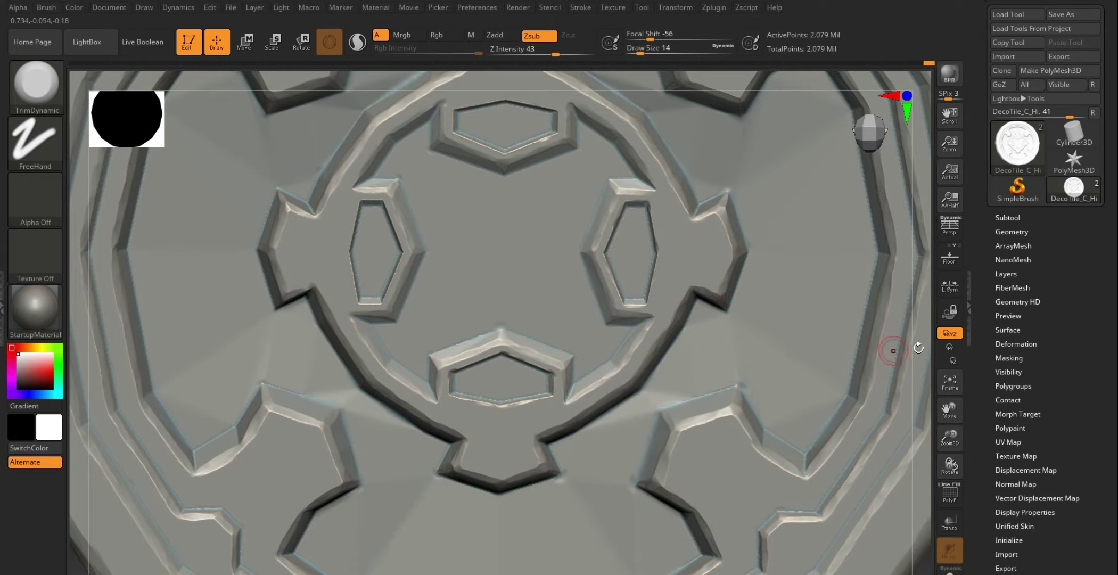
{"action": "key", "text": "f"}
{"action": "mouse_move", "coordinate": [688, 324]}
{"action": "left_mouse_down", "text": "alt"}
{"action": "mouse_move", "coordinate": [696, 351]}
{"action": "mouse_move", "coordinate": [666, 396]}
{"action": "mouse_move", "coordinate": [275, 378]}
{"action": "left_mouse_up", "text": "alt"}
Step: Switch to ClayBuildup and lay clay texture over the lower-left ridge and left patch
{"action": "key", "text": "b"}
{"action": "key", "text": "c"}
{"action": "key", "text": "b"}
{"action": "mouse_move", "coordinate": [218, 351]}
{"action": "left_mouse_down"}
{"action": "mouse_move", "coordinate": [175, 387]}
{"action": "mouse_move", "coordinate": [235, 406]}
{"action": "mouse_move", "coordinate": [213, 354]}
{"action": "left_mouse_up"}
{"action": "mouse_move", "coordinate": [250, 393]}
{"action": "left_mouse_down"}
{"action": "mouse_move", "coordinate": [299, 319]}
{"action": "mouse_move", "coordinate": [282, 370]}
{"action": "mouse_move", "coordinate": [330, 389]}
{"action": "mouse_move", "coordinate": [313, 352]}
{"action": "mouse_move", "coordinate": [369, 412]}
{"action": "mouse_move", "coordinate": [350, 405]}
{"action": "mouse_move", "coordinate": [426, 443]}
{"action": "left_mouse_up"}
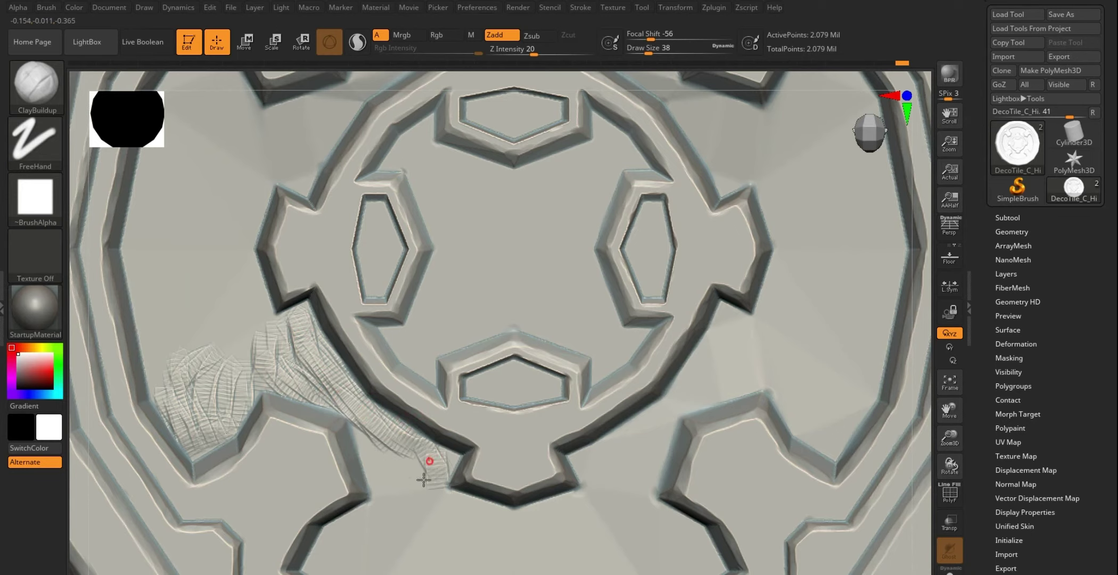
{"action": "mouse_move", "coordinate": [424, 480]}
{"action": "left_mouse_down"}
{"action": "mouse_move", "coordinate": [362, 429]}
{"action": "mouse_move", "coordinate": [379, 449]}
{"action": "mouse_move", "coordinate": [411, 451]}
{"action": "mouse_move", "coordinate": [421, 468]}
{"action": "left_mouse_up"}
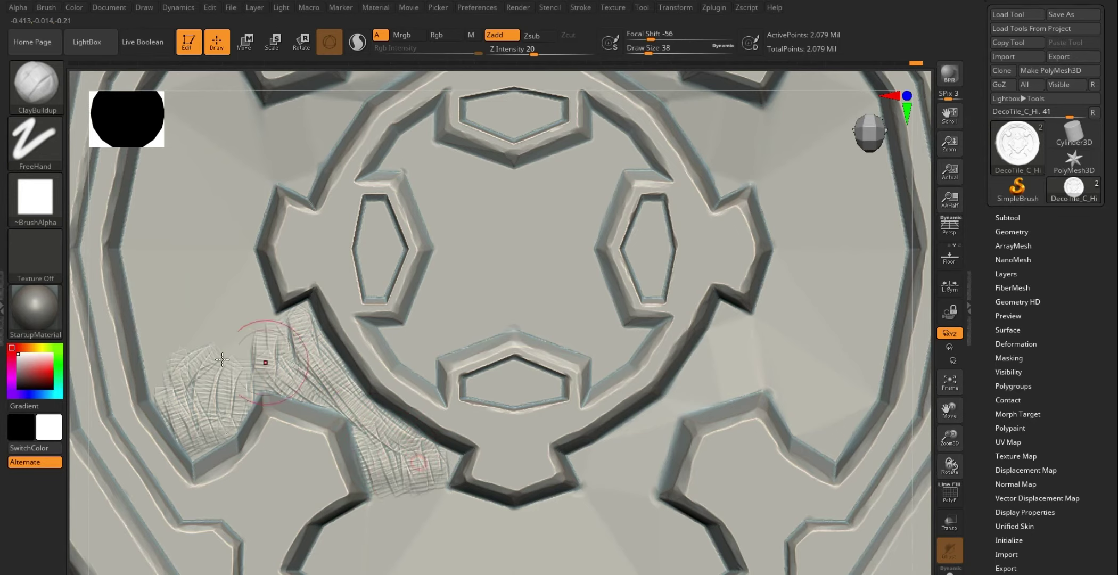
{"action": "mouse_move", "coordinate": [222, 360]}
{"action": "left_mouse_down"}
{"action": "mouse_move", "coordinate": [211, 375]}
{"action": "mouse_move", "coordinate": [187, 367]}
{"action": "mouse_move", "coordinate": [217, 390]}
{"action": "mouse_move", "coordinate": [252, 341]}
{"action": "mouse_move", "coordinate": [247, 257]}
{"action": "mouse_move", "coordinate": [258, 312]}
{"action": "mouse_move", "coordinate": [212, 312]}
{"action": "mouse_move", "coordinate": [225, 274]}
{"action": "mouse_move", "coordinate": [241, 373]}
{"action": "mouse_move", "coordinate": [392, 425]}
{"action": "left_mouse_up"}
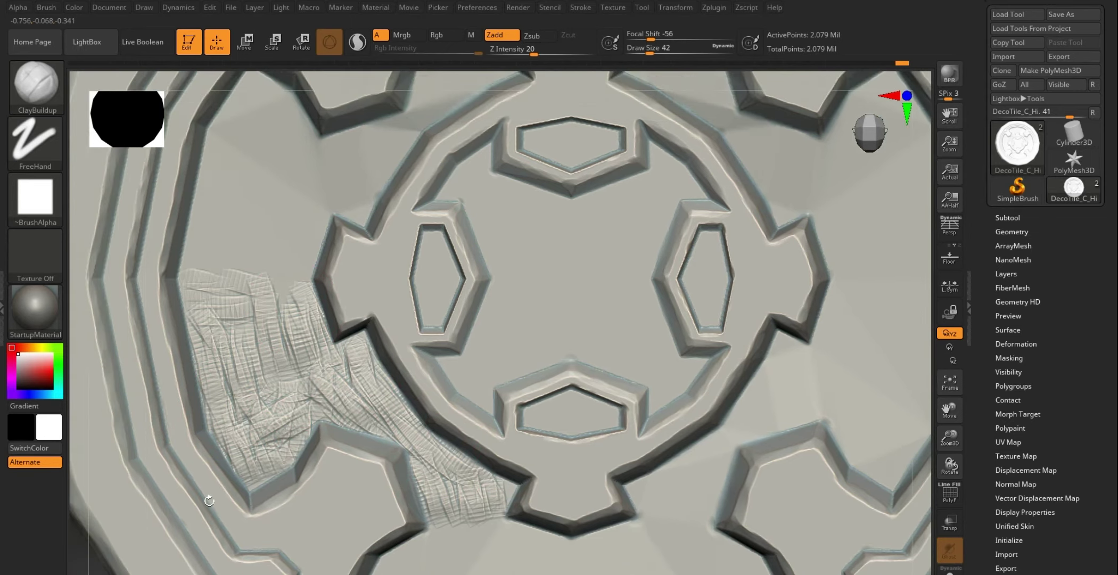
Step: Extend the crosshatched clay texture across the patch into the upper notch and along its rim
{"action": "left_click_drag", "start_coordinate": [79, 440], "coordinate": [189, 426], "text": "alt"}
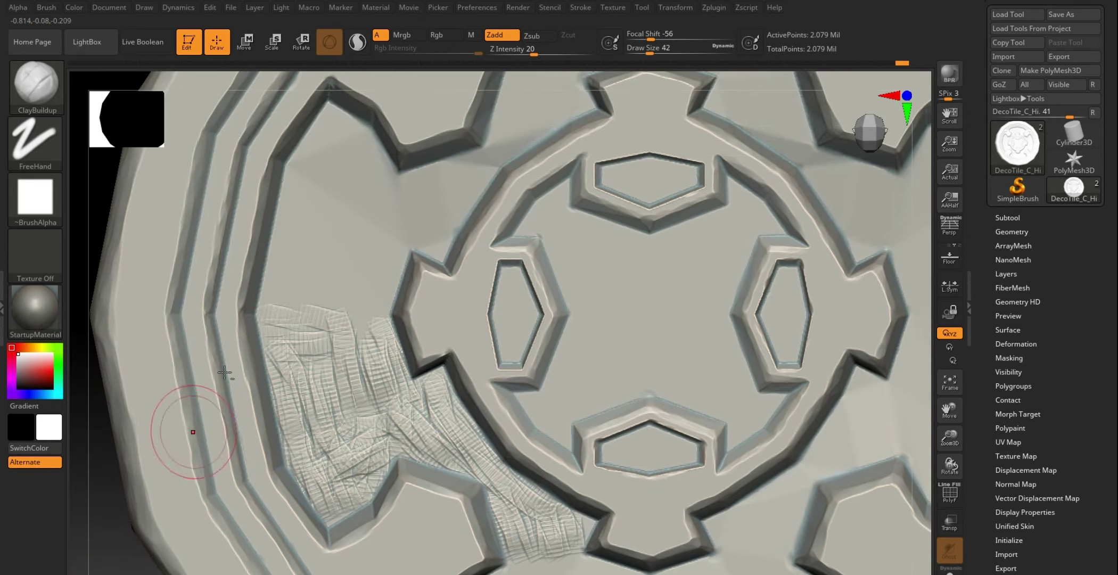
{"action": "left_click_drag", "start_coordinate": [127, 334], "coordinate": [170, 432], "text": "alt"}
{"action": "mouse_move", "coordinate": [324, 375]}
{"action": "left_mouse_down"}
{"action": "mouse_move", "coordinate": [394, 399]}
{"action": "mouse_move", "coordinate": [388, 383]}
{"action": "mouse_move", "coordinate": [404, 408]}
{"action": "mouse_move", "coordinate": [436, 351]}
{"action": "left_mouse_up"}
{"action": "mouse_move", "coordinate": [380, 314]}
{"action": "left_mouse_down"}
{"action": "mouse_move", "coordinate": [441, 320]}
{"action": "mouse_move", "coordinate": [381, 267]}
{"action": "mouse_move", "coordinate": [360, 269]}
{"action": "mouse_move", "coordinate": [511, 239]}
{"action": "left_mouse_up"}
{"action": "left_click_drag", "start_coordinate": [479, 251], "coordinate": [617, 187]}
{"action": "left_click_drag", "start_coordinate": [899, 188], "coordinate": [853, 257], "text": "alt"}
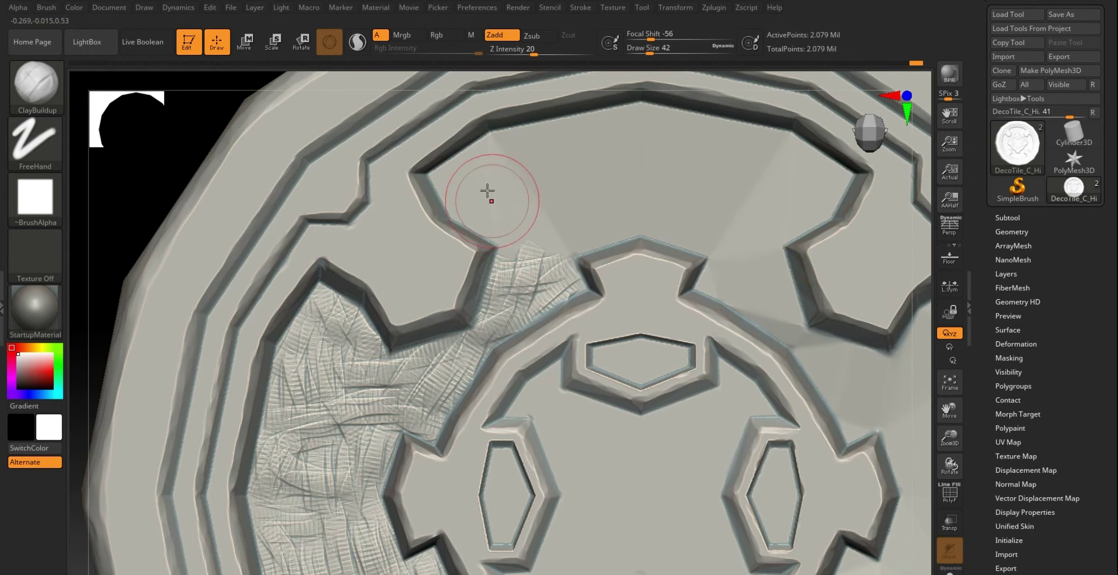
{"action": "mouse_move", "coordinate": [487, 191]}
{"action": "left_mouse_down"}
{"action": "mouse_move", "coordinate": [488, 155]}
{"action": "mouse_move", "coordinate": [641, 130]}
{"action": "mouse_move", "coordinate": [571, 150]}
{"action": "left_mouse_up"}
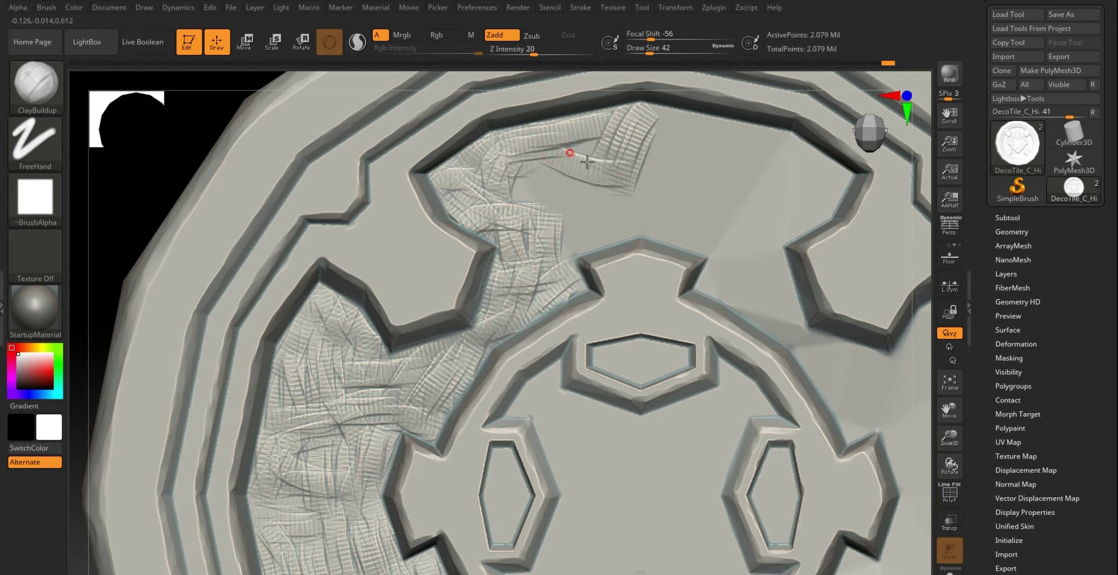
{"action": "mouse_move", "coordinate": [612, 203]}
{"action": "left_mouse_down"}
{"action": "mouse_move", "coordinate": [548, 170]}
{"action": "mouse_move", "coordinate": [507, 182]}
{"action": "mouse_move", "coordinate": [588, 182]}
{"action": "mouse_move", "coordinate": [579, 232]}
{"action": "mouse_move", "coordinate": [612, 184]}
{"action": "mouse_move", "coordinate": [598, 149]}
{"action": "mouse_move", "coordinate": [623, 170]}
{"action": "mouse_move", "coordinate": [631, 215]}
{"action": "mouse_move", "coordinate": [656, 220]}
{"action": "mouse_move", "coordinate": [644, 345]}
{"action": "mouse_move", "coordinate": [741, 215]}
{"action": "mouse_move", "coordinate": [689, 349]}
{"action": "mouse_move", "coordinate": [762, 272]}
{"action": "mouse_move", "coordinate": [718, 382]}
{"action": "left_mouse_up"}
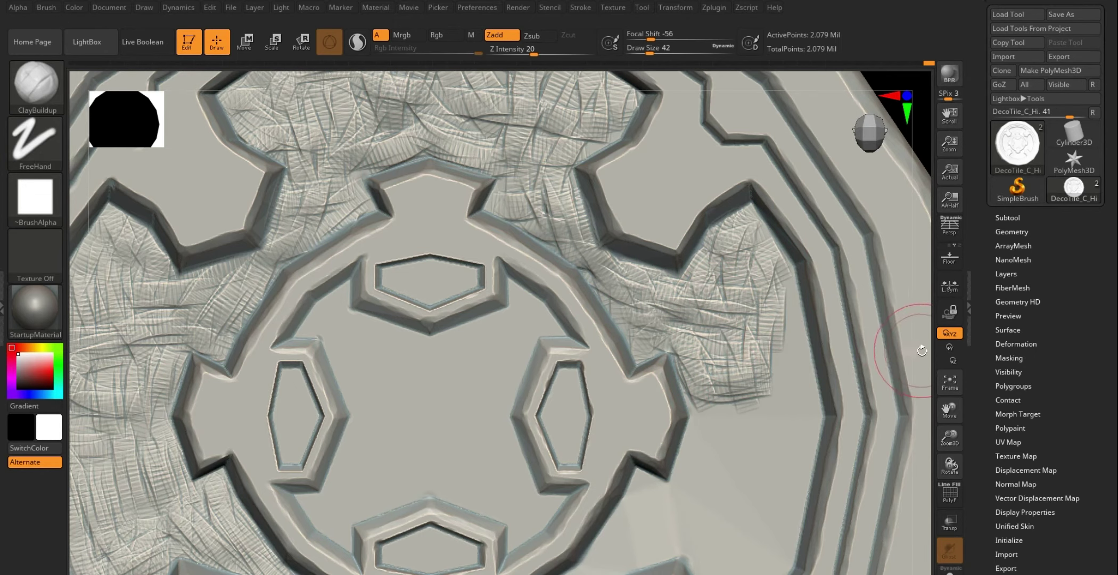
Step: Texture the right panel down to its lower part and the groove edge
{"action": "mouse_move", "coordinate": [751, 376]}
{"action": "left_mouse_down", "text": "alt"}
{"action": "mouse_move", "coordinate": [641, 289]}
{"action": "mouse_move", "coordinate": [606, 307]}
{"action": "mouse_move", "coordinate": [666, 376]}
{"action": "mouse_move", "coordinate": [671, 170]}
{"action": "left_mouse_up", "text": "alt"}
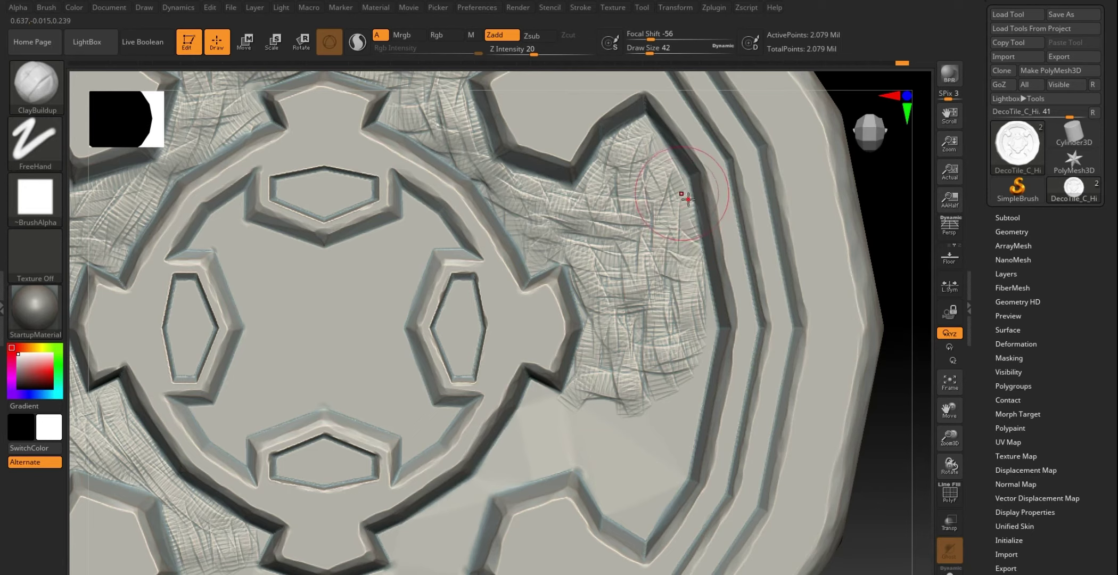
{"action": "mouse_move", "coordinate": [707, 359]}
{"action": "left_mouse_down"}
{"action": "mouse_move", "coordinate": [624, 408]}
{"action": "mouse_move", "coordinate": [640, 518]}
{"action": "mouse_move", "coordinate": [554, 435]}
{"action": "mouse_move", "coordinate": [556, 408]}
{"action": "left_mouse_up"}
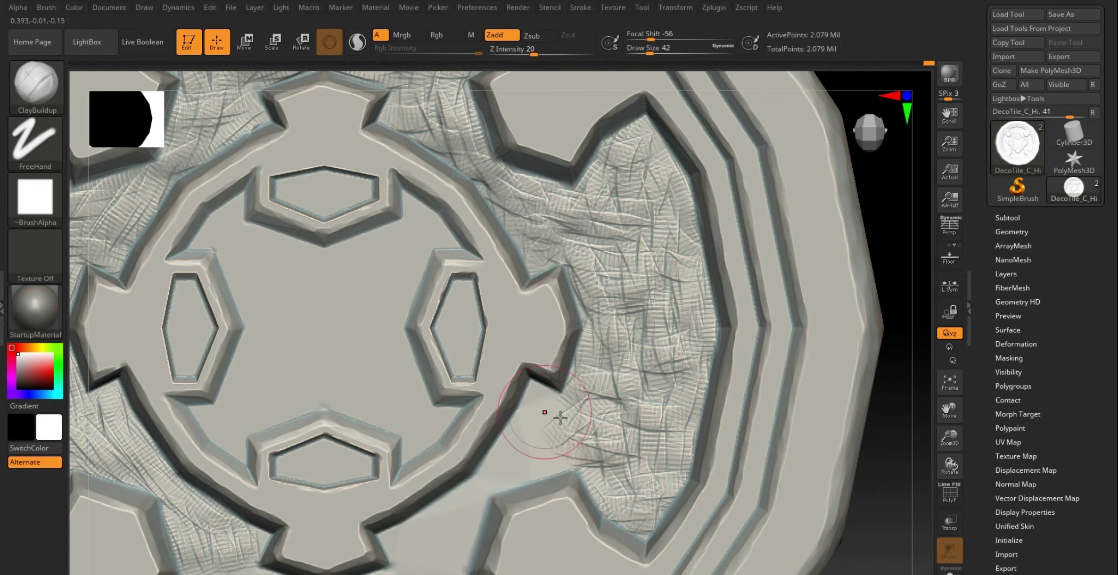
{"action": "left_click_drag", "start_coordinate": [522, 443], "coordinate": [529, 467]}
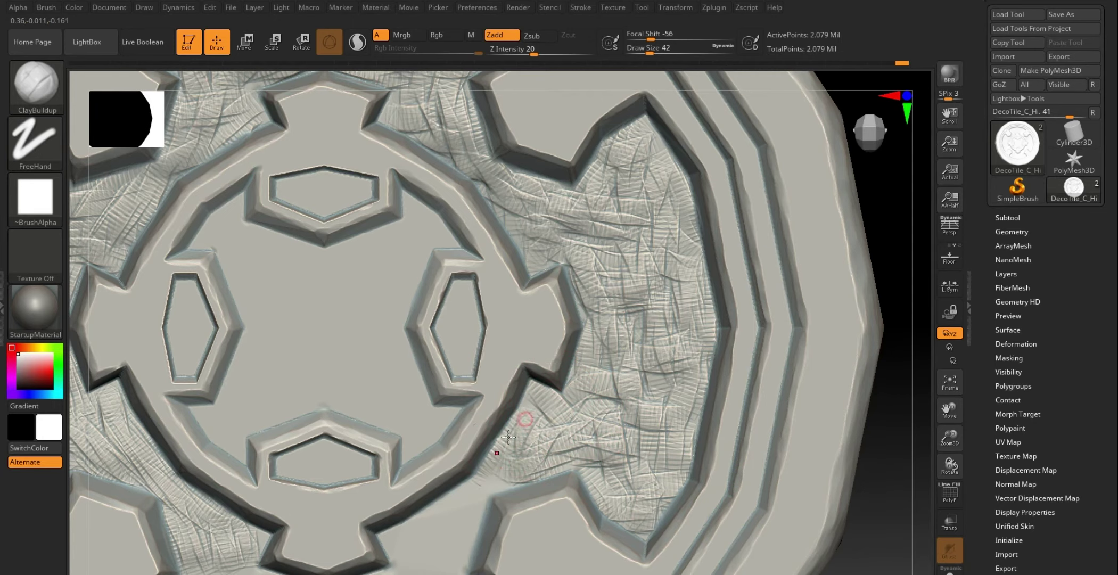
{"action": "left_click_drag", "start_coordinate": [530, 467], "coordinate": [516, 467]}
Step: Paint ClayBuildup crosshatching over the bottom panel, from the groove corner to the lower centre
{"action": "key", "text": "f"}
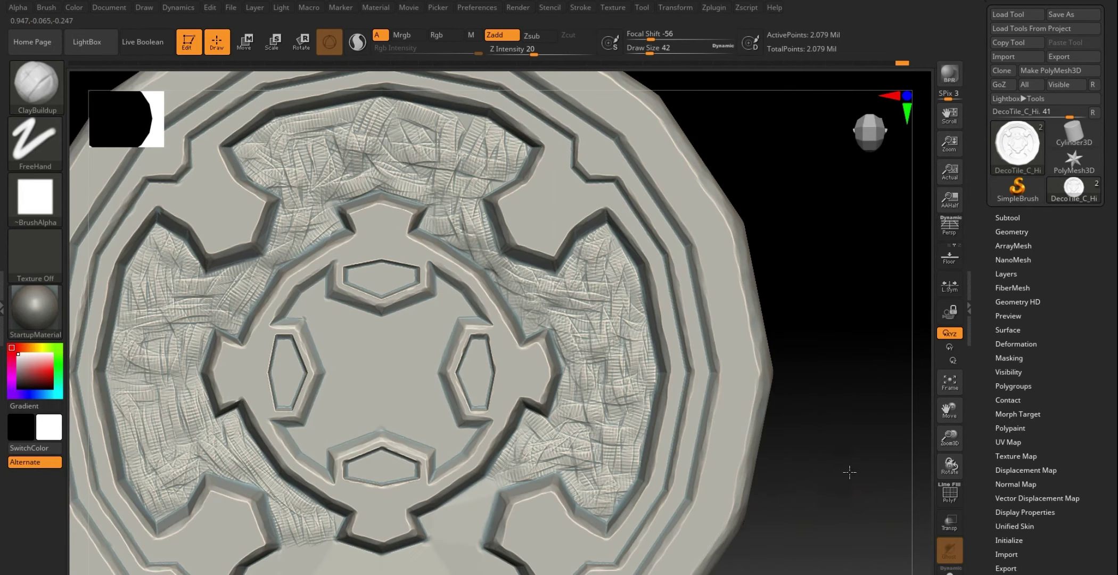
{"action": "mouse_move", "coordinate": [823, 488]}
{"action": "left_mouse_down"}
{"action": "mouse_move", "coordinate": [490, 386]}
{"action": "mouse_move", "coordinate": [561, 344]}
{"action": "mouse_move", "coordinate": [544, 416]}
{"action": "mouse_move", "coordinate": [569, 442]}
{"action": "mouse_move", "coordinate": [581, 432]}
{"action": "mouse_move", "coordinate": [569, 469]}
{"action": "left_mouse_up"}
{"action": "mouse_move", "coordinate": [510, 441]}
{"action": "left_mouse_down"}
{"action": "mouse_move", "coordinate": [527, 427]}
{"action": "mouse_move", "coordinate": [476, 421]}
{"action": "mouse_move", "coordinate": [509, 459]}
{"action": "left_mouse_up"}
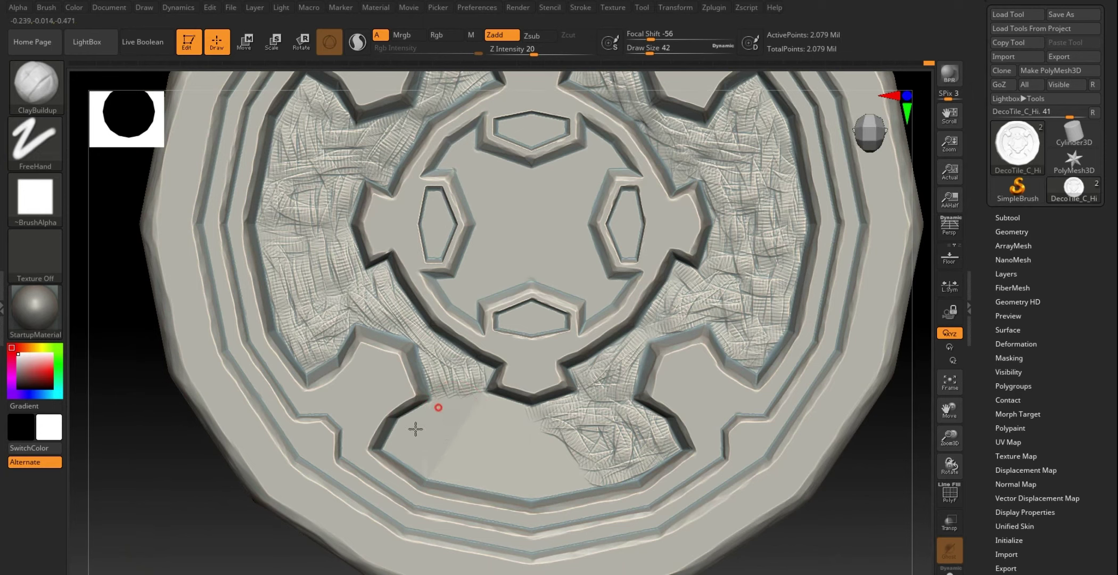
{"action": "left_click_drag", "start_coordinate": [428, 438], "coordinate": [398, 450]}
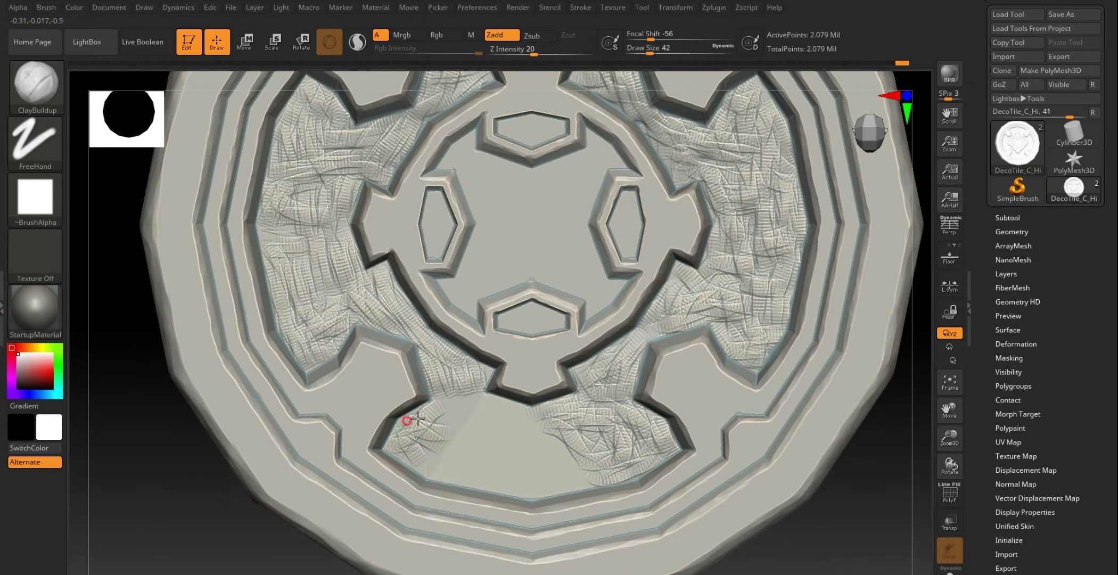
{"action": "mouse_move", "coordinate": [461, 423]}
{"action": "left_mouse_down"}
{"action": "mouse_move", "coordinate": [495, 413]}
{"action": "mouse_move", "coordinate": [517, 452]}
{"action": "left_mouse_up"}
{"action": "mouse_move", "coordinate": [406, 457]}
{"action": "left_mouse_down"}
{"action": "mouse_move", "coordinate": [445, 472]}
{"action": "mouse_move", "coordinate": [507, 465]}
{"action": "mouse_move", "coordinate": [553, 476]}
{"action": "mouse_move", "coordinate": [574, 457]}
{"action": "mouse_move", "coordinate": [529, 487]}
{"action": "mouse_move", "coordinate": [511, 454]}
{"action": "mouse_move", "coordinate": [487, 469]}
{"action": "mouse_move", "coordinate": [524, 451]}
{"action": "mouse_move", "coordinate": [596, 464]}
{"action": "left_mouse_up"}
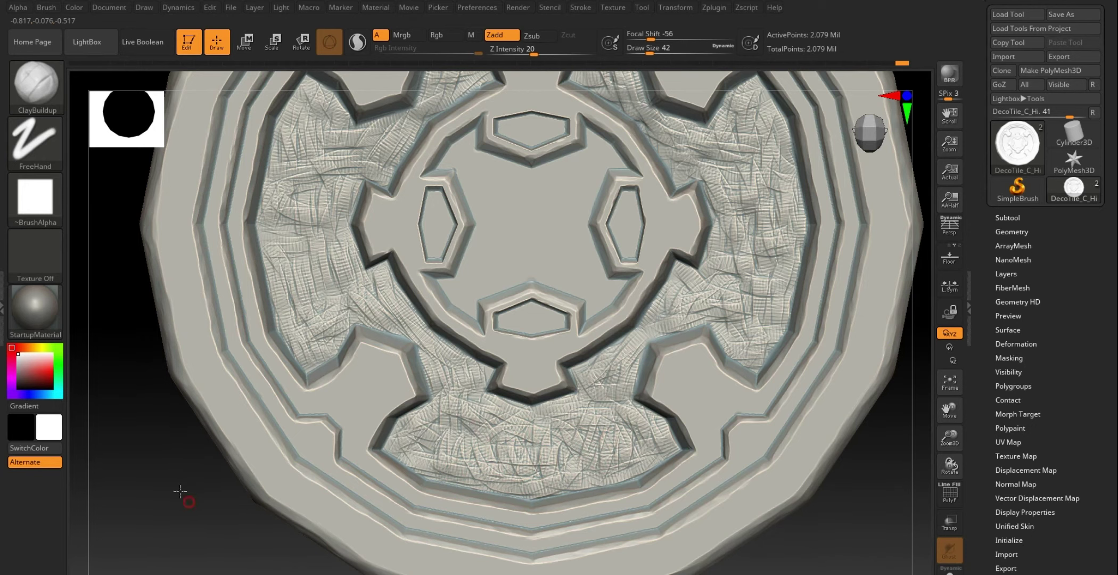
{"action": "mouse_move", "coordinate": [180, 491]}
{"action": "left_mouse_down", "text": "alt"}
{"action": "mouse_move", "coordinate": [207, 392]}
{"action": "mouse_move", "coordinate": [763, 481]}
{"action": "mouse_move", "coordinate": [644, 430]}
{"action": "left_mouse_up", "text": "alt"}
{"action": "mouse_move", "coordinate": [319, 330]}
{"action": "left_mouse_down"}
{"action": "mouse_move", "coordinate": [452, 307]}
{"action": "mouse_move", "coordinate": [474, 319]}
{"action": "mouse_move", "coordinate": [461, 324]}
{"action": "mouse_move", "coordinate": [532, 340]}
{"action": "left_mouse_up"}
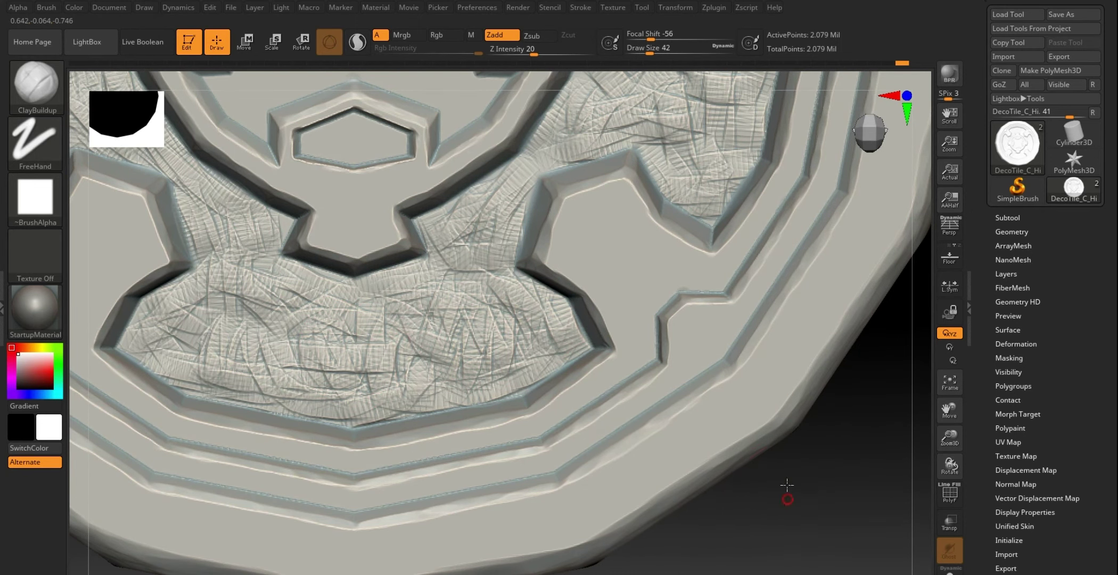
{"action": "mouse_move", "coordinate": [787, 485]}
{"action": "left_mouse_down", "text": "alt"}
{"action": "mouse_move", "coordinate": [793, 404]}
{"action": "mouse_move", "coordinate": [781, 476]}
{"action": "left_mouse_up", "text": "alt"}
{"action": "mouse_move", "coordinate": [806, 282]}
{"action": "left_mouse_down", "text": "alt"}
{"action": "mouse_move", "coordinate": [809, 373]}
{"action": "mouse_move", "coordinate": [820, 337]}
{"action": "mouse_move", "coordinate": [798, 330]}
{"action": "mouse_move", "coordinate": [769, 350]}
{"action": "mouse_move", "coordinate": [788, 357]}
{"action": "mouse_move", "coordinate": [718, 364]}
{"action": "left_mouse_up", "text": "alt"}
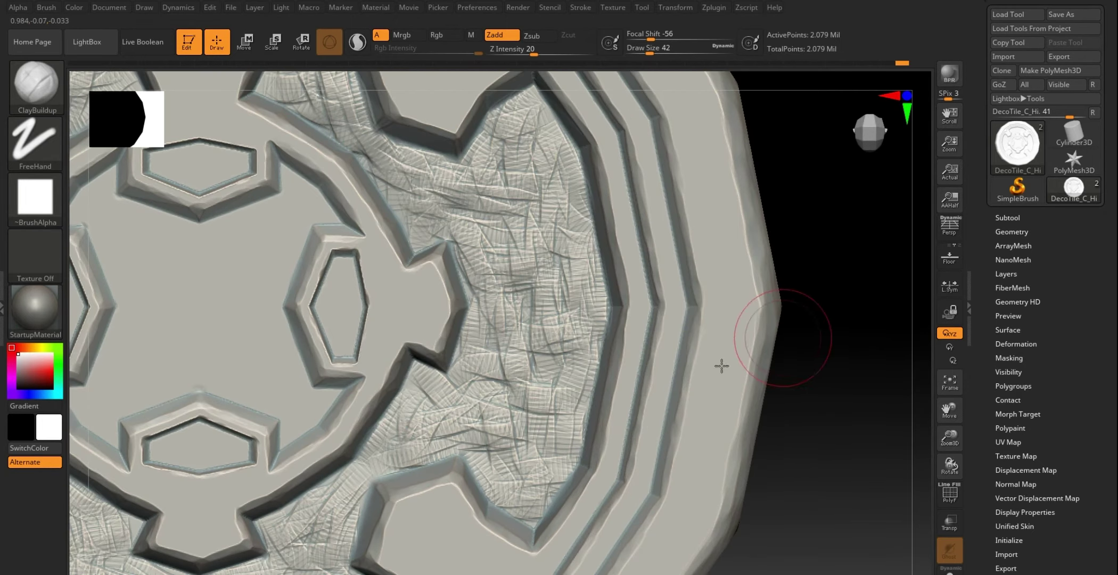
Step: Select the OrbFlatten_Edge brush and flatten a first patch of the right panel's hatched texture
{"action": "left_click", "coordinate": [36, 92]}
{"action": "left_click", "coordinate": [822, 429]}
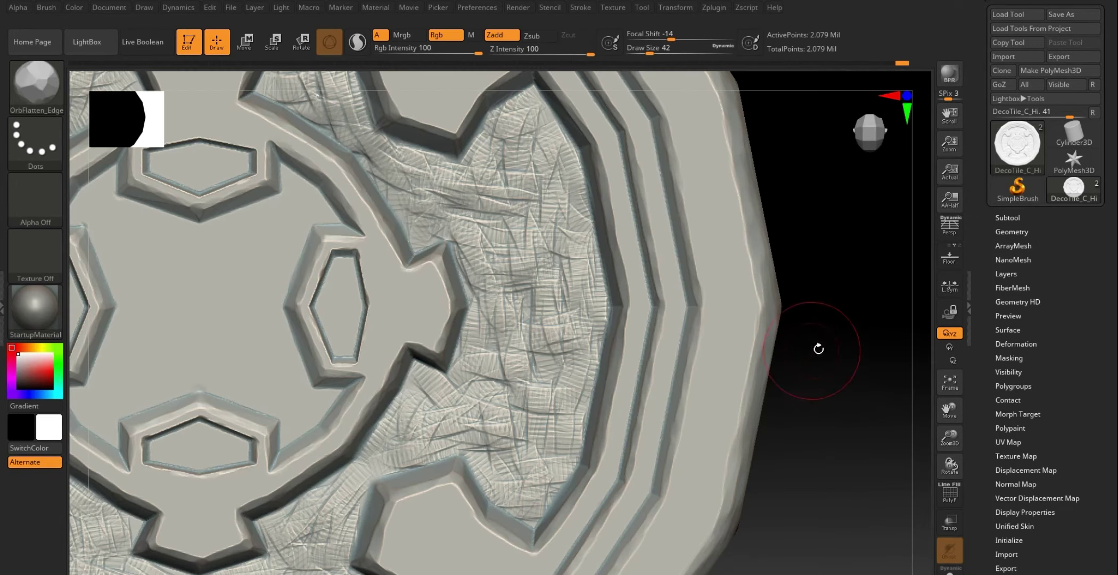
{"action": "left_click_drag", "start_coordinate": [819, 344], "coordinate": [676, 372], "text": "alt"}
{"action": "mouse_move", "coordinate": [487, 272]}
{"action": "left_mouse_down"}
{"action": "mouse_move", "coordinate": [479, 293]}
{"action": "mouse_move", "coordinate": [498, 336]}
{"action": "left_mouse_up"}
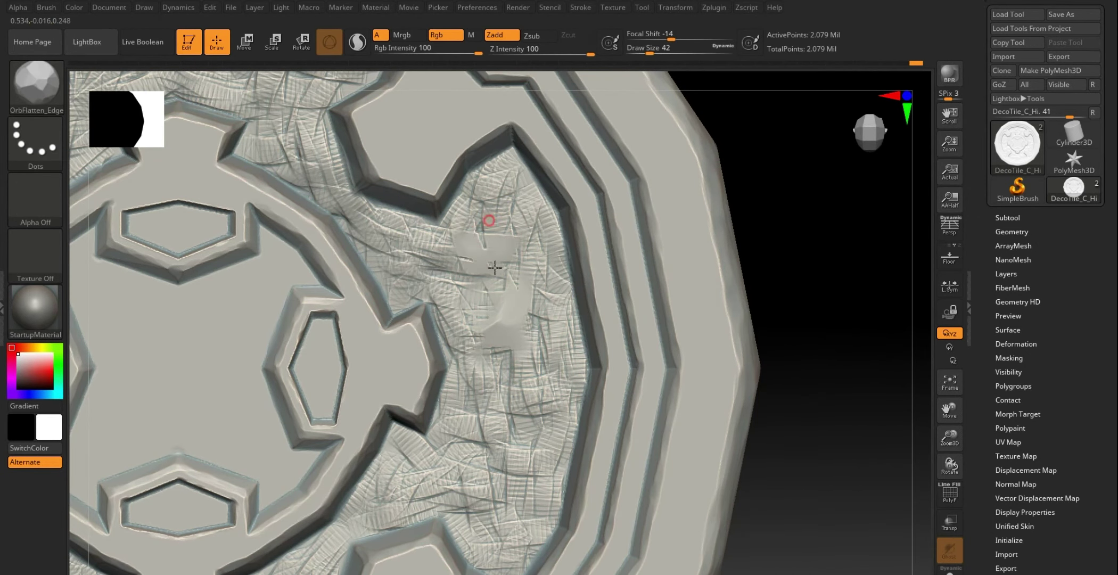
Step: Keep flattening the right panel's hatching into soft, lumpy patches, reaching toward the bottom panel
{"action": "mouse_move", "coordinate": [495, 267]}
{"action": "left_mouse_down"}
{"action": "mouse_move", "coordinate": [478, 212]}
{"action": "mouse_move", "coordinate": [514, 185]}
{"action": "mouse_move", "coordinate": [532, 294]}
{"action": "mouse_move", "coordinate": [503, 357]}
{"action": "mouse_move", "coordinate": [504, 395]}
{"action": "mouse_move", "coordinate": [536, 282]}
{"action": "mouse_move", "coordinate": [511, 290]}
{"action": "left_mouse_up"}
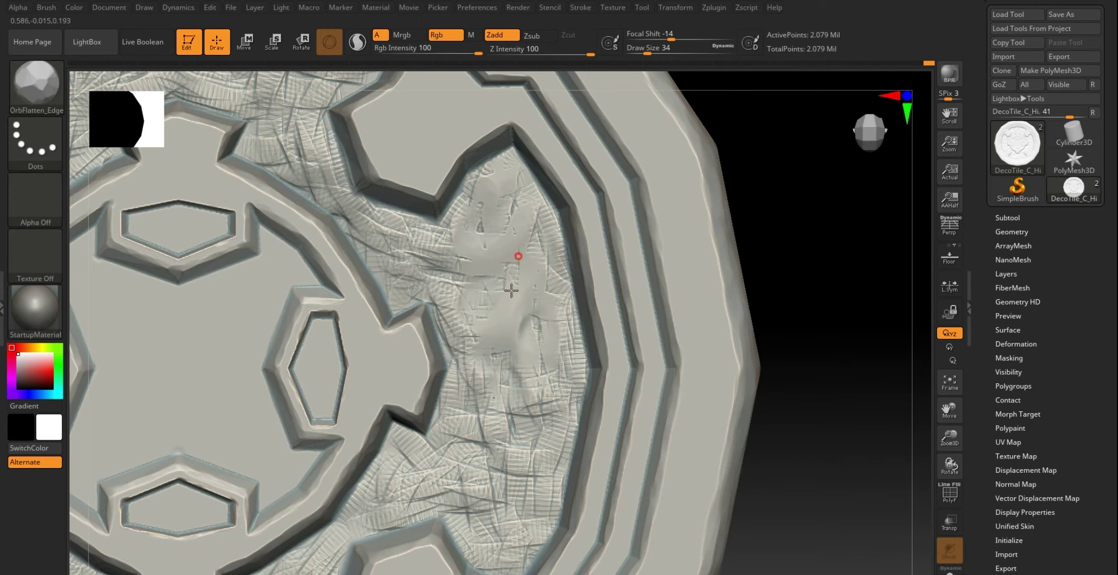
{"action": "mouse_move", "coordinate": [536, 220]}
{"action": "left_mouse_down"}
{"action": "mouse_move", "coordinate": [524, 257]}
{"action": "mouse_move", "coordinate": [409, 247]}
{"action": "mouse_move", "coordinate": [403, 275]}
{"action": "left_mouse_up"}
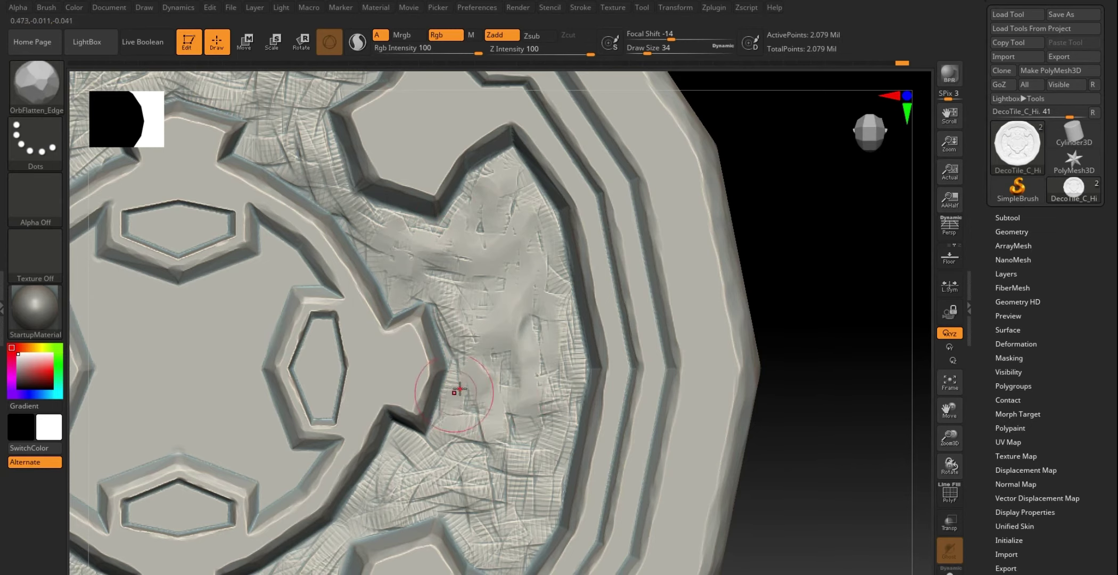
{"action": "mouse_move", "coordinate": [430, 460]}
{"action": "left_mouse_down"}
{"action": "mouse_move", "coordinate": [463, 517]}
{"action": "mouse_move", "coordinate": [534, 457]}
{"action": "left_mouse_up"}
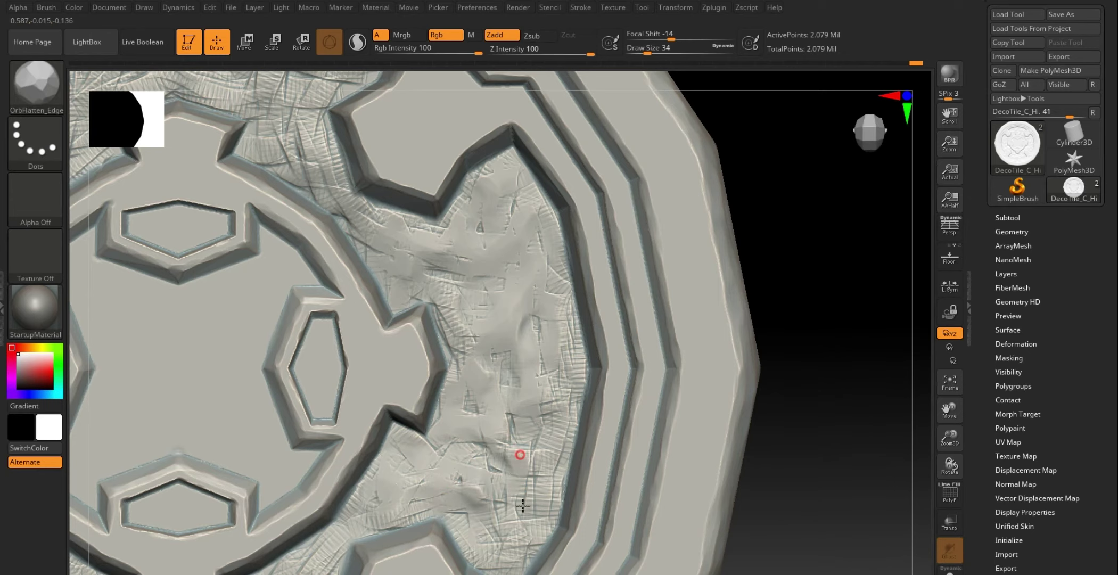
{"action": "mouse_move", "coordinate": [482, 487]}
{"action": "left_mouse_down"}
{"action": "mouse_move", "coordinate": [550, 375]}
{"action": "mouse_move", "coordinate": [369, 220]}
{"action": "mouse_move", "coordinate": [457, 256]}
{"action": "left_mouse_up"}
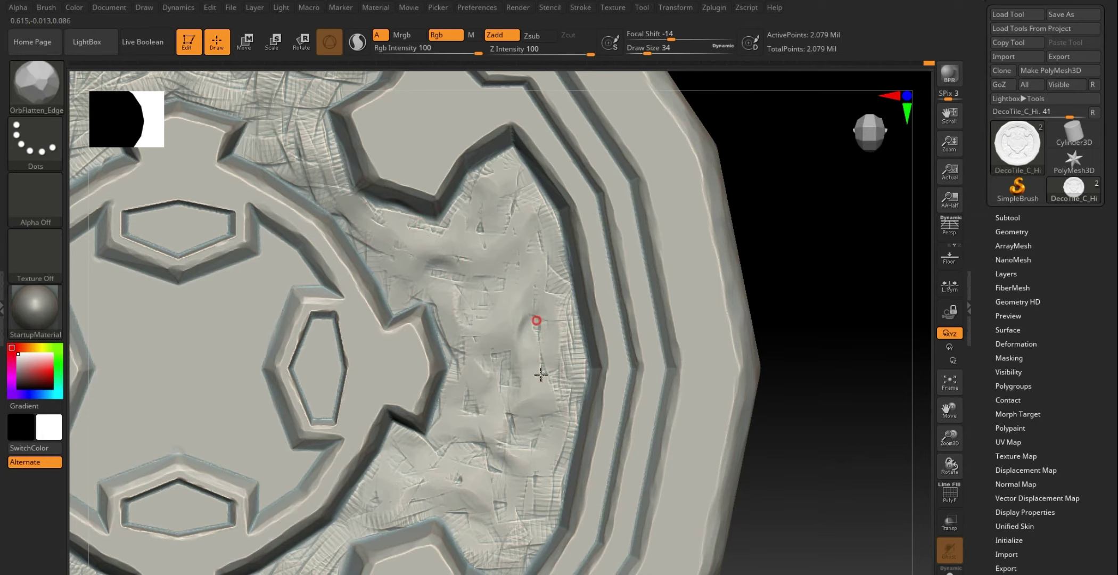
{"action": "mouse_move", "coordinate": [562, 378]}
{"action": "left_mouse_down"}
{"action": "mouse_move", "coordinate": [499, 550]}
{"action": "mouse_move", "coordinate": [559, 357]}
{"action": "left_mouse_up"}
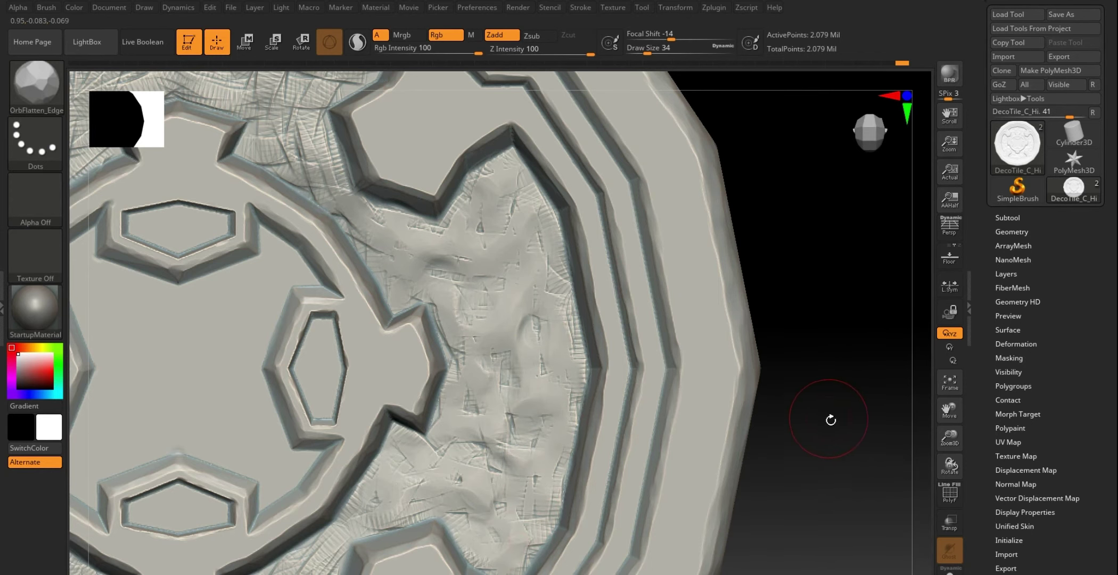
{"action": "mouse_move", "coordinate": [831, 412]}
{"action": "left_mouse_down"}
{"action": "mouse_move", "coordinate": [814, 376]}
{"action": "mouse_move", "coordinate": [871, 332]}
{"action": "mouse_move", "coordinate": [835, 404]}
{"action": "mouse_move", "coordinate": [848, 424]}
{"action": "mouse_move", "coordinate": [864, 365]}
{"action": "mouse_move", "coordinate": [820, 372]}
{"action": "left_mouse_up"}
{"action": "mouse_move", "coordinate": [449, 369]}
{"action": "left_mouse_down"}
{"action": "mouse_move", "coordinate": [411, 356]}
{"action": "mouse_move", "coordinate": [398, 381]}
{"action": "mouse_move", "coordinate": [489, 280]}
{"action": "mouse_move", "coordinate": [508, 302]}
{"action": "mouse_move", "coordinate": [538, 268]}
{"action": "left_mouse_up"}
{"action": "left_click_drag", "start_coordinate": [413, 380], "coordinate": [410, 411]}
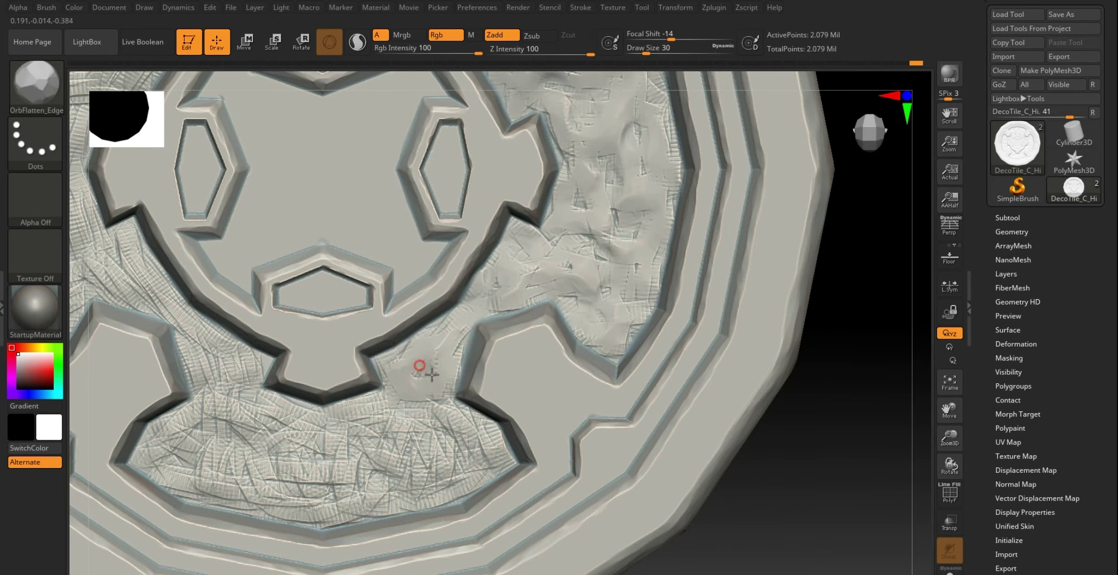
Step: Flatten the bottom panel's crosshatching with OrbFlatten_Edge at Draw Size 30, including its lower-left band
{"action": "left_click_drag", "start_coordinate": [431, 375], "coordinate": [383, 366]}
{"action": "mouse_move", "coordinate": [423, 427]}
{"action": "left_mouse_down"}
{"action": "mouse_move", "coordinate": [387, 411]}
{"action": "mouse_move", "coordinate": [451, 419]}
{"action": "mouse_move", "coordinate": [427, 478]}
{"action": "mouse_move", "coordinate": [467, 474]}
{"action": "mouse_move", "coordinate": [431, 470]}
{"action": "left_mouse_up"}
{"action": "mouse_move", "coordinate": [418, 410]}
{"action": "left_mouse_down"}
{"action": "mouse_move", "coordinate": [471, 426]}
{"action": "mouse_move", "coordinate": [434, 380]}
{"action": "mouse_move", "coordinate": [499, 463]}
{"action": "mouse_move", "coordinate": [486, 424]}
{"action": "mouse_move", "coordinate": [399, 434]}
{"action": "mouse_move", "coordinate": [362, 449]}
{"action": "mouse_move", "coordinate": [370, 464]}
{"action": "left_mouse_up"}
{"action": "left_click_drag", "start_coordinate": [85, 518], "coordinate": [215, 501], "text": "alt"}
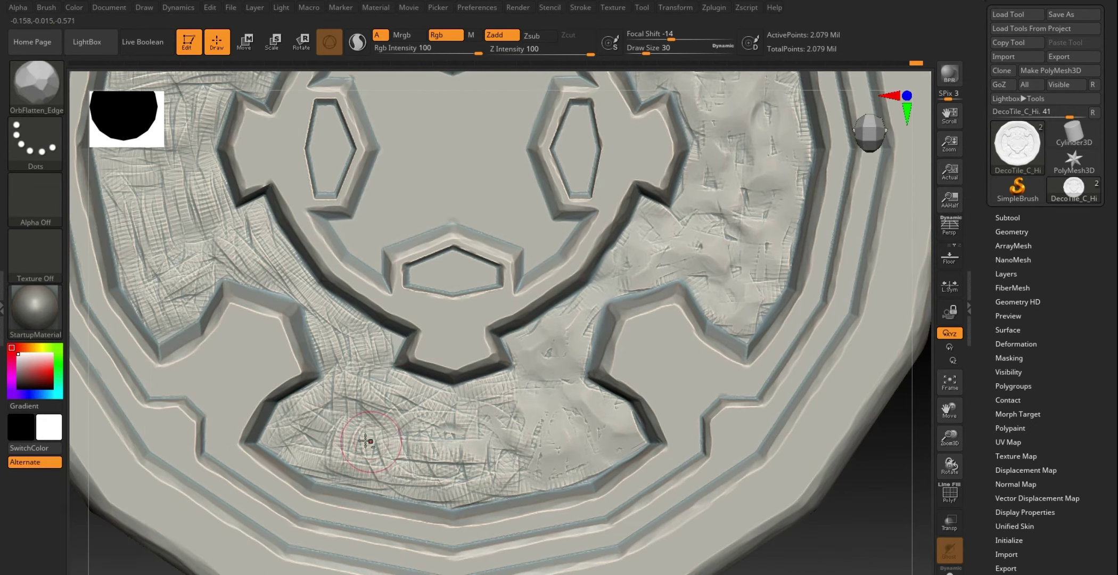
{"action": "mouse_move", "coordinate": [352, 462]}
{"action": "left_mouse_down"}
{"action": "mouse_move", "coordinate": [346, 392]}
{"action": "mouse_move", "coordinate": [299, 406]}
{"action": "mouse_move", "coordinate": [331, 356]}
{"action": "mouse_move", "coordinate": [397, 415]}
{"action": "mouse_move", "coordinate": [452, 407]}
{"action": "left_mouse_up"}
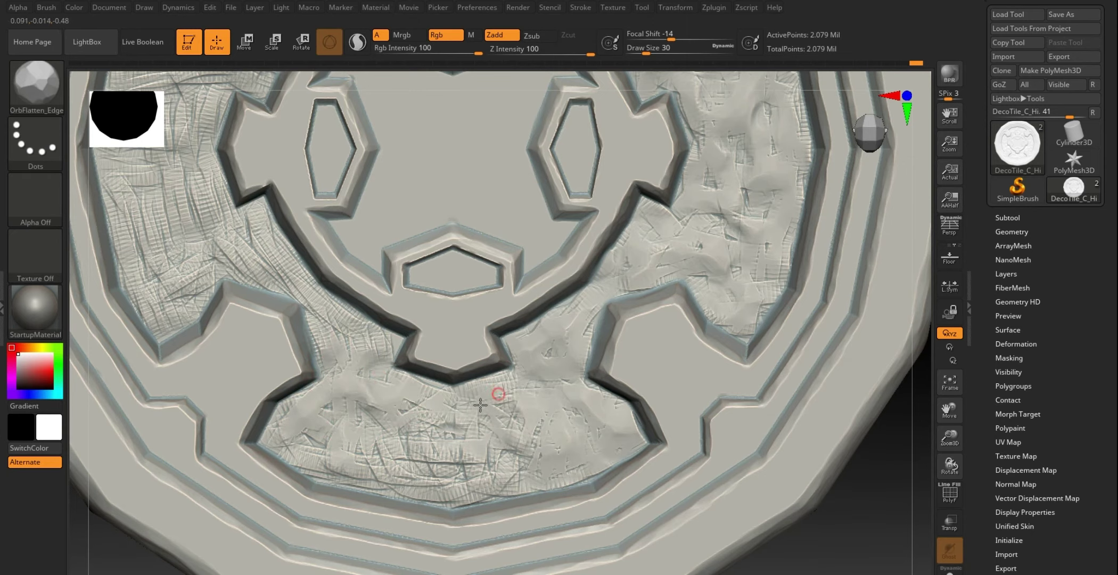
{"action": "mouse_move", "coordinate": [483, 446]}
{"action": "left_mouse_down"}
{"action": "mouse_move", "coordinate": [514, 432]}
{"action": "mouse_move", "coordinate": [388, 469]}
{"action": "mouse_move", "coordinate": [338, 467]}
{"action": "mouse_move", "coordinate": [287, 441]}
{"action": "mouse_move", "coordinate": [277, 409]}
{"action": "mouse_move", "coordinate": [306, 465]}
{"action": "mouse_move", "coordinate": [444, 484]}
{"action": "mouse_move", "coordinate": [506, 470]}
{"action": "mouse_move", "coordinate": [390, 461]}
{"action": "mouse_move", "coordinate": [351, 351]}
{"action": "mouse_move", "coordinate": [383, 446]}
{"action": "mouse_move", "coordinate": [473, 436]}
{"action": "mouse_move", "coordinate": [449, 486]}
{"action": "mouse_move", "coordinate": [374, 399]}
{"action": "mouse_move", "coordinate": [340, 319]}
{"action": "mouse_move", "coordinate": [332, 347]}
{"action": "mouse_move", "coordinate": [383, 367]}
{"action": "mouse_move", "coordinate": [269, 268]}
{"action": "mouse_move", "coordinate": [262, 242]}
{"action": "left_mouse_up"}
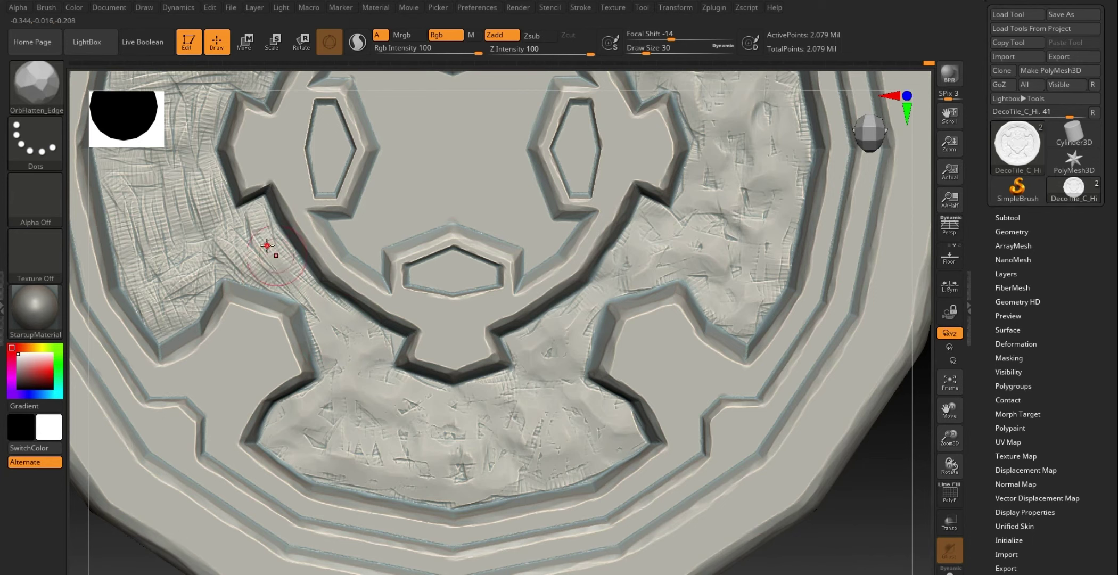
Step: Flatten and smooth the left panel's hatching into lumpy patches, up to the panel's top edge
{"action": "left_click_drag", "start_coordinate": [118, 466], "coordinate": [284, 572], "text": "alt"}
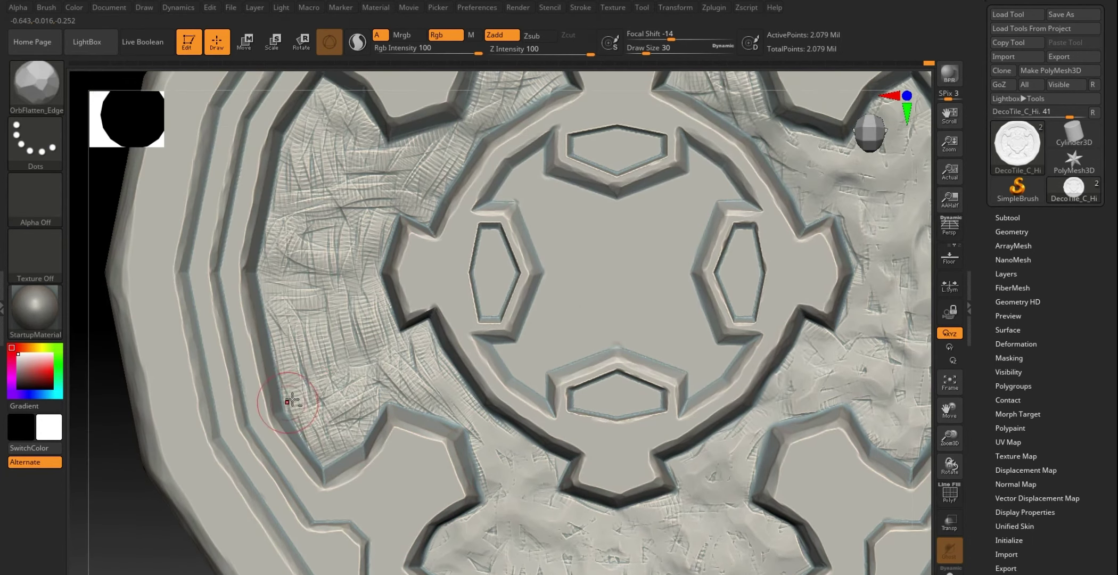
{"action": "mouse_move", "coordinate": [287, 394]}
{"action": "left_mouse_down"}
{"action": "mouse_move", "coordinate": [314, 374]}
{"action": "mouse_move", "coordinate": [390, 381]}
{"action": "mouse_move", "coordinate": [382, 362]}
{"action": "mouse_move", "coordinate": [425, 350]}
{"action": "mouse_move", "coordinate": [436, 369]}
{"action": "mouse_move", "coordinate": [422, 403]}
{"action": "mouse_move", "coordinate": [383, 377]}
{"action": "mouse_move", "coordinate": [362, 312]}
{"action": "mouse_move", "coordinate": [322, 310]}
{"action": "mouse_move", "coordinate": [296, 333]}
{"action": "mouse_move", "coordinate": [348, 419]}
{"action": "mouse_move", "coordinate": [307, 341]}
{"action": "mouse_move", "coordinate": [282, 326]}
{"action": "mouse_move", "coordinate": [287, 315]}
{"action": "left_mouse_up"}
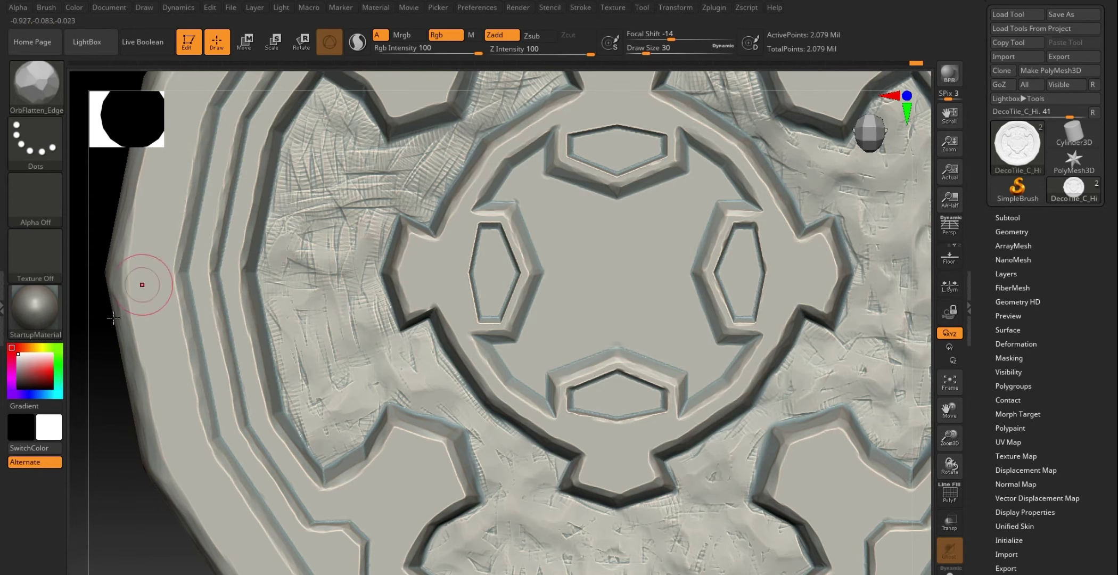
{"action": "left_click_drag", "start_coordinate": [92, 341], "coordinate": [162, 465], "text": "alt"}
{"action": "mouse_move", "coordinate": [343, 315]}
{"action": "left_mouse_down"}
{"action": "mouse_move", "coordinate": [367, 317]}
{"action": "mouse_move", "coordinate": [347, 337]}
{"action": "mouse_move", "coordinate": [386, 242]}
{"action": "left_mouse_up"}
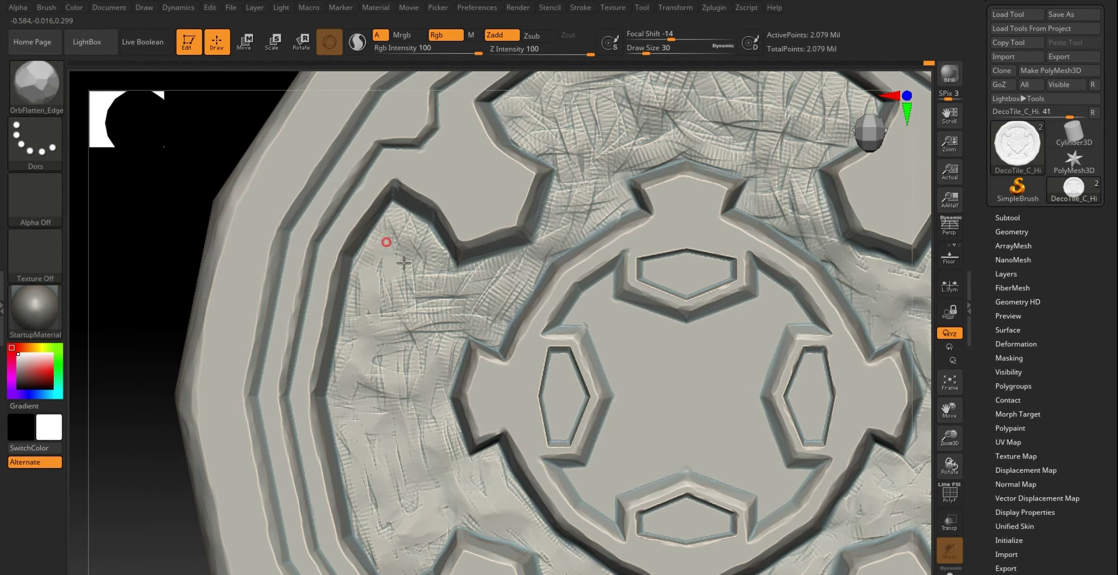
{"action": "mouse_move", "coordinate": [435, 272]}
{"action": "left_mouse_down"}
{"action": "mouse_move", "coordinate": [437, 317]}
{"action": "mouse_move", "coordinate": [407, 319]}
{"action": "mouse_move", "coordinate": [464, 291]}
{"action": "mouse_move", "coordinate": [467, 301]}
{"action": "mouse_move", "coordinate": [404, 380]}
{"action": "left_mouse_up"}
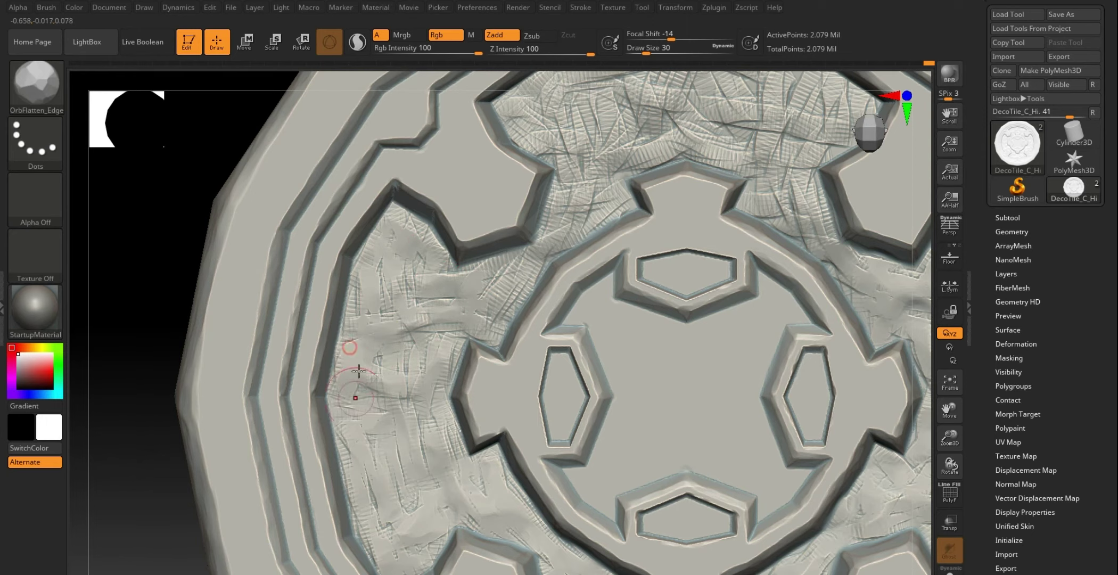
{"action": "left_click_drag", "start_coordinate": [365, 442], "coordinate": [381, 411], "text": "shift"}
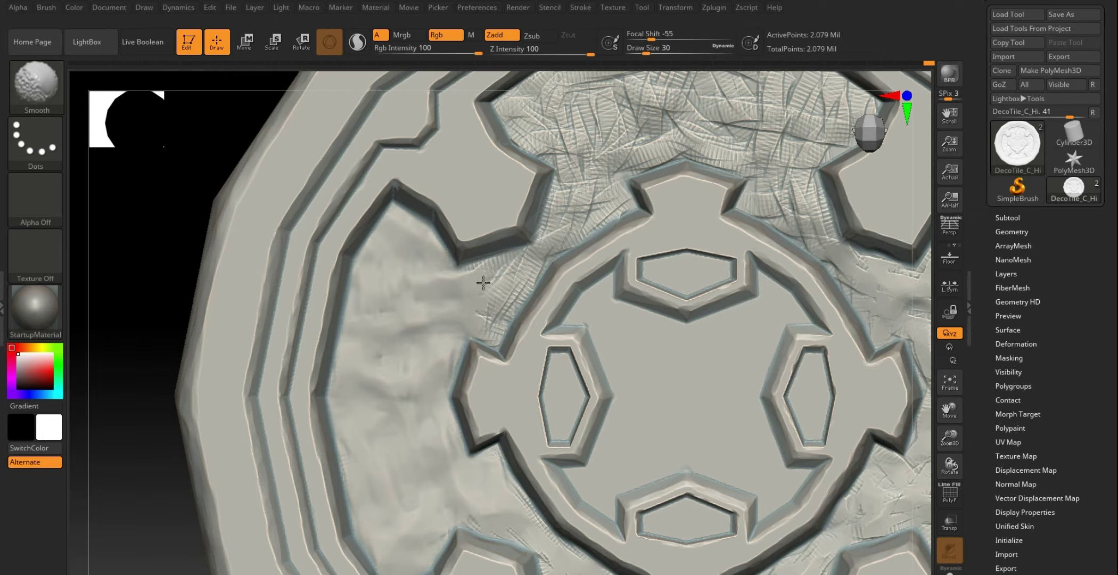
{"action": "mouse_move", "coordinate": [511, 278]}
{"action": "left_mouse_down", "text": "shift"}
{"action": "mouse_move", "coordinate": [498, 275]}
{"action": "mouse_move", "coordinate": [617, 199]}
{"action": "left_mouse_up", "text": "shift"}
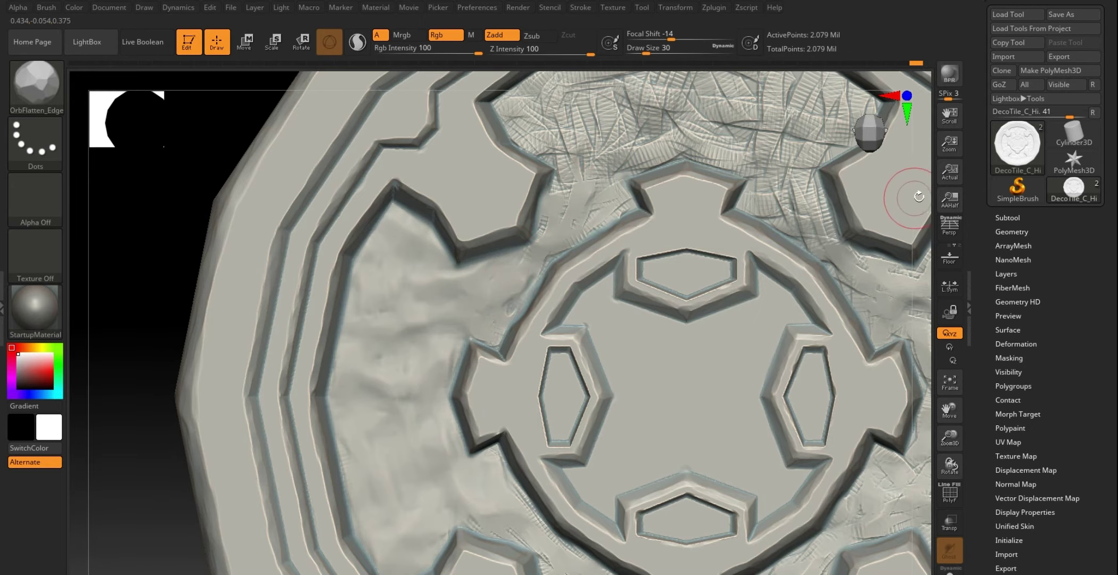
{"action": "left_click_drag", "start_coordinate": [923, 200], "coordinate": [778, 300], "text": "alt"}
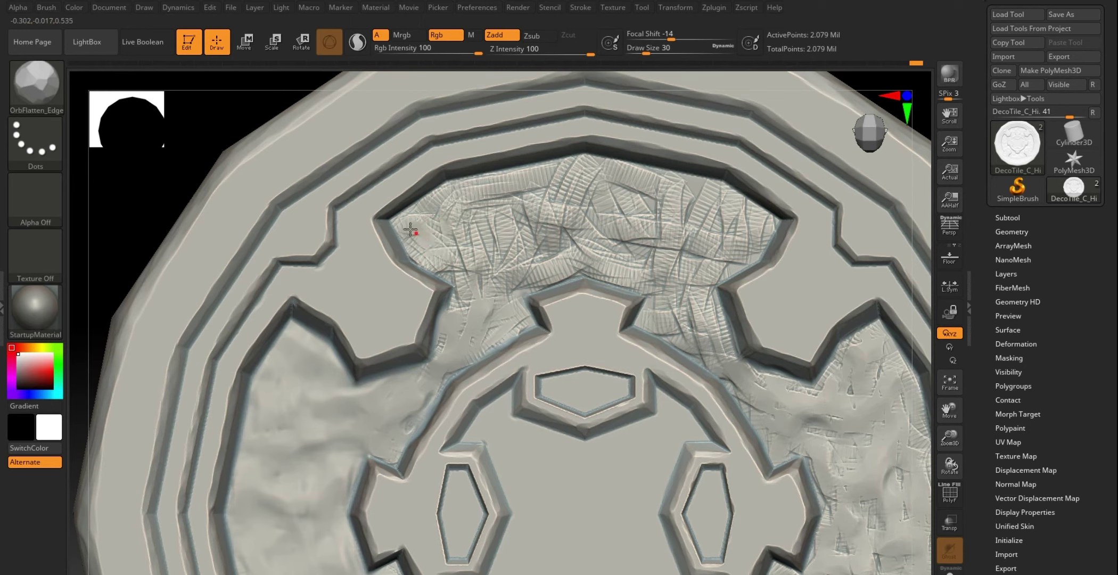
Step: Shift-smooth the upper panel's crosshatching from its left corner across the middle to its right side
{"action": "mouse_move", "coordinate": [439, 211]}
{"action": "left_mouse_down", "text": "shift"}
{"action": "mouse_move", "coordinate": [443, 256]}
{"action": "mouse_move", "coordinate": [408, 244]}
{"action": "mouse_move", "coordinate": [463, 261]}
{"action": "mouse_move", "coordinate": [476, 282]}
{"action": "mouse_move", "coordinate": [445, 350]}
{"action": "left_mouse_up", "text": "shift"}
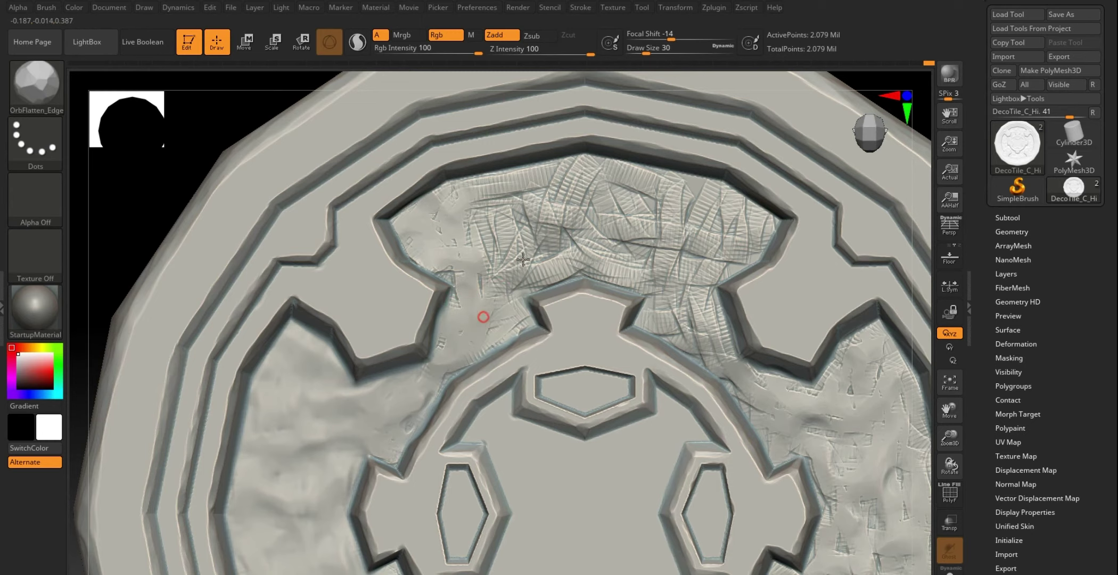
{"action": "left_click_drag", "start_coordinate": [483, 317], "coordinate": [448, 370], "text": "shift"}
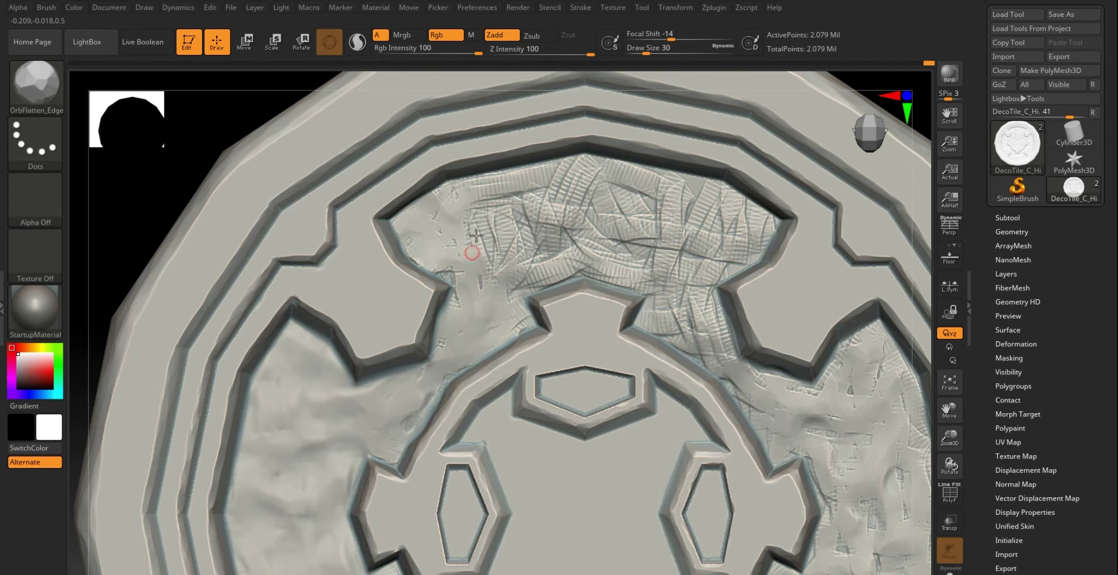
{"action": "left_click_drag", "start_coordinate": [476, 235], "coordinate": [479, 203], "text": "shift"}
{"action": "left_click_drag", "start_coordinate": [557, 173], "coordinate": [476, 180], "text": "shift"}
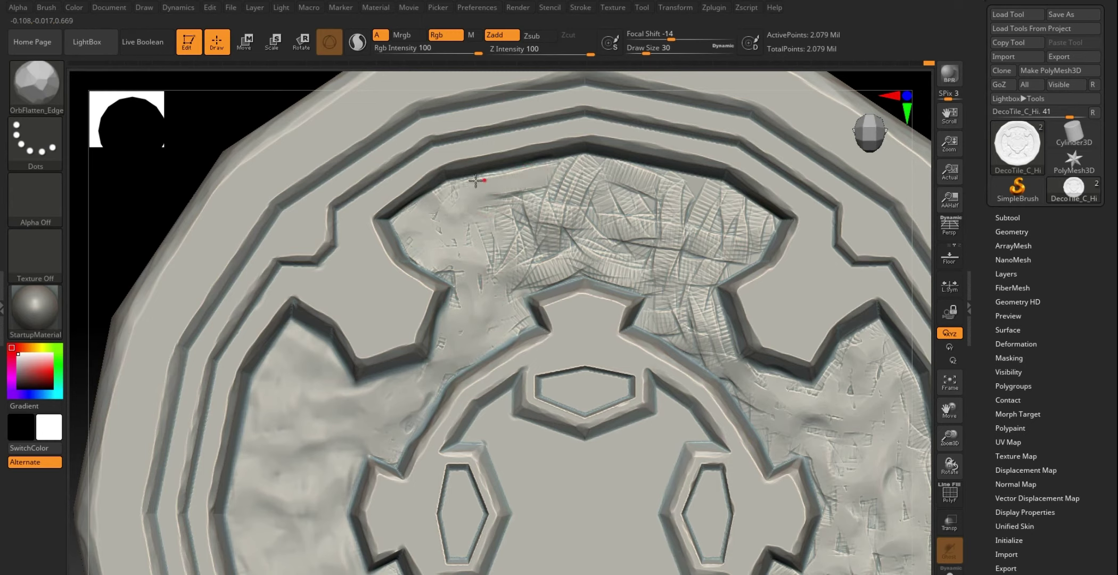
{"action": "mouse_move", "coordinate": [504, 219]}
{"action": "left_mouse_down", "text": "shift"}
{"action": "mouse_move", "coordinate": [546, 238]}
{"action": "mouse_move", "coordinate": [587, 173]}
{"action": "mouse_move", "coordinate": [601, 248]}
{"action": "mouse_move", "coordinate": [559, 222]}
{"action": "mouse_move", "coordinate": [569, 187]}
{"action": "mouse_move", "coordinate": [668, 190]}
{"action": "mouse_move", "coordinate": [614, 195]}
{"action": "mouse_move", "coordinate": [652, 205]}
{"action": "left_mouse_up", "text": "shift"}
{"action": "mouse_move", "coordinate": [598, 181]}
{"action": "left_mouse_down", "text": "shift"}
{"action": "mouse_move", "coordinate": [620, 159]}
{"action": "mouse_move", "coordinate": [682, 194]}
{"action": "mouse_move", "coordinate": [682, 218]}
{"action": "mouse_move", "coordinate": [529, 279]}
{"action": "left_mouse_up", "text": "shift"}
{"action": "mouse_move", "coordinate": [693, 245]}
{"action": "left_mouse_down", "text": "shift"}
{"action": "mouse_move", "coordinate": [711, 189]}
{"action": "mouse_move", "coordinate": [740, 233]}
{"action": "mouse_move", "coordinate": [727, 195]}
{"action": "left_mouse_up", "text": "shift"}
{"action": "mouse_move", "coordinate": [716, 257]}
{"action": "left_mouse_down", "text": "shift"}
{"action": "mouse_move", "coordinate": [697, 285]}
{"action": "mouse_move", "coordinate": [686, 326]}
{"action": "mouse_move", "coordinate": [695, 336]}
{"action": "mouse_move", "coordinate": [706, 304]}
{"action": "mouse_move", "coordinate": [711, 317]}
{"action": "mouse_move", "coordinate": [678, 280]}
{"action": "left_mouse_up", "text": "shift"}
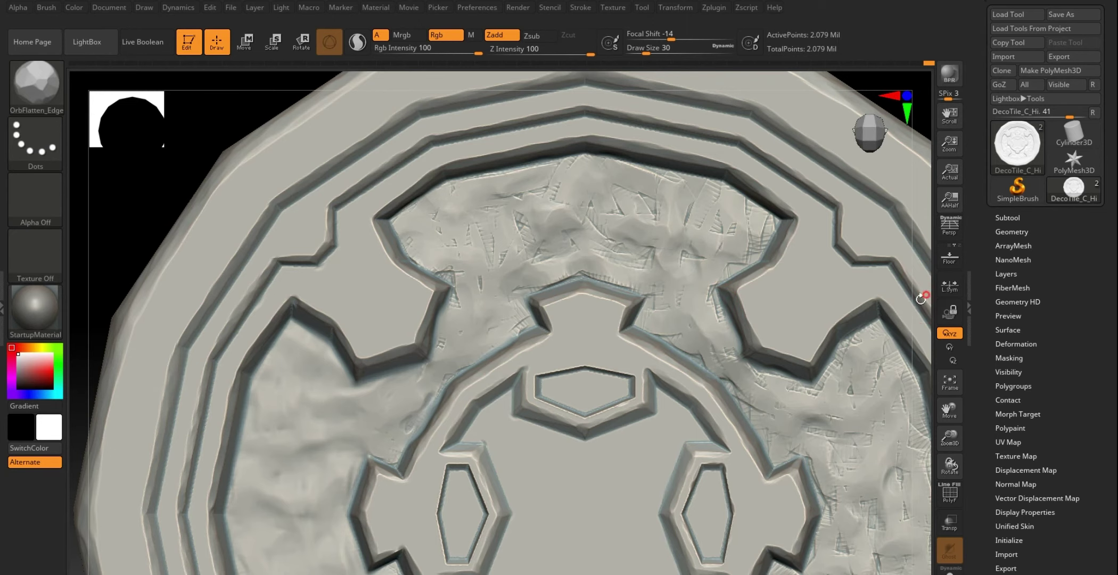
{"action": "mouse_move", "coordinate": [725, 217]}
{"action": "right_mouse_down"}
{"action": "mouse_move", "coordinate": [671, 205]}
{"action": "mouse_move", "coordinate": [639, 277]}
{"action": "right_mouse_up"}
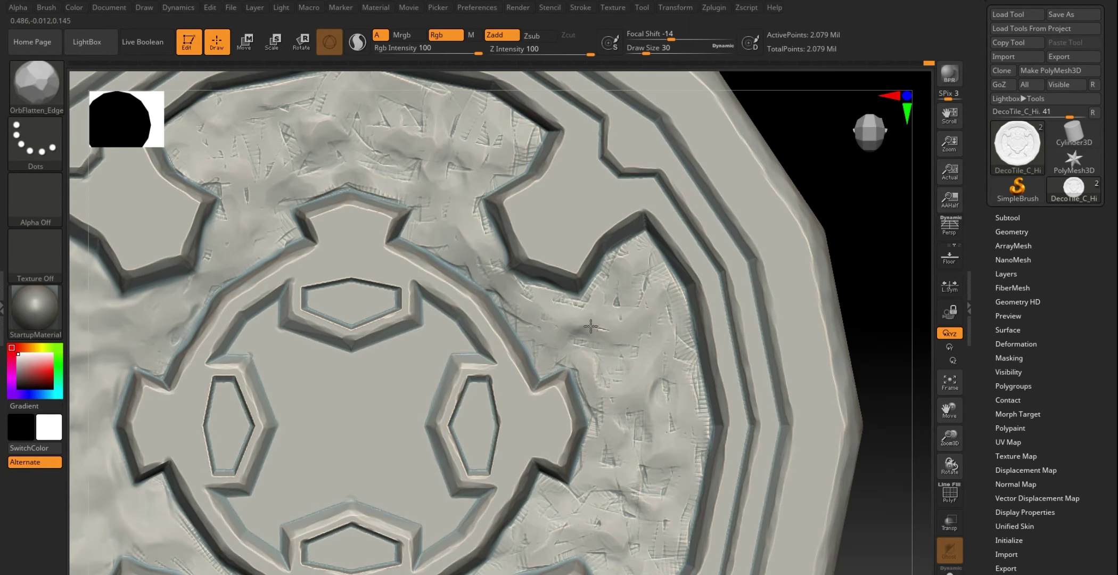
Step: Flatten a spot in the right panel, enlarge the brush, and smooth the top panel's scratches
{"action": "left_click_drag", "start_coordinate": [619, 292], "coordinate": [595, 299], "text": "shift"}
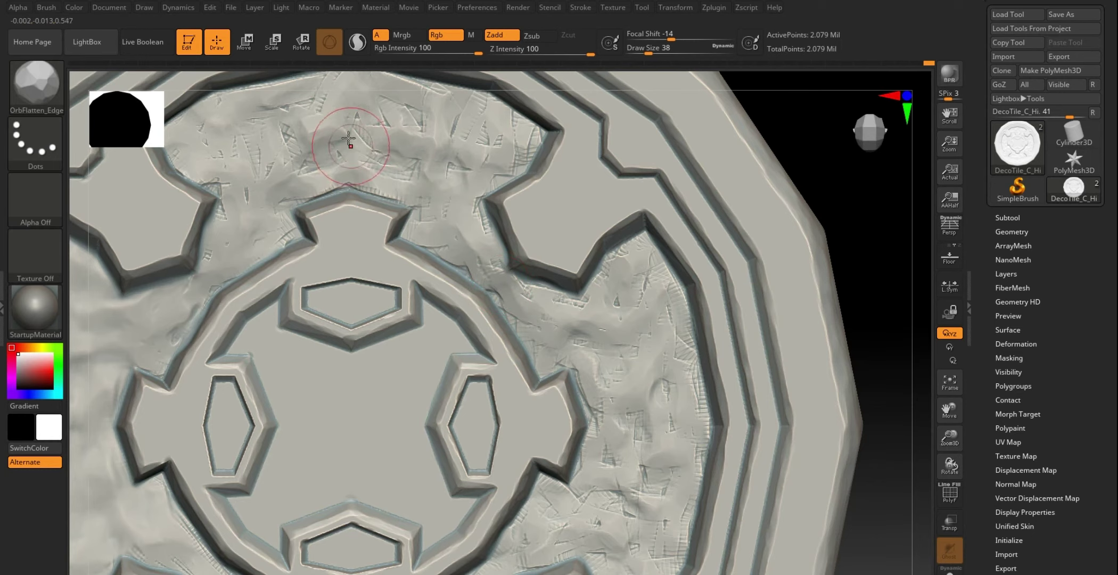
{"action": "key", "text": "bracketright"}
{"action": "left_click_drag", "start_coordinate": [244, 166], "coordinate": [243, 170], "text": "shift"}
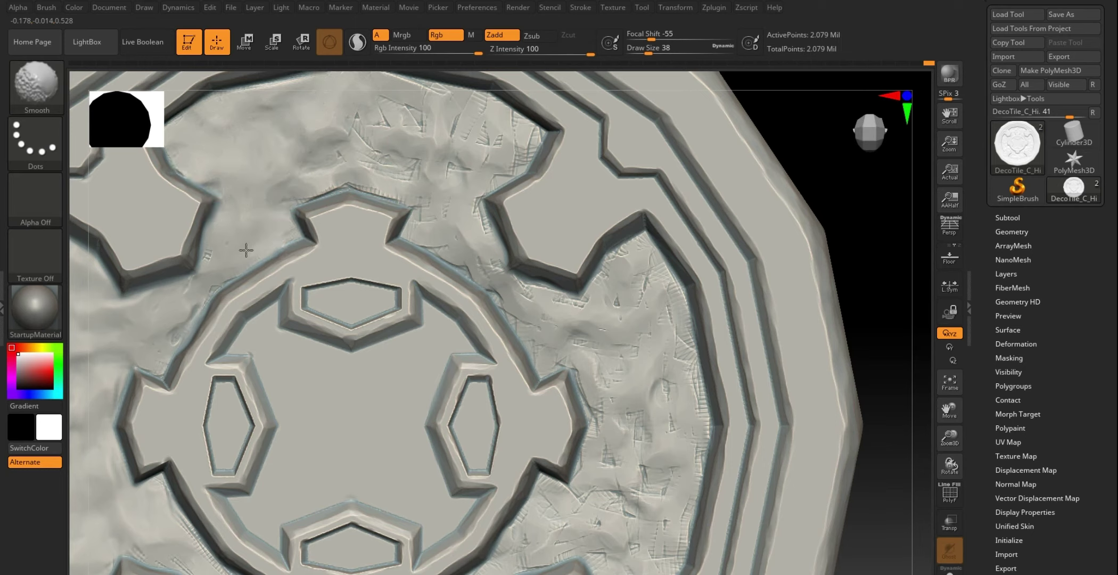
{"action": "left_click_drag", "start_coordinate": [458, 192], "coordinate": [405, 133], "text": "shift"}
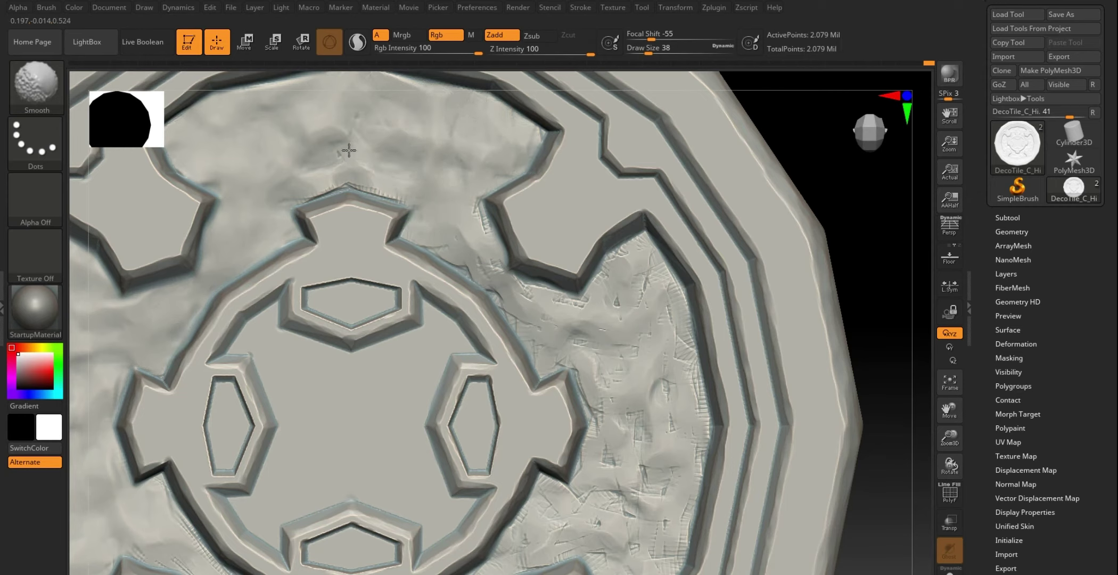
{"action": "left_click_drag", "start_coordinate": [439, 189], "coordinate": [452, 218], "text": "shift"}
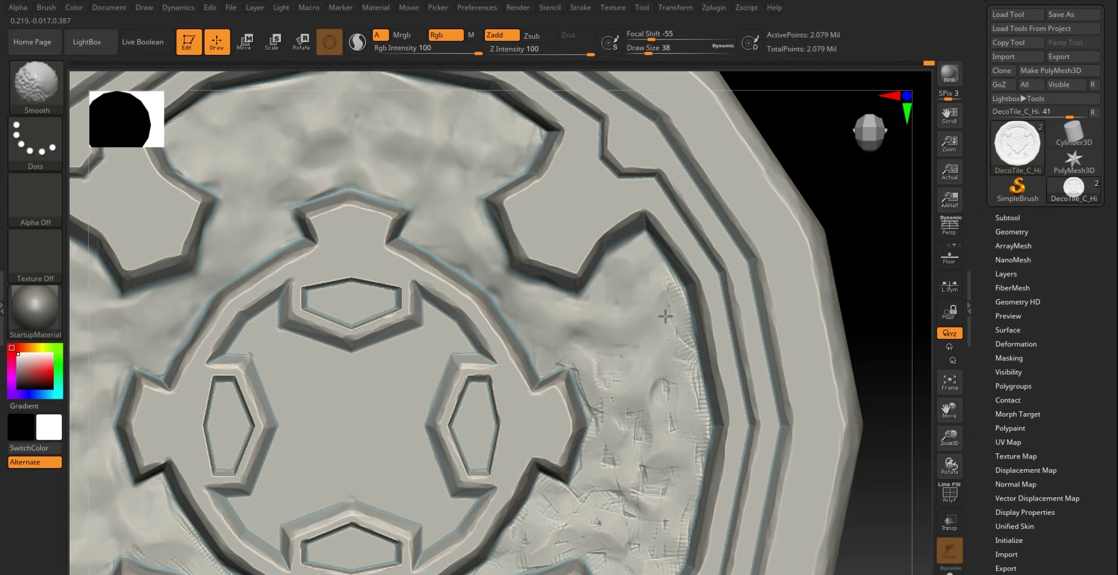
Step: Smooth and flatten the right panel's scratchy texture, undoing one unwanted stroke
{"action": "left_click_drag", "start_coordinate": [616, 413], "coordinate": [584, 331], "text": "shift"}
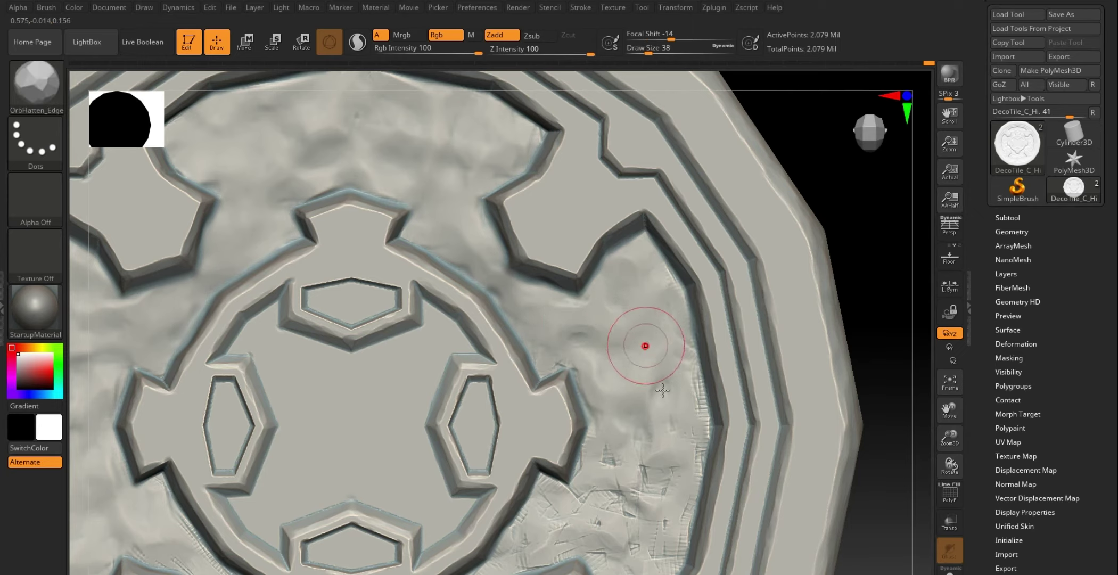
{"action": "key", "text": "shift"}
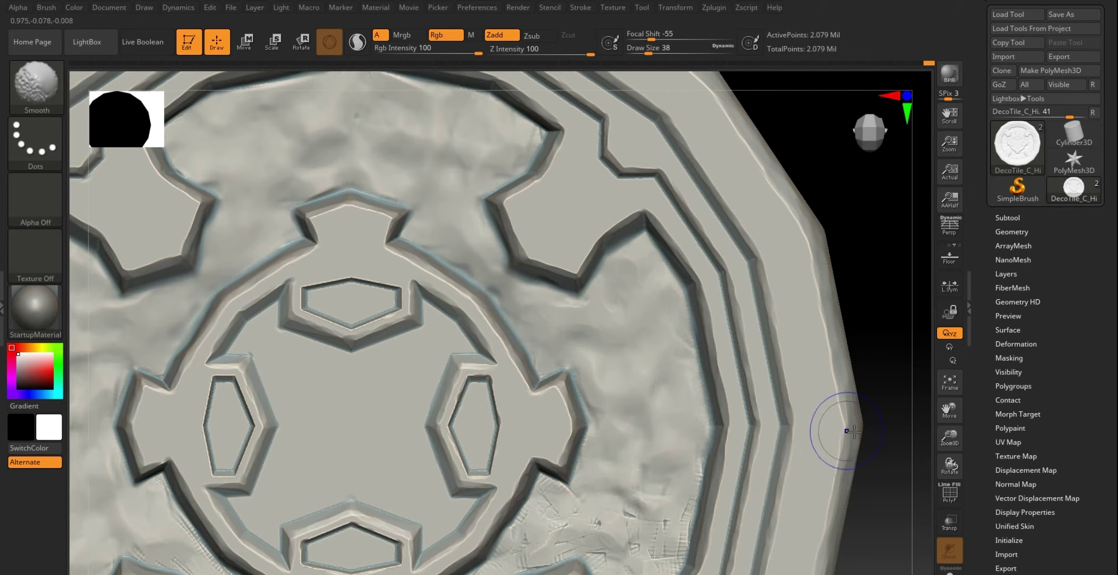
{"action": "left_click_drag", "start_coordinate": [886, 452], "coordinate": [781, 283], "text": "alt"}
{"action": "key", "text": "ctrl+z"}
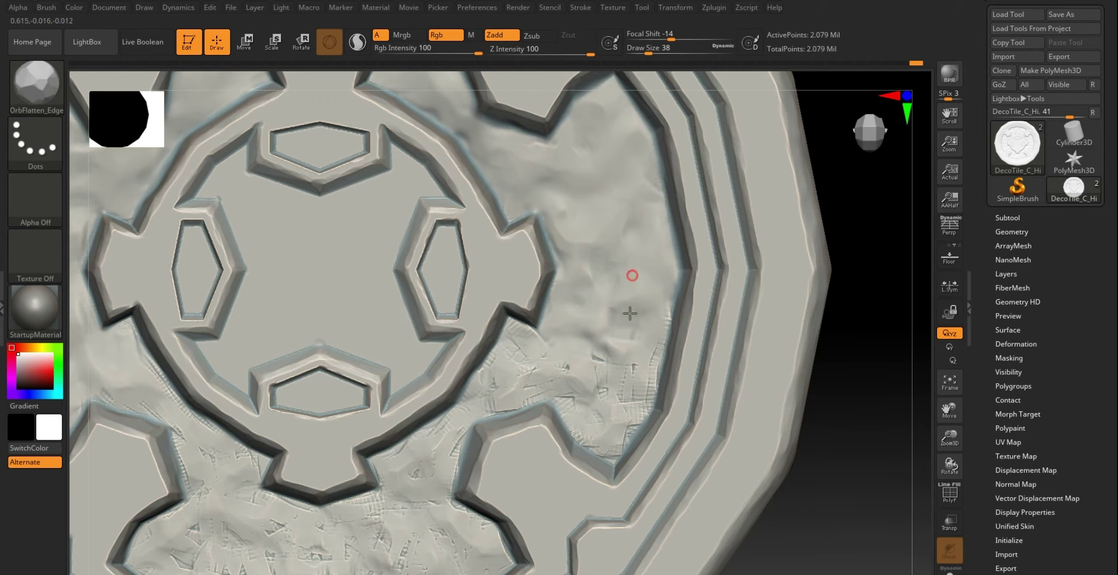
{"action": "key", "text": "shift"}
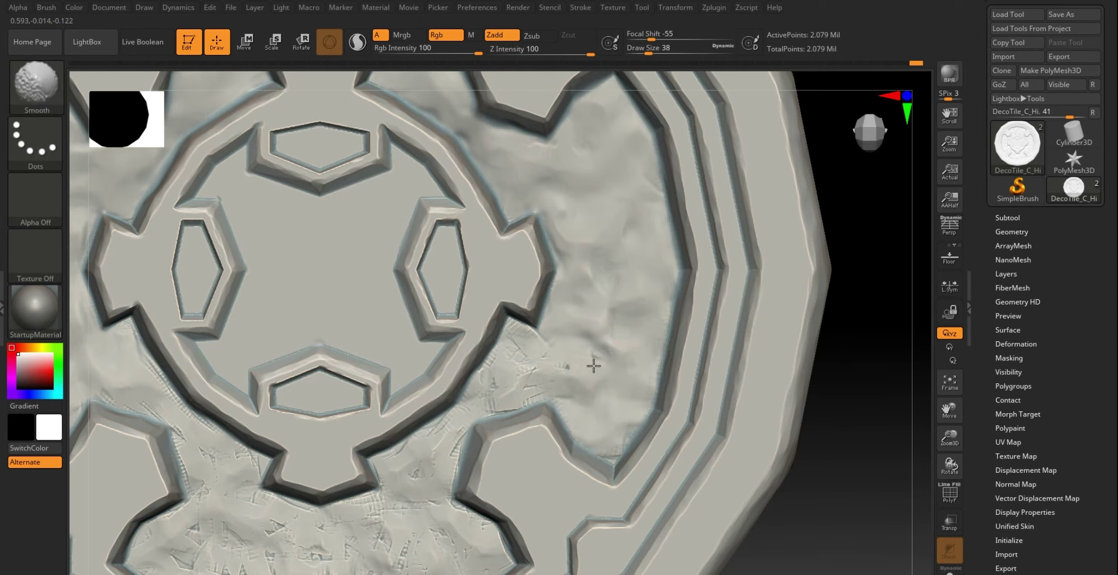
{"action": "left_click_drag", "start_coordinate": [587, 362], "coordinate": [514, 347], "text": "shift"}
{"action": "left_click_drag", "start_coordinate": [828, 504], "coordinate": [789, 420]}
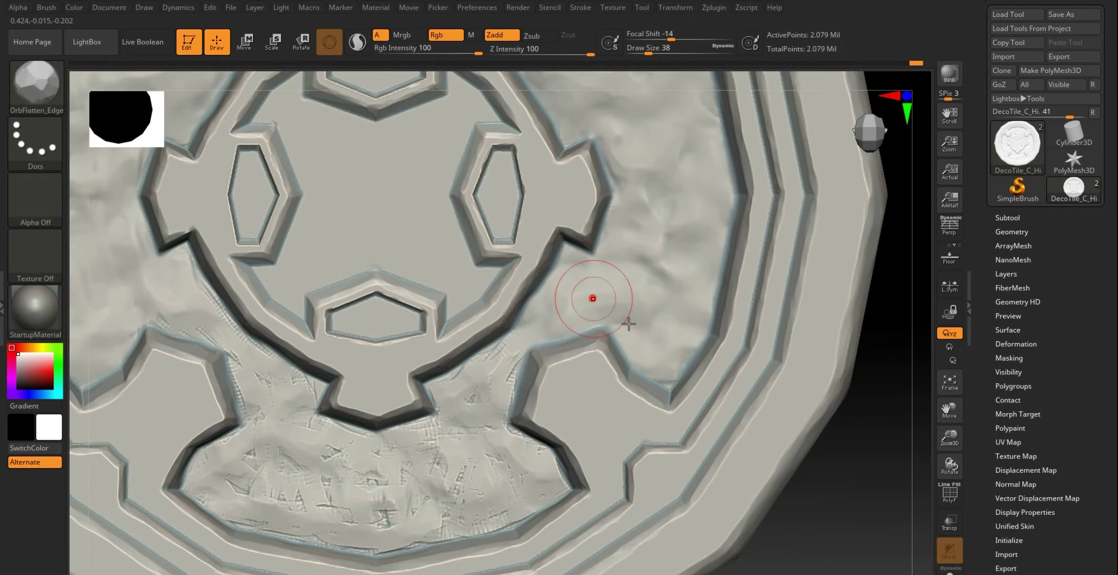
{"action": "left_click_drag", "start_coordinate": [631, 280], "coordinate": [567, 304]}
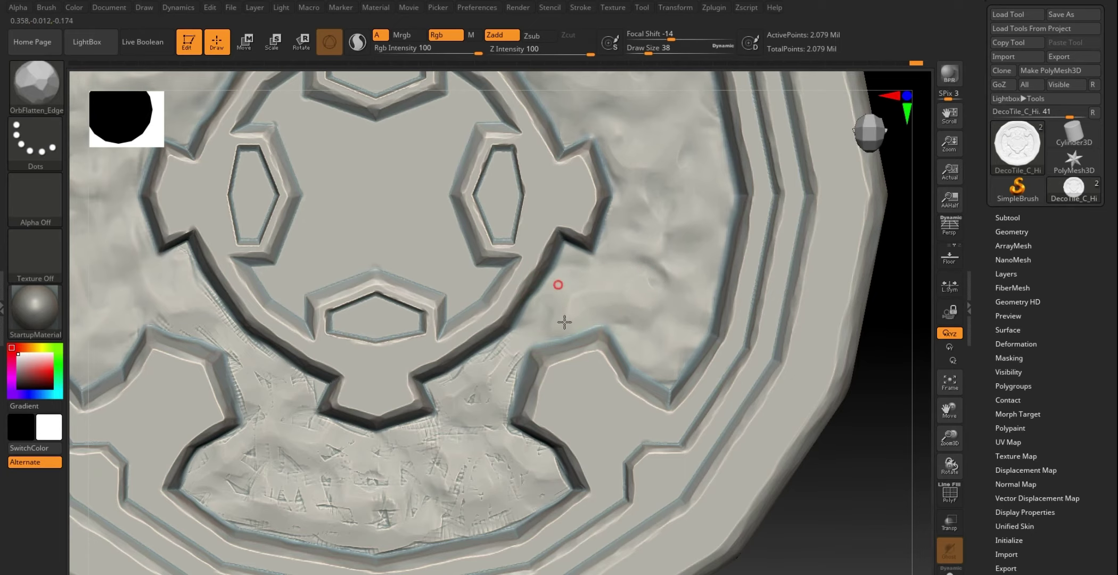
{"action": "key", "text": "shift"}
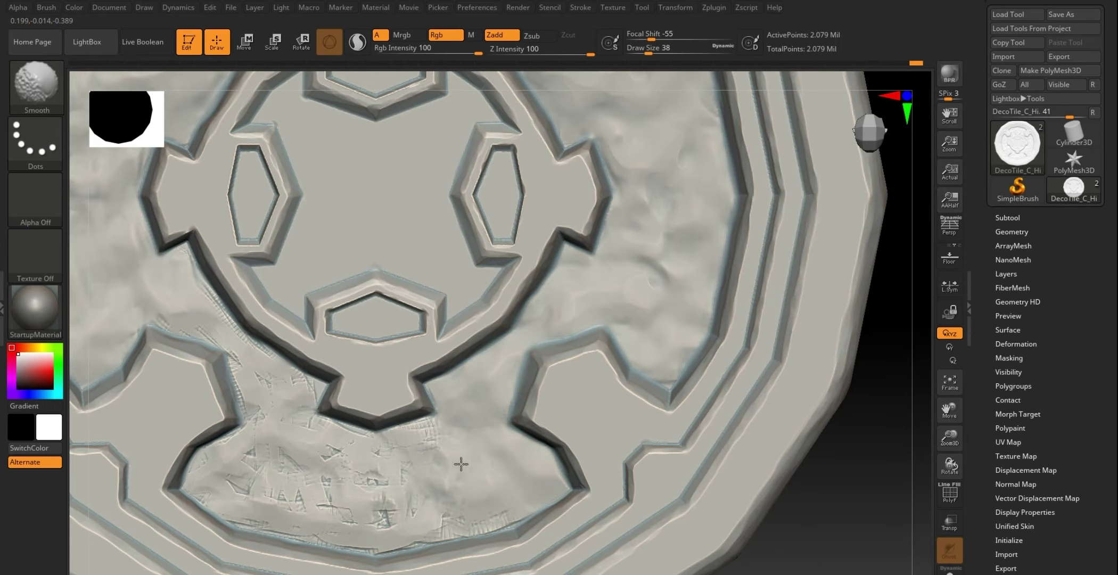
Step: Smooth and flatten the bottom panel's leftover scratch marks into soft dents
{"action": "right_click_drag", "start_coordinate": [558, 508], "coordinate": [644, 450], "text": "alt"}
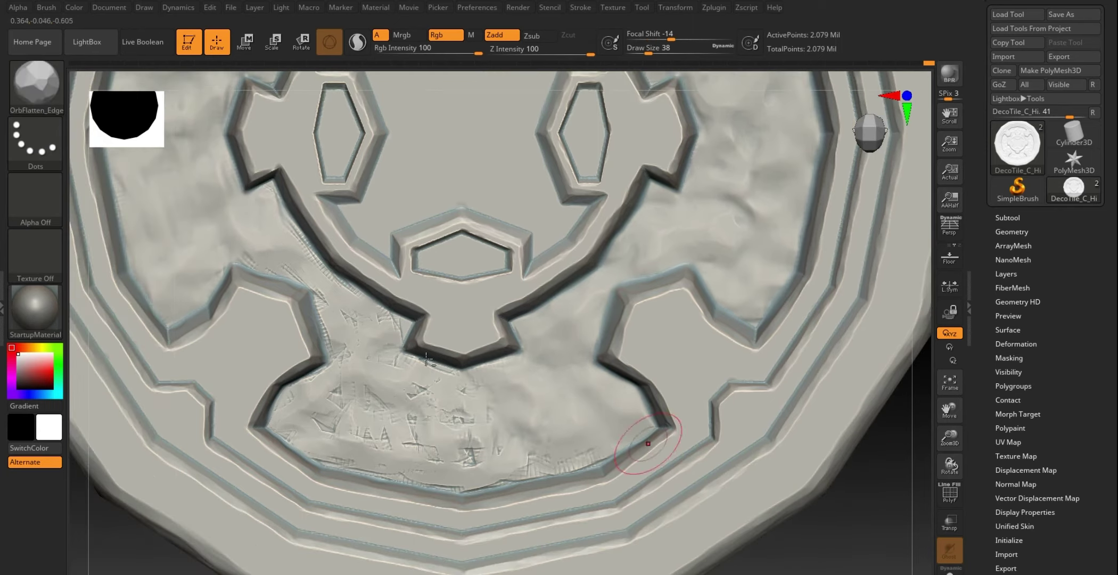
{"action": "left_click_drag", "start_coordinate": [277, 222], "coordinate": [266, 206], "text": "shift"}
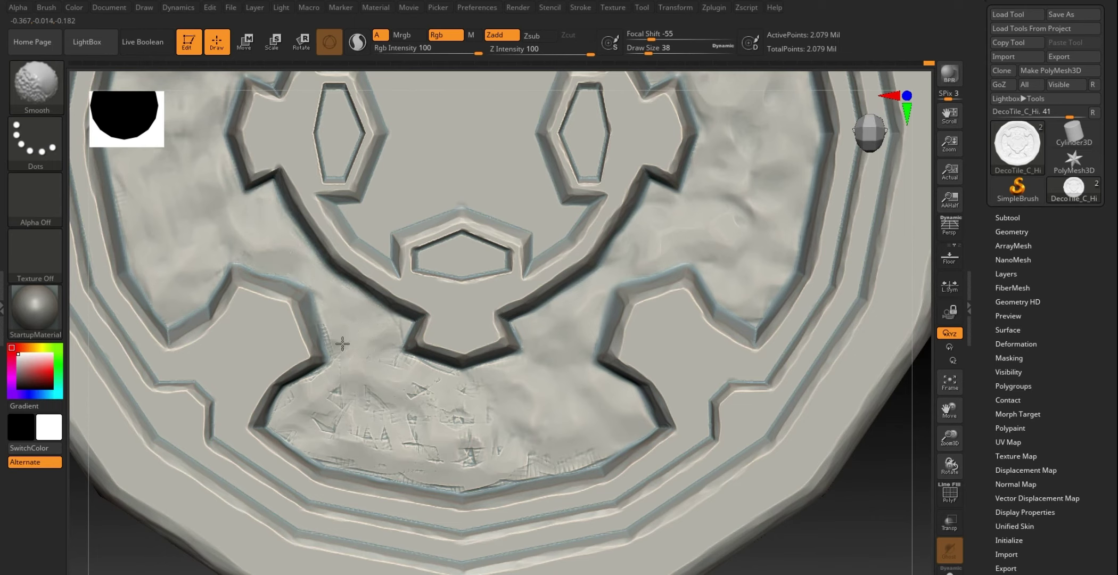
{"action": "left_click_drag", "start_coordinate": [370, 390], "coordinate": [394, 425], "text": "shift"}
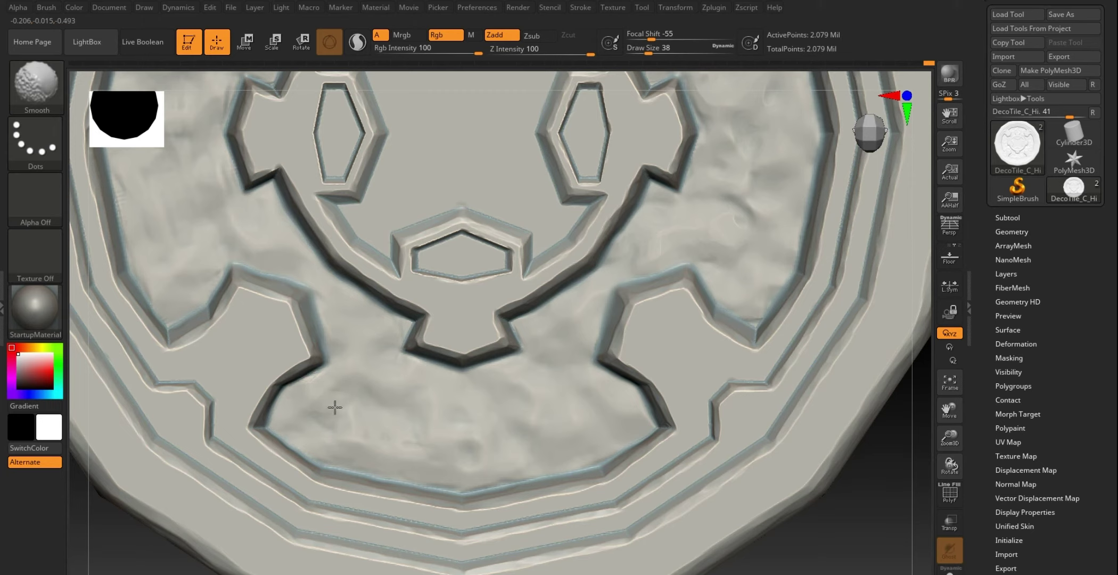
{"action": "mouse_move", "coordinate": [416, 399]}
{"action": "left_mouse_down"}
{"action": "mouse_move", "coordinate": [371, 383]}
{"action": "mouse_move", "coordinate": [347, 438]}
{"action": "left_mouse_up"}
{"action": "mouse_move", "coordinate": [463, 446]}
{"action": "left_mouse_down"}
{"action": "mouse_move", "coordinate": [561, 444]}
{"action": "mouse_move", "coordinate": [531, 402]}
{"action": "left_mouse_up"}
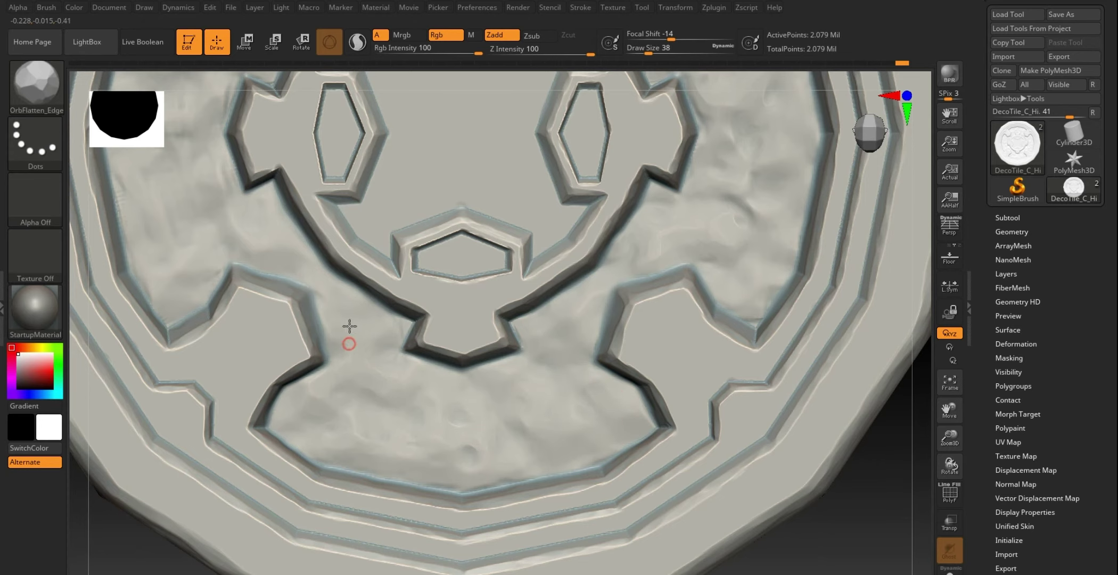
{"action": "mouse_move", "coordinate": [126, 545]}
{"action": "left_mouse_down", "text": "alt"}
{"action": "mouse_move", "coordinate": [110, 461]}
{"action": "mouse_move", "coordinate": [205, 441]}
{"action": "left_mouse_up", "text": "alt"}
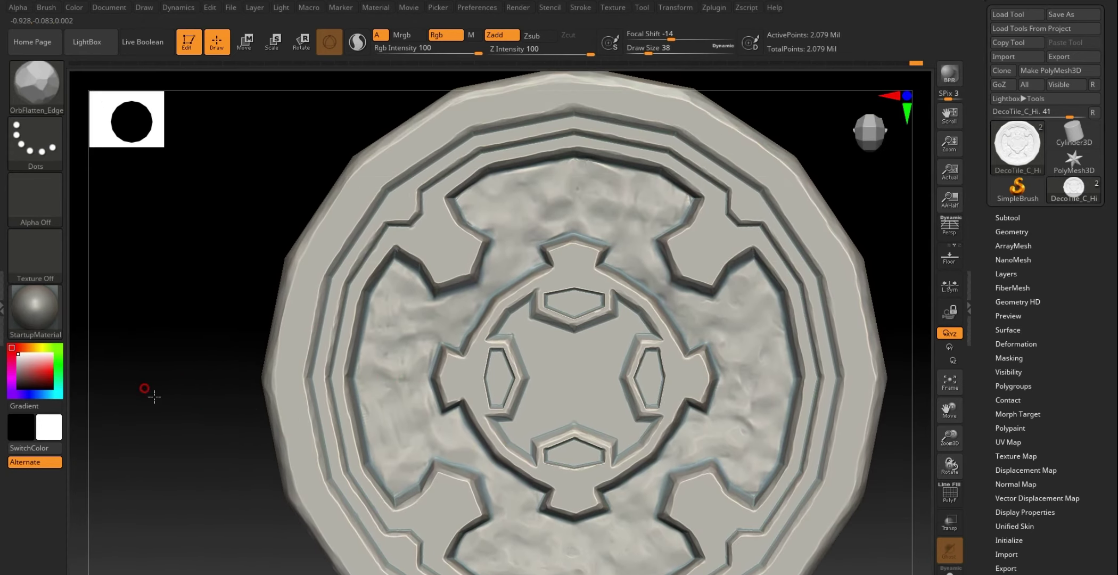
Step: Smooth and flatten the left panel's streaks, working down to the central ring
{"action": "mouse_move", "coordinate": [145, 389]}
{"action": "left_mouse_down", "text": "alt"}
{"action": "mouse_move", "coordinate": [367, 347]}
{"action": "mouse_move", "coordinate": [392, 307]}
{"action": "mouse_move", "coordinate": [341, 396]}
{"action": "left_mouse_up", "text": "alt"}
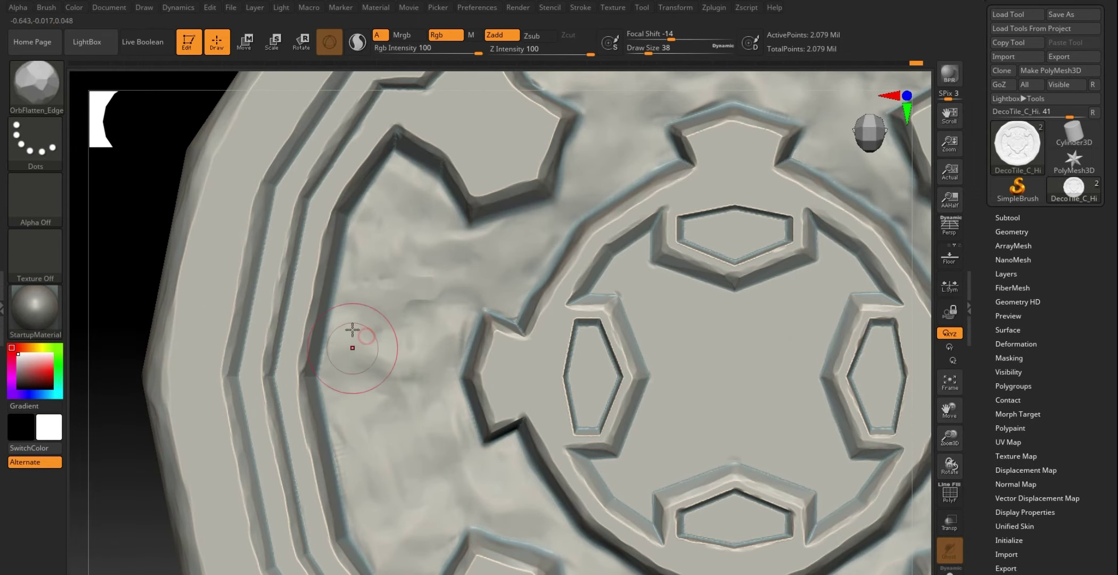
{"action": "key", "text": "ctrl"}
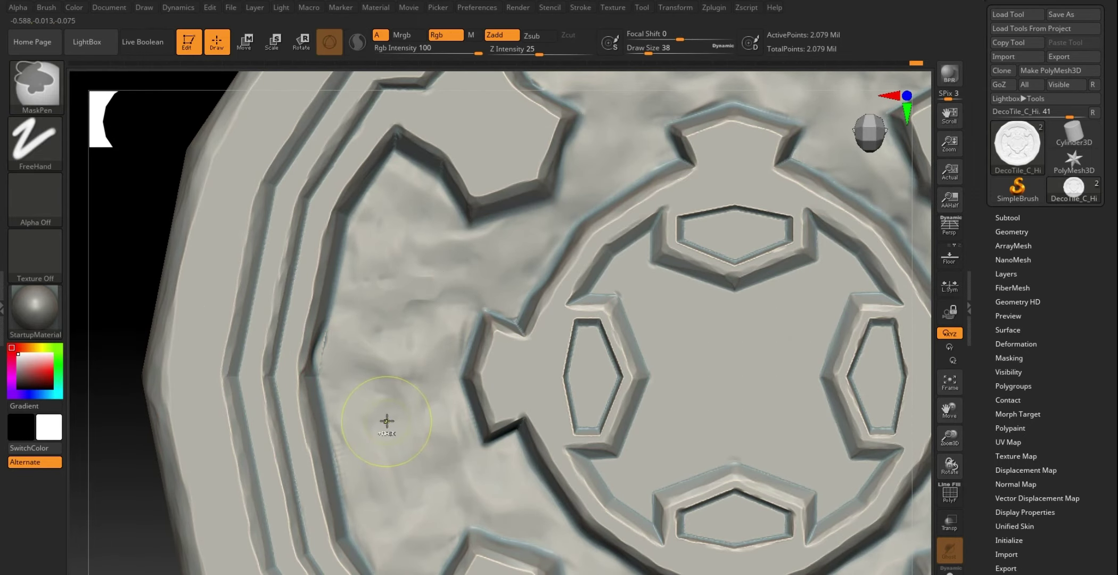
{"action": "key", "text": "shift"}
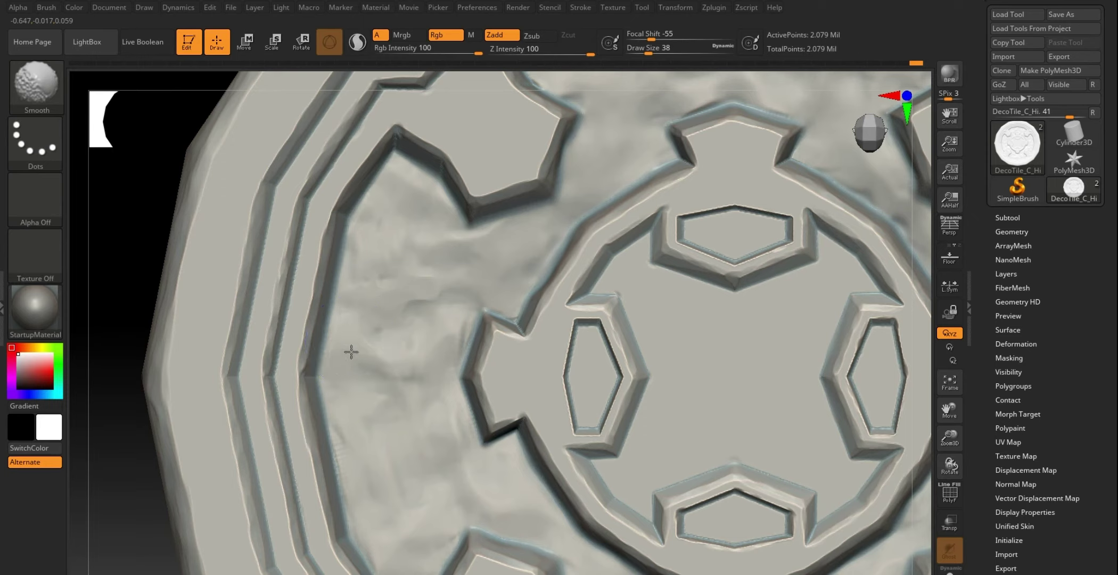
{"action": "left_click_drag", "start_coordinate": [376, 493], "coordinate": [407, 358], "text": "shift"}
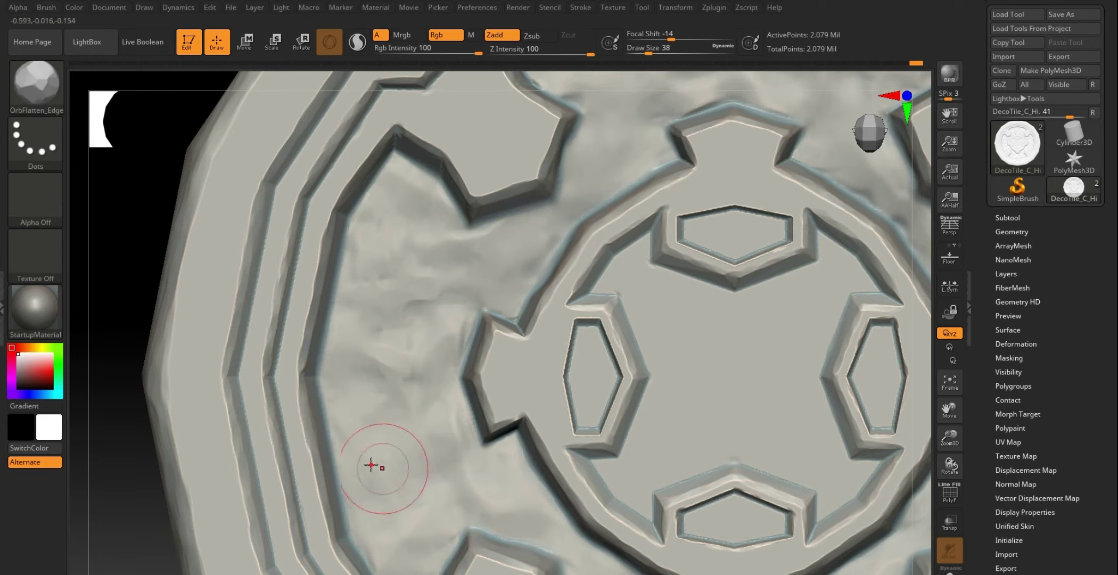
{"action": "mouse_move", "coordinate": [445, 429]}
{"action": "left_mouse_down"}
{"action": "mouse_move", "coordinate": [464, 489]}
{"action": "mouse_move", "coordinate": [465, 449]}
{"action": "left_mouse_up"}
{"action": "left_click_drag", "start_coordinate": [507, 510], "coordinate": [461, 426]}
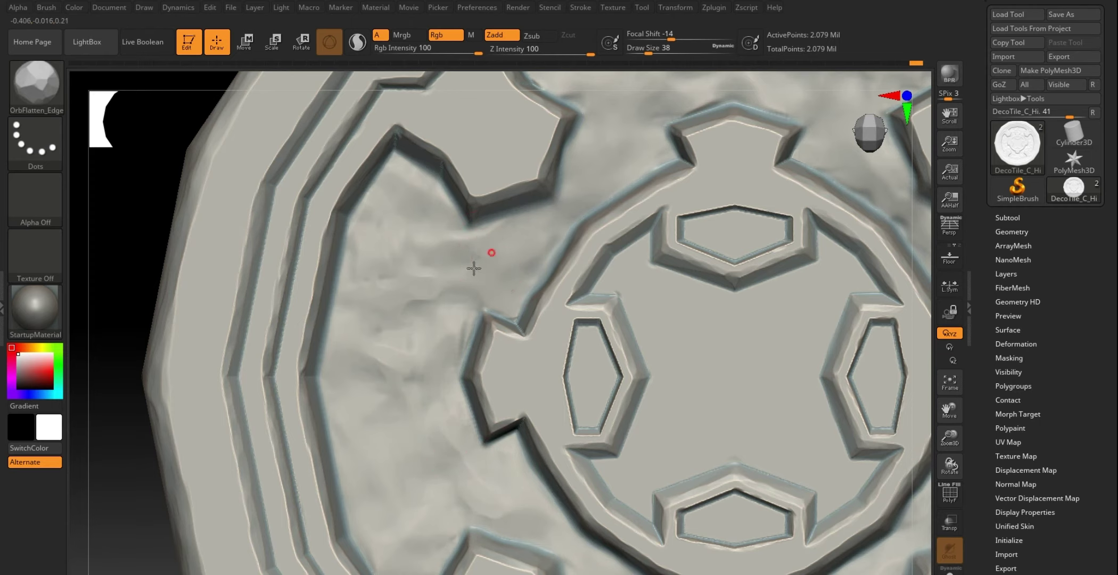
{"action": "left_click_drag", "start_coordinate": [439, 244], "coordinate": [419, 245]}
Step: Flatten and Shift-smooth the top panel's surface further
{"action": "mouse_move", "coordinate": [915, 186]}
{"action": "left_mouse_down", "text": "alt"}
{"action": "mouse_move", "coordinate": [732, 356]}
{"action": "mouse_move", "coordinate": [482, 183]}
{"action": "left_mouse_up", "text": "alt"}
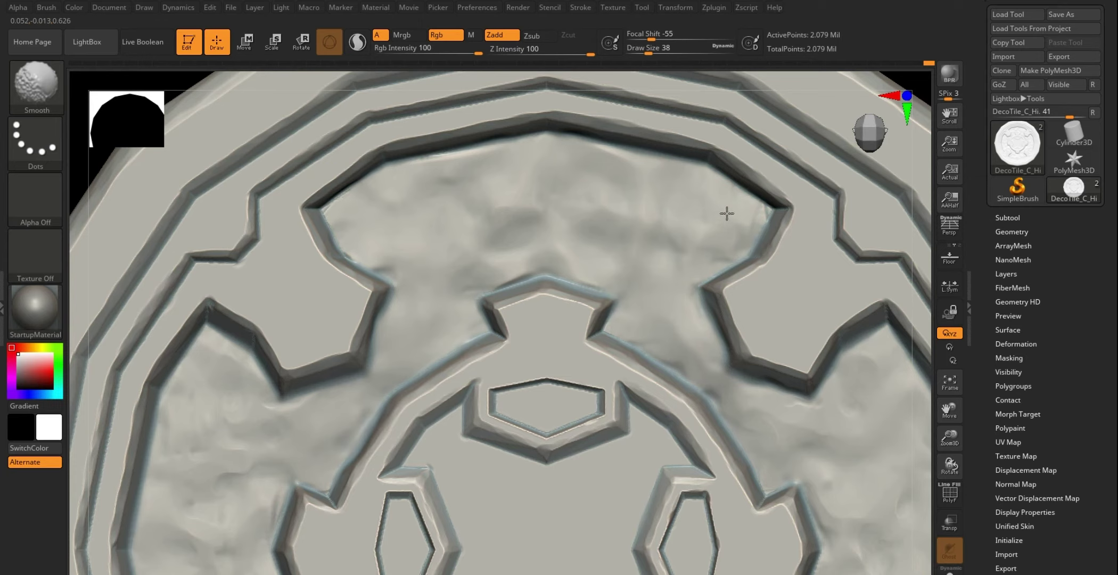
{"action": "left_click_drag", "start_coordinate": [726, 213], "coordinate": [610, 217]}
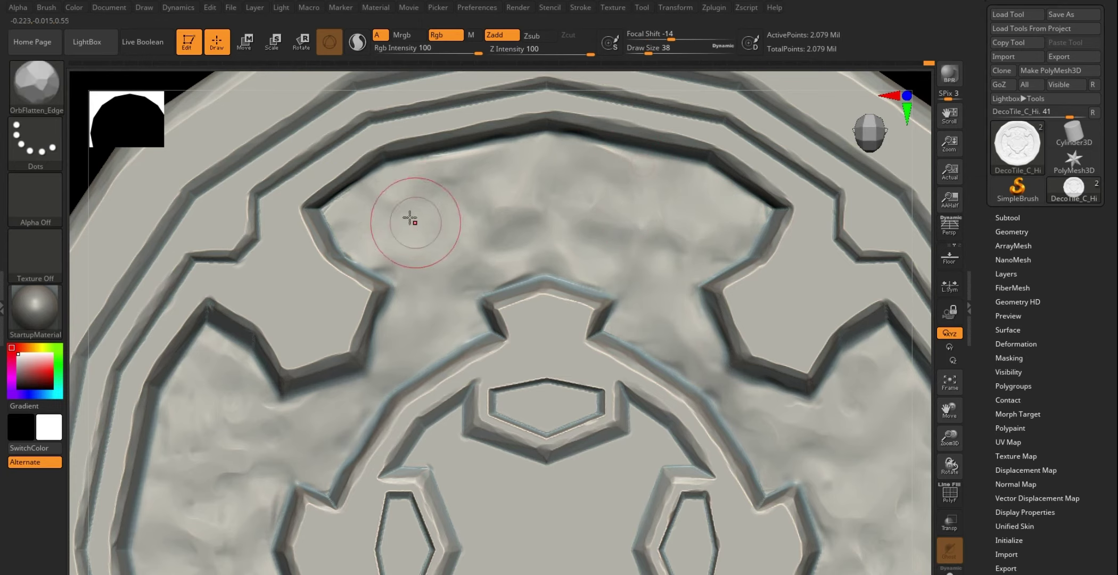
{"action": "key", "text": "shift"}
{"action": "left_click_drag", "start_coordinate": [384, 212], "coordinate": [346, 217], "text": "shift"}
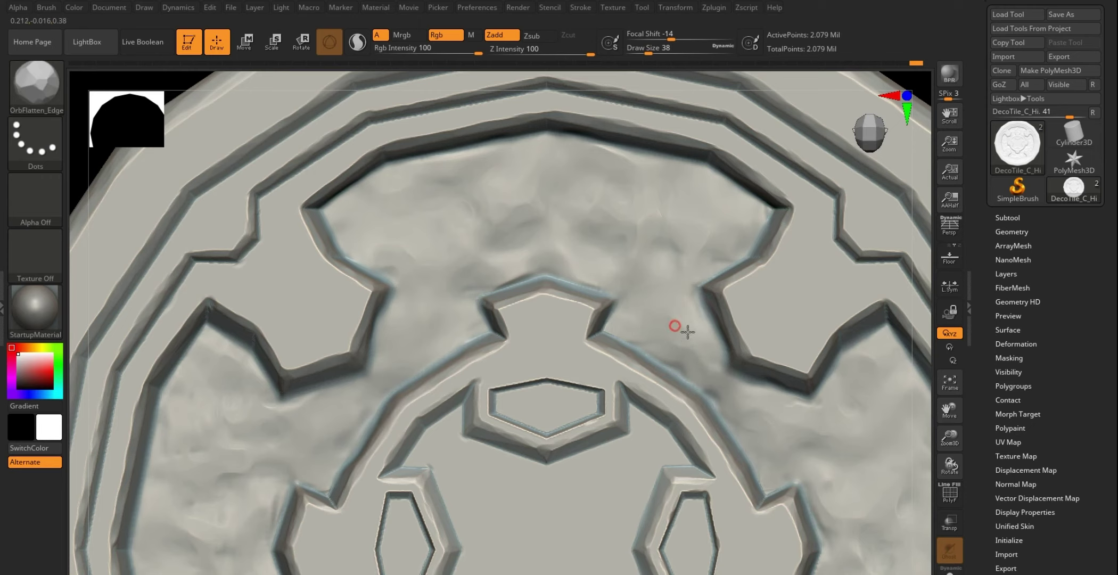
{"action": "mouse_move", "coordinate": [918, 282]}
{"action": "left_mouse_down"}
{"action": "mouse_move", "coordinate": [580, 213]}
{"action": "mouse_move", "coordinate": [425, 295]}
{"action": "left_mouse_up"}
{"action": "key", "text": "shift"}
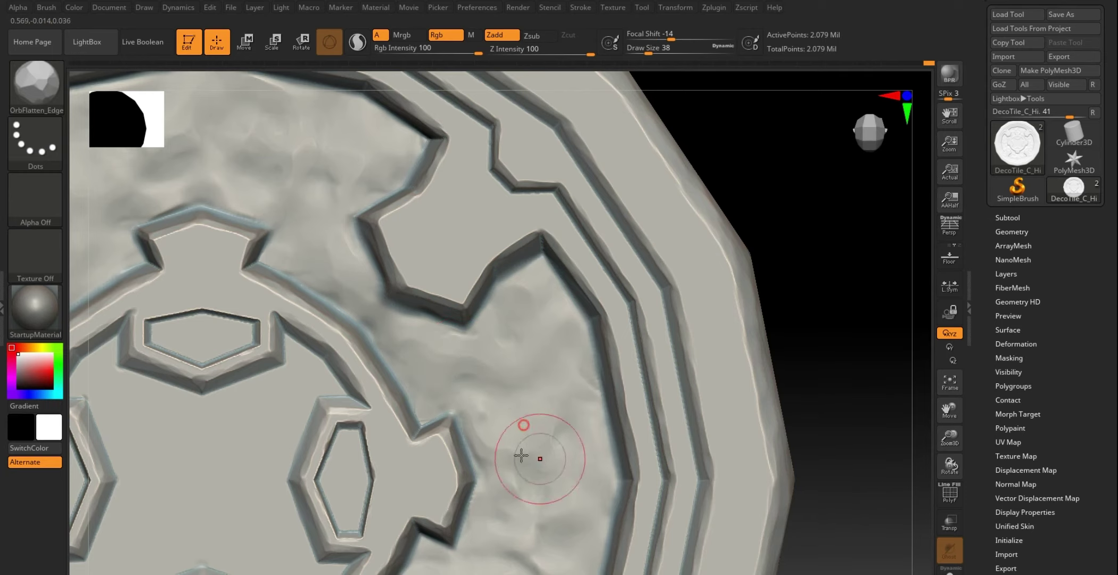
Step: Flatten chips into the bright right-rim bevel, viewed from a steep angle
{"action": "left_click_drag", "start_coordinate": [753, 217], "coordinate": [575, 287]}
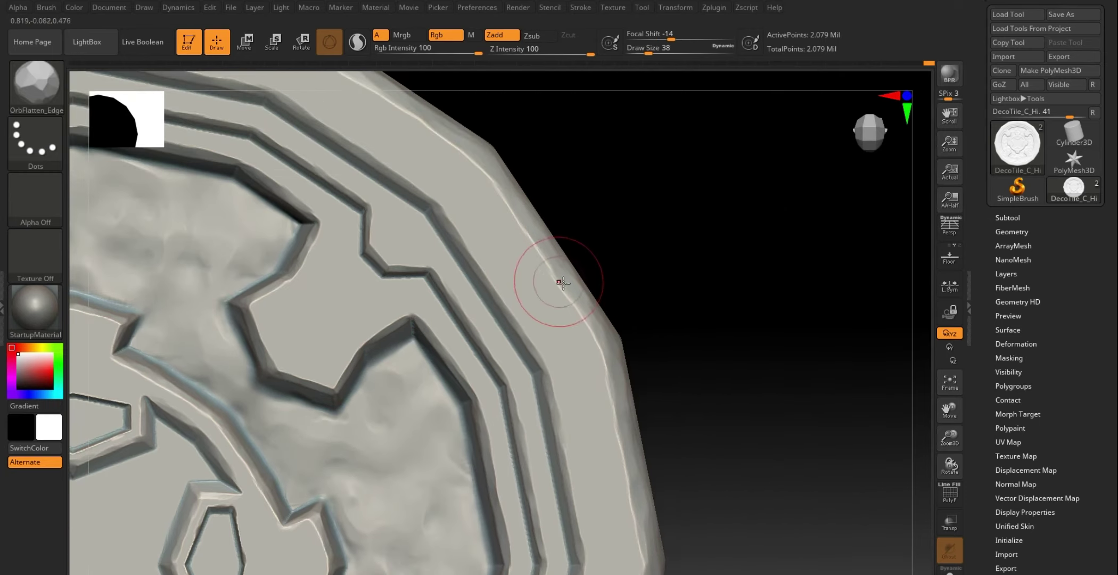
{"action": "left_click_drag", "start_coordinate": [659, 287], "coordinate": [674, 287]}
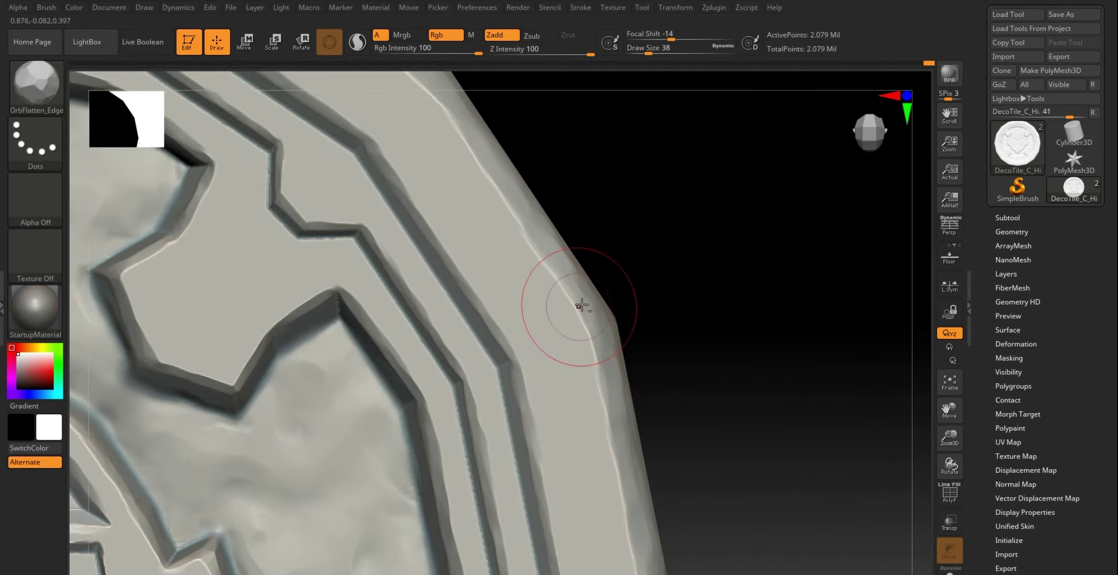
{"action": "left_click_drag", "start_coordinate": [749, 259], "coordinate": [703, 282]}
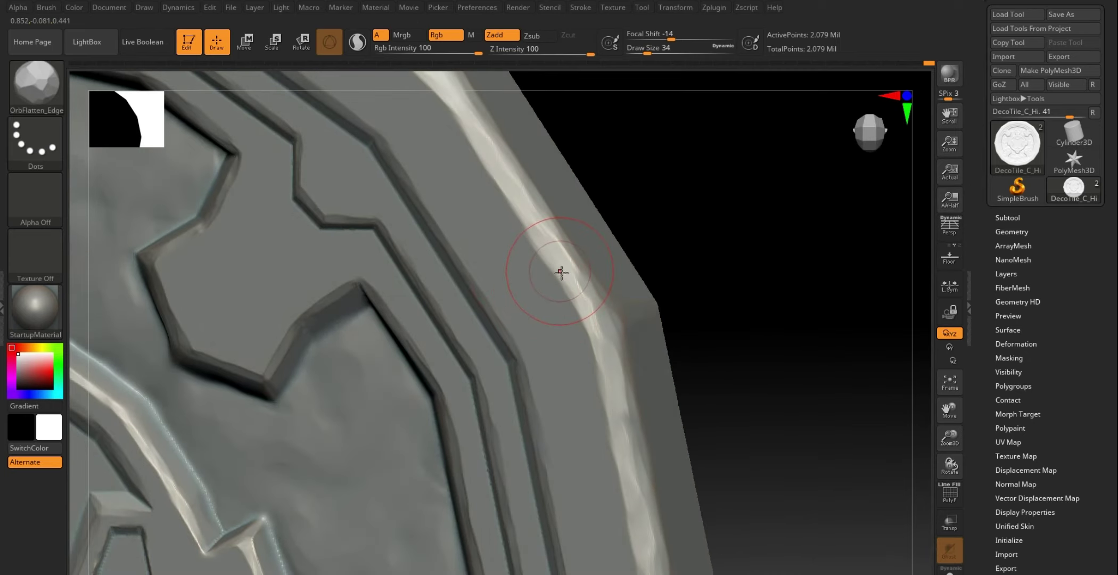
{"action": "left_click_drag", "start_coordinate": [561, 272], "coordinate": [573, 272]}
{"action": "left_click_drag", "start_coordinate": [611, 316], "coordinate": [606, 325]}
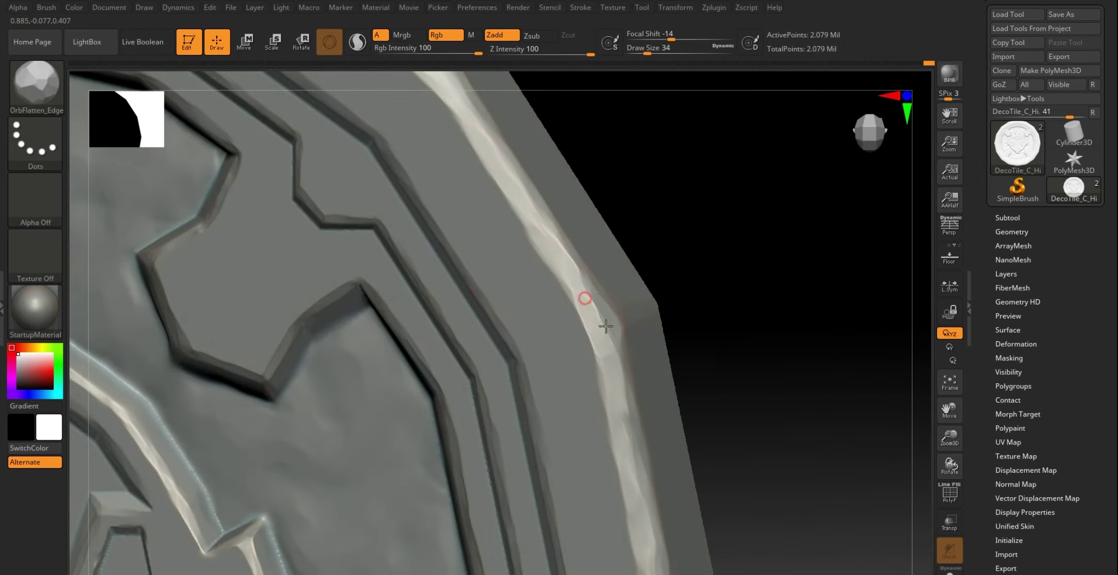
{"action": "left_click_drag", "start_coordinate": [568, 278], "coordinate": [541, 214]}
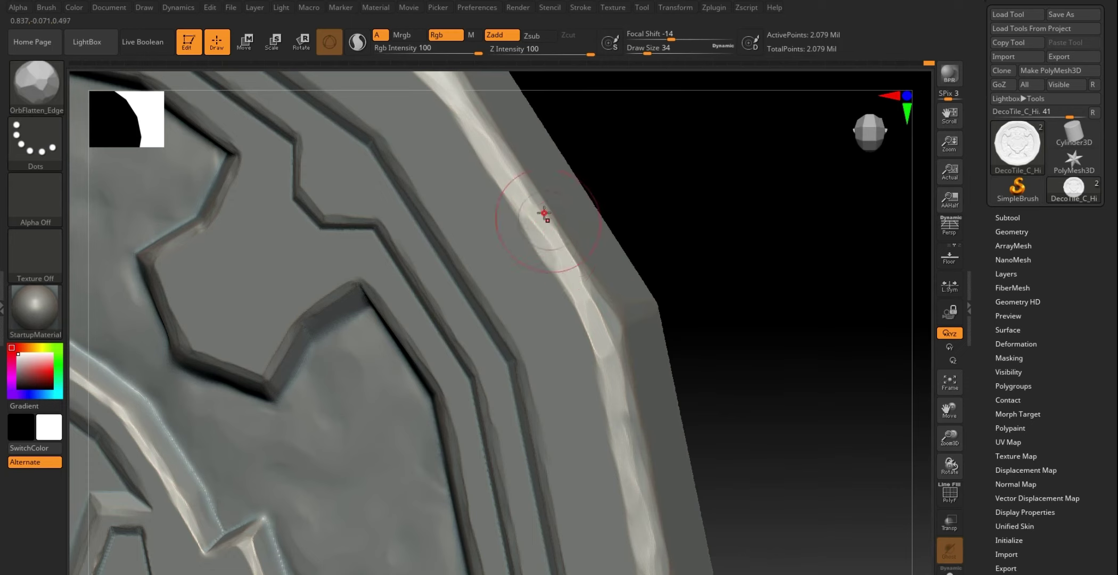
{"action": "mouse_move", "coordinate": [765, 275]}
{"action": "left_mouse_down"}
{"action": "mouse_move", "coordinate": [769, 287]}
{"action": "mouse_move", "coordinate": [619, 262]}
{"action": "mouse_move", "coordinate": [589, 325]}
{"action": "left_mouse_up"}
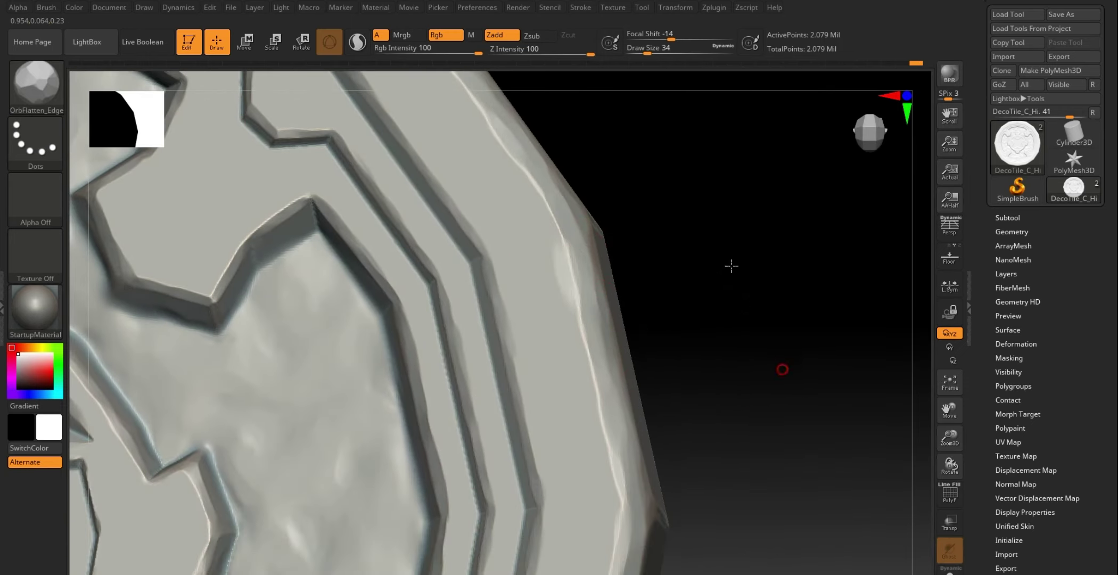
{"action": "left_click_drag", "start_coordinate": [728, 264], "coordinate": [734, 332]}
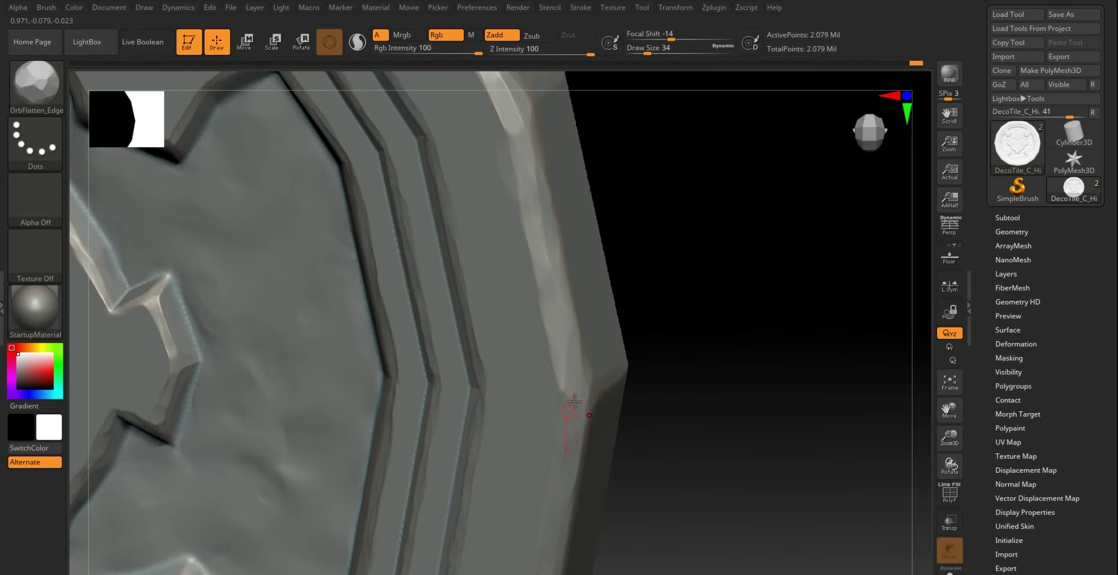
Step: Flatten and sharpen the bumpy bevel highlights along the lower-right rim
{"action": "mouse_move", "coordinate": [762, 347]}
{"action": "left_mouse_down"}
{"action": "mouse_move", "coordinate": [748, 267]}
{"action": "mouse_move", "coordinate": [729, 325]}
{"action": "left_mouse_up"}
{"action": "left_click_drag", "start_coordinate": [558, 301], "coordinate": [544, 342]}
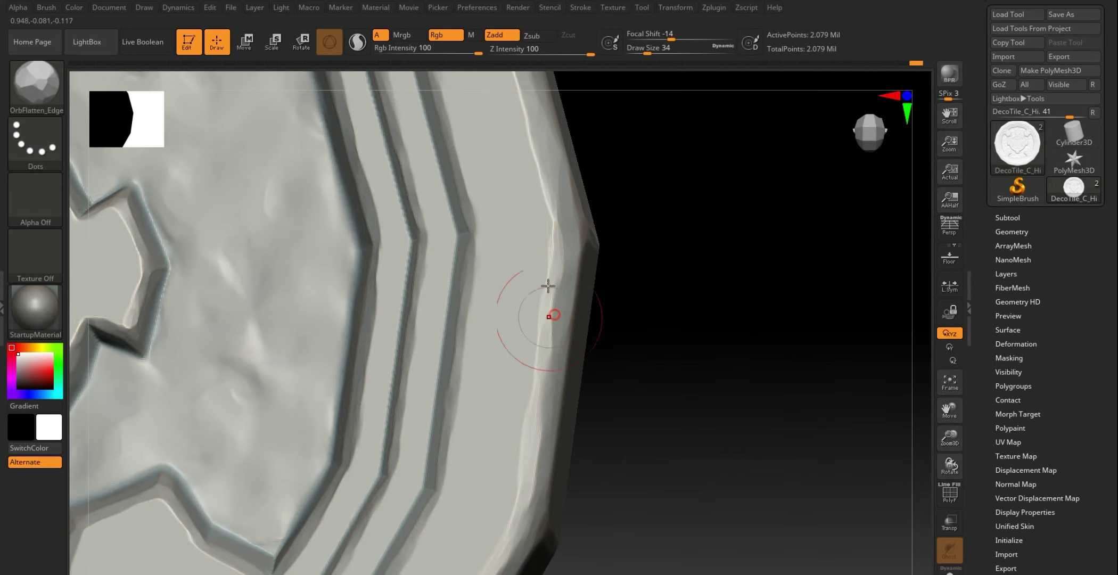
{"action": "left_click_drag", "start_coordinate": [548, 289], "coordinate": [531, 462]}
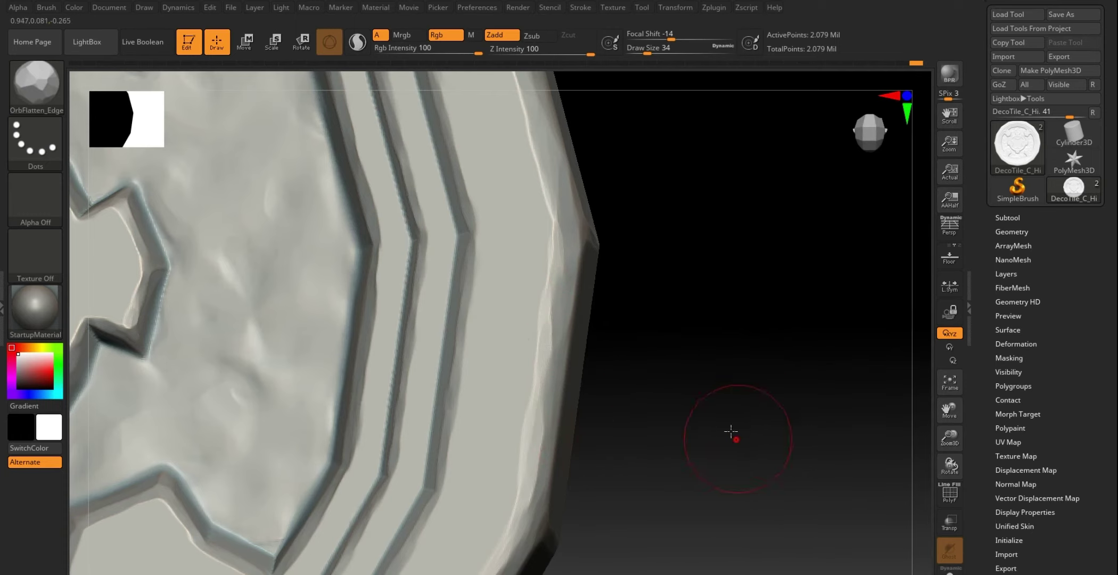
{"action": "left_click_drag", "start_coordinate": [730, 430], "coordinate": [735, 319]}
{"action": "left_click_drag", "start_coordinate": [500, 378], "coordinate": [532, 346]}
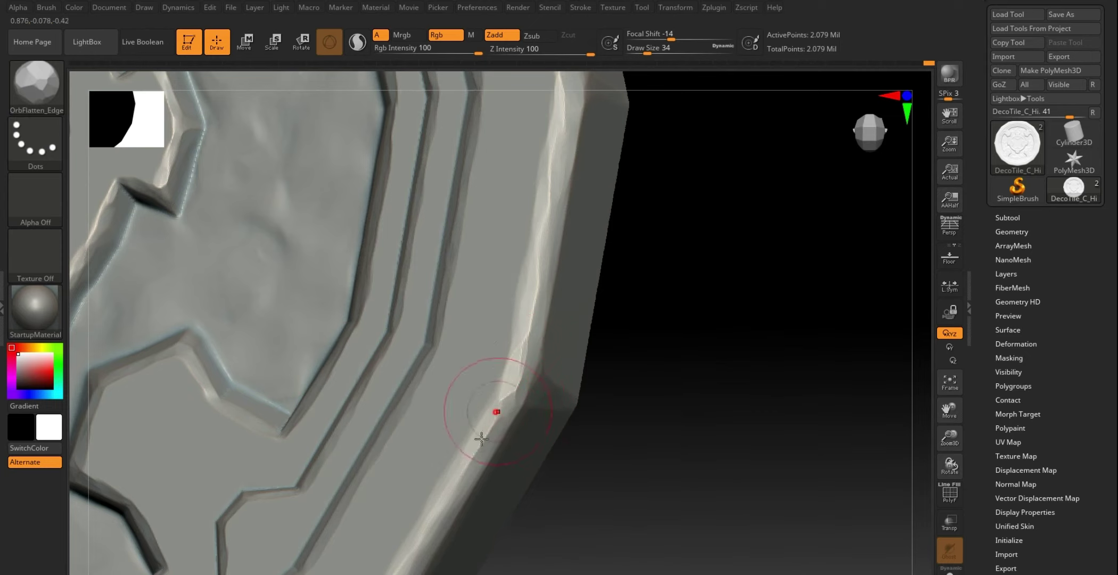
{"action": "mouse_move", "coordinate": [717, 407]}
{"action": "left_mouse_down"}
{"action": "mouse_move", "coordinate": [634, 465]}
{"action": "mouse_move", "coordinate": [691, 410]}
{"action": "mouse_move", "coordinate": [712, 443]}
{"action": "mouse_move", "coordinate": [721, 387]}
{"action": "mouse_move", "coordinate": [522, 386]}
{"action": "left_mouse_up"}
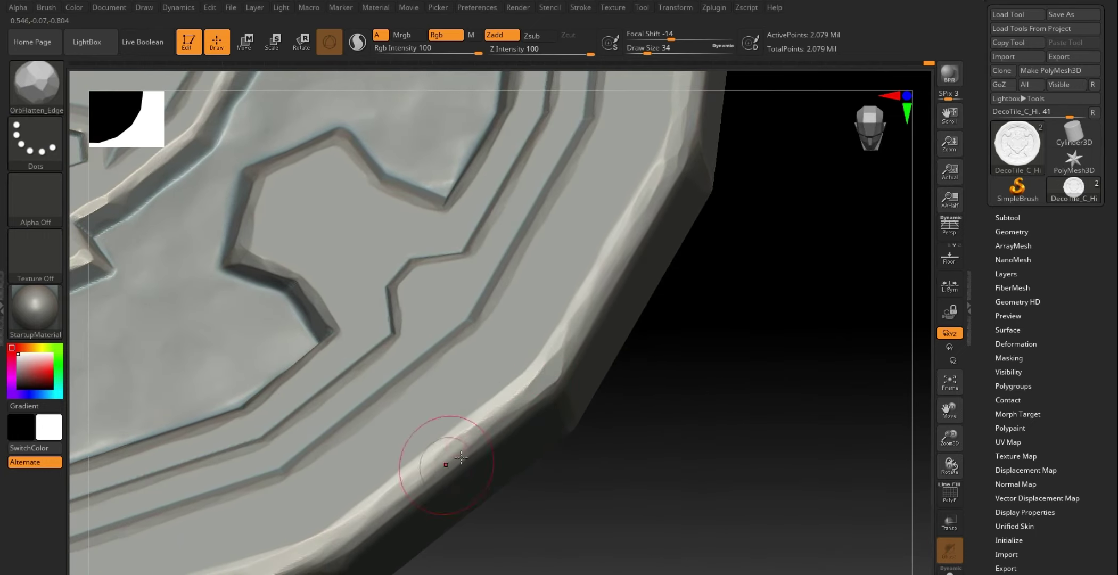
{"action": "mouse_move", "coordinate": [626, 493]}
{"action": "left_mouse_down"}
{"action": "mouse_move", "coordinate": [788, 362]}
{"action": "mouse_move", "coordinate": [631, 454]}
{"action": "mouse_move", "coordinate": [486, 402]}
{"action": "mouse_move", "coordinate": [519, 382]}
{"action": "mouse_move", "coordinate": [479, 407]}
{"action": "left_mouse_up"}
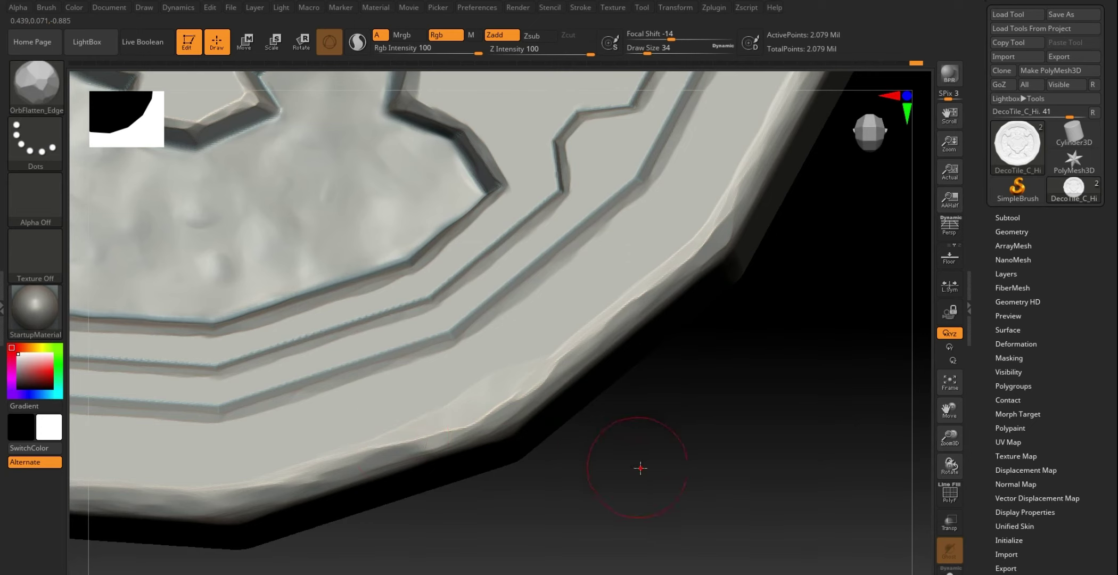
{"action": "left_click_drag", "start_coordinate": [641, 467], "coordinate": [462, 514]}
{"action": "mouse_move", "coordinate": [652, 503]}
{"action": "left_mouse_down"}
{"action": "mouse_move", "coordinate": [629, 445]}
{"action": "mouse_move", "coordinate": [561, 473]}
{"action": "mouse_move", "coordinate": [449, 457]}
{"action": "mouse_move", "coordinate": [560, 477]}
{"action": "mouse_move", "coordinate": [537, 489]}
{"action": "left_mouse_up"}
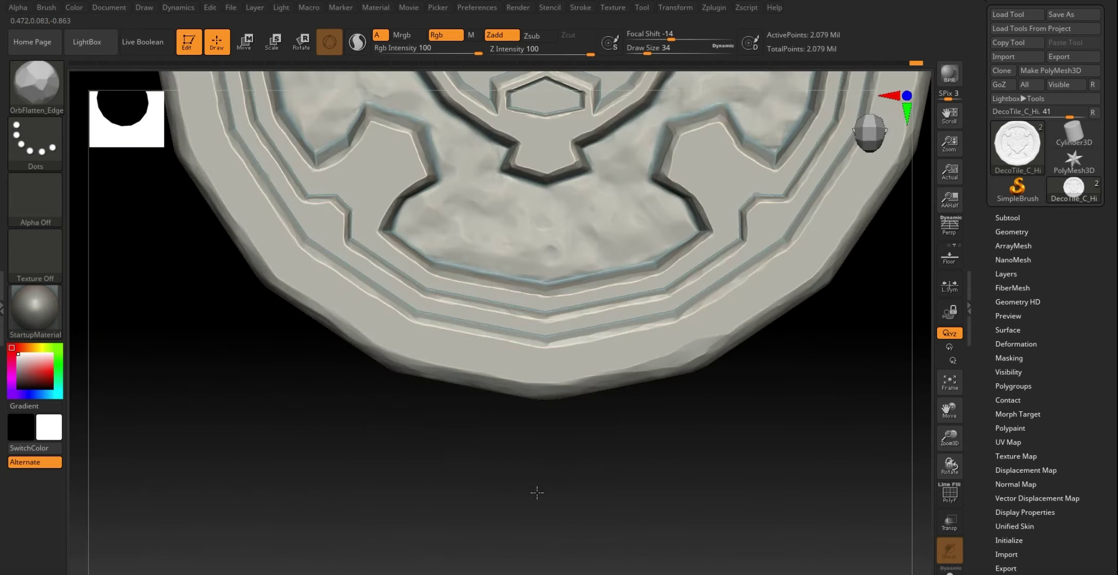
Step: Flatten the bottom rim bump, chip the left rim edge, and flatten an inner groove corner
{"action": "mouse_move", "coordinate": [508, 382]}
{"action": "left_mouse_down"}
{"action": "mouse_move", "coordinate": [532, 380]}
{"action": "mouse_move", "coordinate": [467, 379]}
{"action": "left_mouse_up"}
{"action": "left_click_drag", "start_coordinate": [313, 408], "coordinate": [352, 432], "text": "alt"}
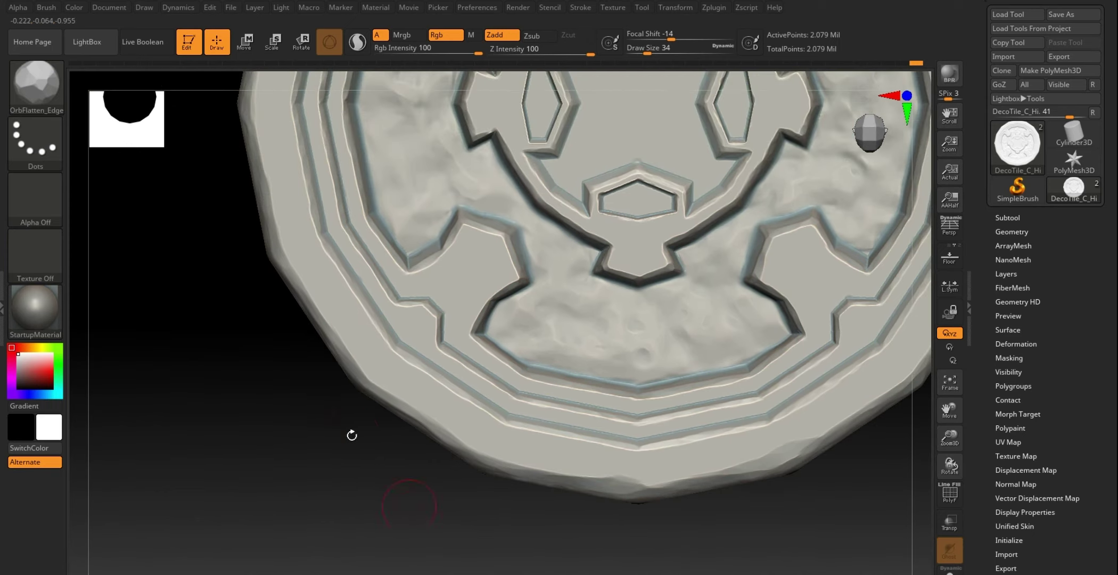
{"action": "left_click_drag", "start_coordinate": [306, 403], "coordinate": [247, 500], "text": "alt"}
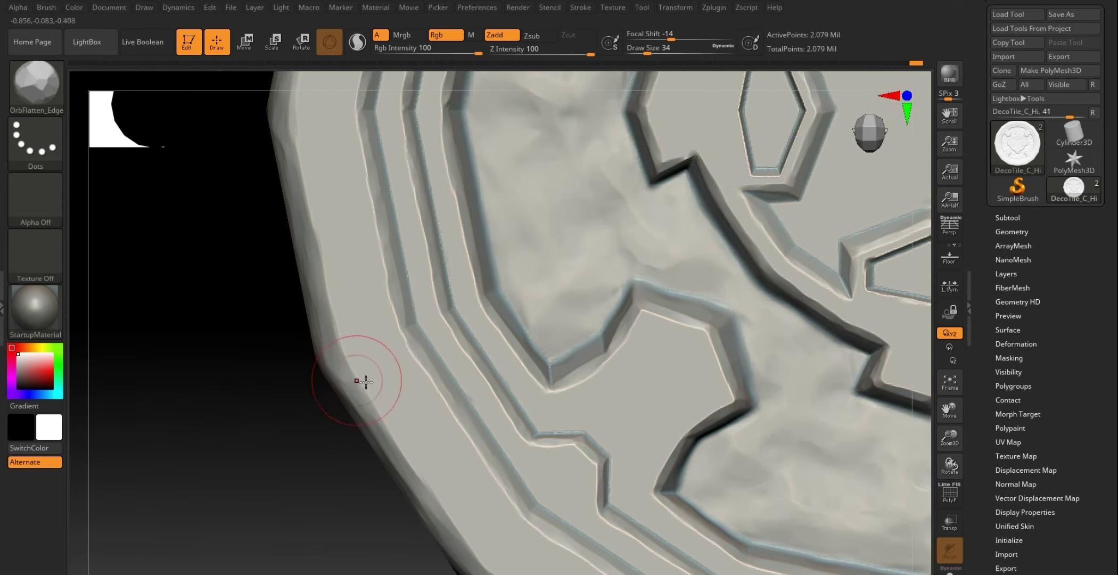
{"action": "left_click_drag", "start_coordinate": [365, 381], "coordinate": [359, 366]}
{"action": "mouse_move", "coordinate": [335, 333]}
{"action": "left_mouse_down"}
{"action": "mouse_move", "coordinate": [350, 380]}
{"action": "mouse_move", "coordinate": [403, 458]}
{"action": "left_mouse_up"}
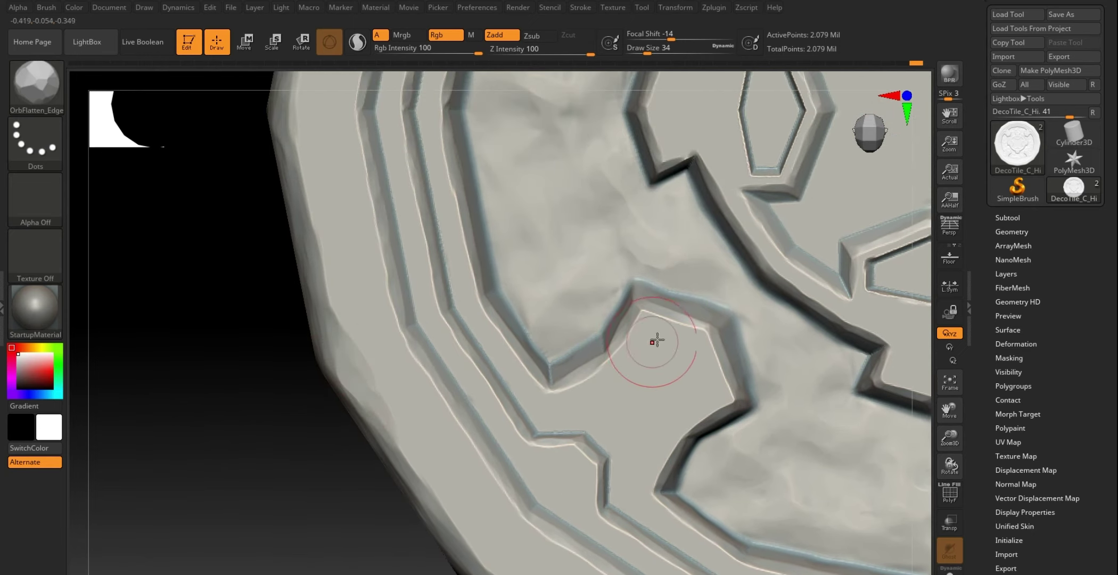
{"action": "mouse_move", "coordinate": [657, 340]}
{"action": "left_mouse_down"}
{"action": "mouse_move", "coordinate": [635, 340]}
{"action": "mouse_move", "coordinate": [653, 321]}
{"action": "left_mouse_up"}
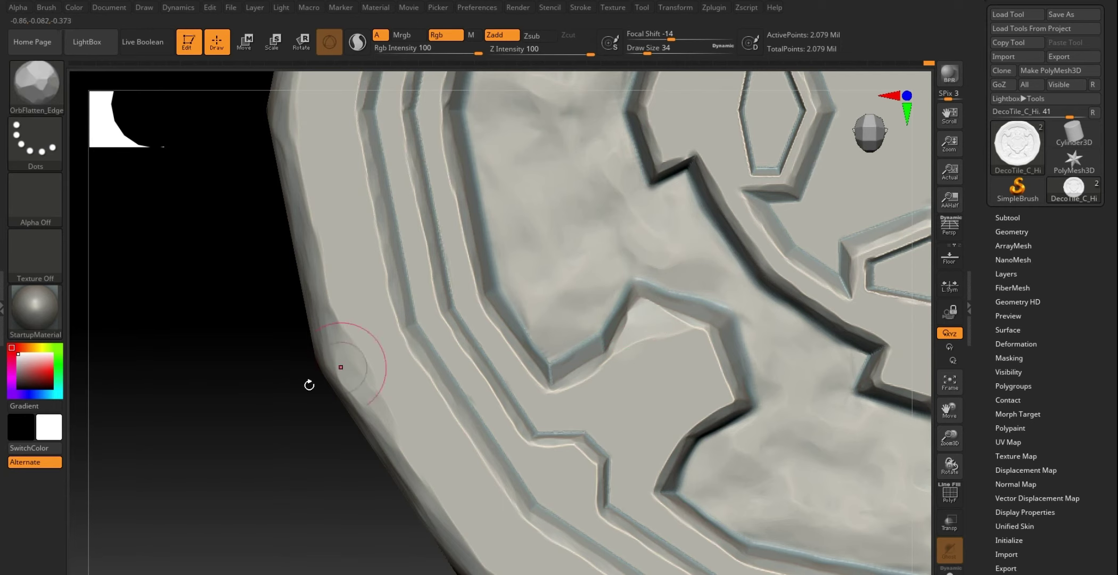
Step: Shrink the brush to size 30 and flatten the upper-left rim groove
{"action": "mouse_move", "coordinate": [278, 367]}
{"action": "left_mouse_down", "text": "alt"}
{"action": "mouse_move", "coordinate": [275, 282]}
{"action": "mouse_move", "coordinate": [199, 441]}
{"action": "left_mouse_up", "text": "alt"}
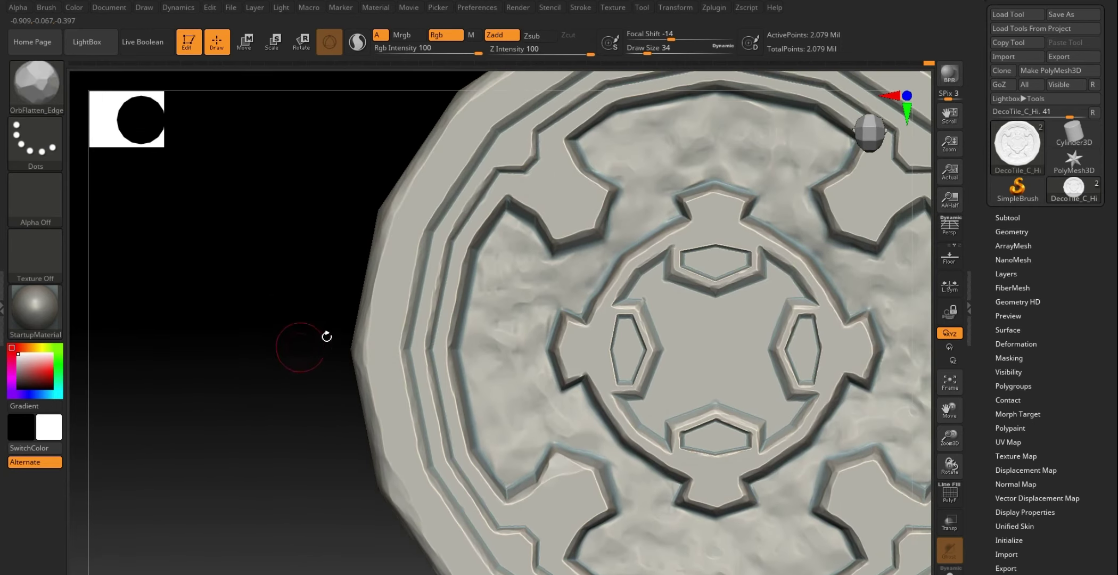
{"action": "left_click_drag", "start_coordinate": [257, 302], "coordinate": [411, 313], "text": "alt"}
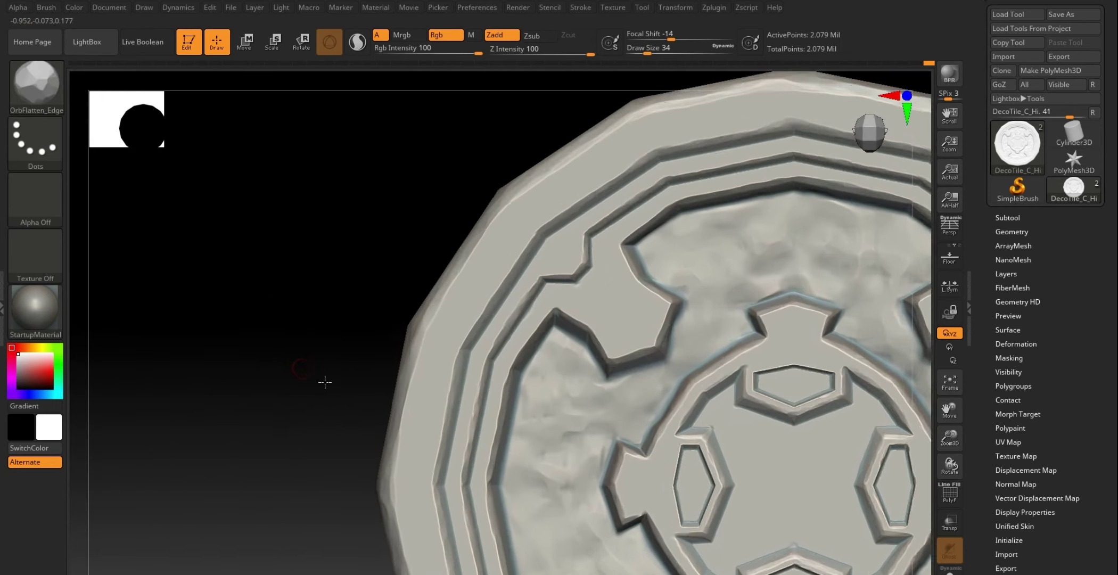
{"action": "key", "text": "bracketleft"}
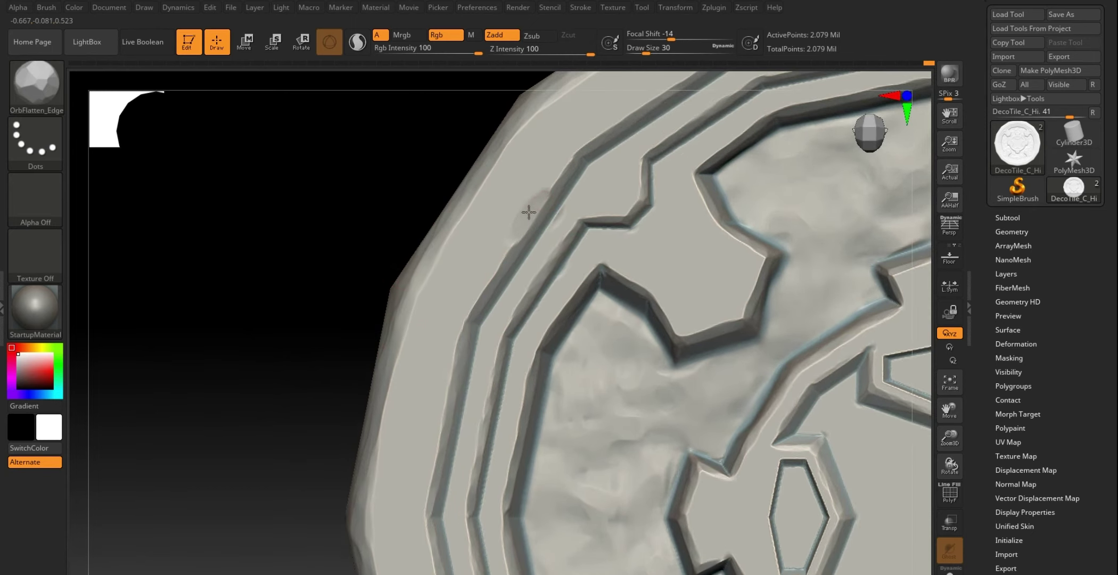
{"action": "mouse_move", "coordinate": [562, 178]}
{"action": "left_mouse_down"}
{"action": "mouse_move", "coordinate": [505, 239]}
{"action": "mouse_move", "coordinate": [569, 205]}
{"action": "left_mouse_up"}
{"action": "left_click_drag", "start_coordinate": [486, 275], "coordinate": [546, 197]}
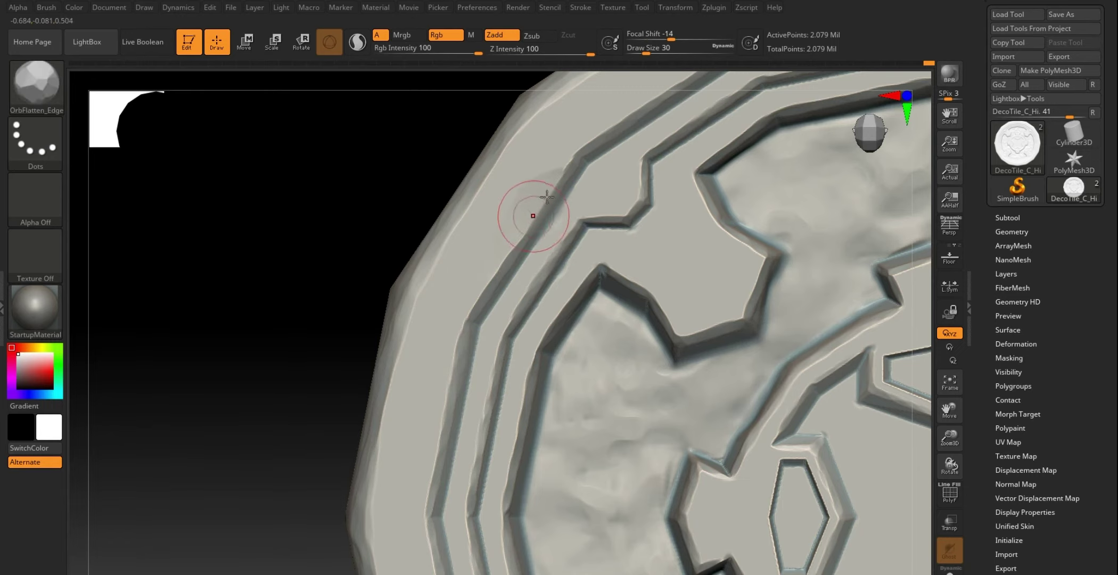
Step: Set the brush to size 18 and chip the upper-left outer rim near the inner ring's notch
{"action": "mouse_move", "coordinate": [312, 257]}
{"action": "left_mouse_down"}
{"action": "mouse_move", "coordinate": [315, 338]}
{"action": "mouse_move", "coordinate": [403, 332]}
{"action": "left_mouse_up"}
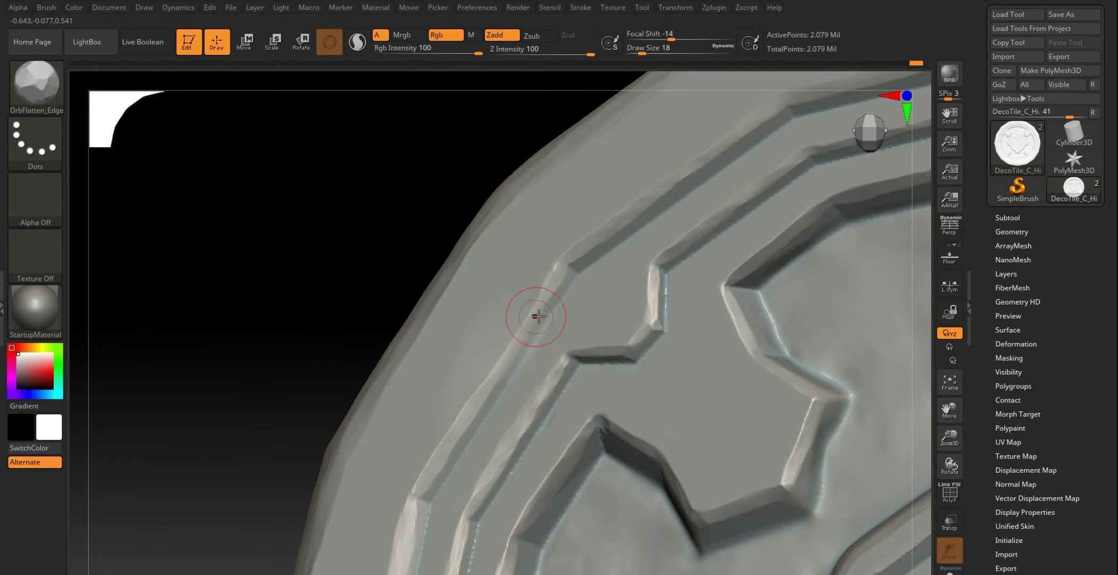
{"action": "key", "text": "bracketleft"}
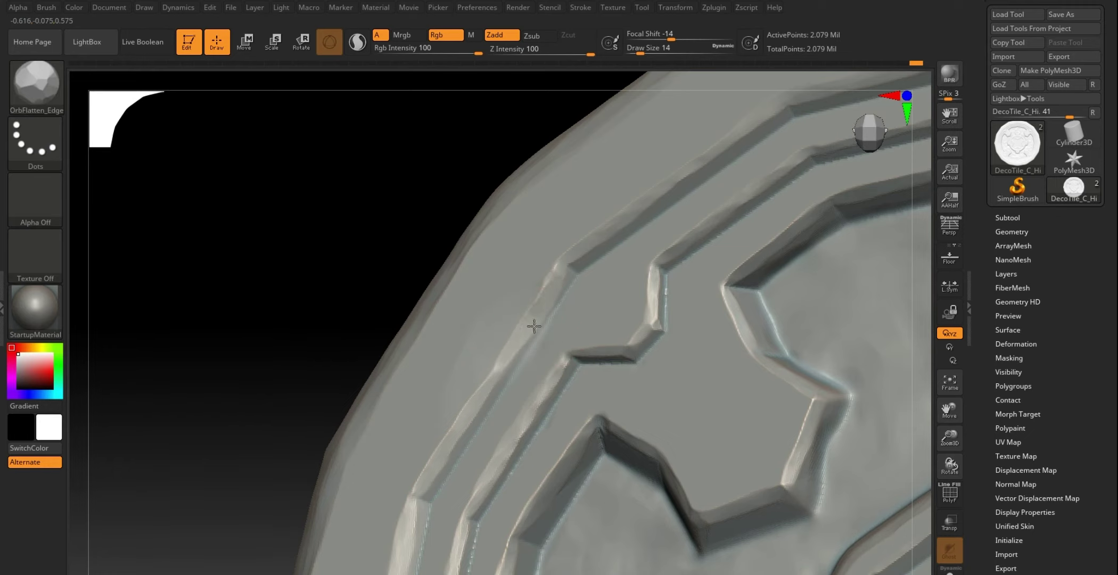
{"action": "left_click_drag", "start_coordinate": [261, 374], "coordinate": [247, 339]}
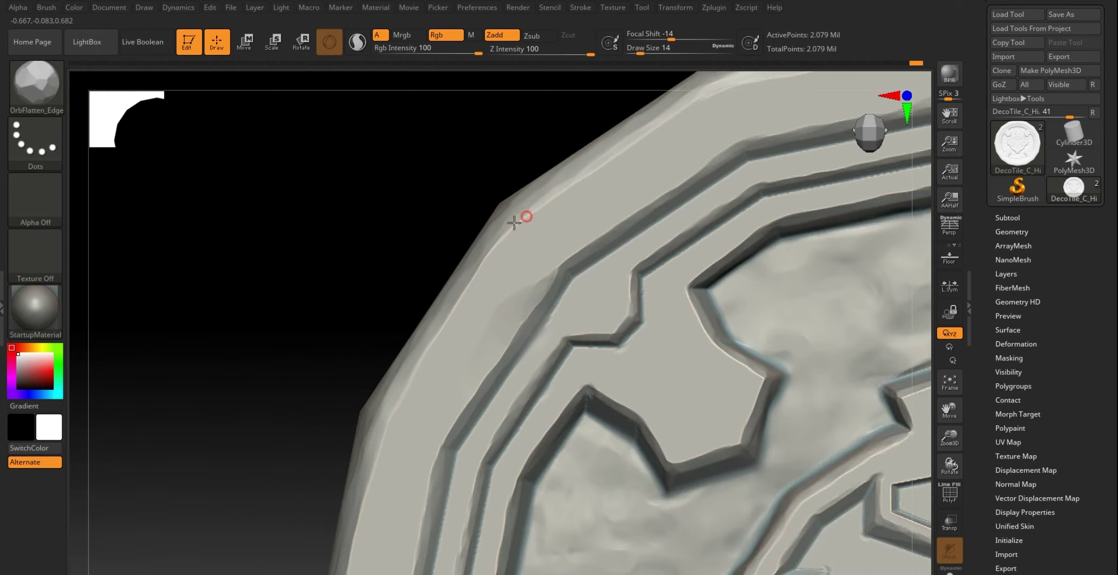
{"action": "key", "text": "bracketright"}
{"action": "left_click_drag", "start_coordinate": [566, 193], "coordinate": [544, 209]}
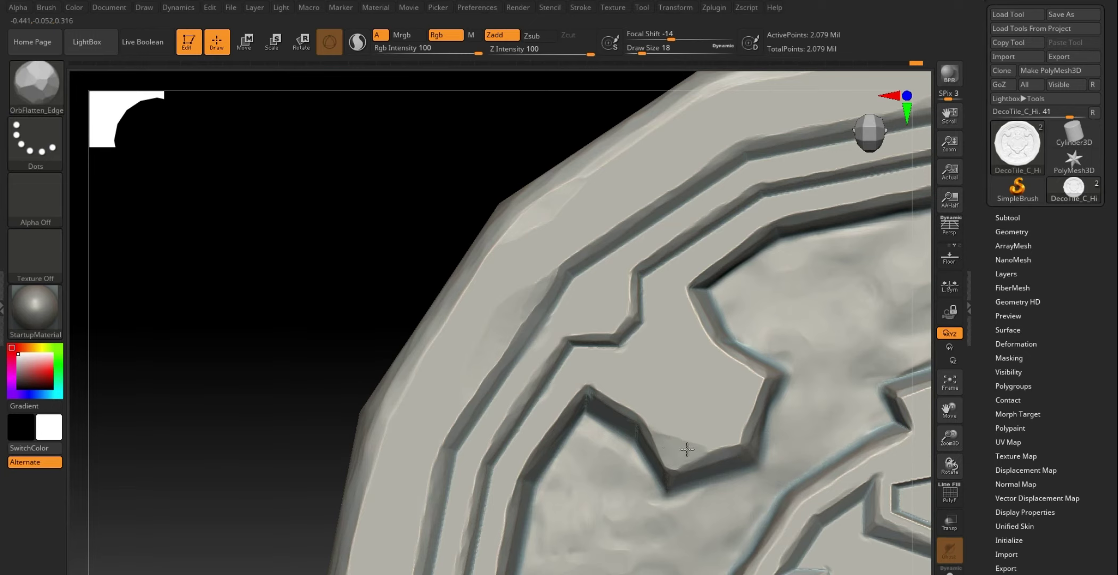
{"action": "mouse_move", "coordinate": [300, 268]}
{"action": "left_mouse_down", "text": "alt"}
{"action": "mouse_move", "coordinate": [494, 214]}
{"action": "mouse_move", "coordinate": [340, 177]}
{"action": "left_mouse_up", "text": "alt"}
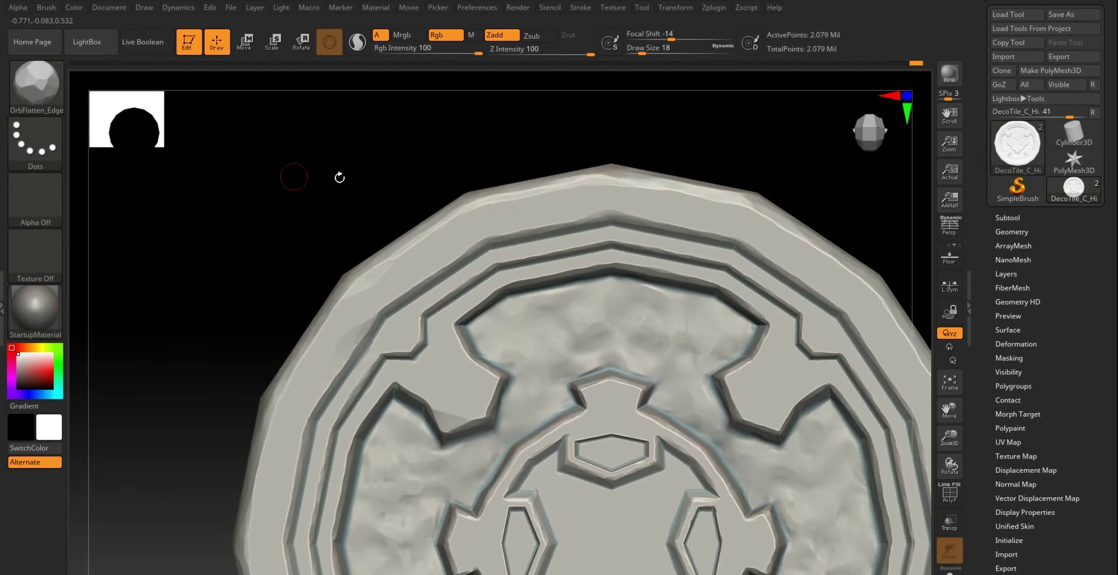
{"action": "left_click_drag", "start_coordinate": [683, 161], "coordinate": [460, 94], "text": "alt"}
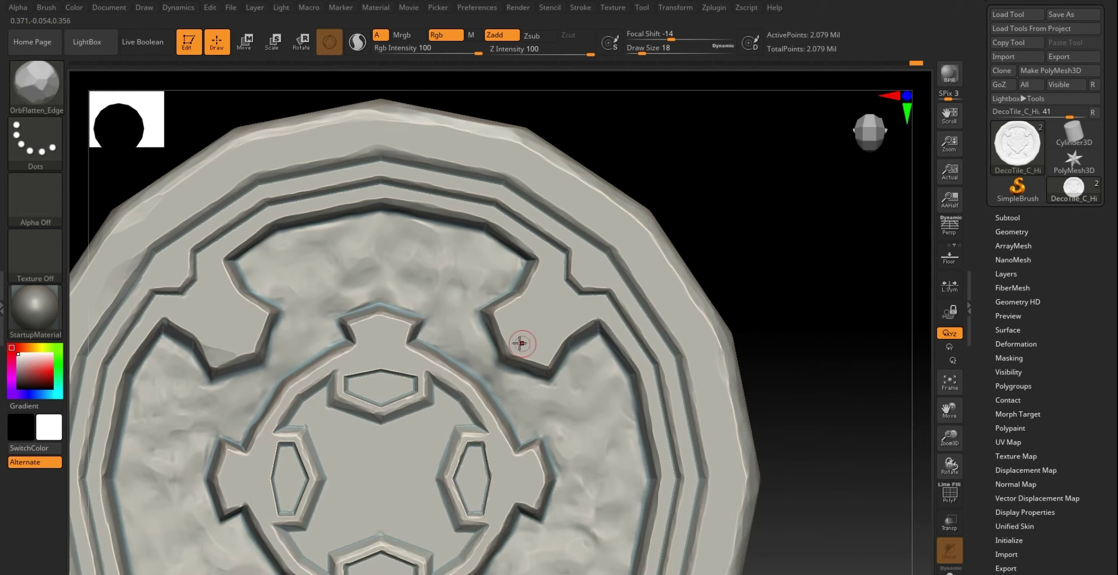
{"action": "mouse_move", "coordinate": [771, 294]}
{"action": "left_mouse_down"}
{"action": "mouse_move", "coordinate": [806, 316]}
{"action": "mouse_move", "coordinate": [775, 288]}
{"action": "left_mouse_up"}
{"action": "left_click_drag", "start_coordinate": [824, 321], "coordinate": [487, 319], "text": "alt"}
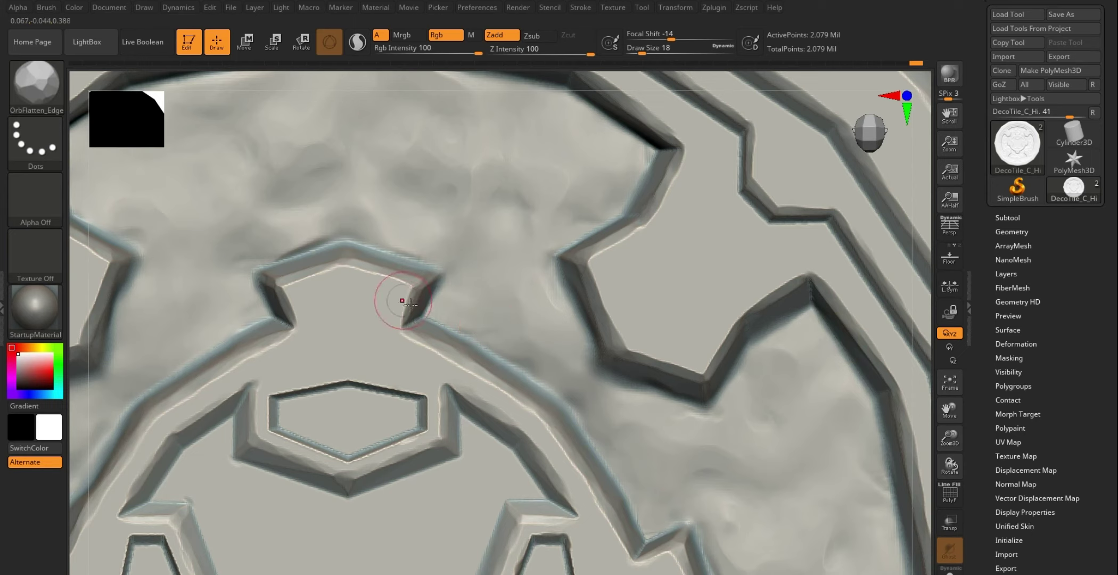
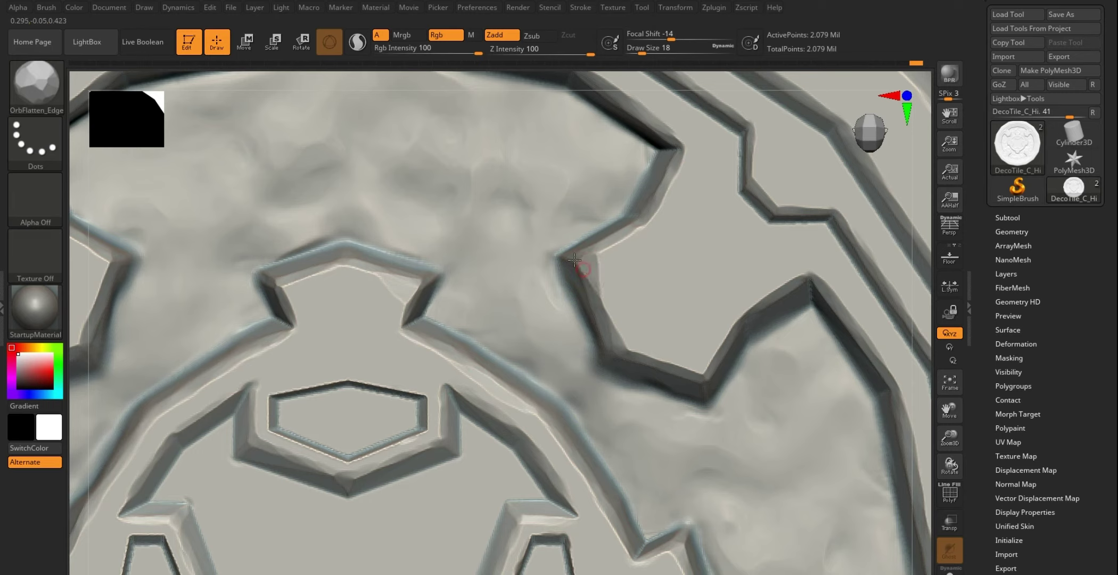
Step: Flatten and smooth the groove notch edges and the groove edge along the rim
{"action": "left_click_drag", "start_coordinate": [588, 257], "coordinate": [594, 273]}
{"action": "left_click_drag", "start_coordinate": [600, 259], "coordinate": [606, 294]}
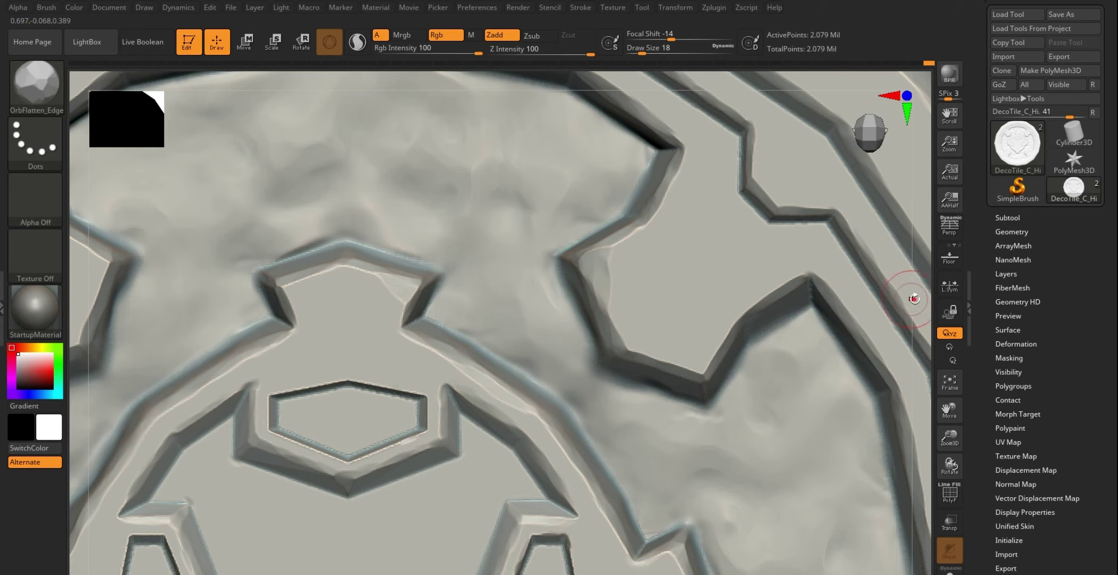
{"action": "scroll", "coordinate": [886, 250], "scroll_direction": "down", "scroll_amount": 5}
{"action": "scroll", "coordinate": [577, 194], "scroll_direction": "up", "scroll_amount": 3}
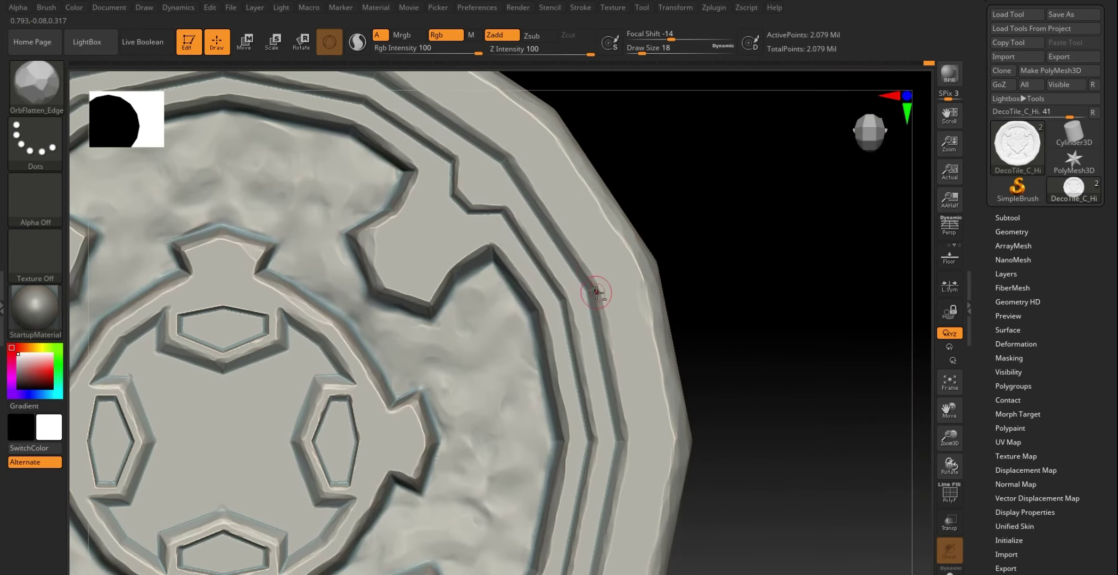
{"action": "scroll", "coordinate": [748, 260], "scroll_direction": "up", "scroll_amount": 2}
{"action": "scroll", "coordinate": [764, 257], "scroll_direction": "up", "scroll_amount": 2}
{"action": "scroll", "coordinate": [639, 295], "scroll_direction": "up", "scroll_amount": 1}
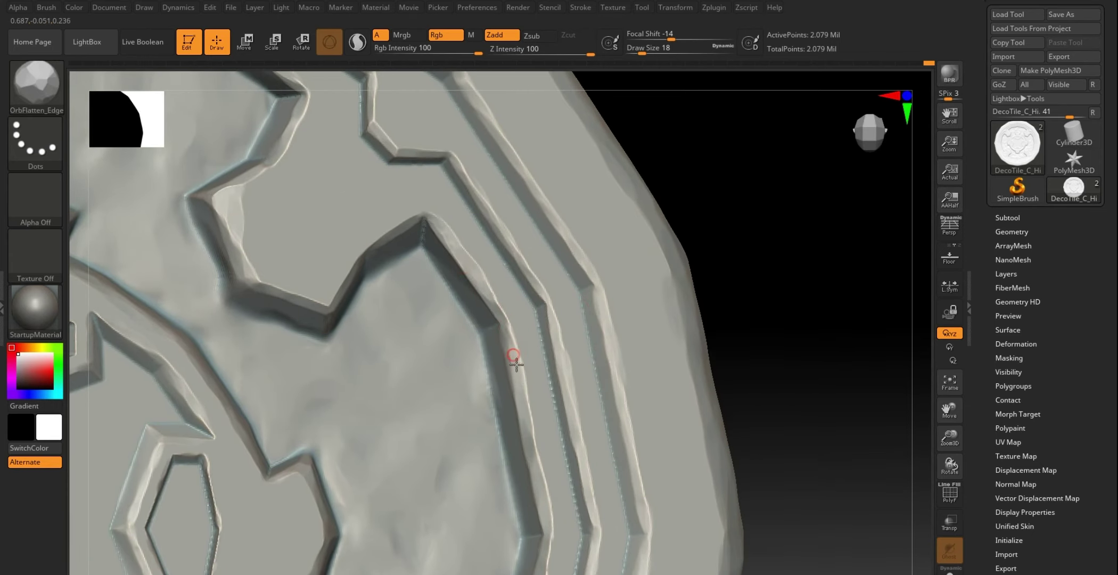
{"action": "mouse_move", "coordinate": [761, 250]}
{"action": "left_mouse_down", "text": "alt"}
{"action": "mouse_move", "coordinate": [777, 269]}
{"action": "mouse_move", "coordinate": [481, 325]}
{"action": "left_mouse_up", "text": "alt"}
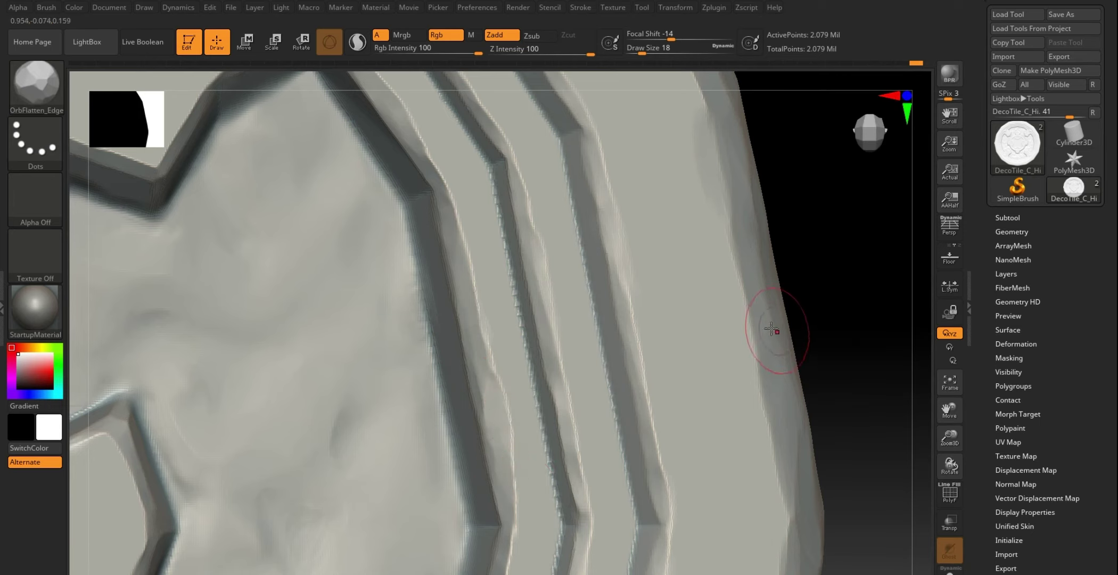
{"action": "mouse_move", "coordinate": [818, 242]}
{"action": "left_mouse_down", "text": "alt"}
{"action": "mouse_move", "coordinate": [711, 395]}
{"action": "mouse_move", "coordinate": [498, 327]}
{"action": "left_mouse_up", "text": "alt"}
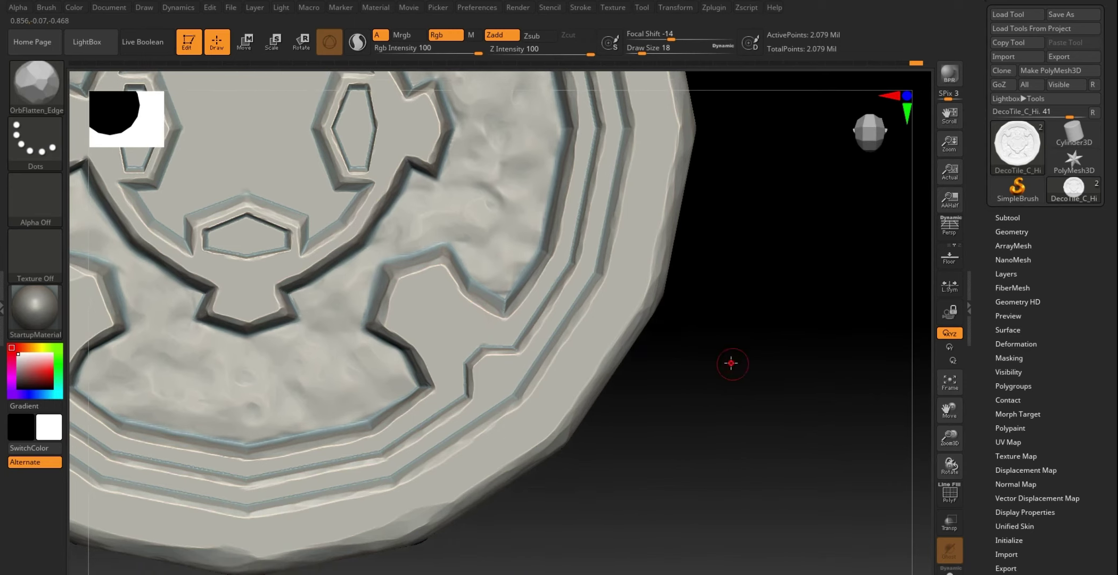
{"action": "left_click_drag", "start_coordinate": [728, 362], "coordinate": [578, 269], "text": "alt"}
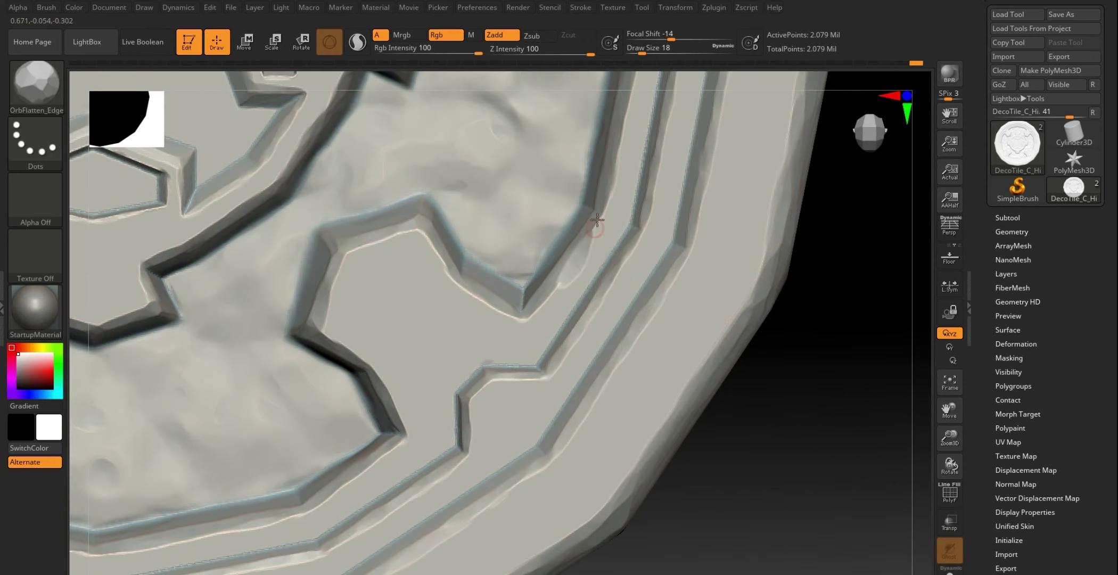
{"action": "left_click_drag", "start_coordinate": [597, 220], "coordinate": [554, 298]}
Step: Flatten and reshape the groove edges along the tile's lower rim
{"action": "mouse_move", "coordinate": [796, 402]}
{"action": "left_mouse_down"}
{"action": "mouse_move", "coordinate": [749, 456]}
{"action": "mouse_move", "coordinate": [497, 419]}
{"action": "left_mouse_up"}
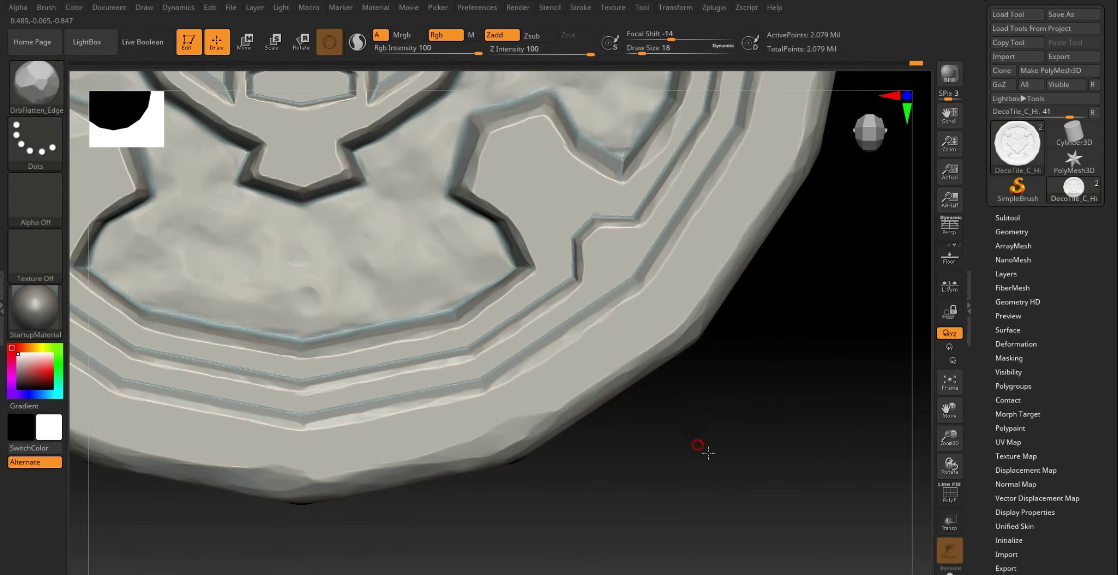
{"action": "mouse_move", "coordinate": [708, 453]}
{"action": "left_mouse_down"}
{"action": "mouse_move", "coordinate": [681, 490]}
{"action": "mouse_move", "coordinate": [736, 475]}
{"action": "mouse_move", "coordinate": [643, 499]}
{"action": "mouse_move", "coordinate": [473, 327]}
{"action": "mouse_move", "coordinate": [550, 315]}
{"action": "mouse_move", "coordinate": [420, 322]}
{"action": "left_mouse_up"}
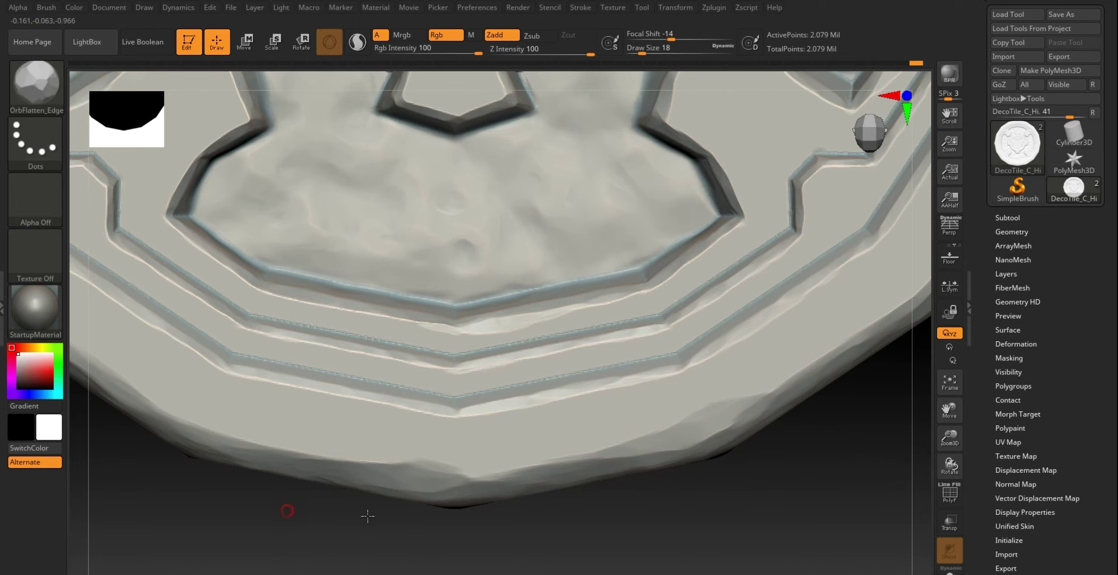
{"action": "left_click_drag", "start_coordinate": [367, 515], "coordinate": [450, 520], "text": "alt"}
{"action": "mouse_move", "coordinate": [429, 458]}
{"action": "left_mouse_down"}
{"action": "mouse_move", "coordinate": [479, 463]}
{"action": "mouse_move", "coordinate": [470, 467]}
{"action": "left_mouse_up"}
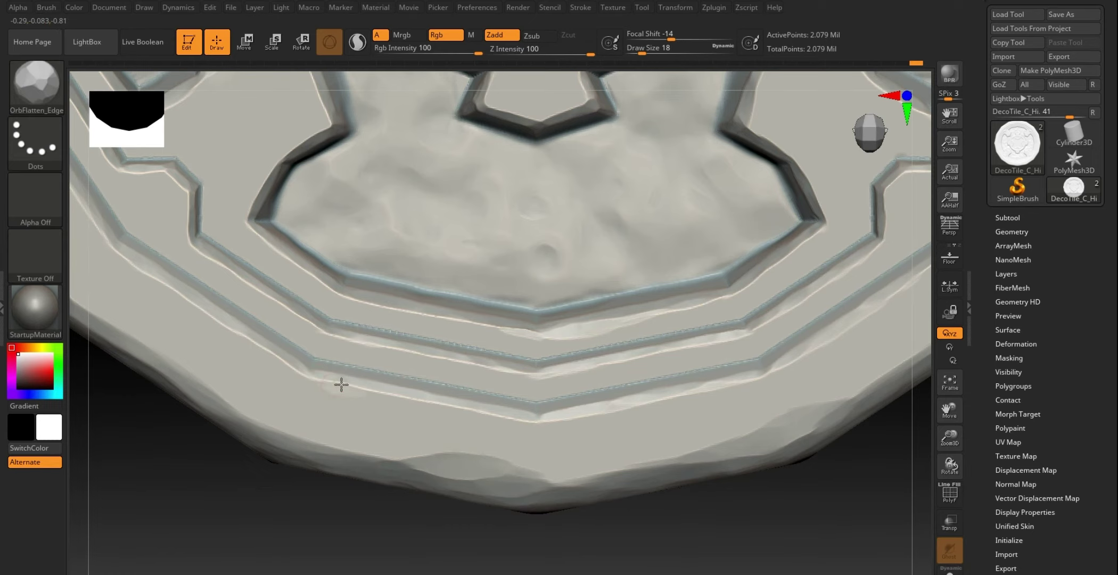
{"action": "left_click_drag", "start_coordinate": [320, 381], "coordinate": [396, 402]}
Step: Smooth the hexagon's lower corner and wear a notch corner into a flattened bevel
{"action": "left_click_drag", "start_coordinate": [235, 501], "coordinate": [182, 454], "text": "alt"}
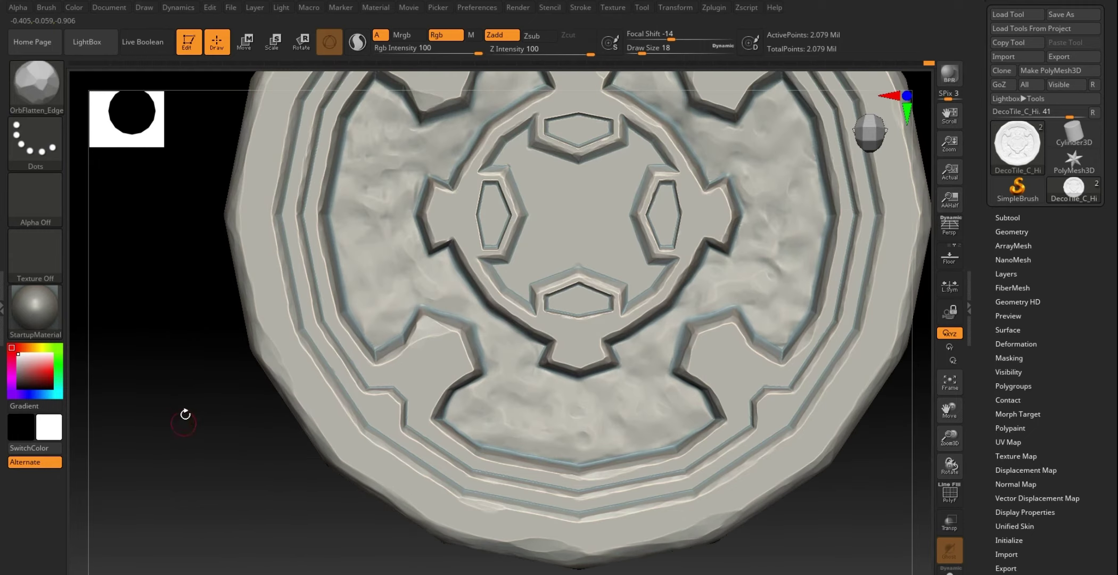
{"action": "left_click_drag", "start_coordinate": [210, 387], "coordinate": [527, 249], "text": "alt"}
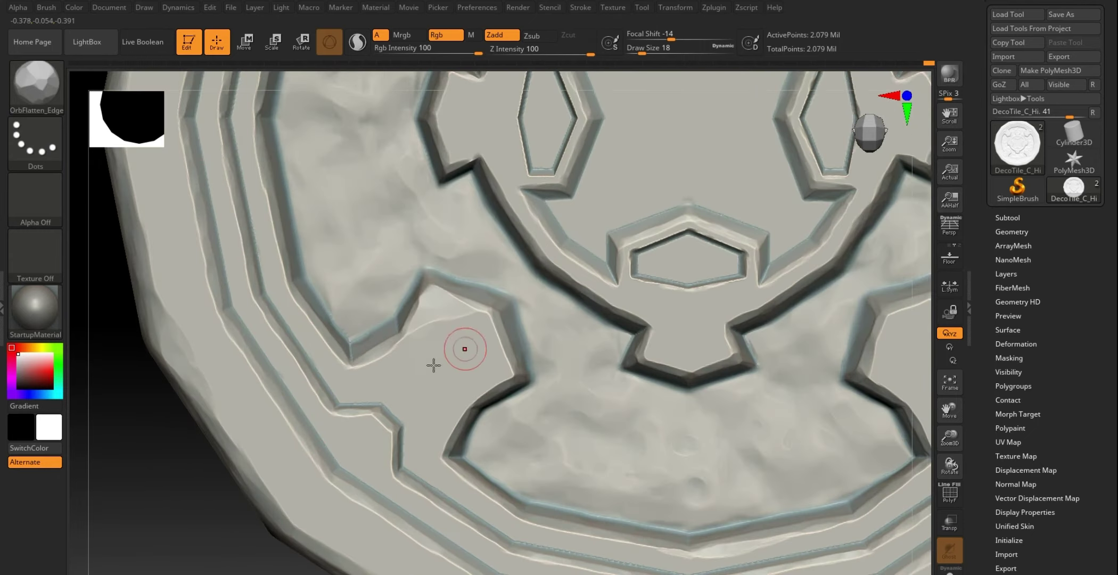
{"action": "mouse_move", "coordinate": [174, 452]}
{"action": "left_mouse_down", "text": "alt"}
{"action": "mouse_move", "coordinate": [159, 392]}
{"action": "mouse_move", "coordinate": [196, 463]}
{"action": "mouse_move", "coordinate": [235, 452]}
{"action": "left_mouse_up", "text": "alt"}
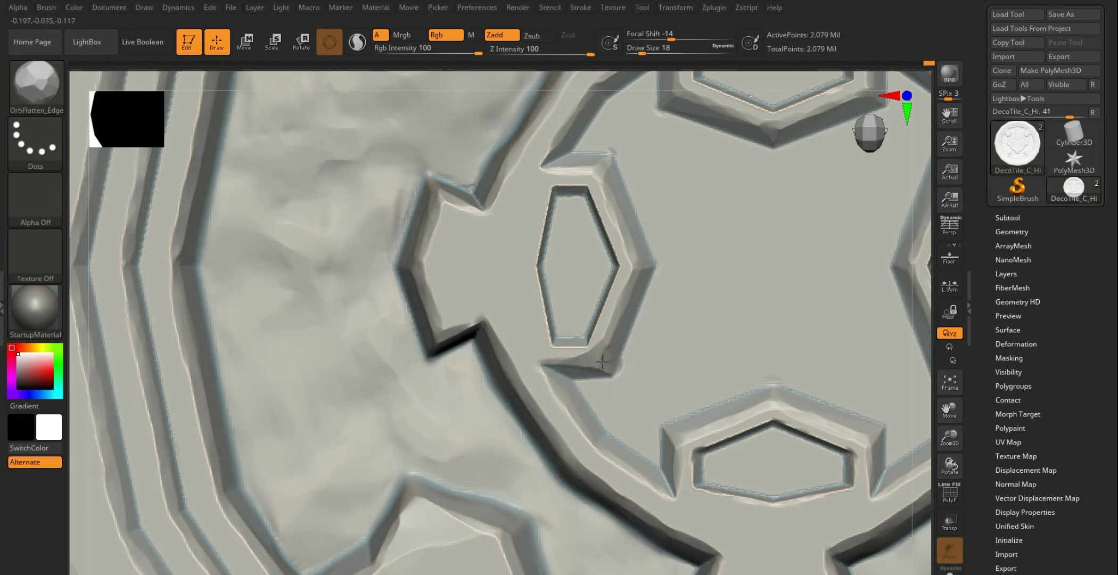
{"action": "left_click_drag", "start_coordinate": [601, 371], "coordinate": [629, 369], "text": "shift"}
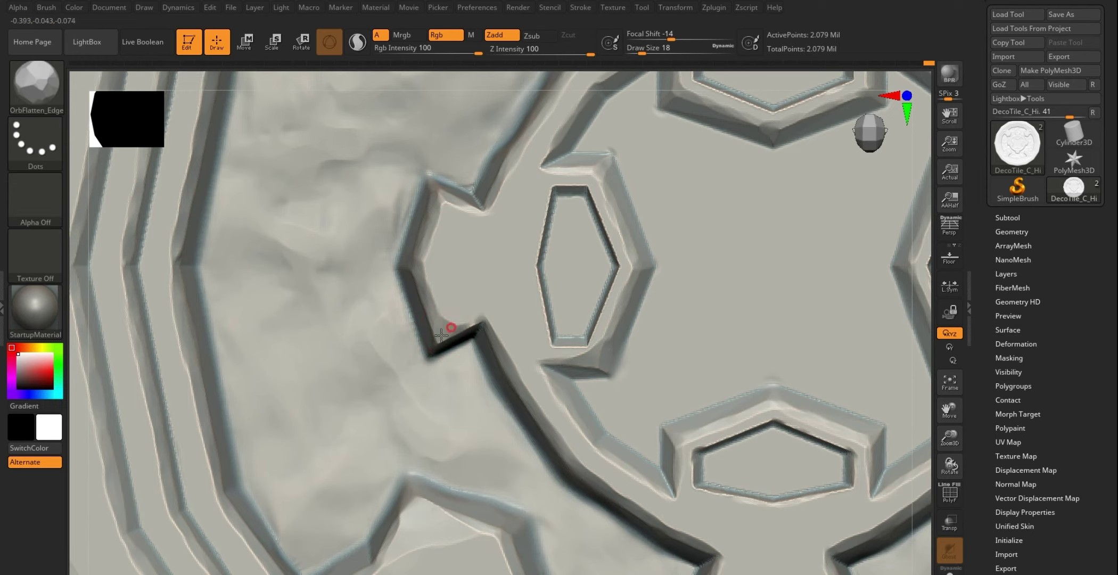
{"action": "left_click_drag", "start_coordinate": [444, 319], "coordinate": [456, 317]}
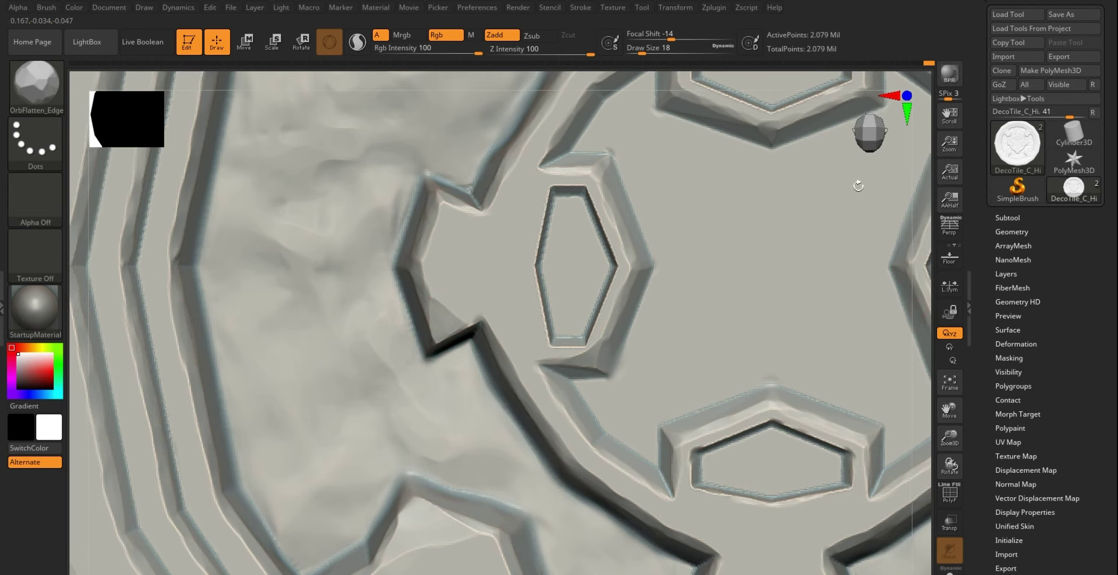
{"action": "key", "text": "f"}
{"action": "left_click_drag", "start_coordinate": [722, 265], "coordinate": [831, 288], "text": "alt"}
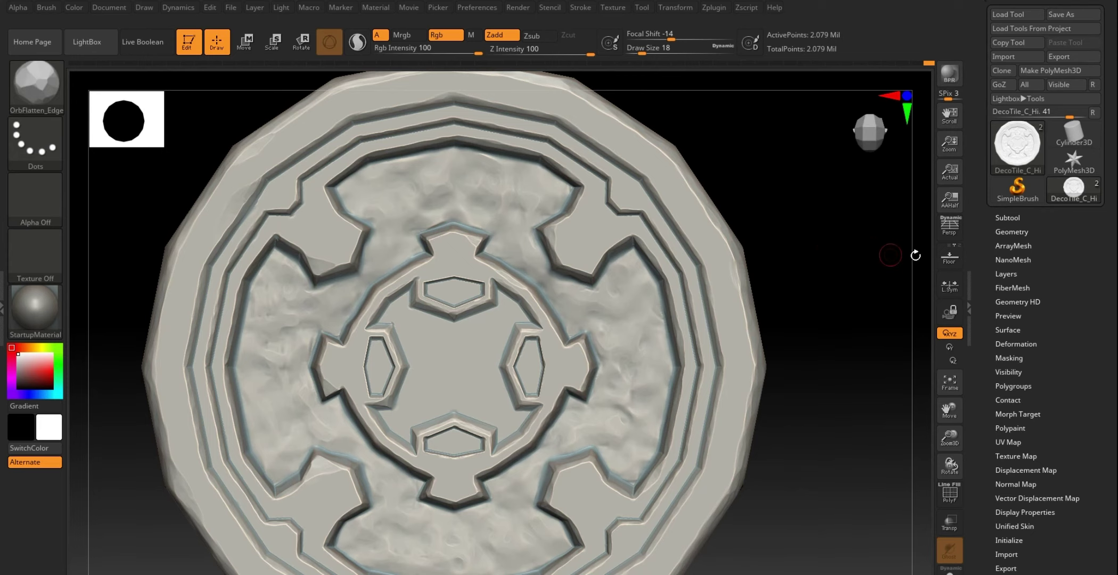
Step: Switch to the Orb_Cracks brush and widen it to Draw Size 26
{"action": "left_click", "coordinate": [1001, 273]}
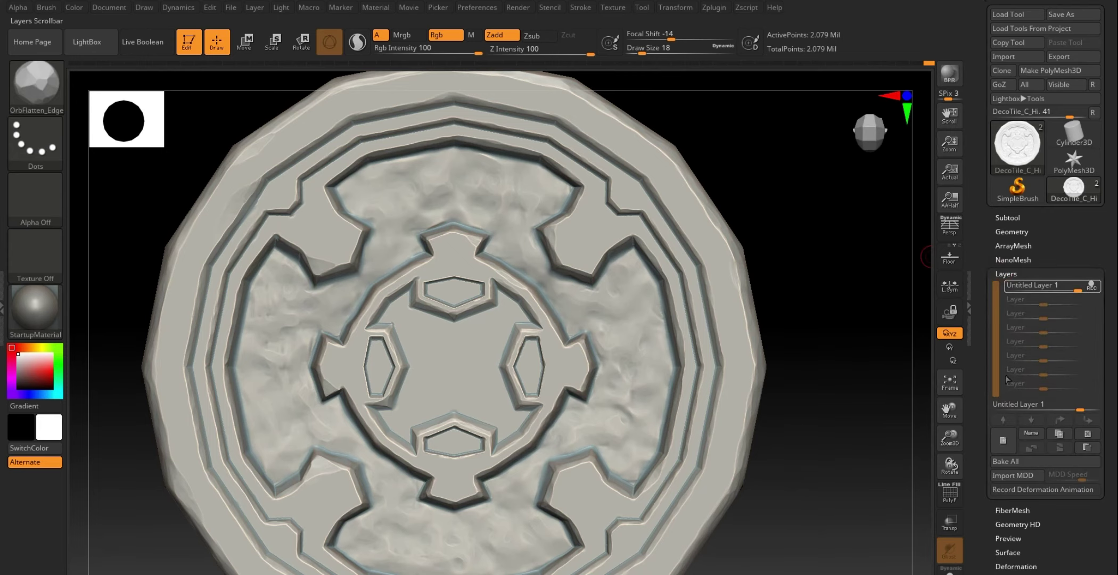
{"action": "left_click", "coordinate": [1002, 275]}
{"action": "left_click_drag", "start_coordinate": [849, 337], "coordinate": [861, 328], "text": "alt"}
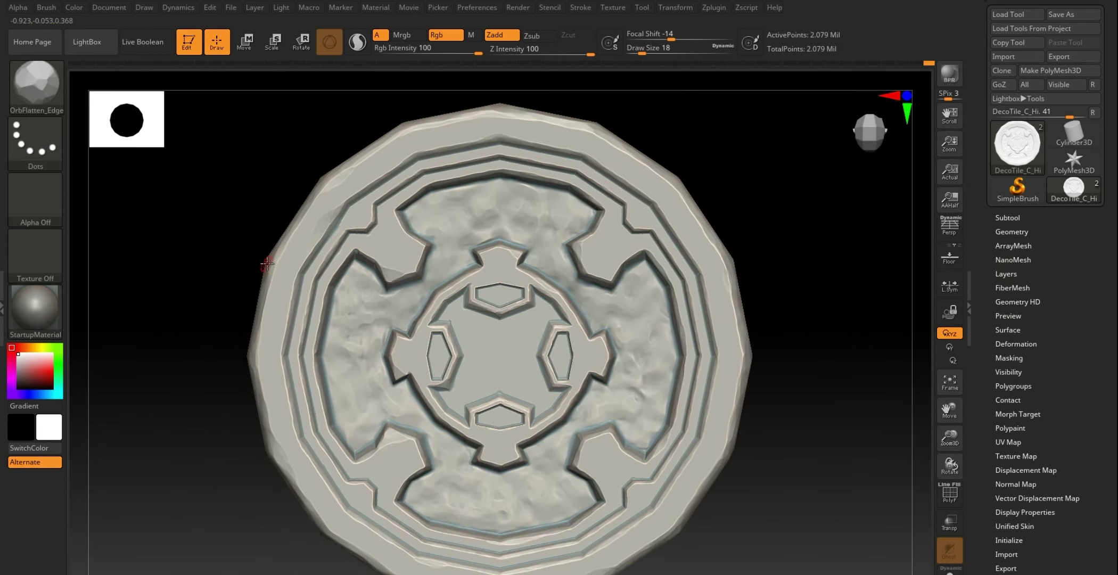
{"action": "key", "text": "b"}
{"action": "key", "text": "o"}
{"action": "key", "text": "c"}
{"action": "key", "text": "bracketright"}
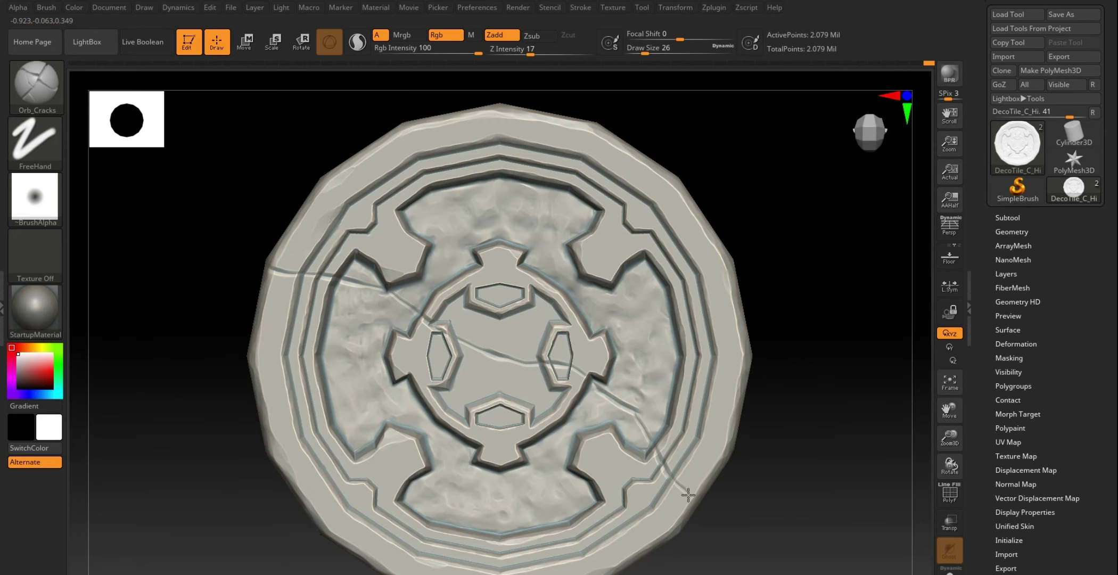
Step: Carve five thin cracks across the tile face and in from the rim, checking the rim
{"action": "left_click_drag", "start_coordinate": [797, 467], "coordinate": [813, 450], "text": "alt"}
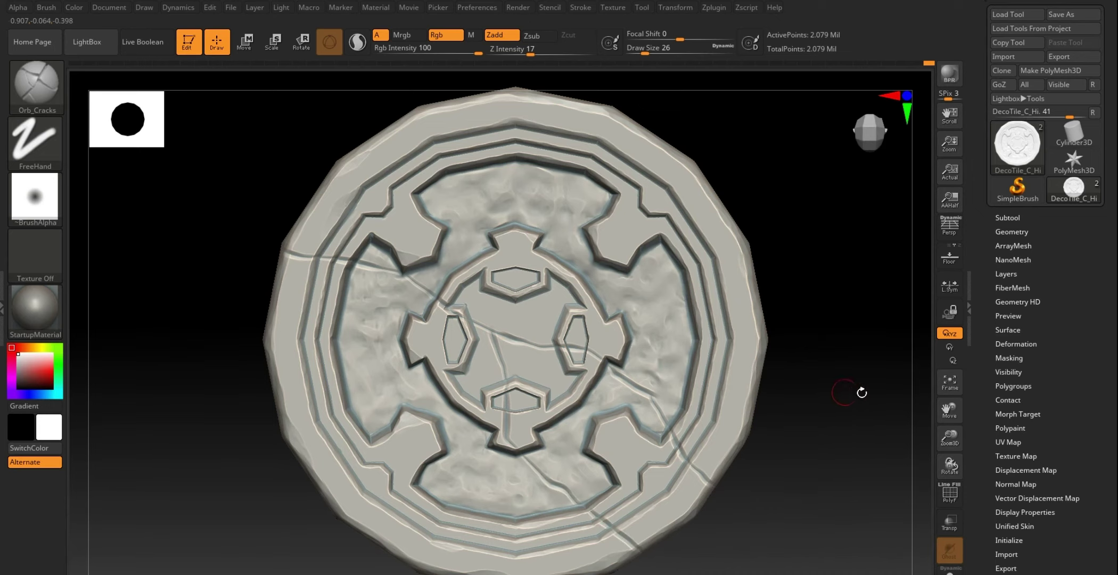
{"action": "left_click_drag", "start_coordinate": [861, 389], "coordinate": [894, 315], "text": "alt"}
{"action": "left_click_drag", "start_coordinate": [827, 177], "coordinate": [835, 321], "text": "alt"}
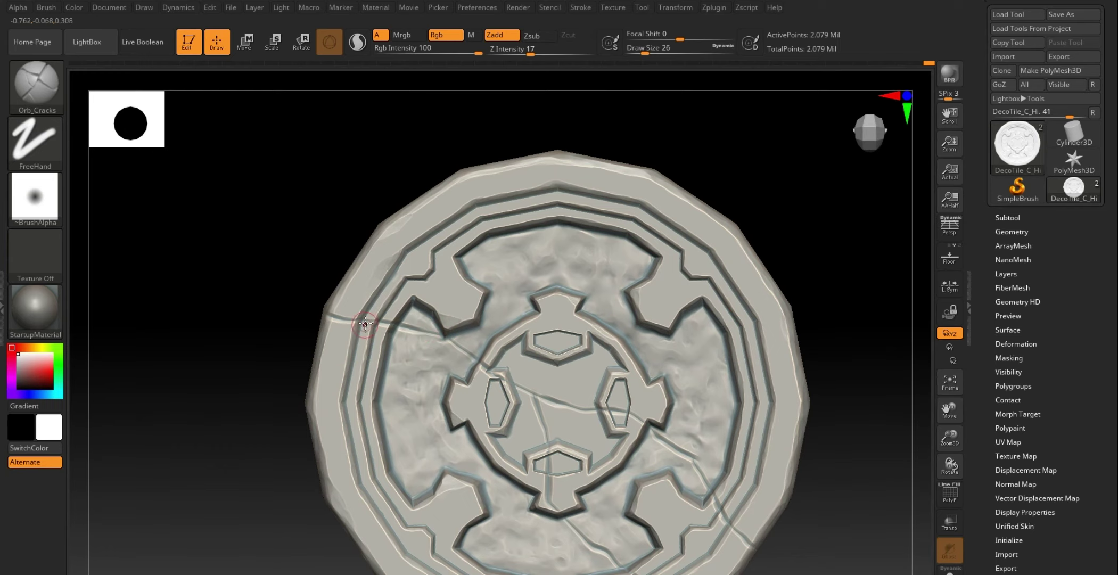
{"action": "left_click_drag", "start_coordinate": [815, 312], "coordinate": [778, 339], "text": "alt"}
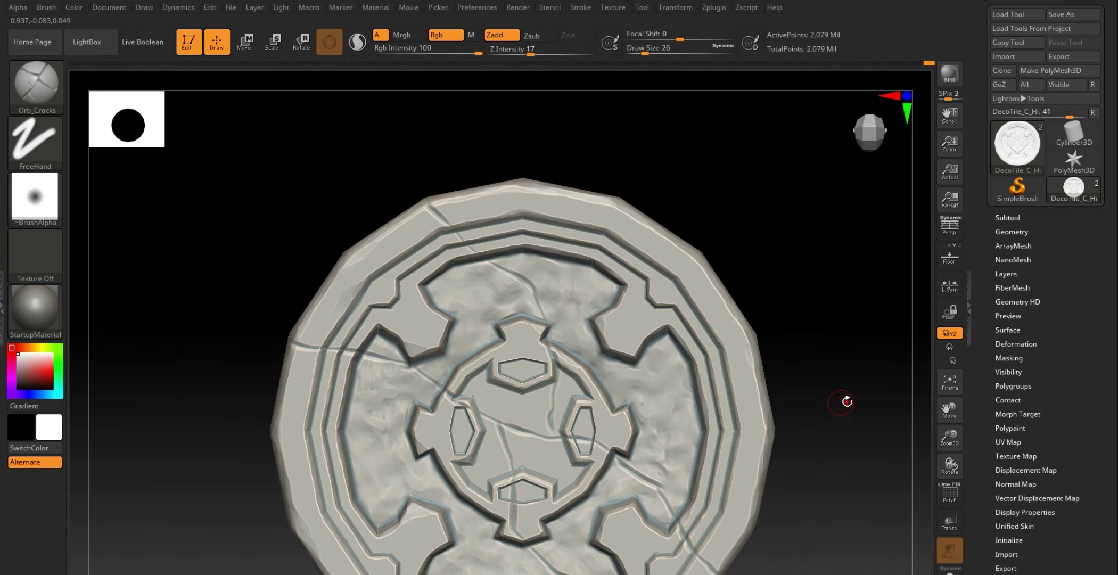
{"action": "mouse_move", "coordinate": [847, 401]}
{"action": "left_mouse_down", "text": "alt"}
{"action": "mouse_move", "coordinate": [801, 374]}
{"action": "mouse_move", "coordinate": [658, 338]}
{"action": "left_mouse_up", "text": "alt"}
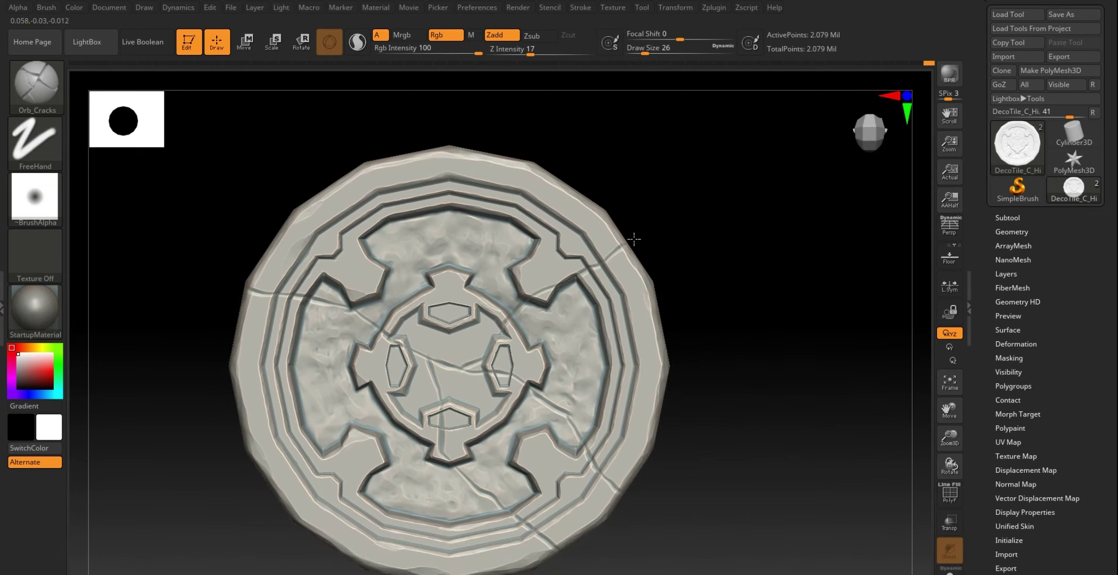
{"action": "mouse_move", "coordinate": [808, 334]}
{"action": "left_mouse_down", "text": "alt"}
{"action": "mouse_move", "coordinate": [666, 233]}
{"action": "mouse_move", "coordinate": [706, 302]}
{"action": "mouse_move", "coordinate": [478, 343]}
{"action": "left_mouse_up", "text": "alt"}
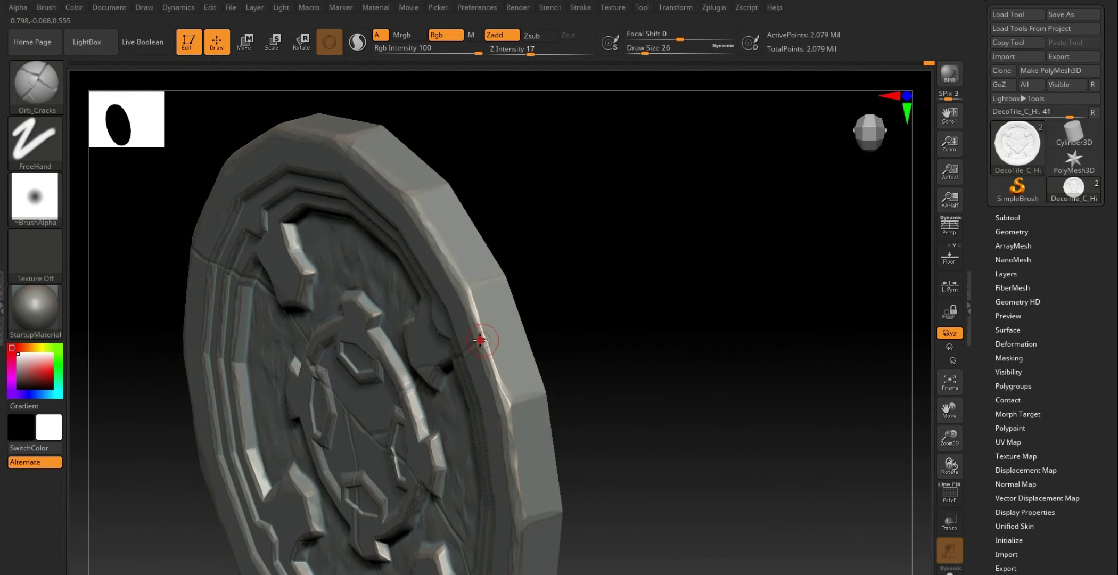
{"action": "mouse_move", "coordinate": [633, 326]}
{"action": "left_mouse_down"}
{"action": "mouse_move", "coordinate": [725, 374]}
{"action": "mouse_move", "coordinate": [690, 250]}
{"action": "mouse_move", "coordinate": [707, 352]}
{"action": "mouse_move", "coordinate": [676, 309]}
{"action": "mouse_move", "coordinate": [441, 375]}
{"action": "left_mouse_up"}
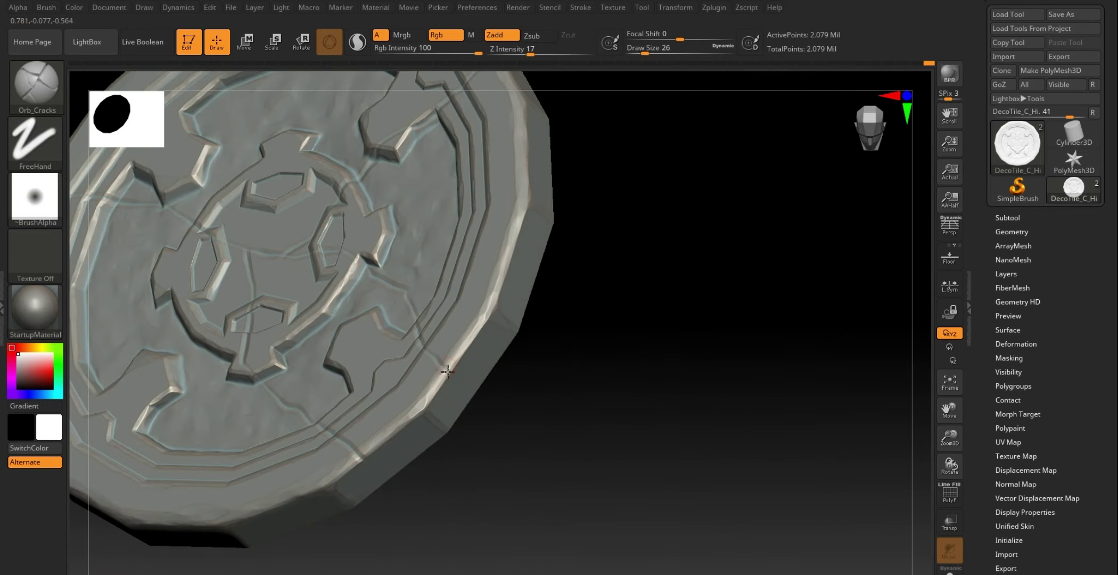
{"action": "mouse_move", "coordinate": [630, 404]}
{"action": "left_mouse_down"}
{"action": "mouse_move", "coordinate": [701, 344]}
{"action": "mouse_move", "coordinate": [661, 374]}
{"action": "mouse_move", "coordinate": [462, 361]}
{"action": "left_mouse_up"}
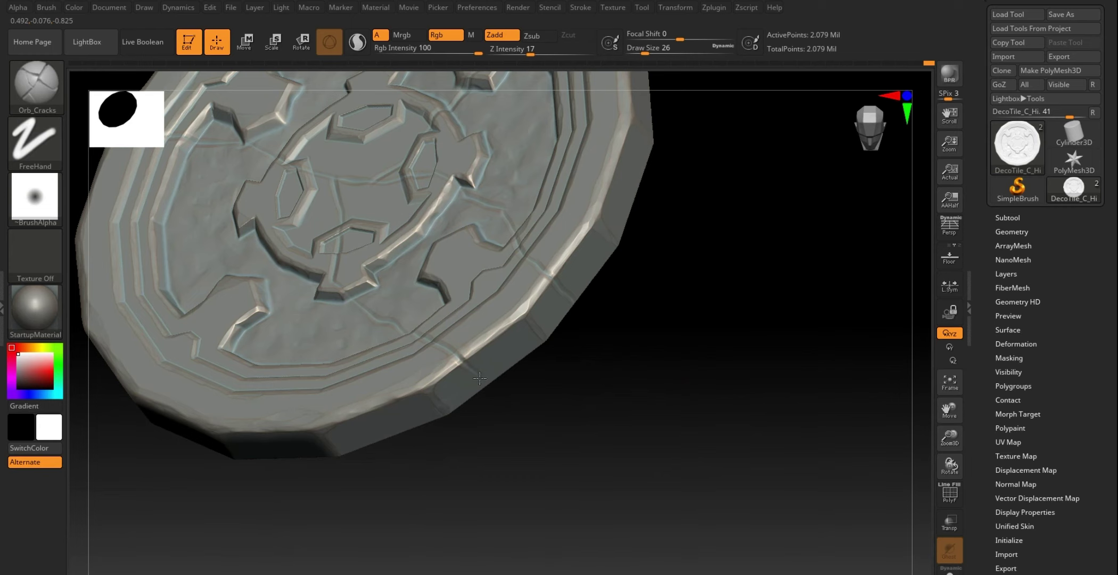
{"action": "mouse_move", "coordinate": [685, 381]}
{"action": "left_mouse_down"}
{"action": "mouse_move", "coordinate": [704, 391]}
{"action": "mouse_move", "coordinate": [674, 331]}
{"action": "mouse_move", "coordinate": [686, 397]}
{"action": "mouse_move", "coordinate": [209, 437]}
{"action": "mouse_move", "coordinate": [341, 386]}
{"action": "mouse_move", "coordinate": [304, 439]}
{"action": "mouse_move", "coordinate": [300, 425]}
{"action": "mouse_move", "coordinate": [321, 451]}
{"action": "mouse_move", "coordinate": [330, 442]}
{"action": "left_mouse_up"}
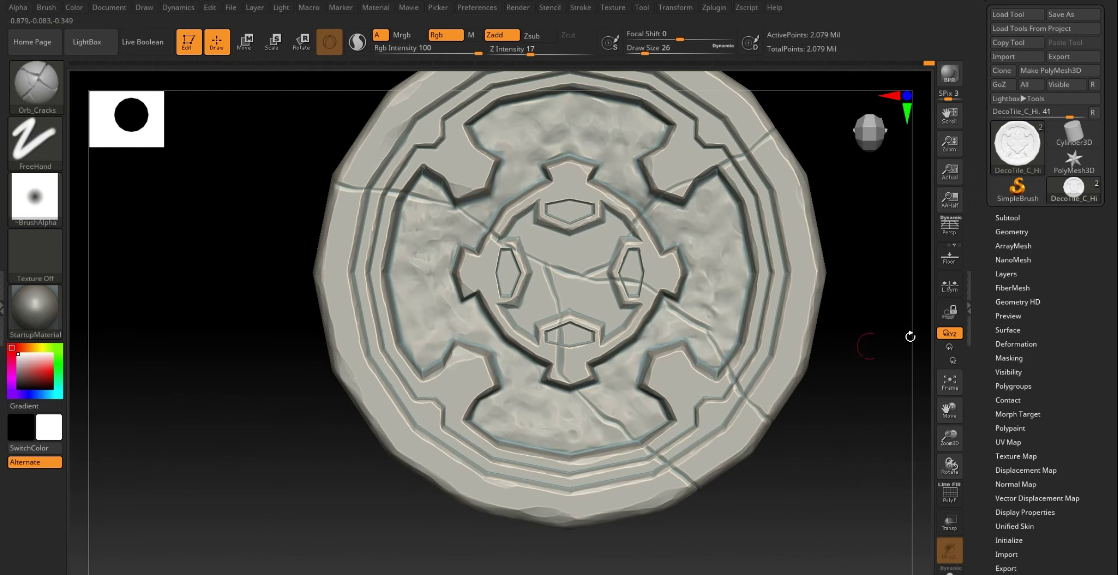
Step: Switch to ClayBuildup and build rough clay ridges onto the chipped left rim
{"action": "left_click", "coordinate": [1006, 273]}
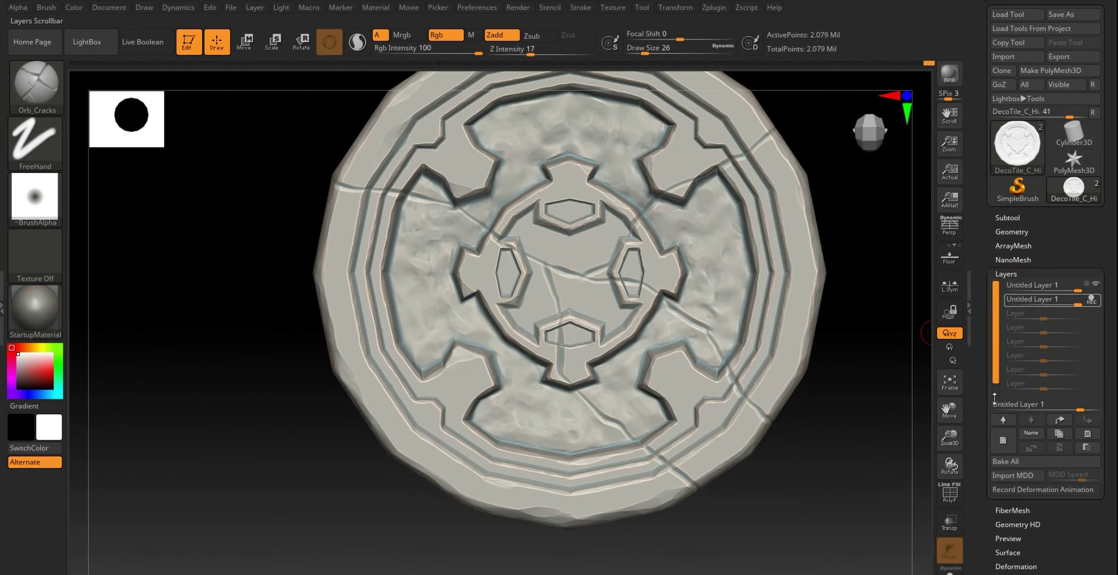
{"action": "left_click", "coordinate": [1003, 273]}
{"action": "mouse_move", "coordinate": [298, 396]}
{"action": "left_mouse_down", "text": "alt"}
{"action": "mouse_move", "coordinate": [313, 409]}
{"action": "mouse_move", "coordinate": [274, 435]}
{"action": "mouse_move", "coordinate": [257, 426]}
{"action": "mouse_move", "coordinate": [320, 422]}
{"action": "mouse_move", "coordinate": [309, 328]}
{"action": "mouse_move", "coordinate": [338, 358]}
{"action": "mouse_move", "coordinate": [362, 462]}
{"action": "left_mouse_up", "text": "alt"}
{"action": "key", "text": "b"}
{"action": "key", "text": "c"}
{"action": "key", "text": "b"}
{"action": "mouse_move", "coordinate": [263, 472]}
{"action": "left_mouse_down"}
{"action": "mouse_move", "coordinate": [269, 419]}
{"action": "mouse_move", "coordinate": [305, 459]}
{"action": "mouse_move", "coordinate": [419, 399]}
{"action": "mouse_move", "coordinate": [405, 378]}
{"action": "mouse_move", "coordinate": [420, 417]}
{"action": "mouse_move", "coordinate": [415, 436]}
{"action": "left_mouse_up"}
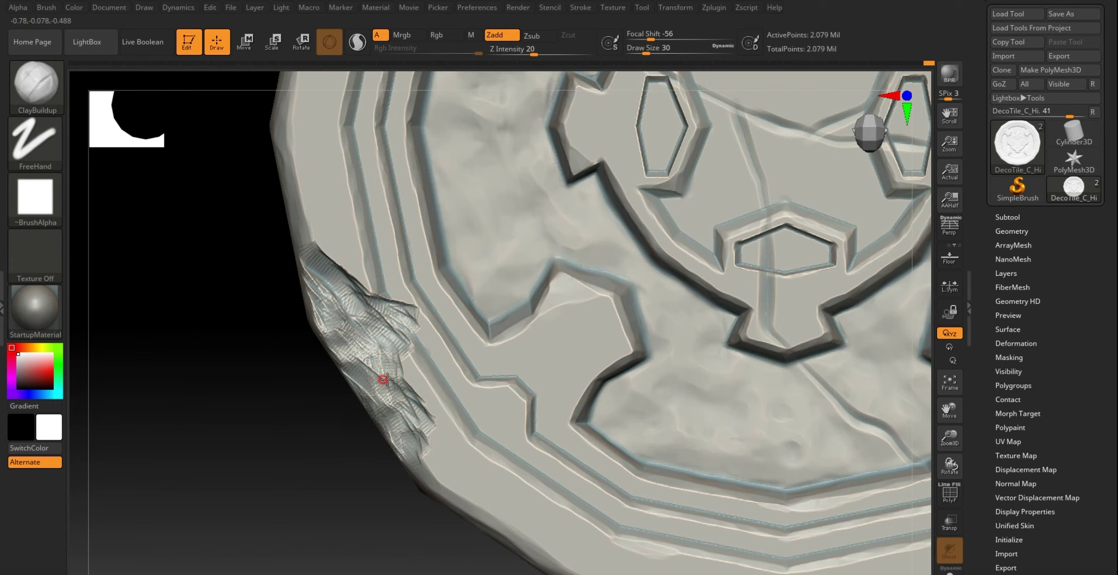
{"action": "mouse_move", "coordinate": [383, 379]}
{"action": "left_mouse_down"}
{"action": "mouse_move", "coordinate": [313, 259]}
{"action": "mouse_move", "coordinate": [312, 274]}
{"action": "mouse_move", "coordinate": [335, 268]}
{"action": "left_mouse_up"}
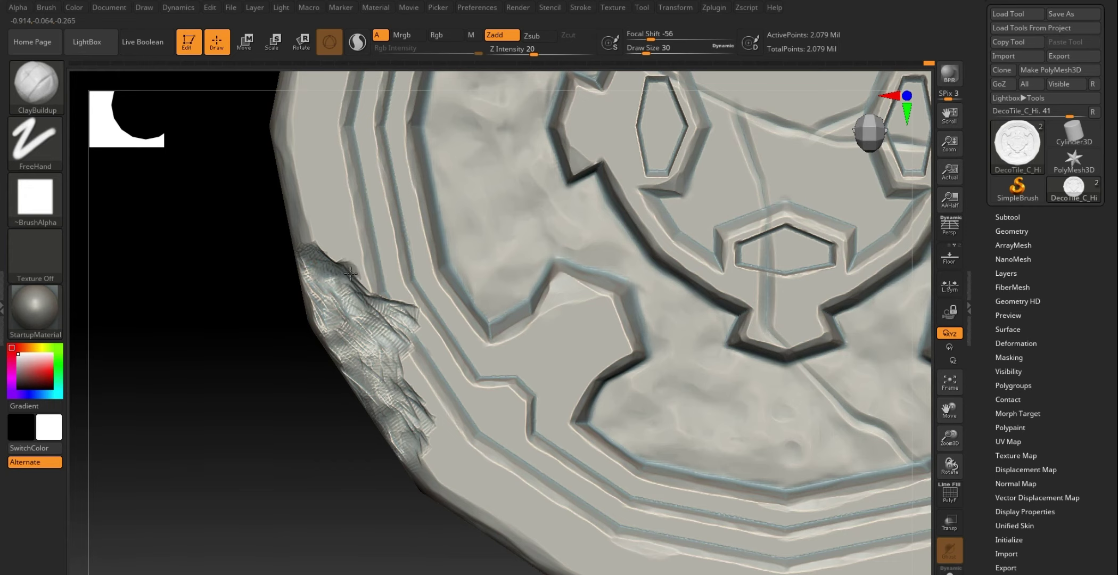
{"action": "left_click", "coordinate": [362, 297]}
{"action": "left_click_drag", "start_coordinate": [236, 372], "coordinate": [297, 419], "text": "alt"}
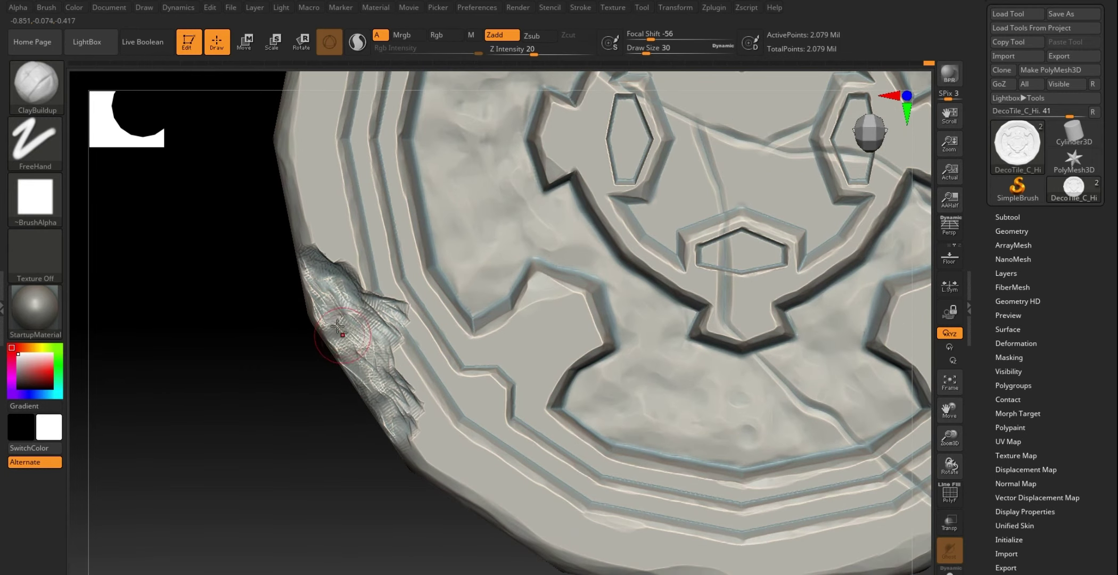
{"action": "left_click_drag", "start_coordinate": [337, 326], "coordinate": [331, 359]}
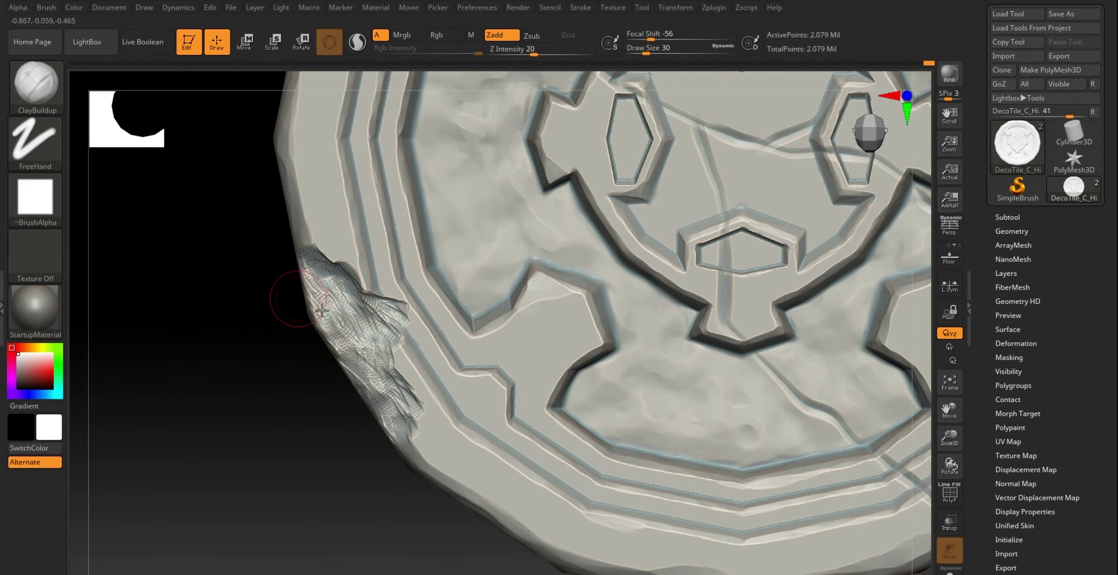
{"action": "left_click", "coordinate": [35, 86]}
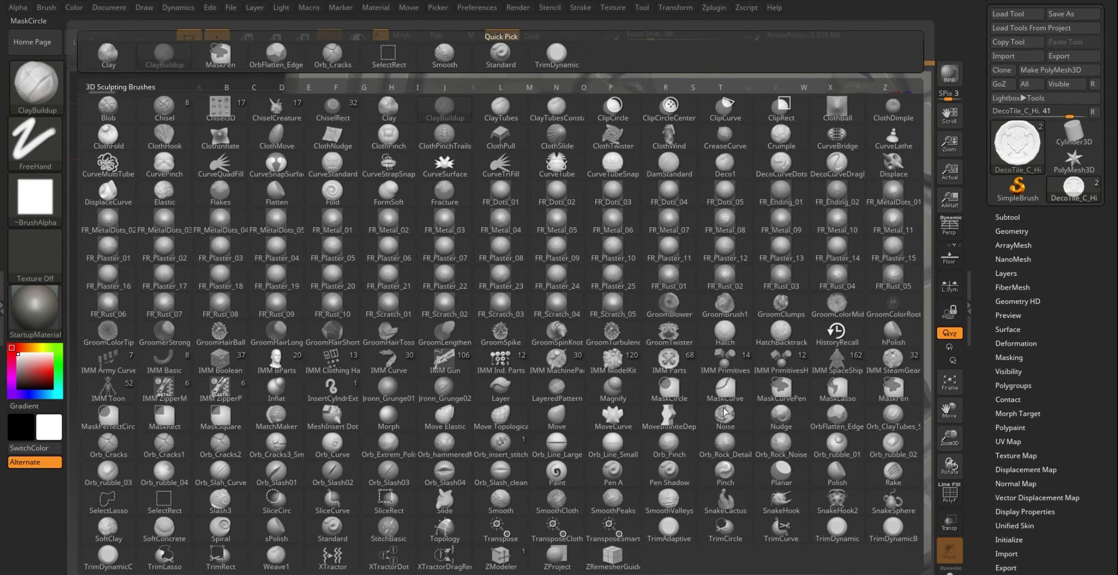
Step: Switch to OrbFlatten_Edge and flatten the ridged left rim chip into facets
{"action": "left_click", "coordinate": [859, 414]}
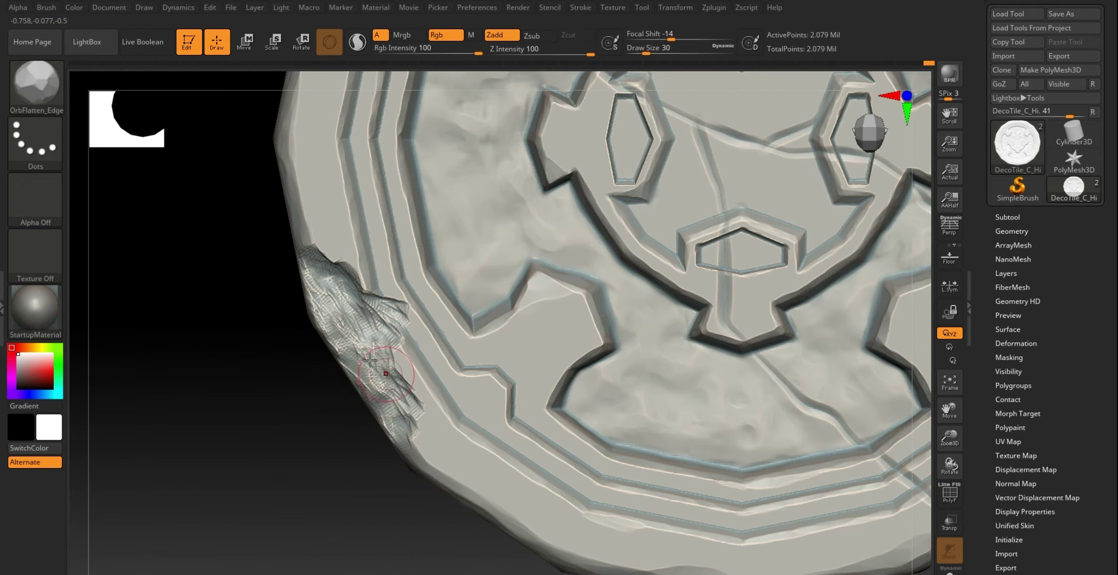
{"action": "mouse_move", "coordinate": [370, 360]}
{"action": "left_mouse_down"}
{"action": "mouse_move", "coordinate": [335, 322]}
{"action": "mouse_move", "coordinate": [326, 267]}
{"action": "mouse_move", "coordinate": [317, 318]}
{"action": "left_mouse_up"}
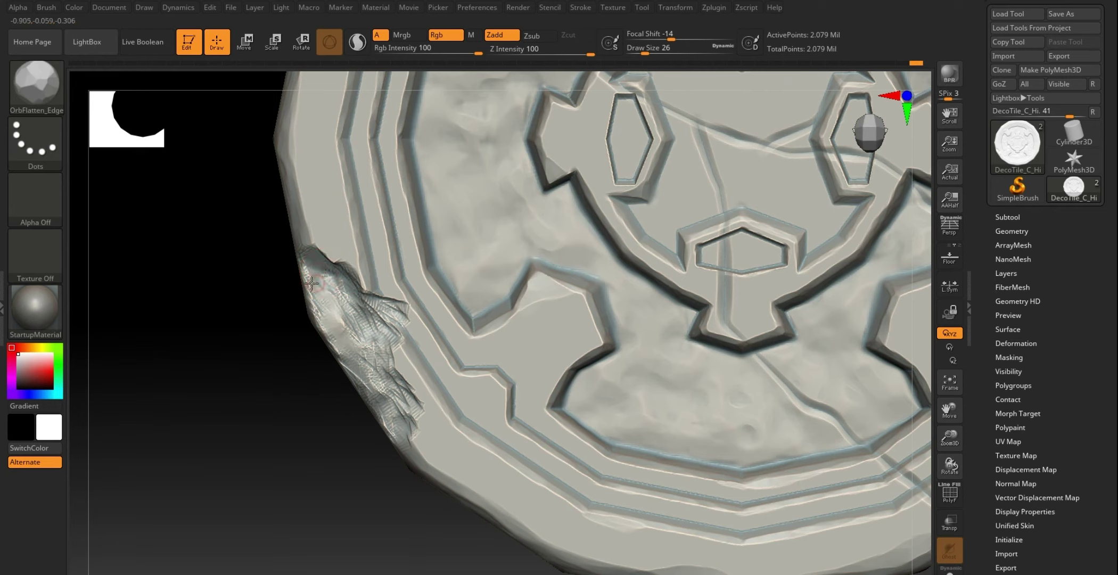
{"action": "left_click_drag", "start_coordinate": [350, 354], "coordinate": [406, 400]}
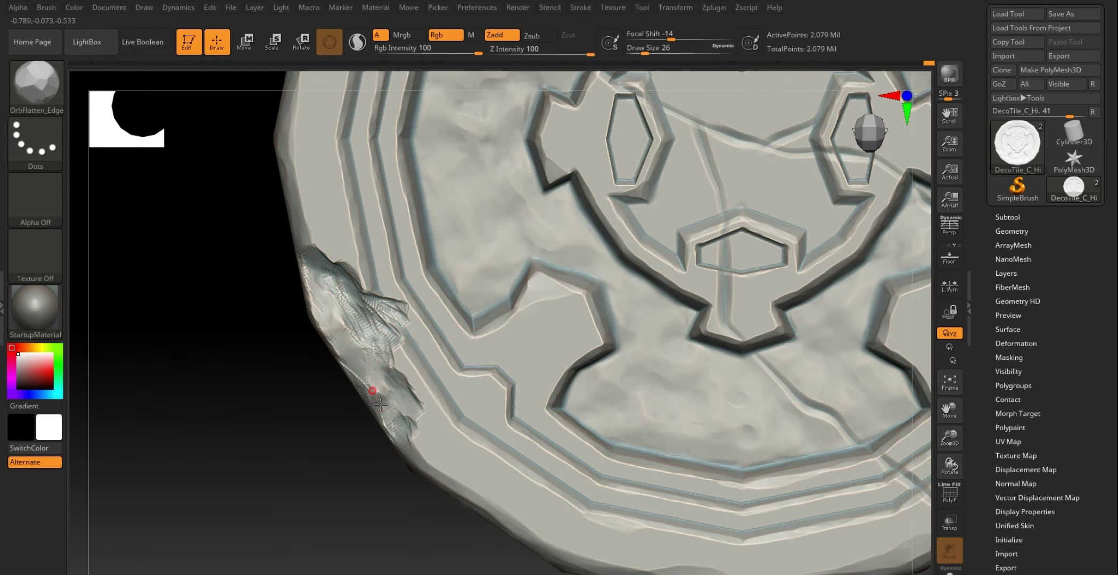
{"action": "left_click_drag", "start_coordinate": [389, 407], "coordinate": [401, 421]}
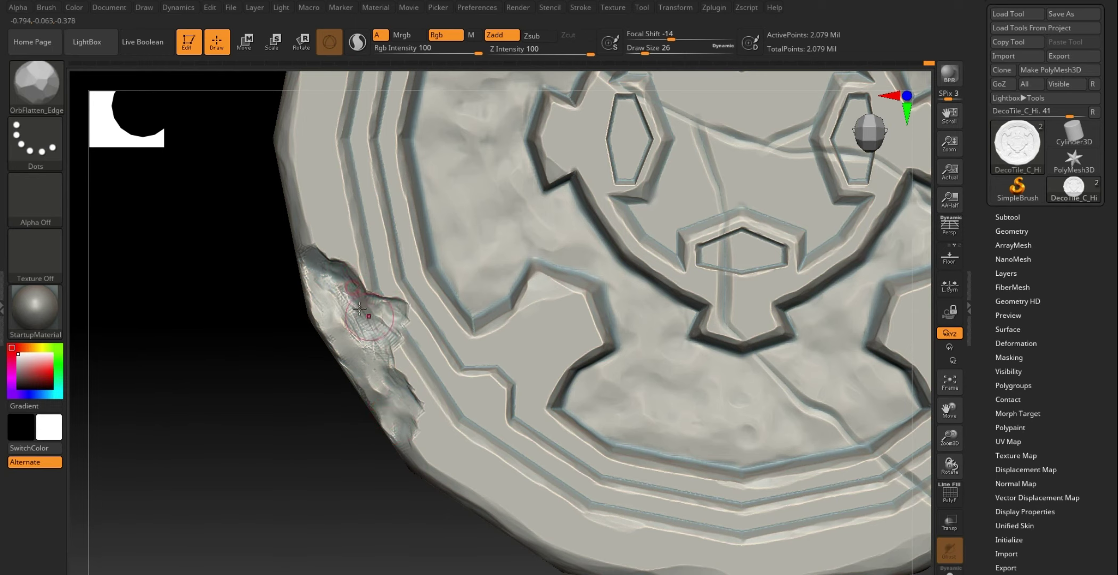
{"action": "mouse_move", "coordinate": [359, 309]}
{"action": "left_mouse_down"}
{"action": "mouse_move", "coordinate": [379, 358]}
{"action": "mouse_move", "coordinate": [322, 287]}
{"action": "left_mouse_up"}
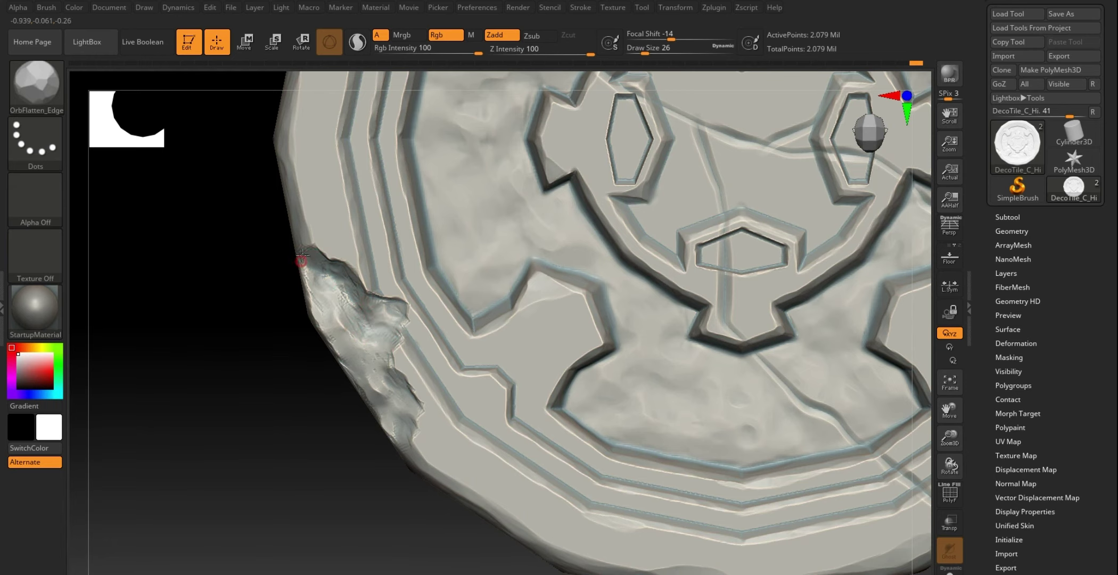
{"action": "mouse_move", "coordinate": [306, 252]}
{"action": "left_mouse_down"}
{"action": "mouse_move", "coordinate": [346, 351]}
{"action": "mouse_move", "coordinate": [402, 436]}
{"action": "left_mouse_up"}
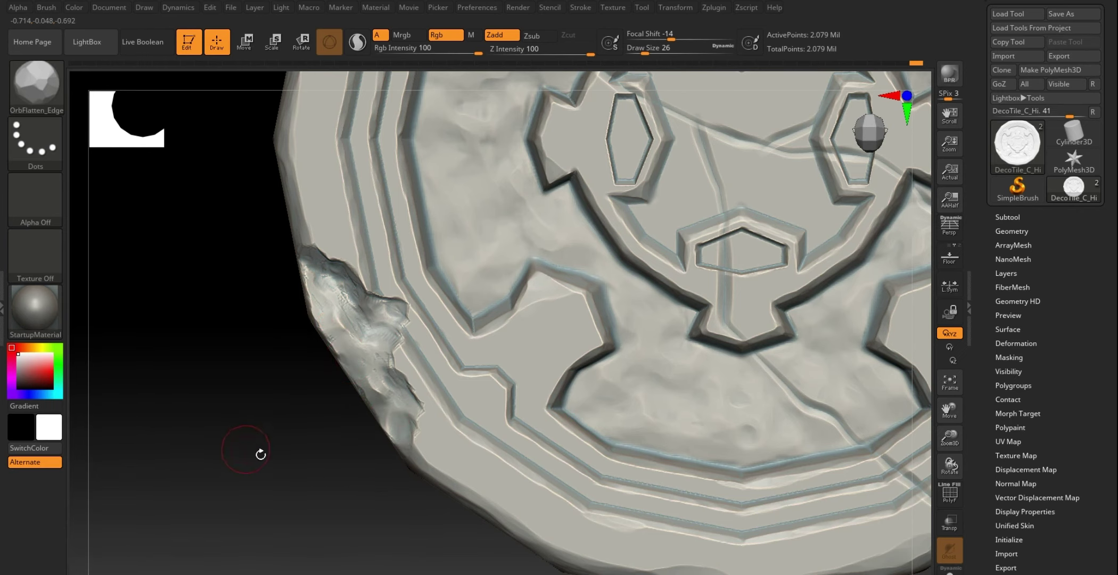
Step: Tilt the tile to show the rim bevel and smooth the chip's rim surface
{"action": "key", "text": "f"}
{"action": "left_click_drag", "start_coordinate": [269, 377], "coordinate": [336, 321]}
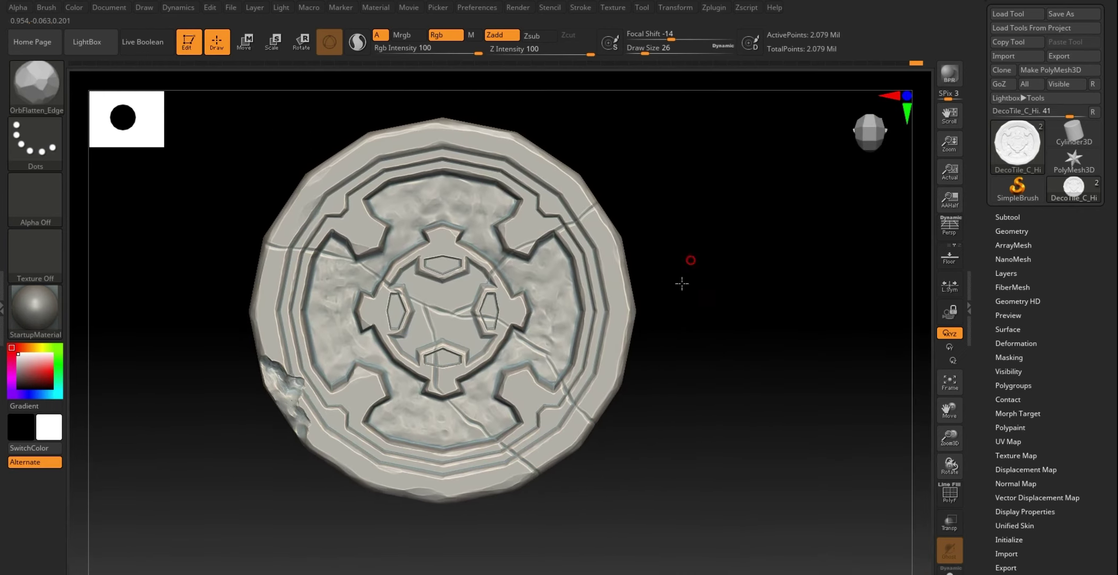
{"action": "left_click_drag", "start_coordinate": [690, 260], "coordinate": [535, 342]}
{"action": "left_click_drag", "start_coordinate": [195, 464], "coordinate": [429, 356], "text": "alt"}
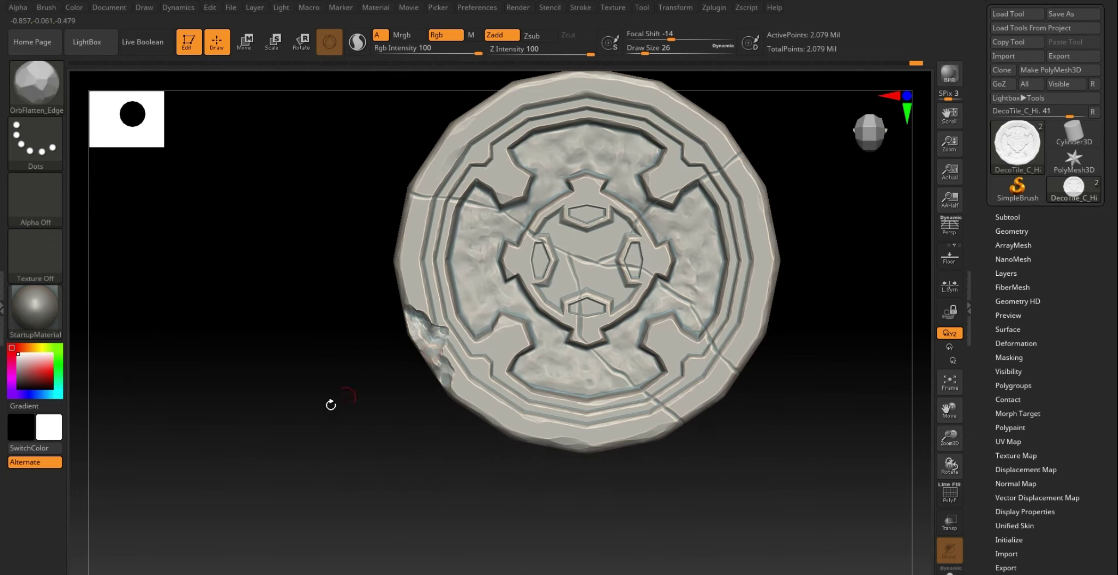
{"action": "left_click_drag", "start_coordinate": [331, 404], "coordinate": [354, 443], "text": "alt"}
{"action": "left_click_drag", "start_coordinate": [367, 415], "coordinate": [407, 316]}
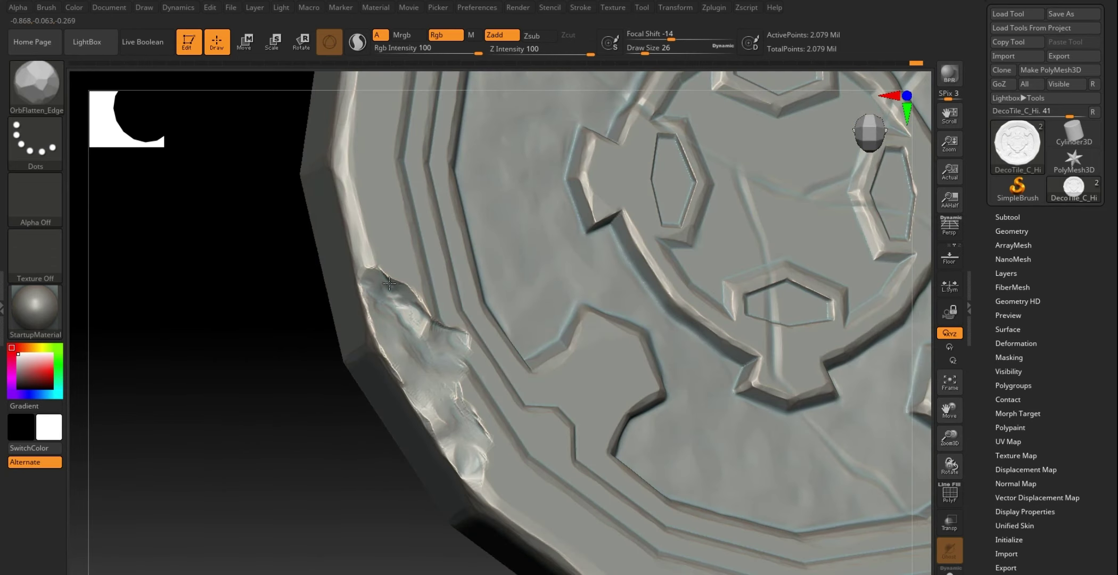
{"action": "left_click_drag", "start_coordinate": [262, 424], "coordinate": [236, 439]}
{"action": "left_click_drag", "start_coordinate": [315, 425], "coordinate": [416, 377]}
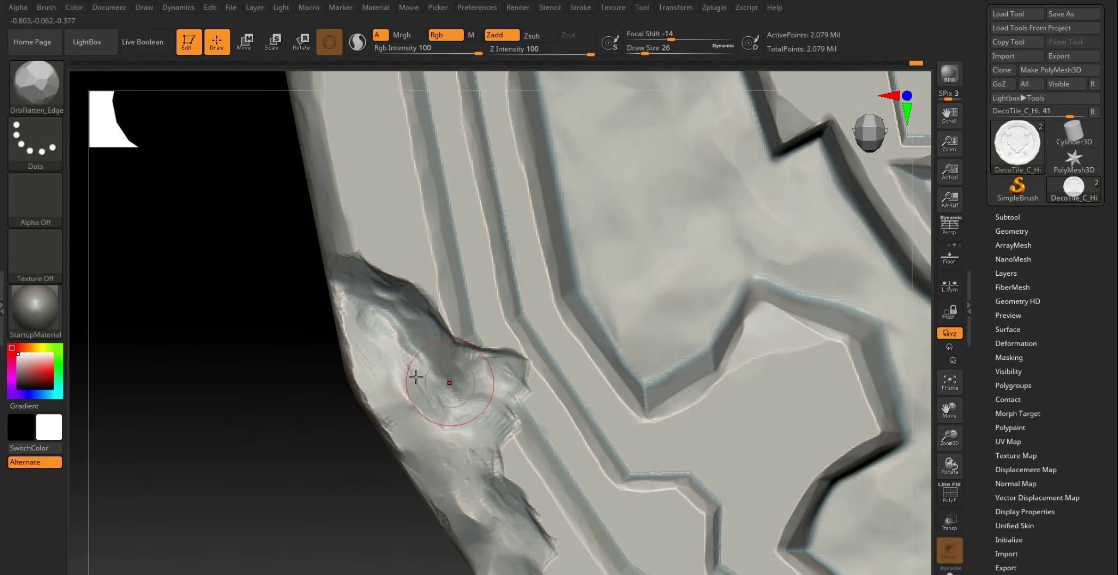
{"action": "mouse_move", "coordinate": [290, 450]}
{"action": "left_mouse_down"}
{"action": "mouse_move", "coordinate": [351, 338]}
{"action": "mouse_move", "coordinate": [362, 374]}
{"action": "left_mouse_up"}
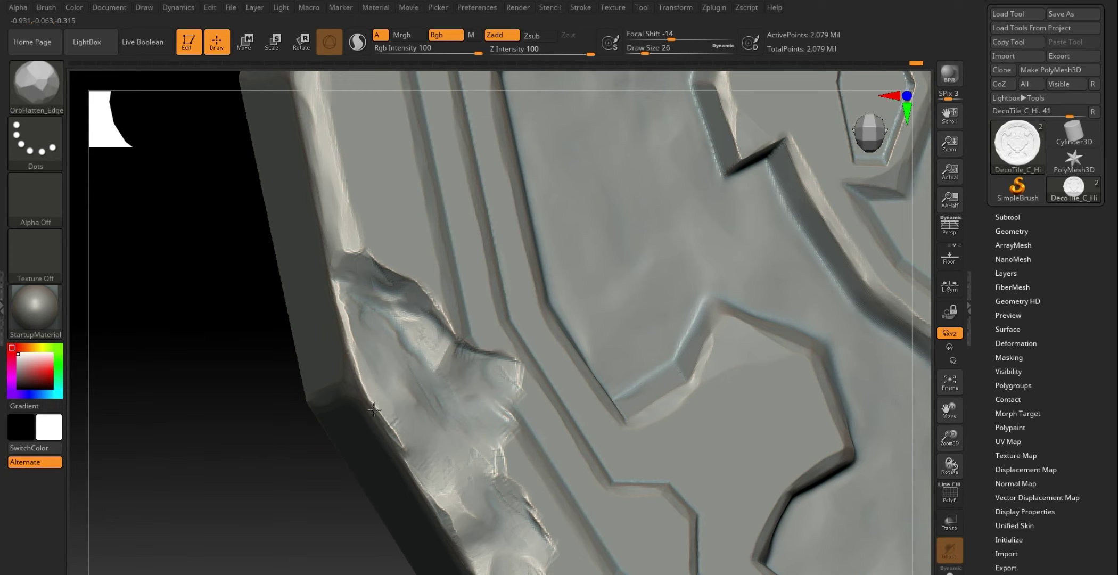
{"action": "left_click_drag", "start_coordinate": [400, 432], "coordinate": [405, 450]}
{"action": "left_click_drag", "start_coordinate": [222, 480], "coordinate": [329, 363]}
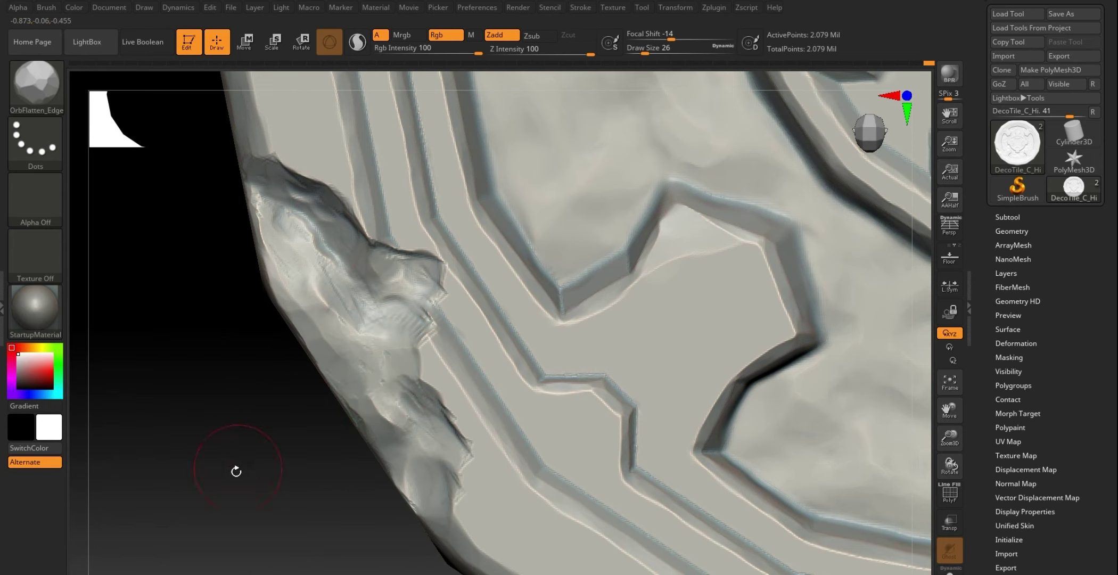
{"action": "left_click_drag", "start_coordinate": [232, 467], "coordinate": [206, 473]}
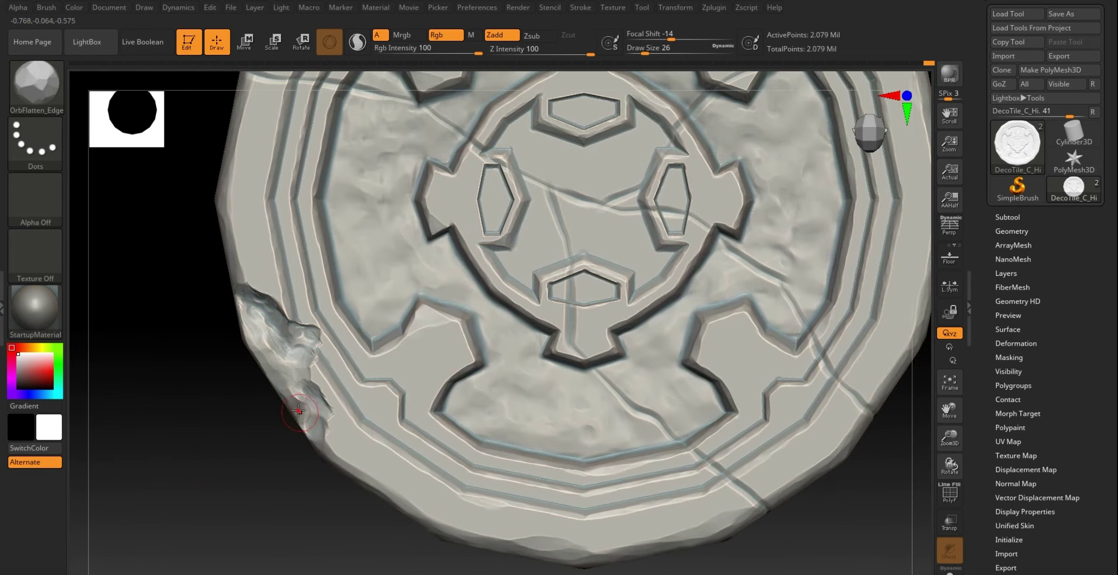
Step: Frame the tile, zoom on its upper half, and switch back to ClayBuildup
{"action": "key", "text": "f"}
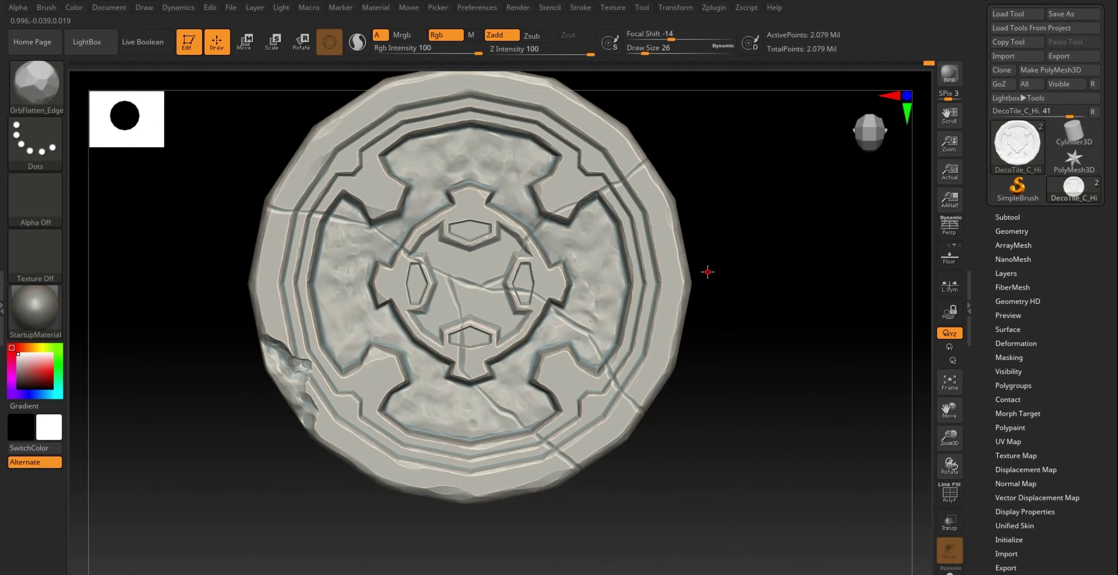
{"action": "left_click_drag", "start_coordinate": [706, 269], "coordinate": [559, 319], "text": "alt"}
{"action": "mouse_move", "coordinate": [654, 187]}
{"action": "left_mouse_down", "text": "alt"}
{"action": "mouse_move", "coordinate": [686, 229]}
{"action": "mouse_move", "coordinate": [429, 252]}
{"action": "mouse_move", "coordinate": [398, 225]}
{"action": "mouse_move", "coordinate": [466, 310]}
{"action": "mouse_move", "coordinate": [436, 228]}
{"action": "mouse_move", "coordinate": [451, 246]}
{"action": "mouse_move", "coordinate": [427, 229]}
{"action": "mouse_move", "coordinate": [489, 306]}
{"action": "mouse_move", "coordinate": [576, 302]}
{"action": "mouse_move", "coordinate": [511, 249]}
{"action": "mouse_move", "coordinate": [487, 261]}
{"action": "mouse_move", "coordinate": [500, 277]}
{"action": "mouse_move", "coordinate": [607, 311]}
{"action": "mouse_move", "coordinate": [570, 306]}
{"action": "mouse_move", "coordinate": [532, 256]}
{"action": "mouse_move", "coordinate": [497, 237]}
{"action": "mouse_move", "coordinate": [463, 233]}
{"action": "mouse_move", "coordinate": [452, 261]}
{"action": "mouse_move", "coordinate": [410, 229]}
{"action": "mouse_move", "coordinate": [390, 237]}
{"action": "left_mouse_up", "text": "alt"}
{"action": "key", "text": "b"}
{"action": "key", "text": "c"}
{"action": "key", "text": "b"}
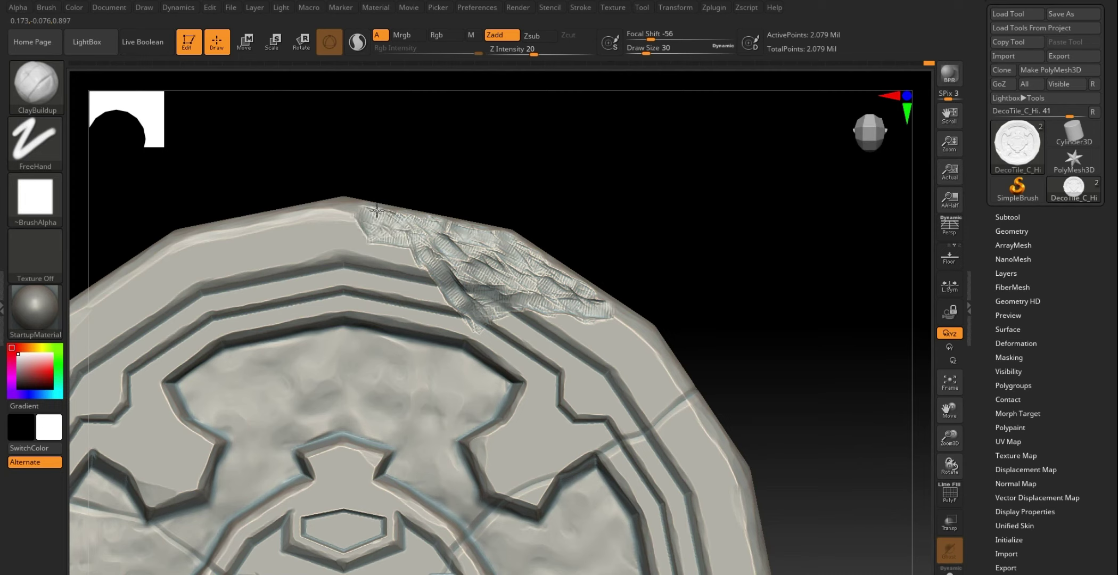
Step: Build a rough ClayBuildup chip on the upper rim, then zoom in on it
{"action": "mouse_move", "coordinate": [397, 217]}
{"action": "left_mouse_down"}
{"action": "mouse_move", "coordinate": [405, 237]}
{"action": "mouse_move", "coordinate": [452, 234]}
{"action": "mouse_move", "coordinate": [468, 298]}
{"action": "mouse_move", "coordinate": [511, 250]}
{"action": "left_mouse_up"}
{"action": "key", "text": "f"}
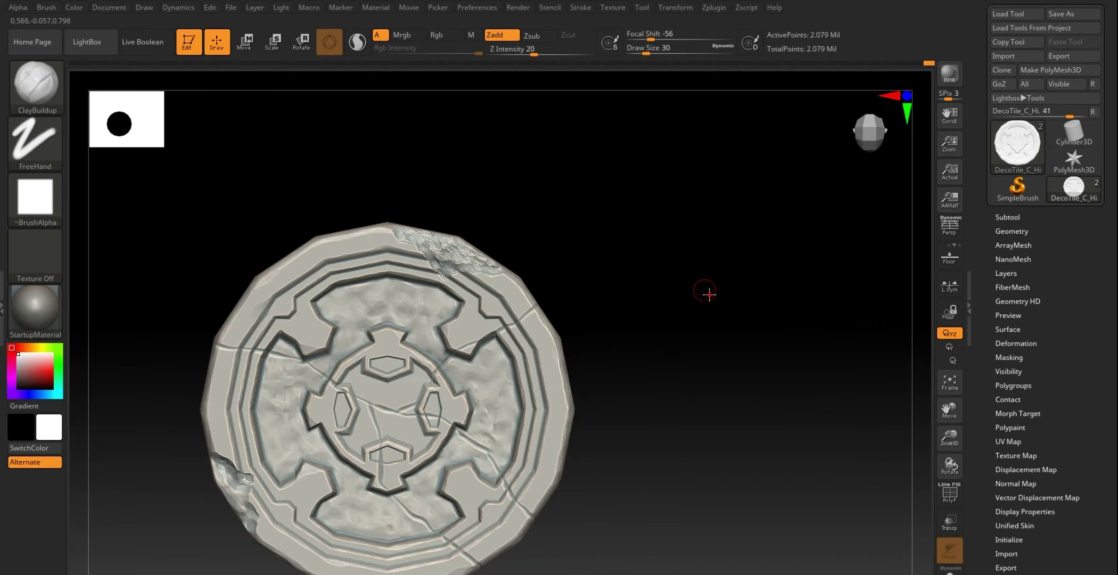
{"action": "left_click_drag", "start_coordinate": [706, 292], "coordinate": [586, 185]}
{"action": "mouse_move", "coordinate": [651, 197]}
{"action": "left_mouse_down", "text": "alt"}
{"action": "mouse_move", "coordinate": [689, 212]}
{"action": "mouse_move", "coordinate": [544, 284]}
{"action": "left_mouse_up", "text": "alt"}
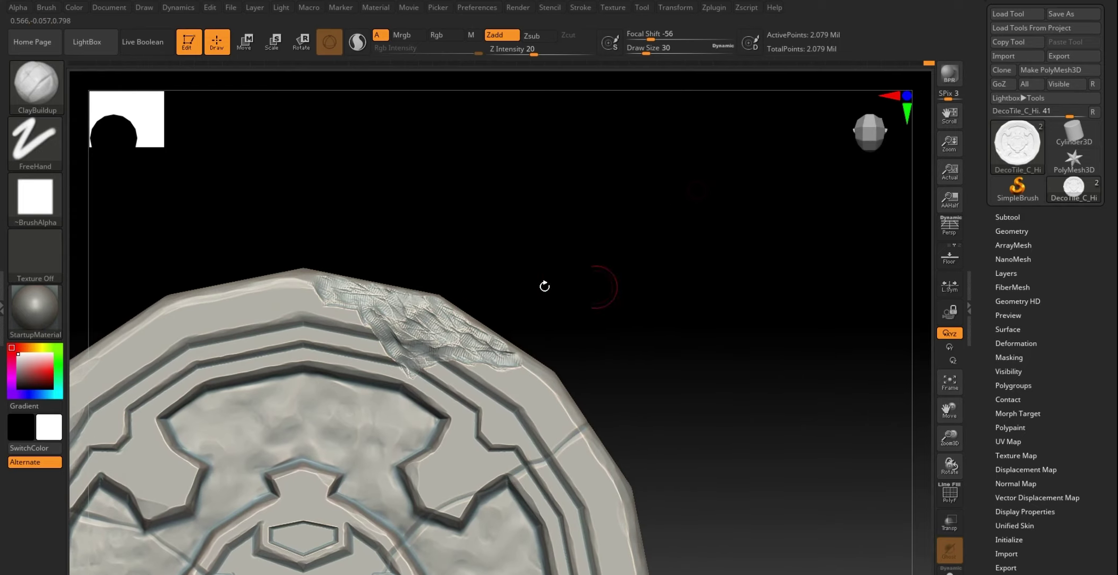
{"action": "mouse_move", "coordinate": [633, 293]}
{"action": "left_mouse_down", "text": "alt"}
{"action": "mouse_move", "coordinate": [474, 305]}
{"action": "mouse_move", "coordinate": [530, 351]}
{"action": "left_mouse_up", "text": "alt"}
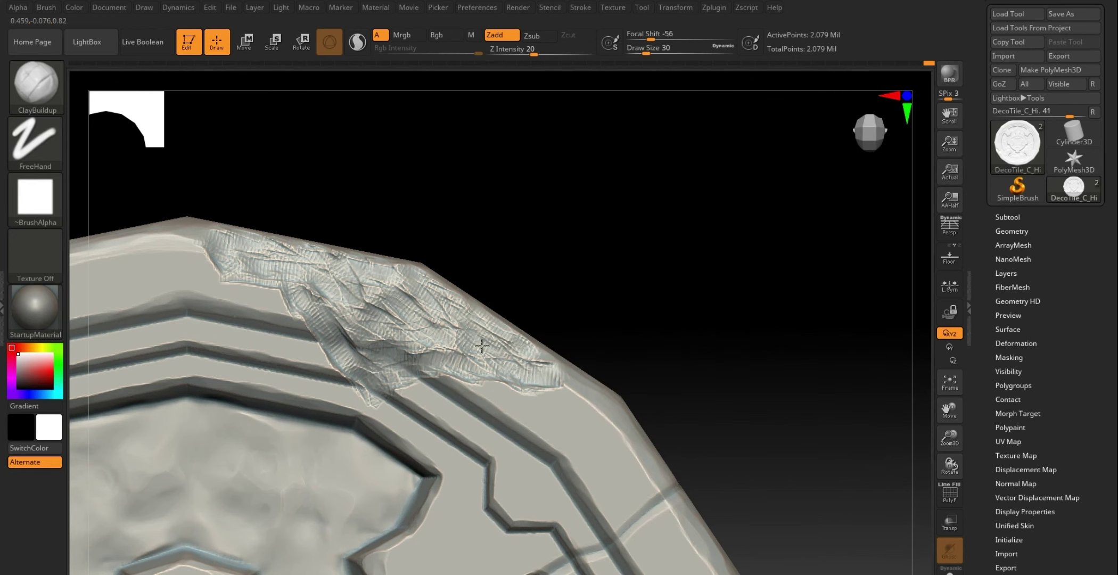
Step: Switch to OrbFlatten_Edge and smooth the hatched clay detail across the upper rim patch
{"action": "left_click", "coordinate": [40, 88]}
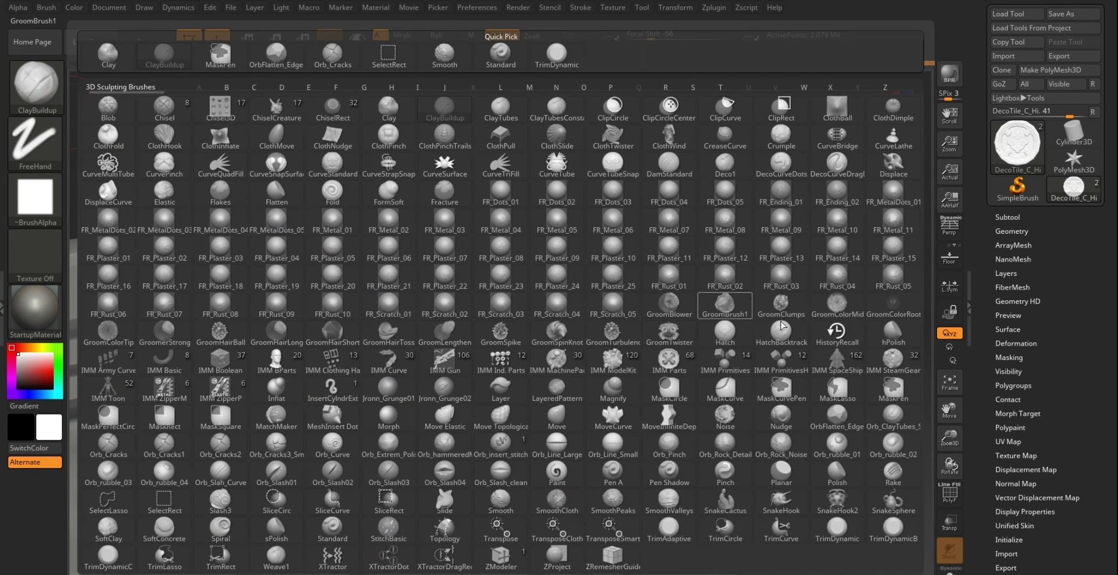
{"action": "left_click", "coordinate": [836, 420]}
{"action": "mouse_move", "coordinate": [299, 345]}
{"action": "left_mouse_down"}
{"action": "mouse_move", "coordinate": [244, 240]}
{"action": "mouse_move", "coordinate": [327, 252]}
{"action": "mouse_move", "coordinate": [224, 261]}
{"action": "mouse_move", "coordinate": [275, 244]}
{"action": "mouse_move", "coordinate": [250, 224]}
{"action": "mouse_move", "coordinate": [369, 265]}
{"action": "mouse_move", "coordinate": [364, 294]}
{"action": "mouse_move", "coordinate": [375, 308]}
{"action": "mouse_move", "coordinate": [309, 309]}
{"action": "mouse_move", "coordinate": [326, 326]}
{"action": "mouse_move", "coordinate": [385, 346]}
{"action": "mouse_move", "coordinate": [346, 282]}
{"action": "mouse_move", "coordinate": [370, 288]}
{"action": "mouse_move", "coordinate": [385, 261]}
{"action": "mouse_move", "coordinate": [419, 278]}
{"action": "mouse_move", "coordinate": [413, 267]}
{"action": "mouse_move", "coordinate": [381, 262]}
{"action": "mouse_move", "coordinate": [409, 285]}
{"action": "left_mouse_up"}
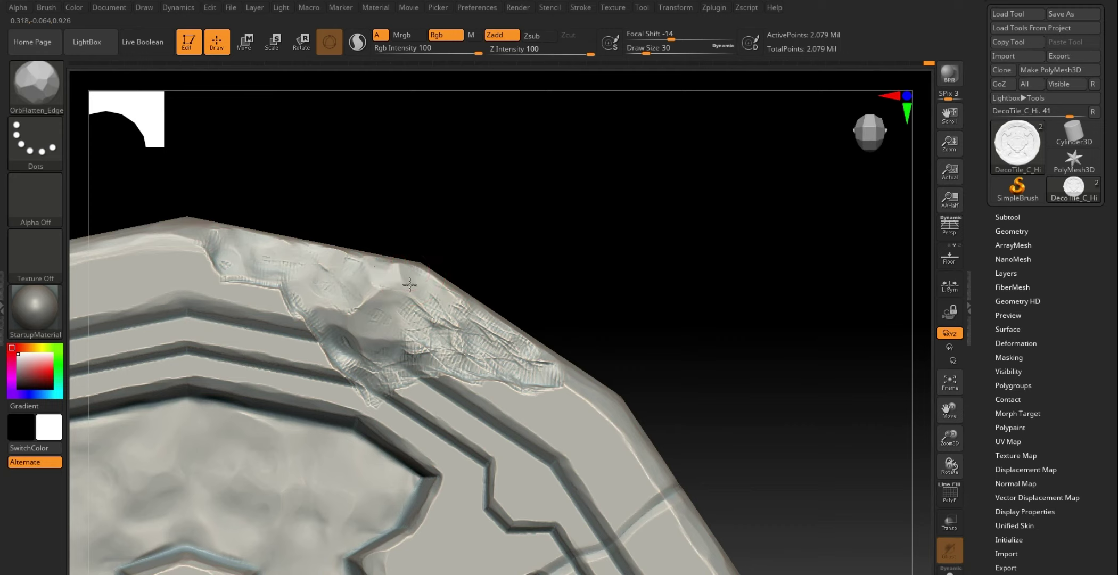
{"action": "mouse_move", "coordinate": [496, 332]}
{"action": "left_mouse_down"}
{"action": "mouse_move", "coordinate": [456, 311]}
{"action": "mouse_move", "coordinate": [467, 300]}
{"action": "mouse_move", "coordinate": [502, 342]}
{"action": "left_mouse_up"}
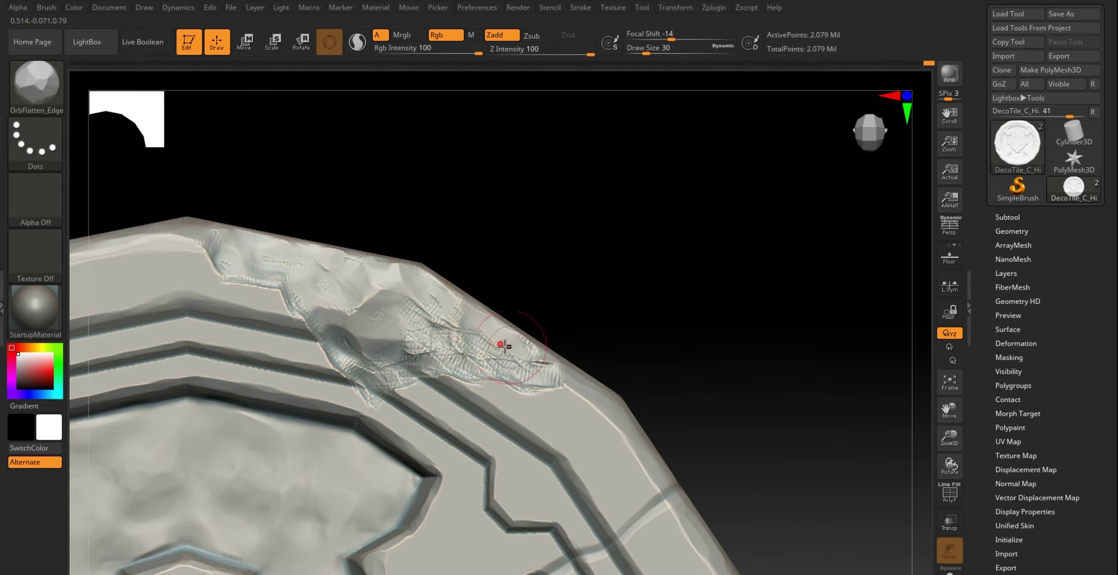
{"action": "left_click_drag", "start_coordinate": [368, 327], "coordinate": [379, 374]}
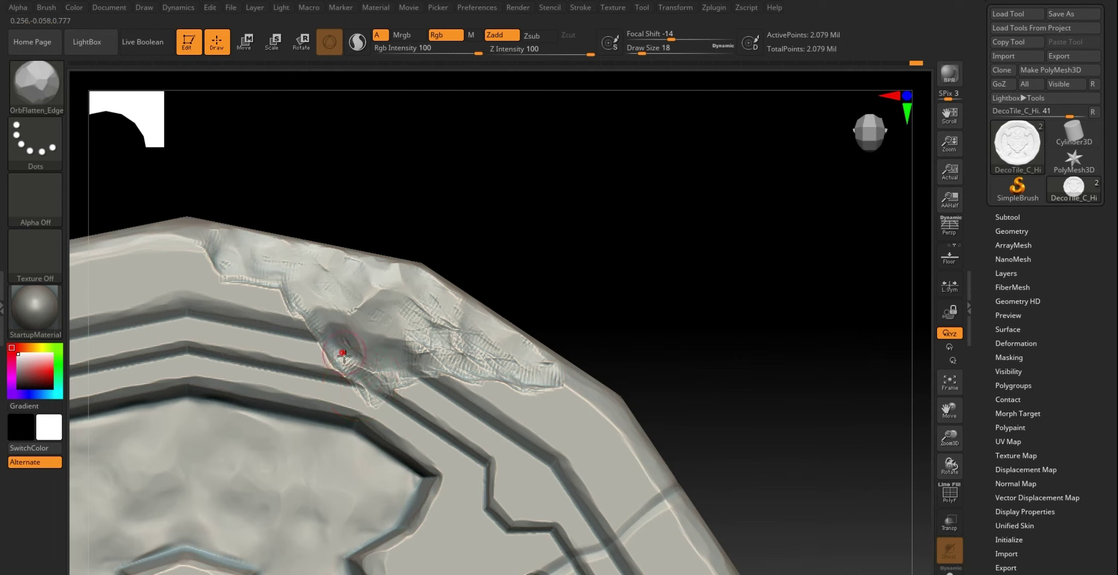
{"action": "left_click_drag", "start_coordinate": [359, 356], "coordinate": [280, 277]}
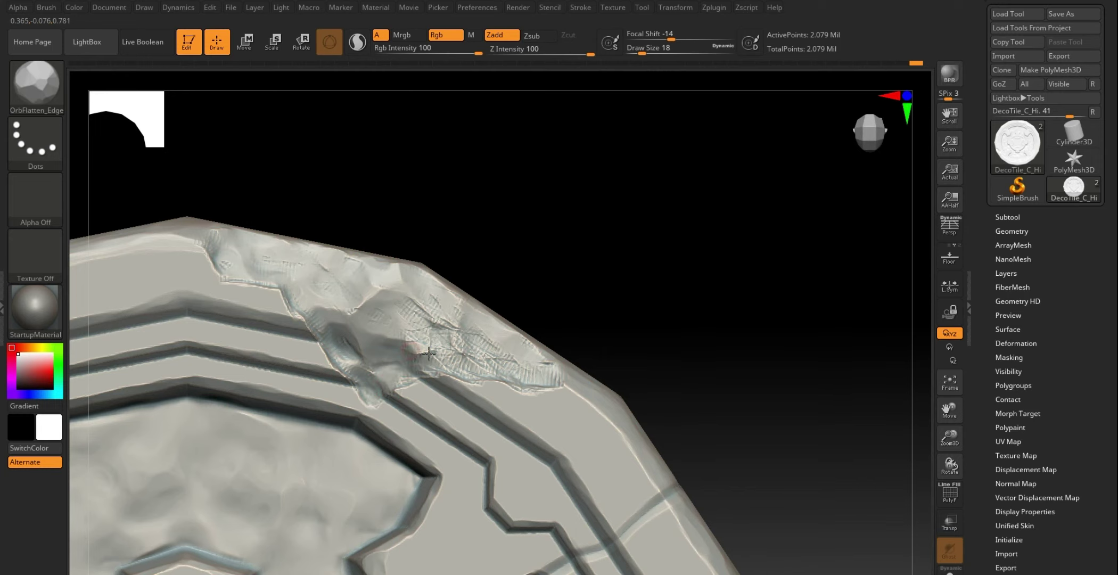
{"action": "left_click_drag", "start_coordinate": [418, 311], "coordinate": [459, 358]}
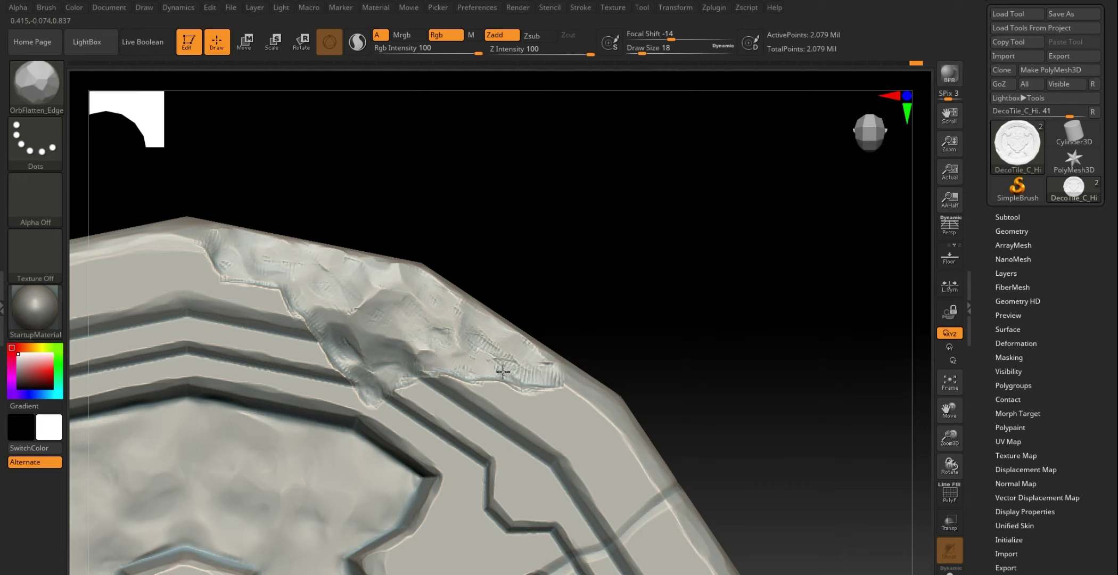
{"action": "left_click_drag", "start_coordinate": [503, 371], "coordinate": [475, 336]}
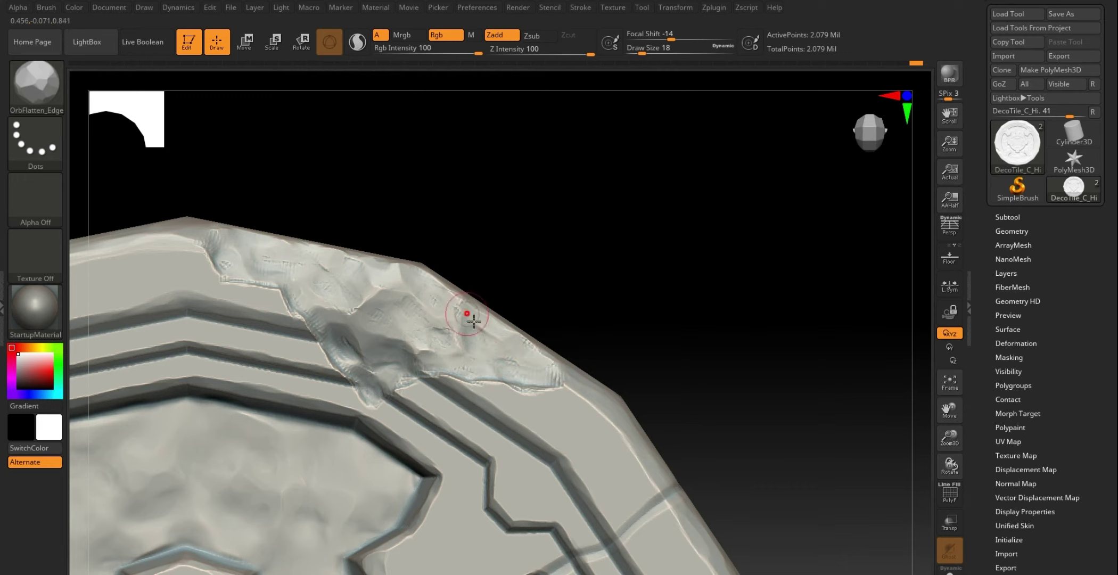
{"action": "left_click_drag", "start_coordinate": [364, 268], "coordinate": [212, 233]}
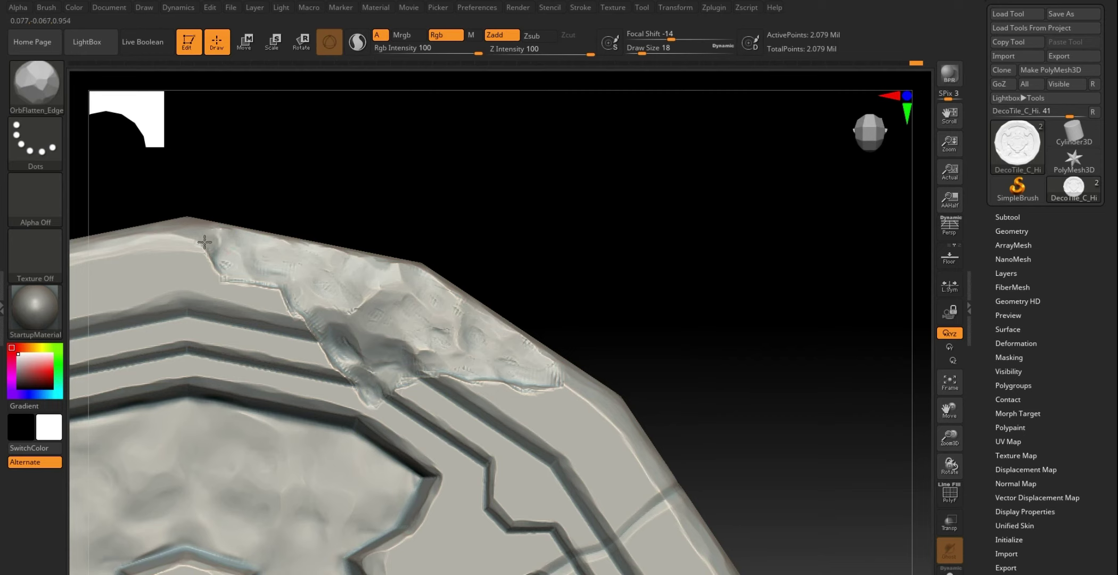
{"action": "mouse_move", "coordinate": [219, 251]}
{"action": "left_mouse_down"}
{"action": "mouse_move", "coordinate": [320, 311]}
{"action": "mouse_move", "coordinate": [269, 287]}
{"action": "mouse_move", "coordinate": [362, 298]}
{"action": "left_mouse_up"}
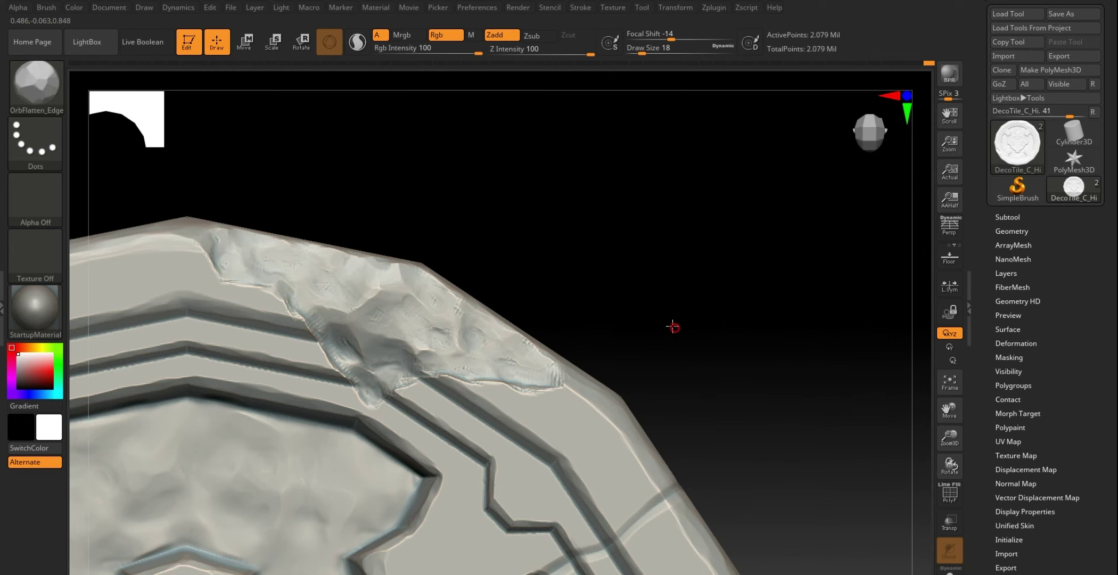
{"action": "right_click_drag", "start_coordinate": [669, 325], "coordinate": [587, 207], "text": "ctrl"}
Step: Zoom to the tile front, switch to ClayBuildup, and build a rough patch beside the top hexagon
{"action": "mouse_move", "coordinate": [583, 274]}
{"action": "right_mouse_down"}
{"action": "mouse_move", "coordinate": [604, 345]}
{"action": "mouse_move", "coordinate": [522, 235]}
{"action": "right_mouse_up"}
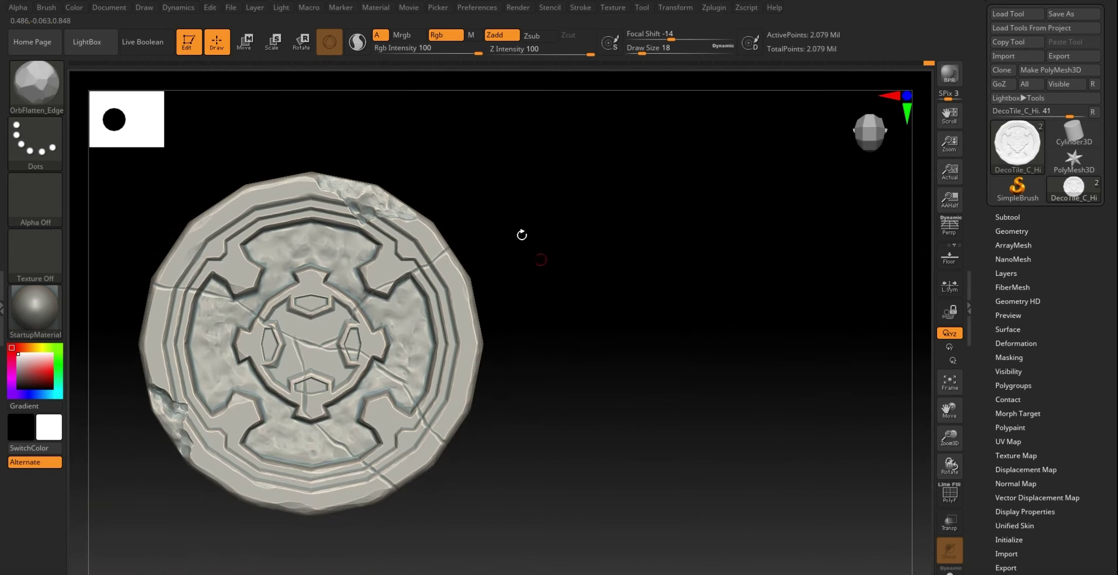
{"action": "mouse_move", "coordinate": [612, 274]}
{"action": "right_mouse_down", "text": "ctrl"}
{"action": "mouse_move", "coordinate": [654, 294]}
{"action": "mouse_move", "coordinate": [748, 257]}
{"action": "mouse_move", "coordinate": [560, 337]}
{"action": "right_mouse_up", "text": "ctrl"}
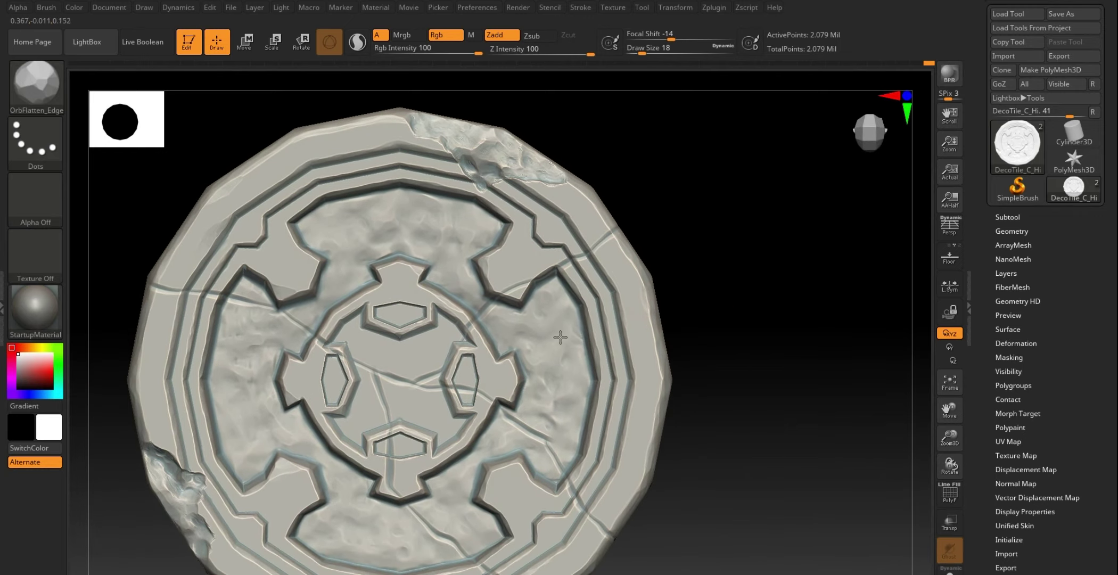
{"action": "right_click_drag", "start_coordinate": [749, 325], "coordinate": [581, 343], "text": "ctrl"}
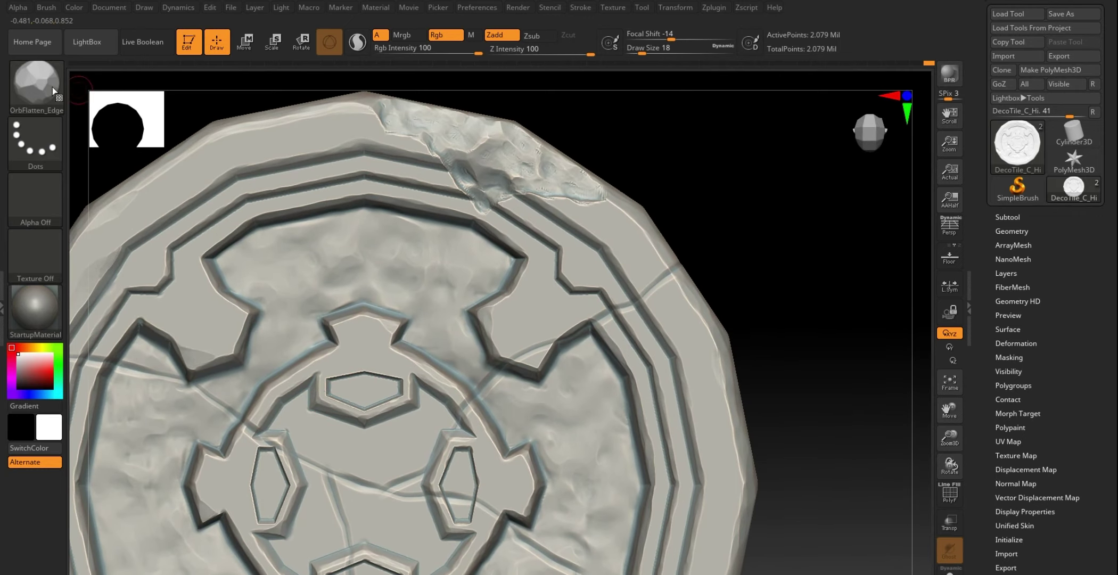
{"action": "key", "text": "2"}
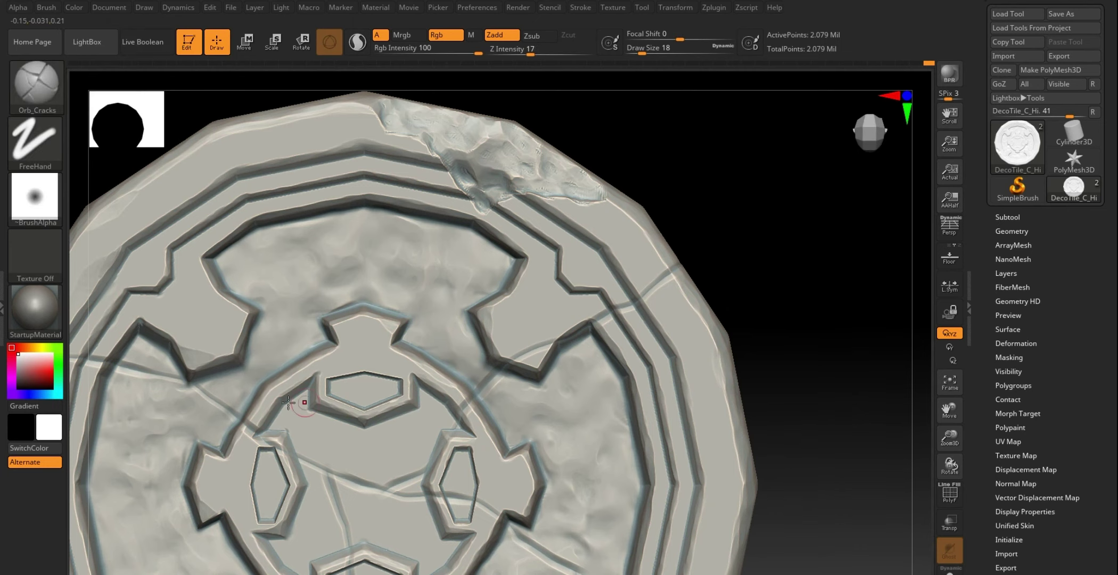
{"action": "key", "text": "b"}
{"action": "key", "text": "c"}
{"action": "key", "text": "b"}
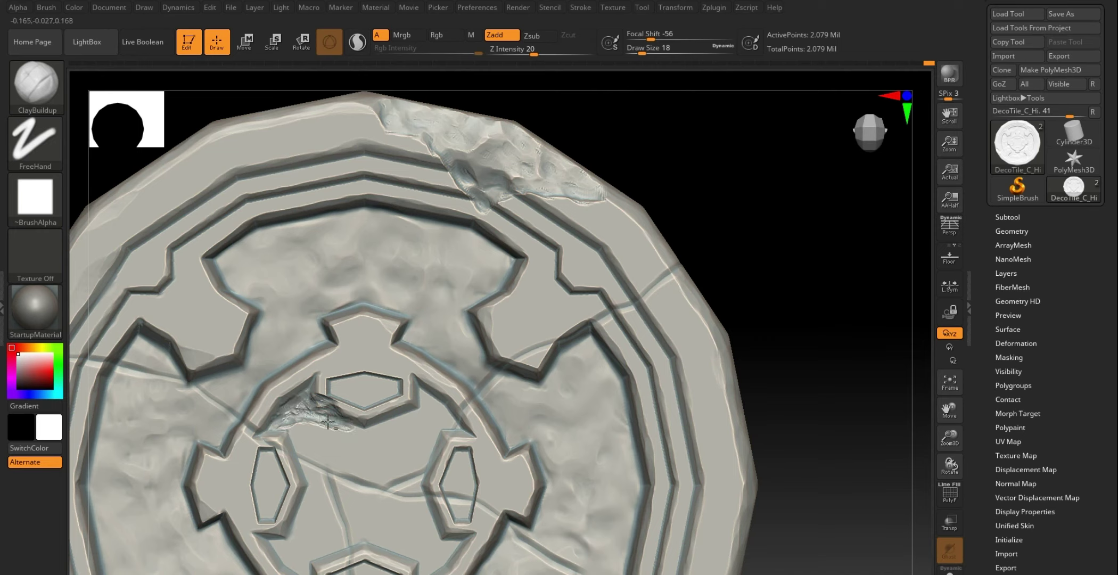
{"action": "left_click_drag", "start_coordinate": [328, 423], "coordinate": [357, 427]}
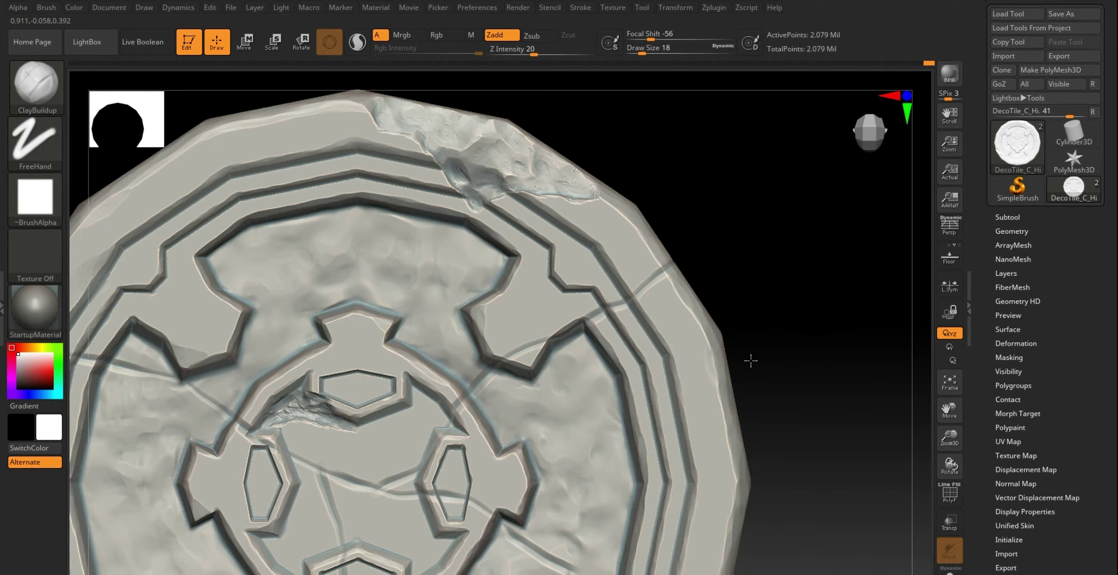
{"action": "mouse_move", "coordinate": [748, 357]}
{"action": "left_mouse_down", "text": "alt"}
{"action": "mouse_move", "coordinate": [763, 229]}
{"action": "mouse_move", "coordinate": [836, 297]}
{"action": "left_mouse_up", "text": "alt"}
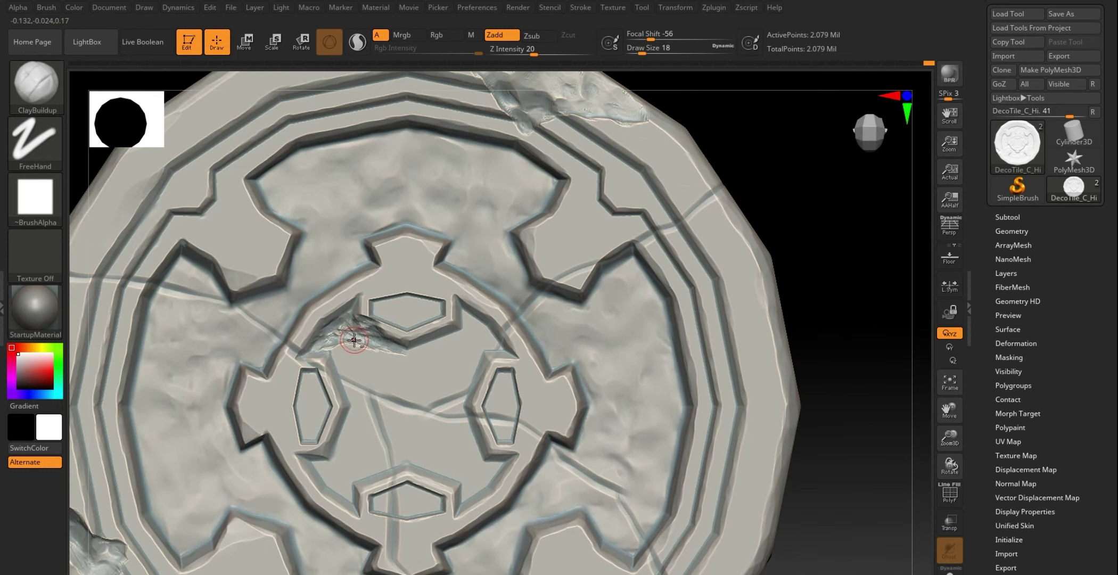
{"action": "scroll", "coordinate": [367, 324], "scroll_direction": "up", "scroll_amount": 2}
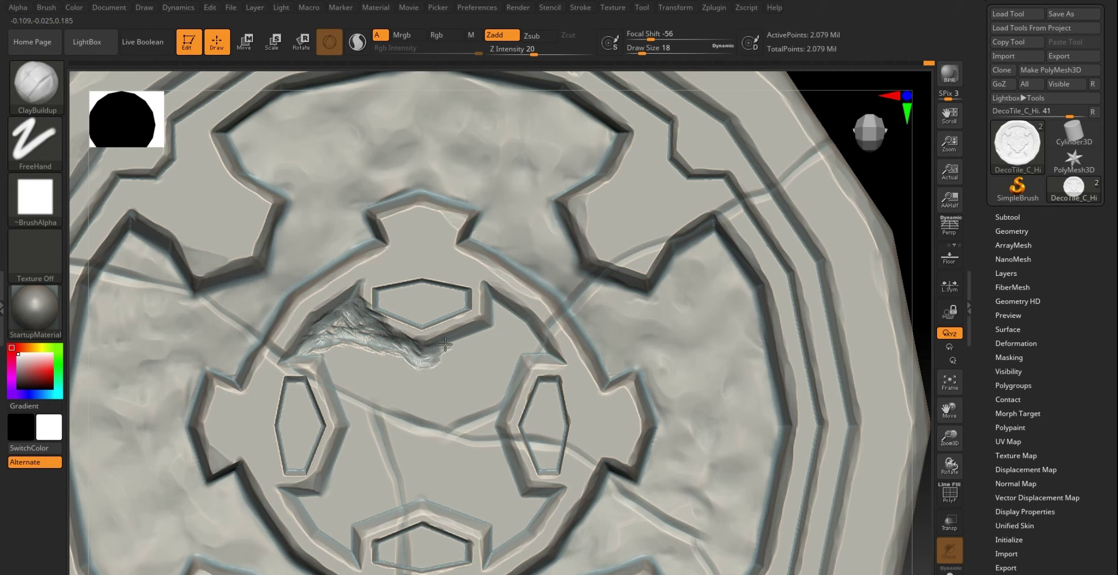
Step: Add more clay to the top-hexagon patch, then flatten it with OrbFlatten_Edge into chipped facets
{"action": "left_click_drag", "start_coordinate": [445, 344], "coordinate": [297, 303]}
{"action": "left_click", "coordinate": [36, 86]}
{"action": "left_click", "coordinate": [741, 411]}
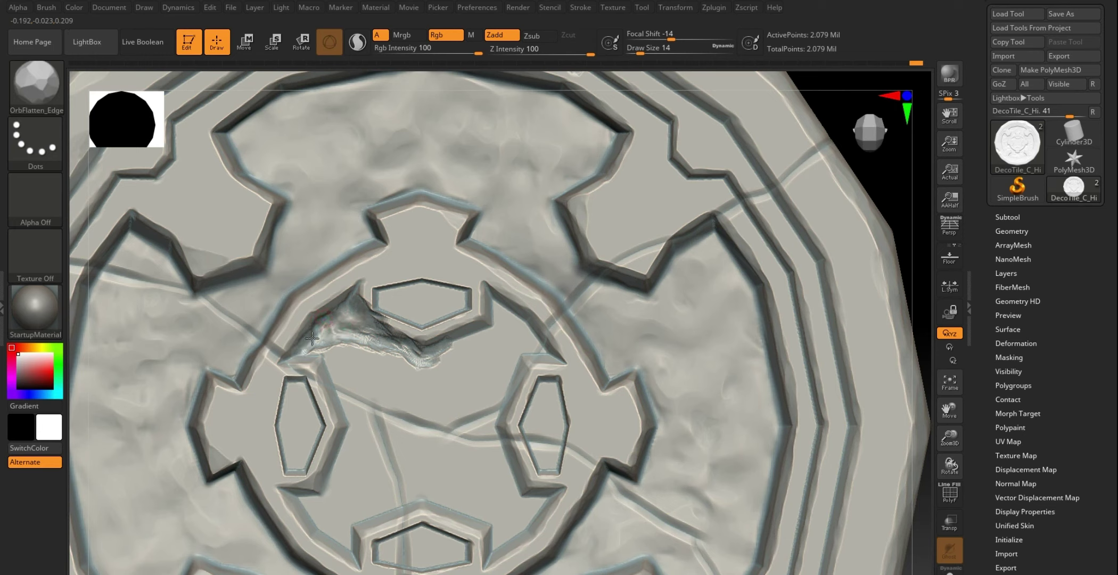
{"action": "left_click_drag", "start_coordinate": [312, 338], "coordinate": [372, 337]}
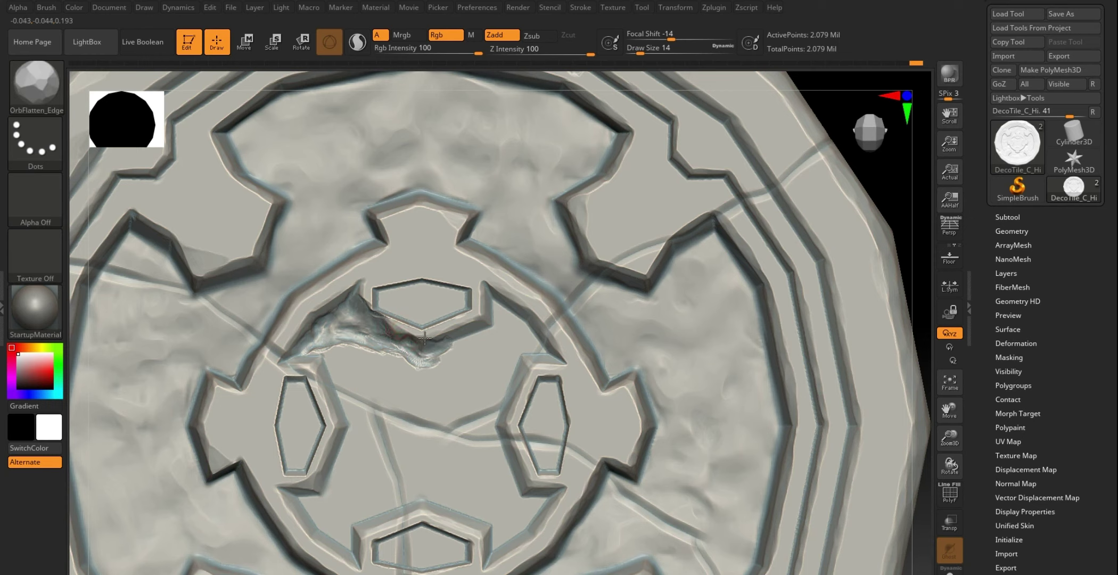
{"action": "left_click_drag", "start_coordinate": [413, 355], "coordinate": [330, 341]}
{"action": "left_click_drag", "start_coordinate": [436, 351], "coordinate": [414, 346]}
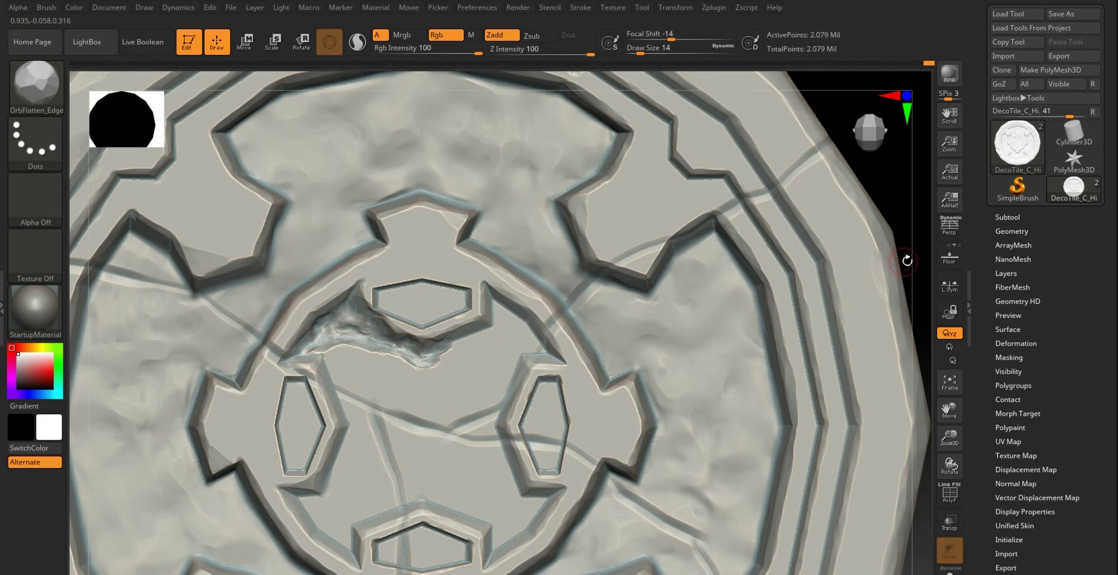
Step: Frame the tile and add a fourth untitled sculpt layer in Tool > Layers
{"action": "key", "text": "f"}
{"action": "scroll", "coordinate": [748, 292], "scroll_direction": "down", "scroll_amount": 2}
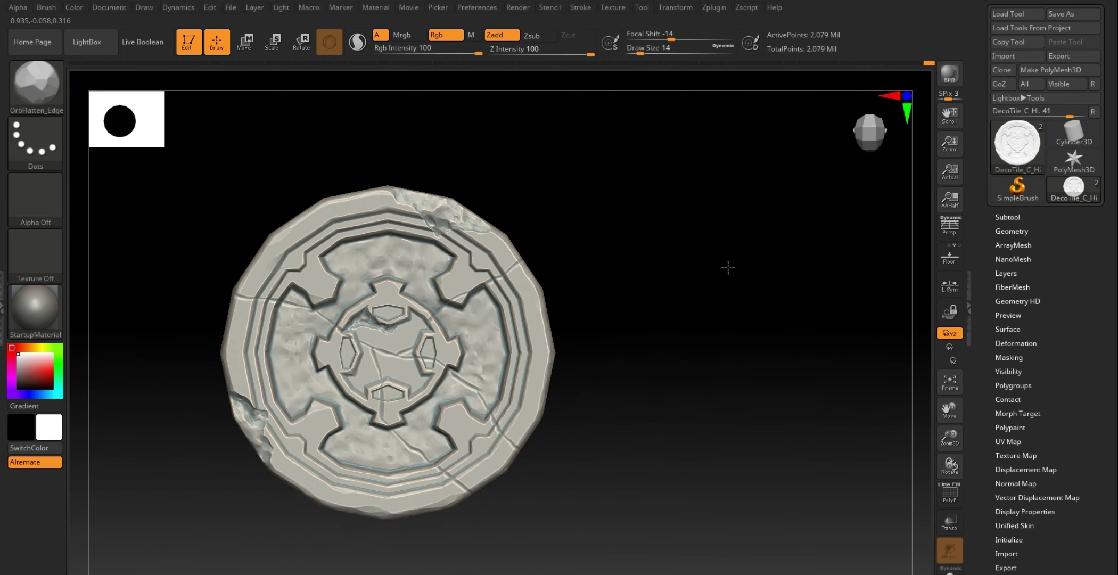
{"action": "scroll", "coordinate": [726, 265], "scroll_direction": "down", "scroll_amount": 2}
{"action": "left_click_drag", "start_coordinate": [744, 290], "coordinate": [737, 302]}
{"action": "scroll", "coordinate": [748, 332], "scroll_direction": "up", "scroll_amount": 2}
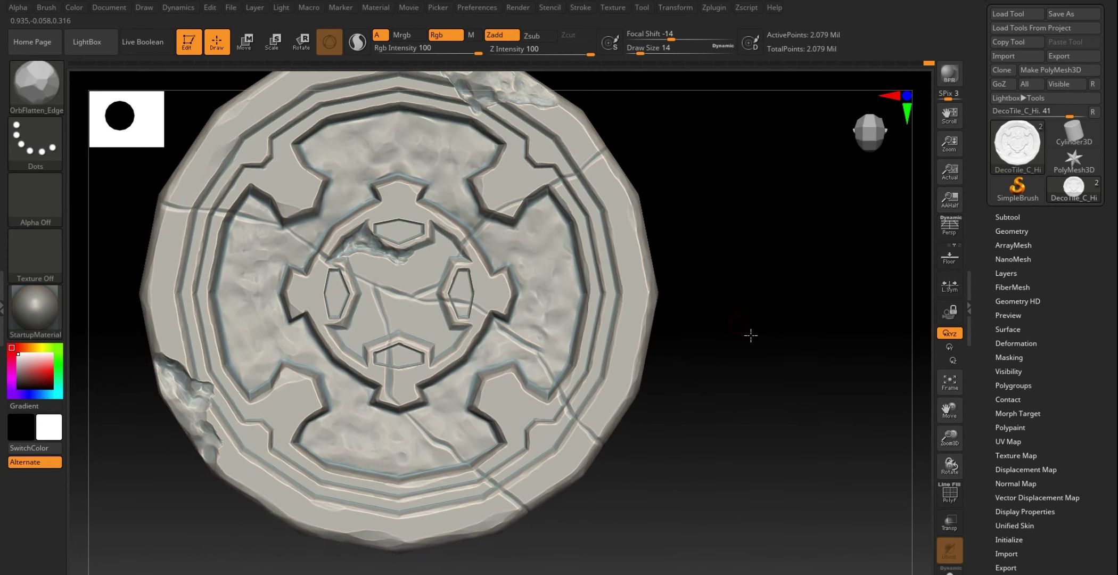
{"action": "scroll", "coordinate": [789, 331], "scroll_direction": "up", "scroll_amount": 2}
{"action": "left_click", "coordinate": [1011, 272]}
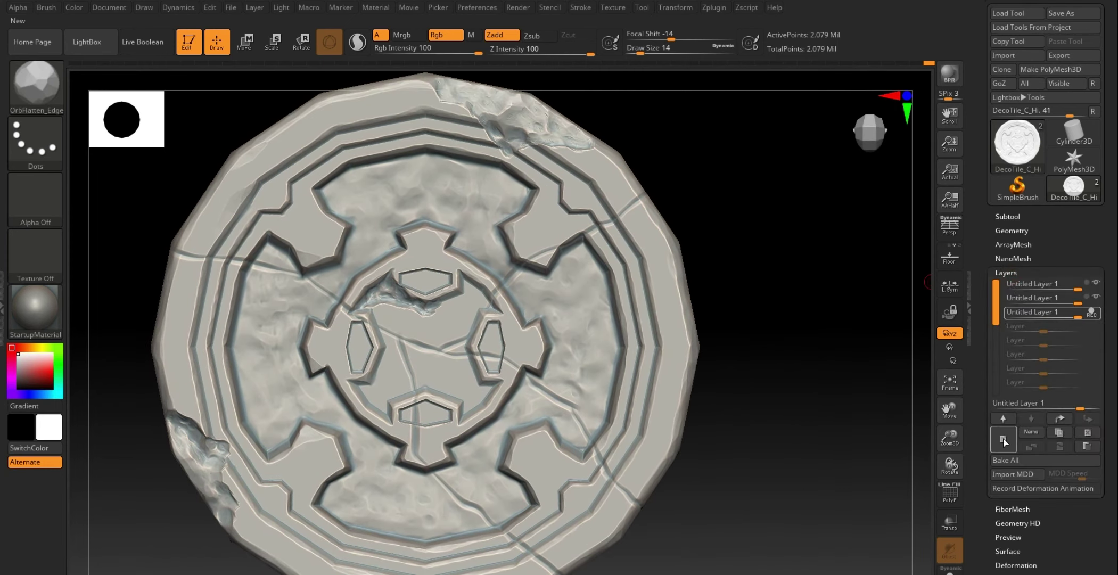
{"action": "left_click", "coordinate": [1006, 440]}
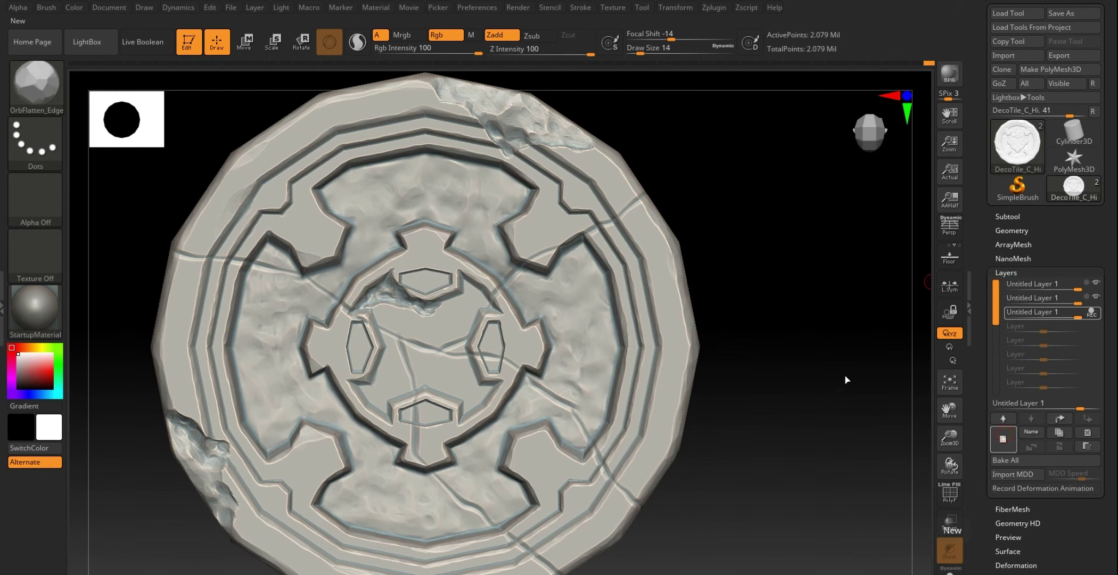
{"action": "left_click", "coordinate": [1006, 272]}
{"action": "left_click_drag", "start_coordinate": [827, 326], "coordinate": [698, 309], "text": "alt"}
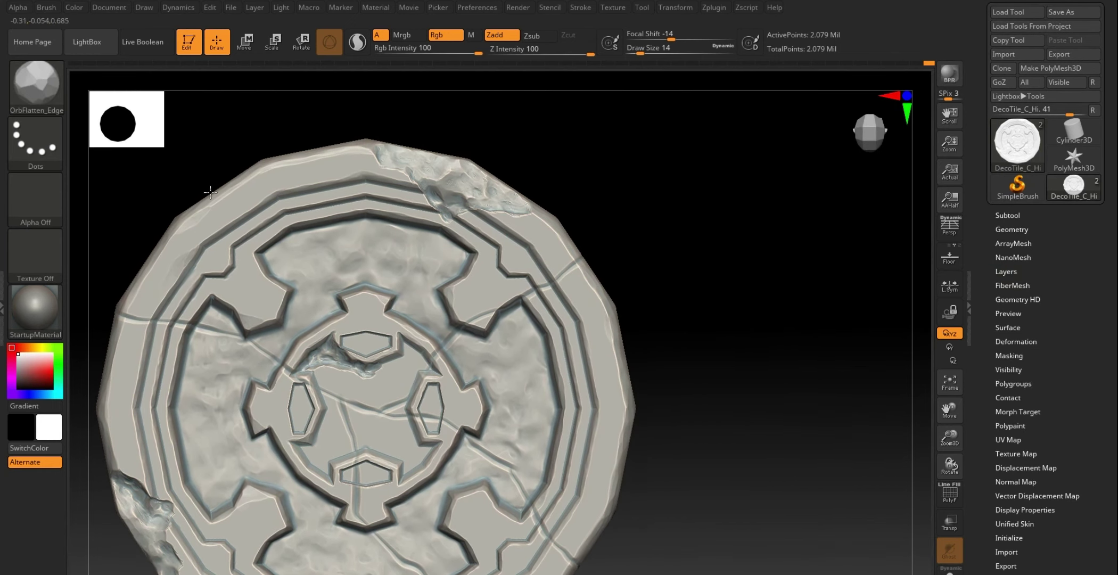
{"action": "left_click", "coordinate": [37, 86]}
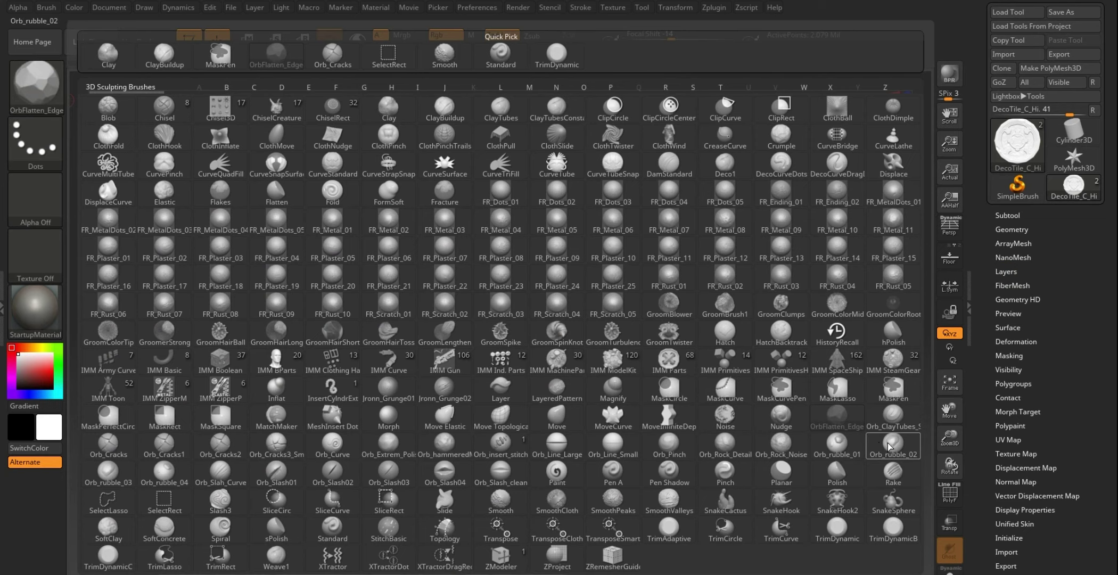
Step: Choose Orb_rubble_02 and stamp rubble pocks across the inner ring and bottom ring
{"action": "left_click", "coordinate": [887, 442]}
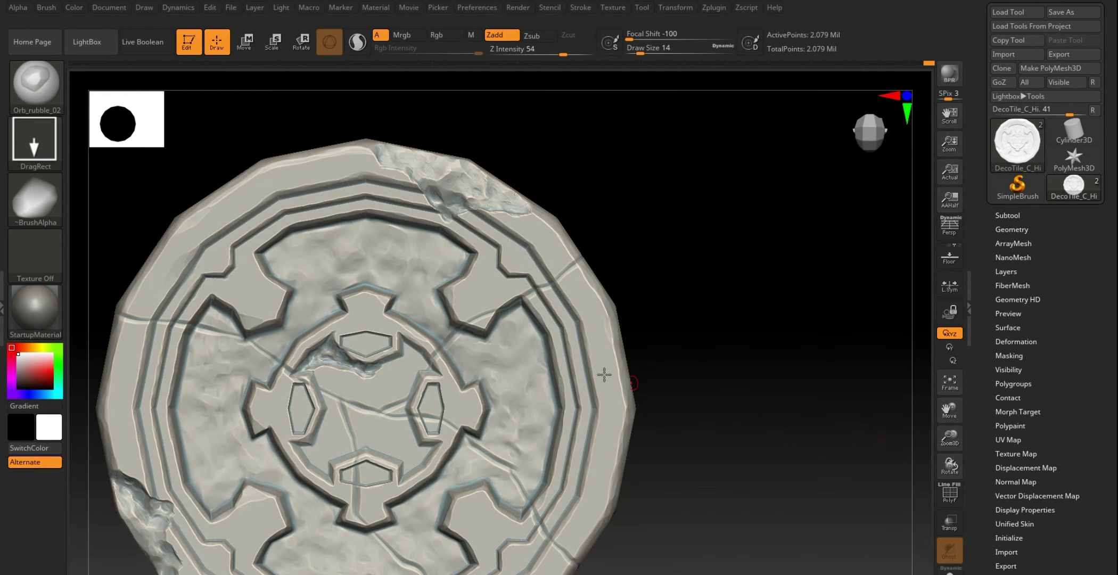
{"action": "left_click", "coordinate": [518, 364]}
{"action": "left_click", "coordinate": [324, 264]}
{"action": "left_click", "coordinate": [158, 289]}
{"action": "left_click", "coordinate": [209, 452]}
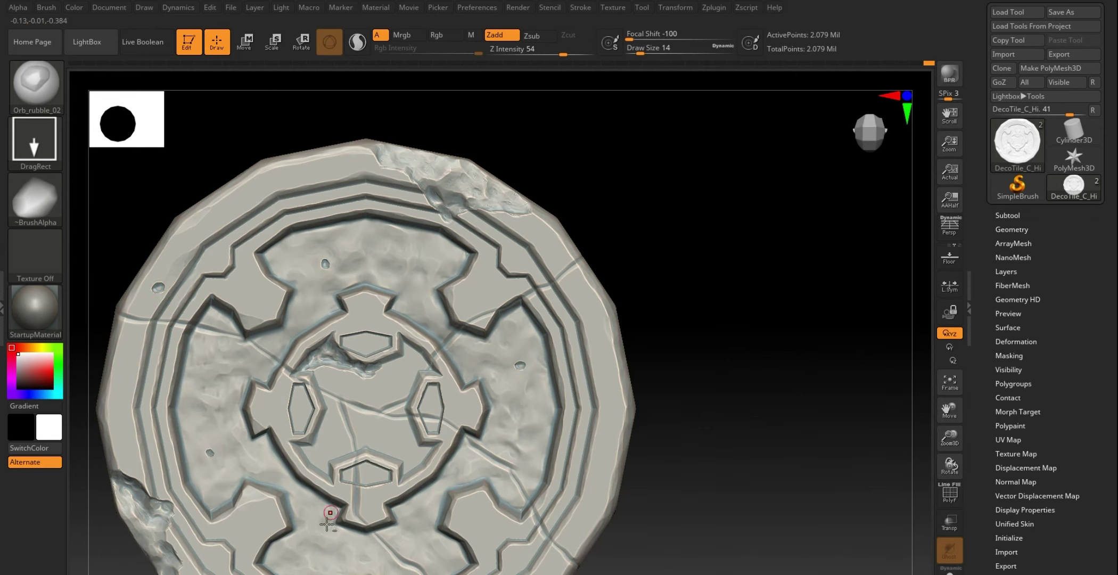
{"action": "left_click", "coordinate": [329, 540]}
{"action": "left_click", "coordinate": [333, 433]}
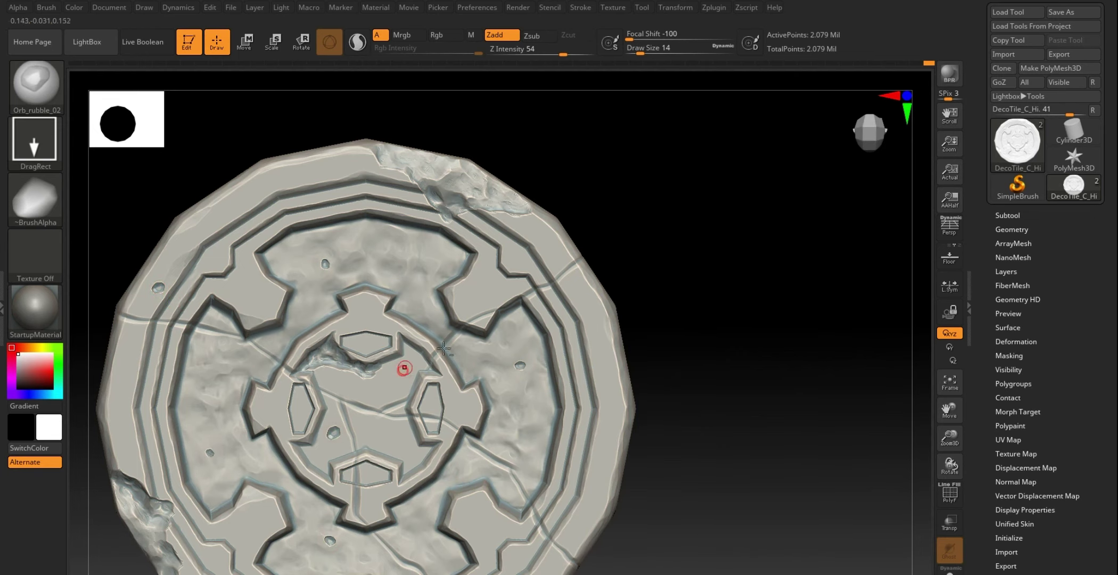
{"action": "left_click_drag", "start_coordinate": [703, 302], "coordinate": [711, 259], "text": "alt"}
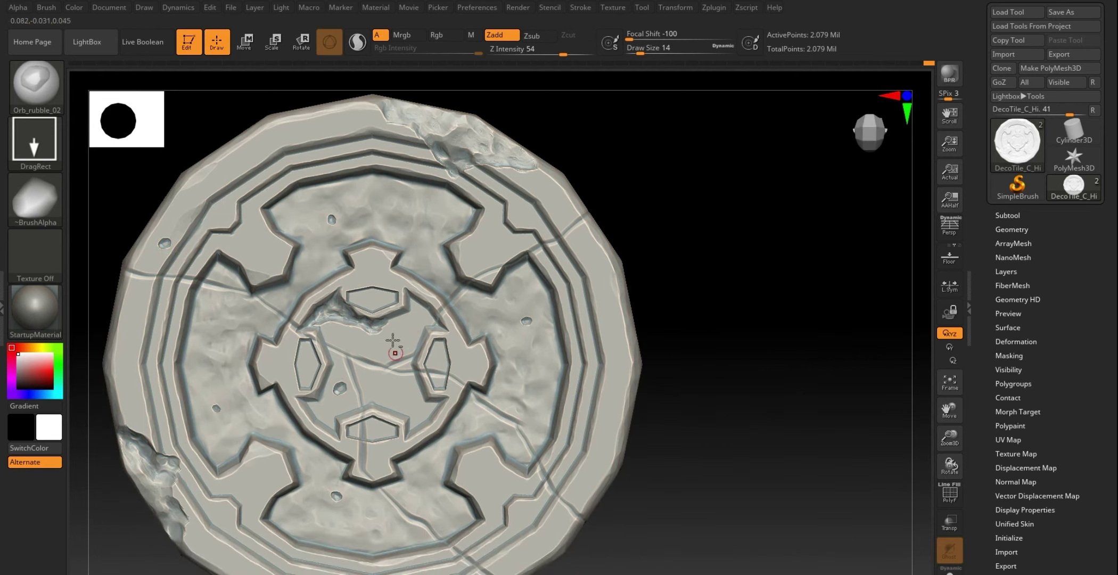
{"action": "left_click", "coordinate": [395, 344]}
{"action": "left_click", "coordinate": [373, 541]}
Step: Stamp more rubble pocks on the right rim, left side, lower tile and top
{"action": "left_click_drag", "start_coordinate": [724, 388], "coordinate": [709, 326], "text": "alt"}
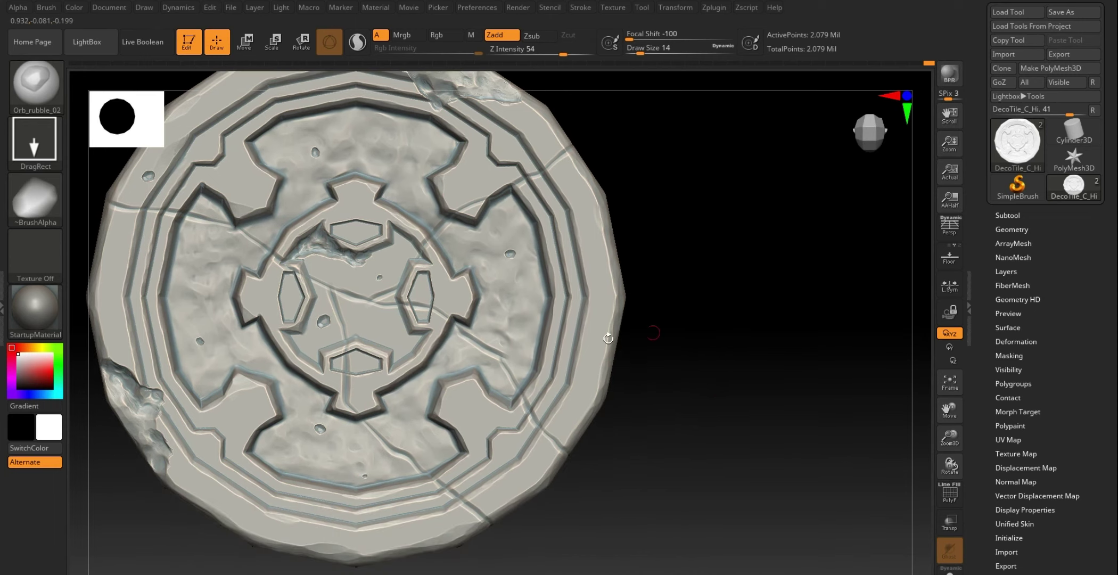
{"action": "left_click", "coordinate": [595, 351]}
{"action": "left_click", "coordinate": [584, 229]}
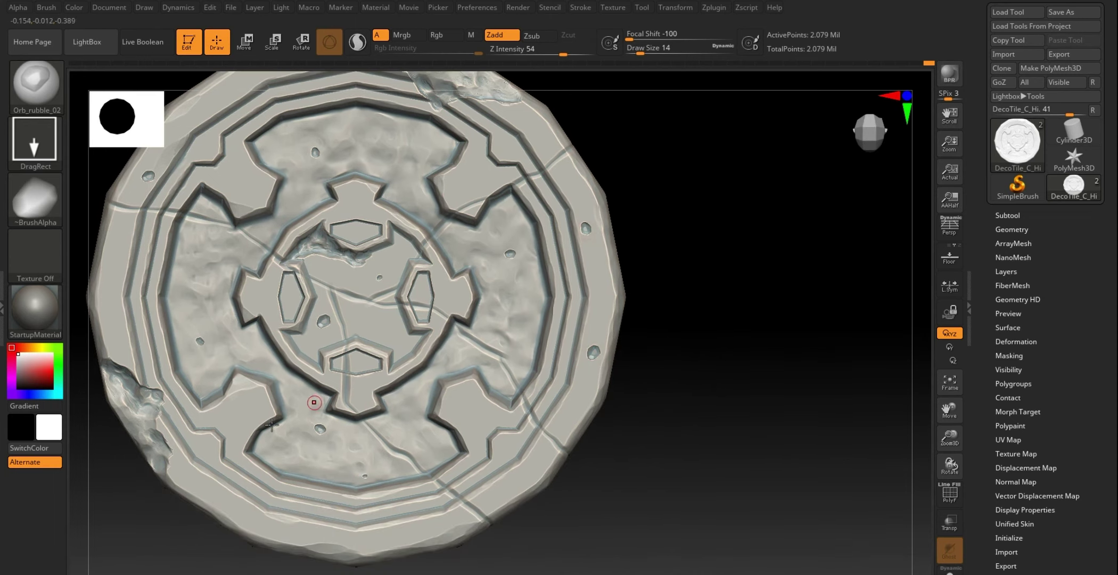
{"action": "left_click", "coordinate": [245, 411]}
{"action": "left_click", "coordinate": [119, 333]}
{"action": "left_click_drag", "start_coordinate": [699, 292], "coordinate": [737, 339], "text": "alt"}
{"action": "left_click", "coordinate": [426, 195]}
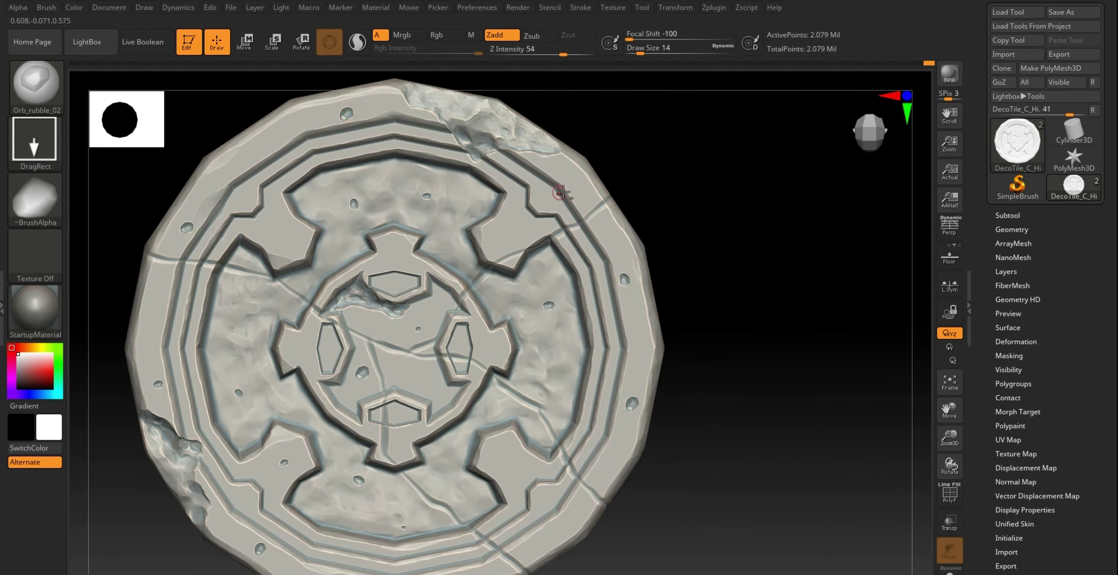
{"action": "left_click", "coordinate": [584, 189]}
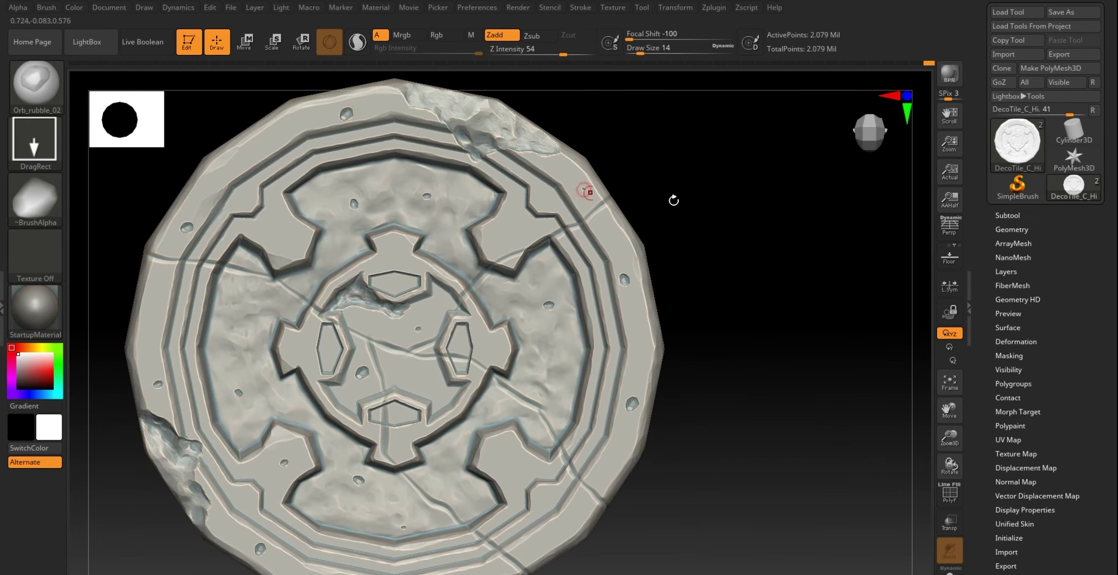
Step: Collapse the Layers list and bring up the brush library for the grunge brush
{"action": "left_click", "coordinate": [1005, 272]}
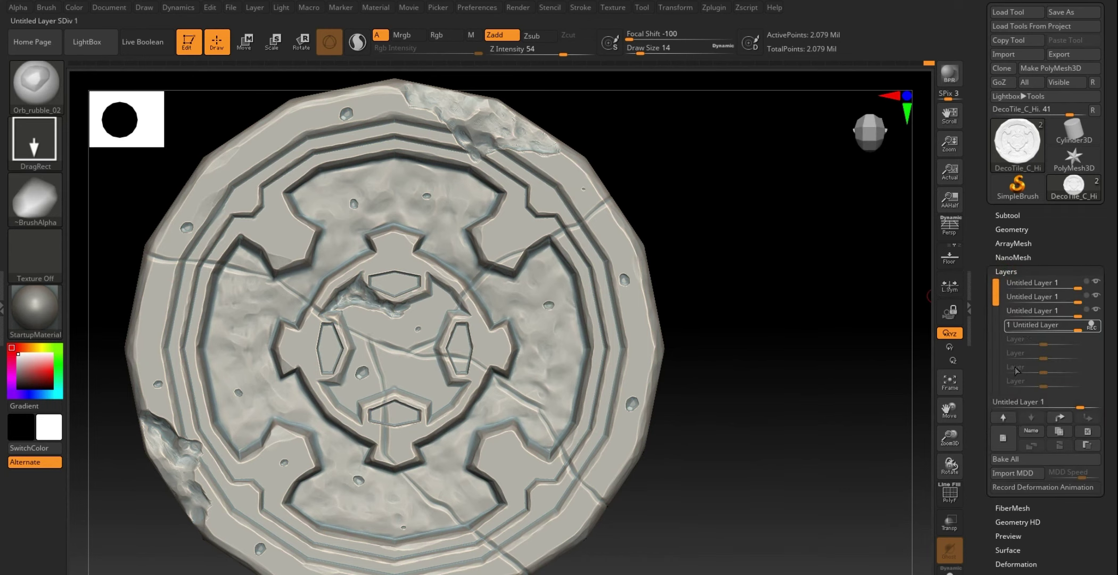
{"action": "left_click", "coordinate": [1001, 272]}
{"action": "scroll", "coordinate": [796, 334], "scroll_direction": "down", "scroll_amount": 3}
{"action": "scroll", "coordinate": [788, 335], "scroll_direction": "down", "scroll_amount": 2}
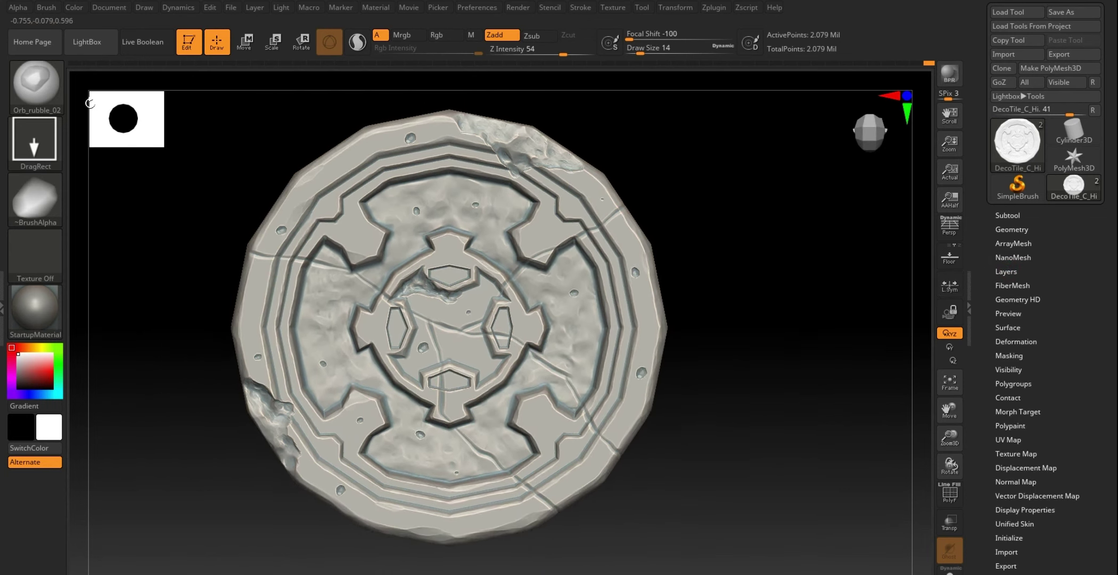
{"action": "left_click", "coordinate": [35, 84]}
Step: Try the Jronn_Grunge01 grunge brush, undo the too-strong stamp, and lower Z Intensity to 7
{"action": "left_click", "coordinate": [386, 388]}
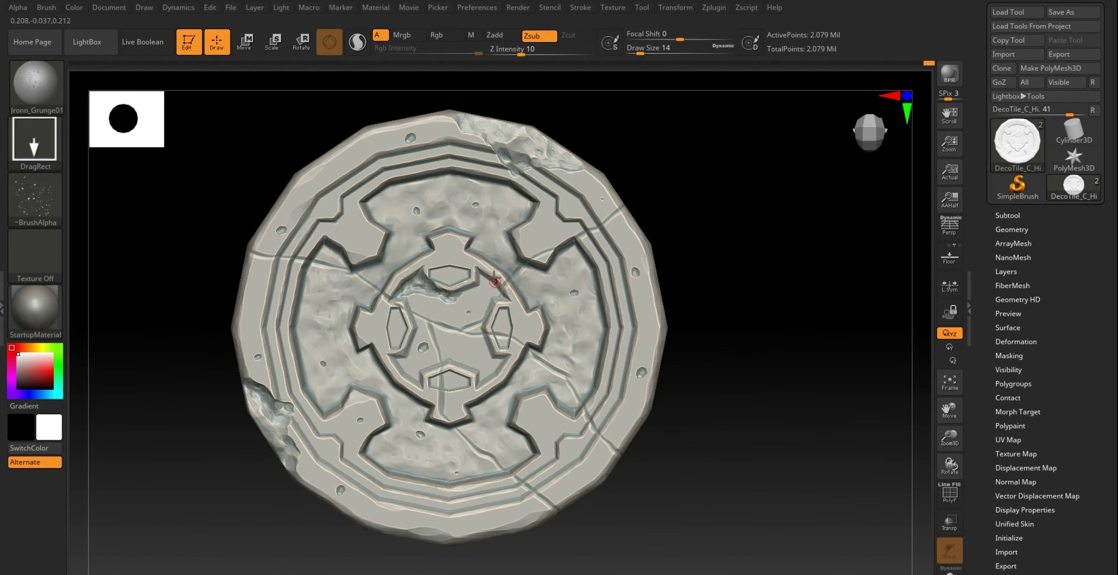
{"action": "left_click_drag", "start_coordinate": [494, 277], "coordinate": [709, 381]}
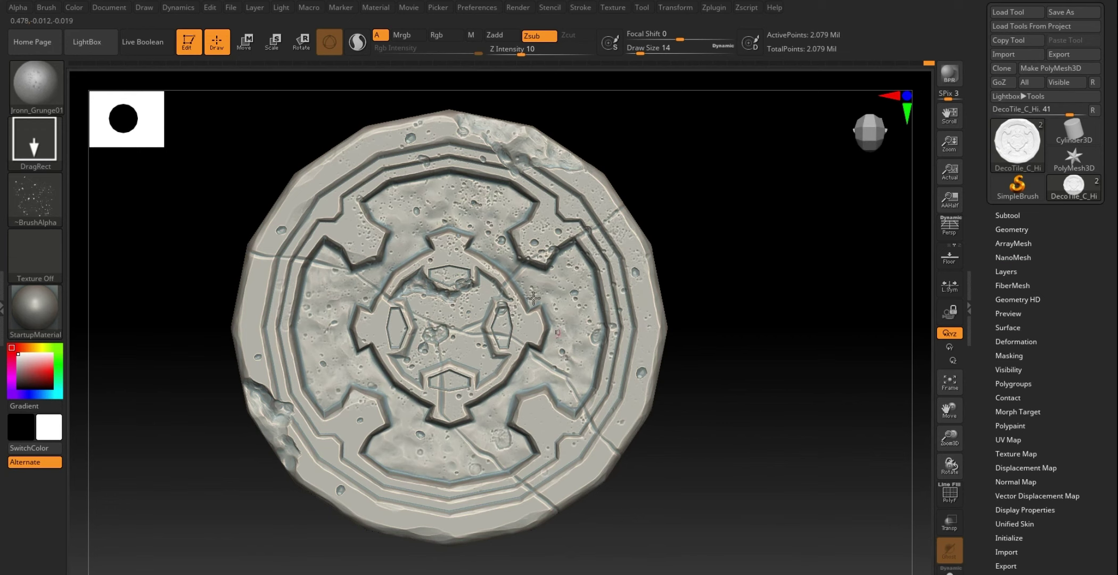
{"action": "key", "text": "ctrl+z"}
{"action": "left_click_drag", "start_coordinate": [520, 54], "coordinate": [515, 55]}
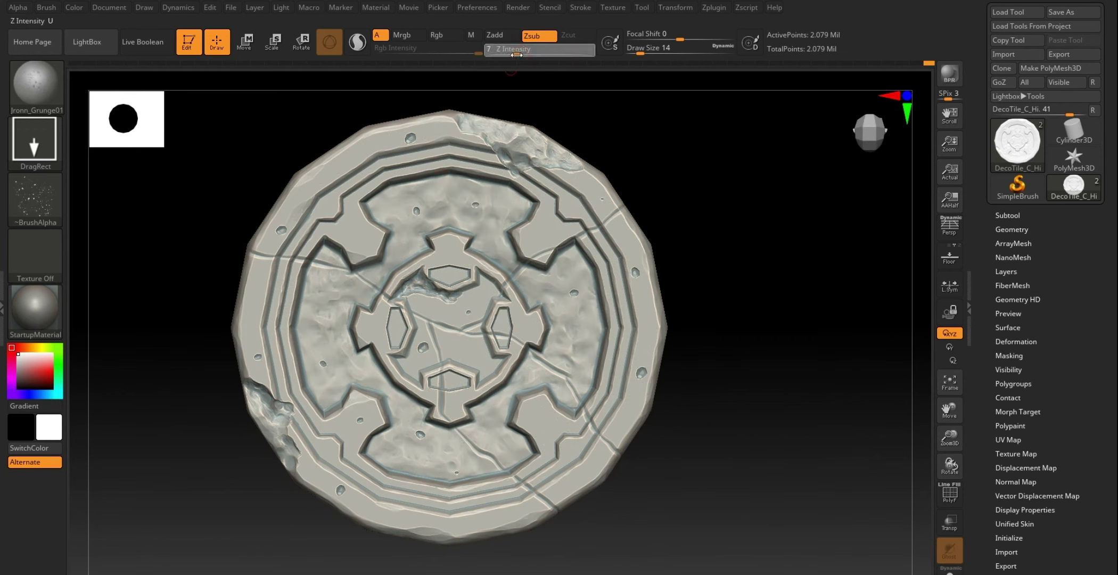
Step: Stamp subtle grunge pits over the tile's upper-left, upper-centre, right and lower areas
{"action": "left_click_drag", "start_coordinate": [337, 220], "coordinate": [207, 304]}
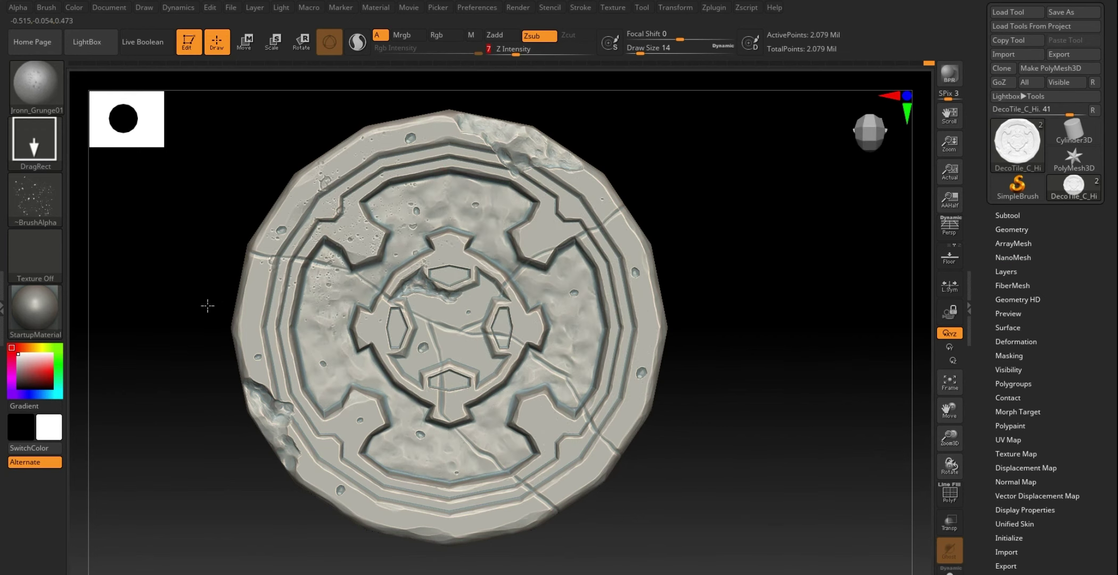
{"action": "left_click_drag", "start_coordinate": [492, 207], "coordinate": [619, 260]}
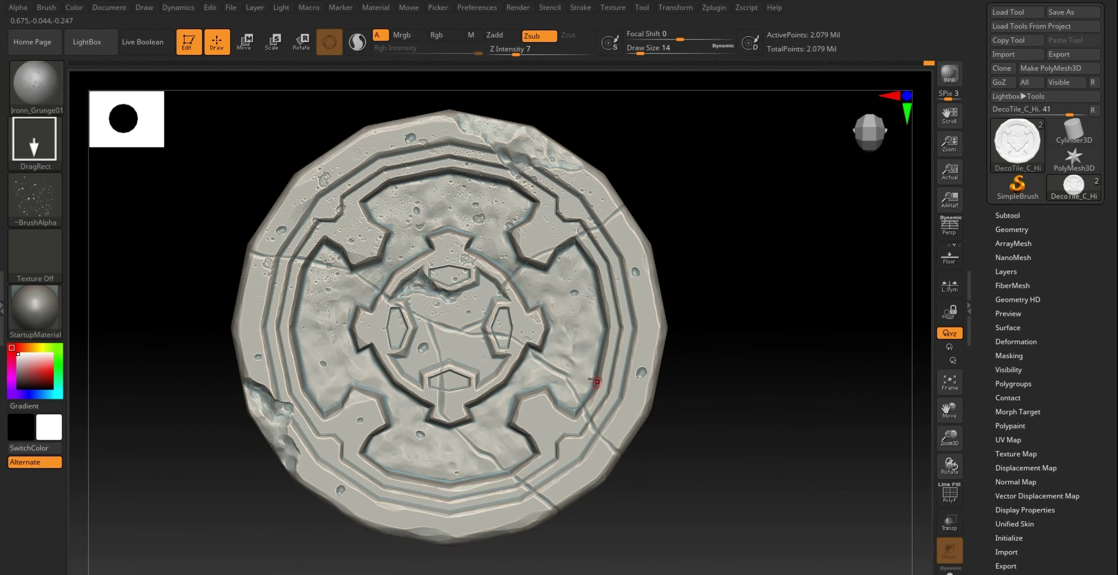
{"action": "left_click_drag", "start_coordinate": [750, 410], "coordinate": [772, 374], "text": "alt"}
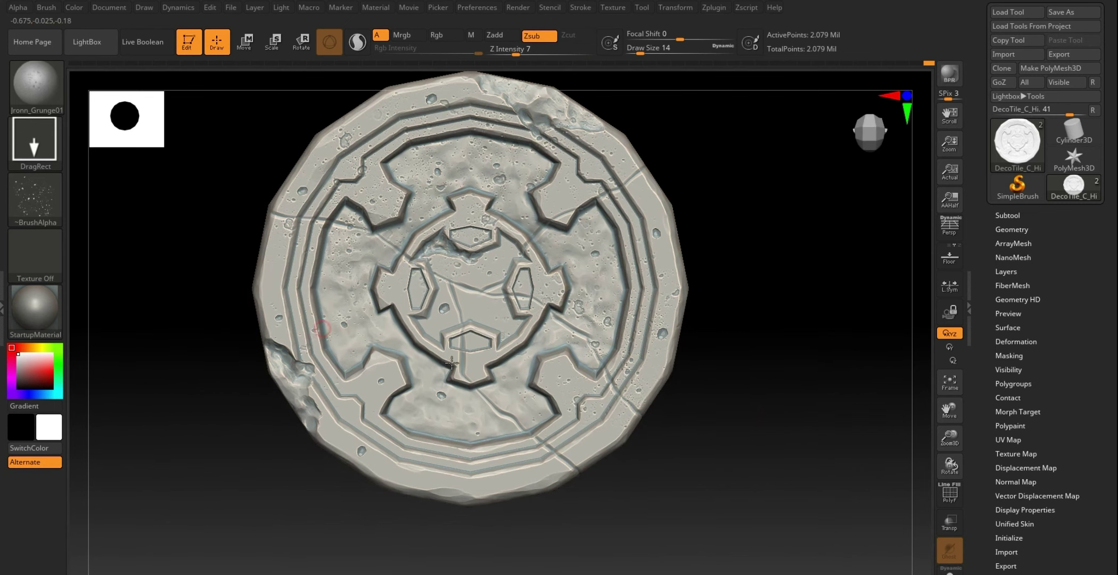
{"action": "left_click_drag", "start_coordinate": [435, 452], "coordinate": [421, 411]}
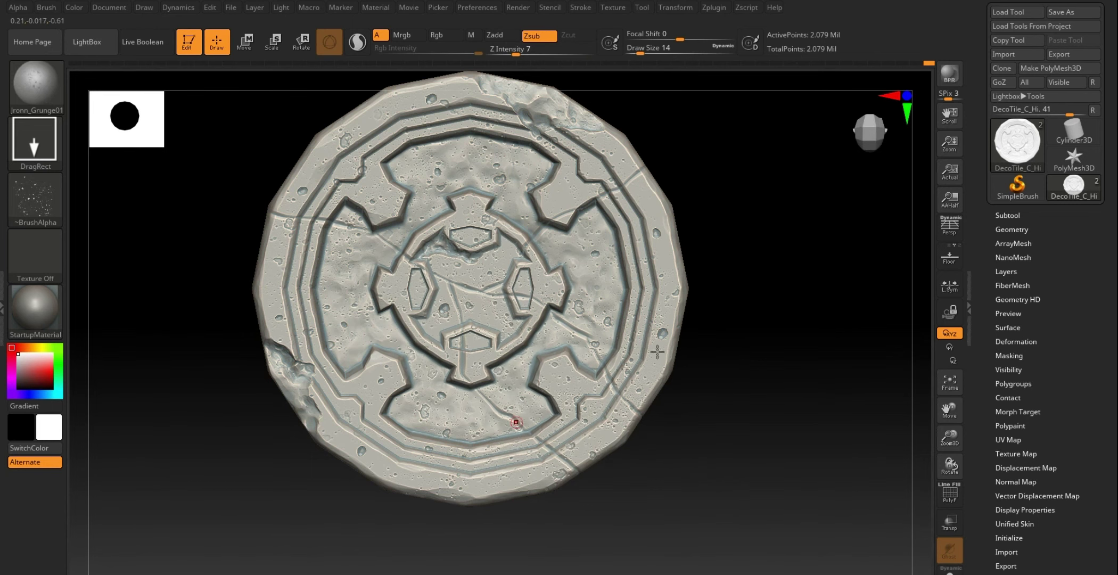
Step: Reframe the view on the pitted tile and show the subtool list
{"action": "left_click_drag", "start_coordinate": [751, 252], "coordinate": [773, 252], "text": "alt"}
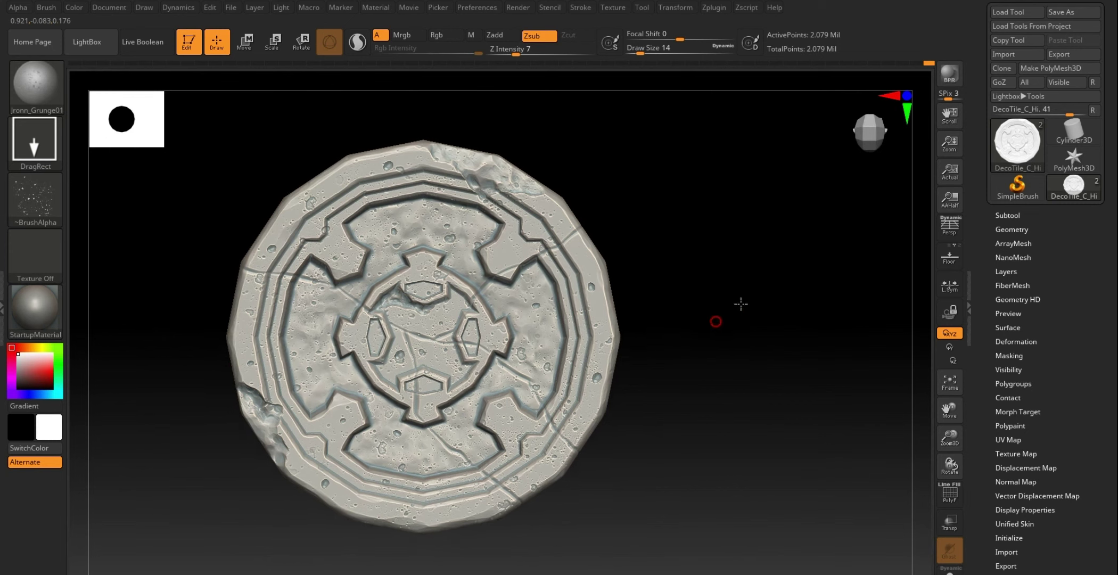
{"action": "left_click_drag", "start_coordinate": [741, 302], "coordinate": [739, 299], "text": "alt"}
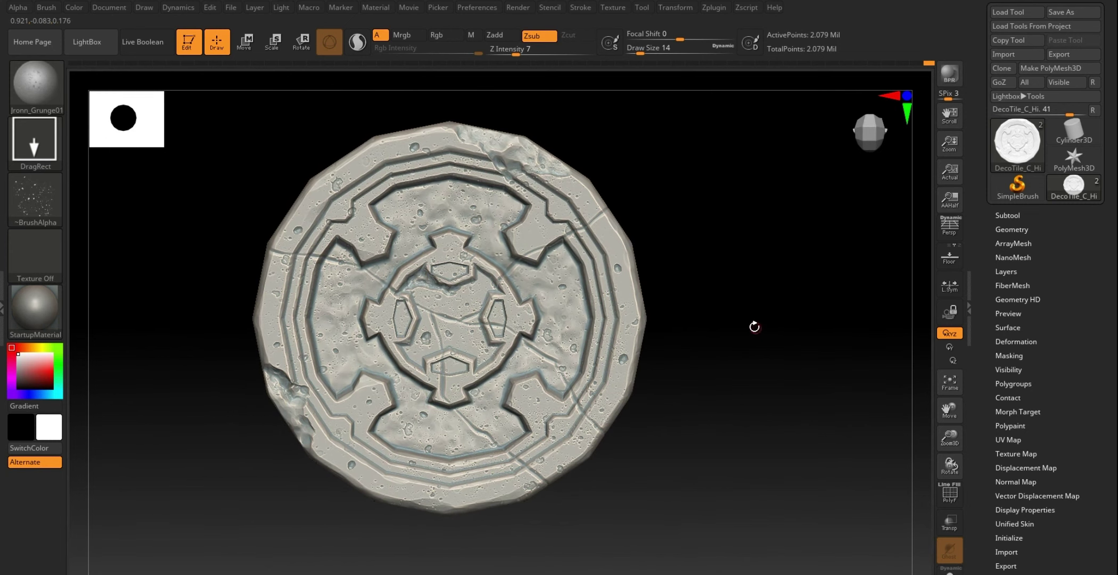
{"action": "left_click_drag", "start_coordinate": [757, 326], "coordinate": [744, 331], "text": "alt"}
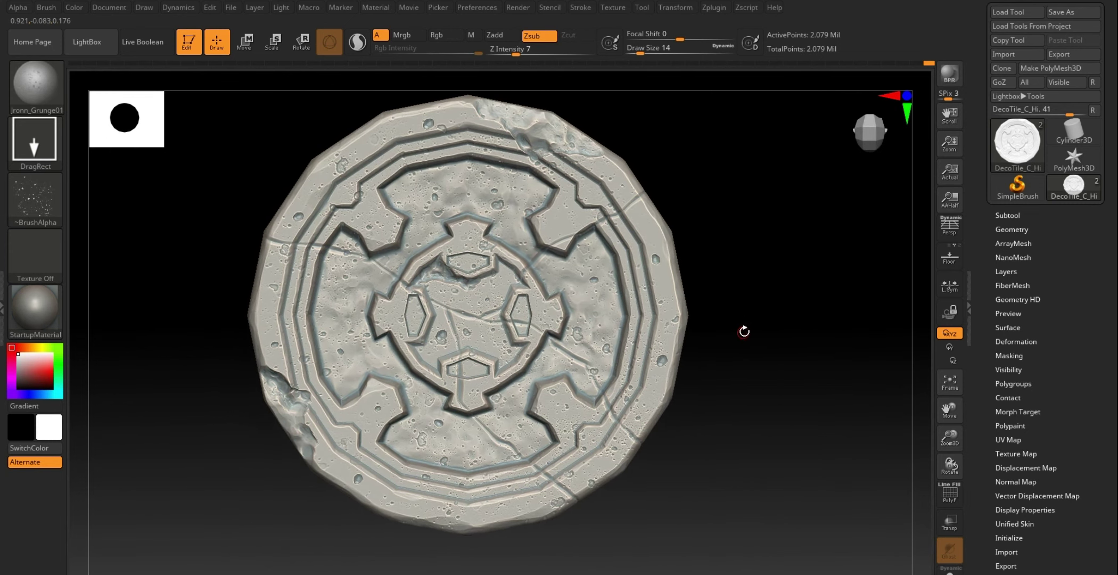
{"action": "left_click_drag", "start_coordinate": [812, 397], "coordinate": [806, 392], "text": "alt"}
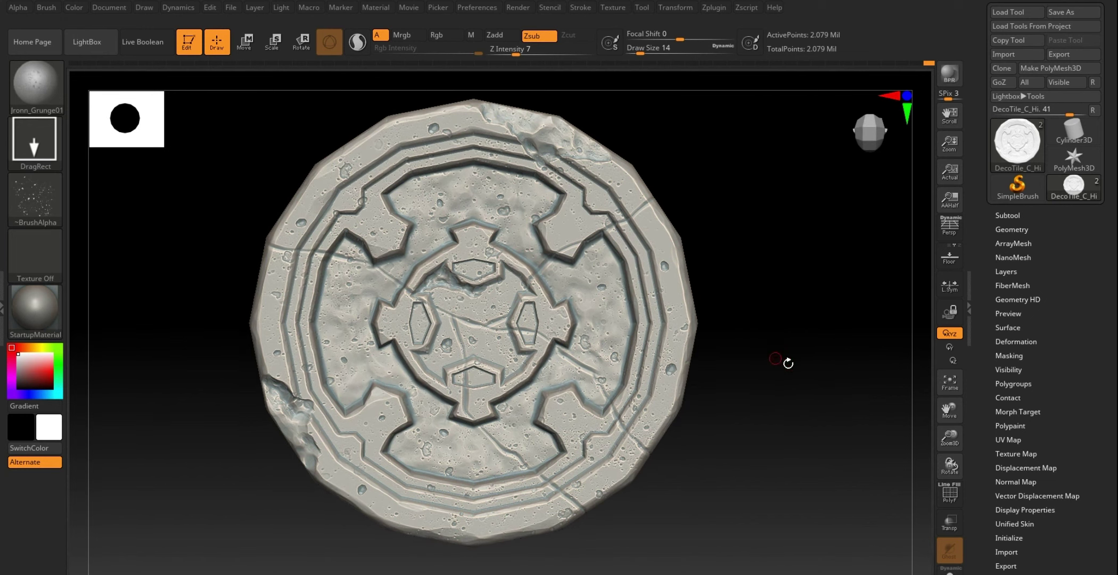
{"action": "left_click", "coordinate": [1007, 216]}
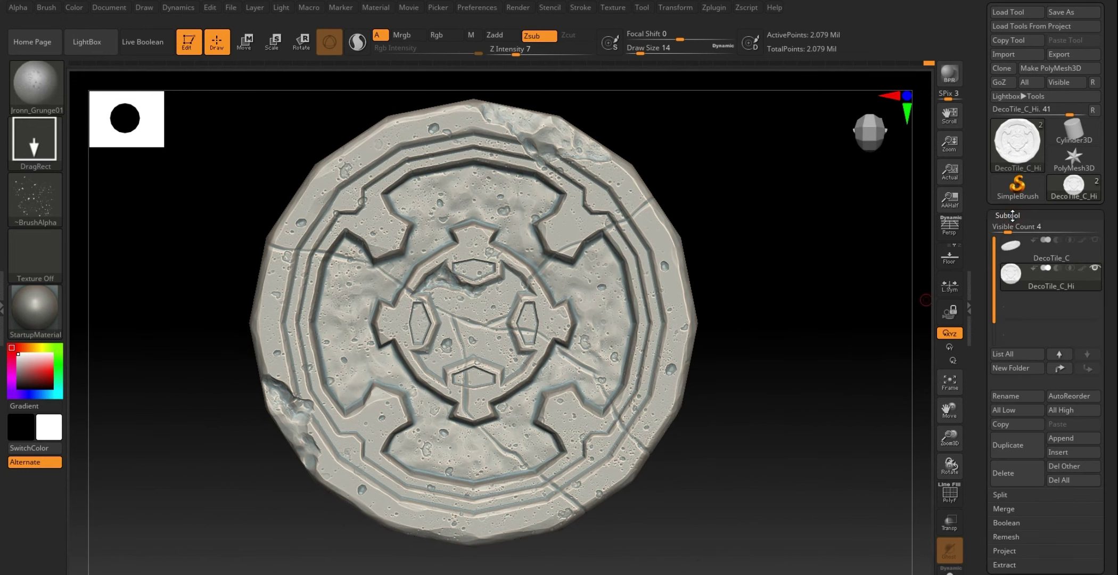
Step: Pre-process DecoTile_C_Hi in Decimation Master and decimate it to 200 k points (415,865 points)
{"action": "left_click", "coordinate": [711, 10]}
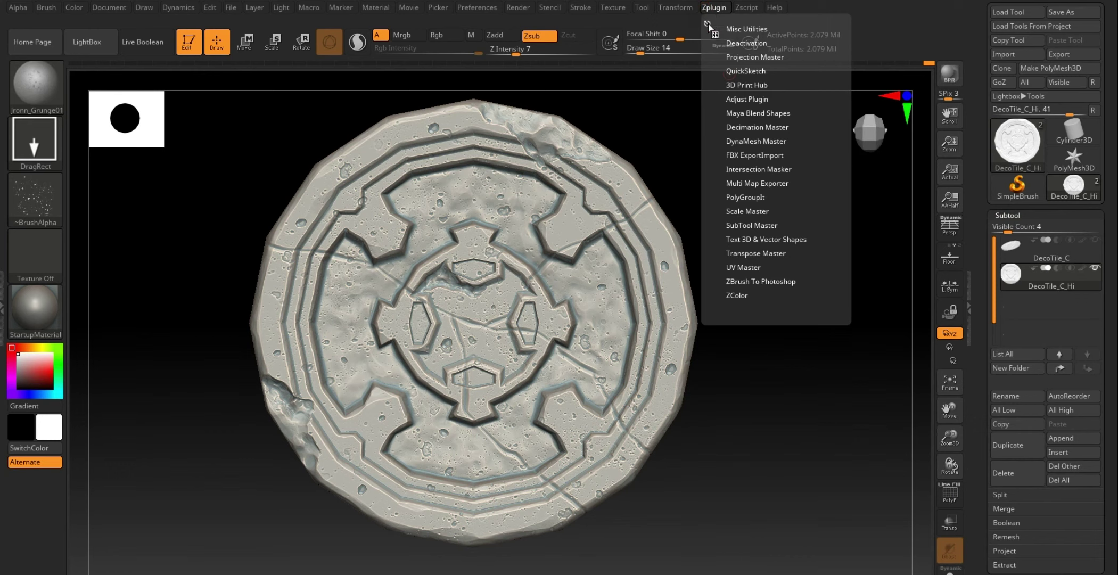
{"action": "left_click", "coordinate": [745, 128]}
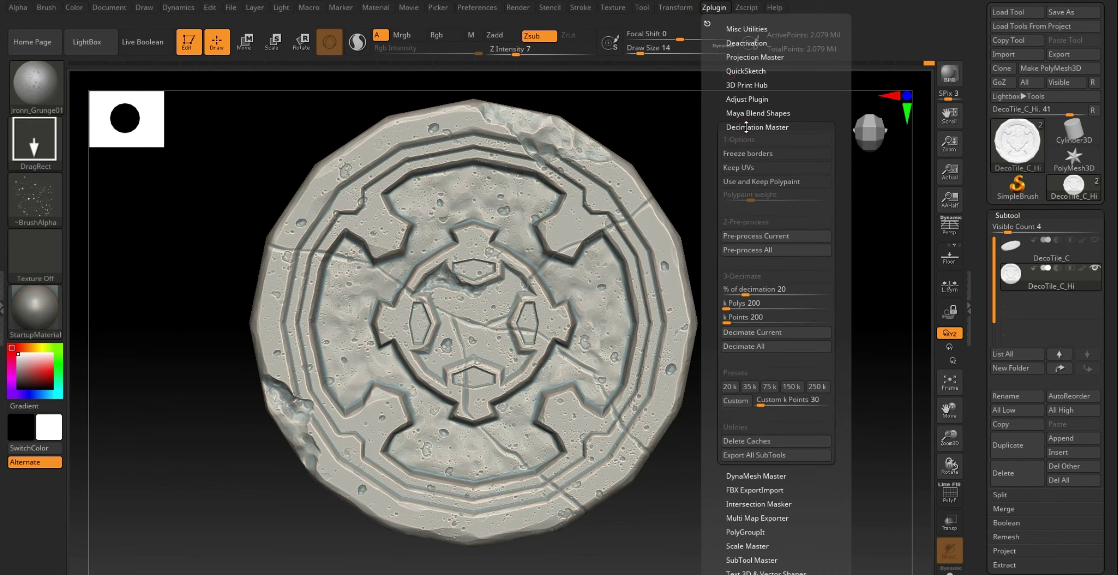
{"action": "left_click", "coordinate": [762, 235]}
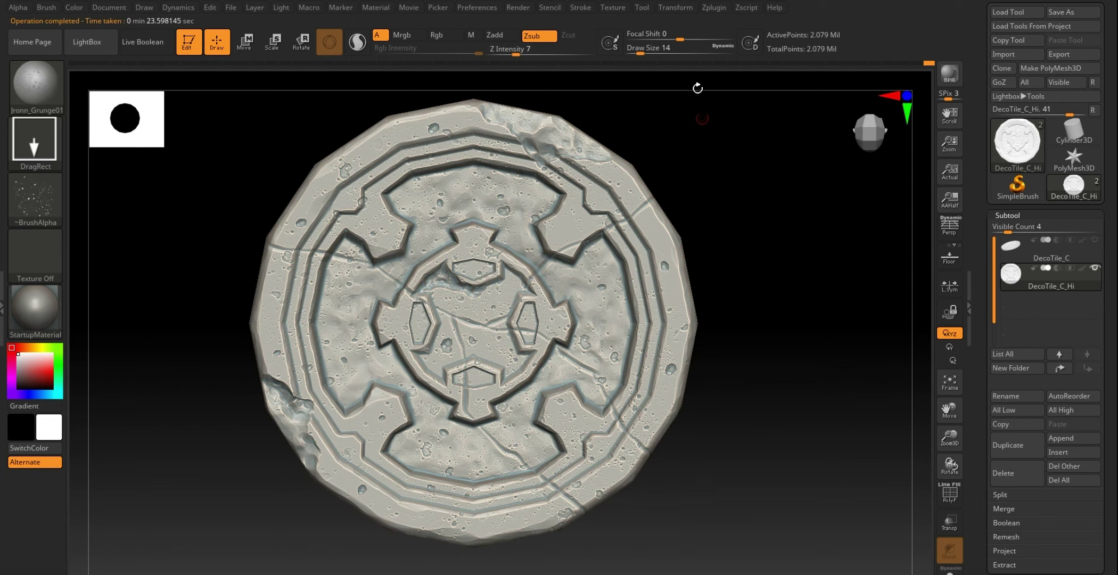
{"action": "left_click", "coordinate": [713, 12]}
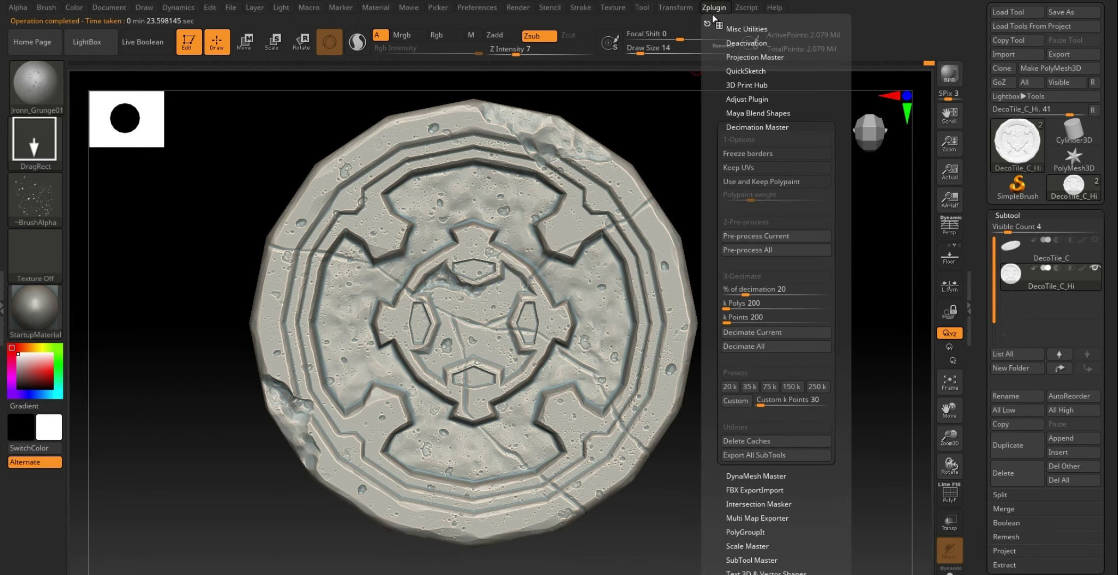
{"action": "left_click", "coordinate": [767, 332]}
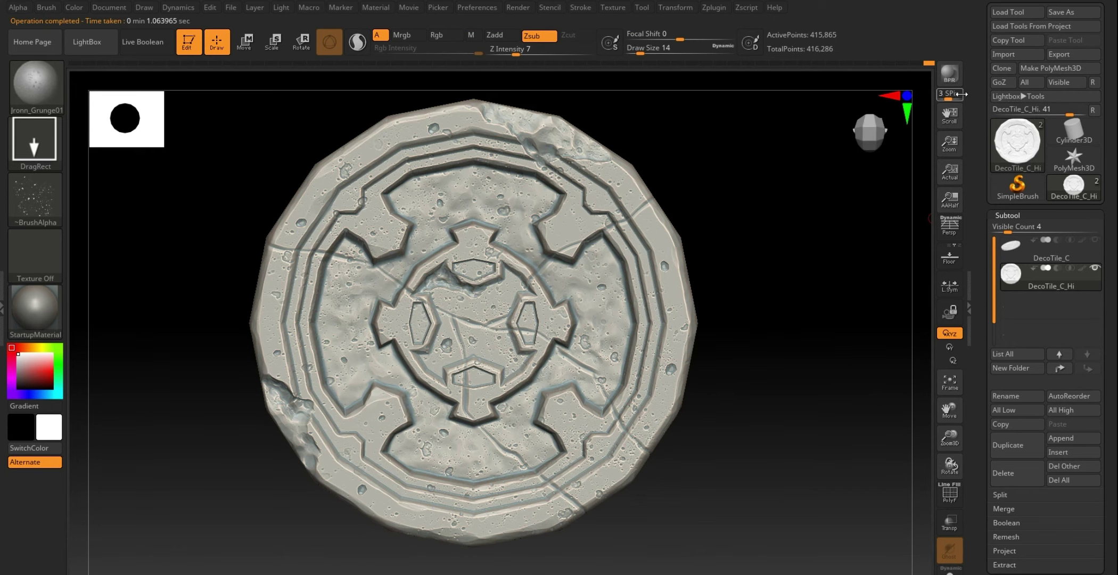
Step: Export the high-detail subtool over the existing DecoTile_C_Hi.obj, confirming the replacement
{"action": "left_click", "coordinate": [1058, 55]}
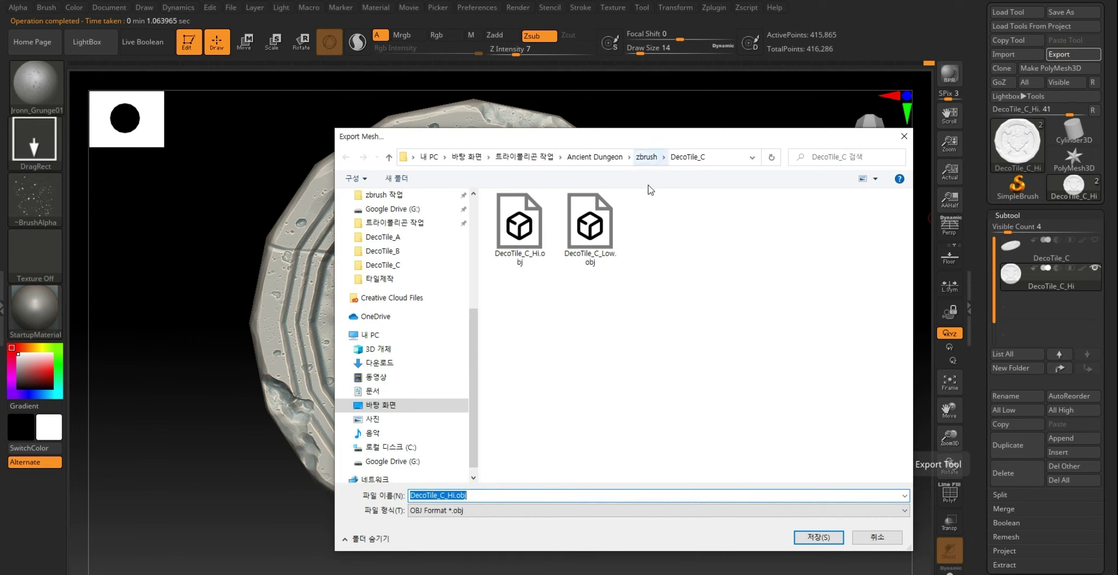
{"action": "left_click", "coordinate": [681, 342]}
{"action": "left_click", "coordinate": [518, 234]}
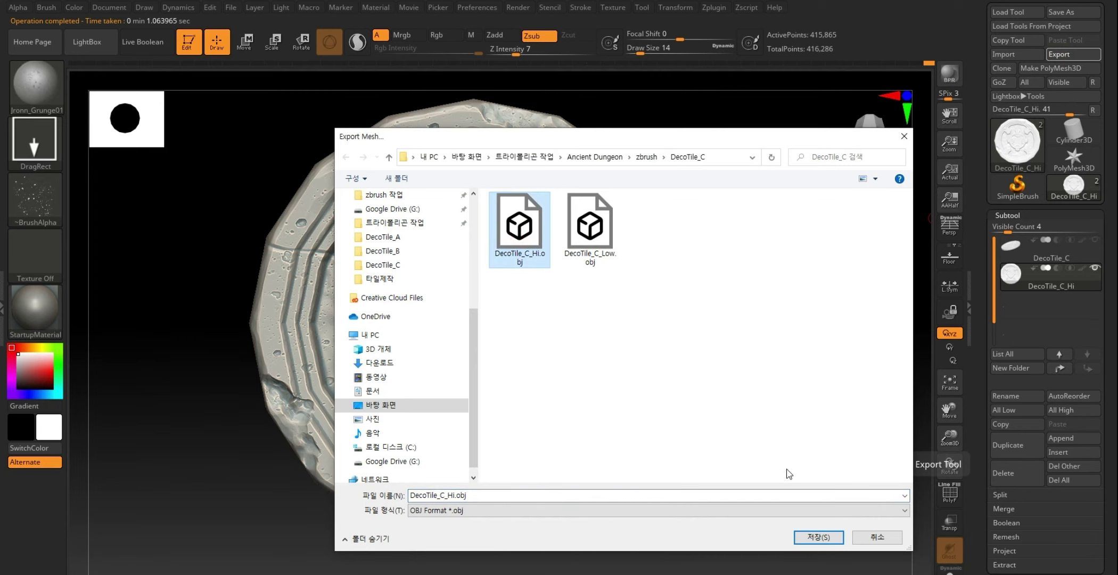
{"action": "left_click", "coordinate": [816, 538]}
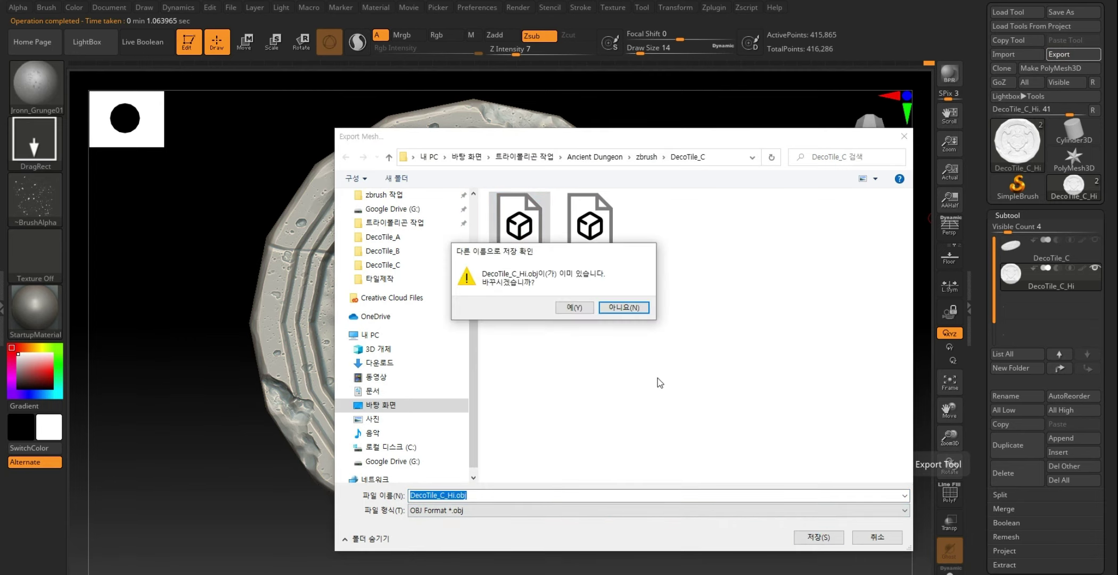
{"action": "left_click", "coordinate": [578, 308]}
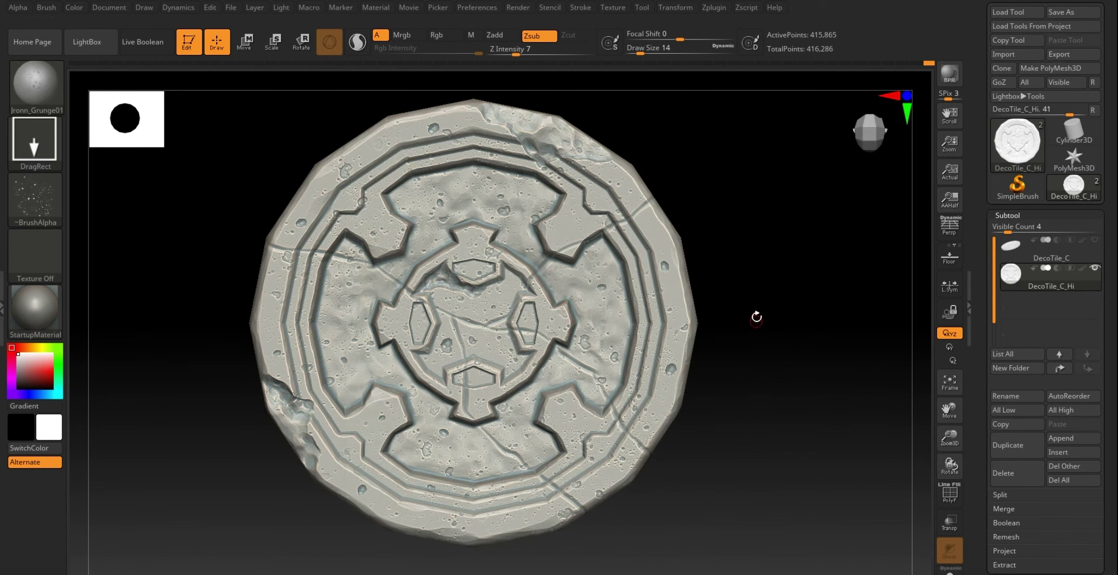
Step: Export the low-poly DecoTile_C subtool over DecoTile_C_Low.obj, then reselect the Hi subtool
{"action": "left_click", "coordinate": [1094, 269]}
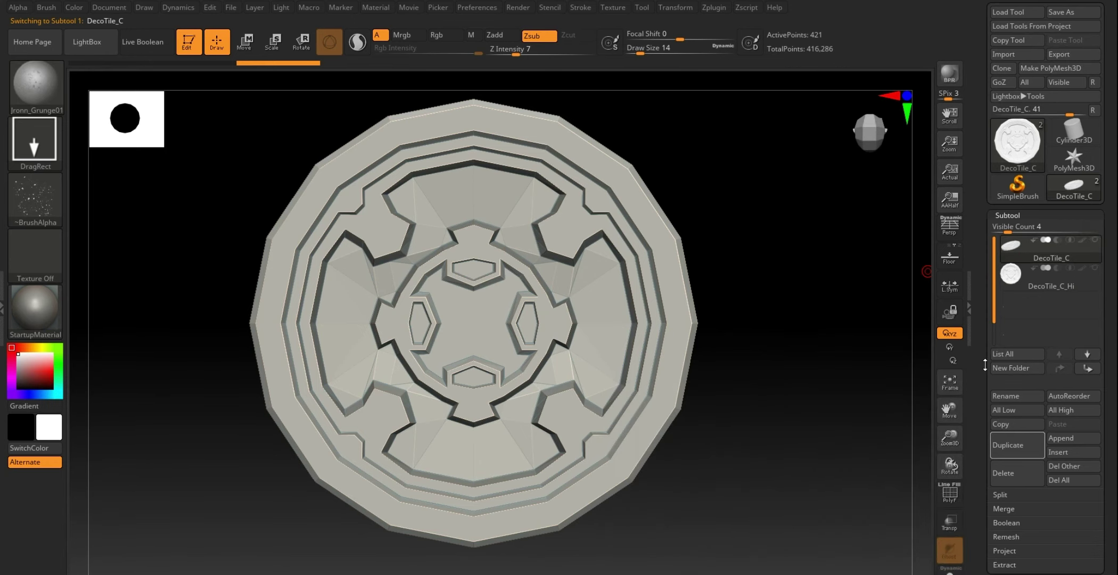
{"action": "left_click", "coordinate": [1059, 56]}
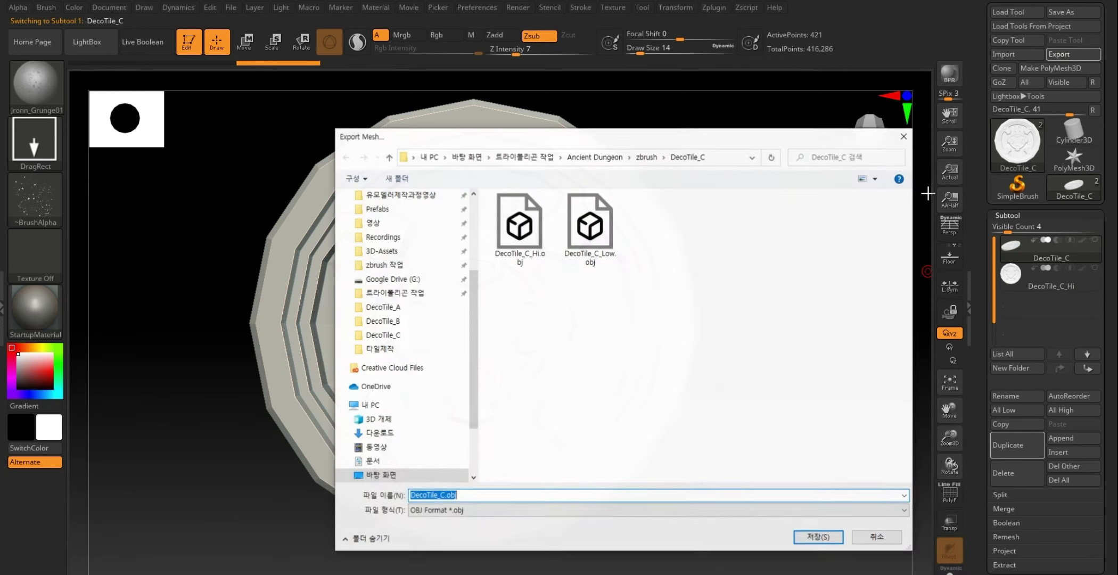
{"action": "left_click", "coordinate": [584, 226]}
{"action": "double_click", "coordinate": [584, 227]}
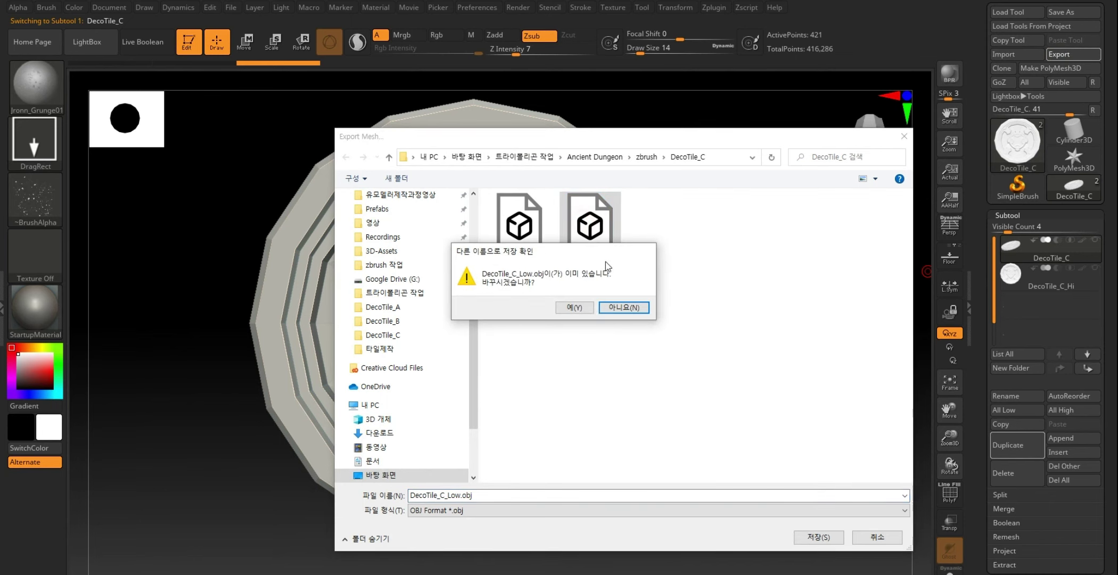
{"action": "left_click", "coordinate": [585, 308]}
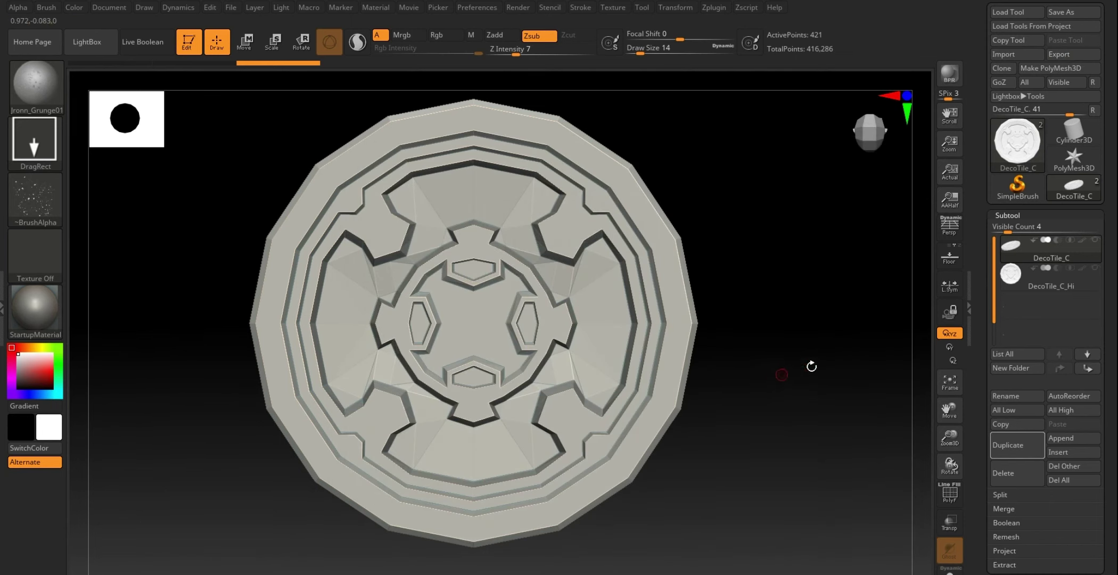
{"action": "left_click", "coordinate": [1014, 274]}
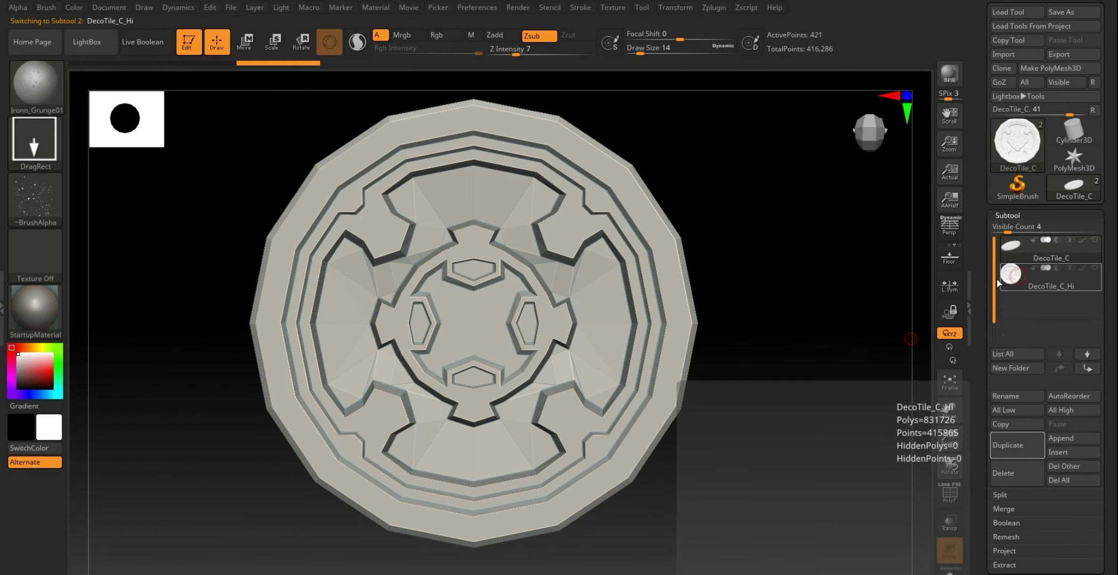